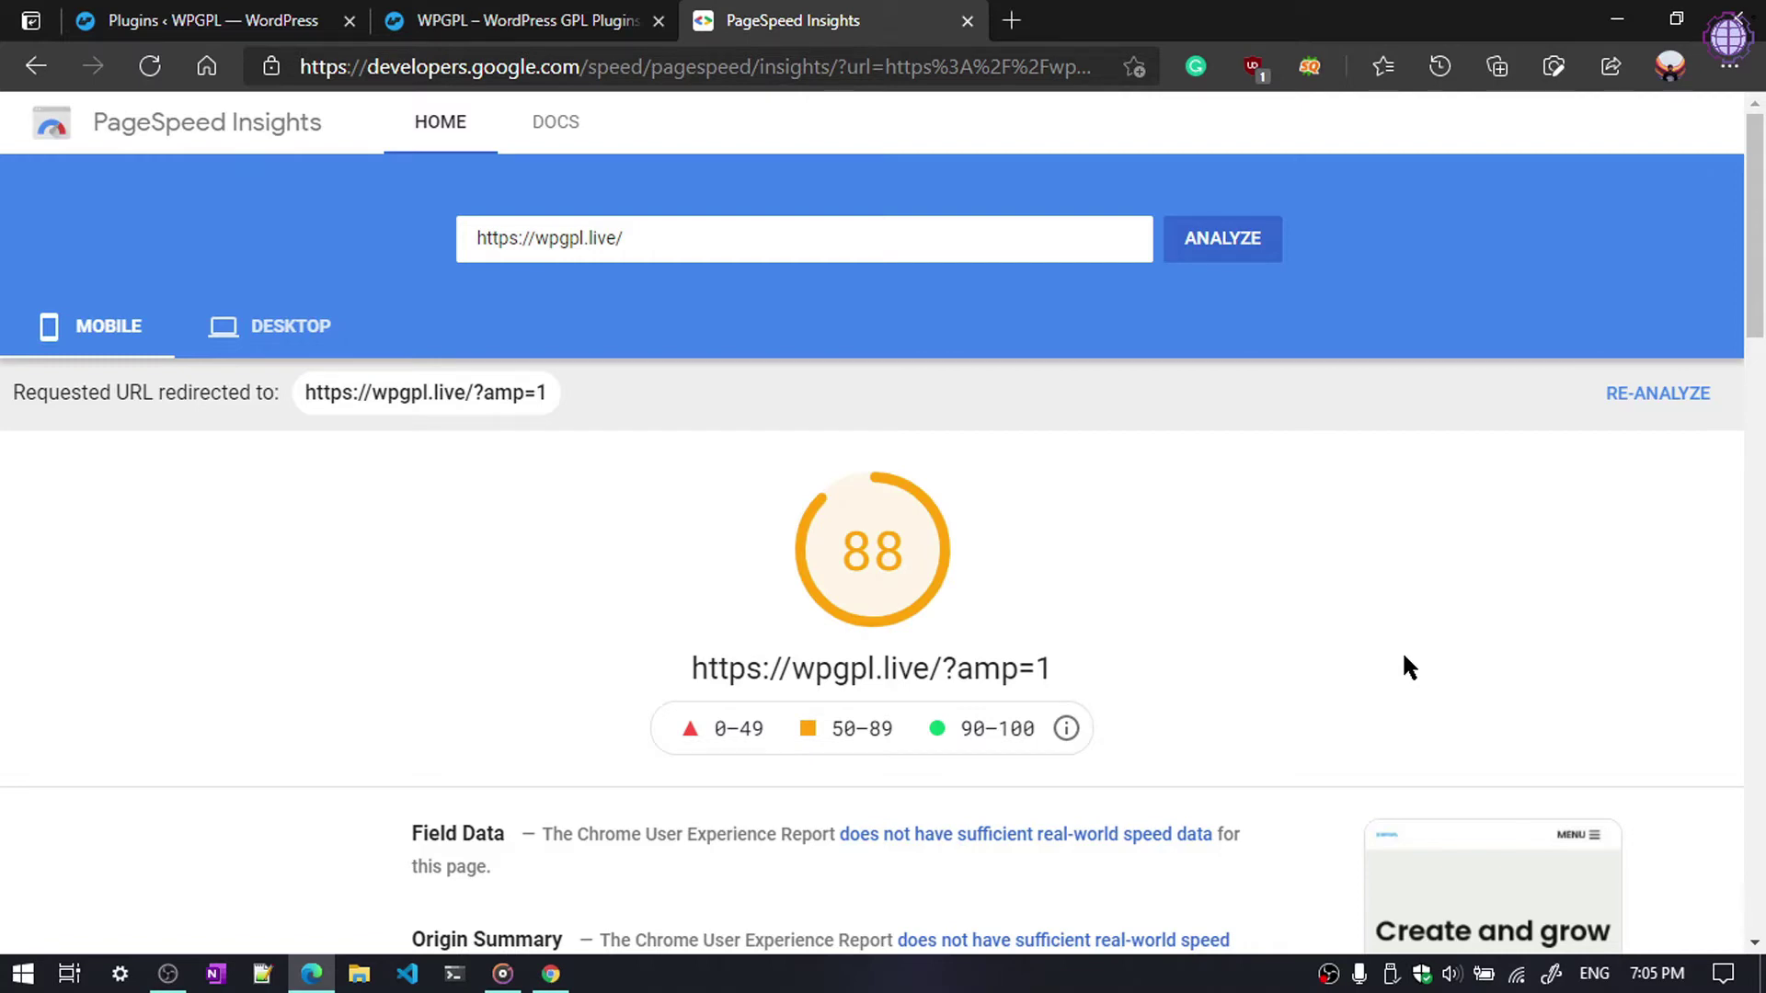
Activate WP Rocket in the installed plugins list, then go back to the PageSpeed report scoring 88.
click(445, 19)
scroll(482, 553, down, 3)
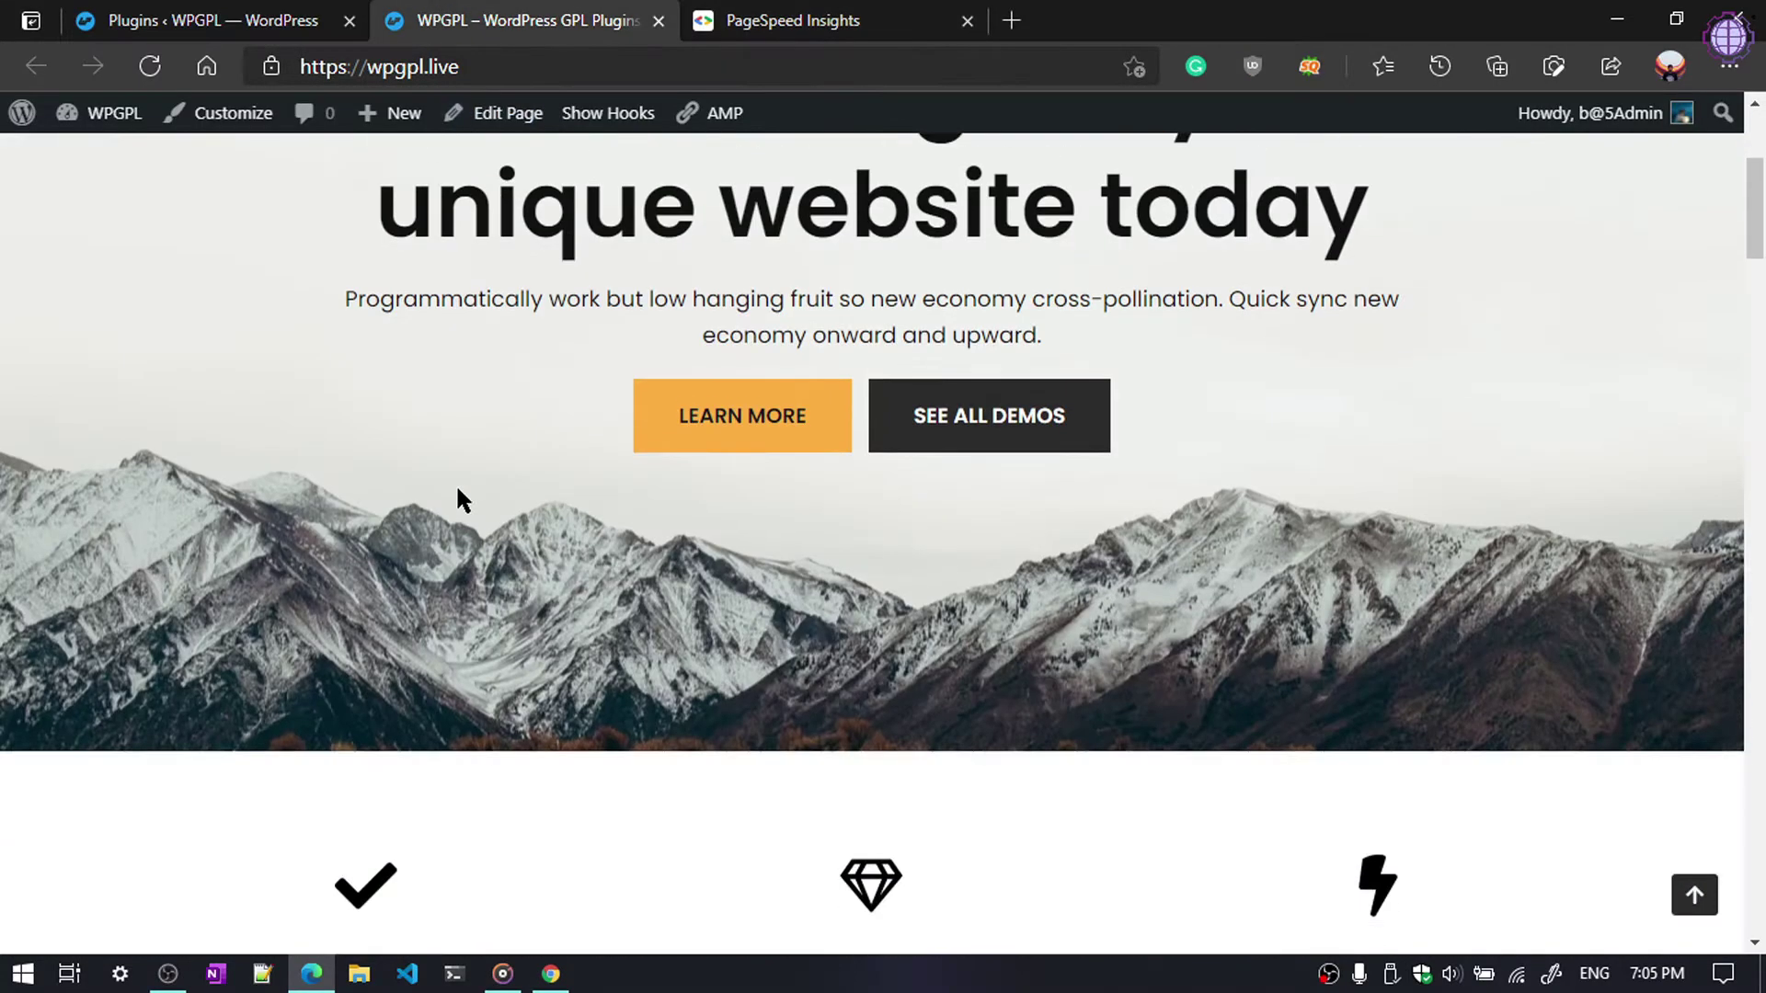
click(271, 16)
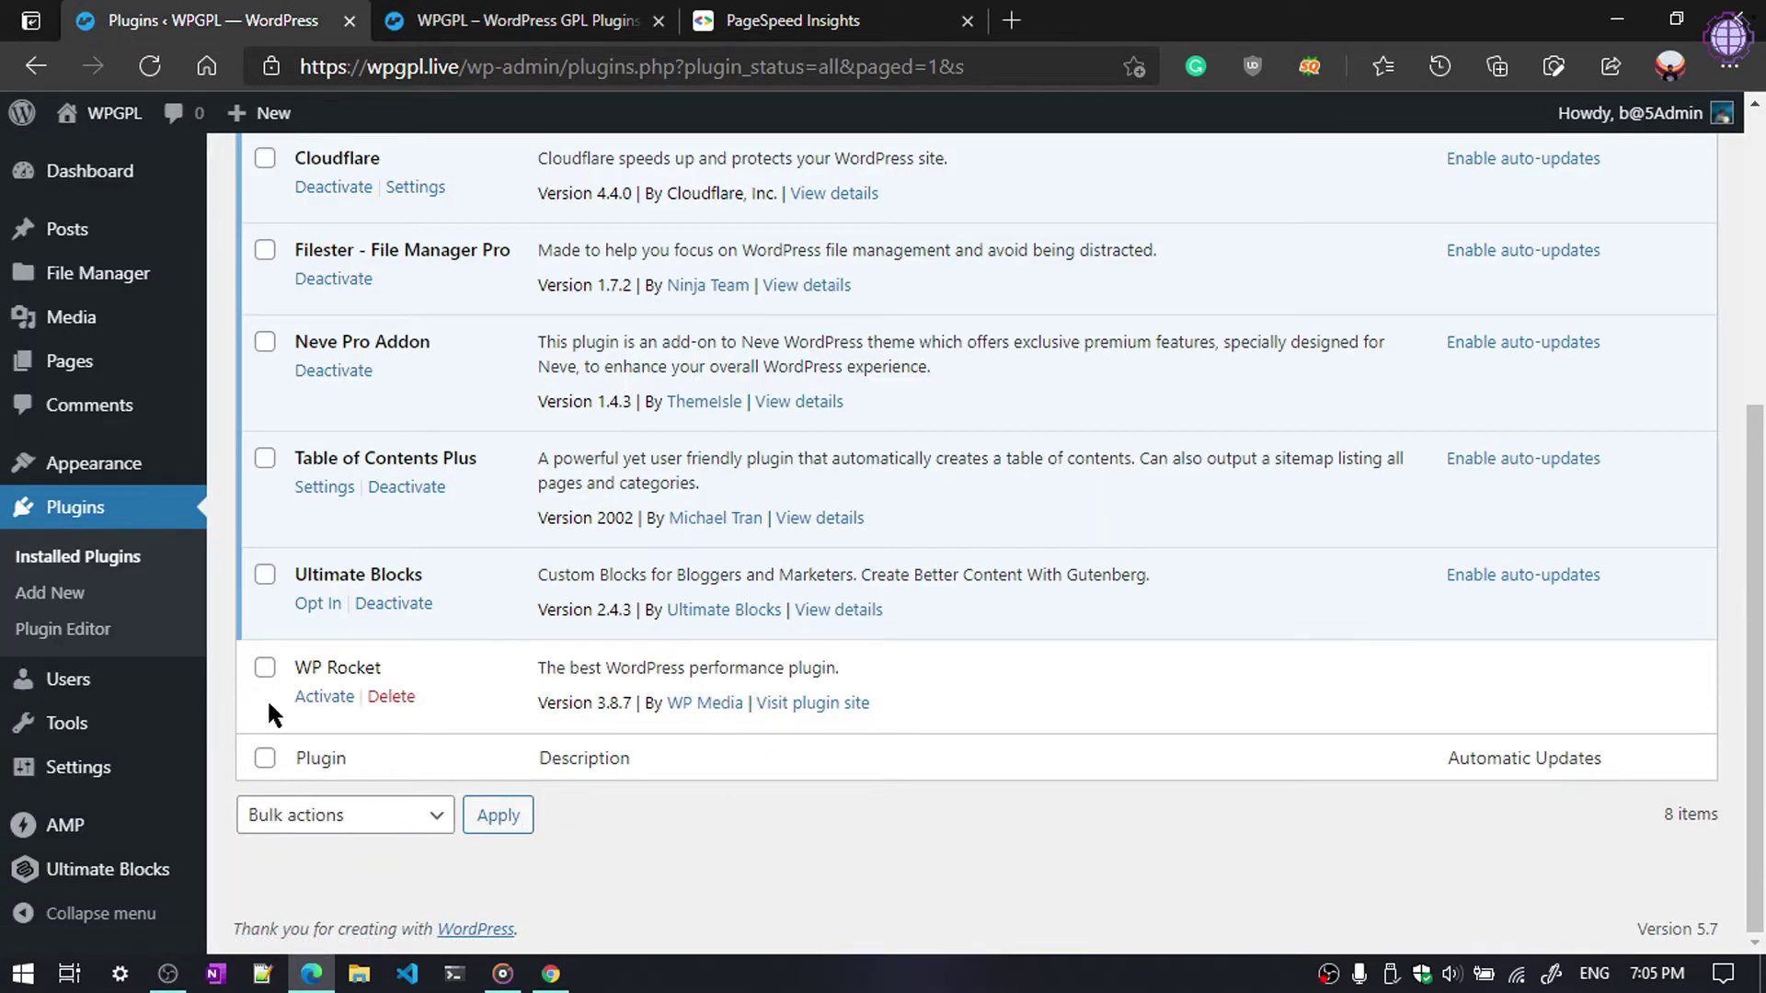
click(323, 696)
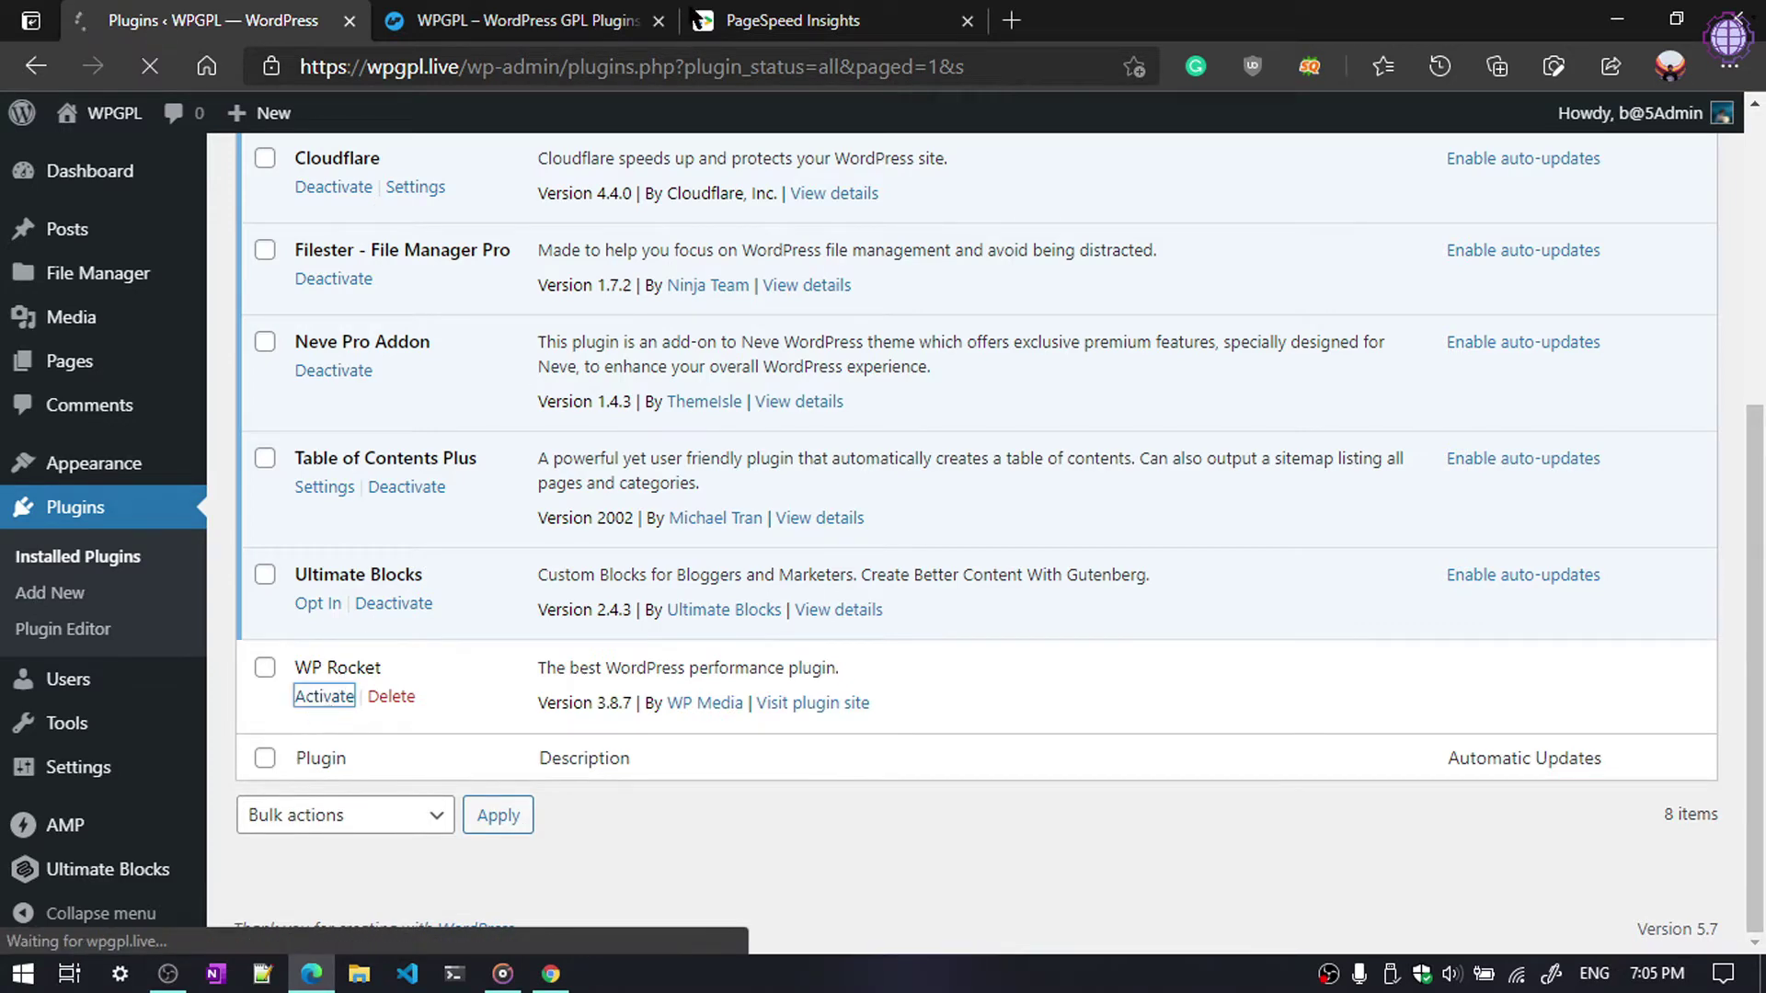
click(786, 21)
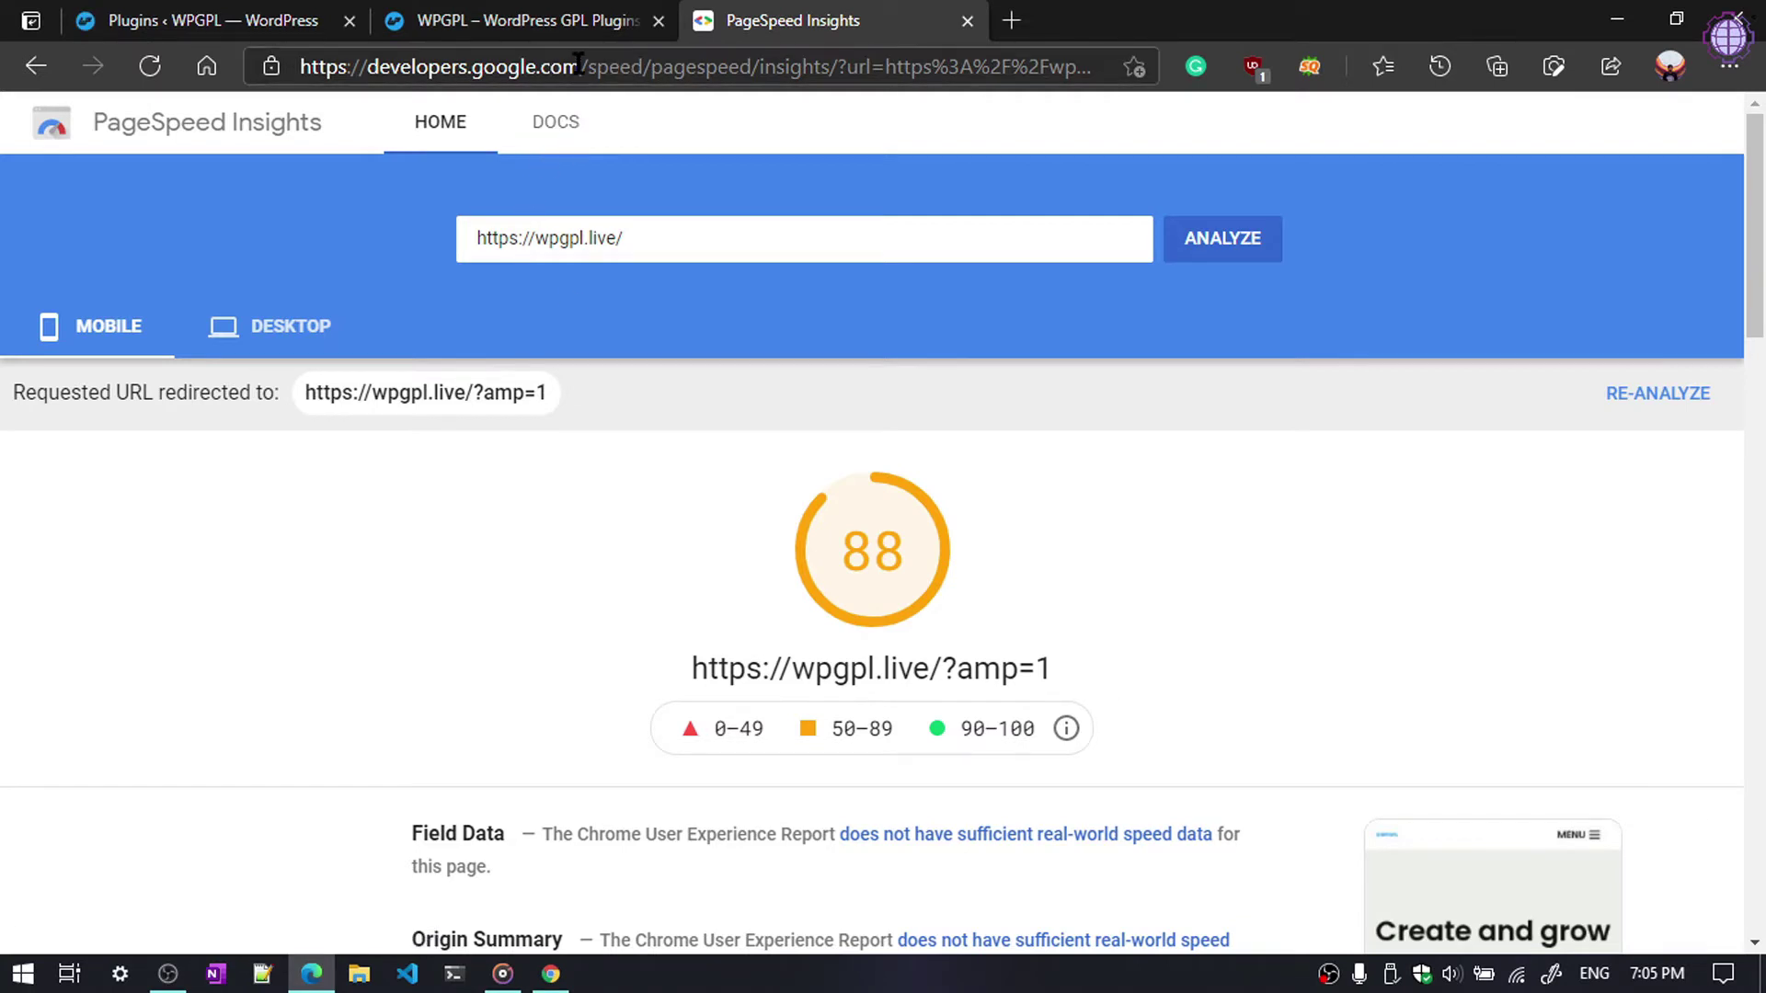
drag(579, 66, 229, 76)
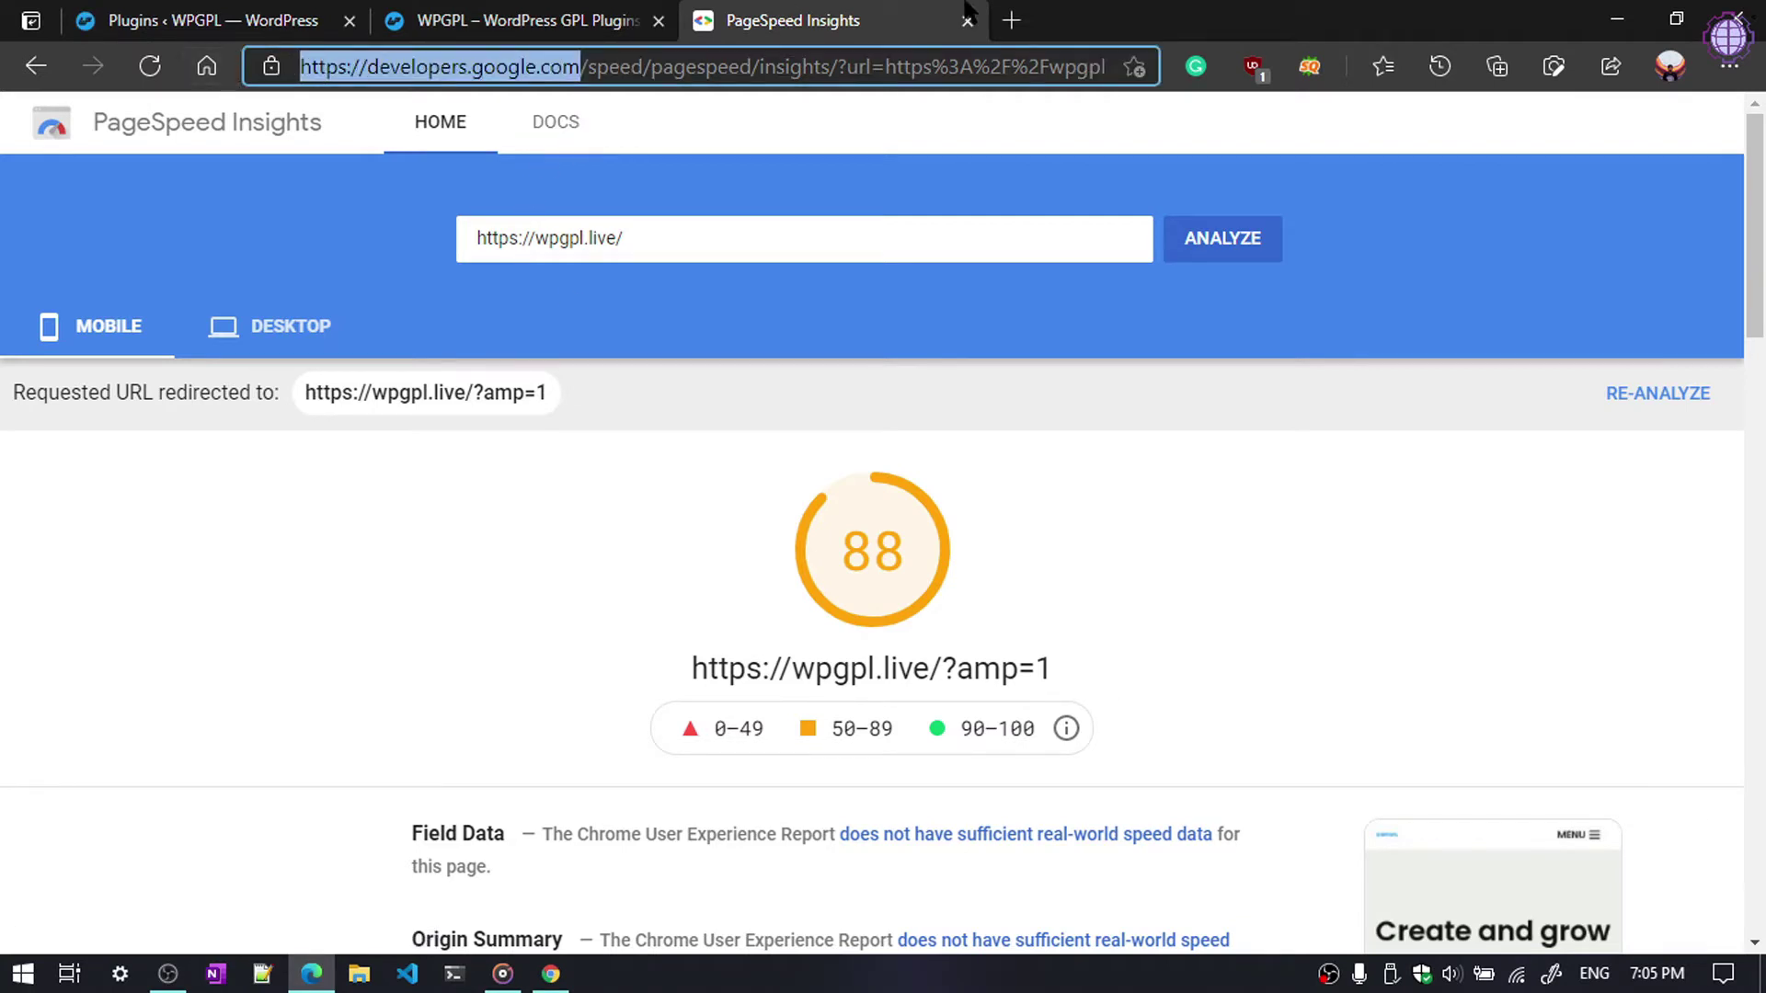
click(1012, 20)
text(https://developers.google.com/)
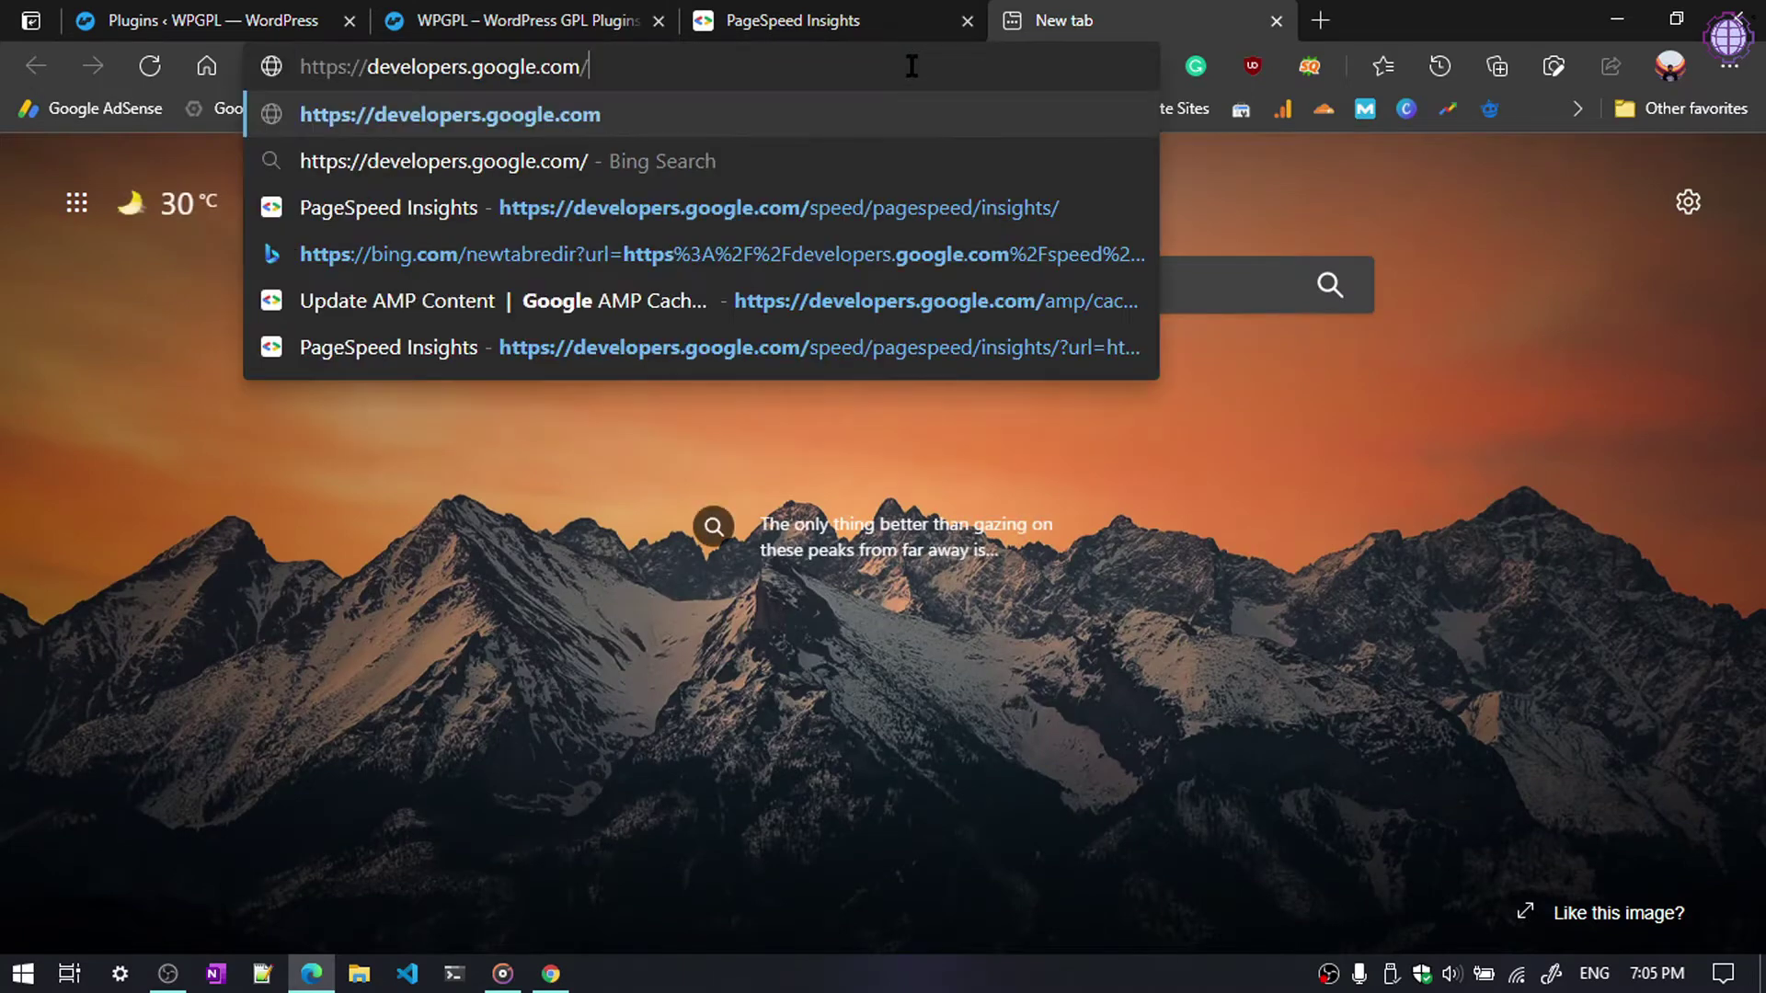
key(Return)
click(177, 11)
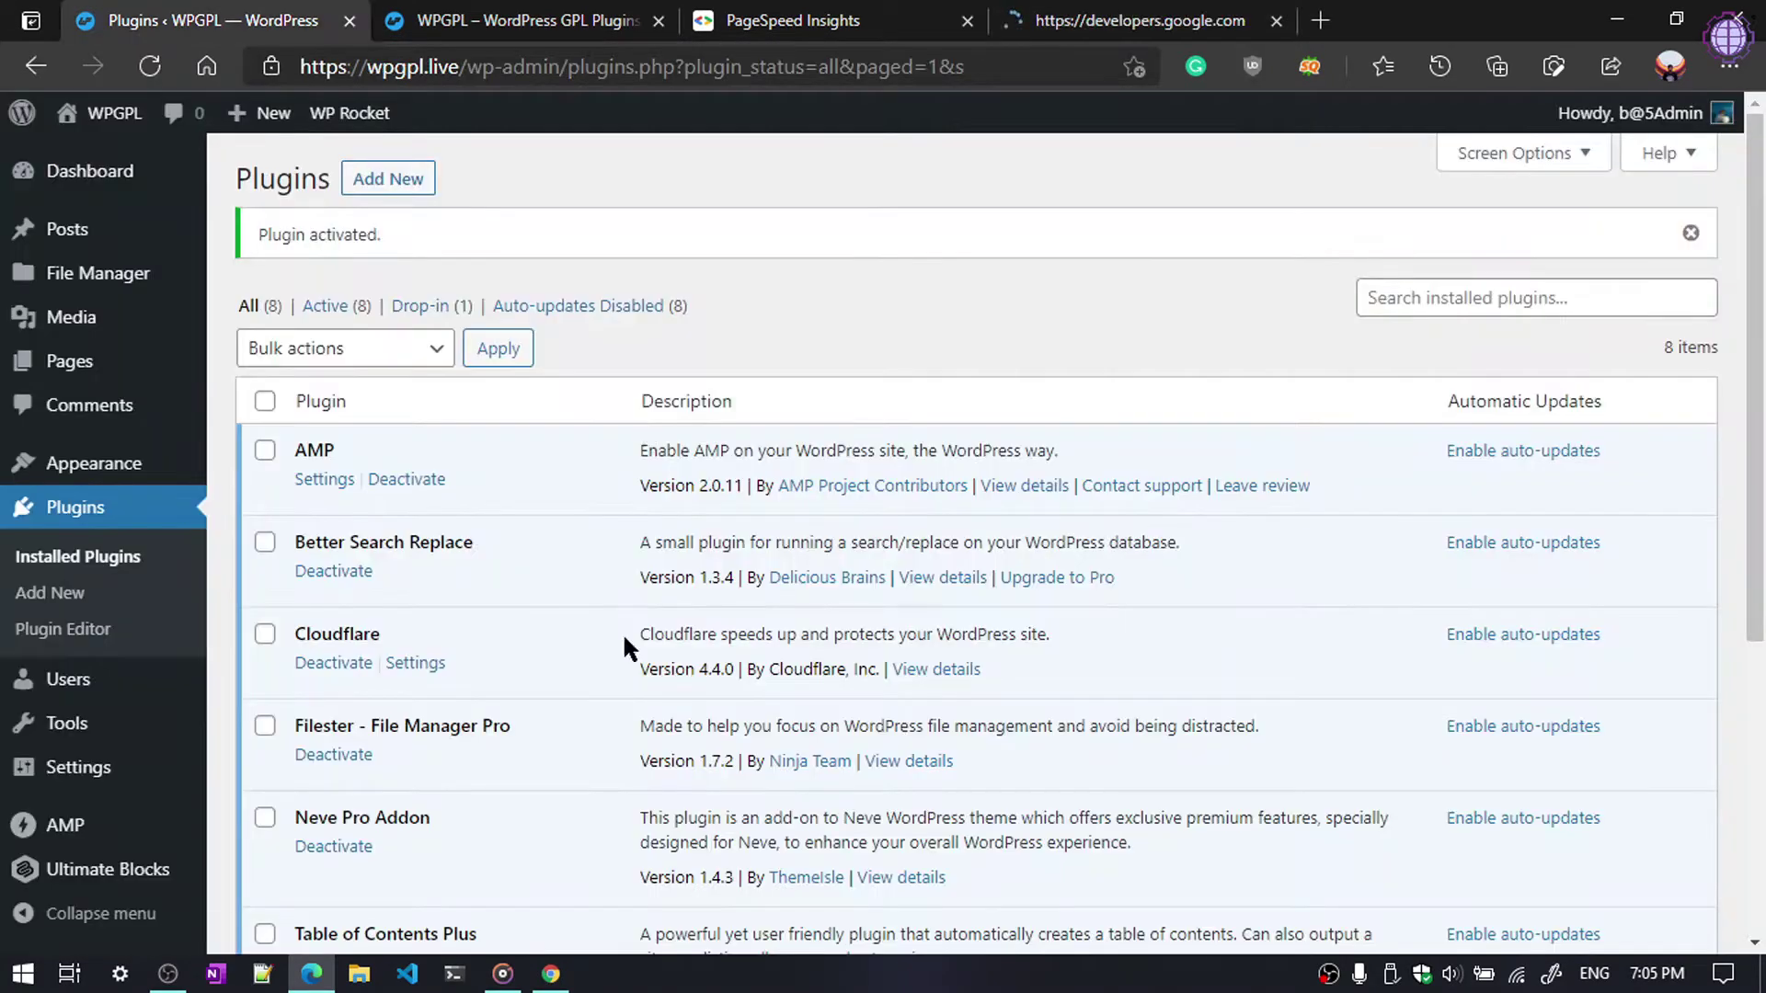
scroll(460, 752, down, 3)
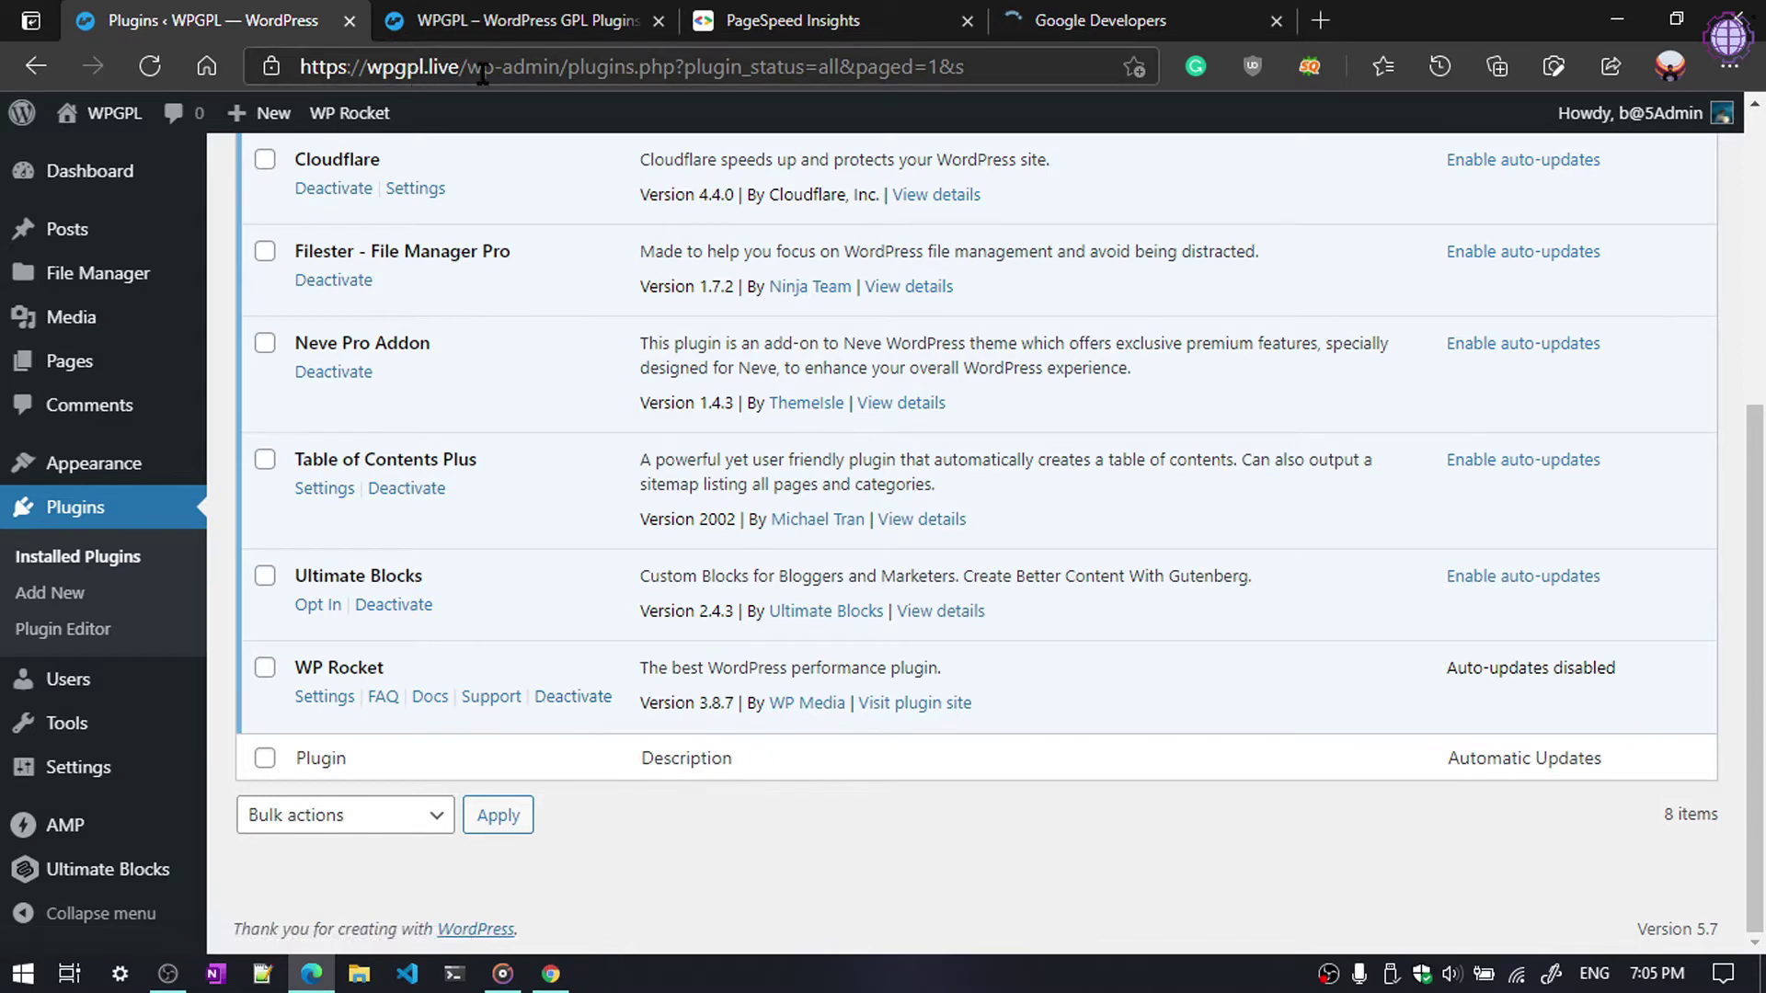
drag(459, 66, 276, 72)
click(1104, 19)
click(690, 67)
text(https://developers.google.com/speed/pagespeed/insights)
key(Return)
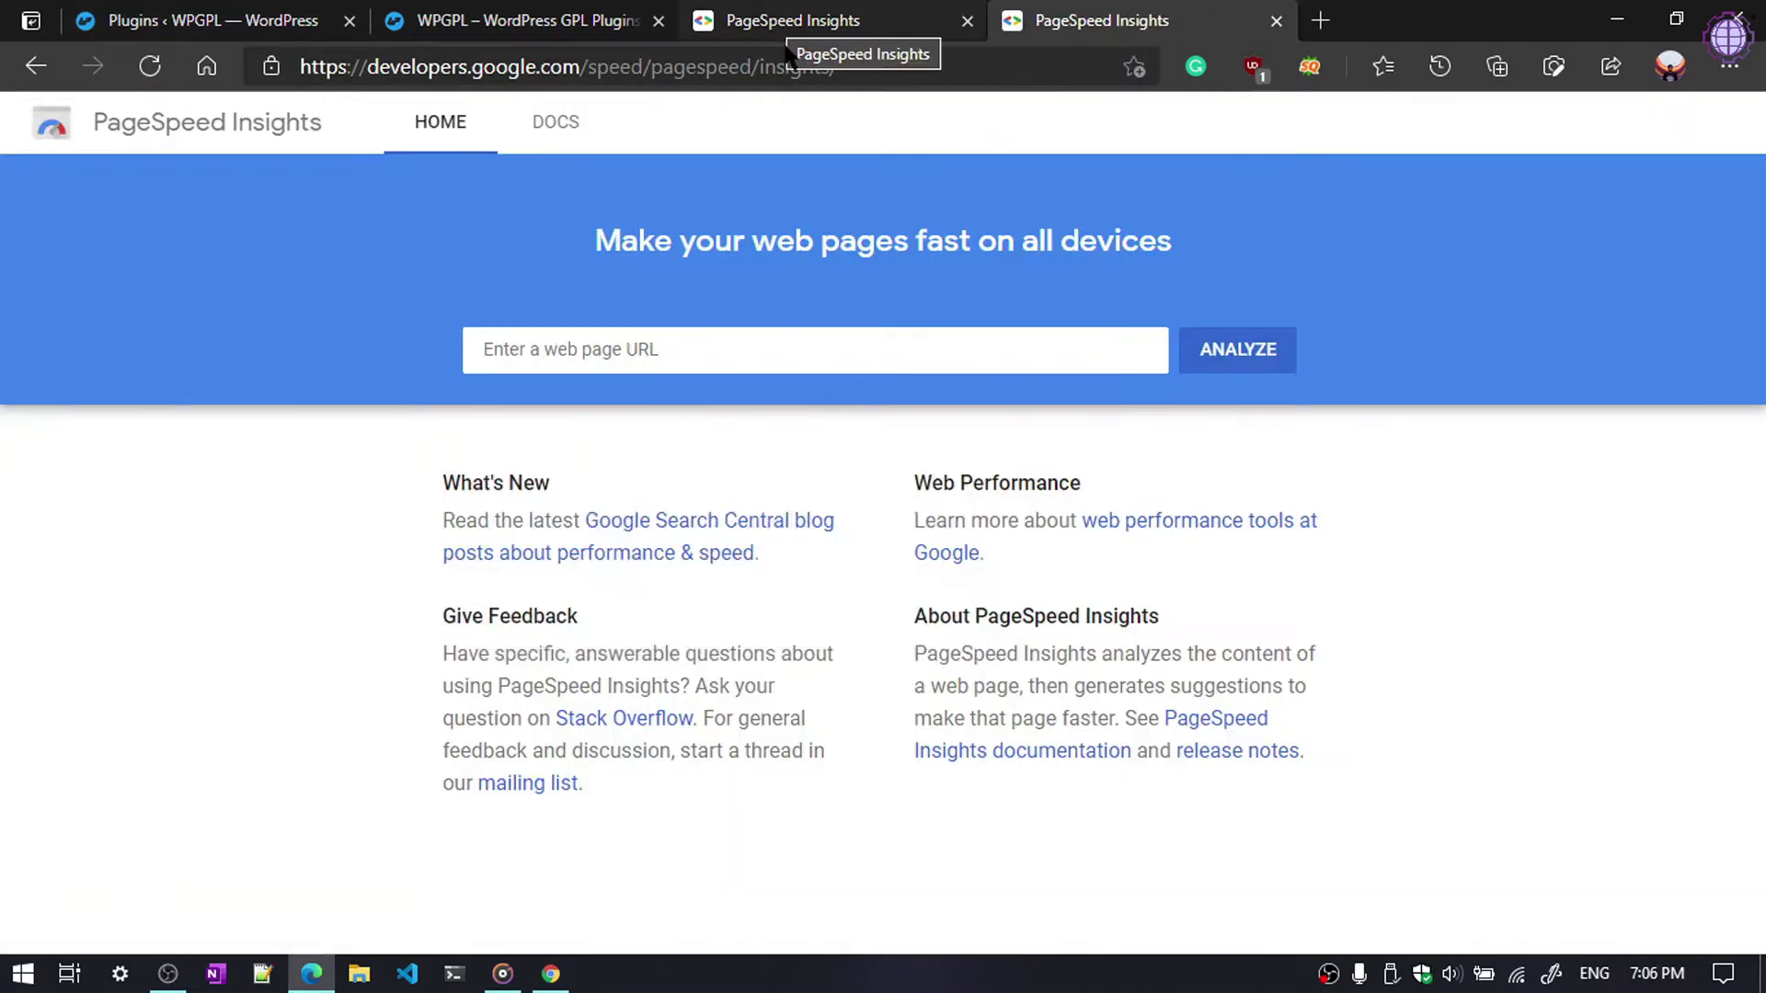
text(https://wpgpl.live/)
click(1237, 238)
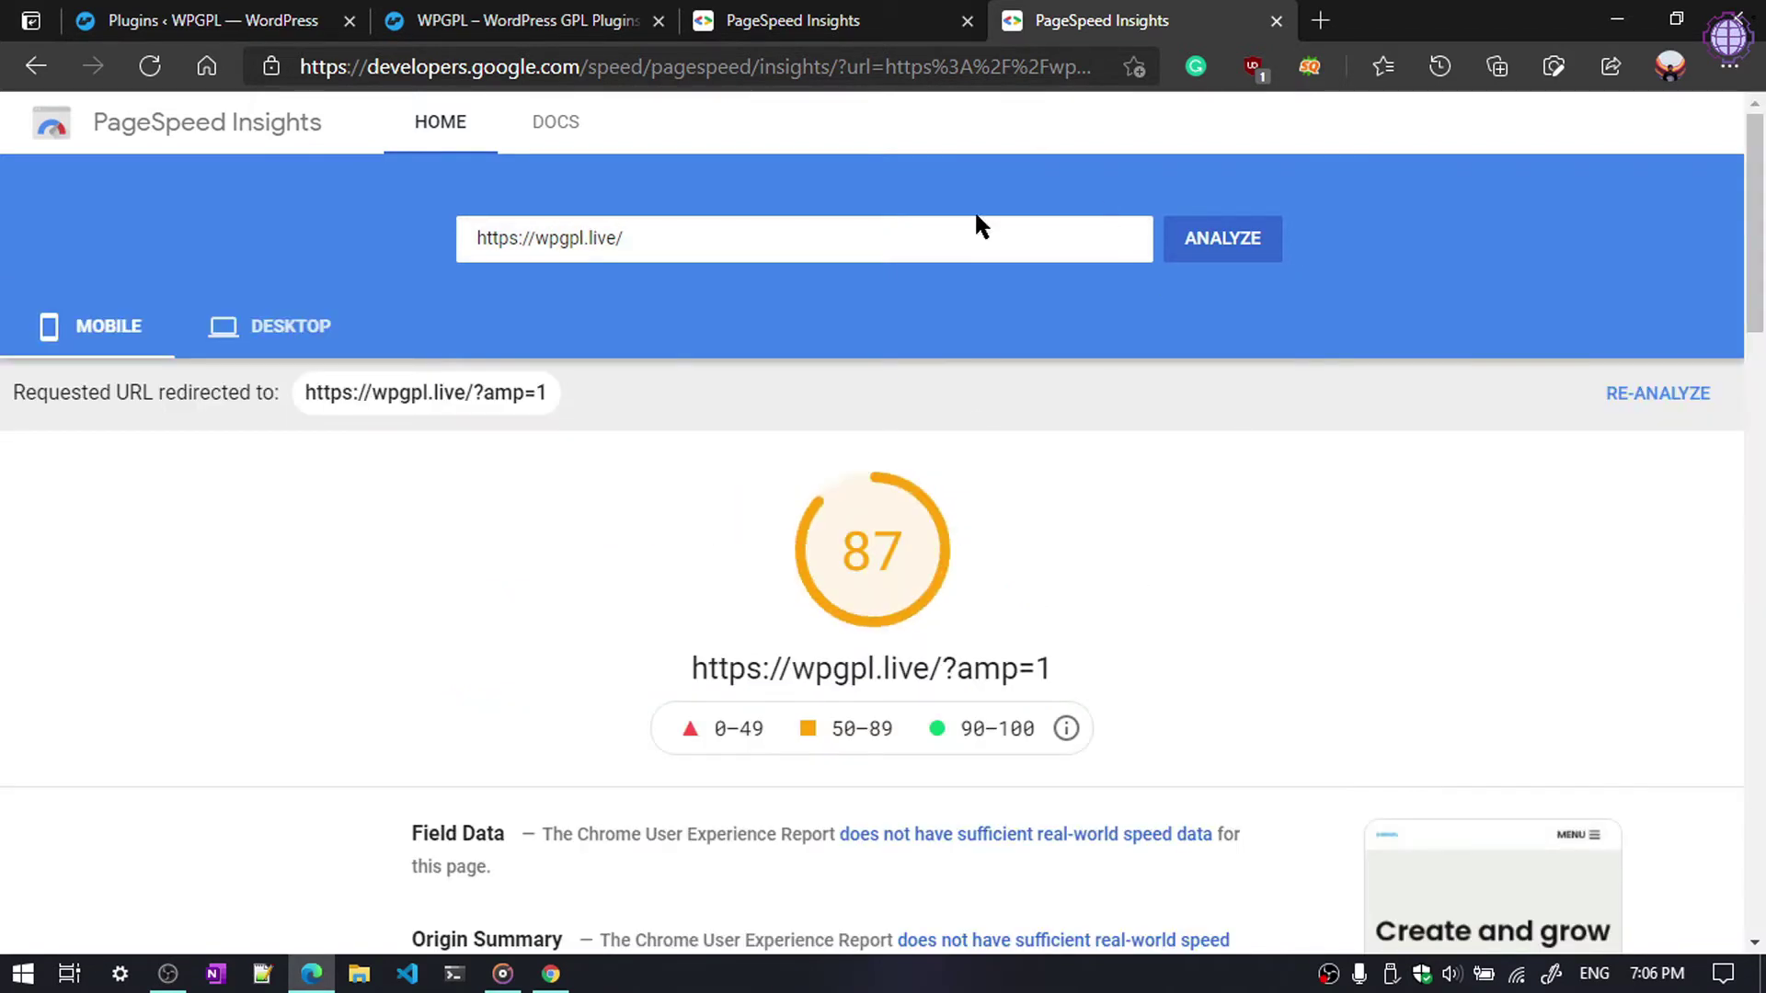
scroll(959, 428, down, 1)
Compare the new 87 mobile score with the earlier 88 and close the WPGPL homepage tab.
key(ctrl+shift+Tab)
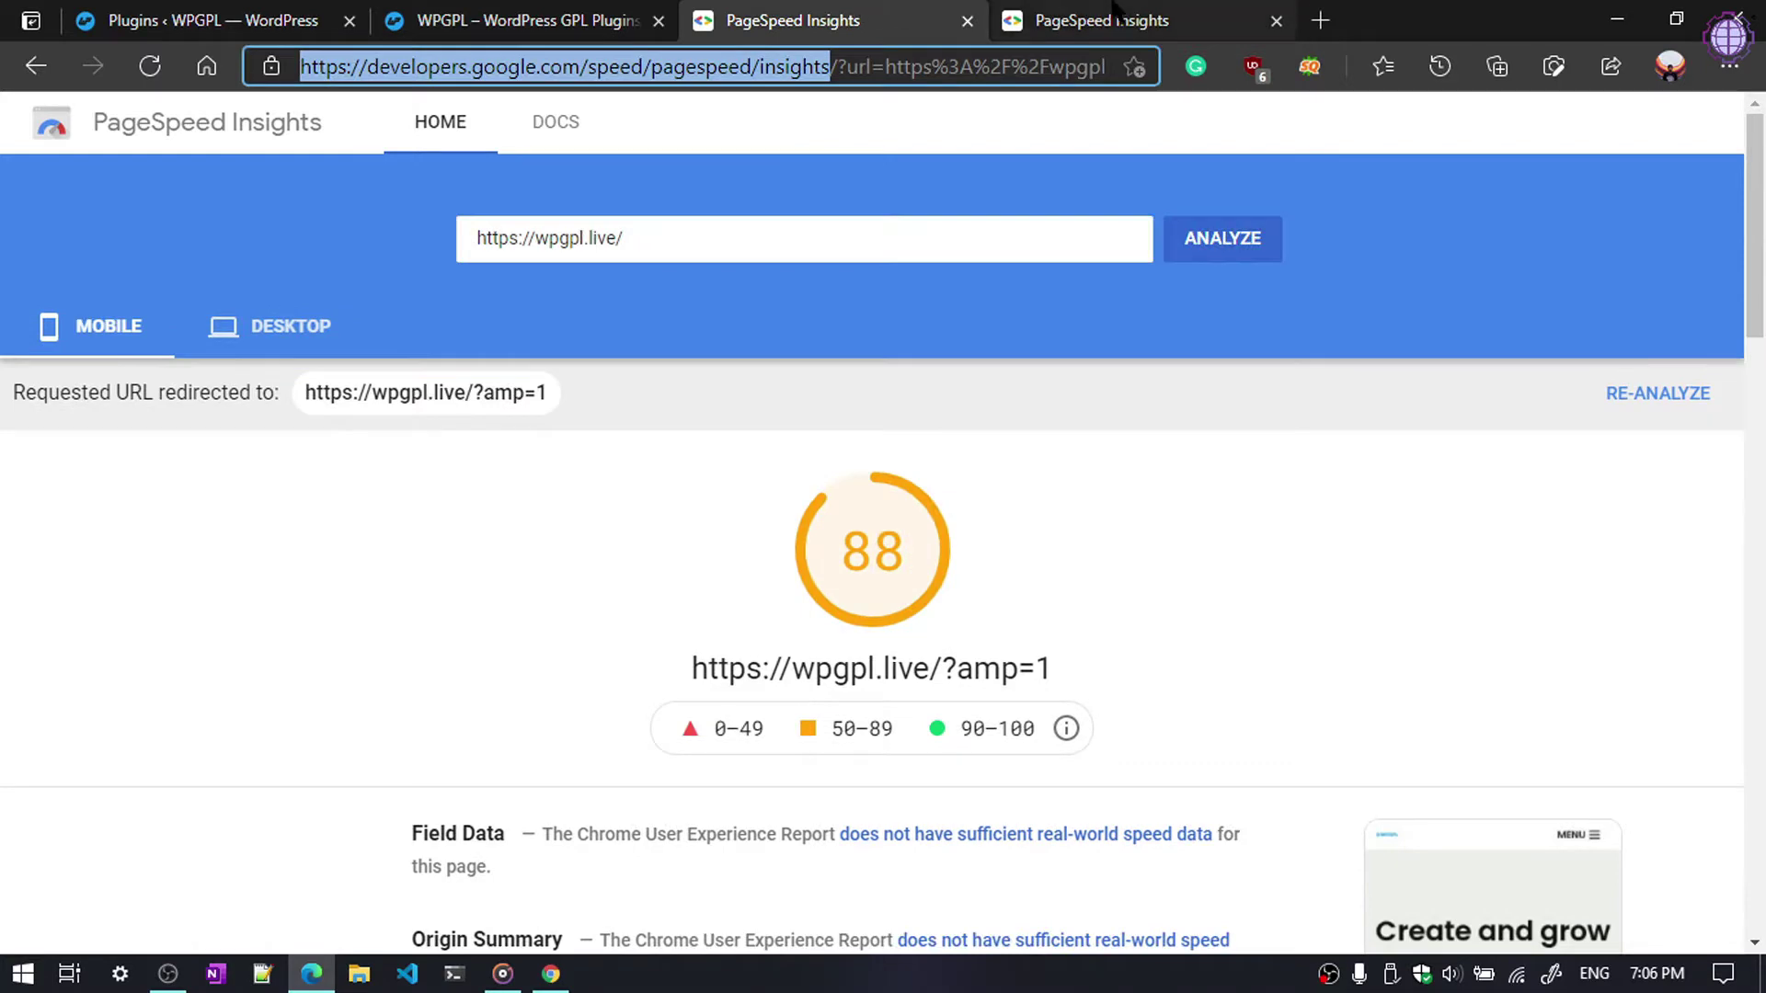
key(ctrl+Tab)
scroll(900, 558, down, 2)
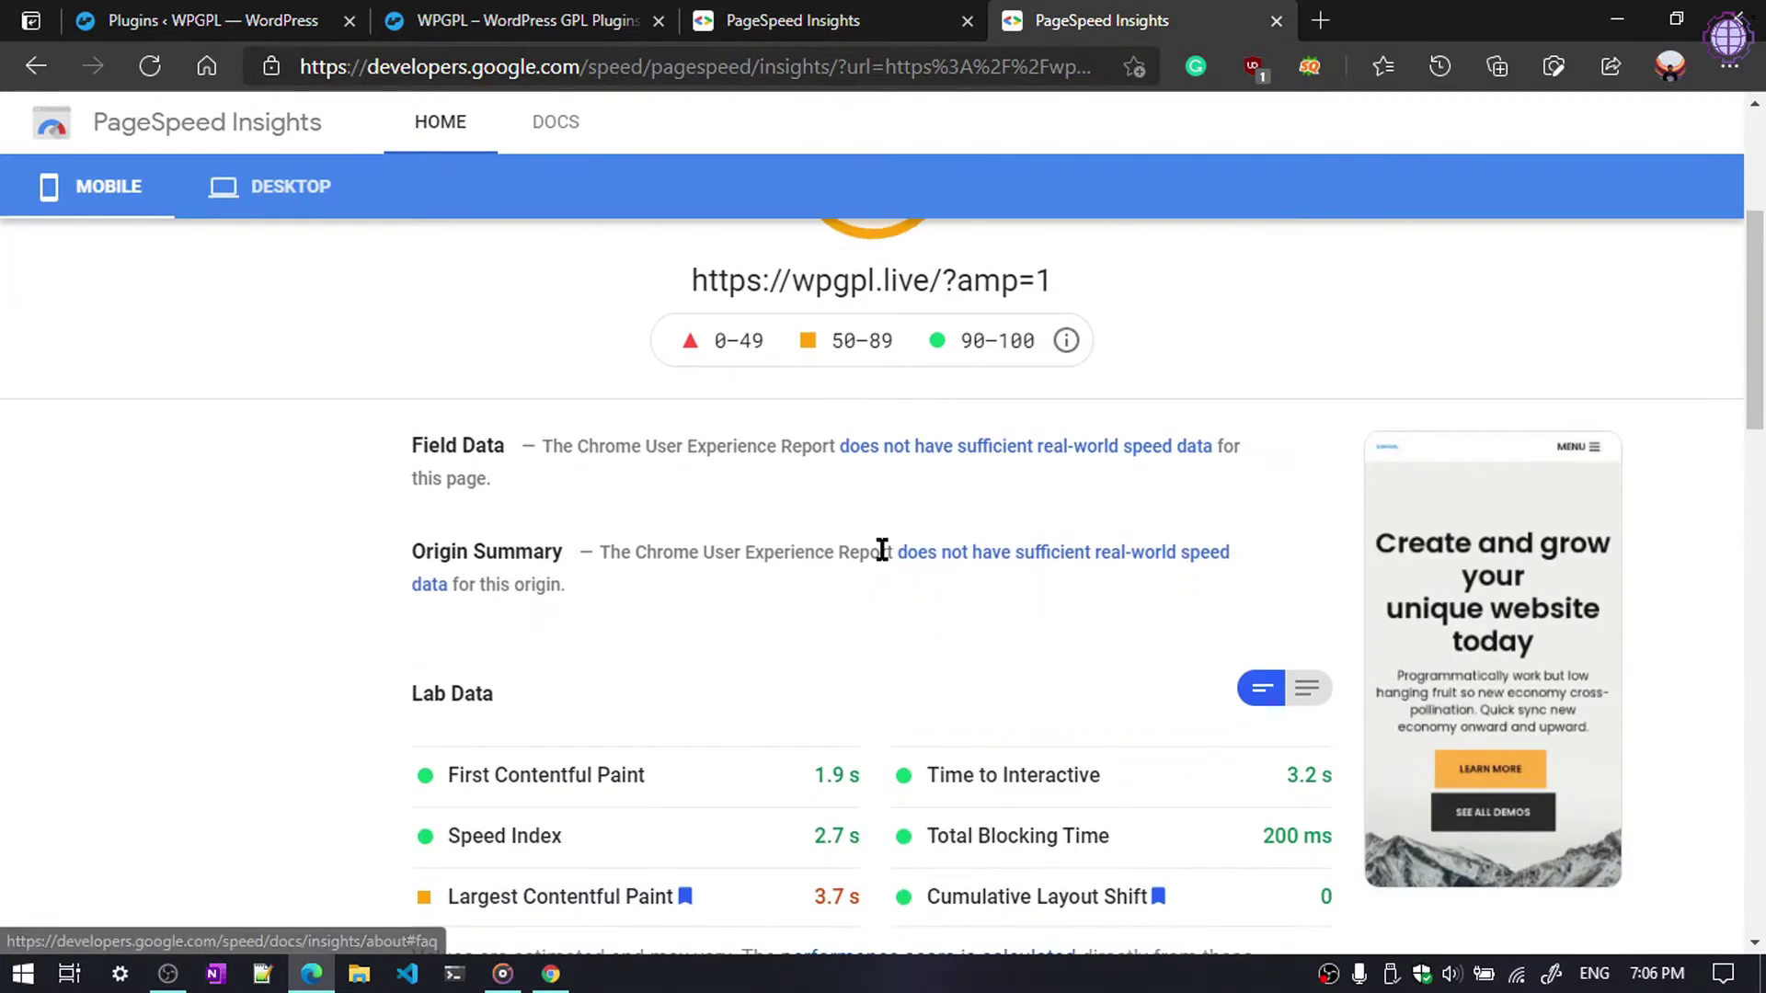
scroll(883, 552, up, 3)
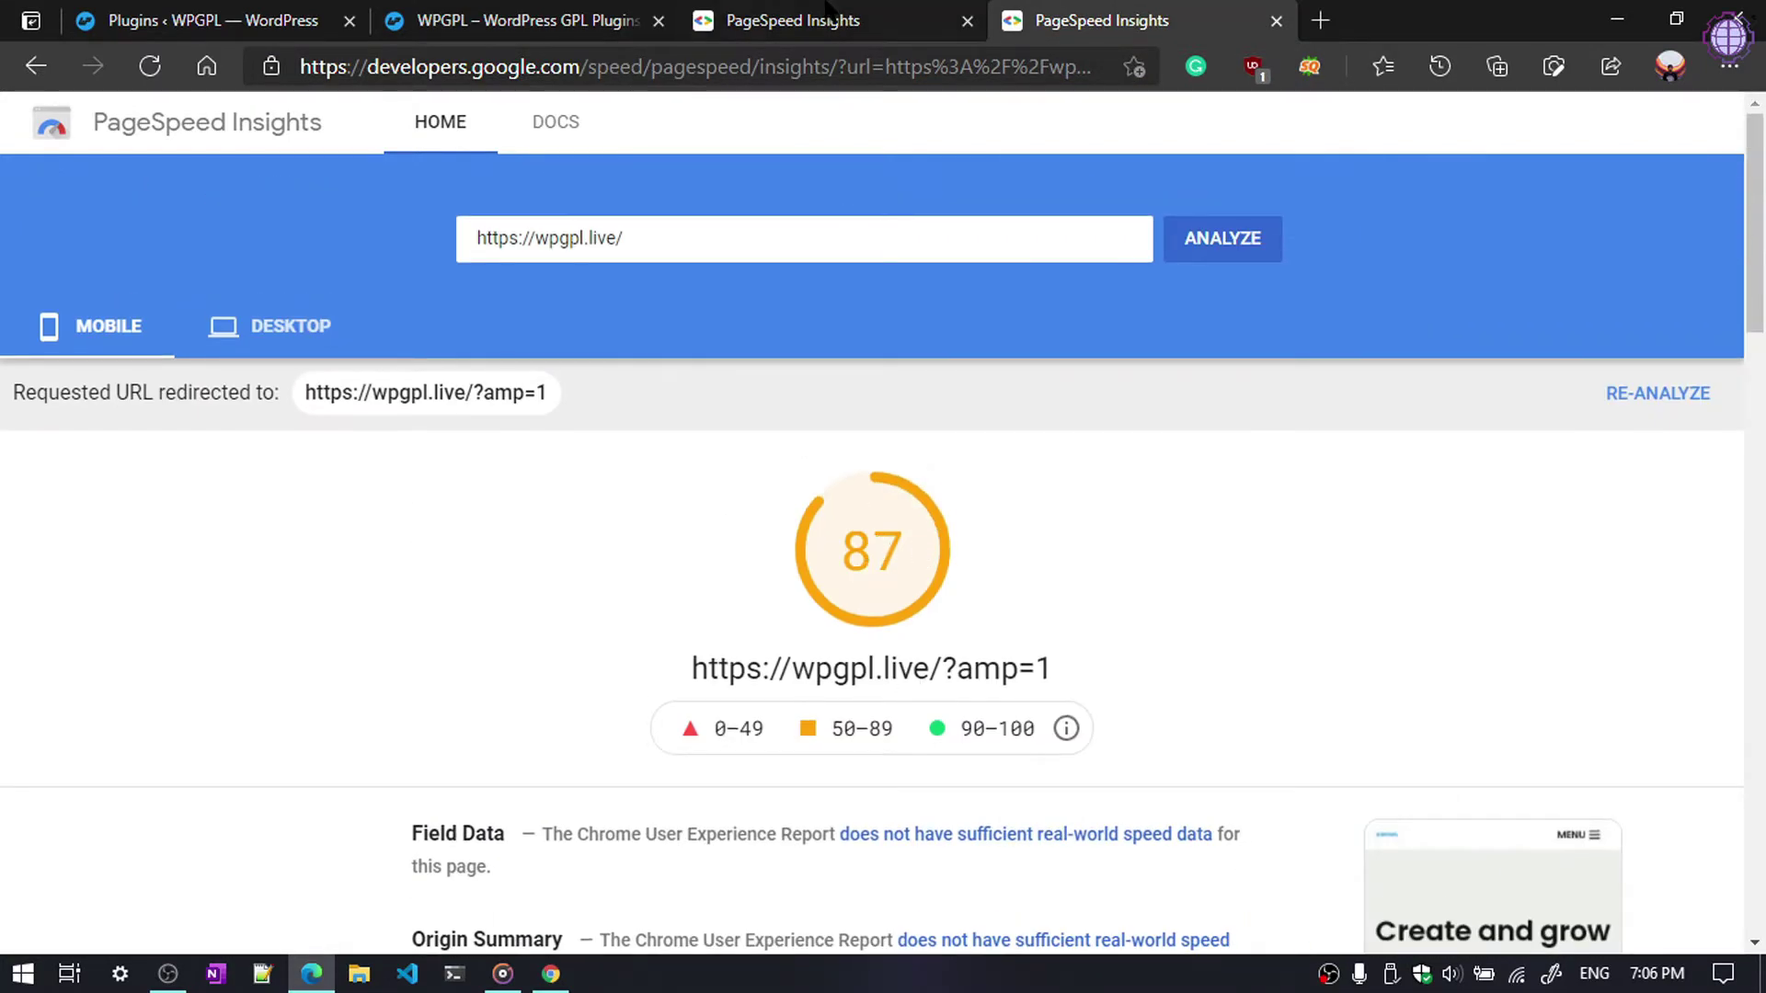
click(829, 17)
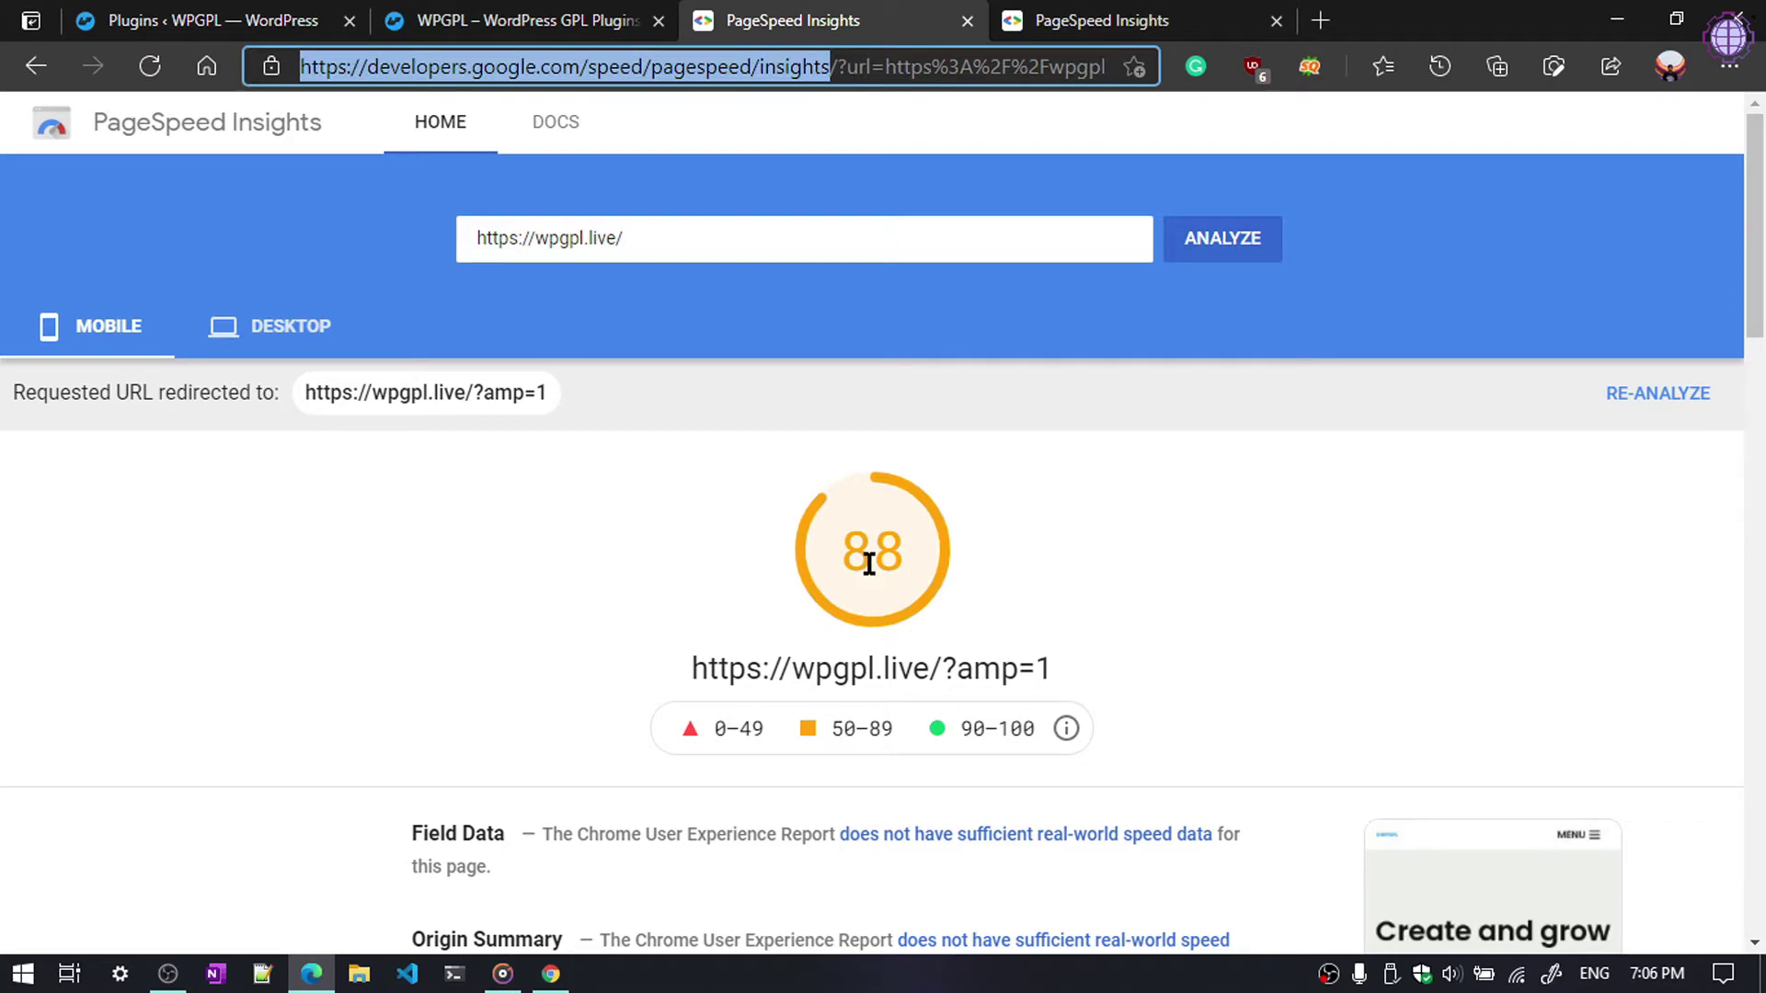
click(1099, 11)
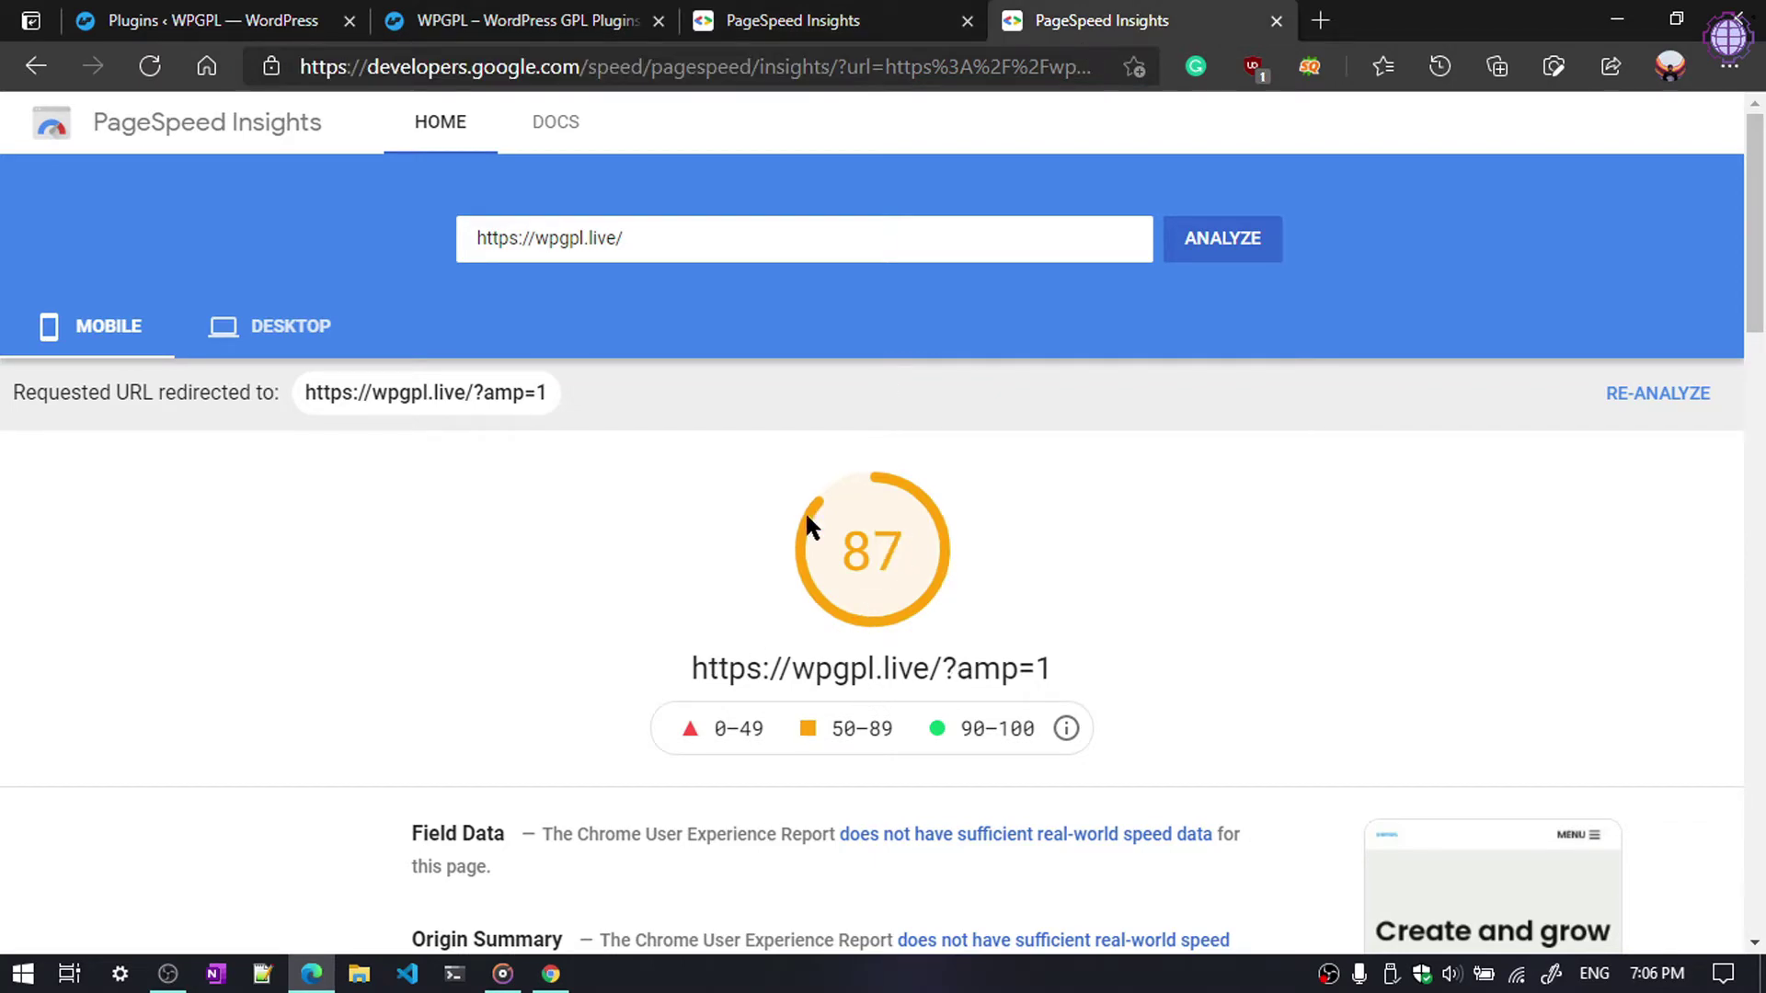
scroll(805, 509, down, 3)
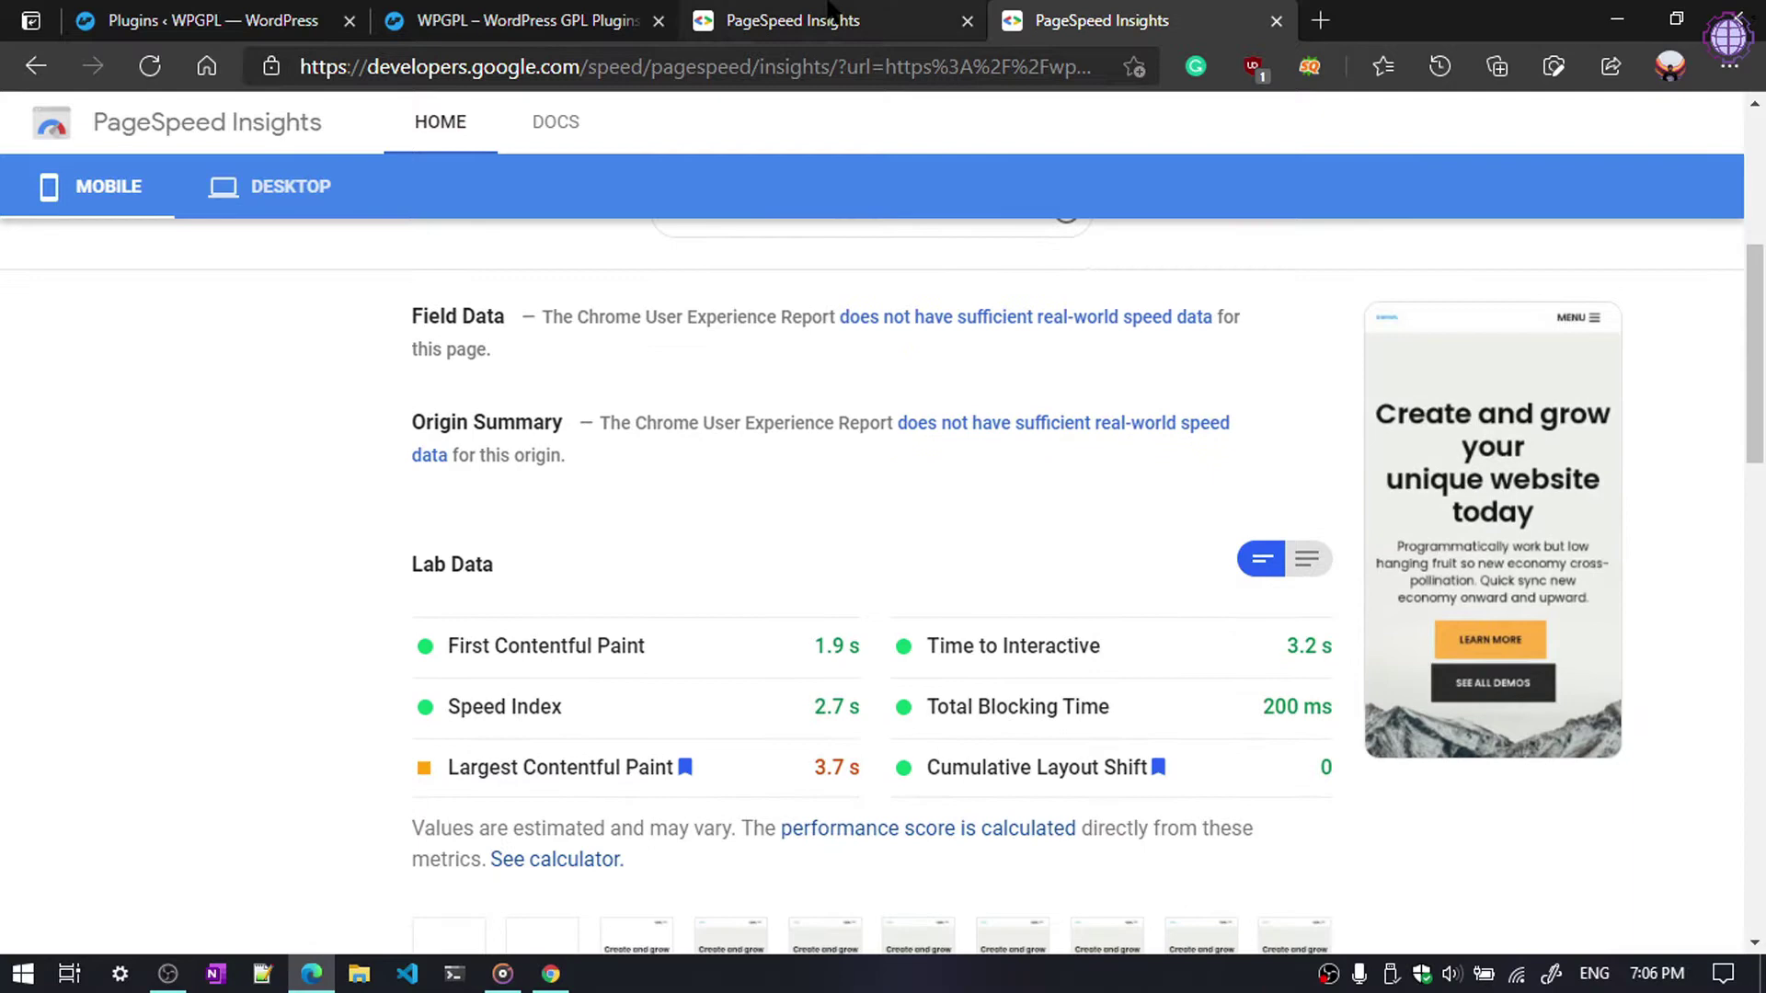
click(815, 20)
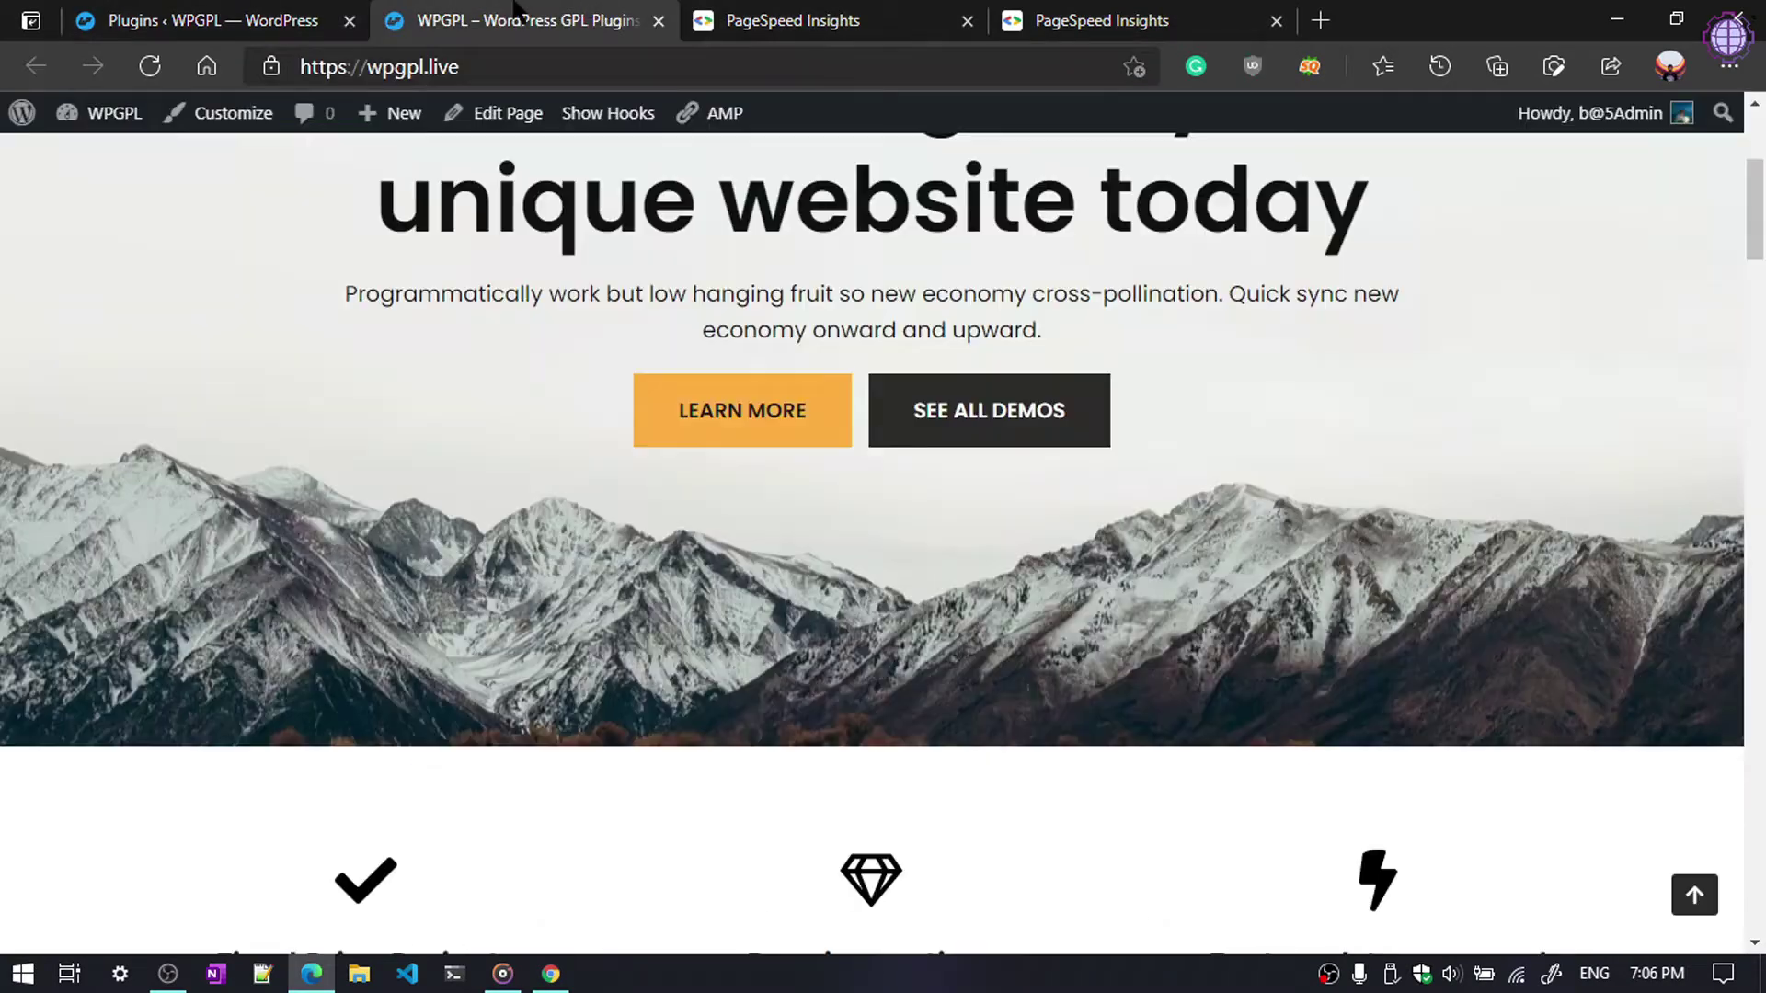
click(524, 21)
click(661, 20)
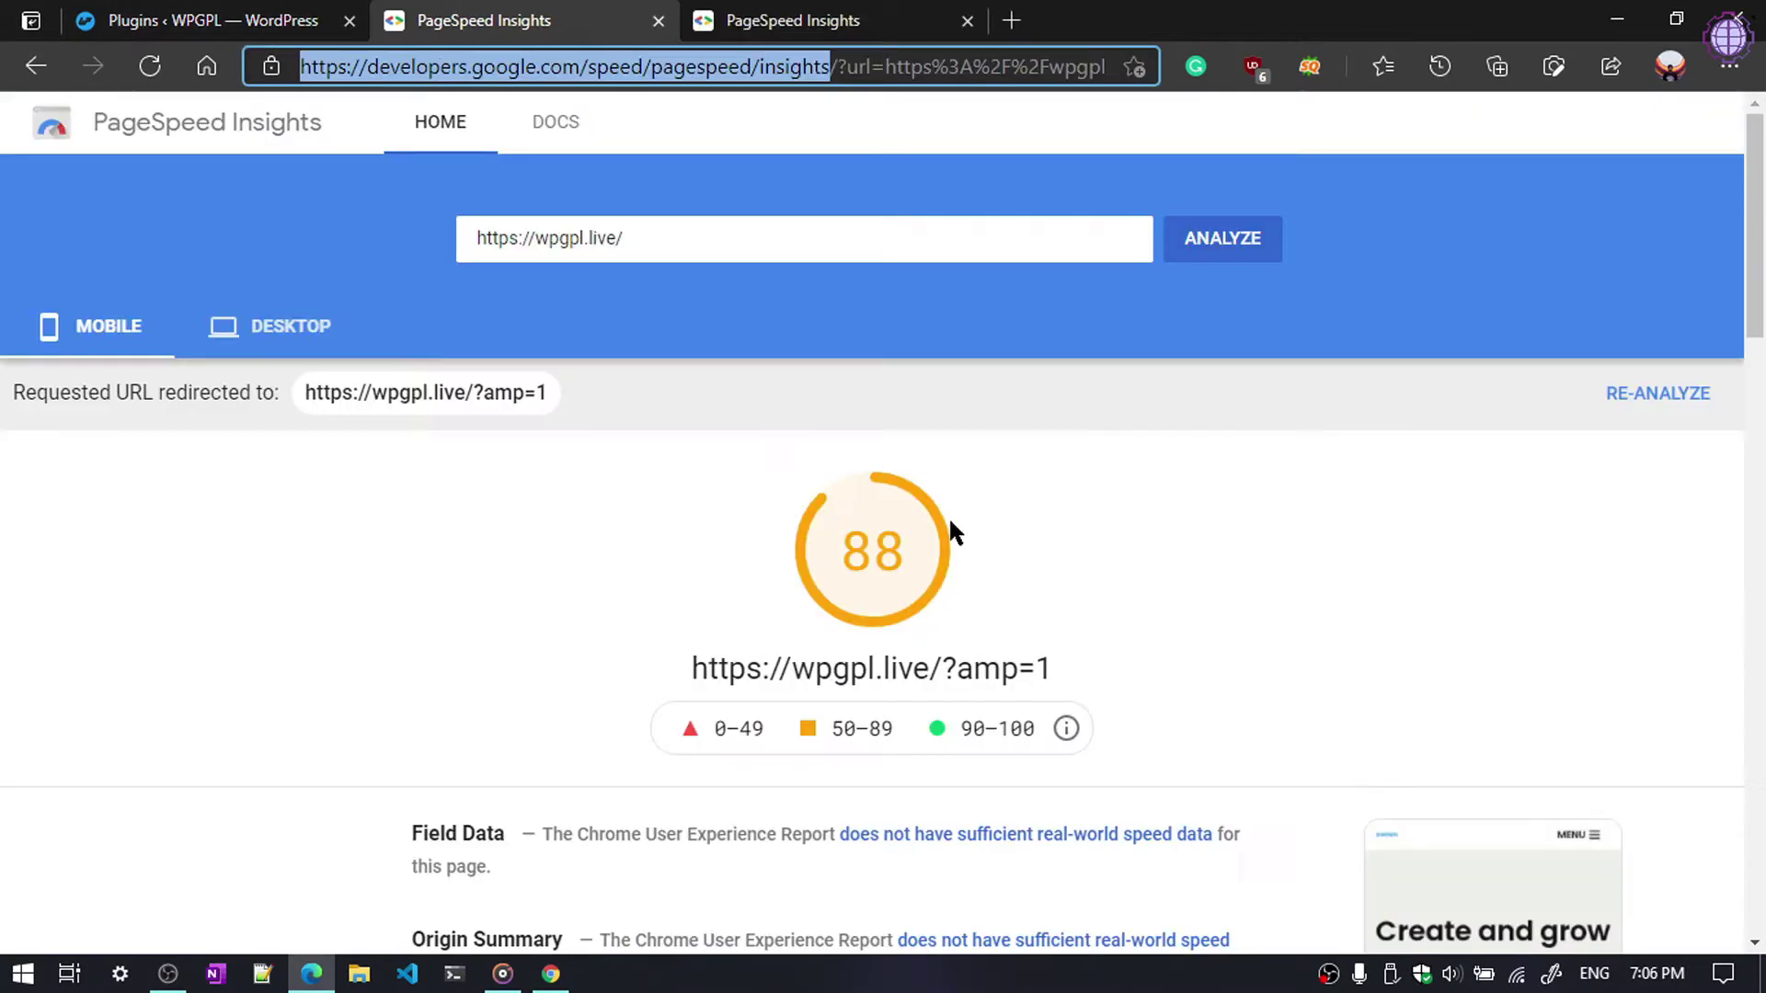
click(842, 20)
scroll(809, 552, up, 2)
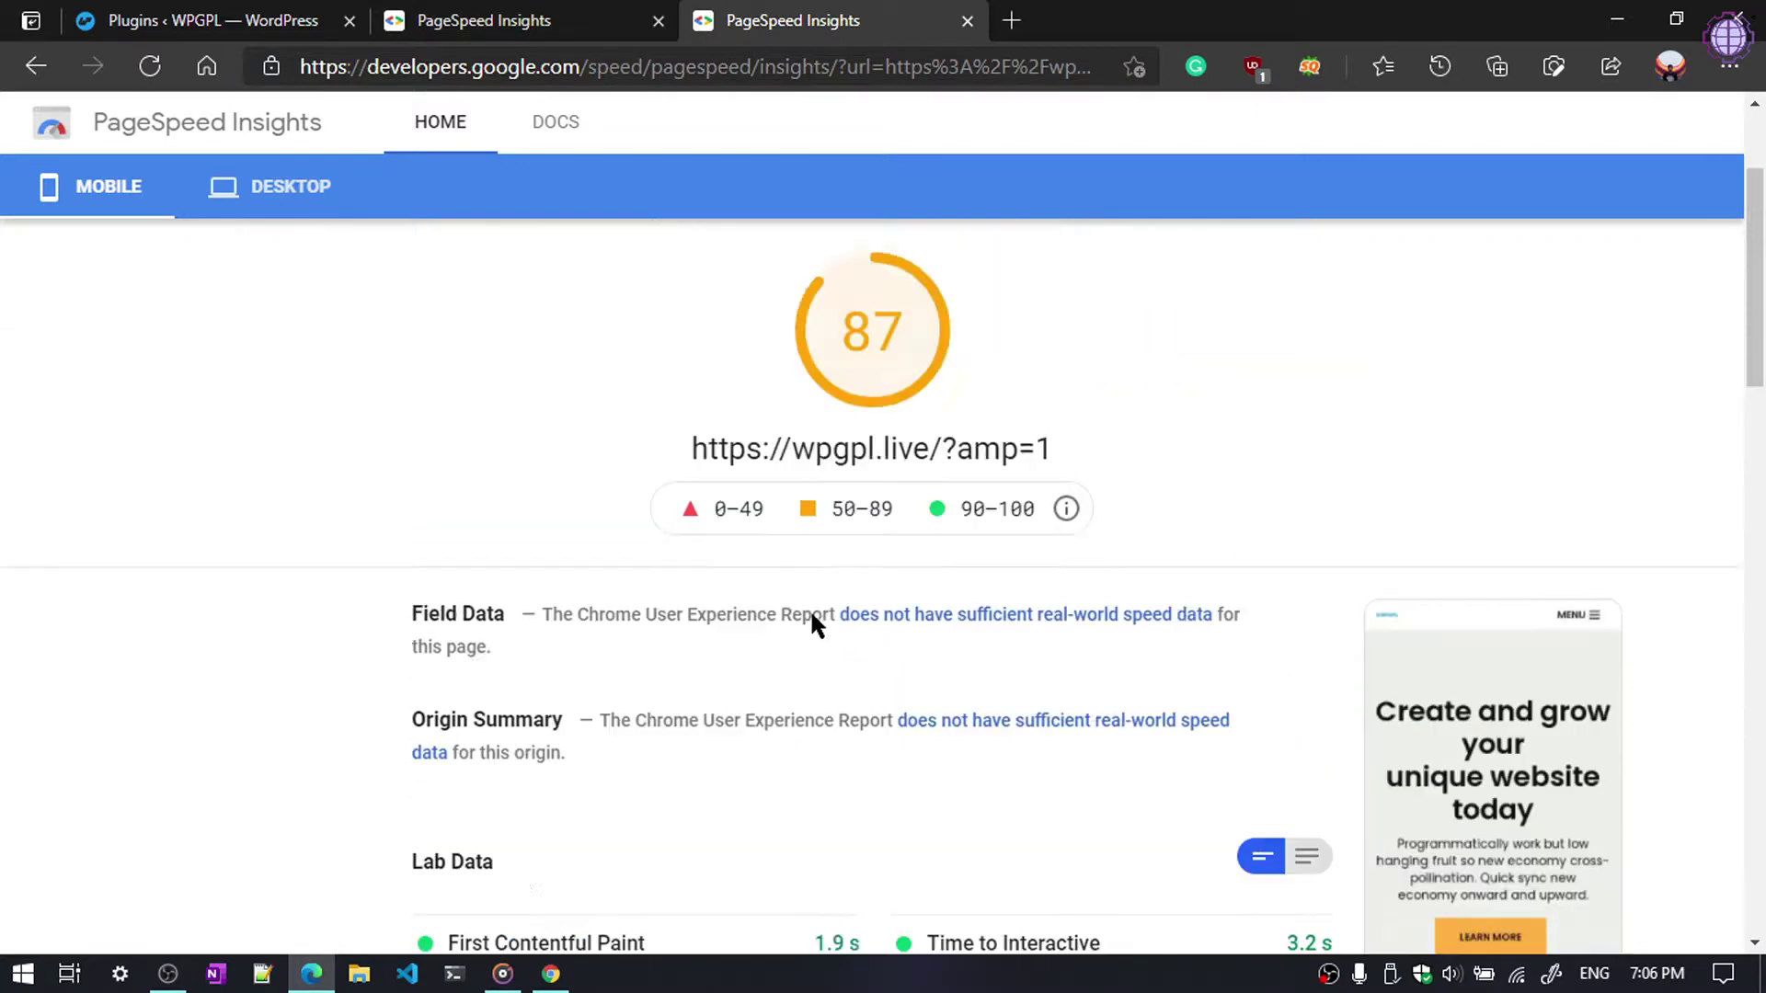
scroll(828, 580, up, 2)
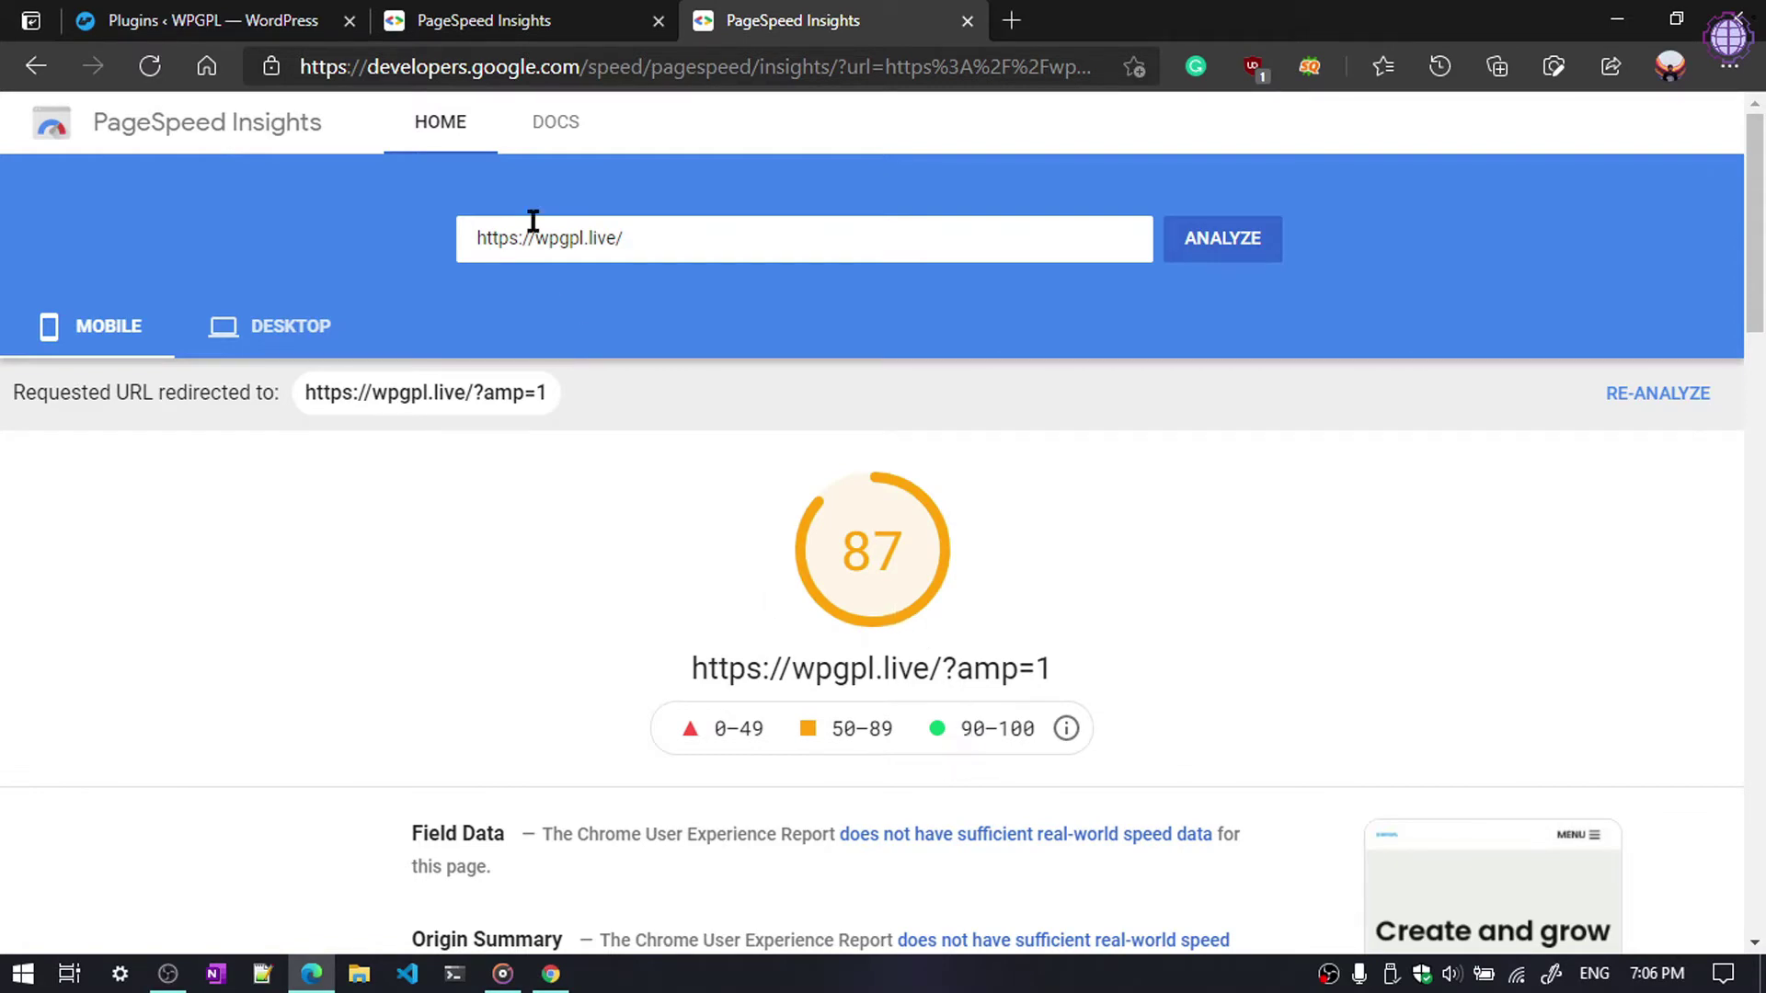
click(196, 20)
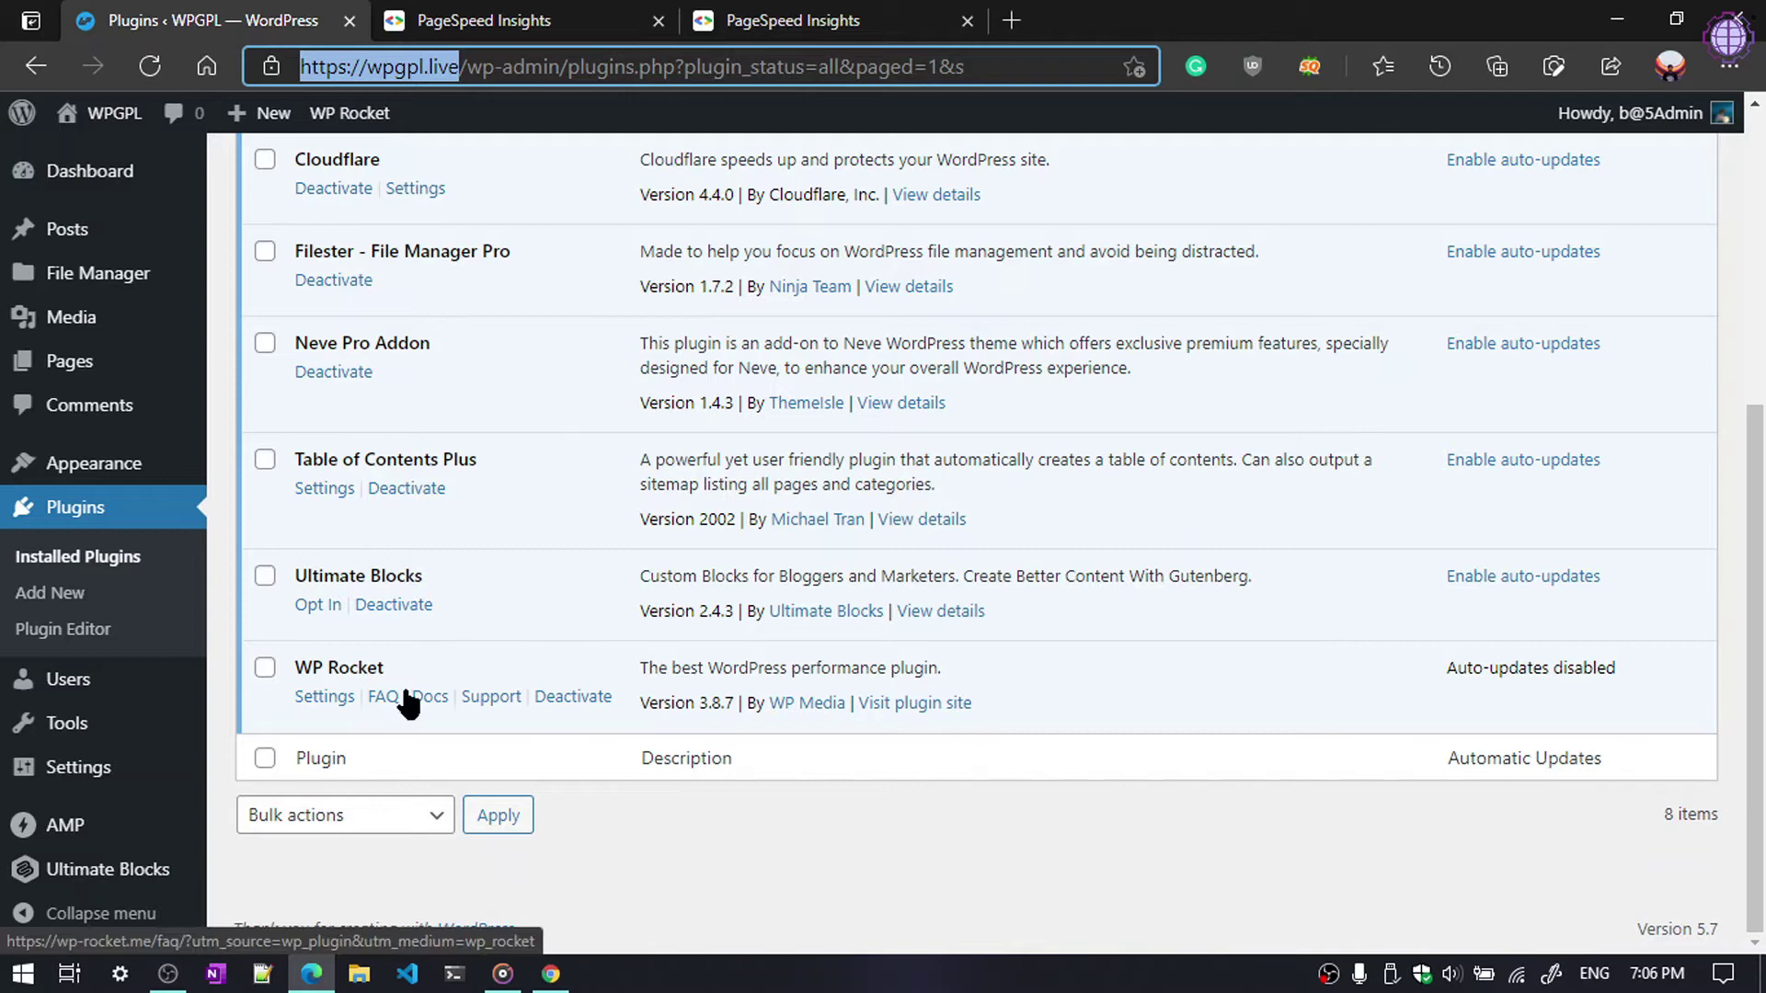
Open WP Rocket settings and dismiss the preload, diagnostic data and congratulations notices.
click(321, 701)
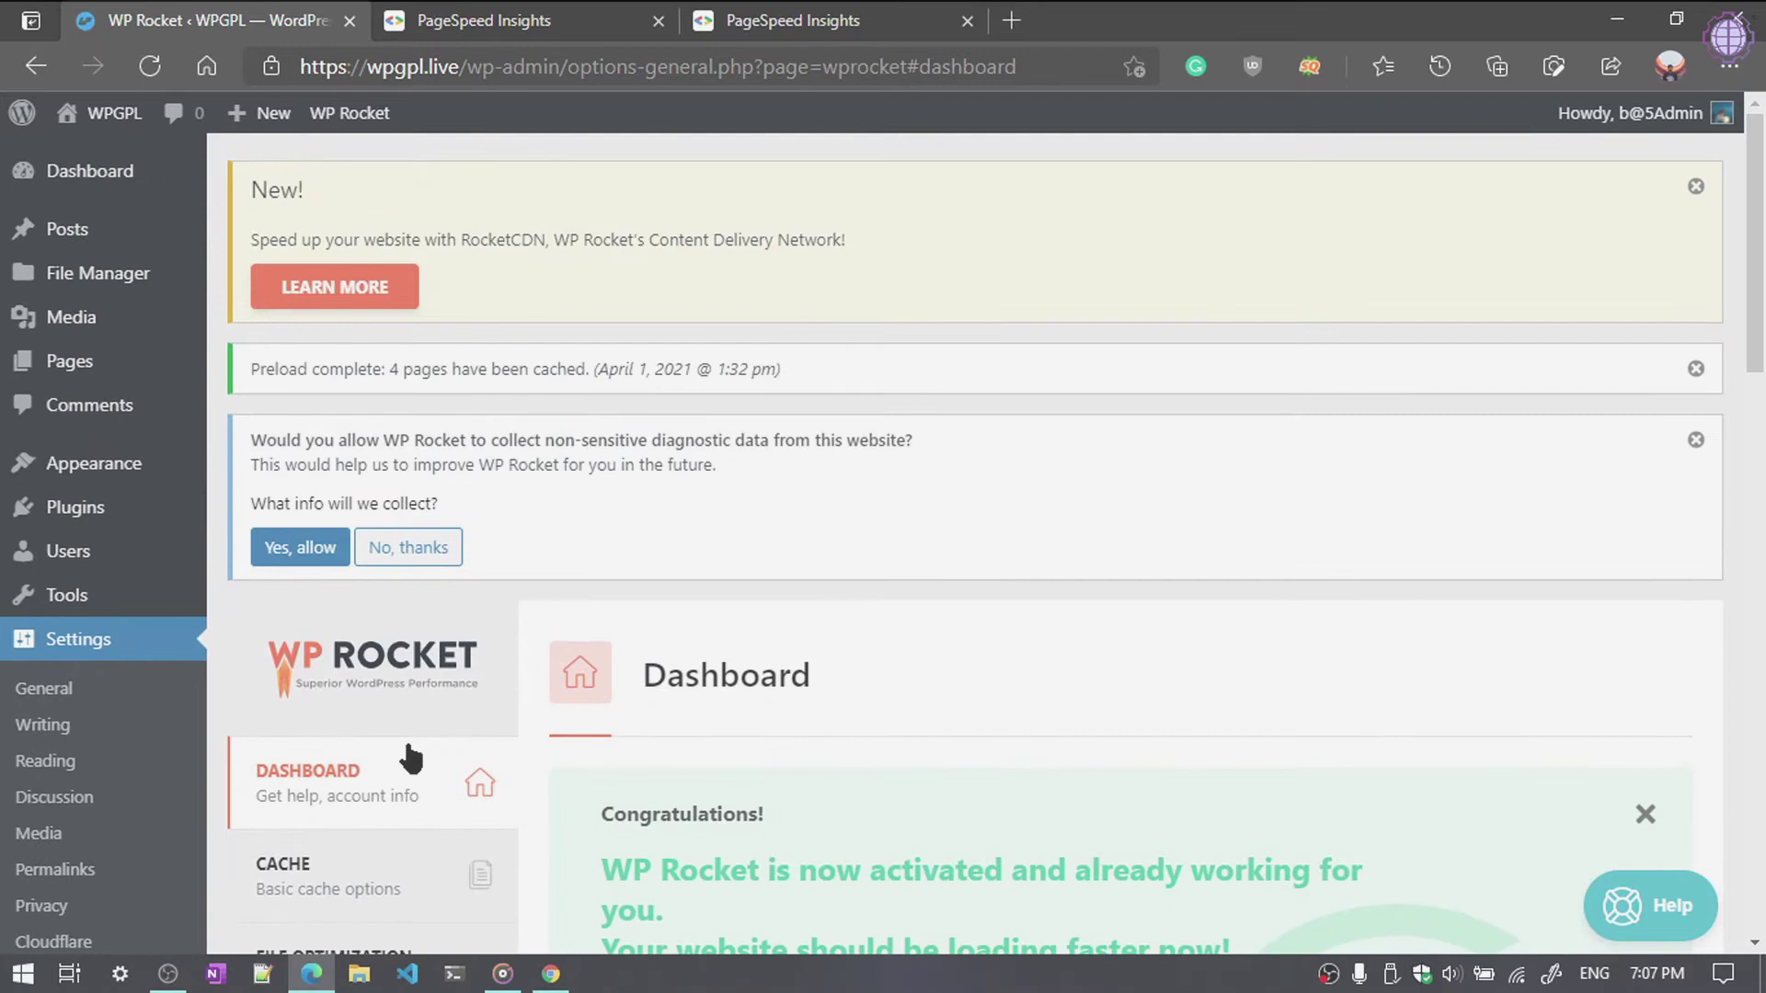
scroll(828, 679, down, 2)
scroll(831, 679, up, 3)
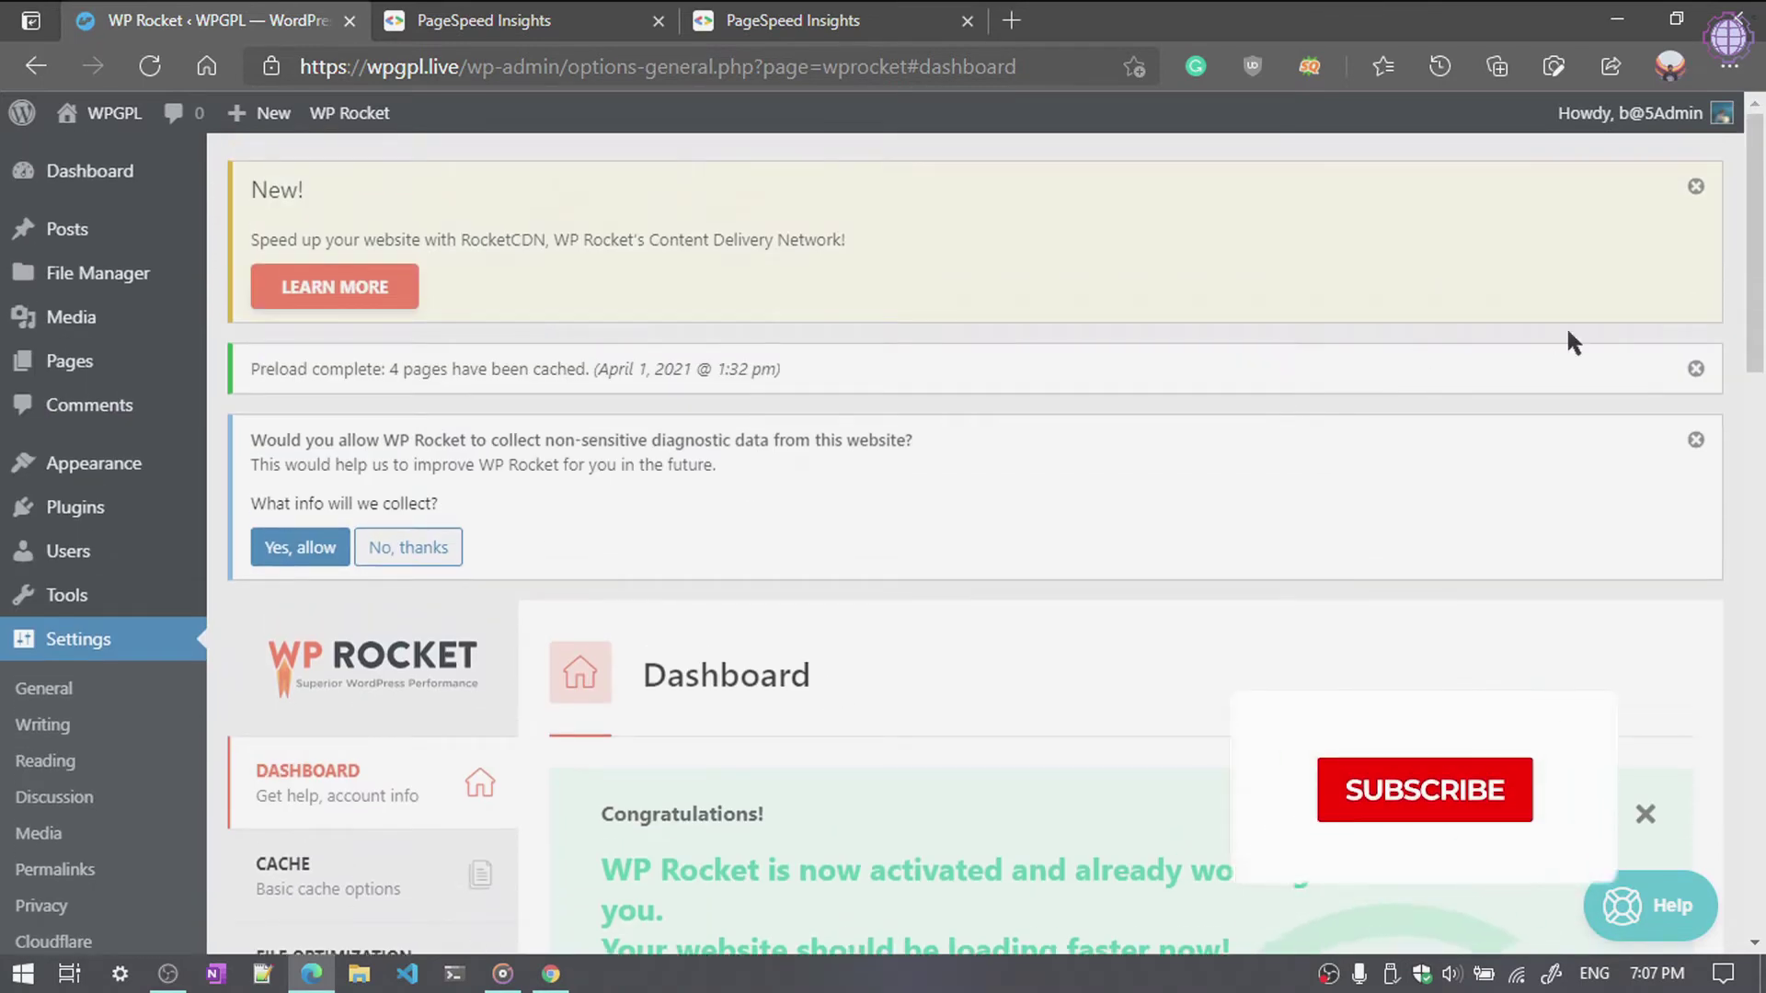
click(1696, 363)
click(1696, 183)
click(1645, 367)
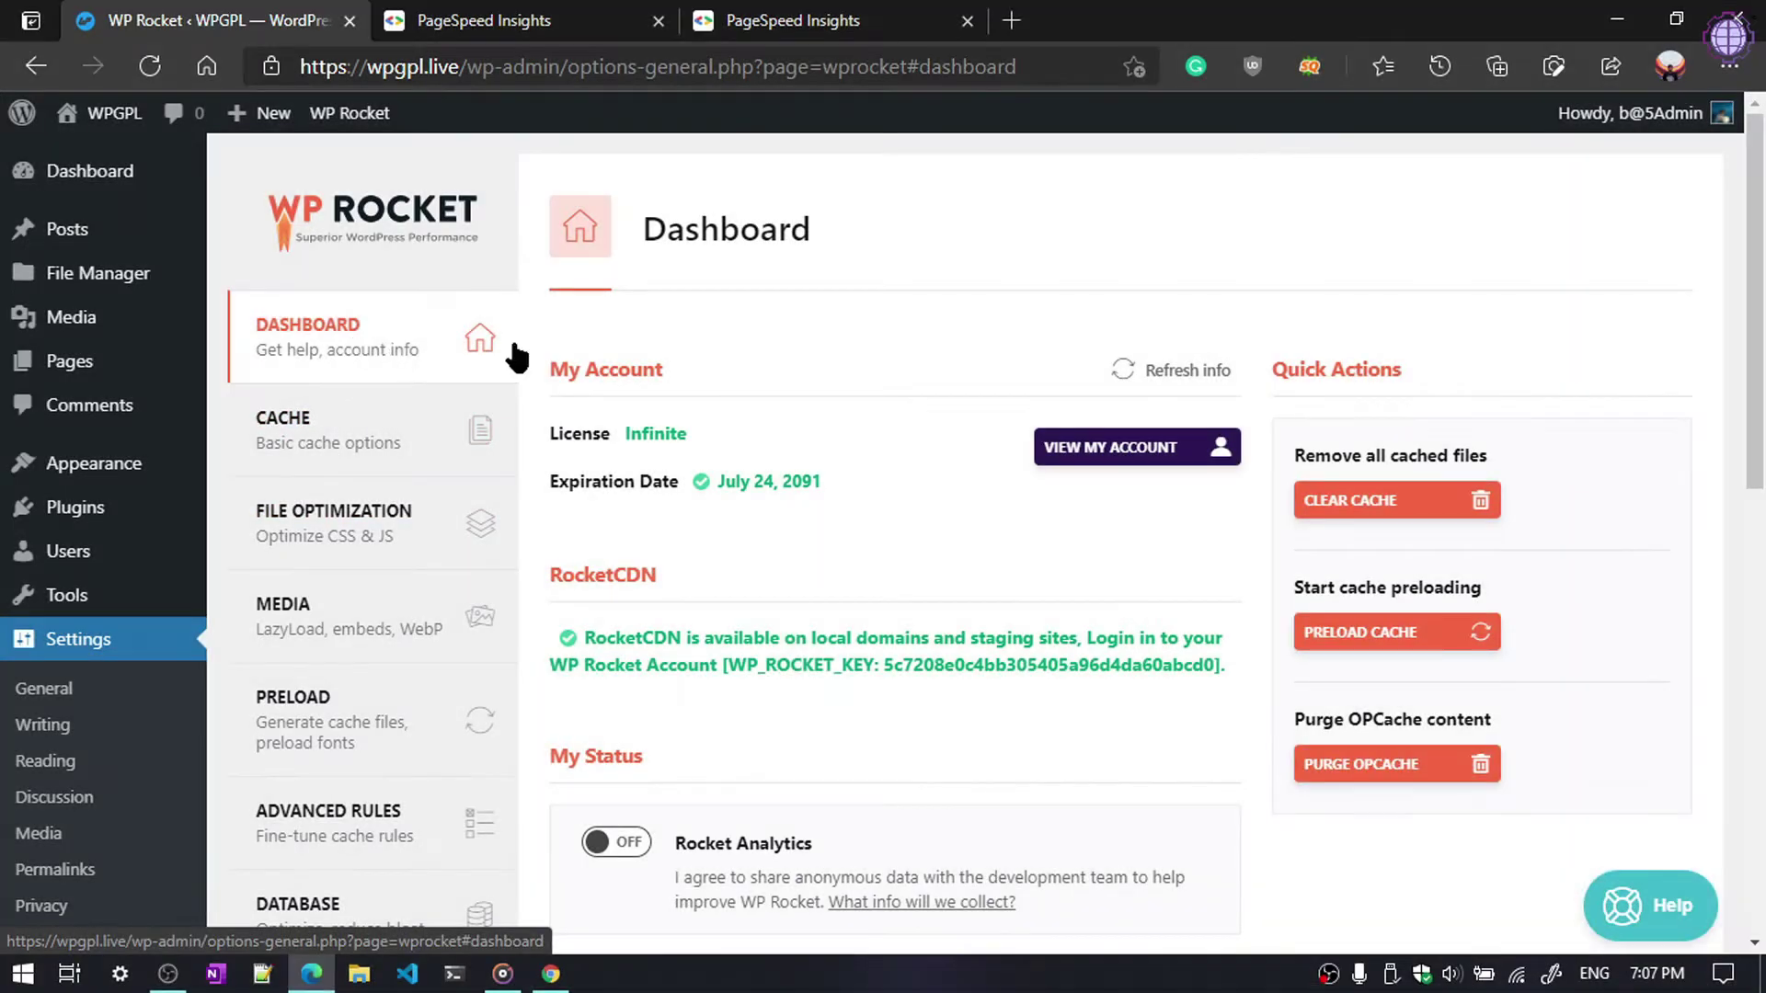
scroll(1025, 799, down, 1)
scroll(1026, 816, up, 1)
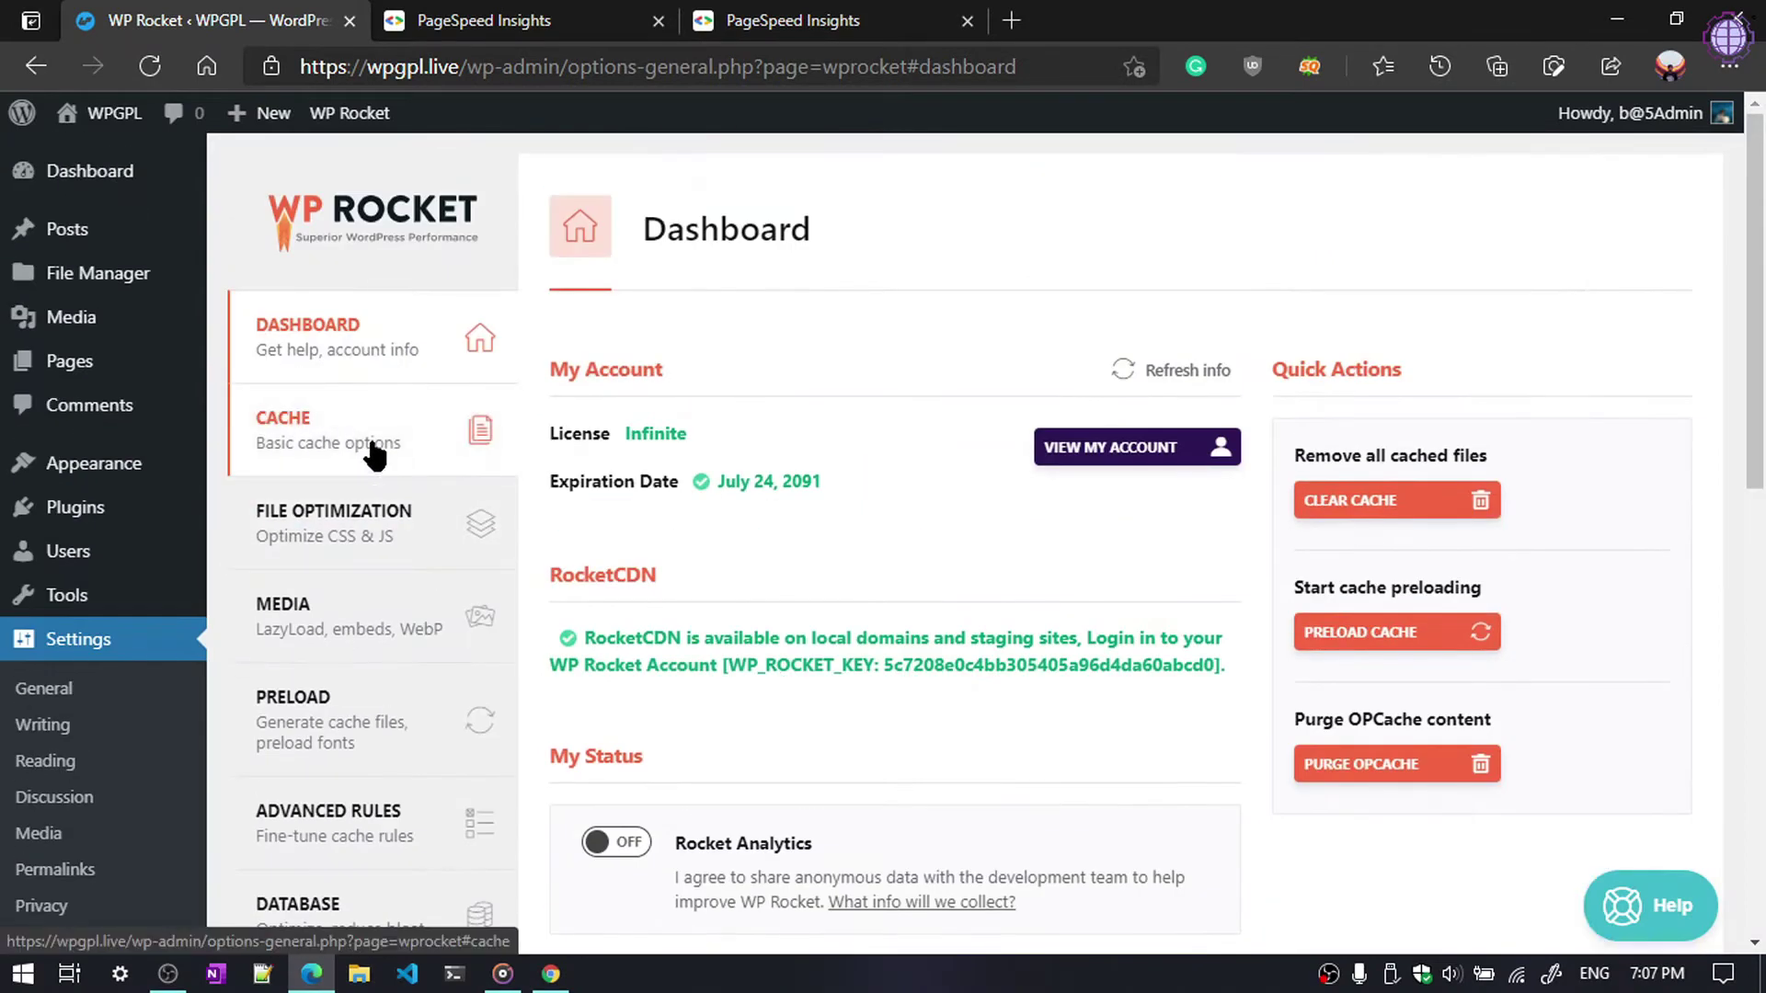
Under File Optimization, enable Minify CSS, Minify JavaScript and Load JavaScript deferred, then save.
click(374, 451)
scroll(634, 511, down, 2)
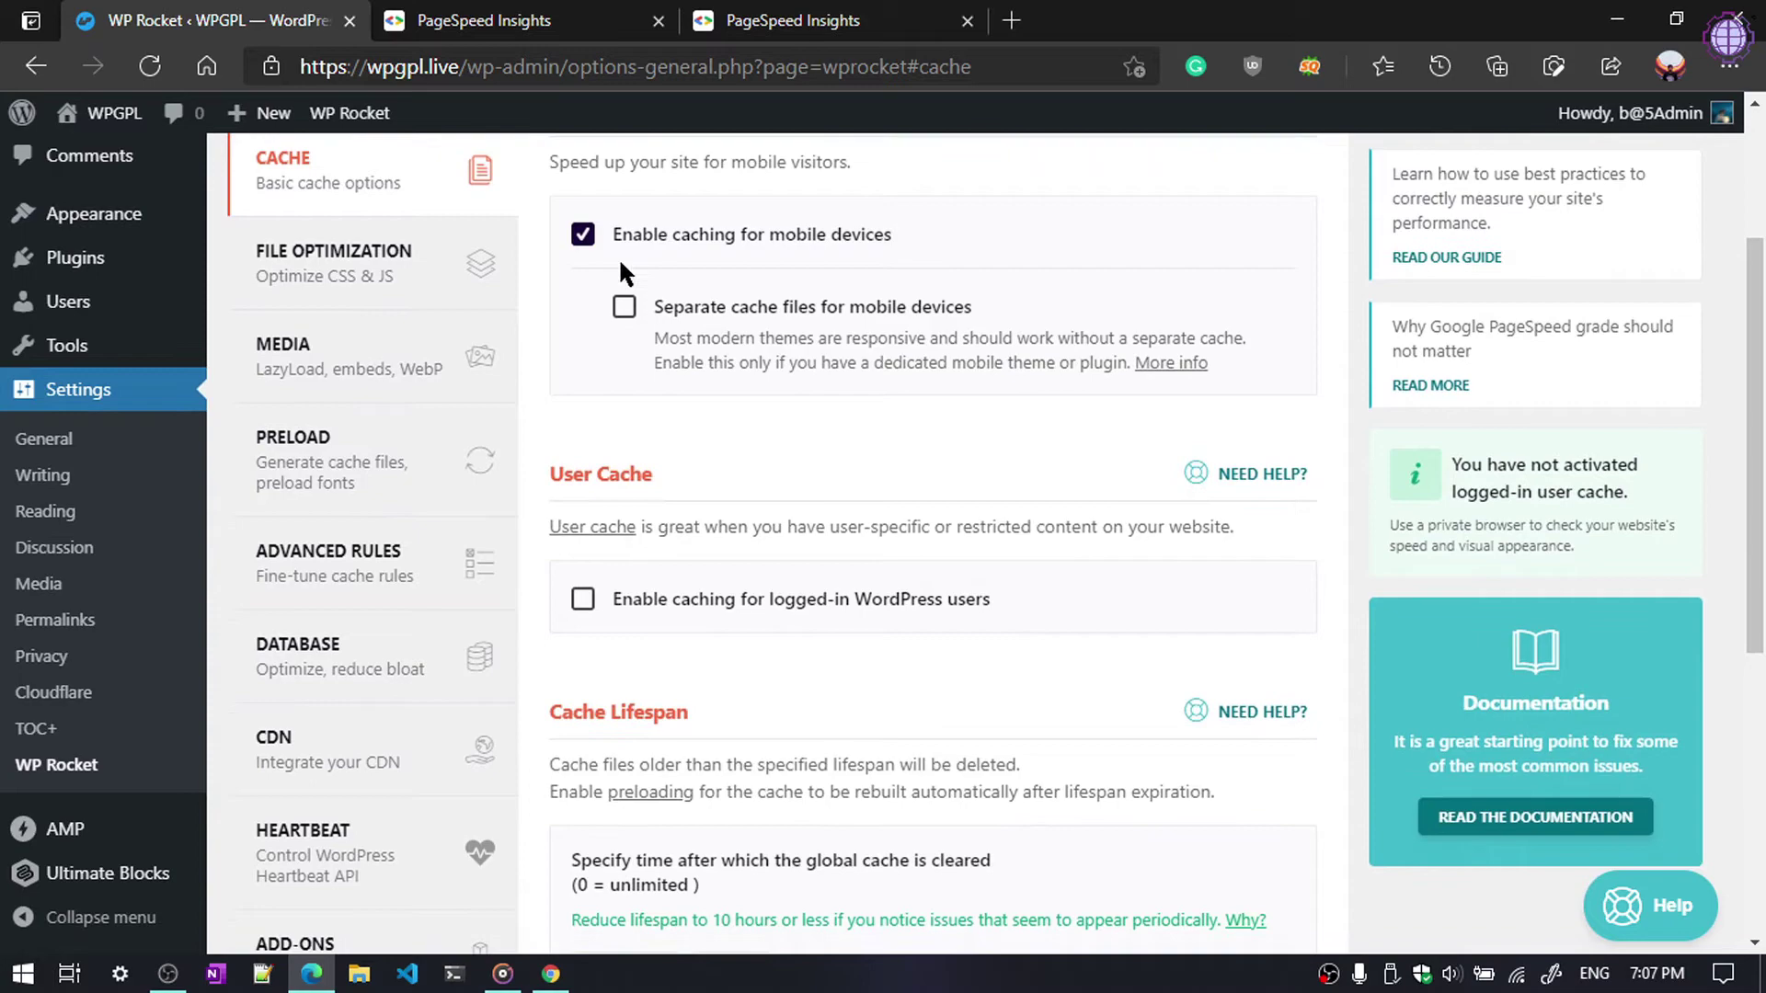
scroll(618, 269, down, 3)
scroll(643, 771, up, 4)
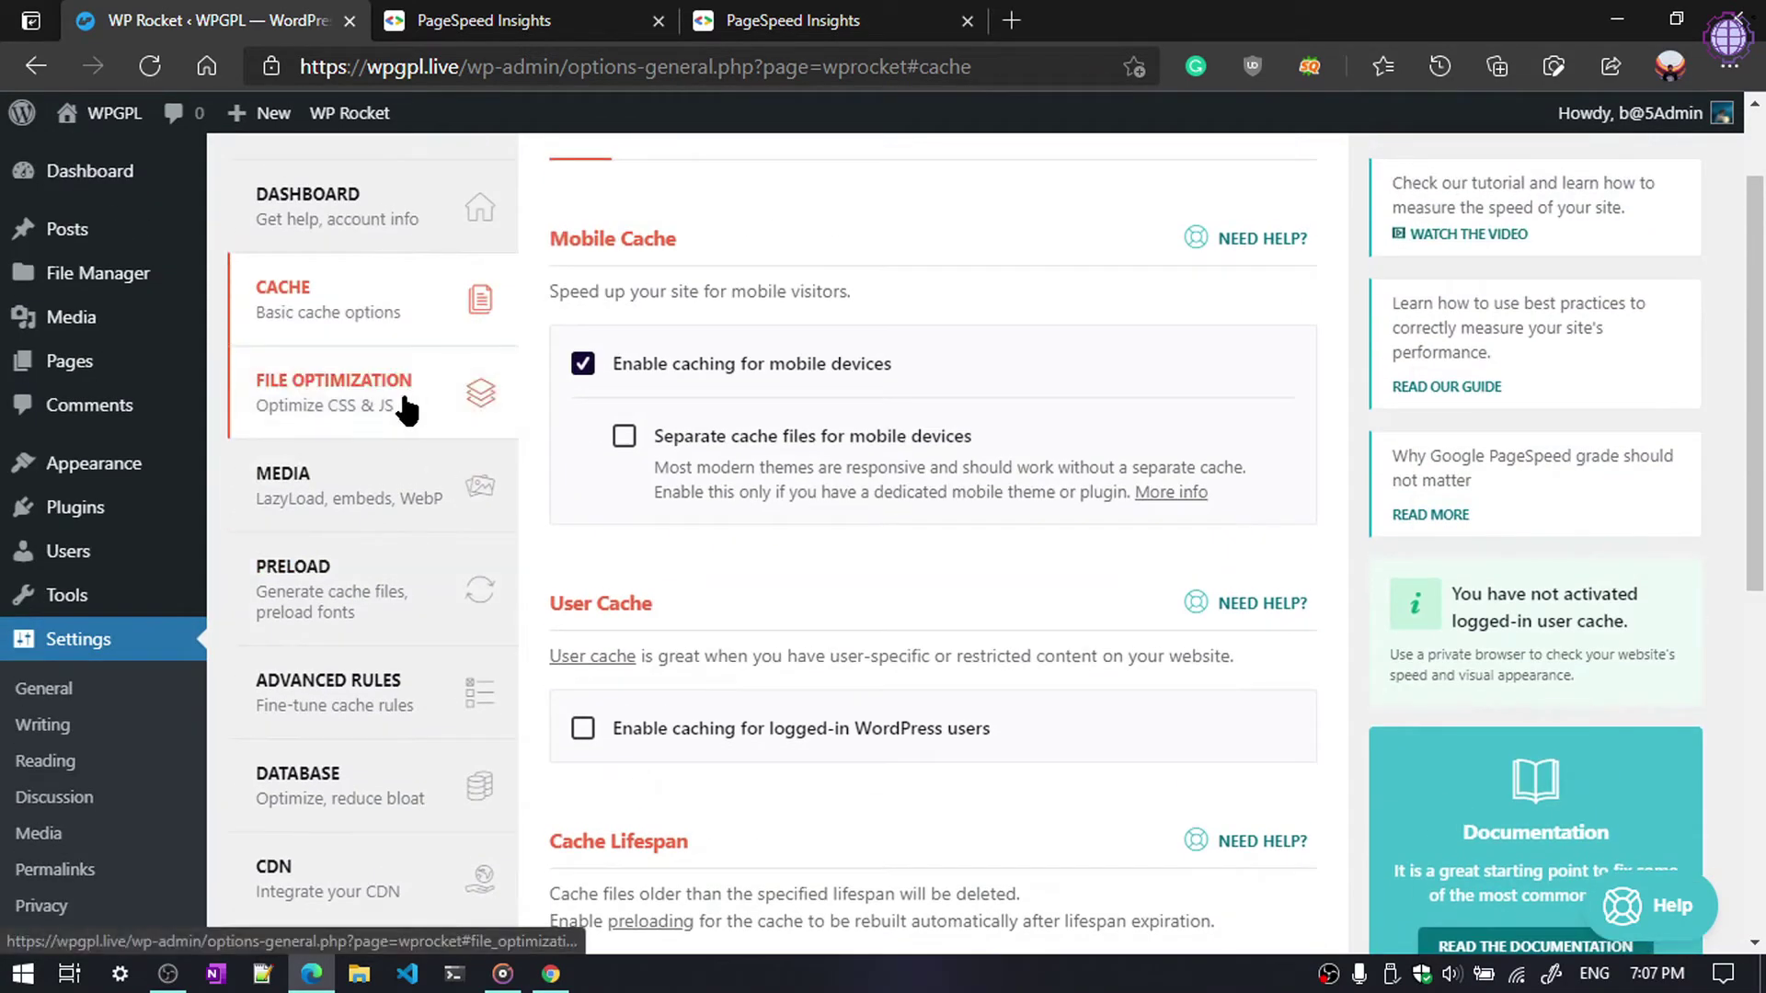
click(433, 422)
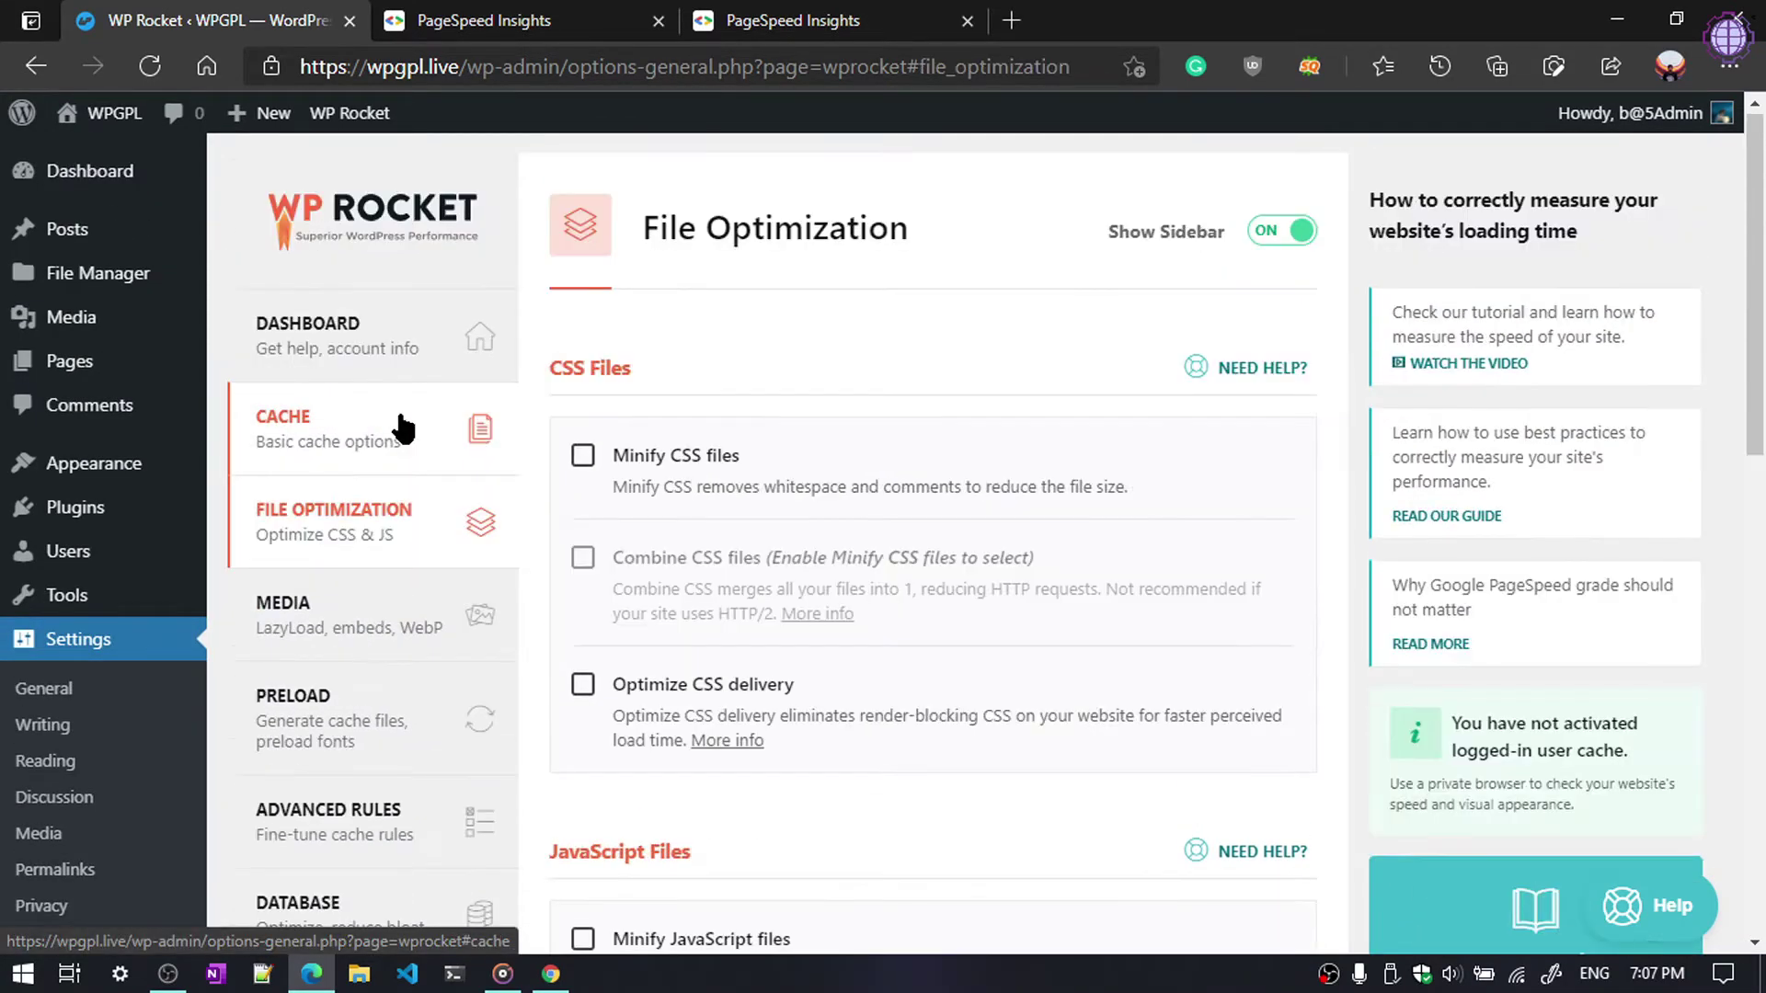
click(581, 455)
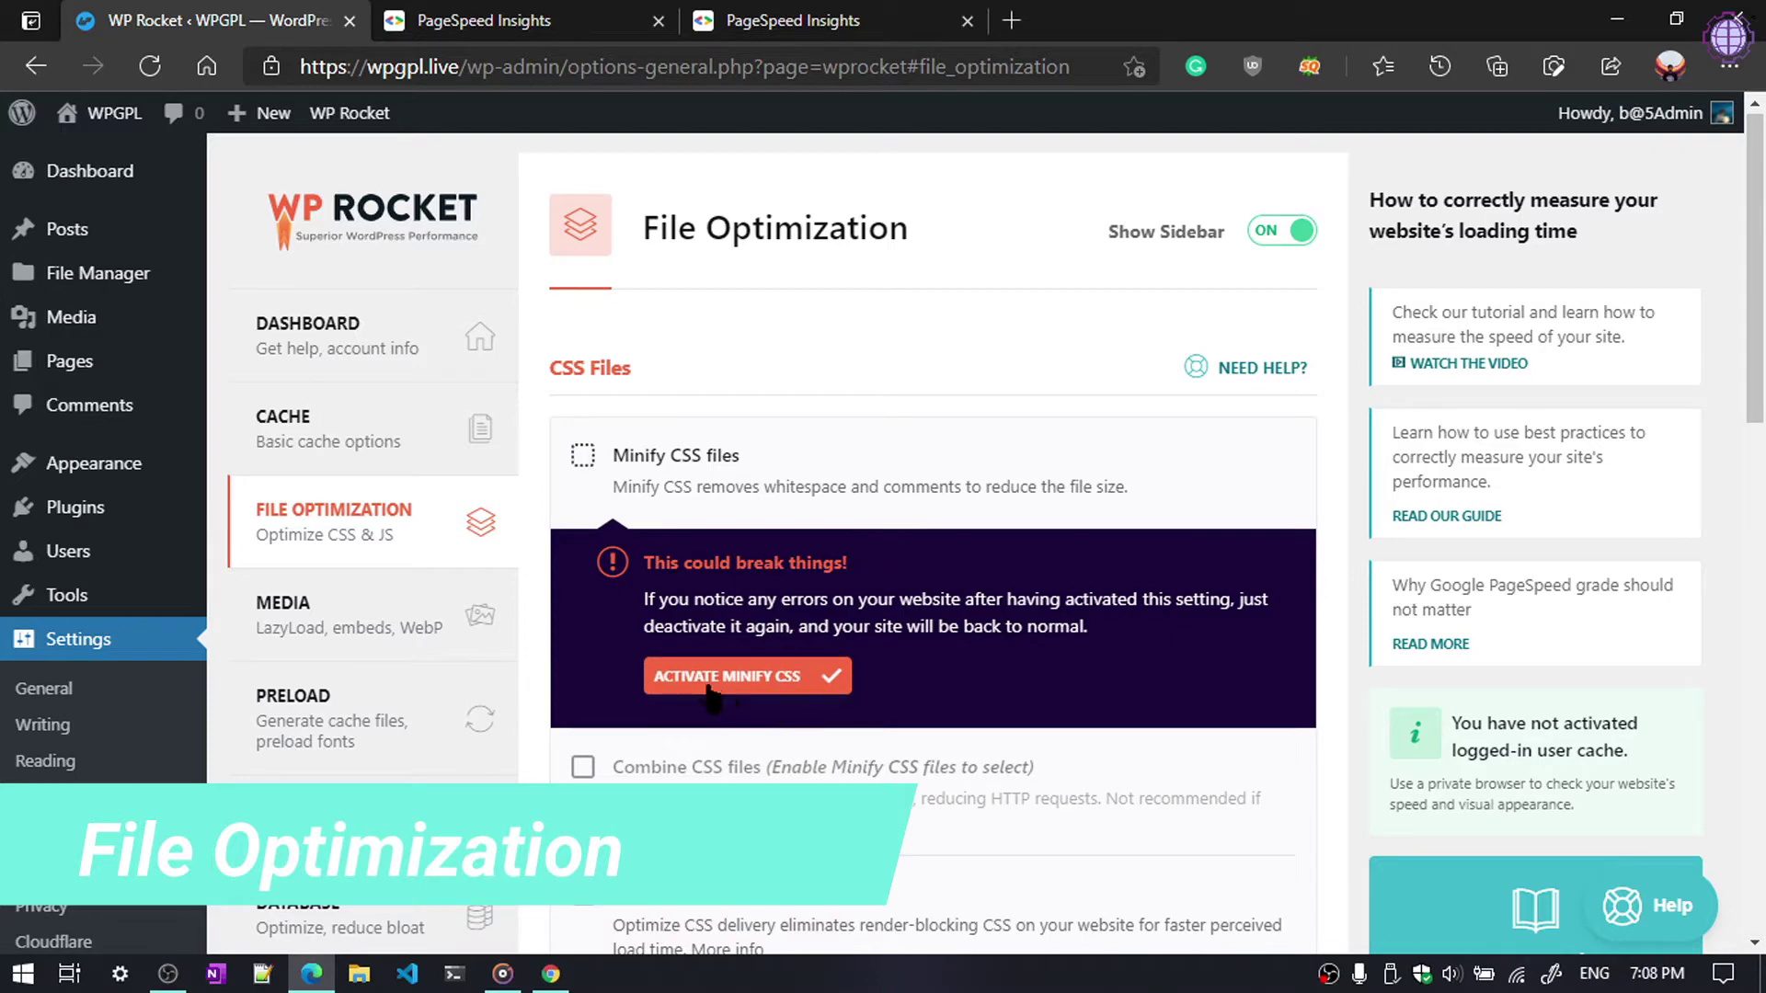
scroll(867, 607, down, 1)
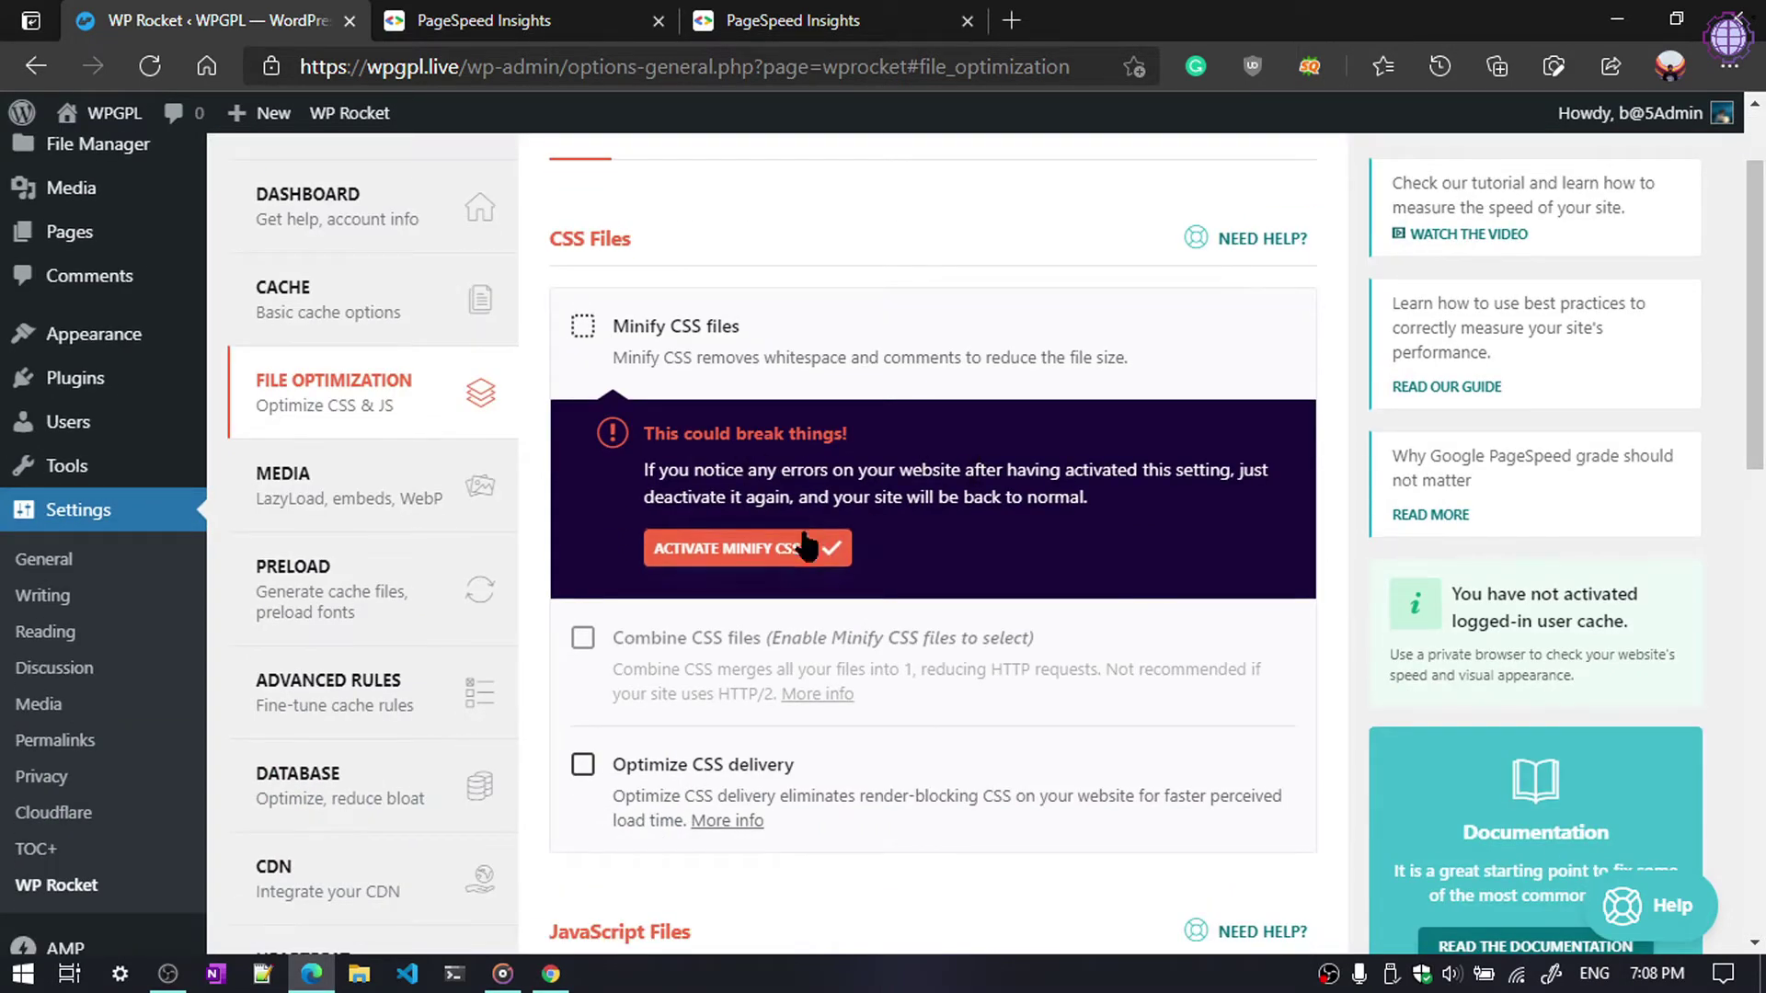
click(800, 576)
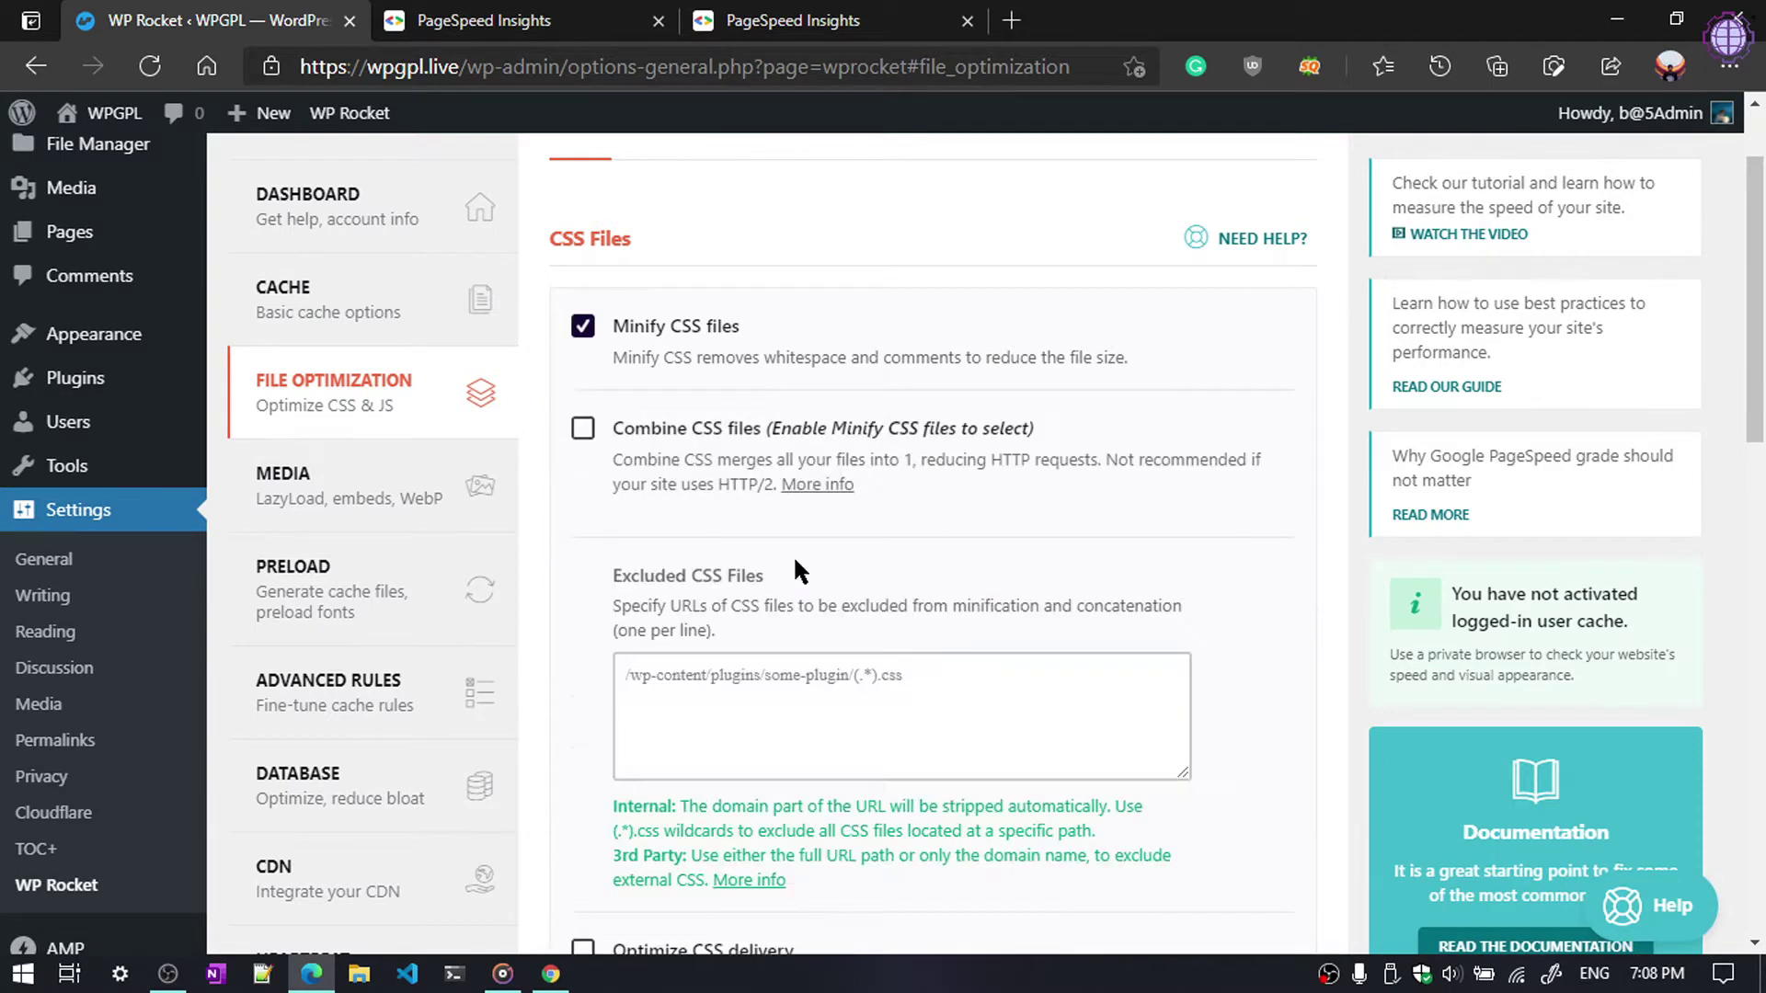
scroll(940, 632, down, 2)
scroll(940, 632, down, 1)
scroll(940, 632, down, 1)
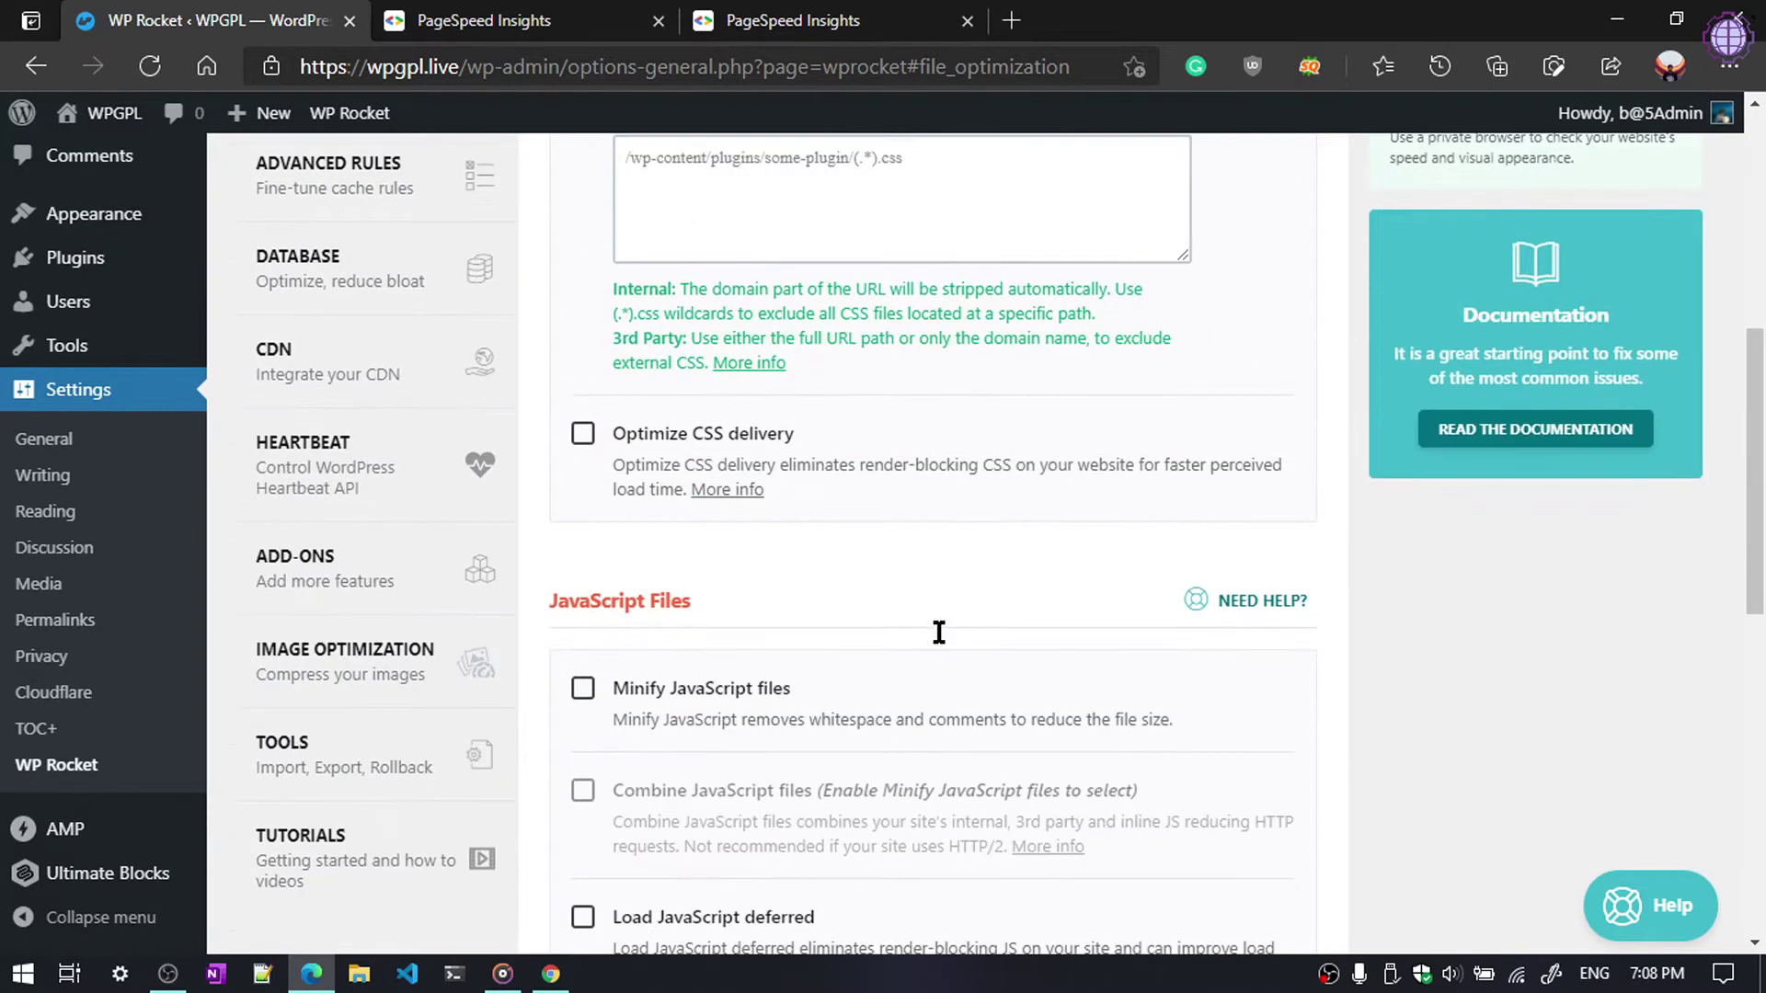
scroll(600, 720, down, 1)
click(582, 559)
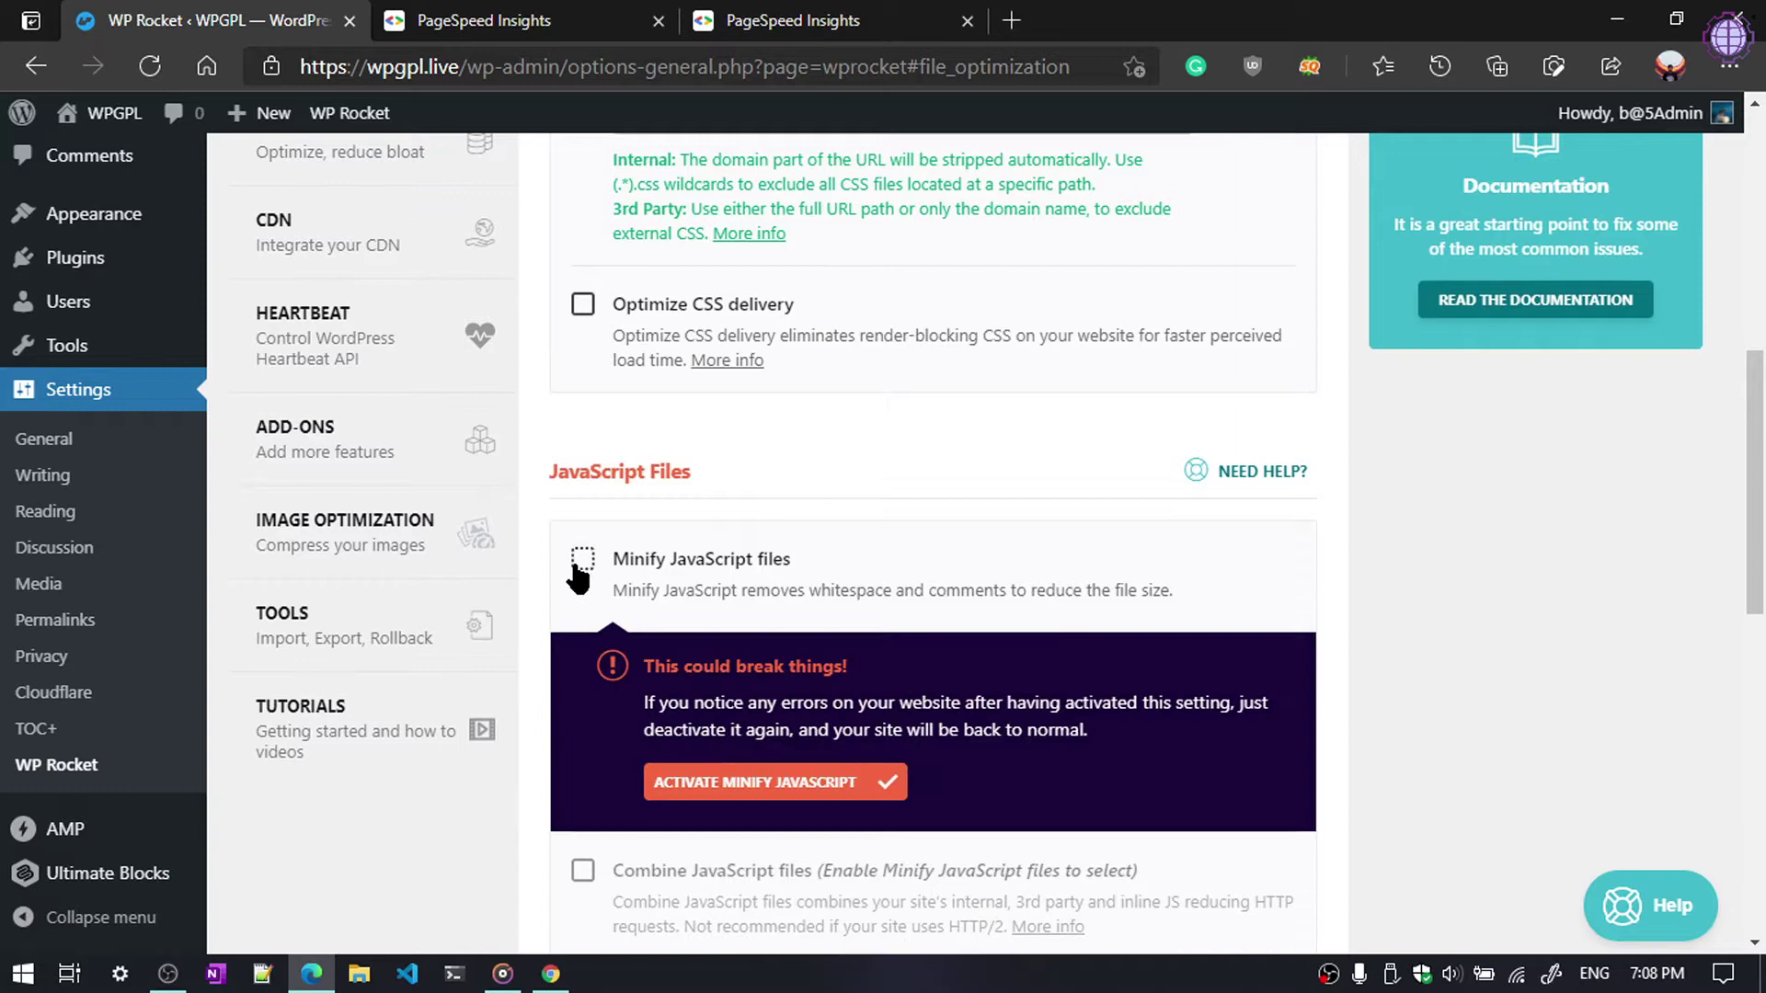
click(757, 779)
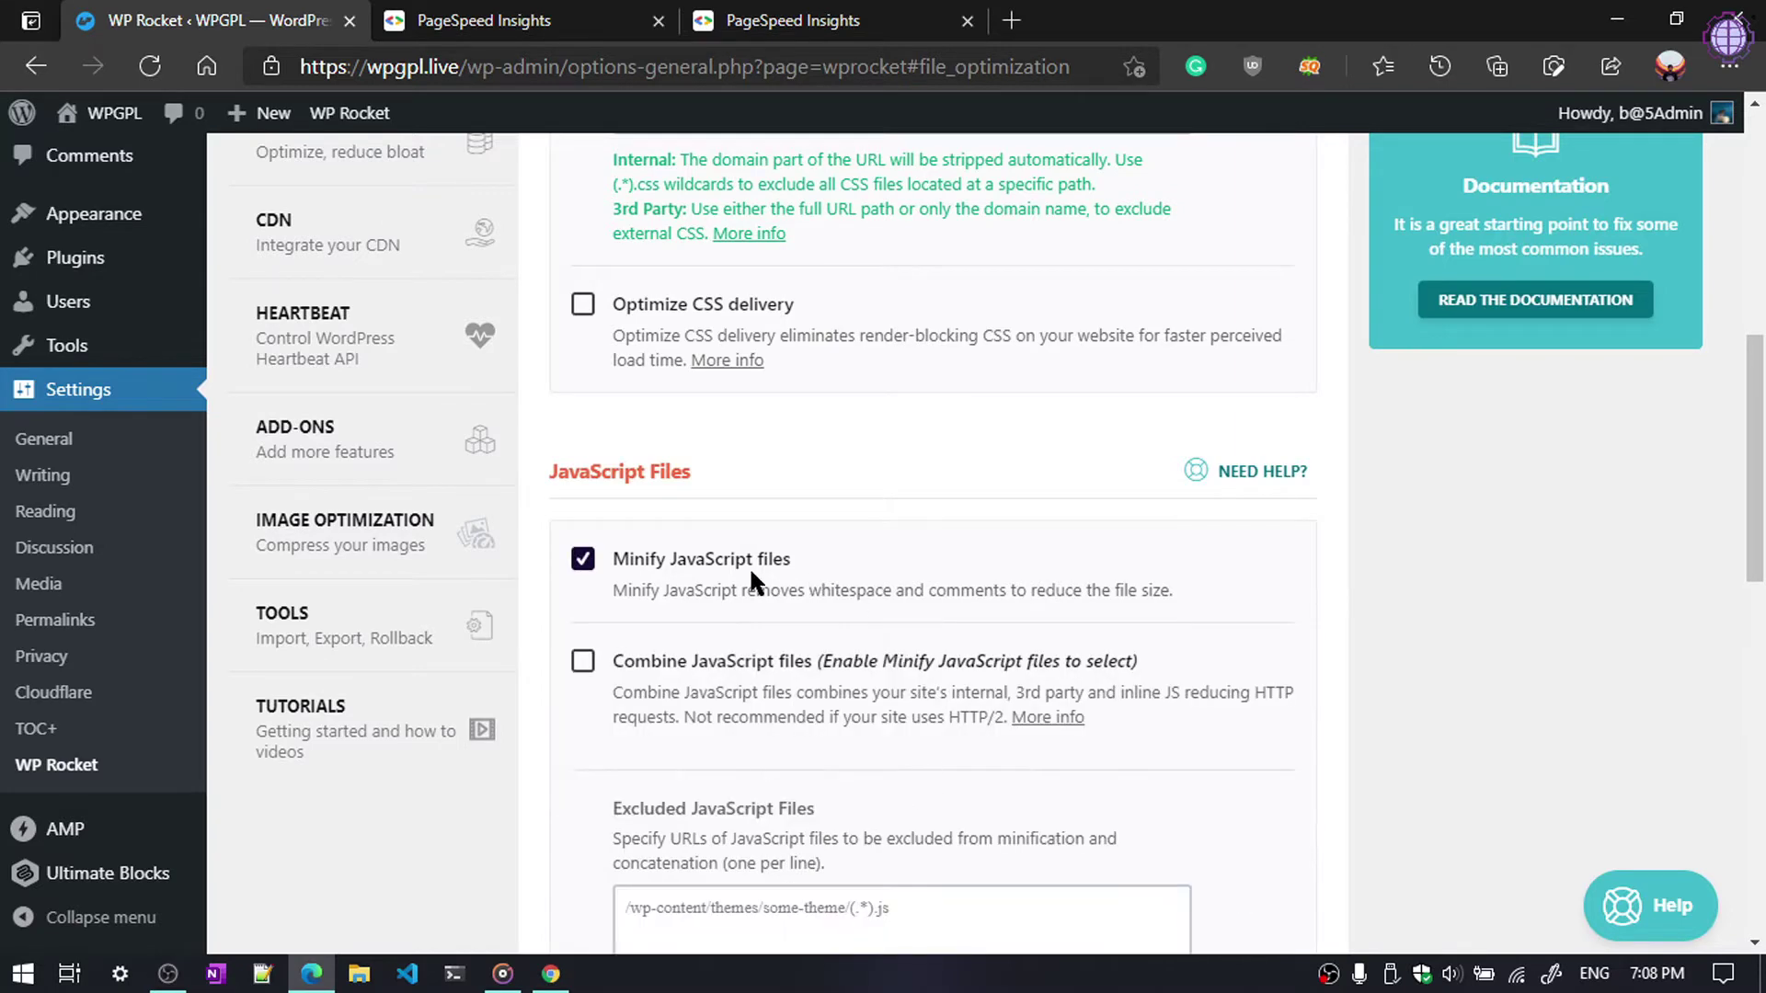
scroll(773, 647, down, 2)
scroll(755, 656, down, 2)
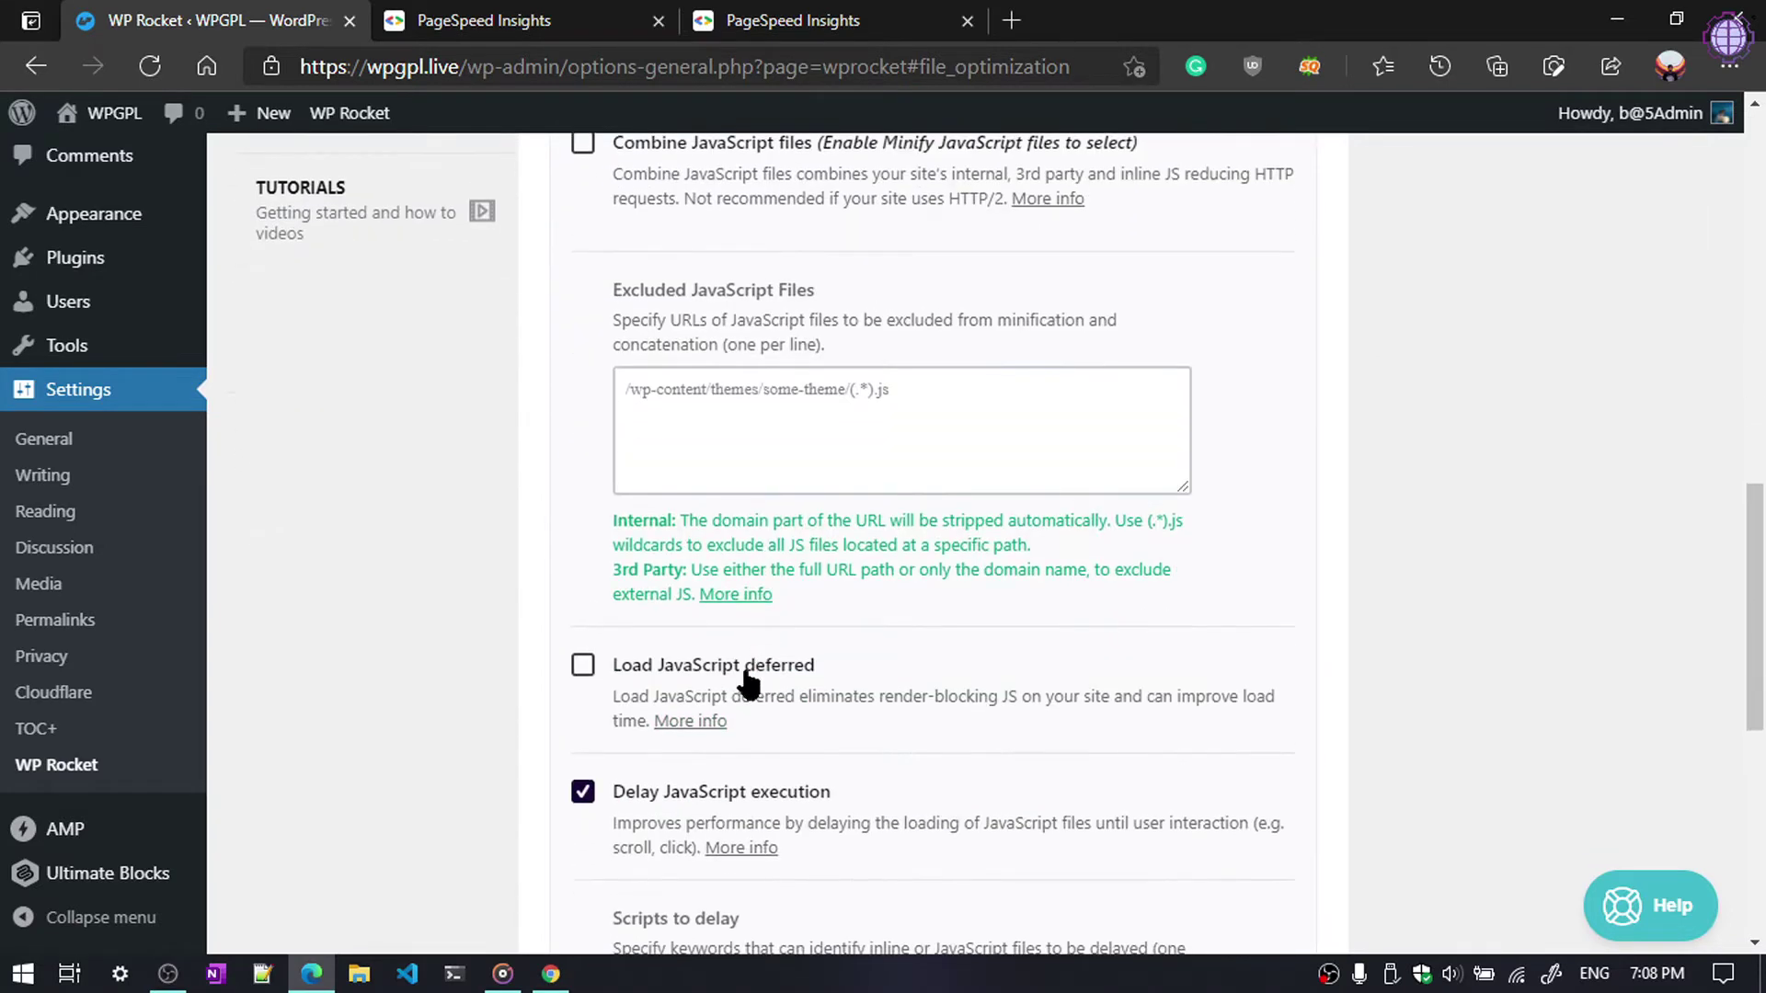
click(582, 668)
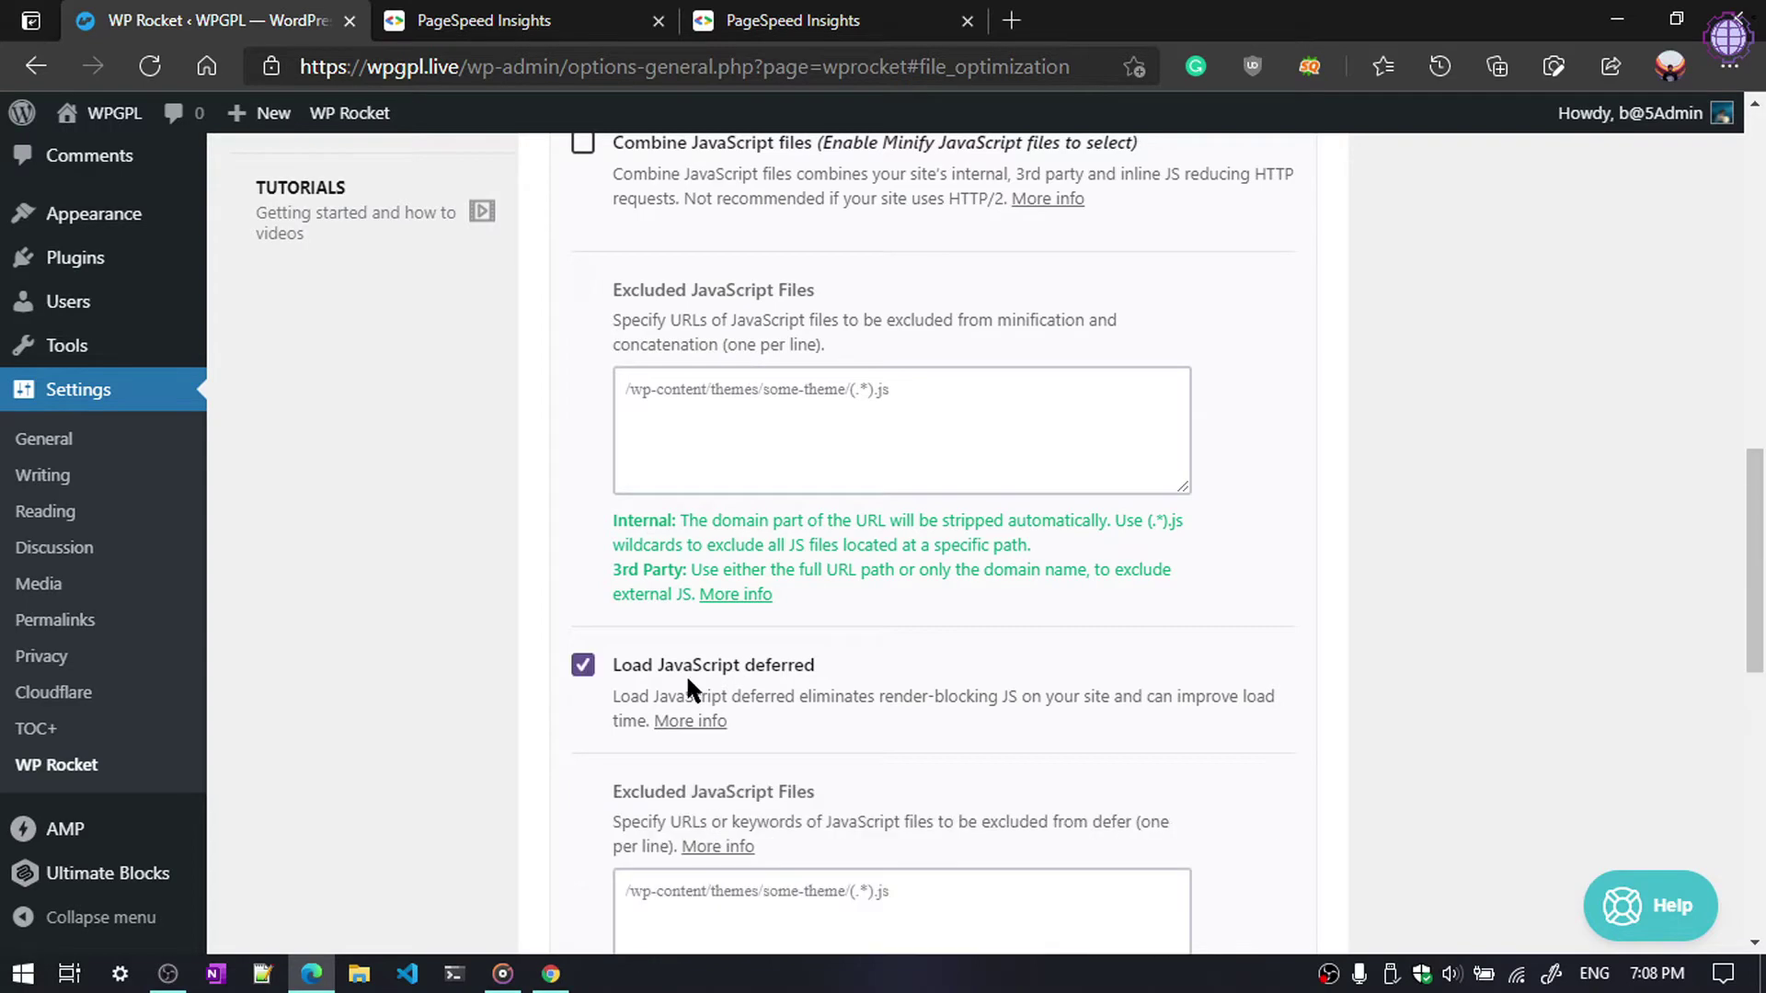
scroll(853, 669, down, 3)
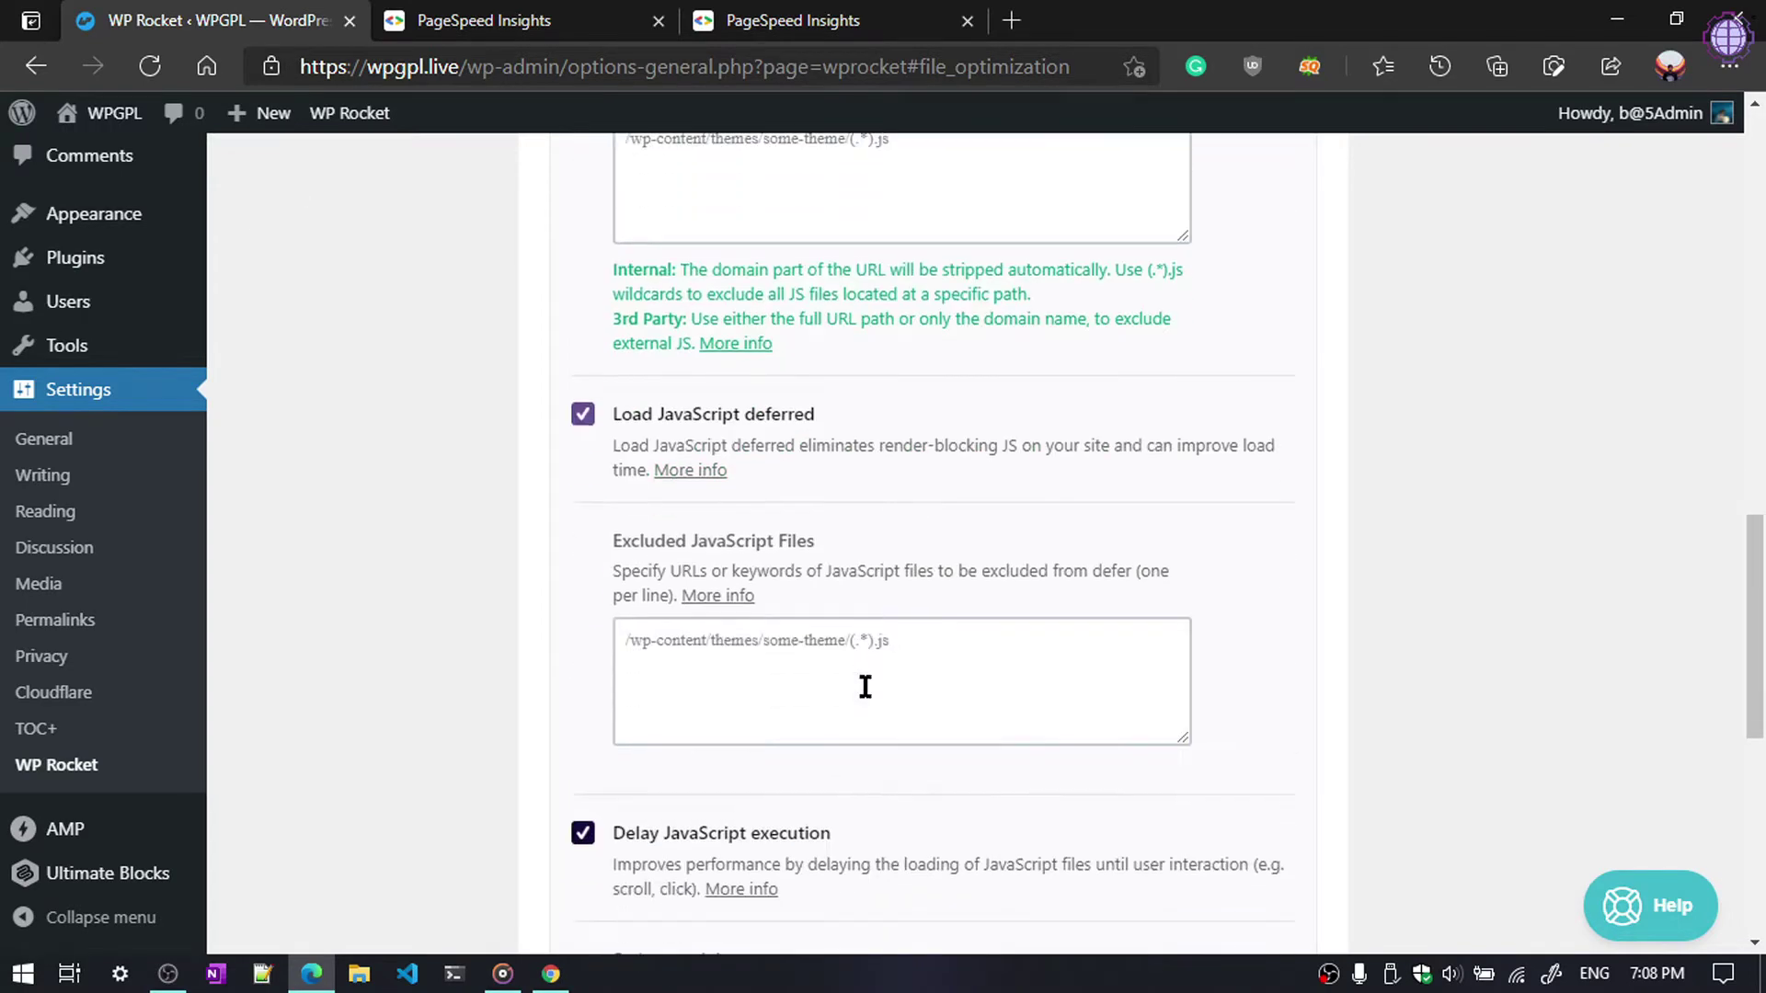
scroll(864, 685, down, 2)
scroll(865, 685, down, 3)
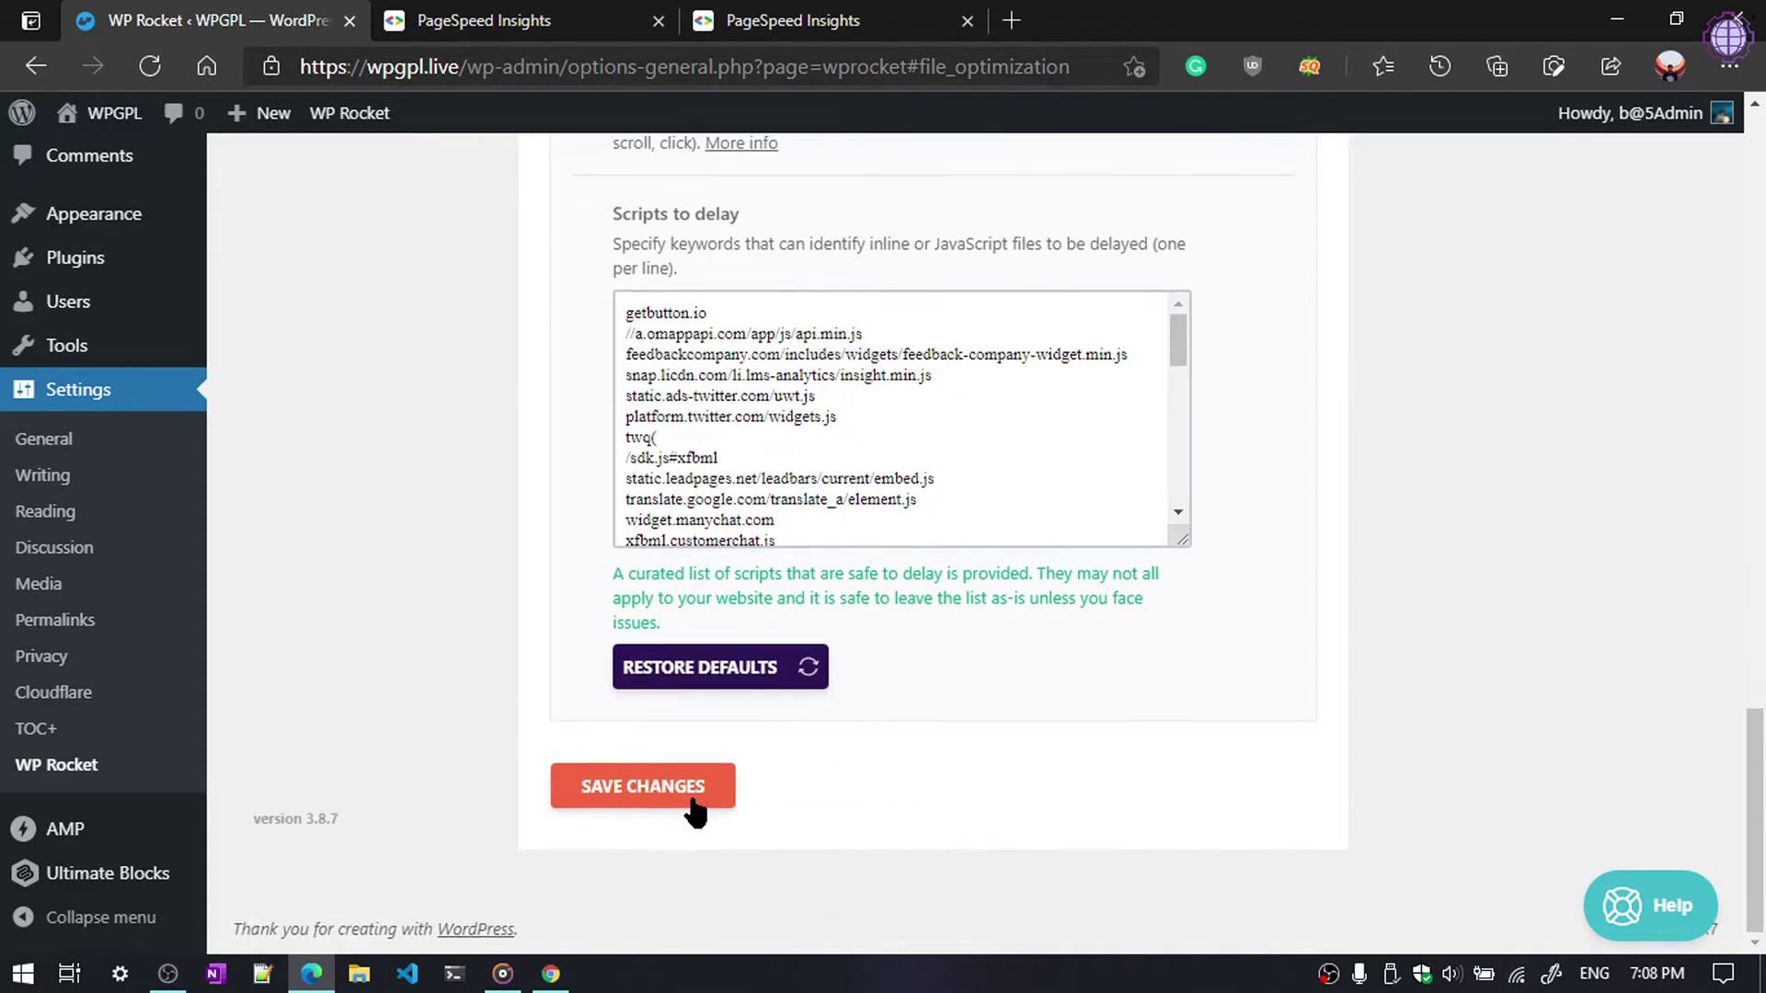
click(616, 794)
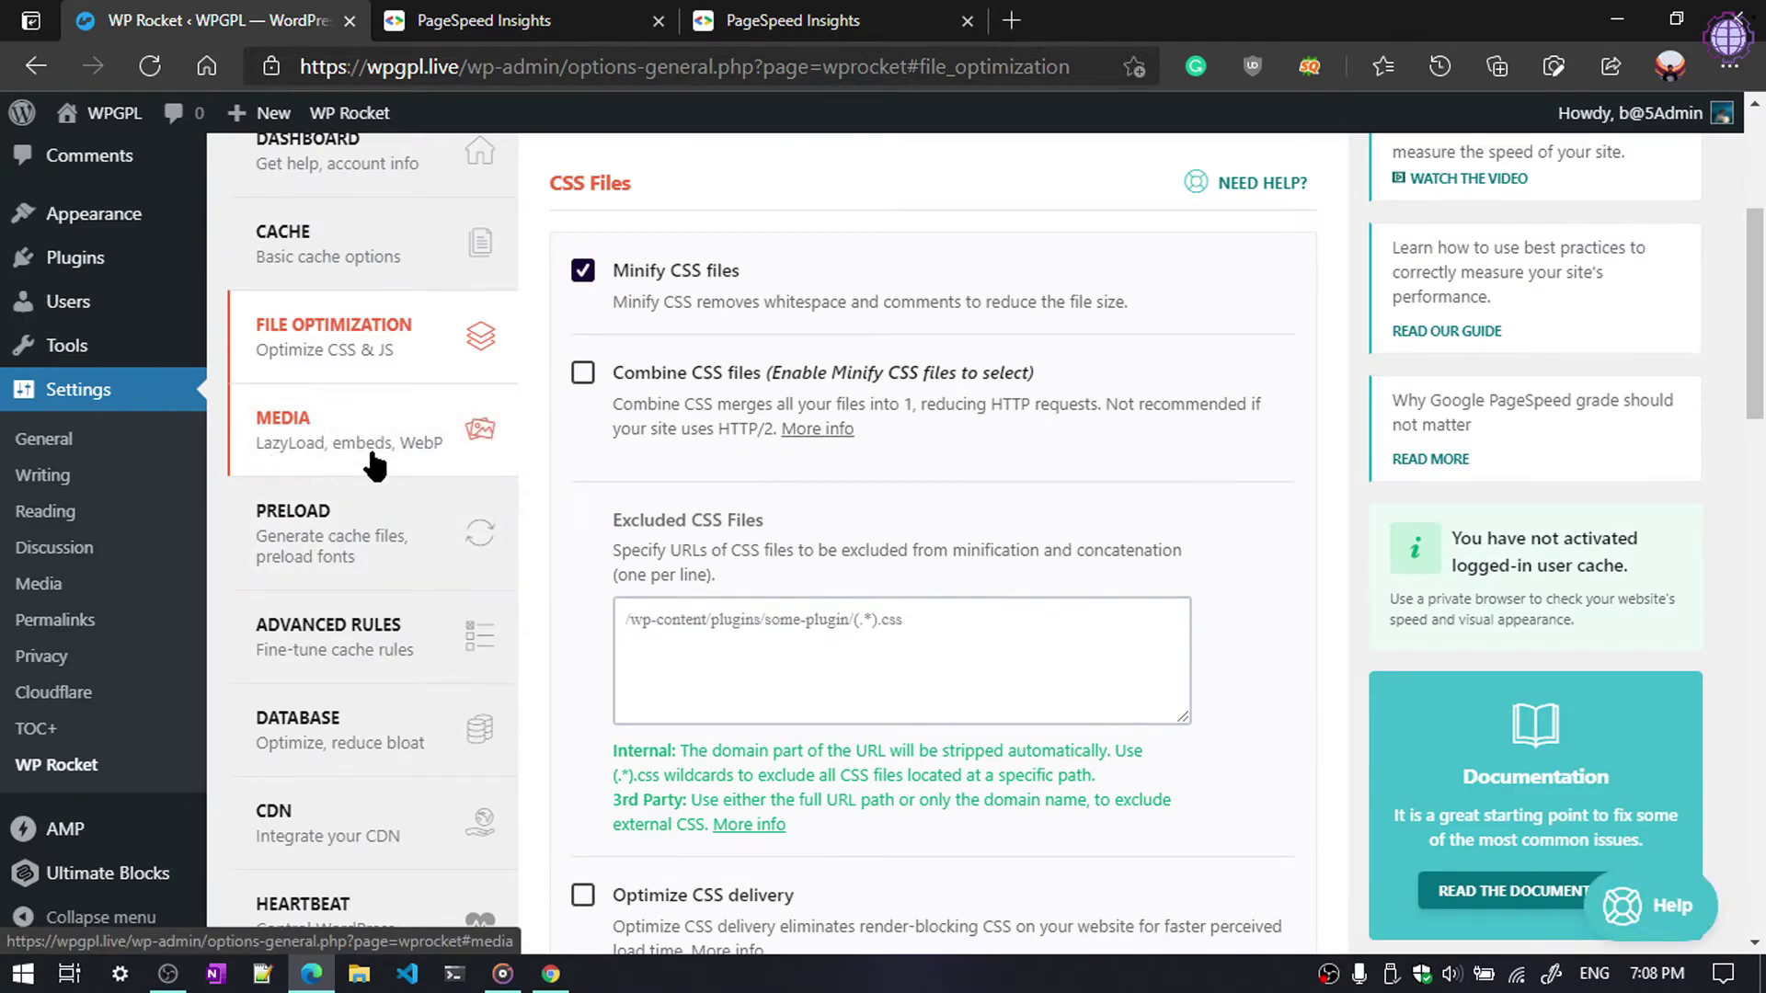
In Media, enable image/iframe lazy loading, YouTube previews, missing image dimensions and disabled embeds; save.
click(372, 464)
scroll(671, 559, down, 1)
scroll(704, 297, down, 1)
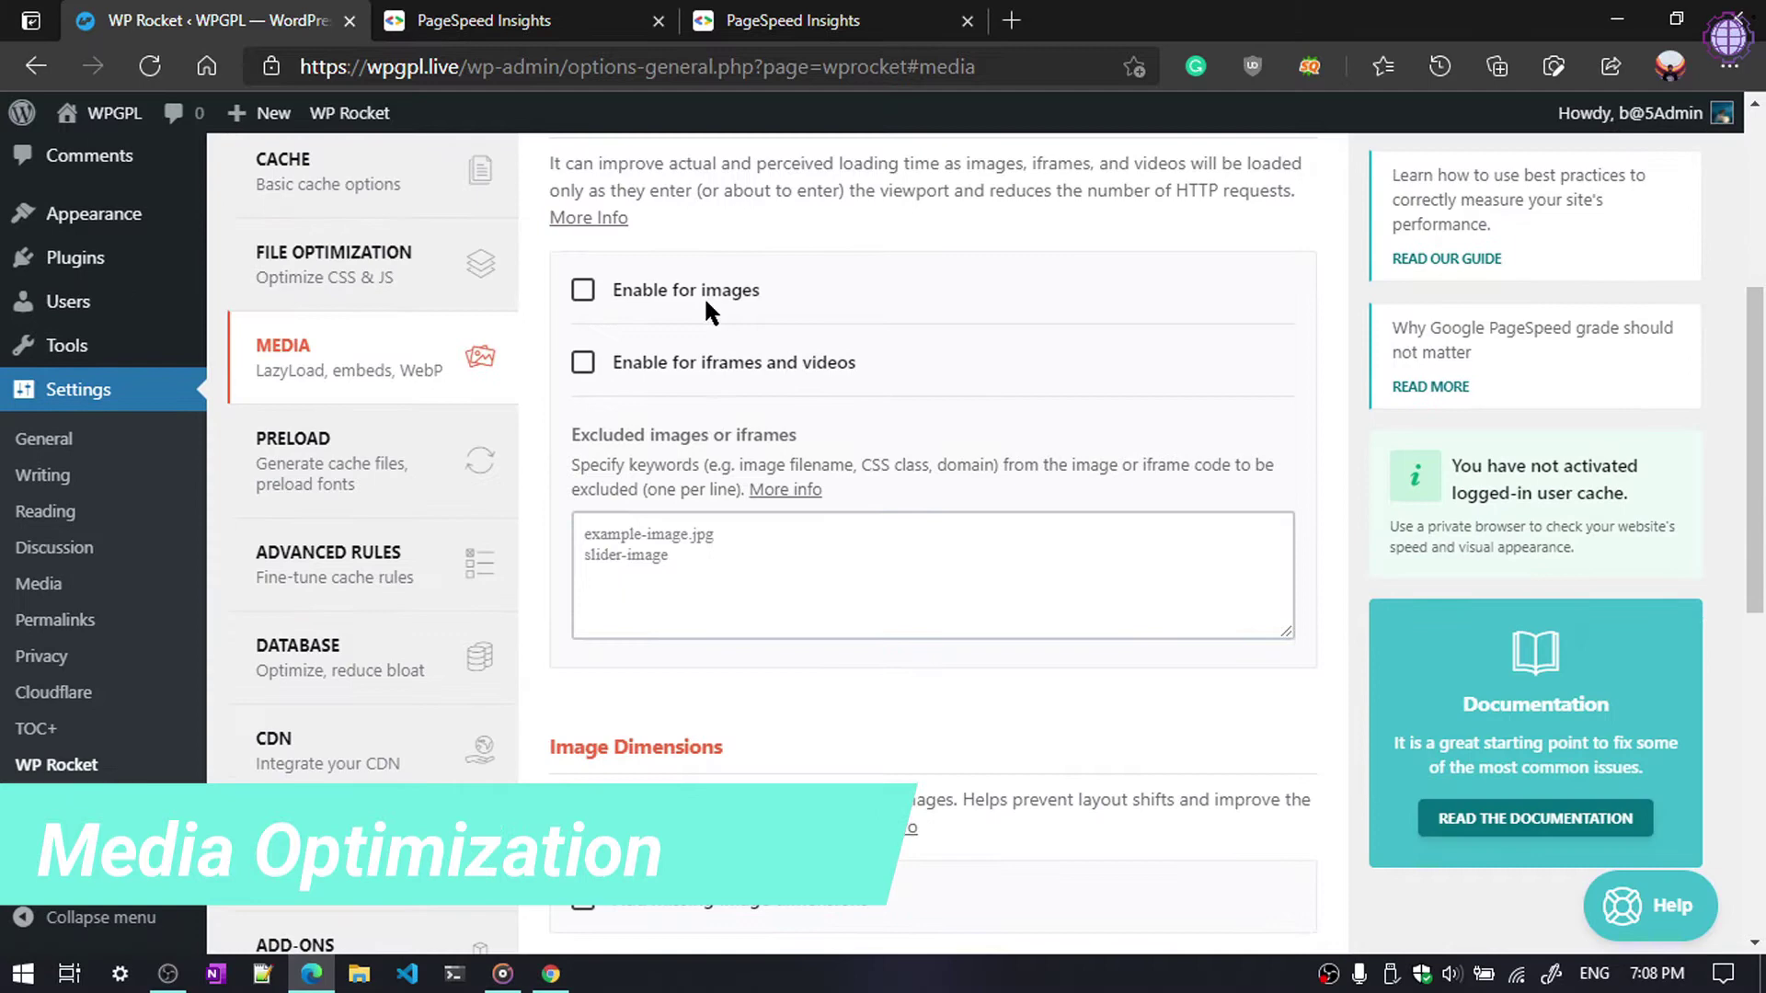
scroll(591, 296, up, 1)
click(582, 420)
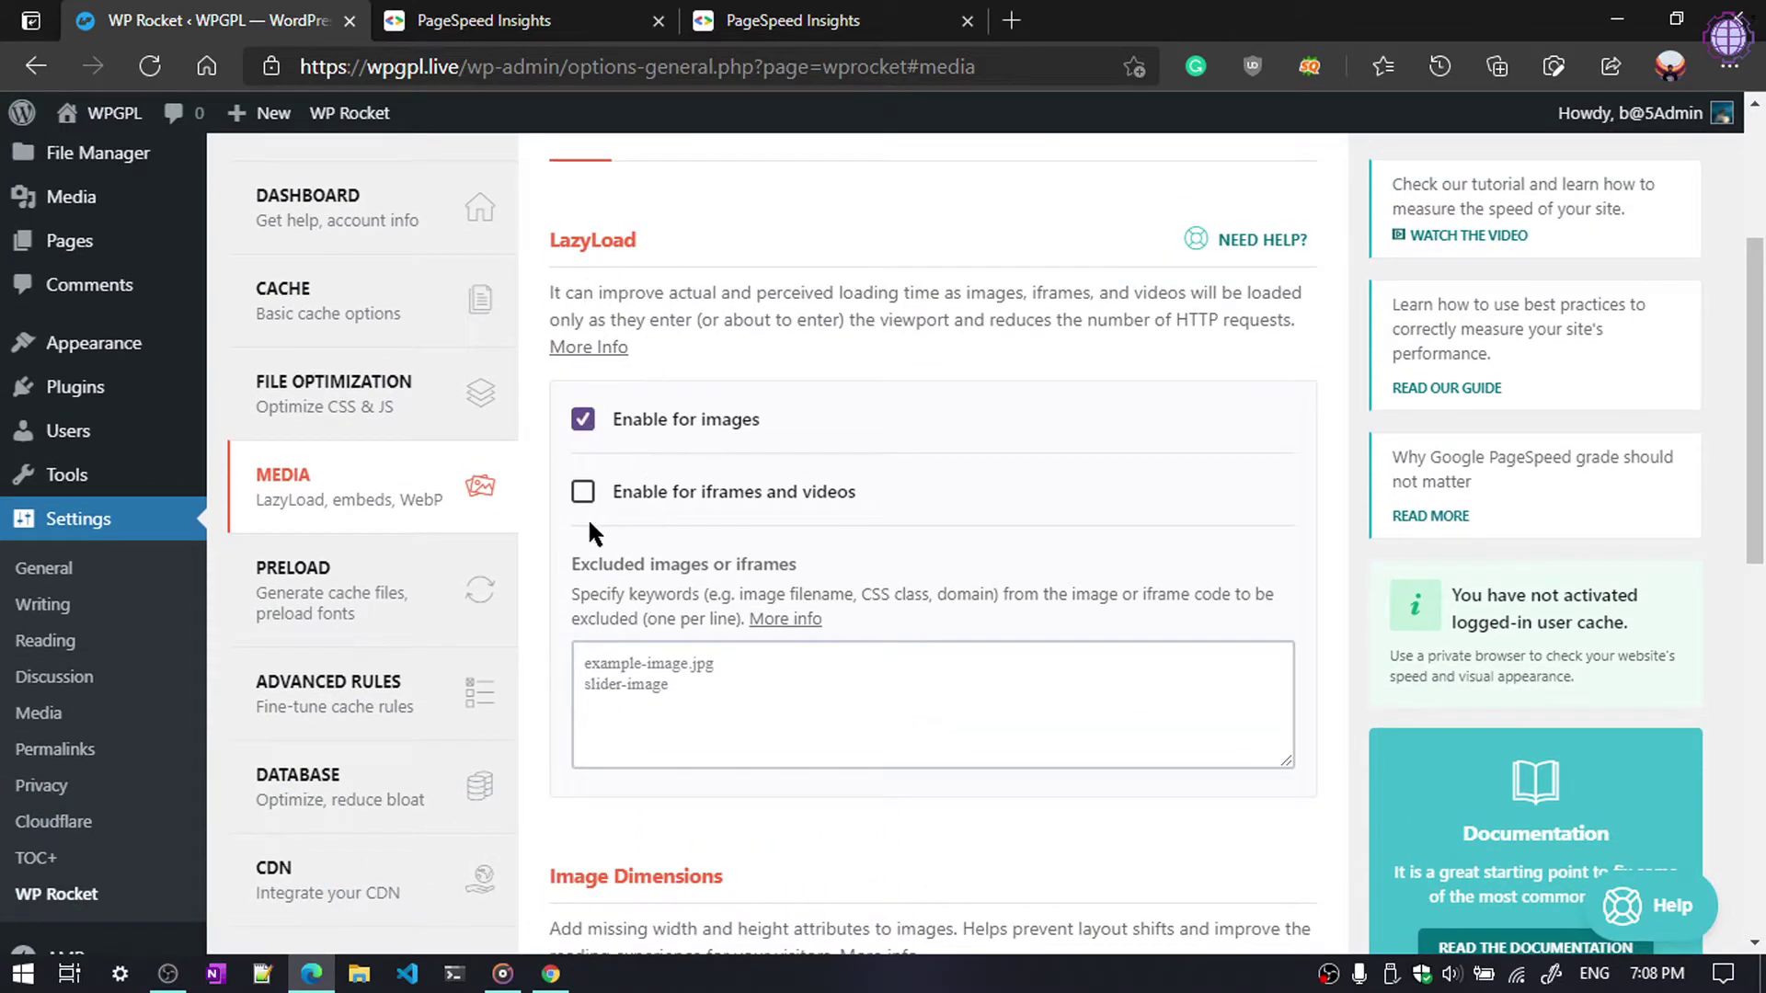
click(583, 493)
click(625, 565)
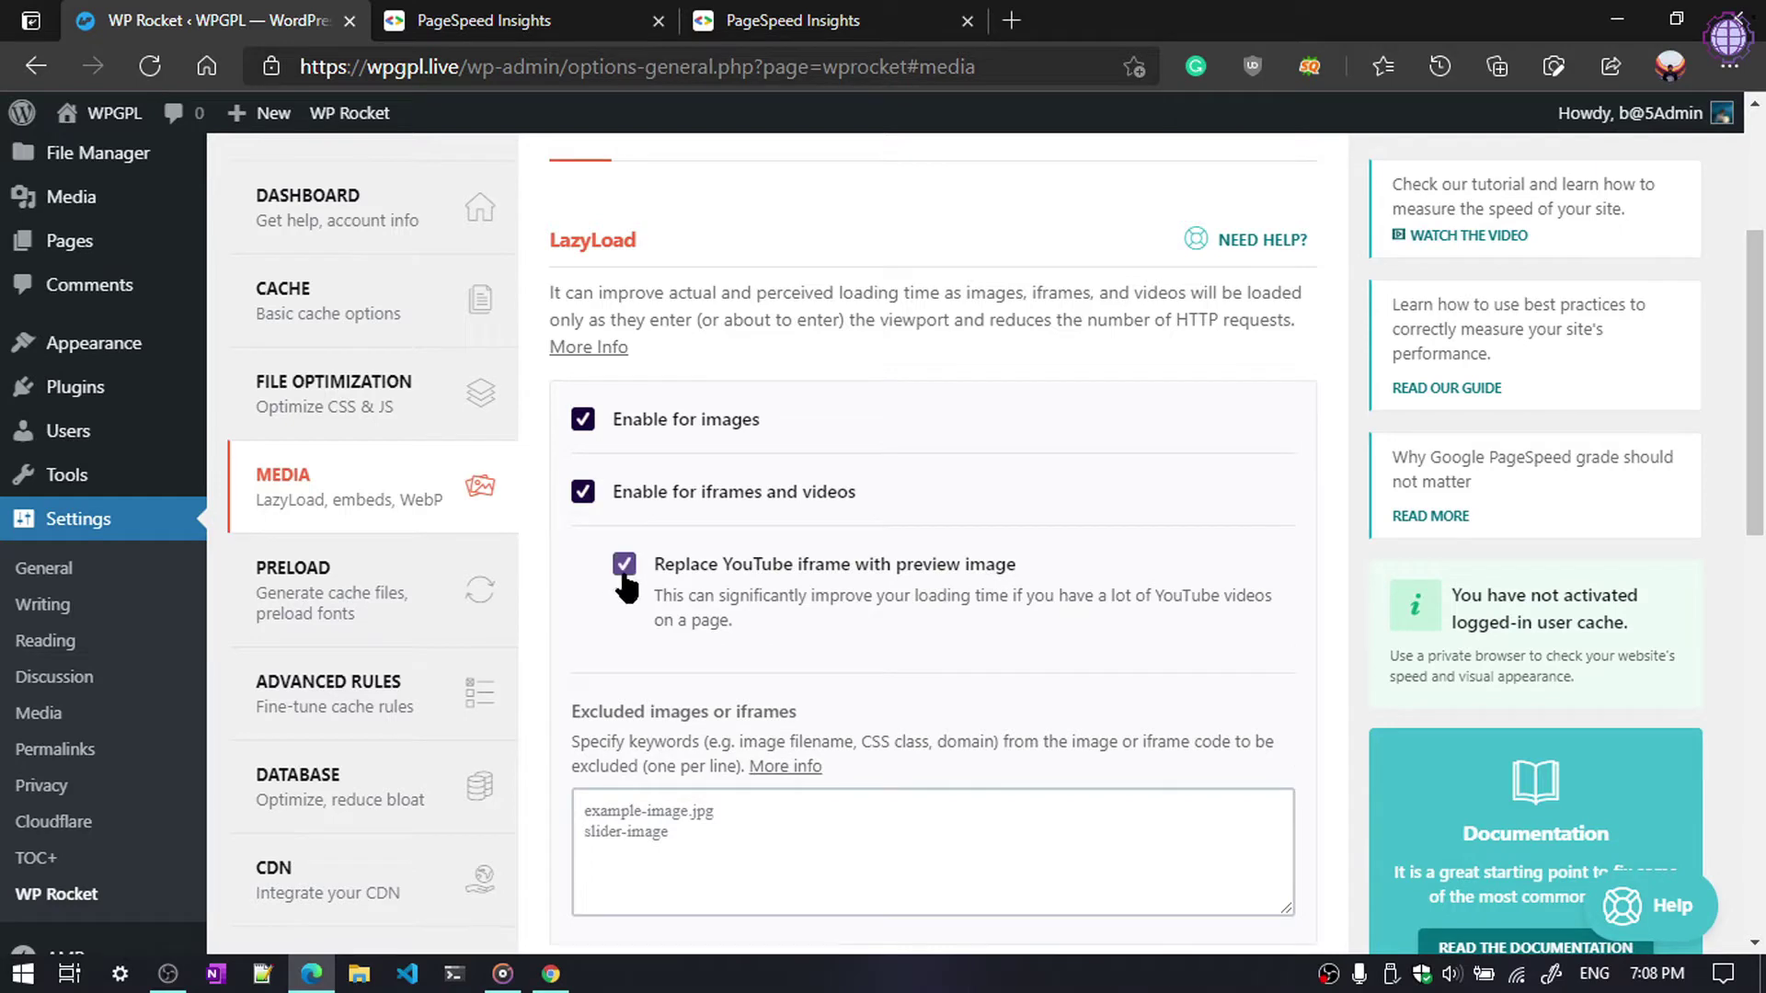
scroll(773, 580, down, 1)
scroll(754, 584, down, 3)
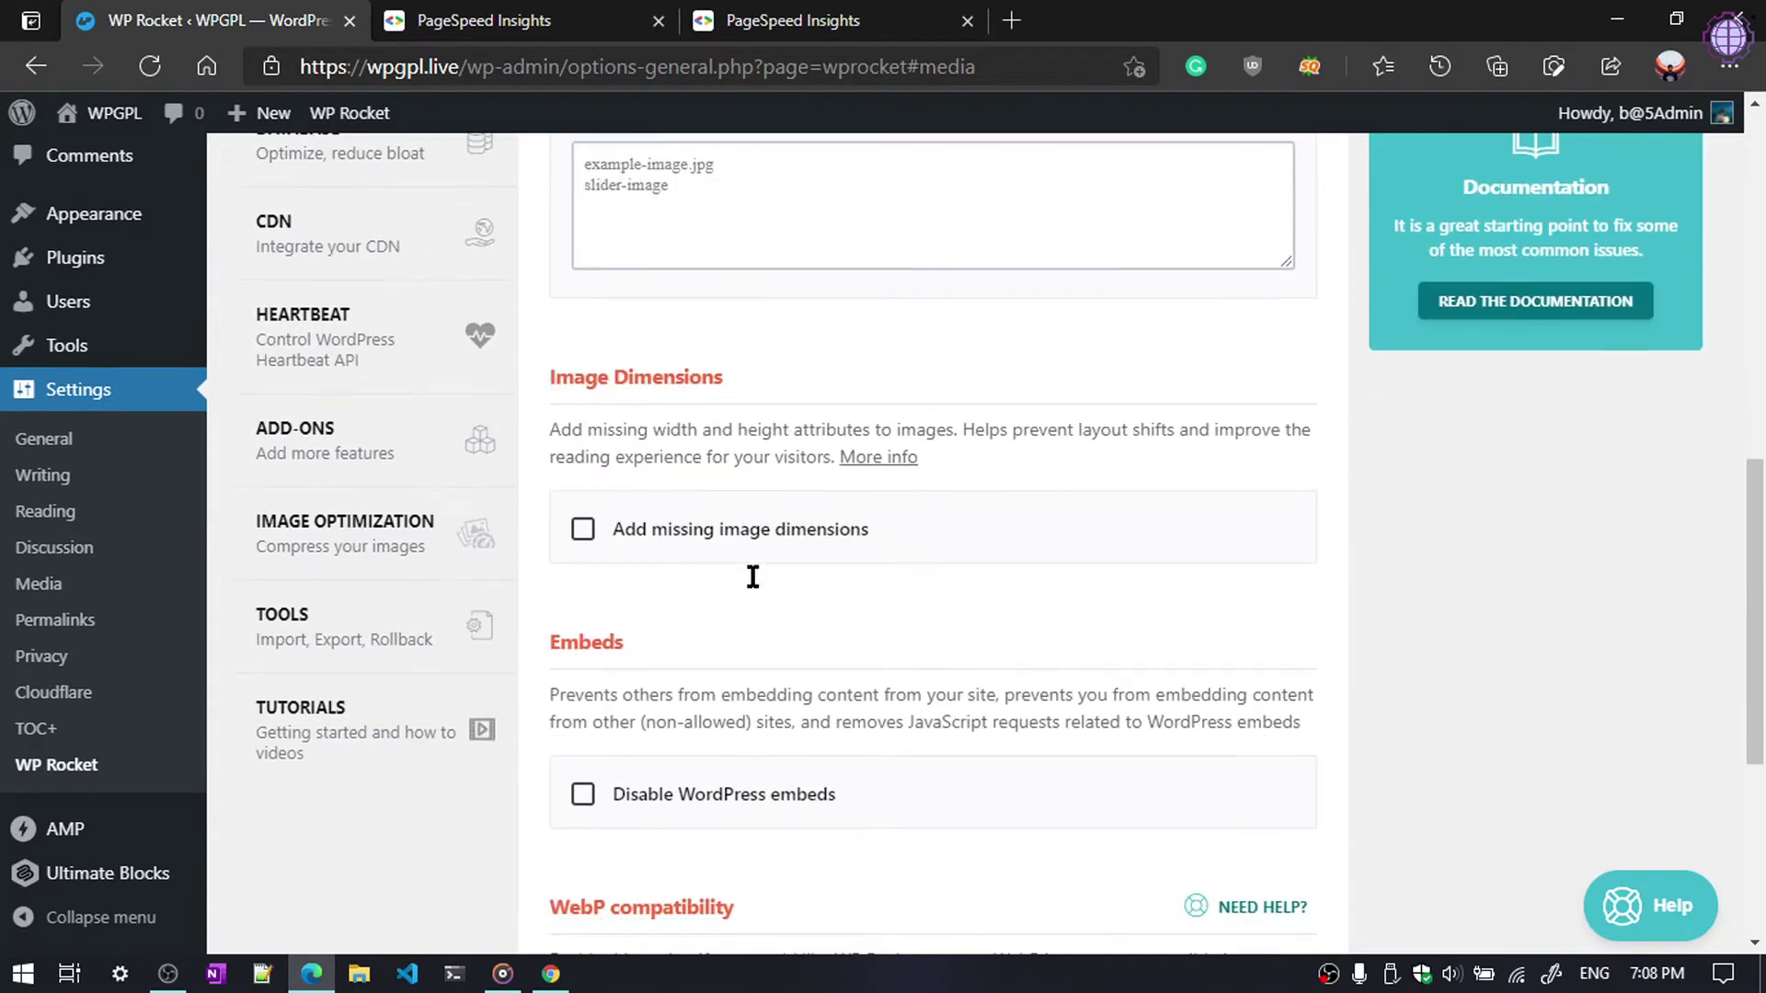
click(583, 531)
scroll(649, 566, down, 2)
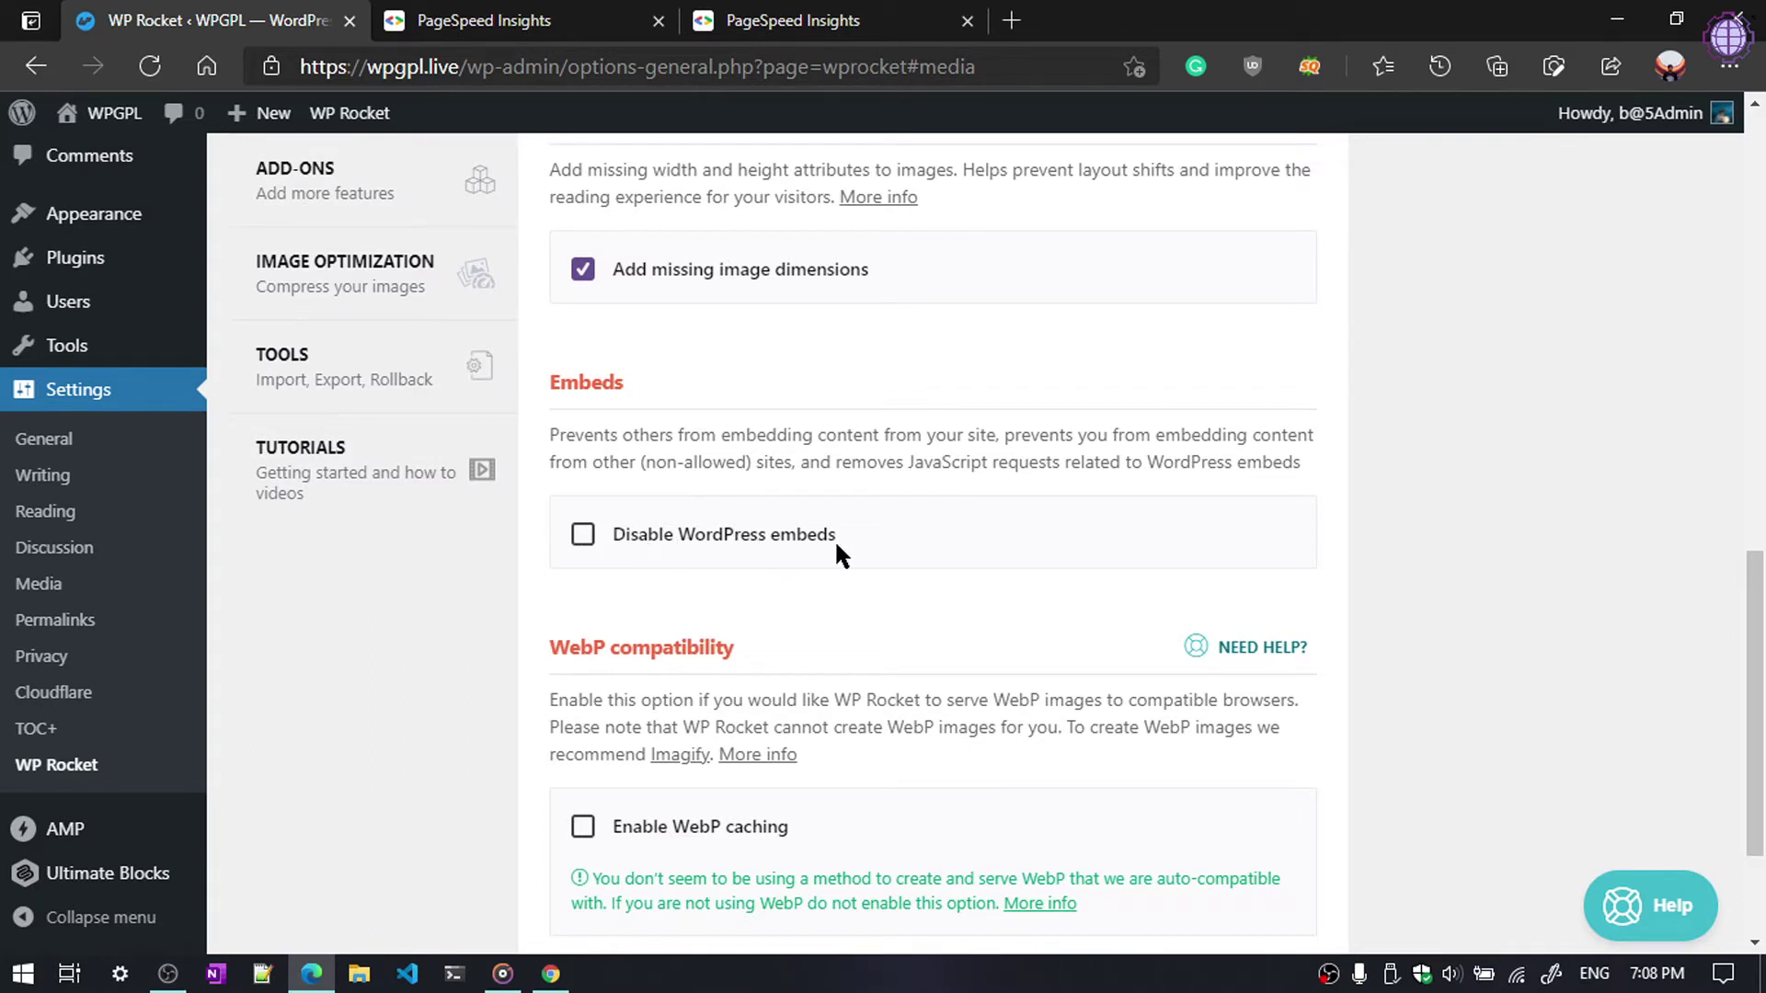
click(631, 541)
scroll(713, 581, down, 2)
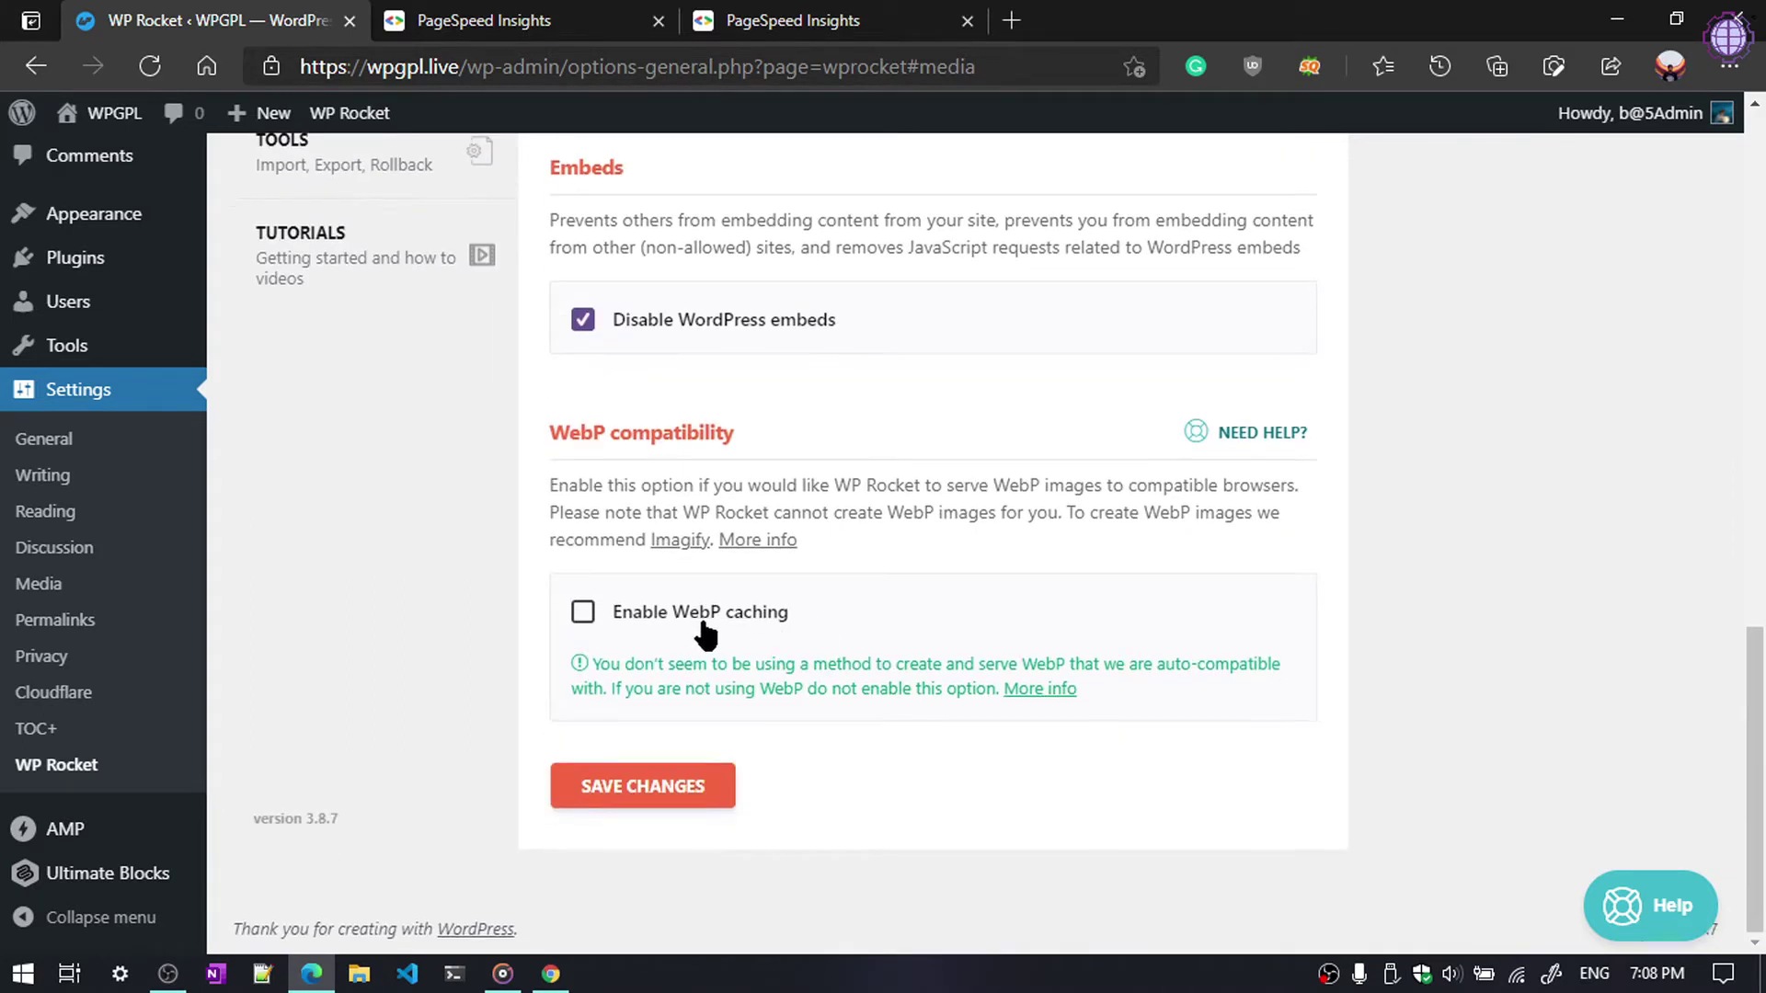
click(590, 788)
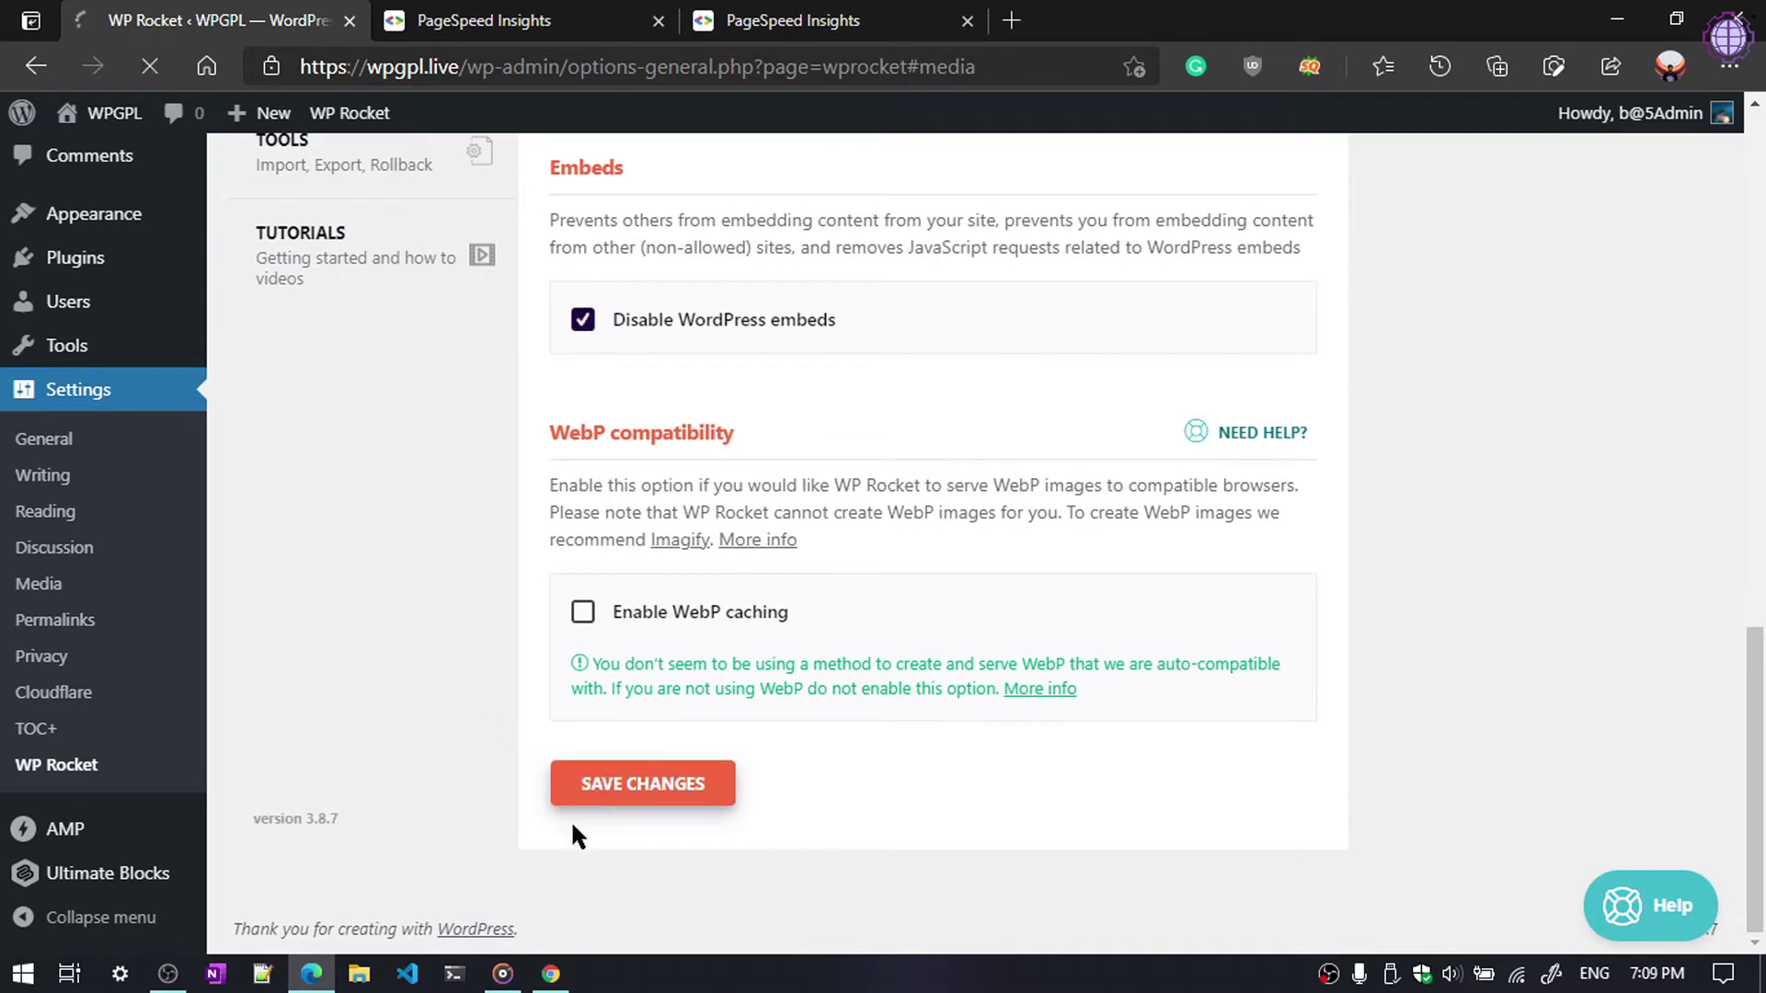
scroll(498, 778, up, 5)
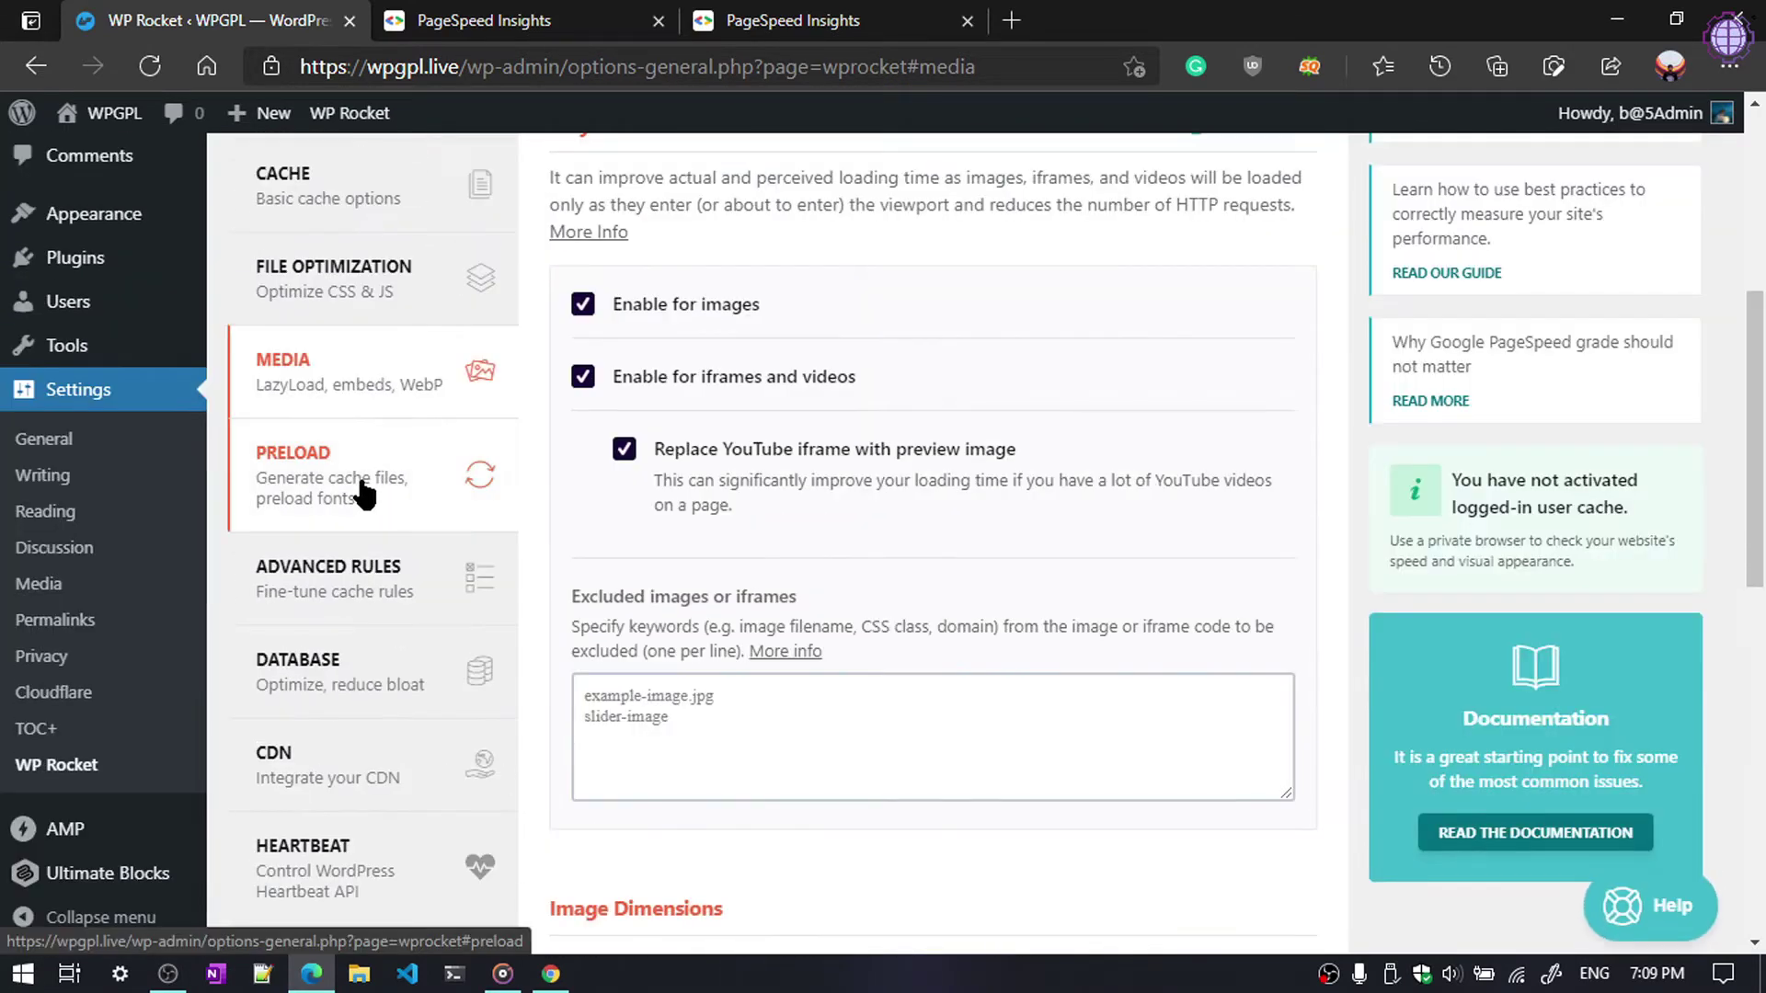
In Preload settings, toggle sitemap-based cache preloading on and back off, then focus URLs to prefetch.
click(456, 474)
scroll(735, 630, down, 2)
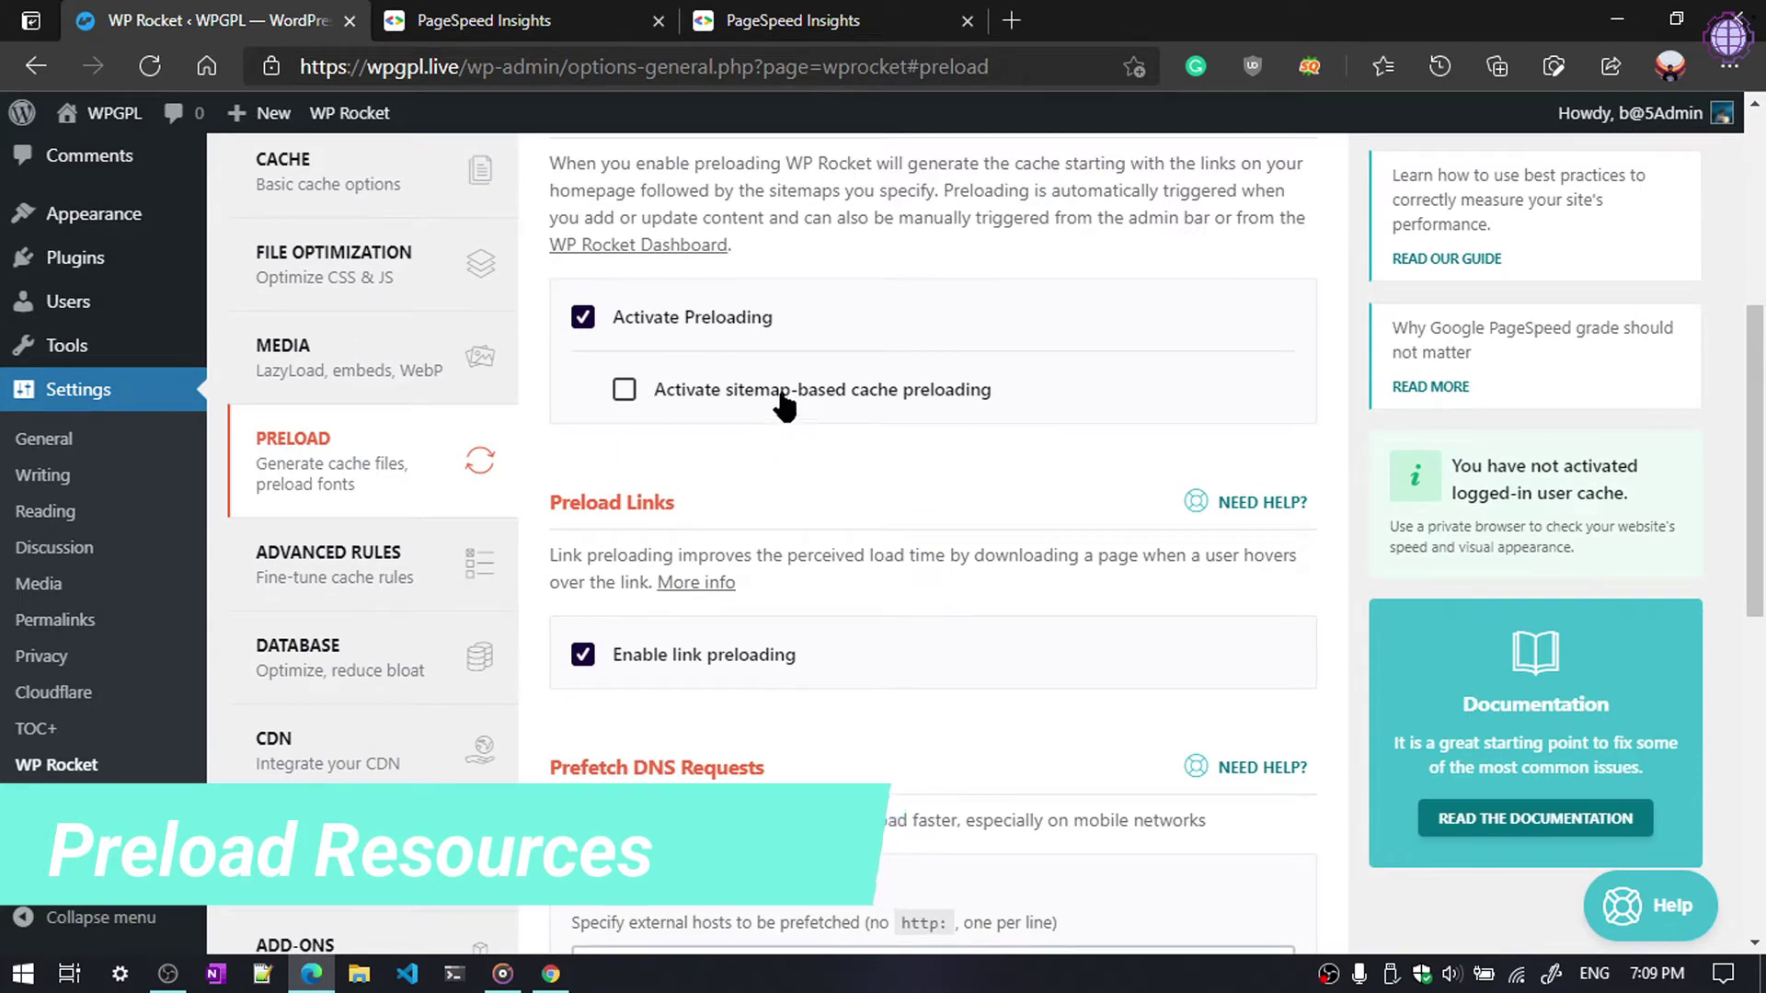
click(624, 391)
scroll(721, 587, down, 2)
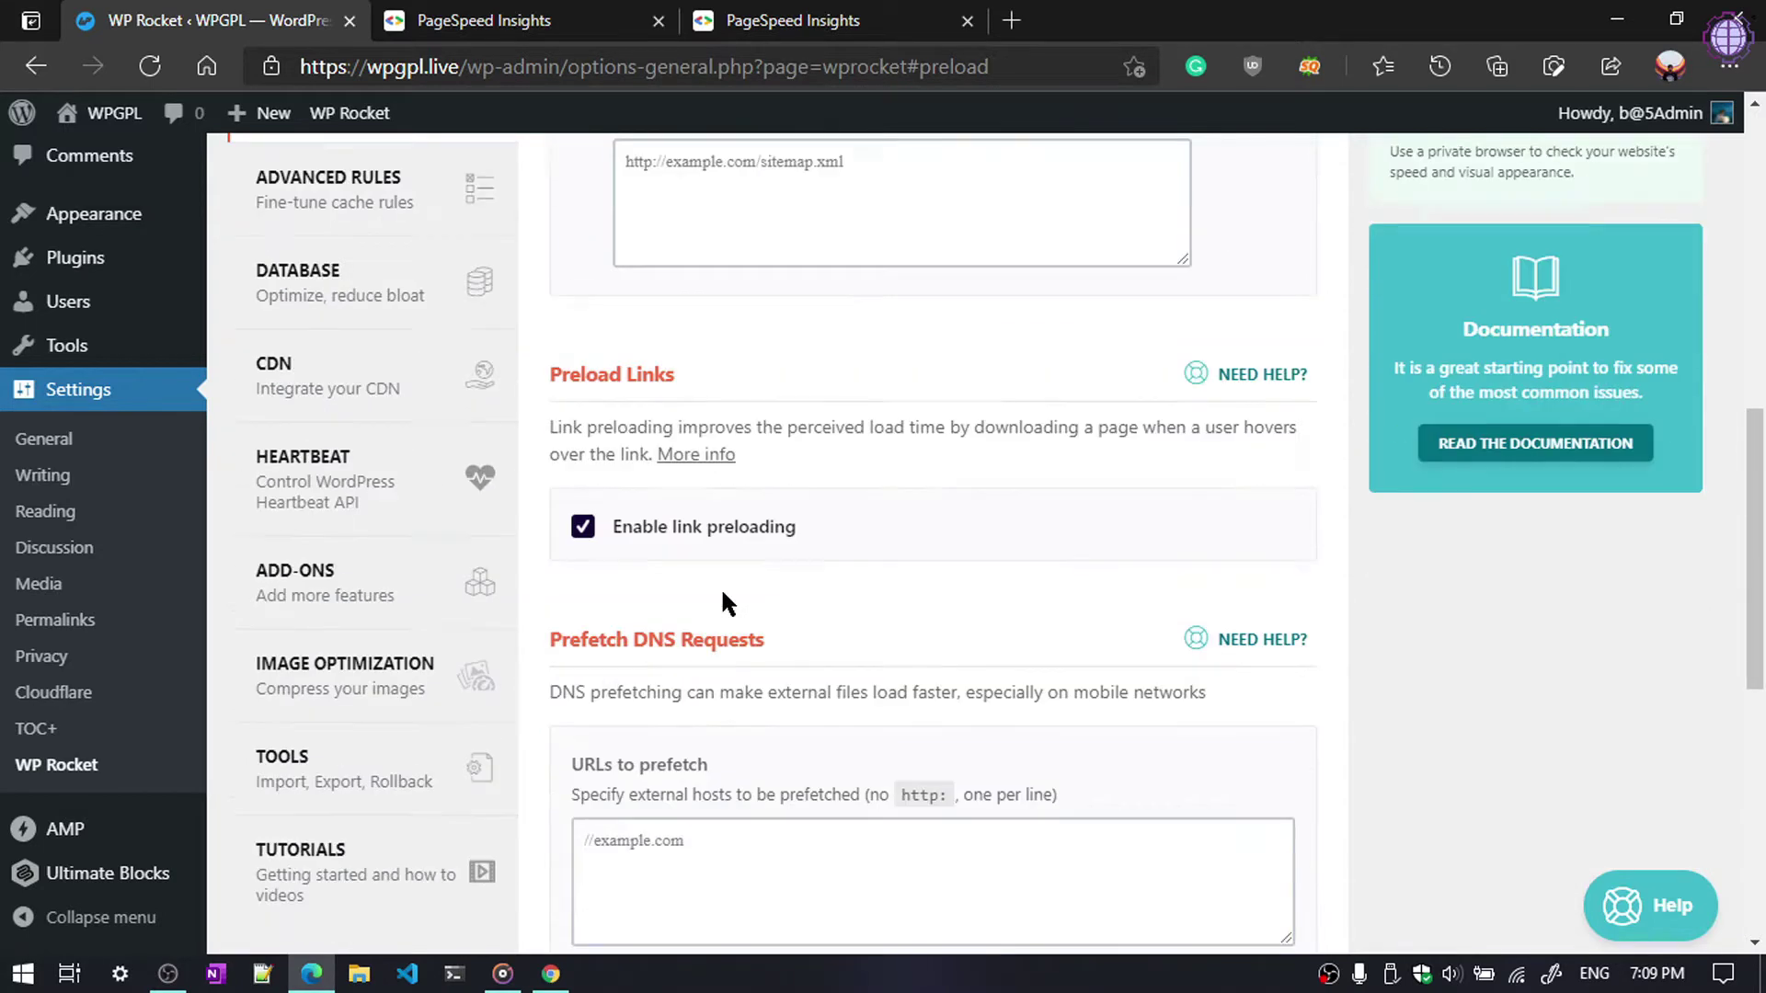
scroll(722, 589, up, 2)
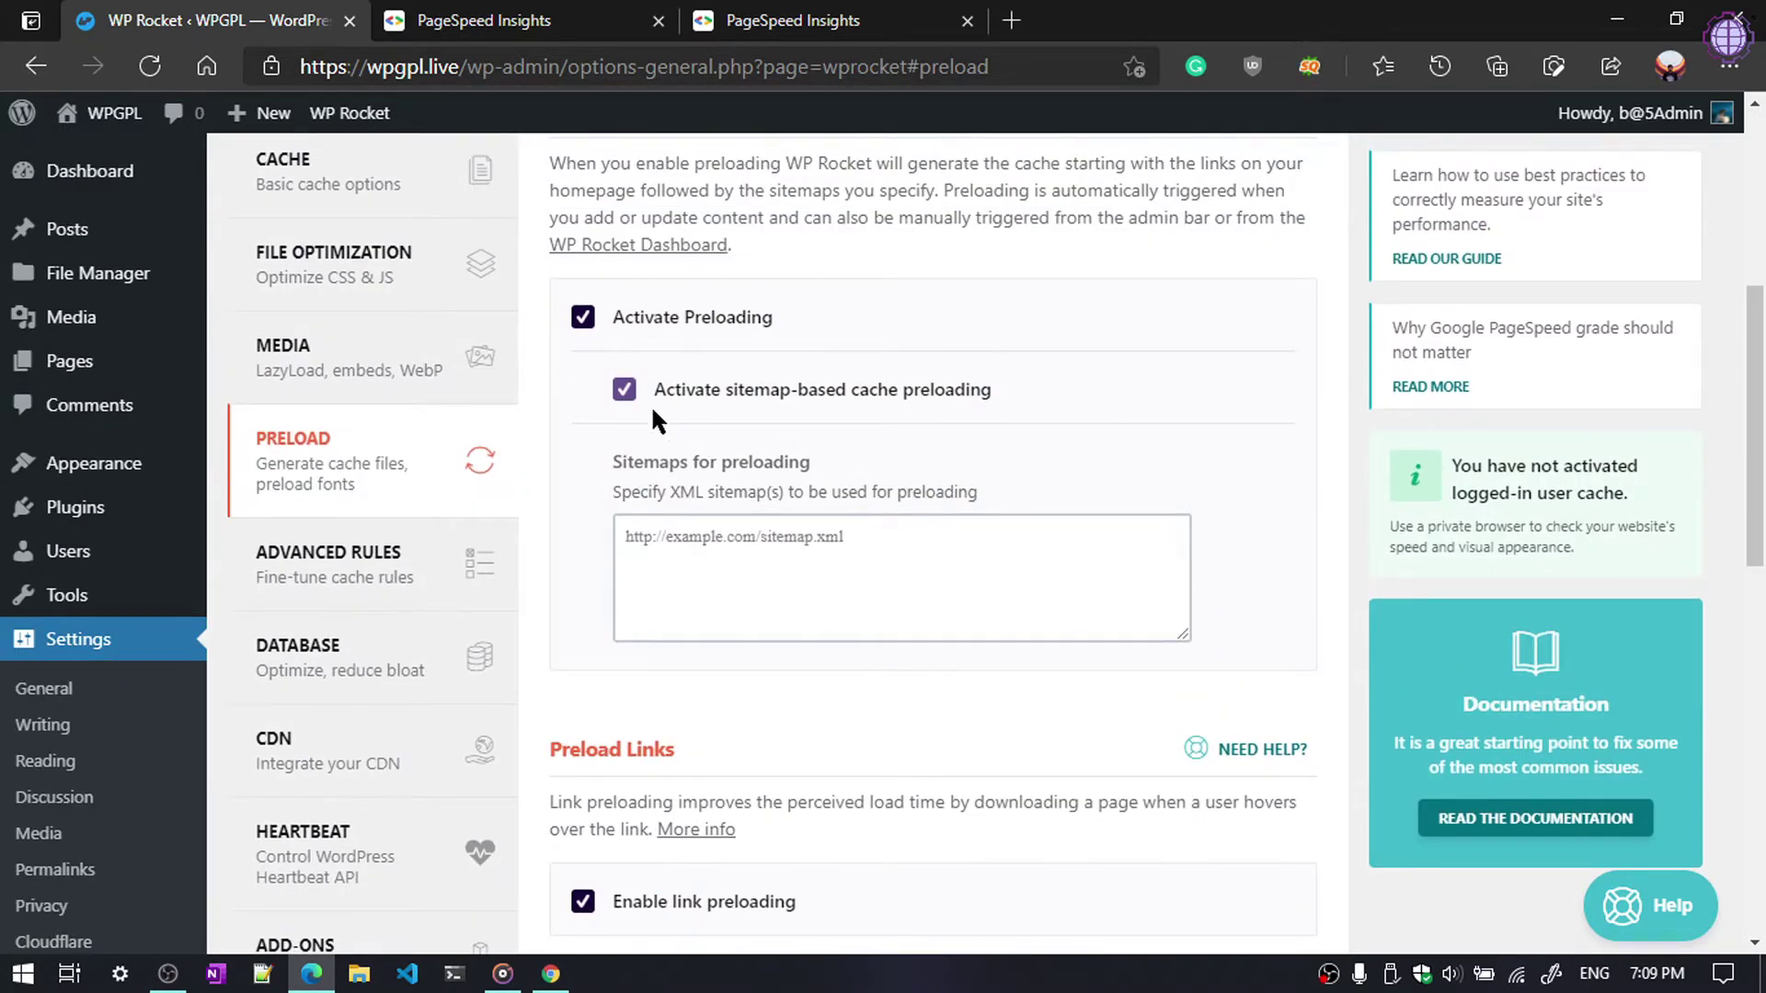
click(626, 391)
scroll(708, 683, down, 2)
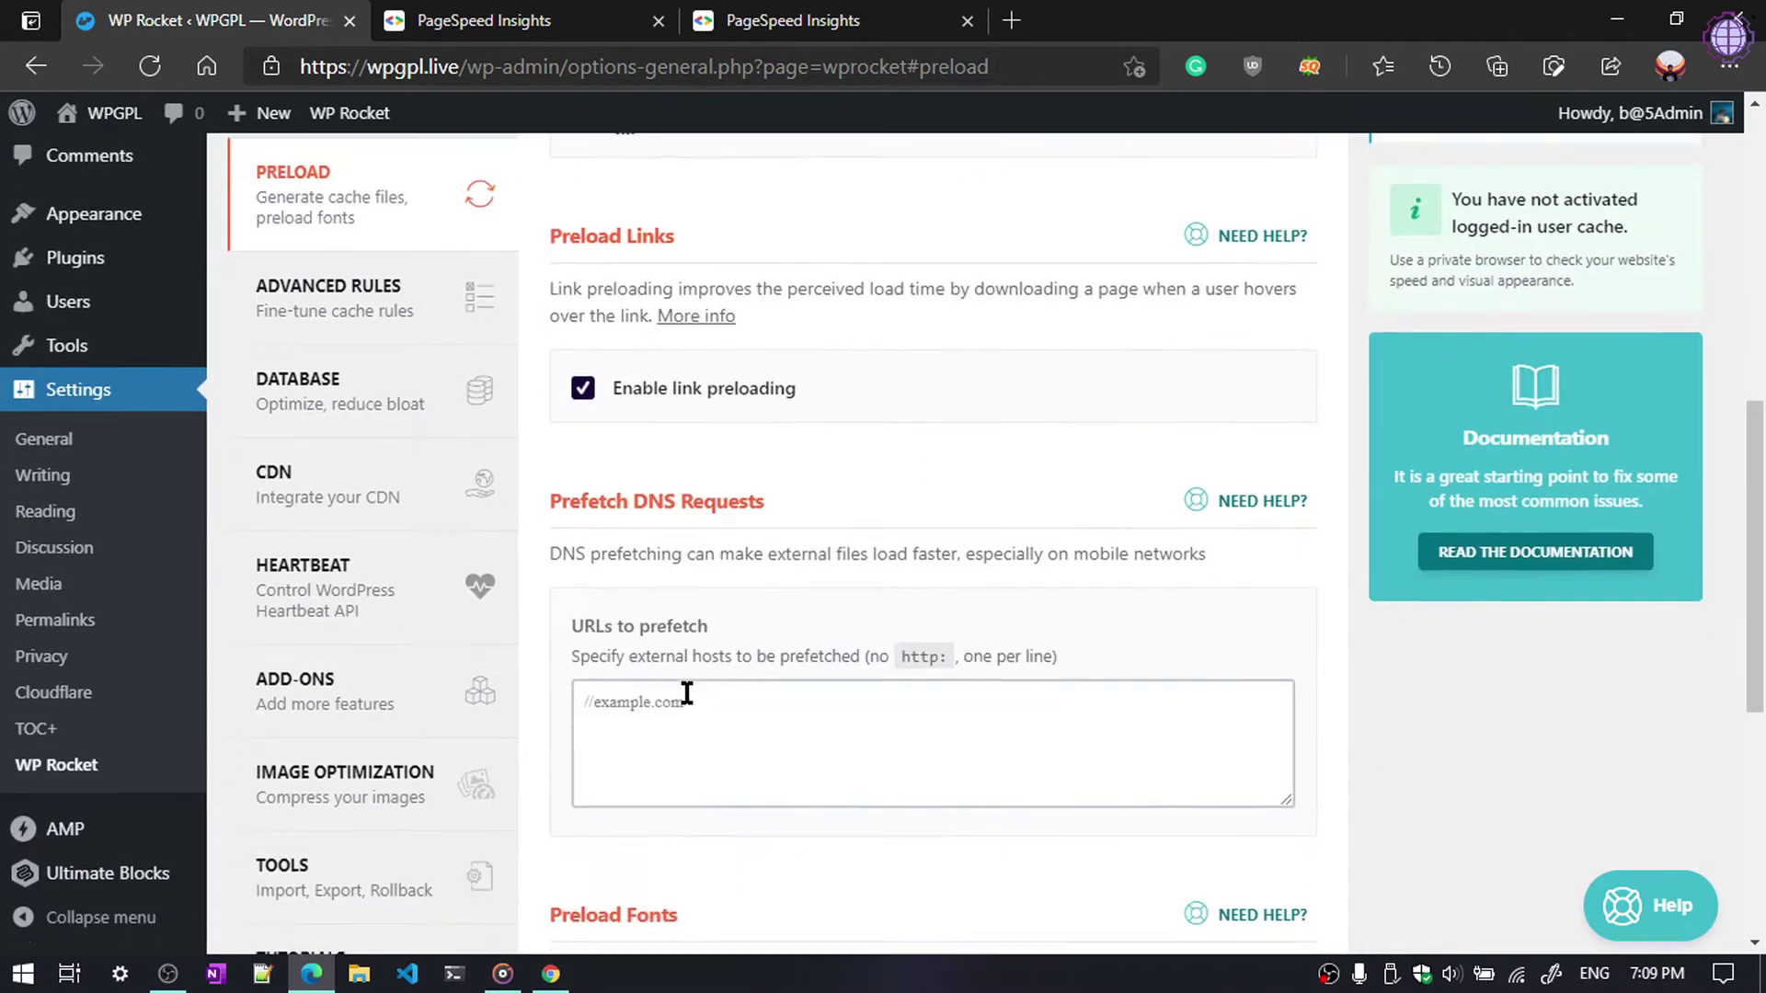
scroll(686, 694, down, 1)
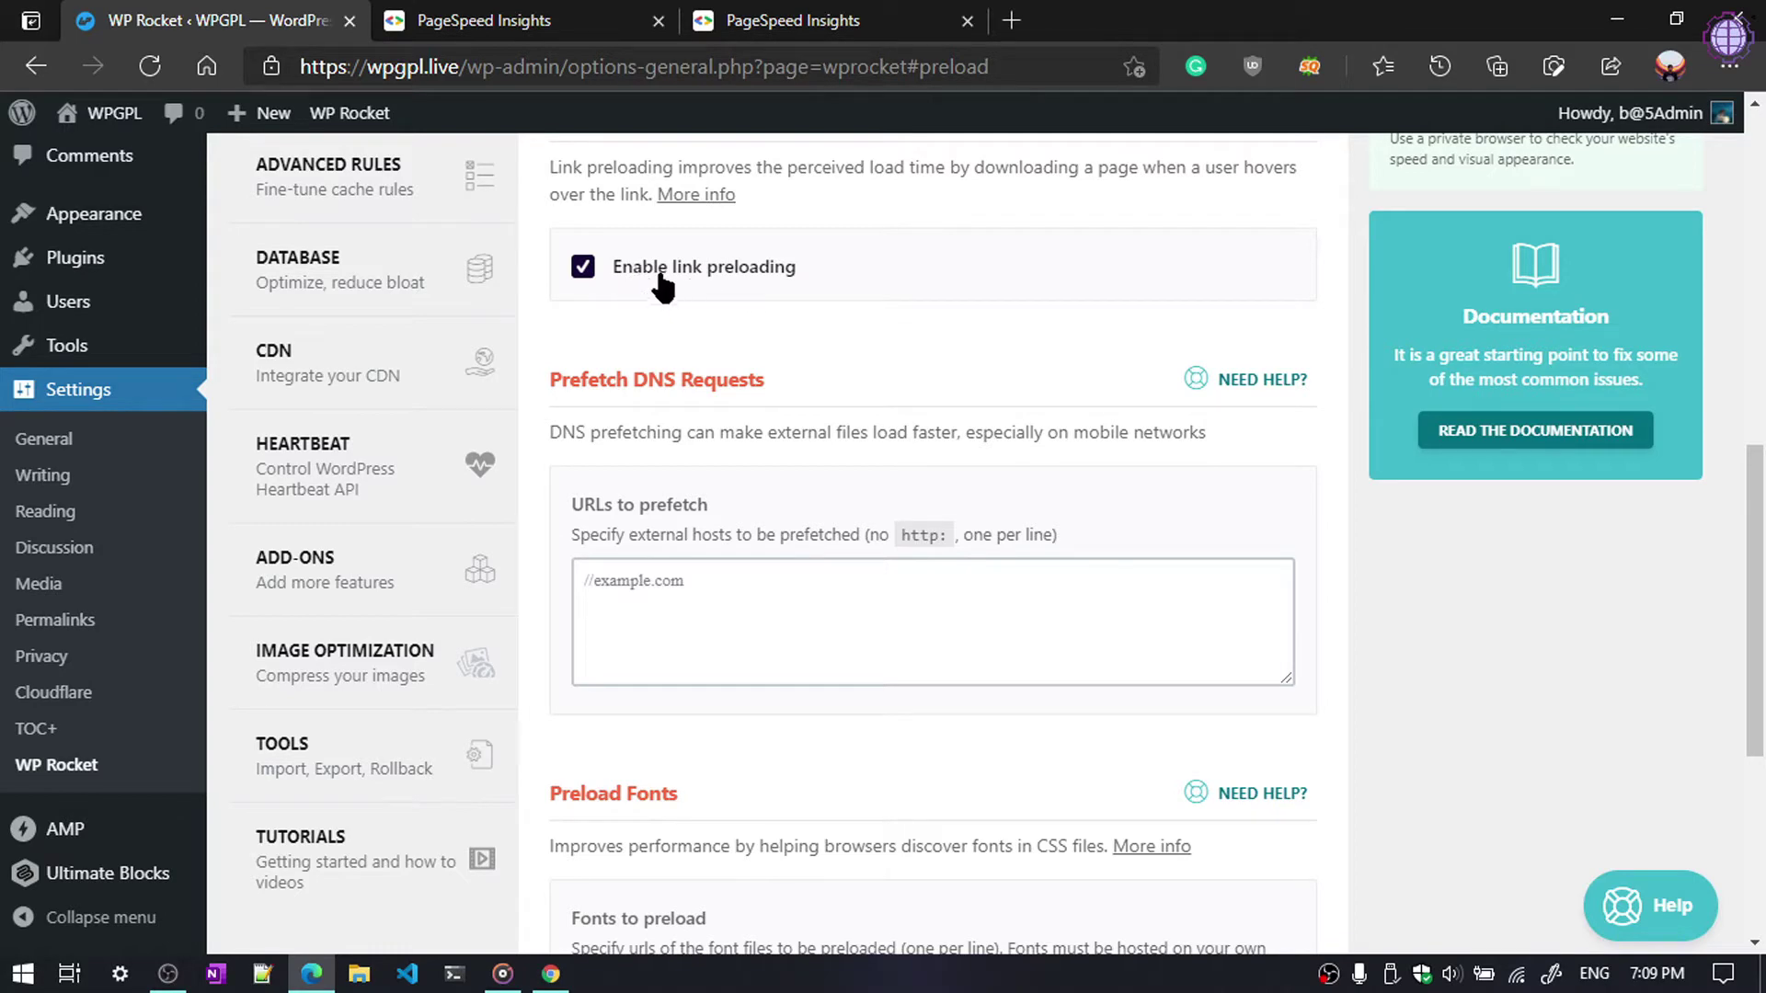
scroll(775, 362, down, 3)
scroll(773, 362, up, 1)
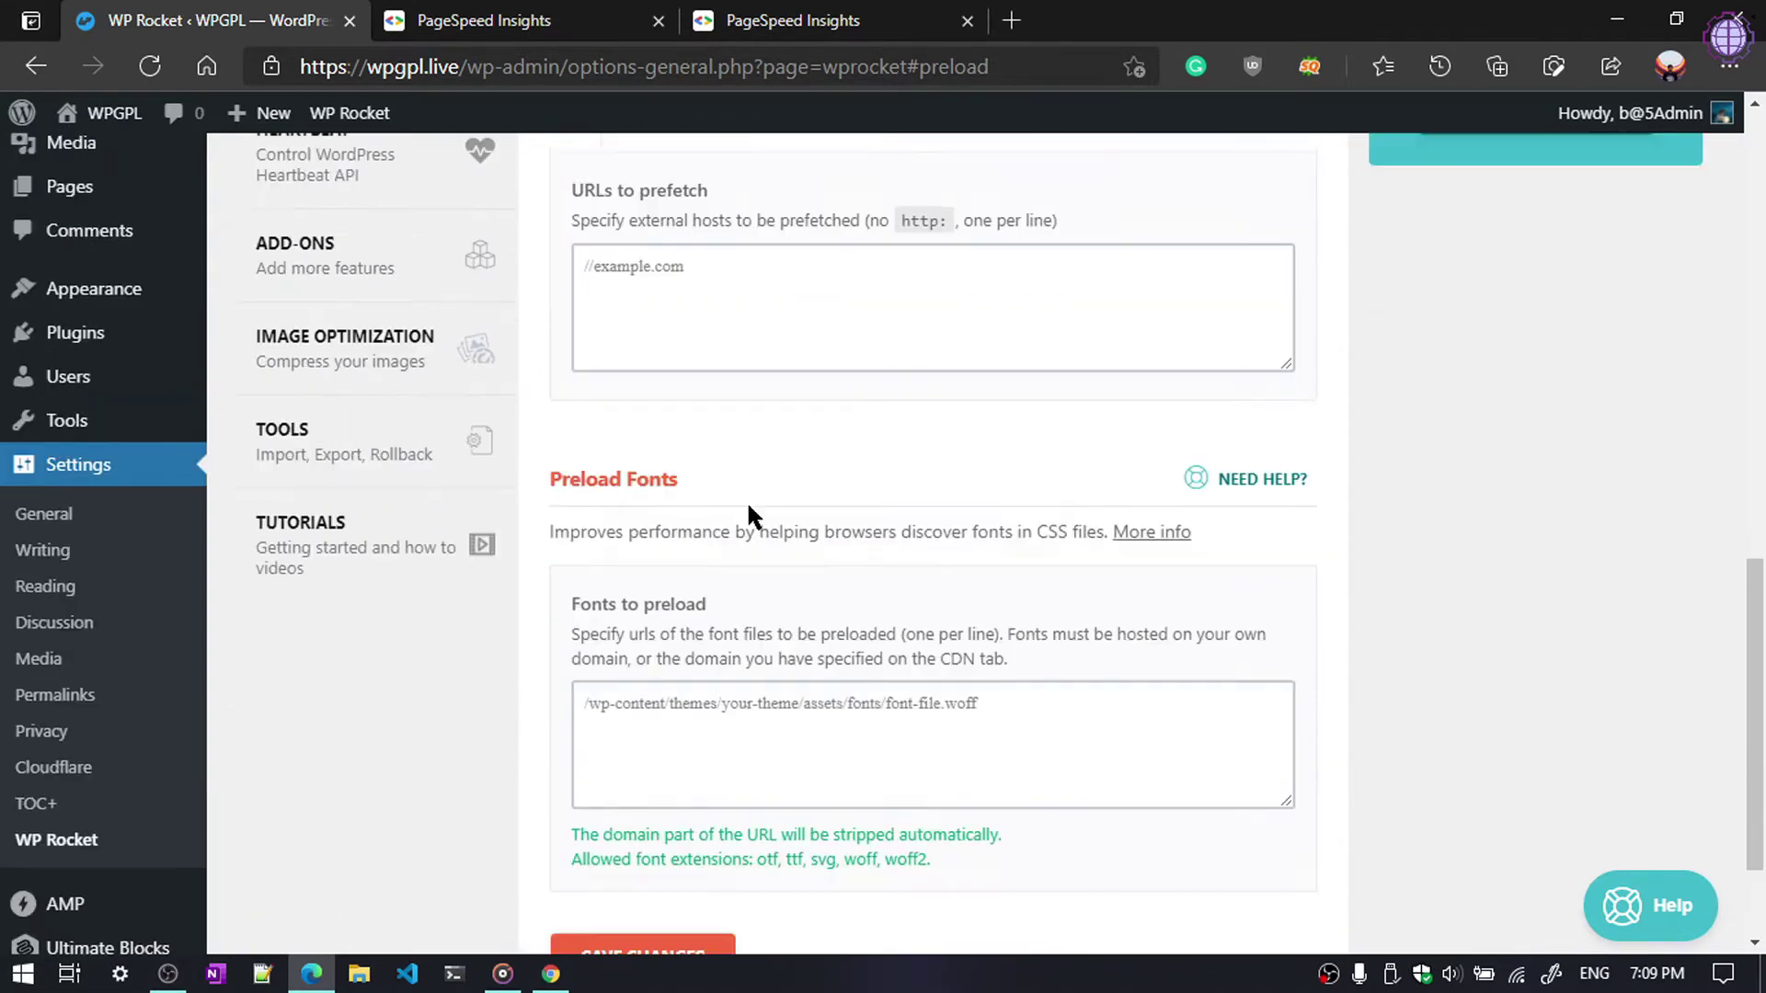
scroll(747, 499, up, 2)
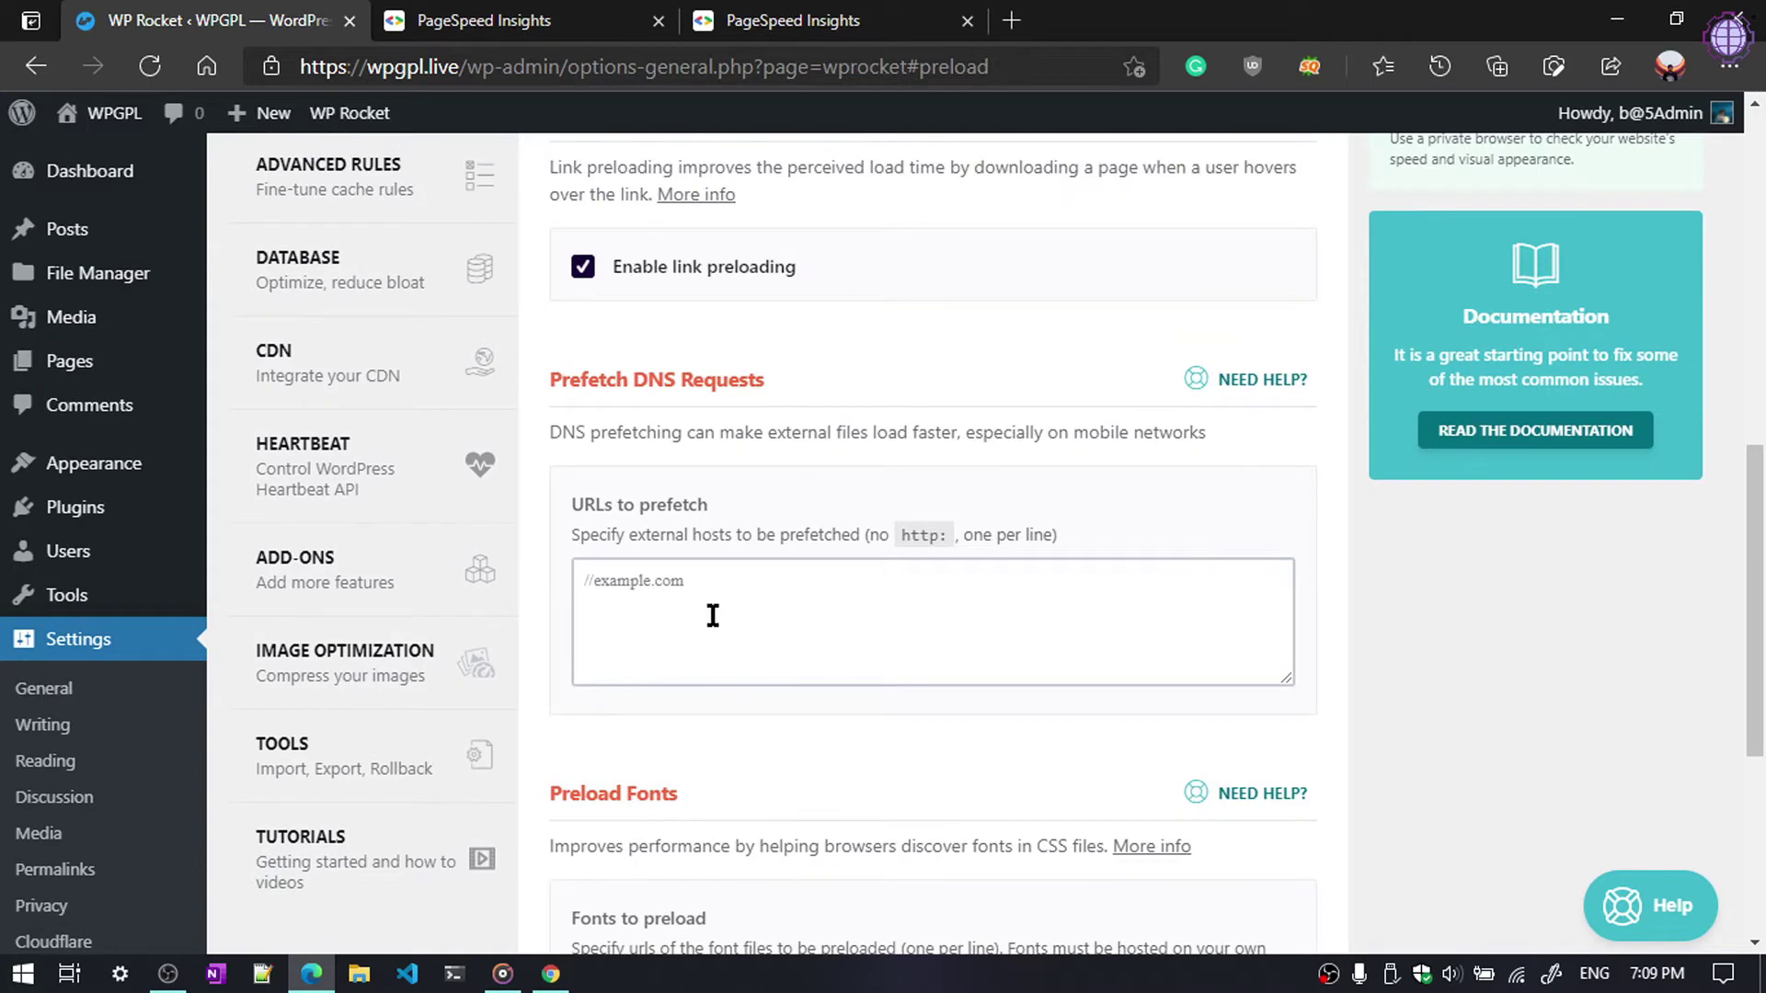
click(652, 588)
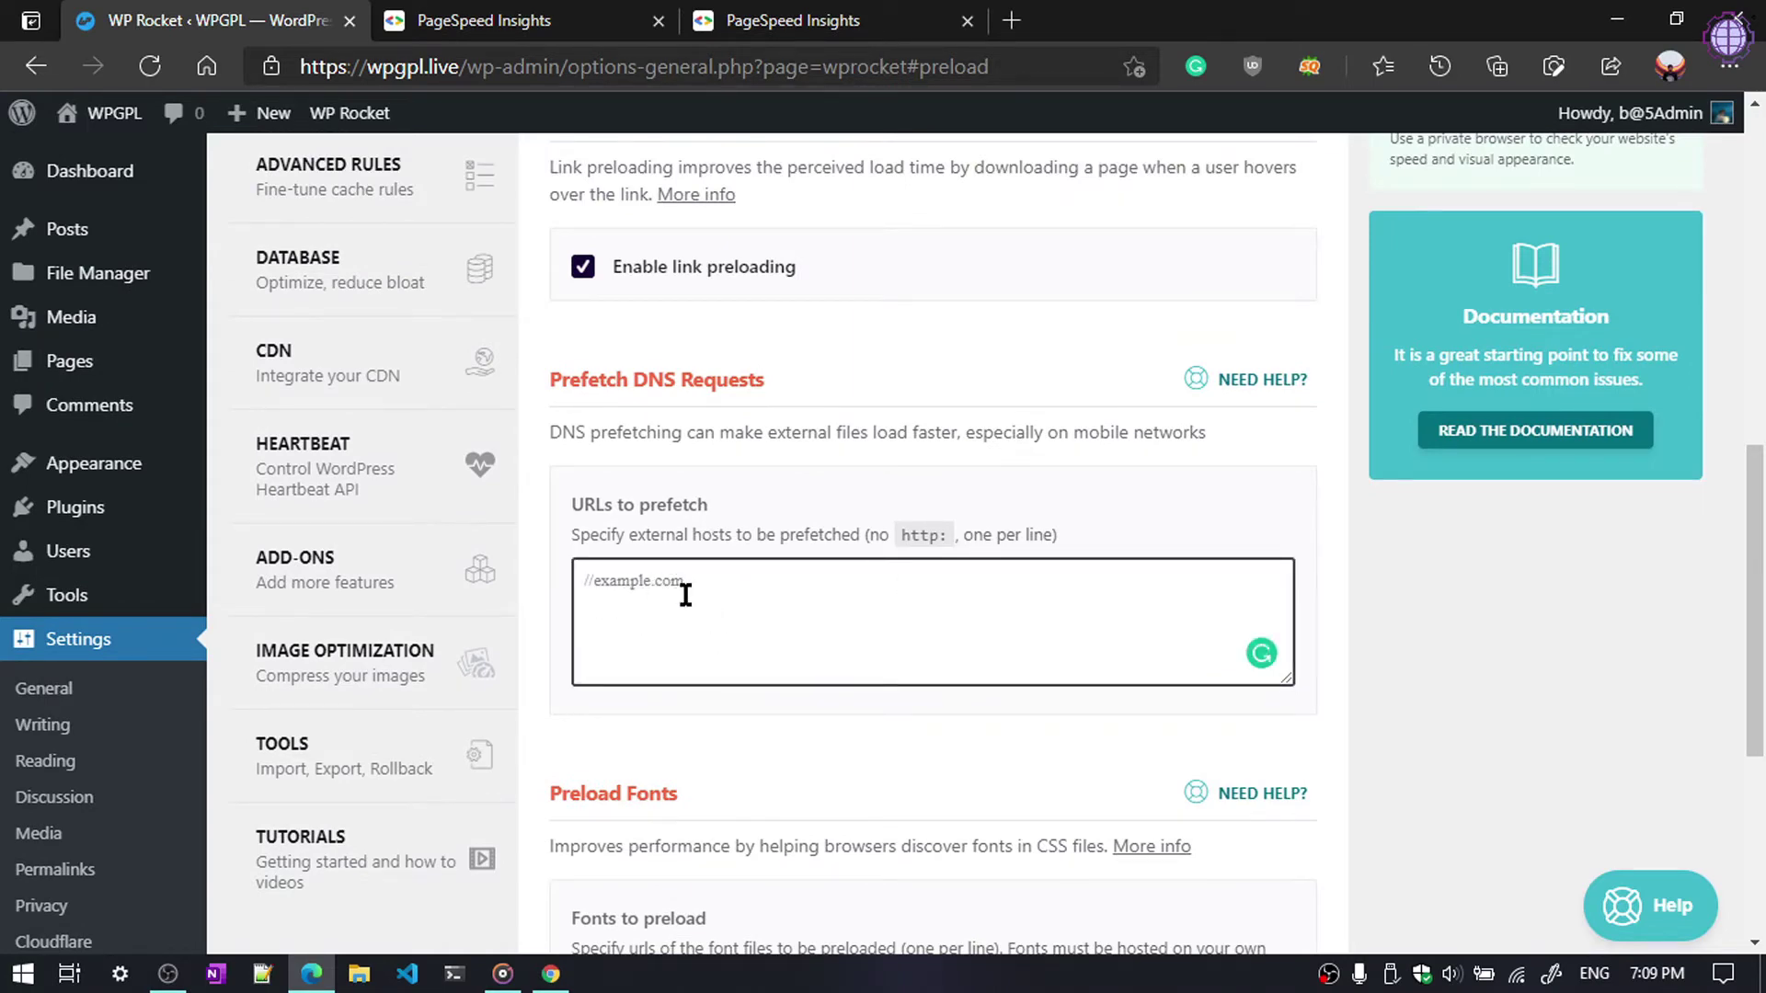
scroll(718, 601, down, 1)
scroll(719, 603, down, 1)
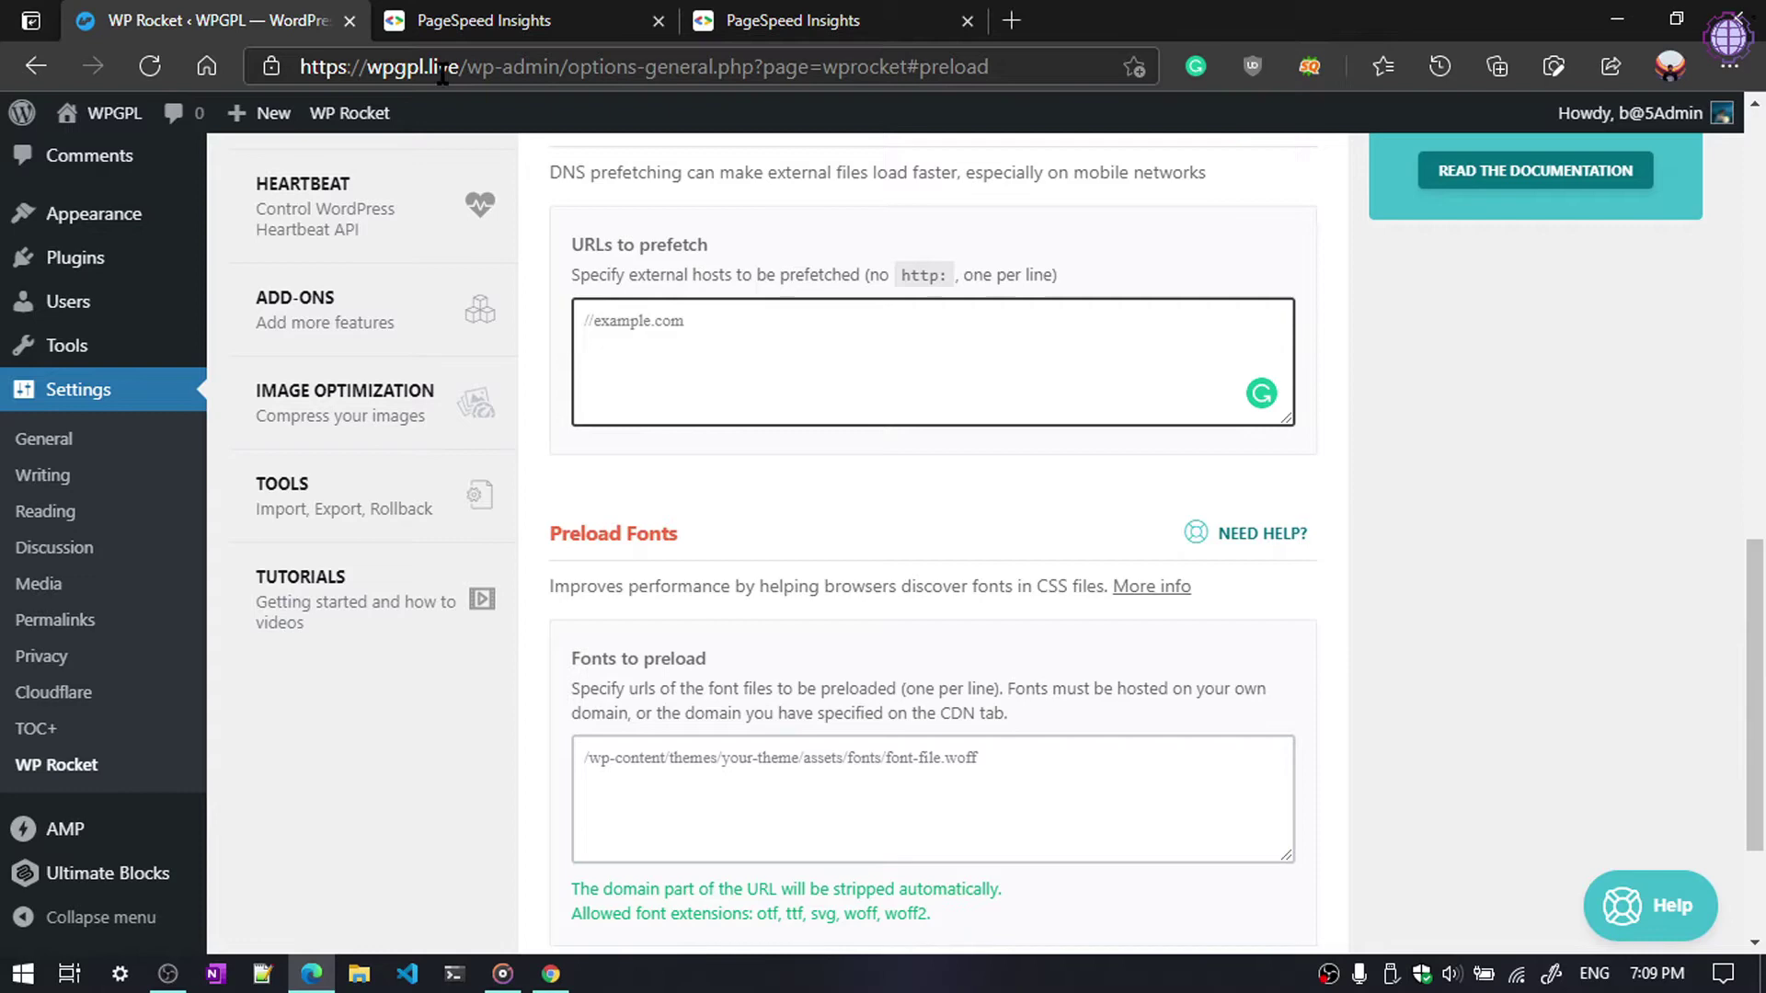
Open Edge developer tools on wpgpl.live and show the Network panel.
drag(453, 69, 300, 68)
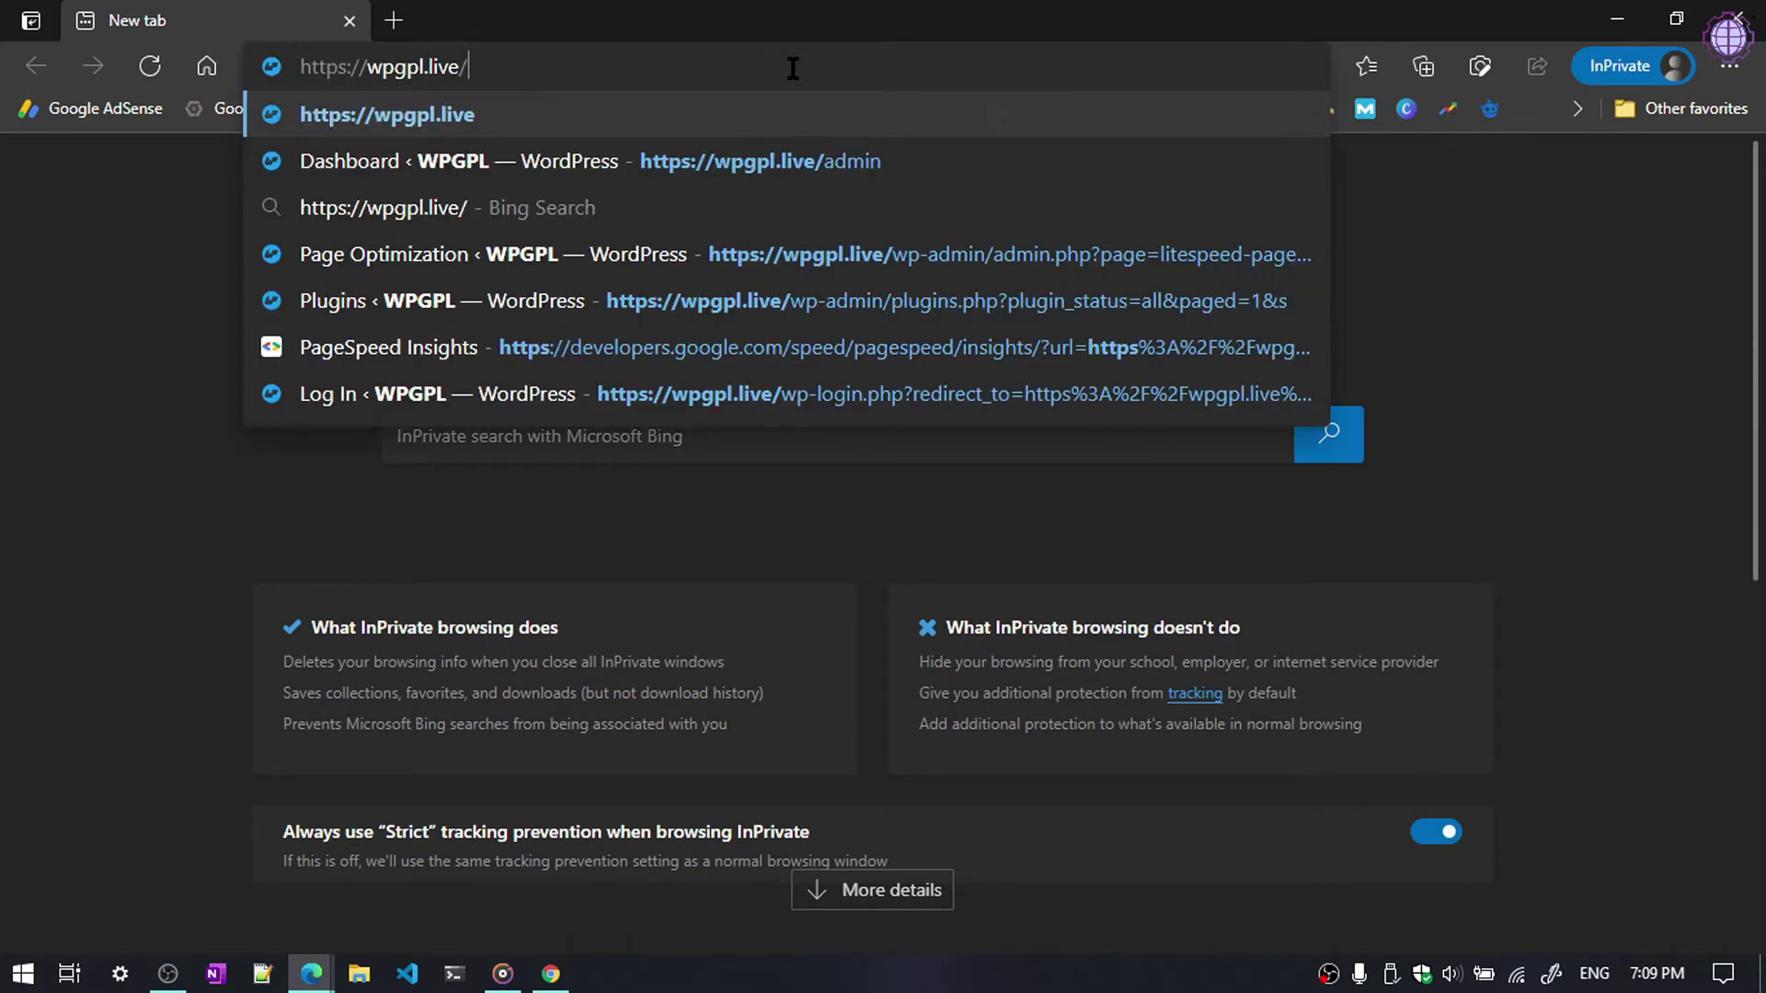
click(454, 347)
right_click(473, 349)
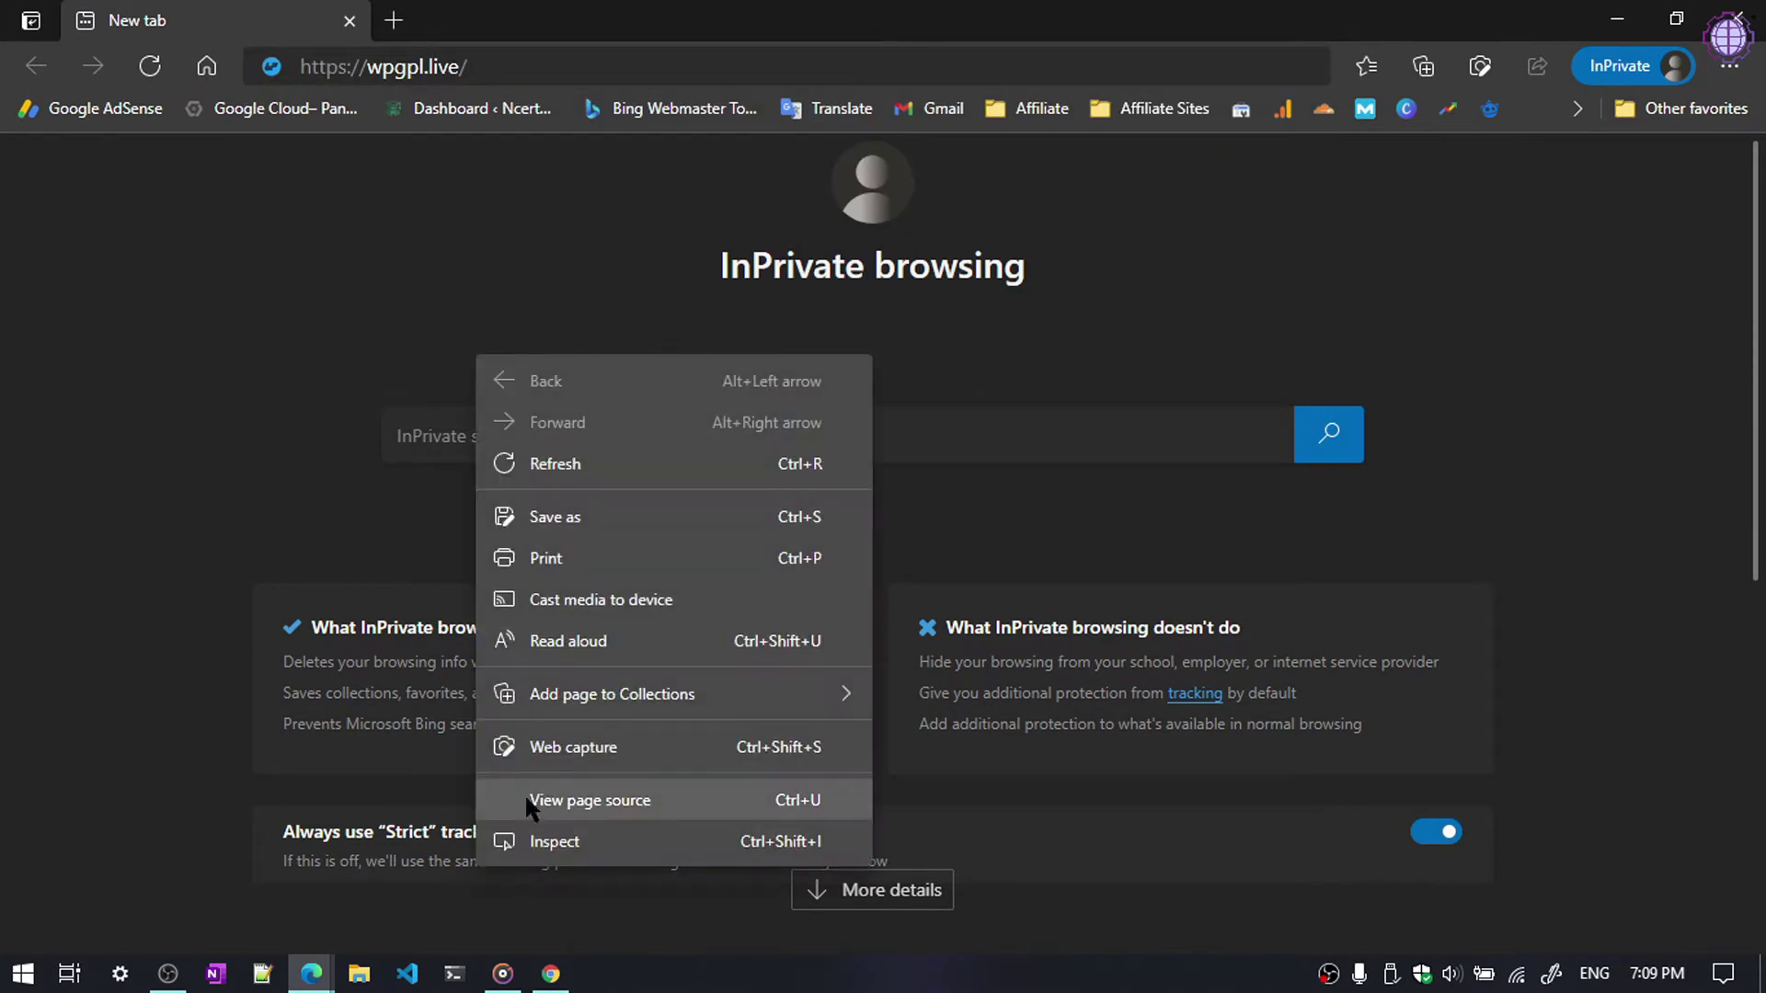
click(580, 837)
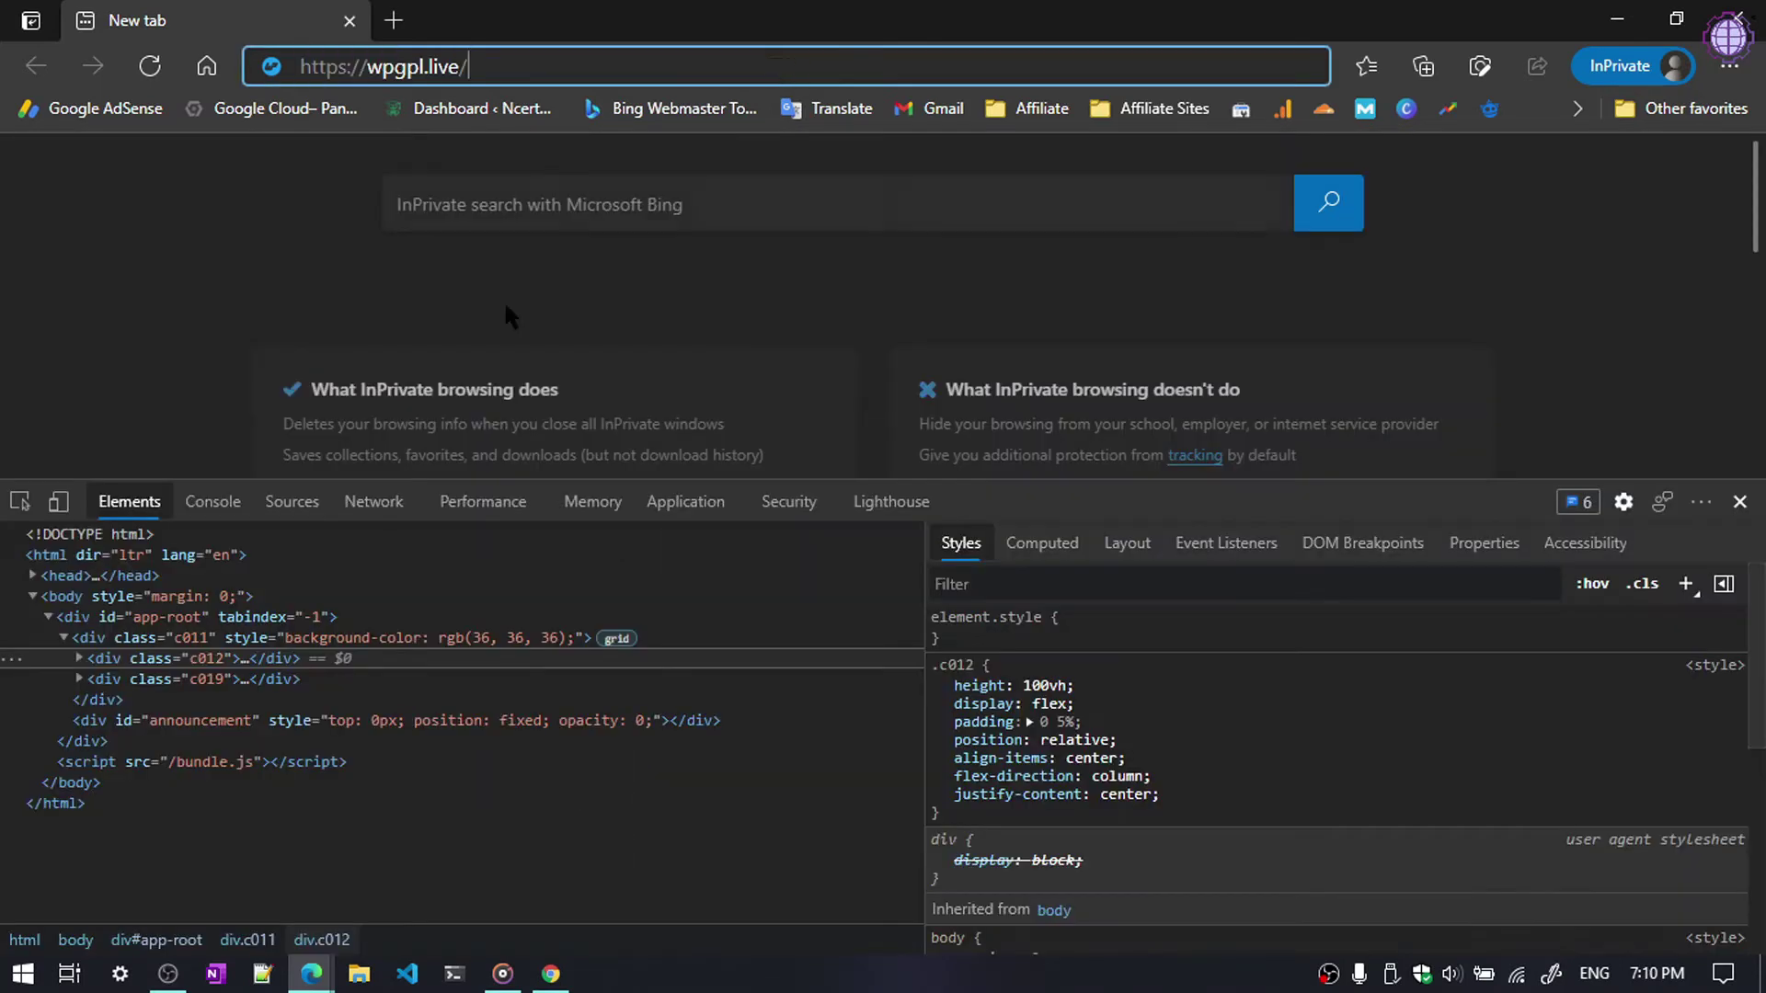
click(375, 505)
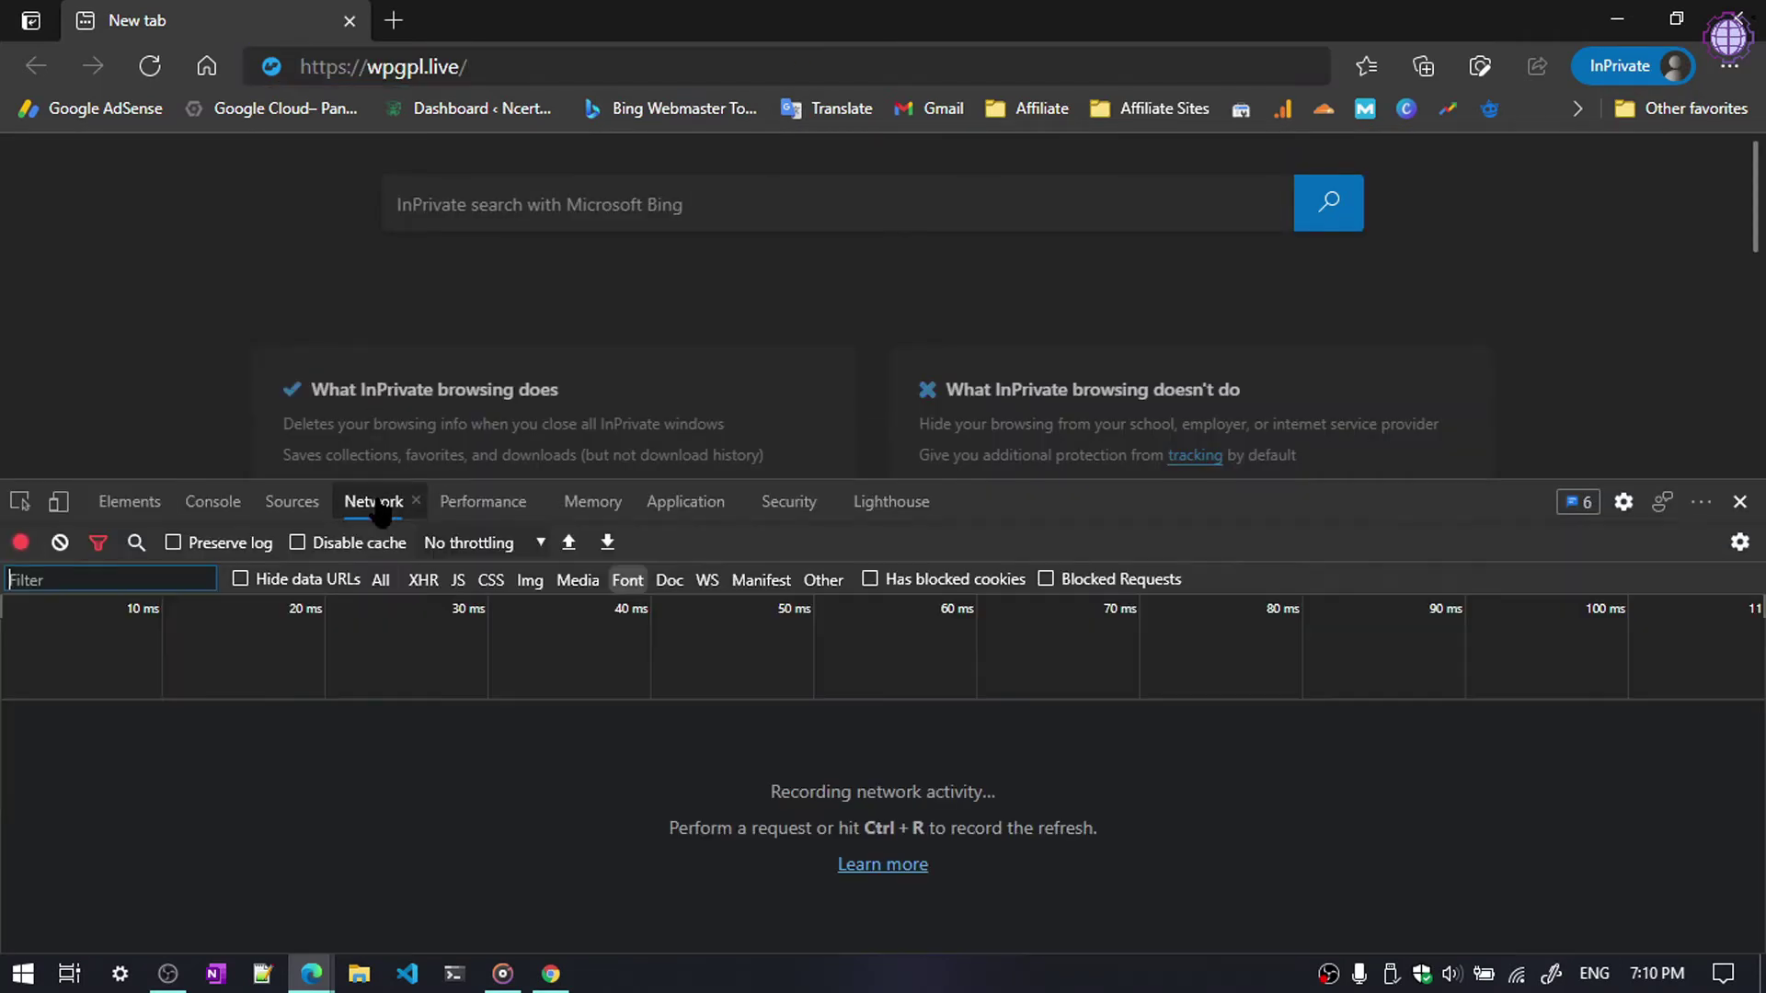
Reload wpgpl.live and copy the link address of the first Poppins .woff2 font request.
click(676, 68)
click(785, 68)
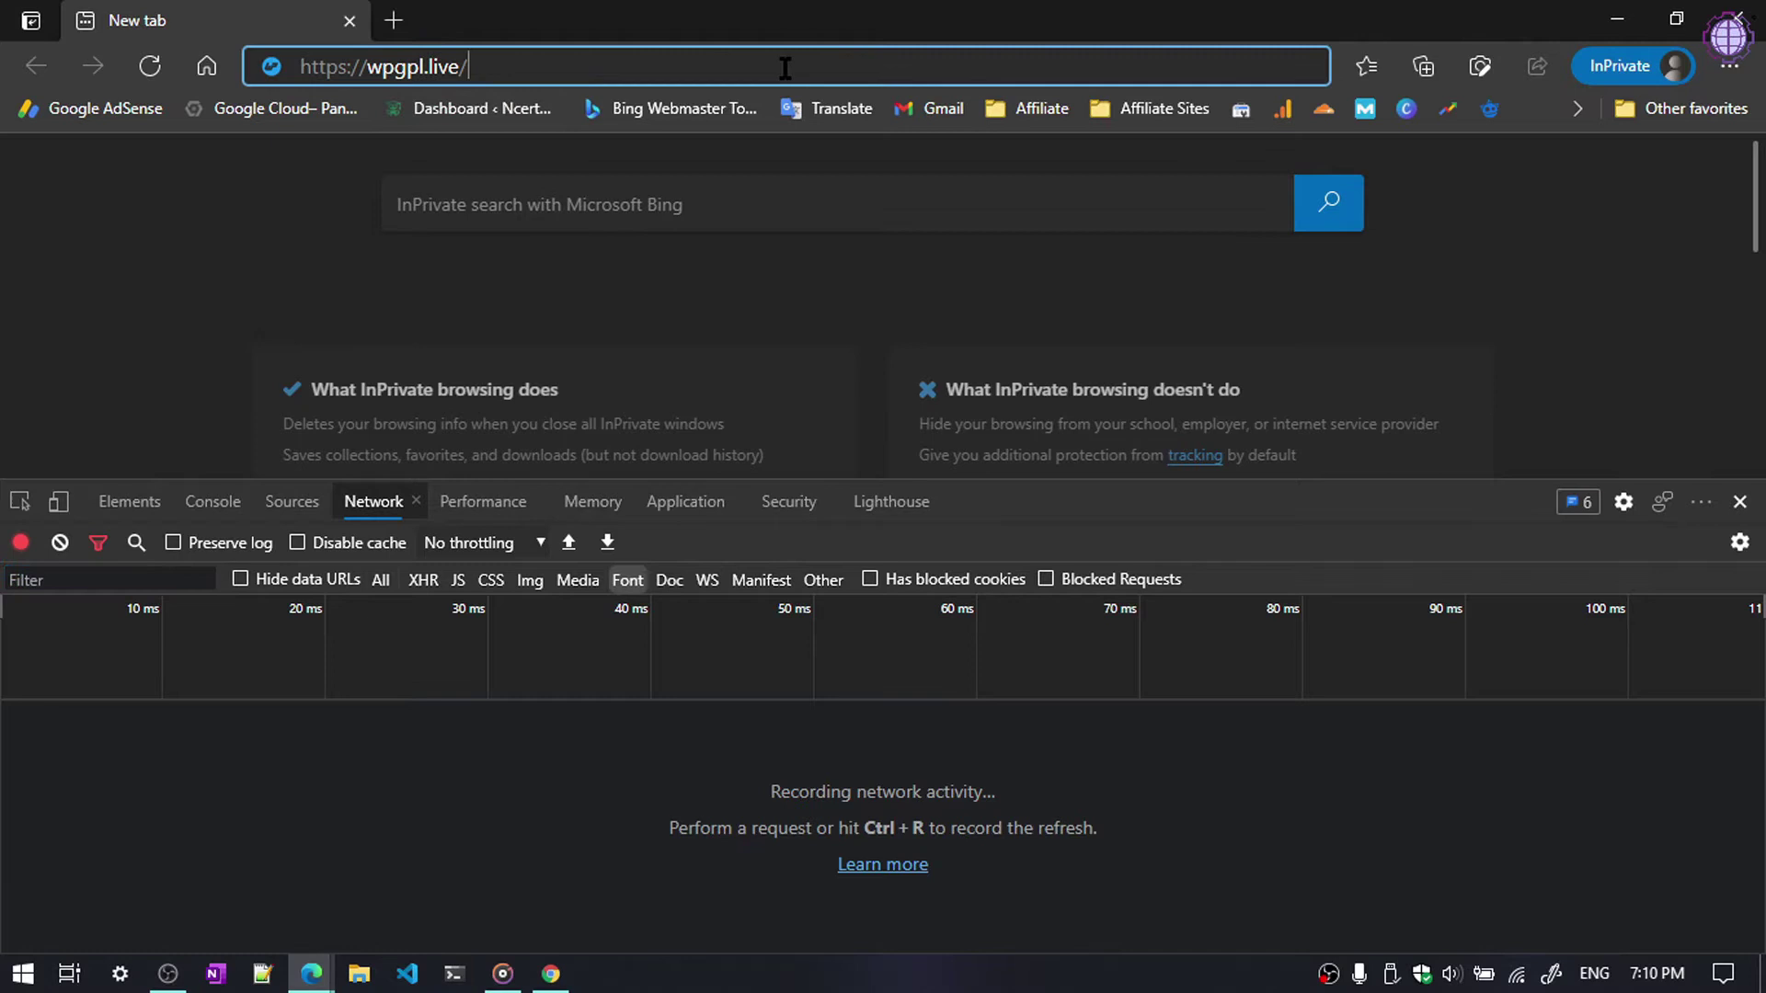
key(Return)
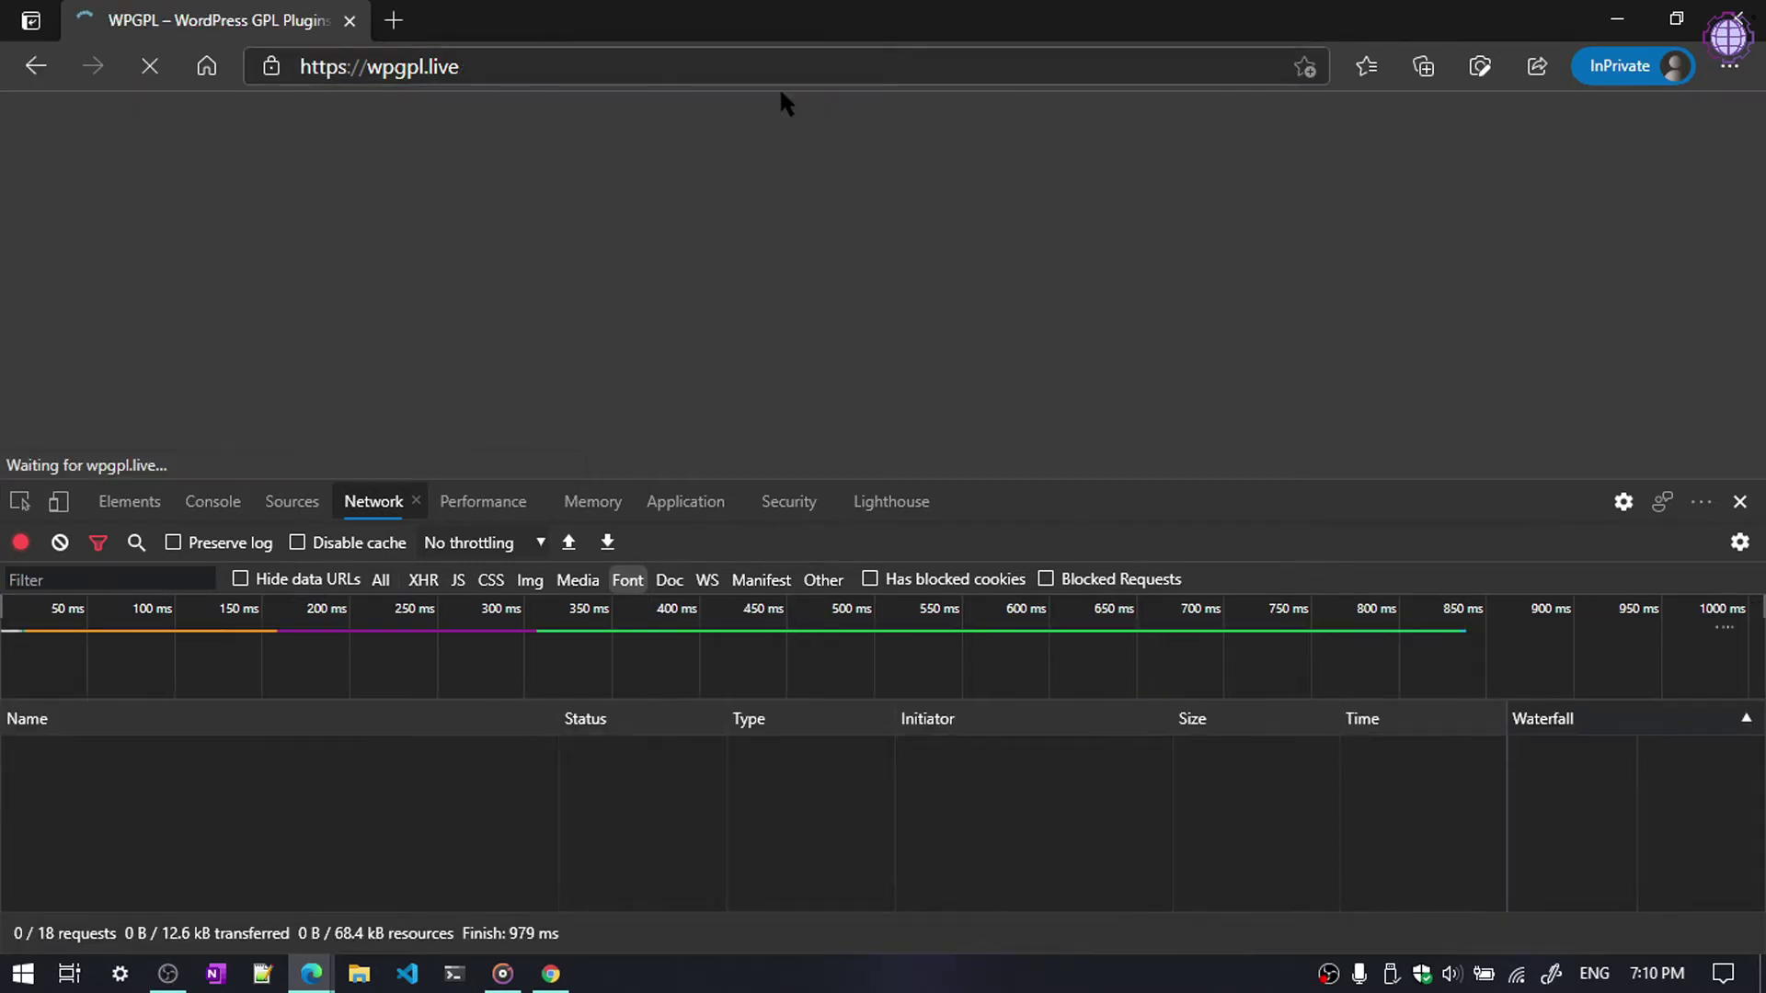
scroll(716, 302, down, 1)
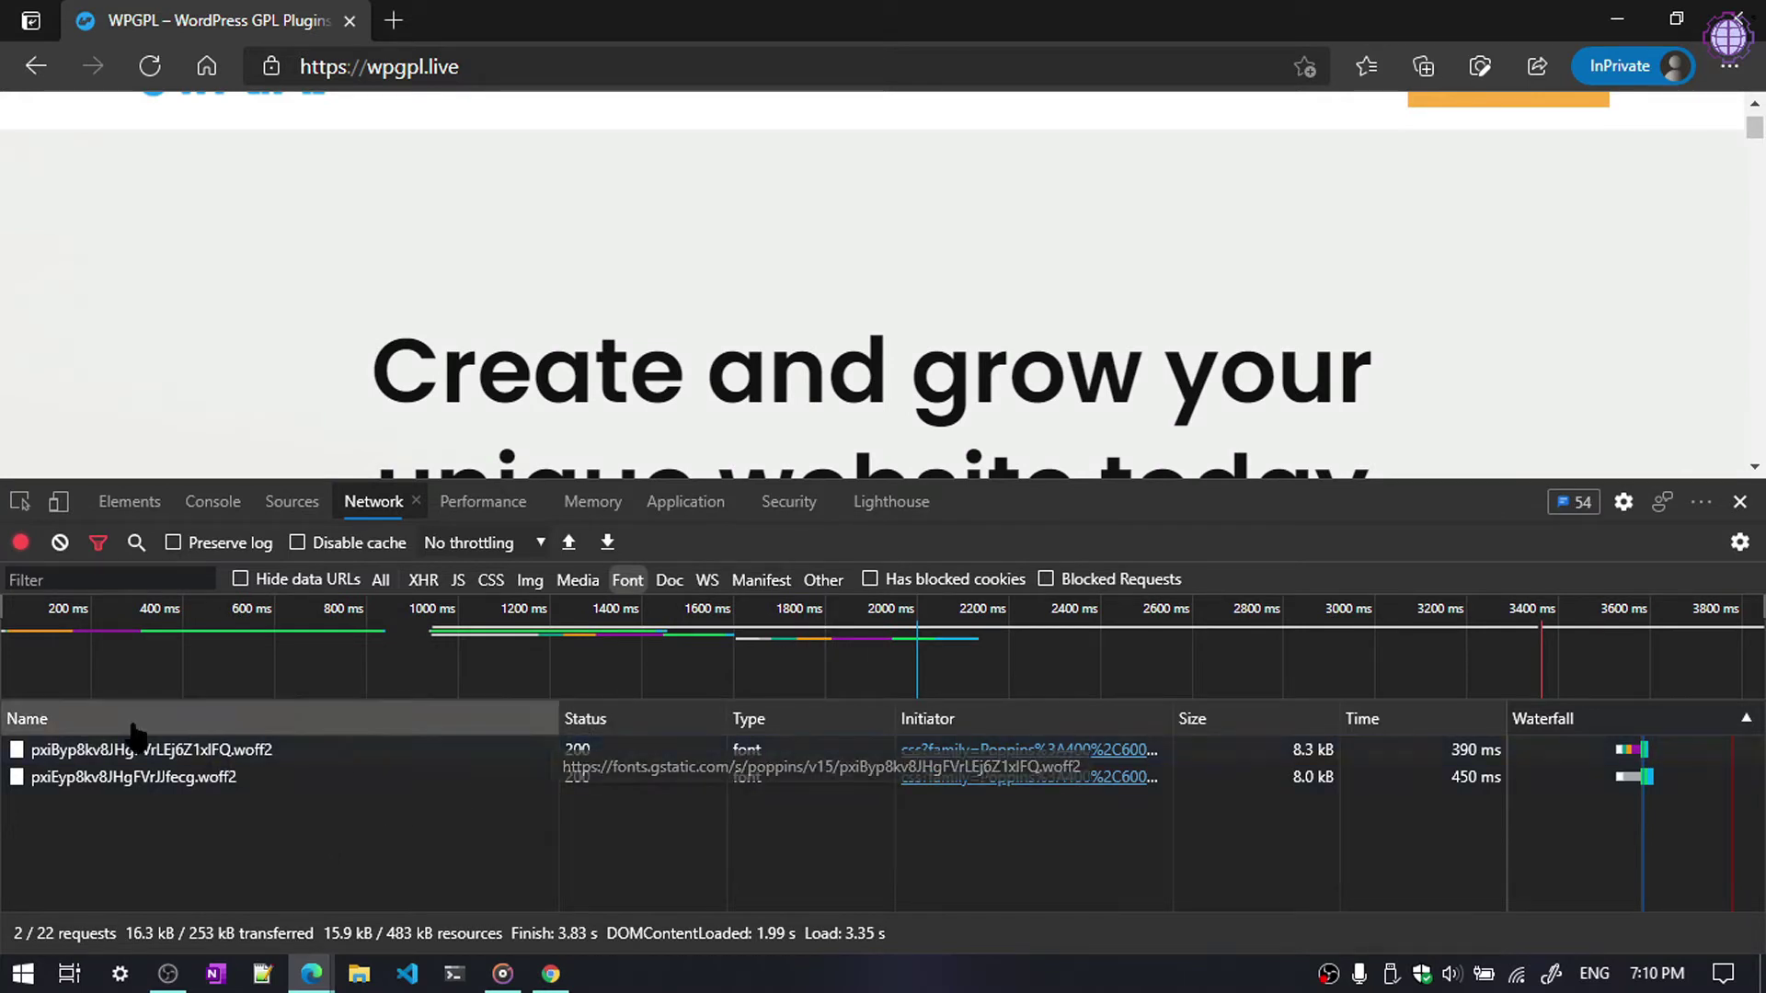
right_click(237, 765)
mouse_move(359, 481)
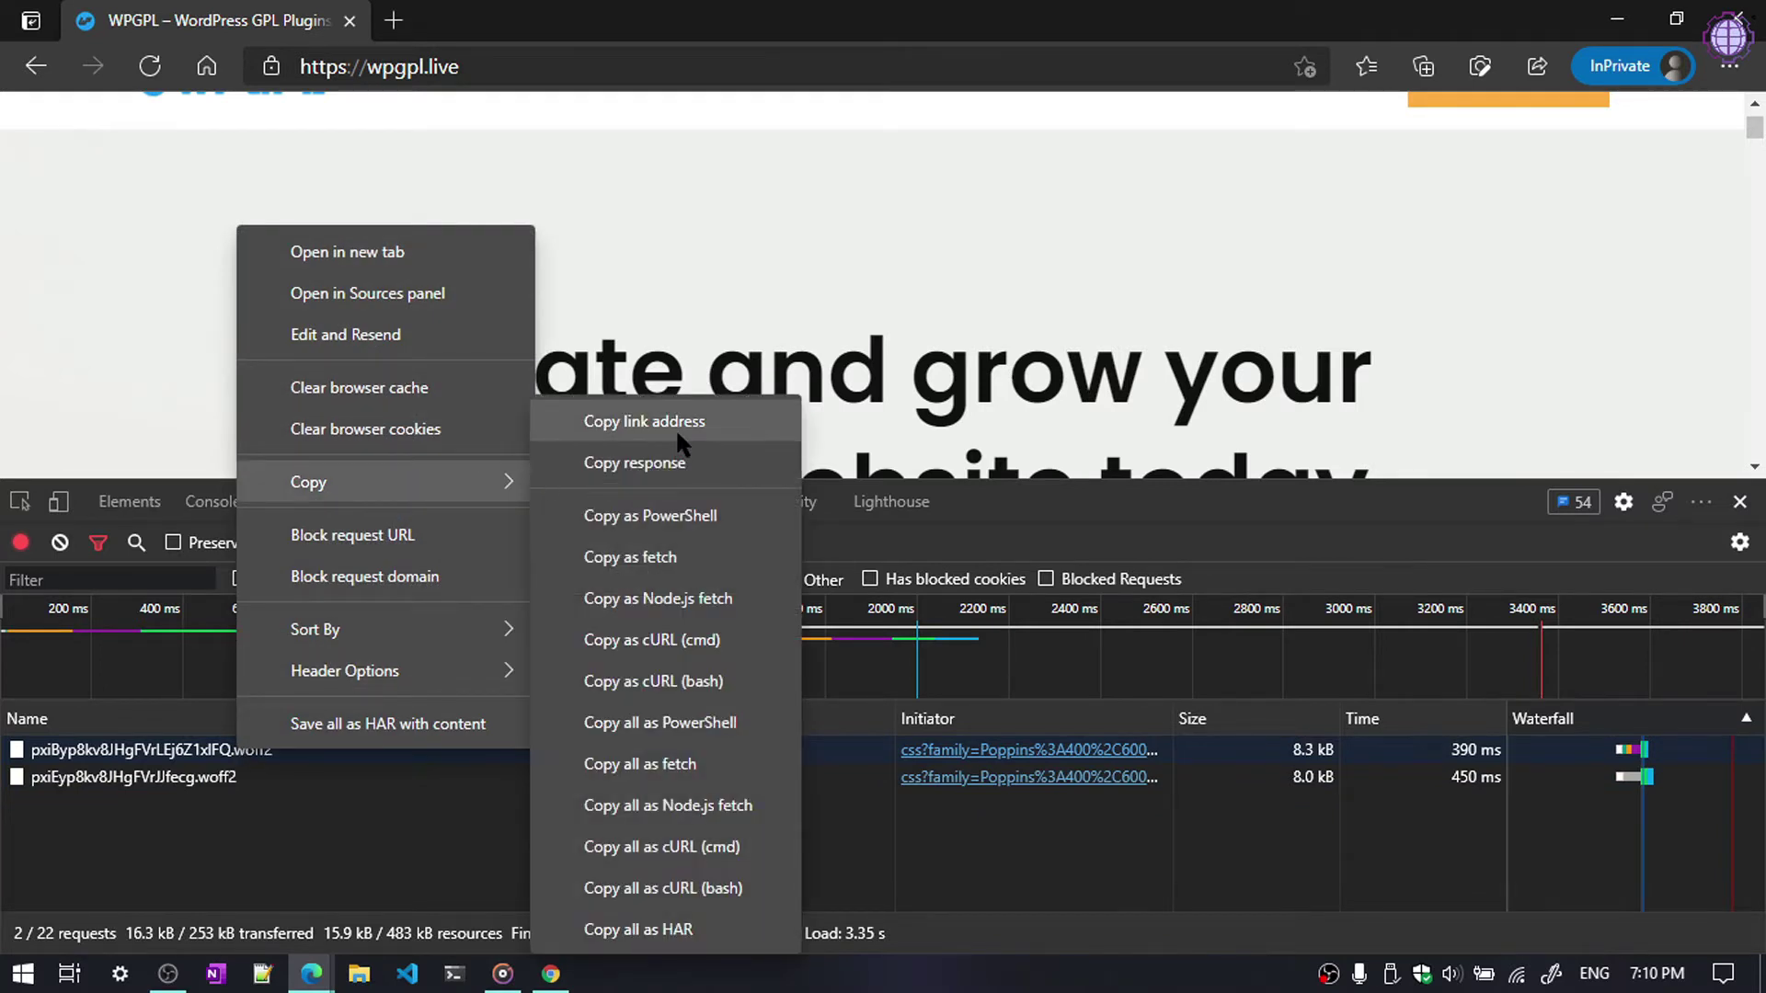
click(674, 429)
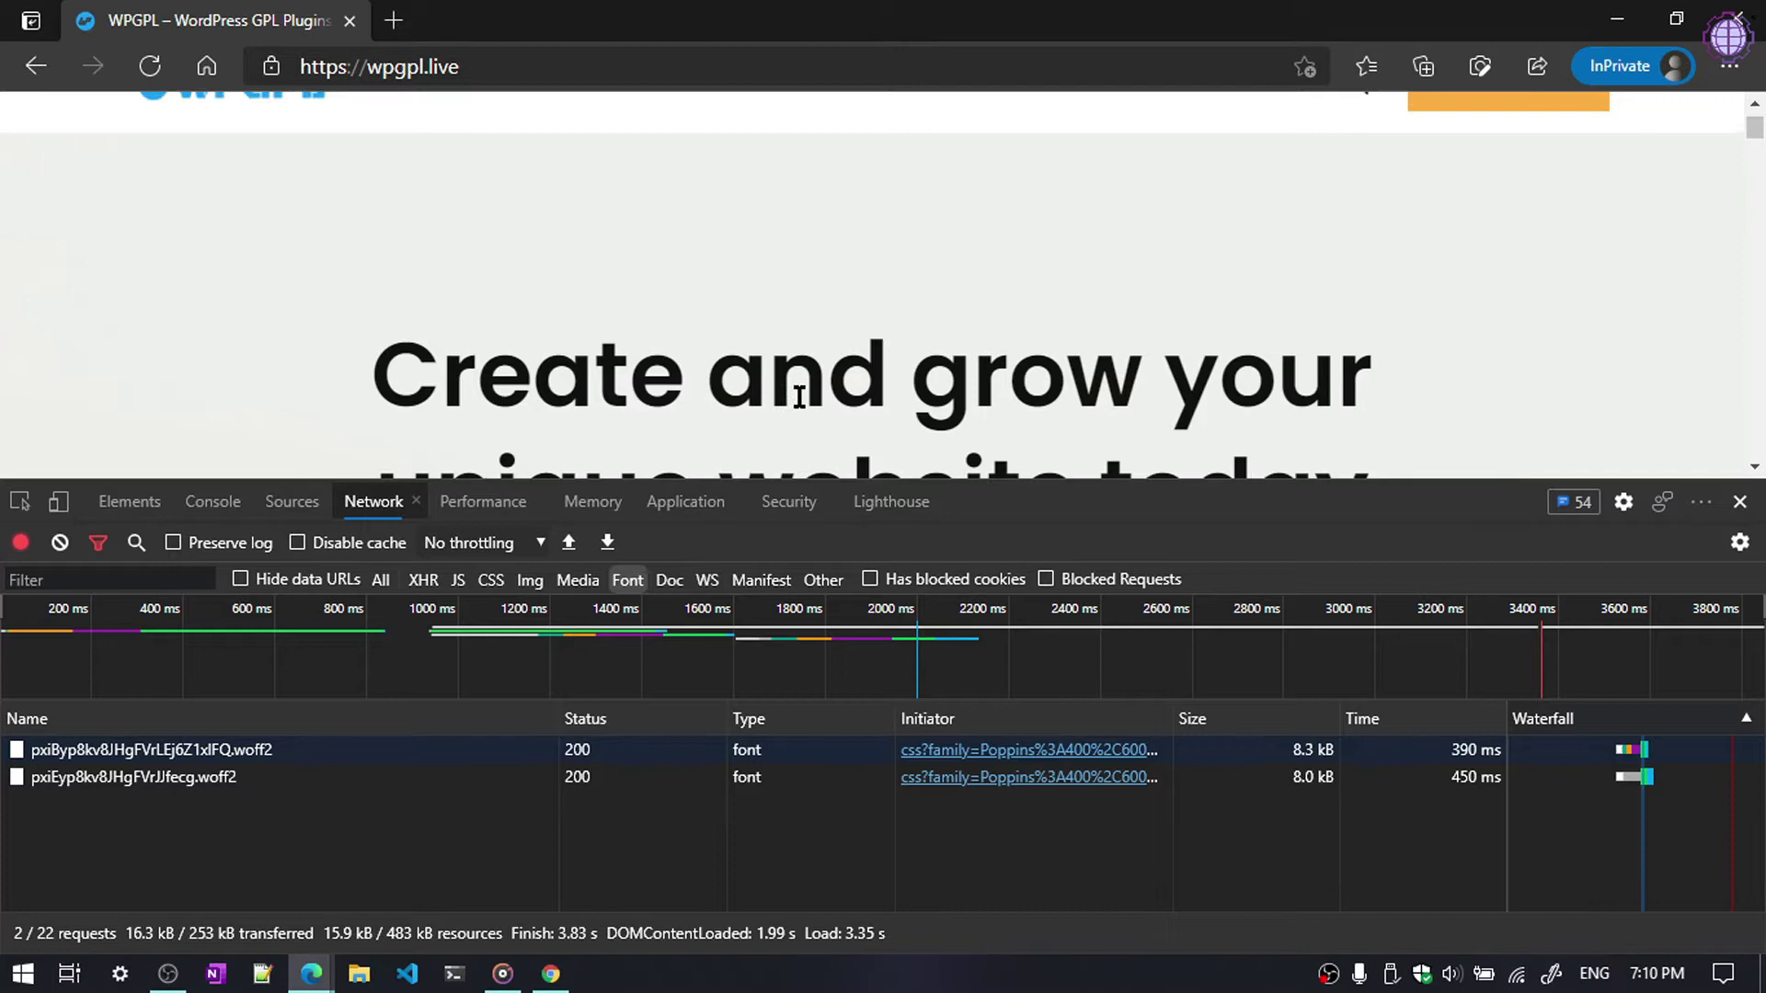
scroll(1152, 272, up, 1)
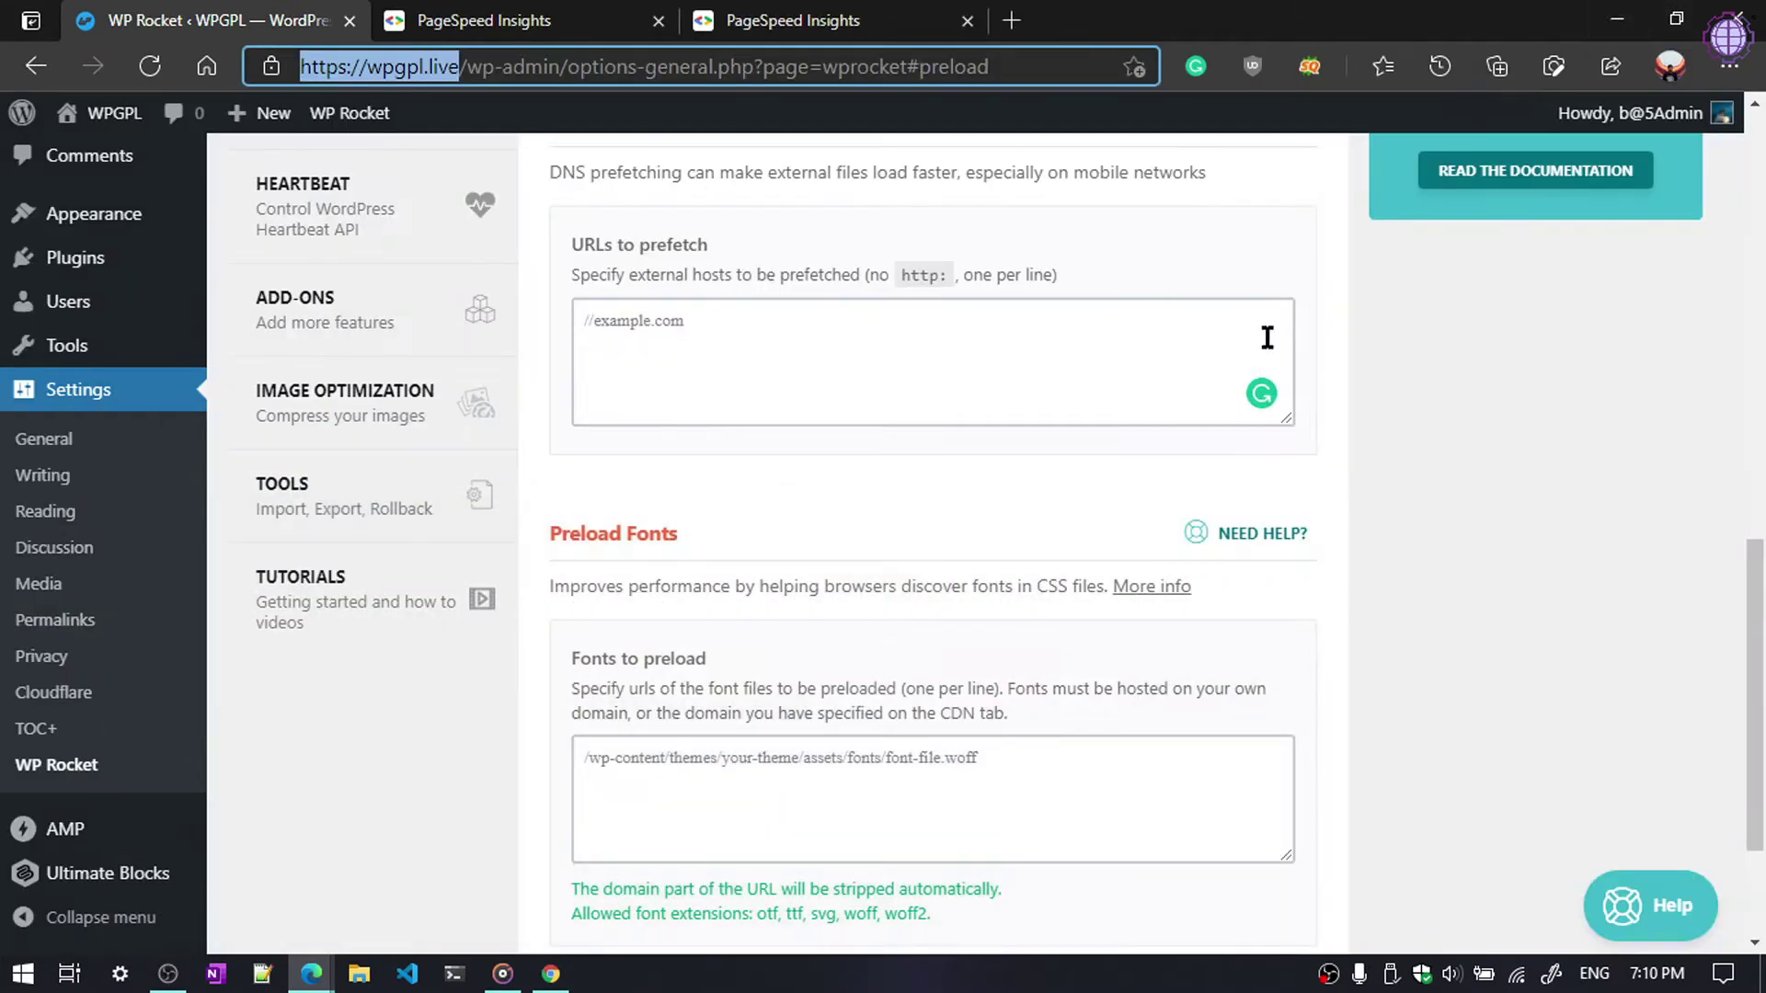
Paste the copied font URL into URLs to prefetch and save the preload settings.
click(681, 332)
key(ctrl+v)
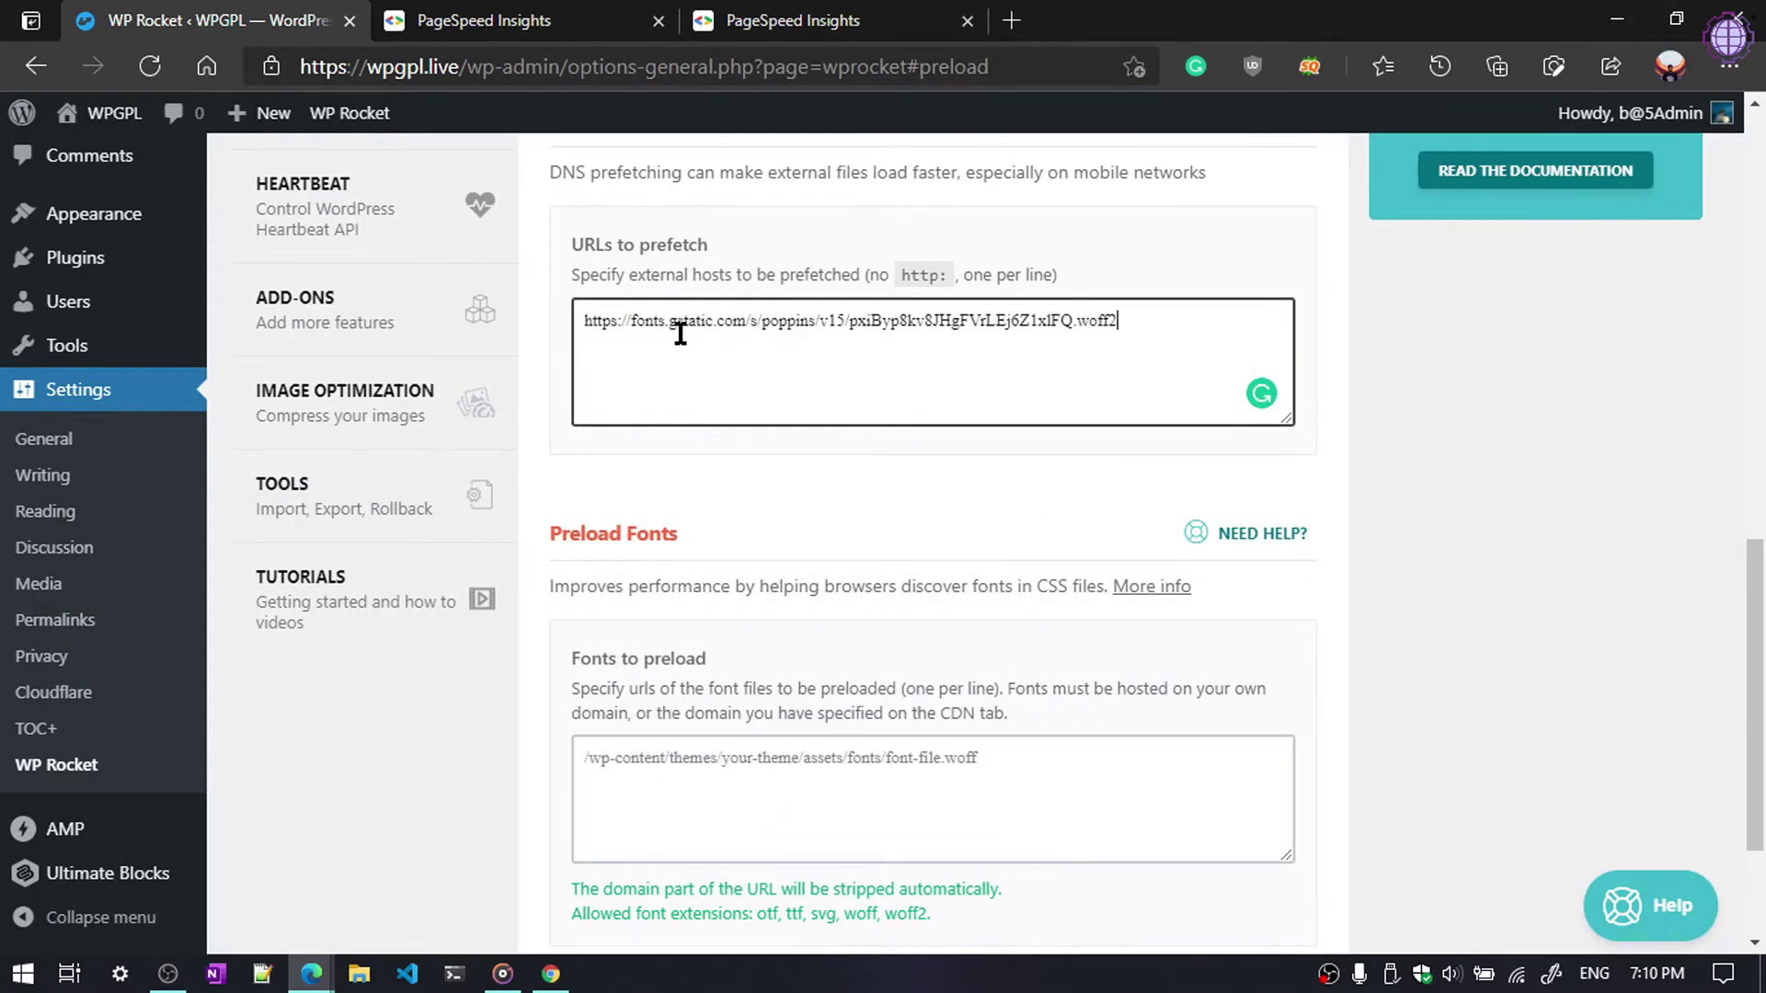
scroll(919, 427, down, 2)
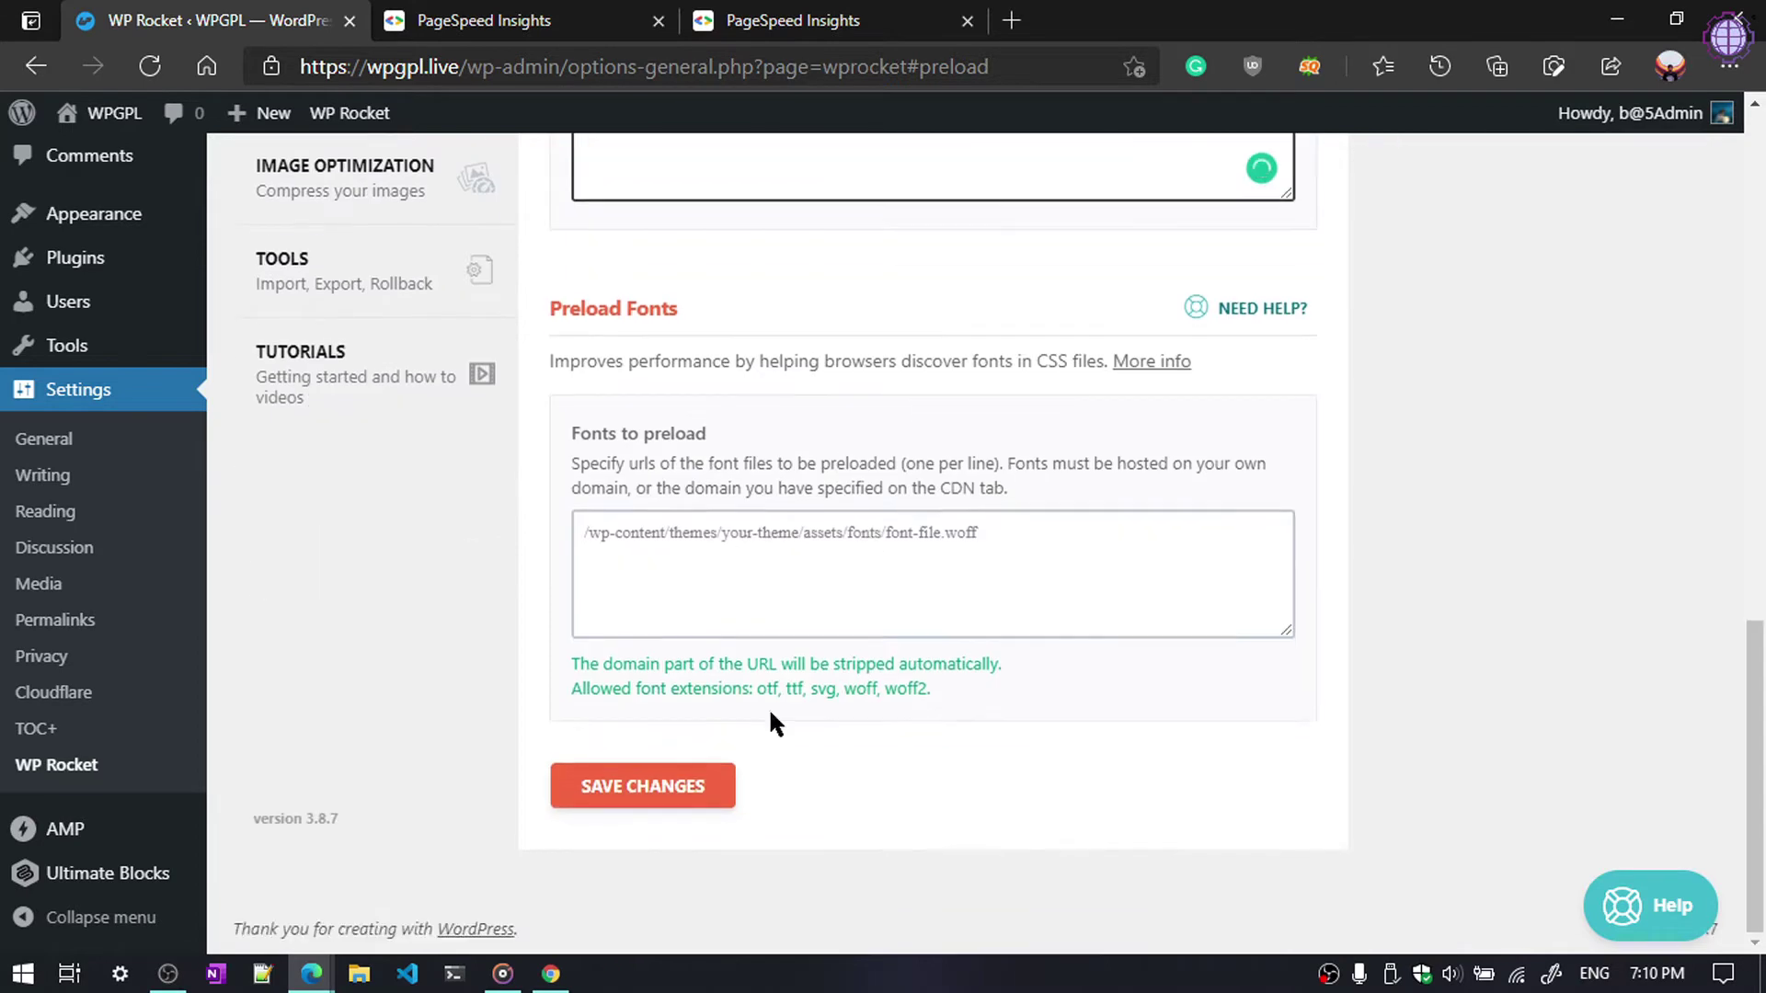
click(663, 808)
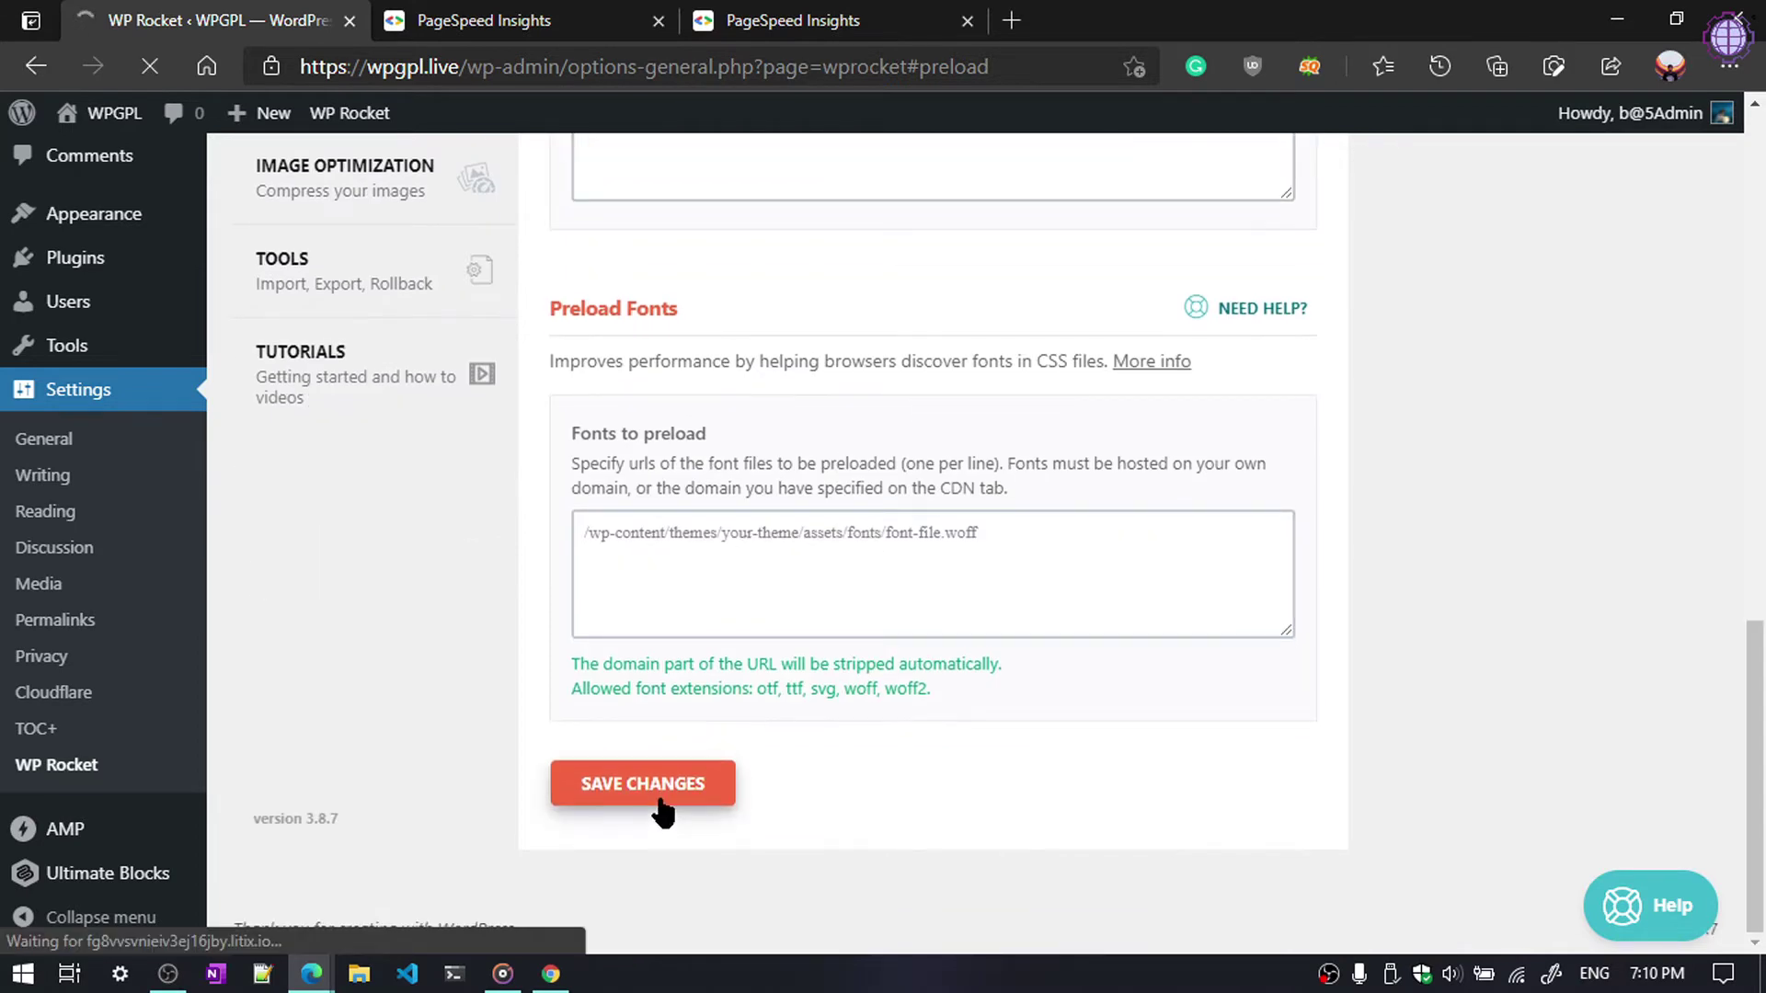
scroll(866, 793, up, 2)
scroll(866, 793, up, 1)
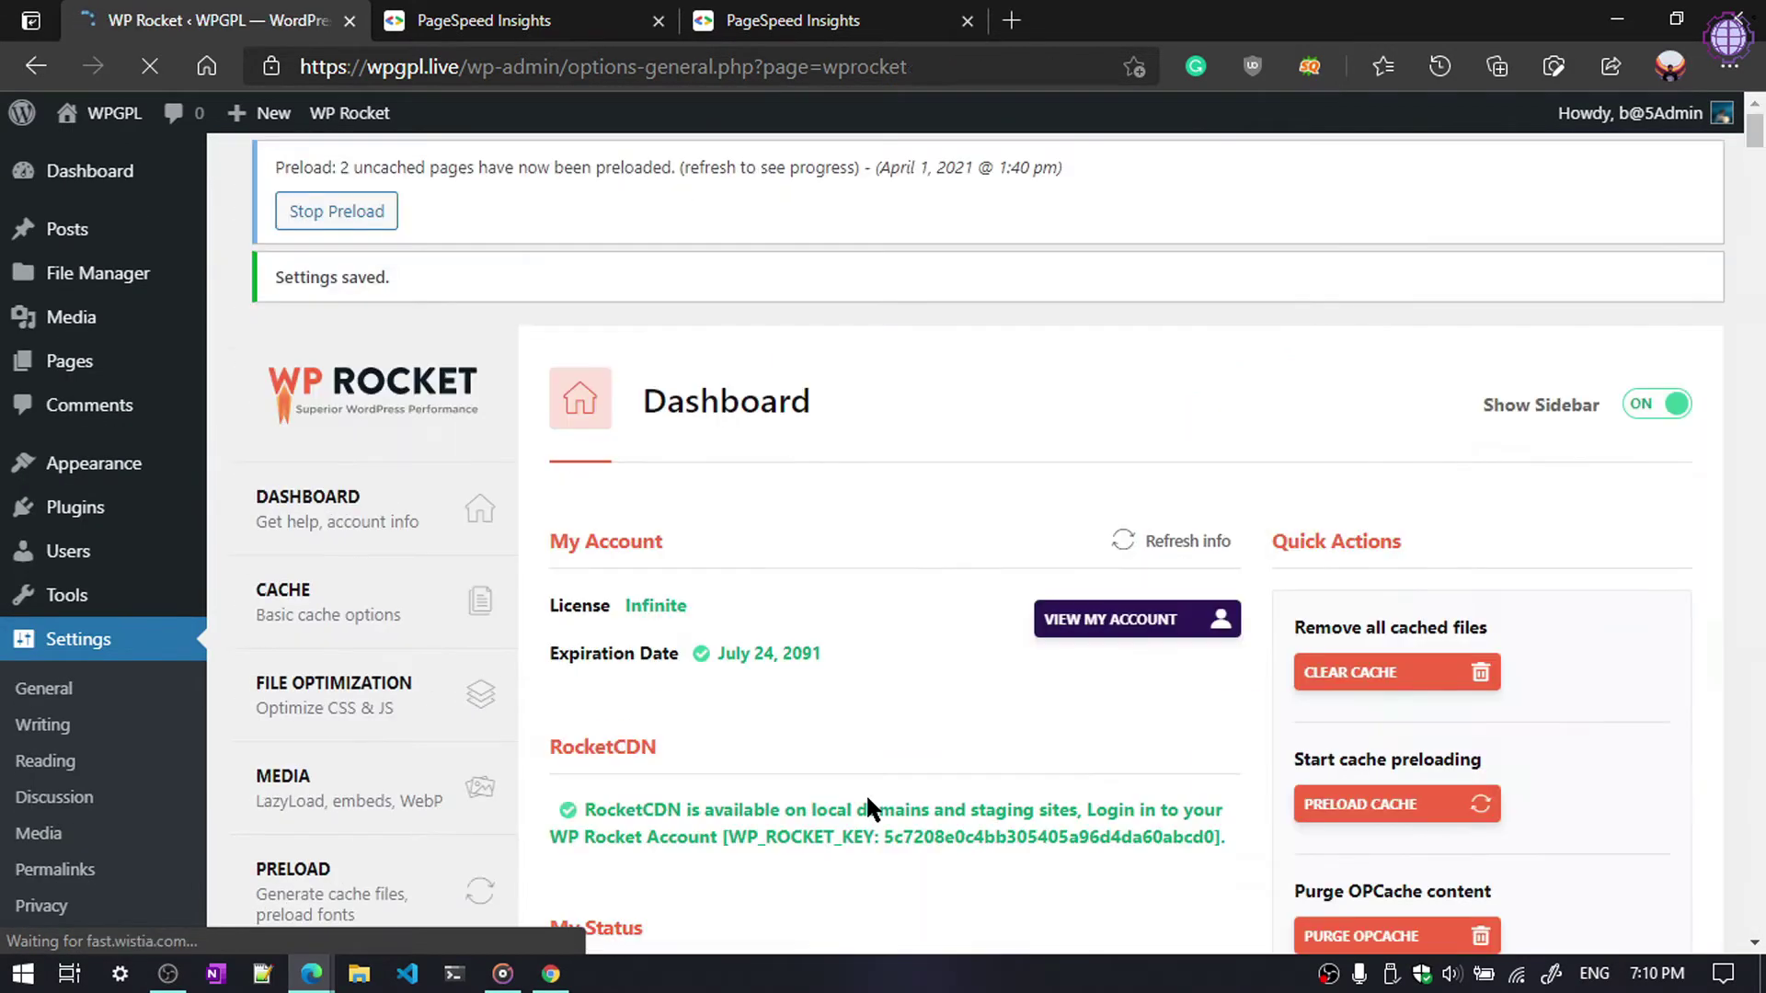
scroll(865, 794, down, 1)
scroll(788, 708, down, 3)
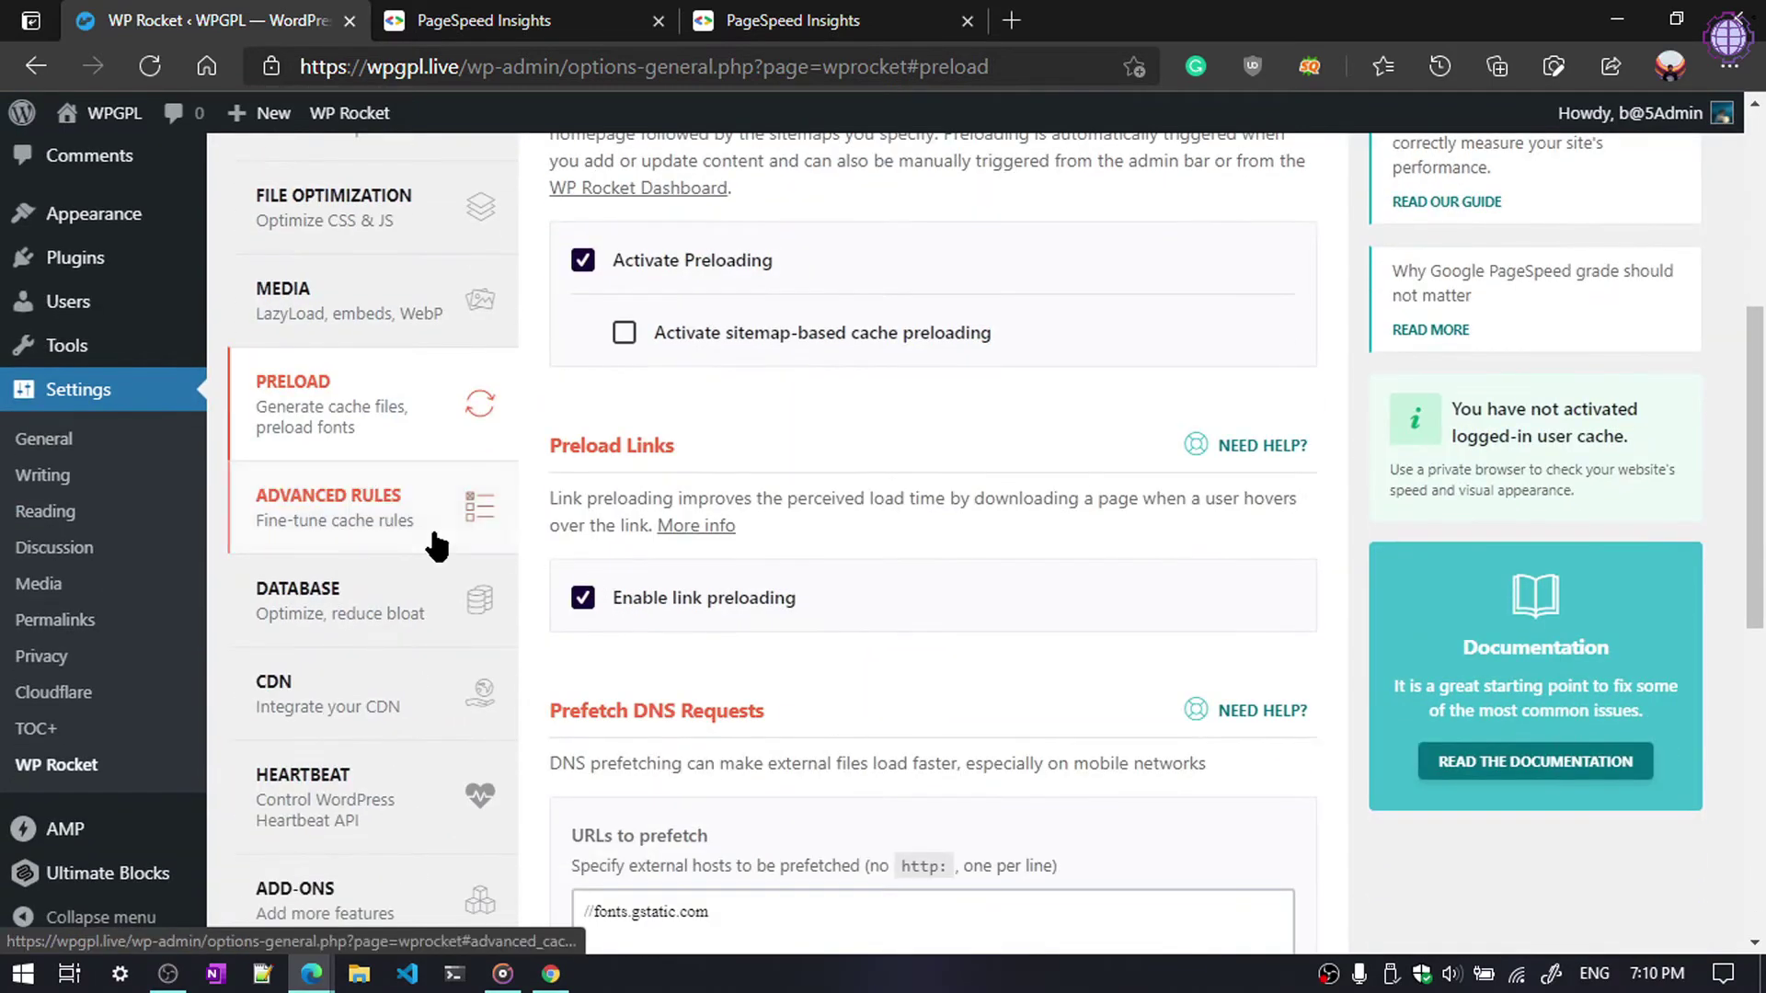
Review the Never Cache URLs, cookies, user agents and Always Purge URLs fields, leaving them empty.
click(362, 505)
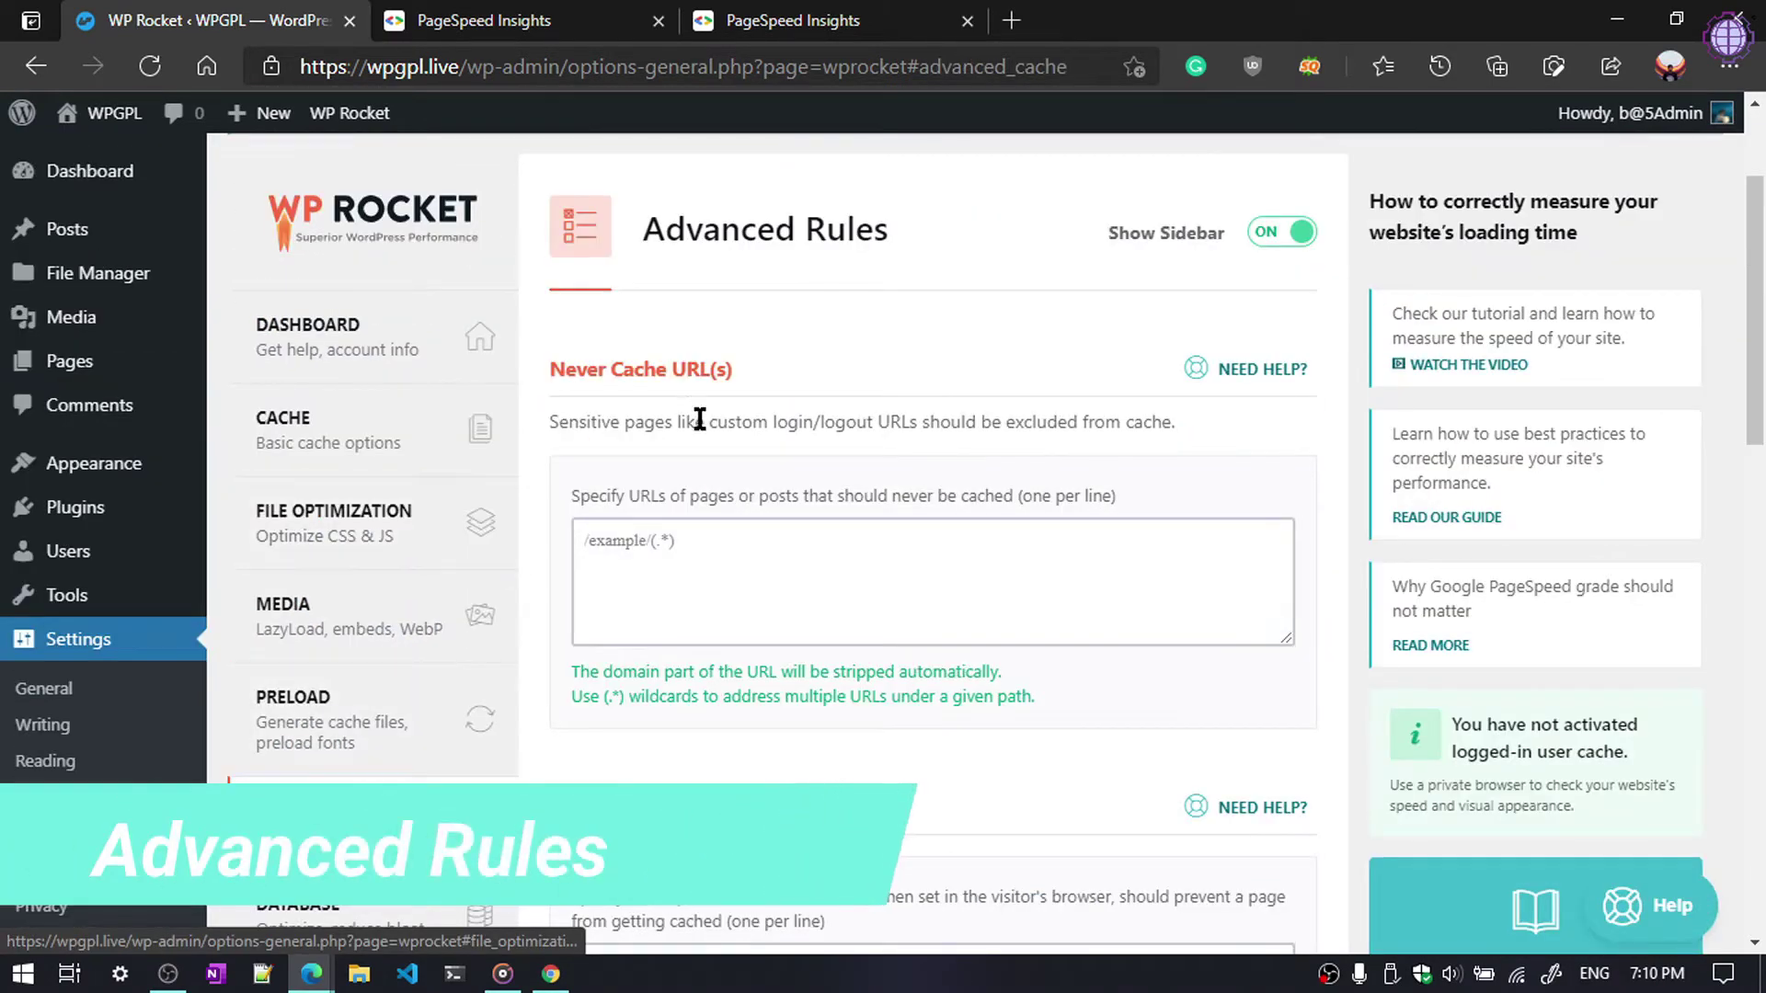
scroll(677, 503, down, 1)
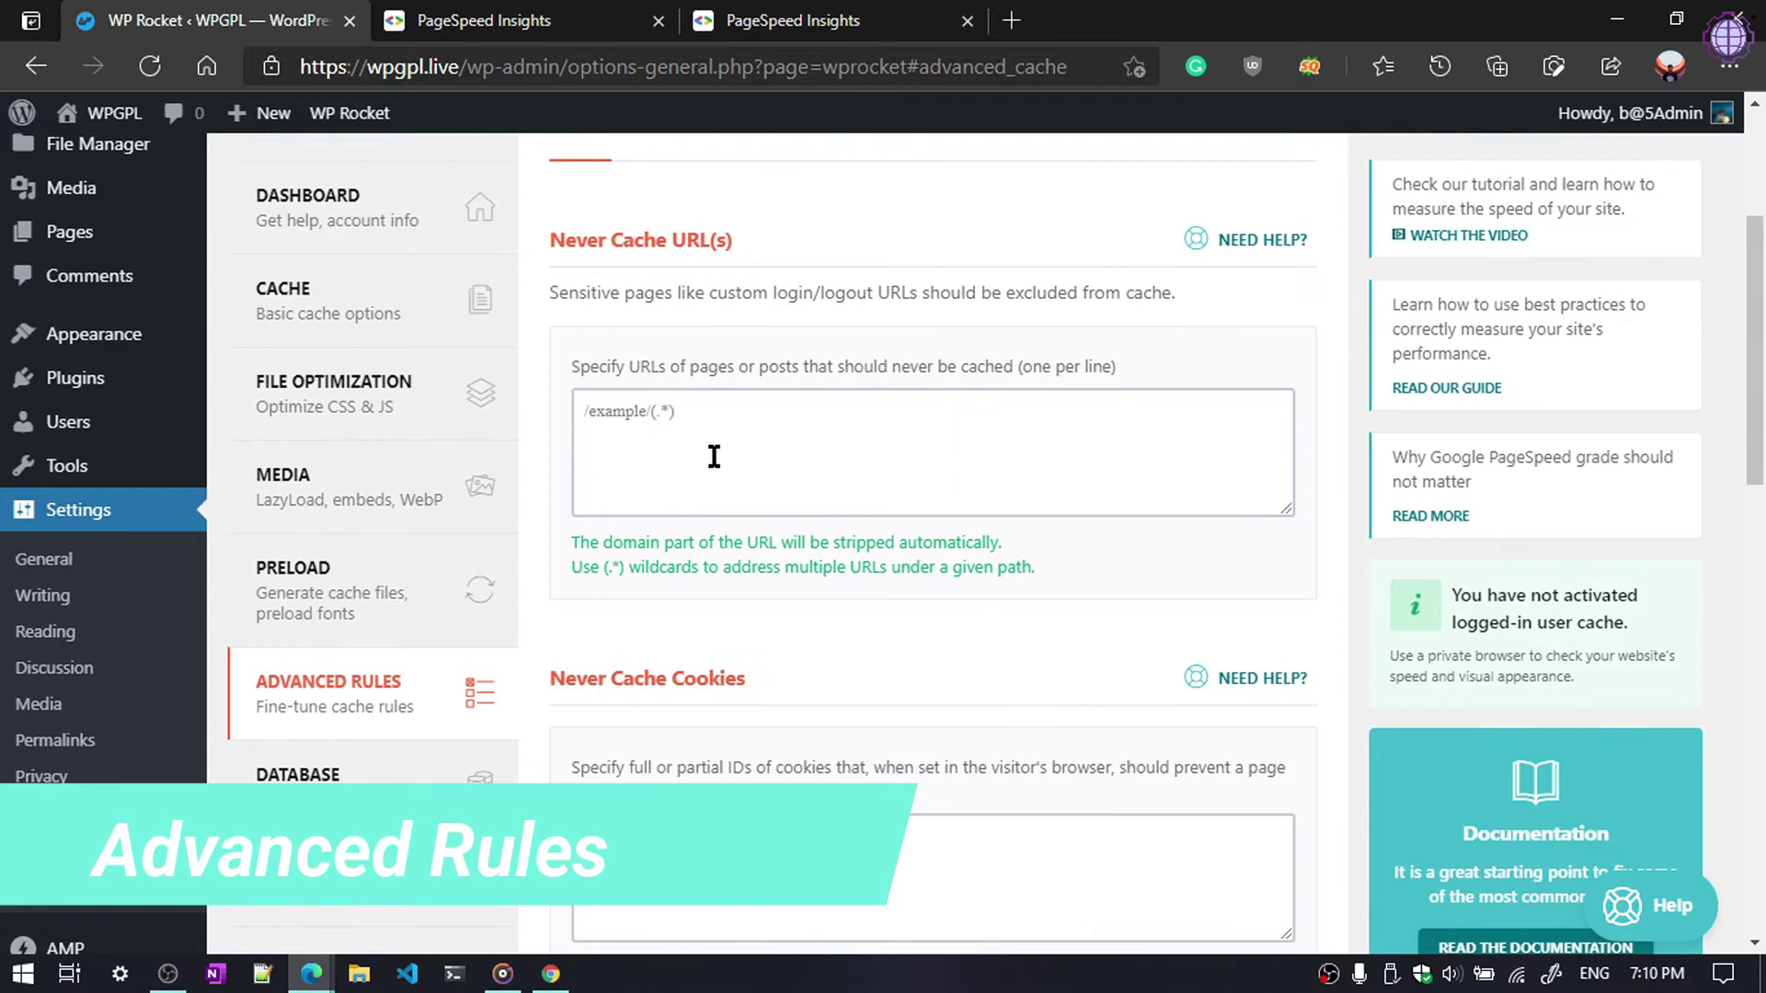
click(615, 434)
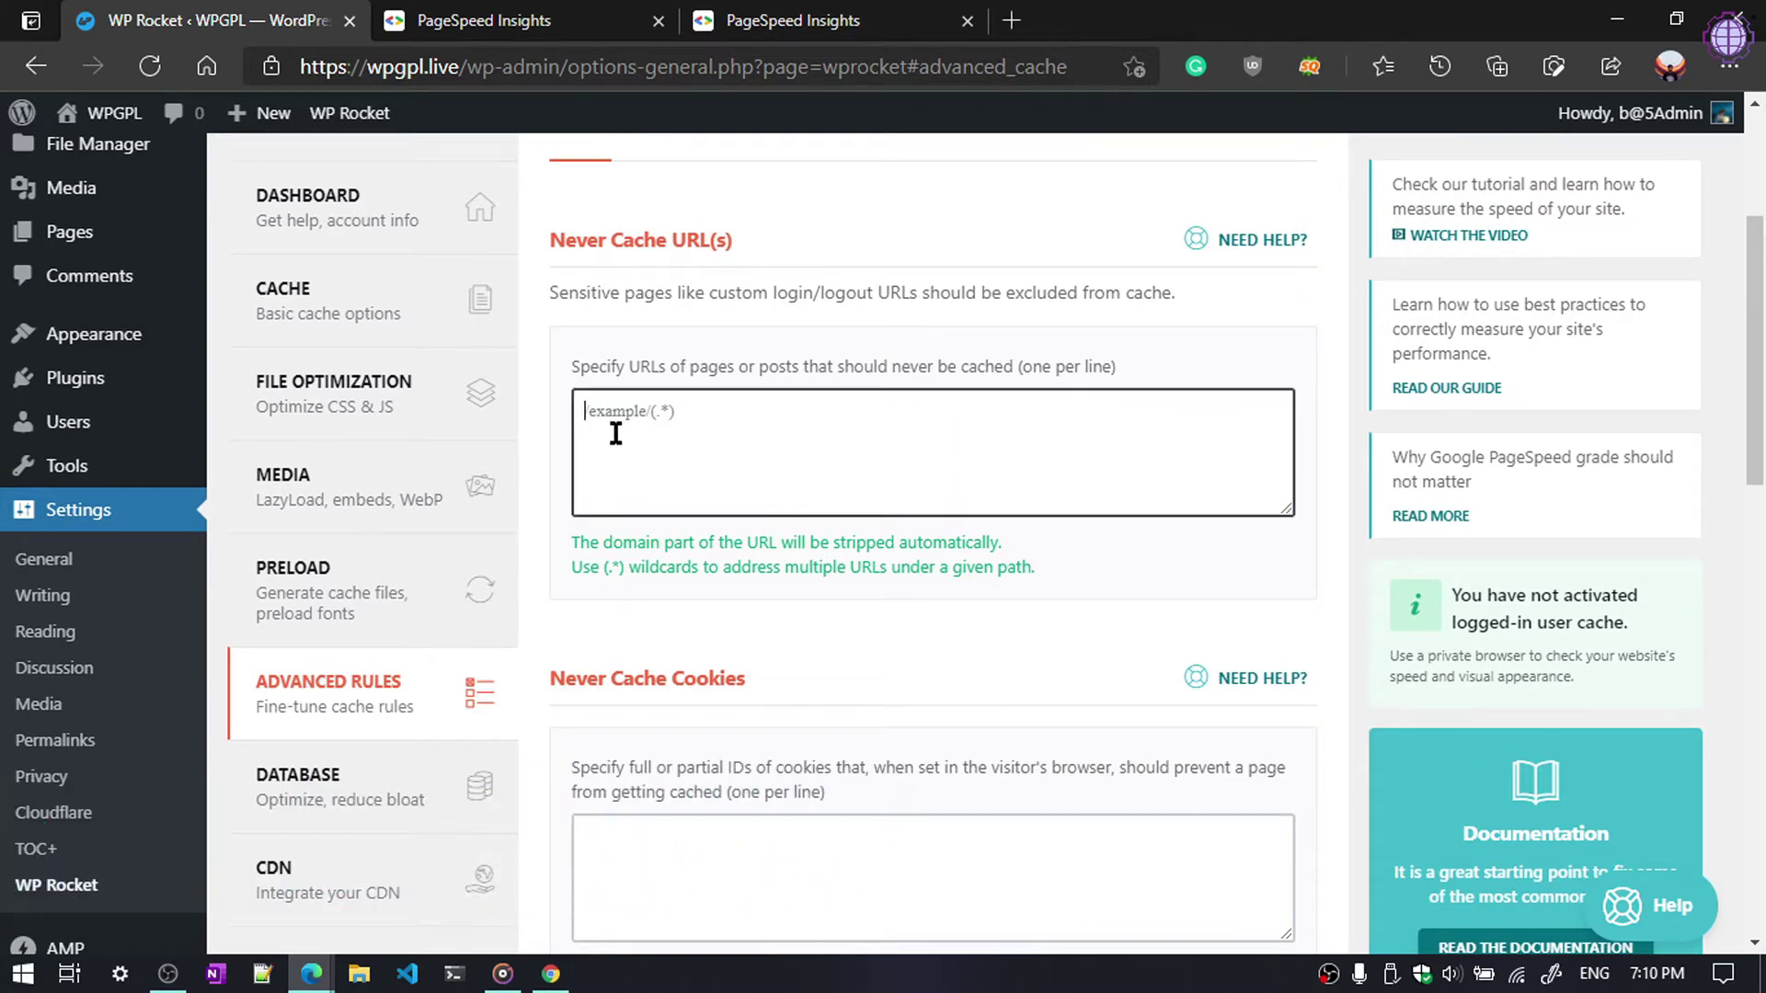
scroll(669, 428, down, 1)
scroll(669, 428, down, 2)
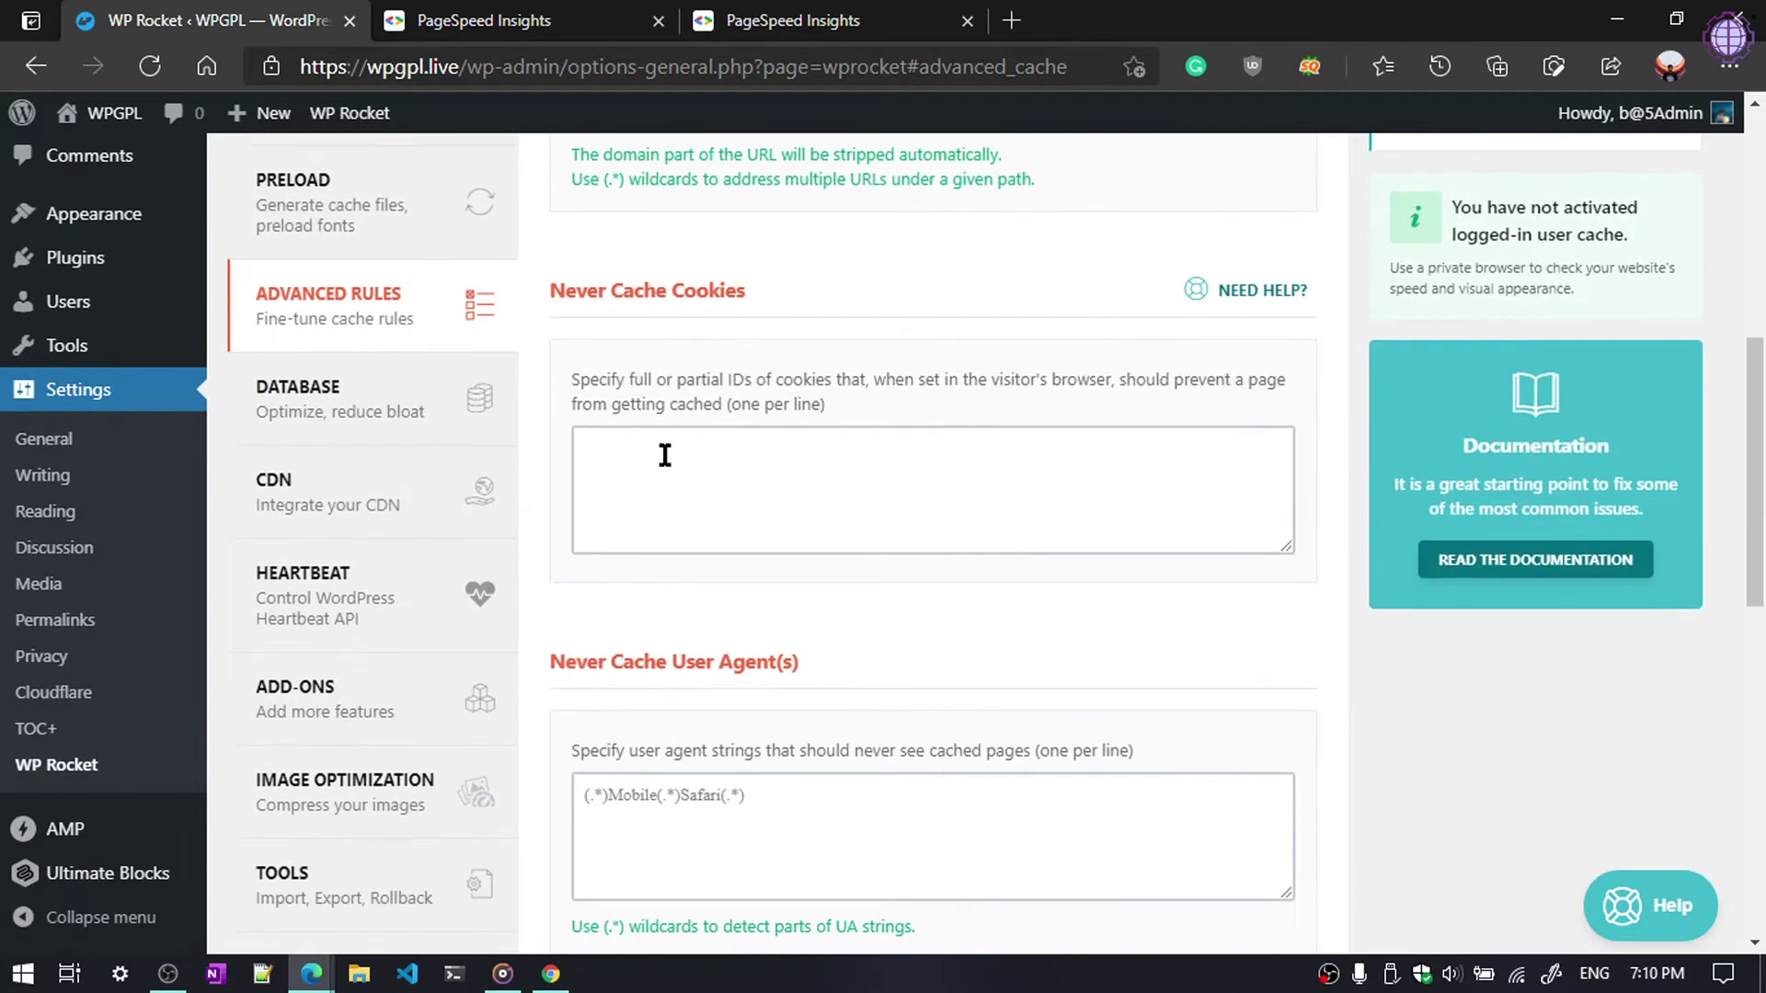
click(803, 460)
scroll(805, 534, down, 2)
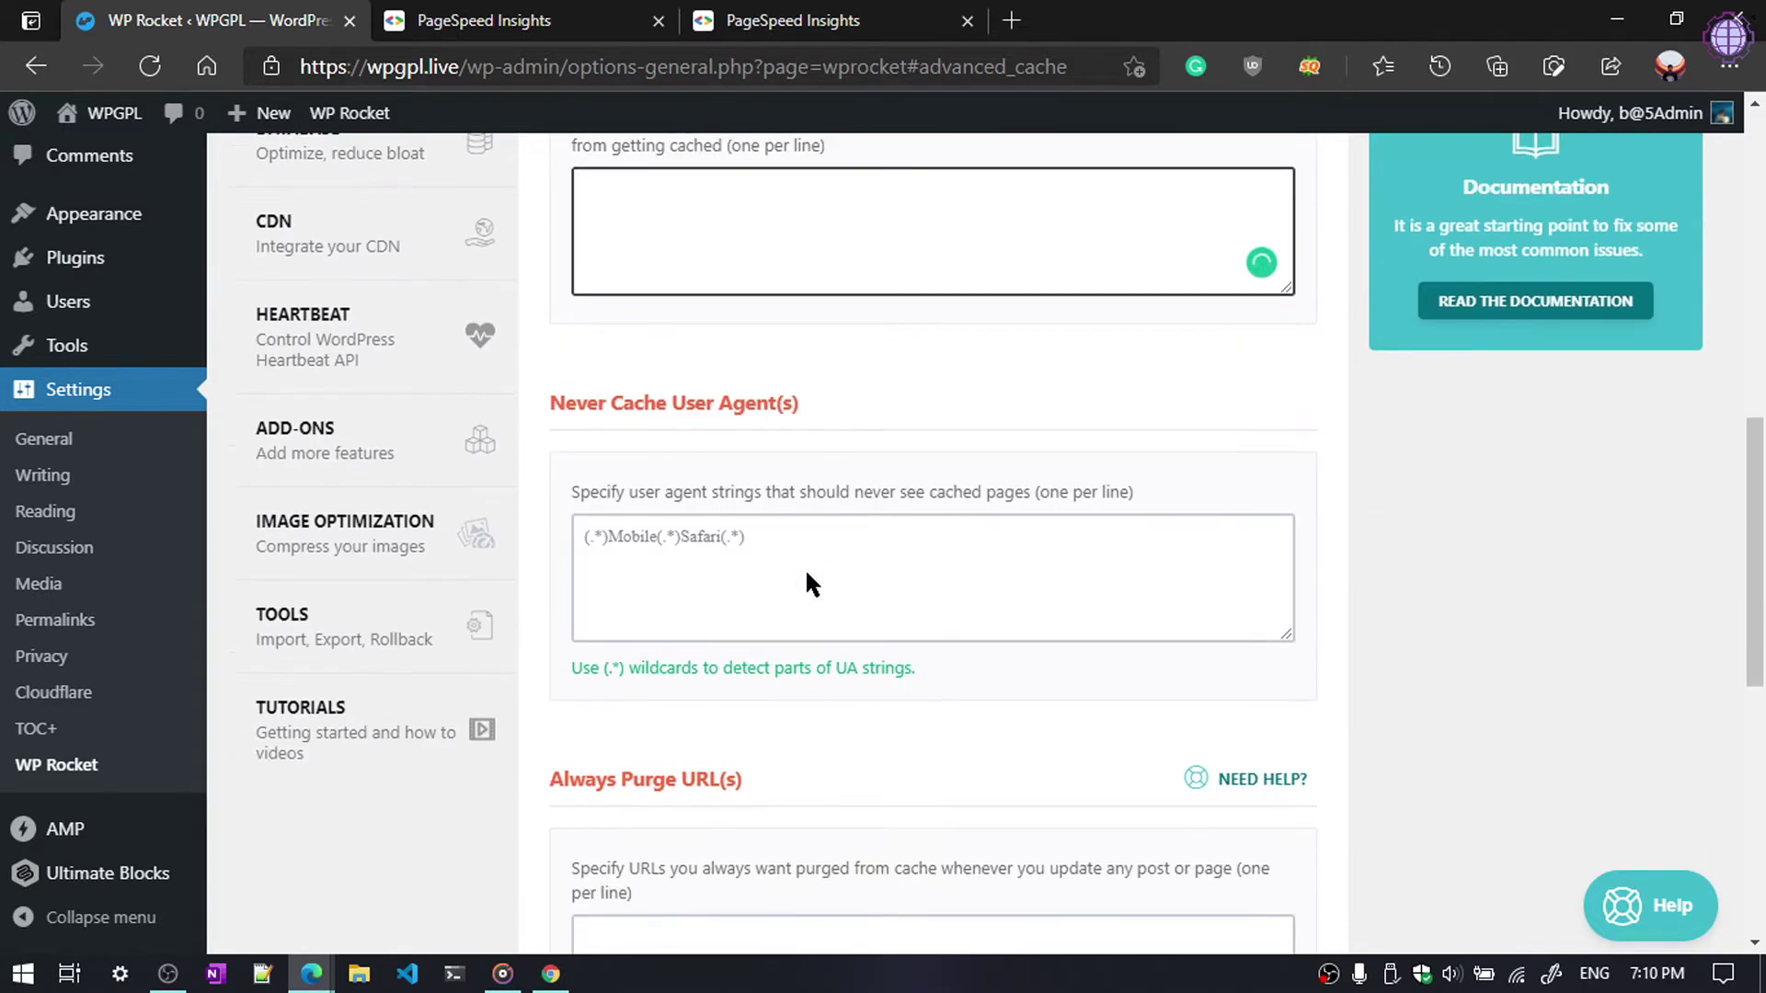
scroll(808, 580, down, 2)
click(698, 333)
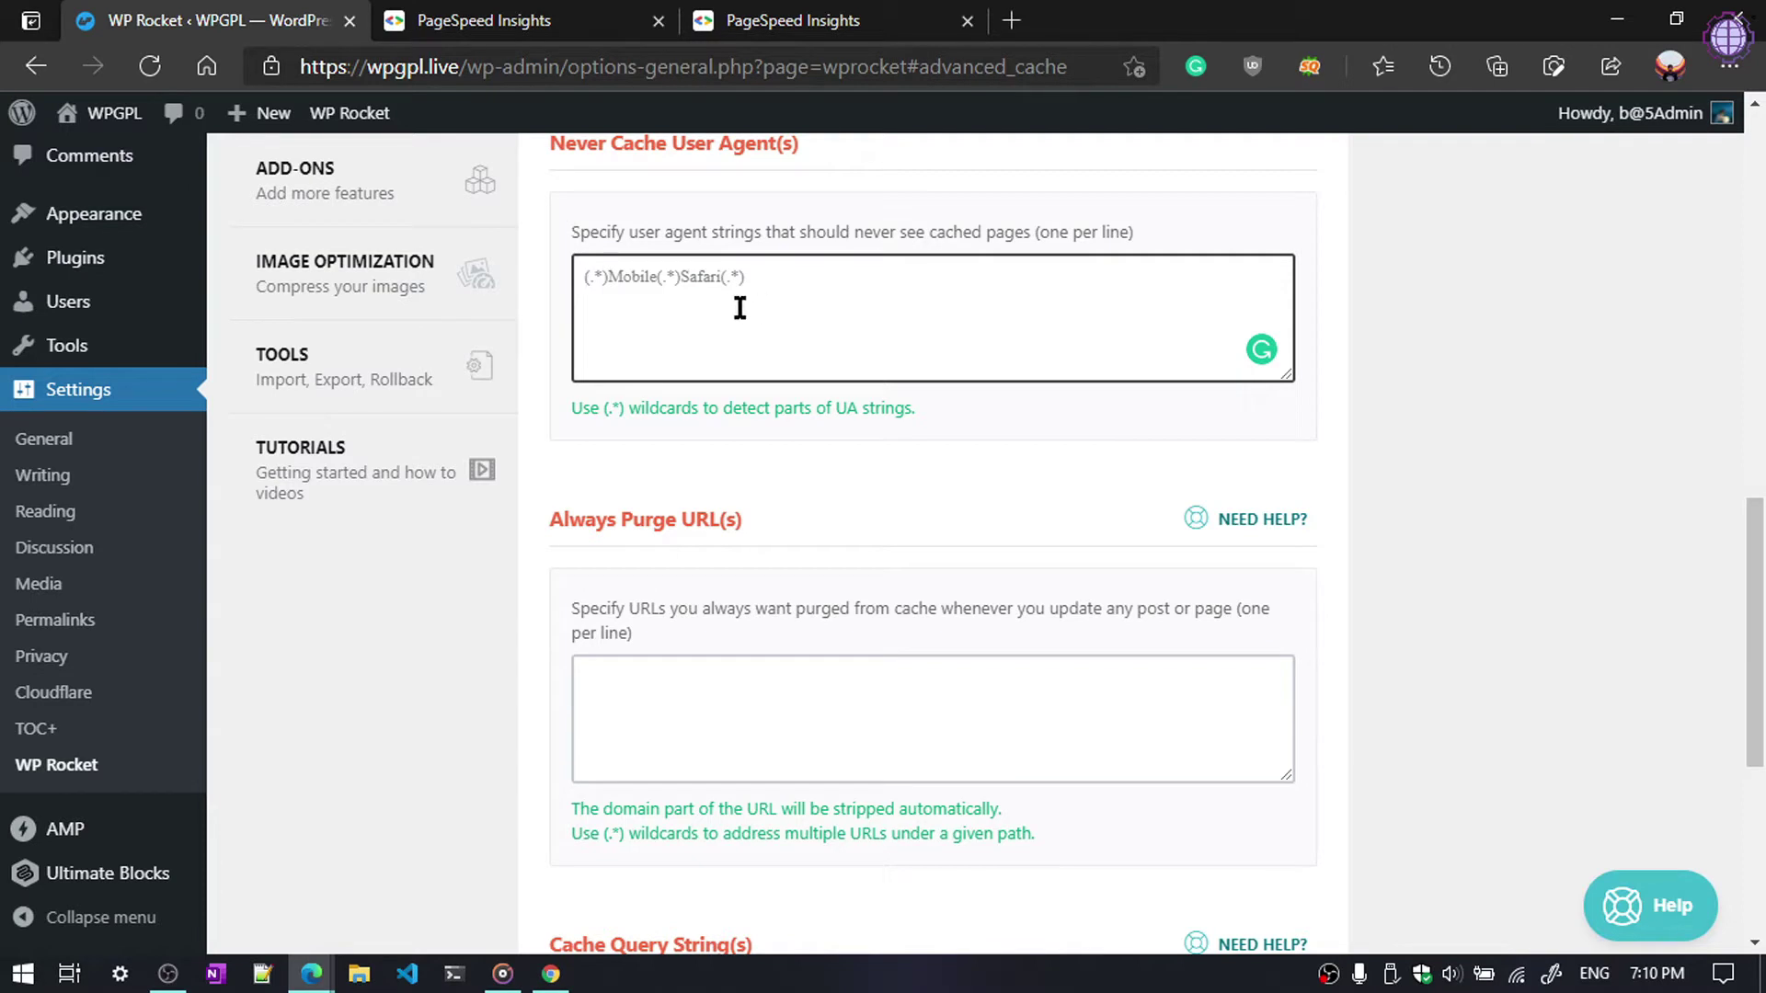
scroll(773, 525, down, 1)
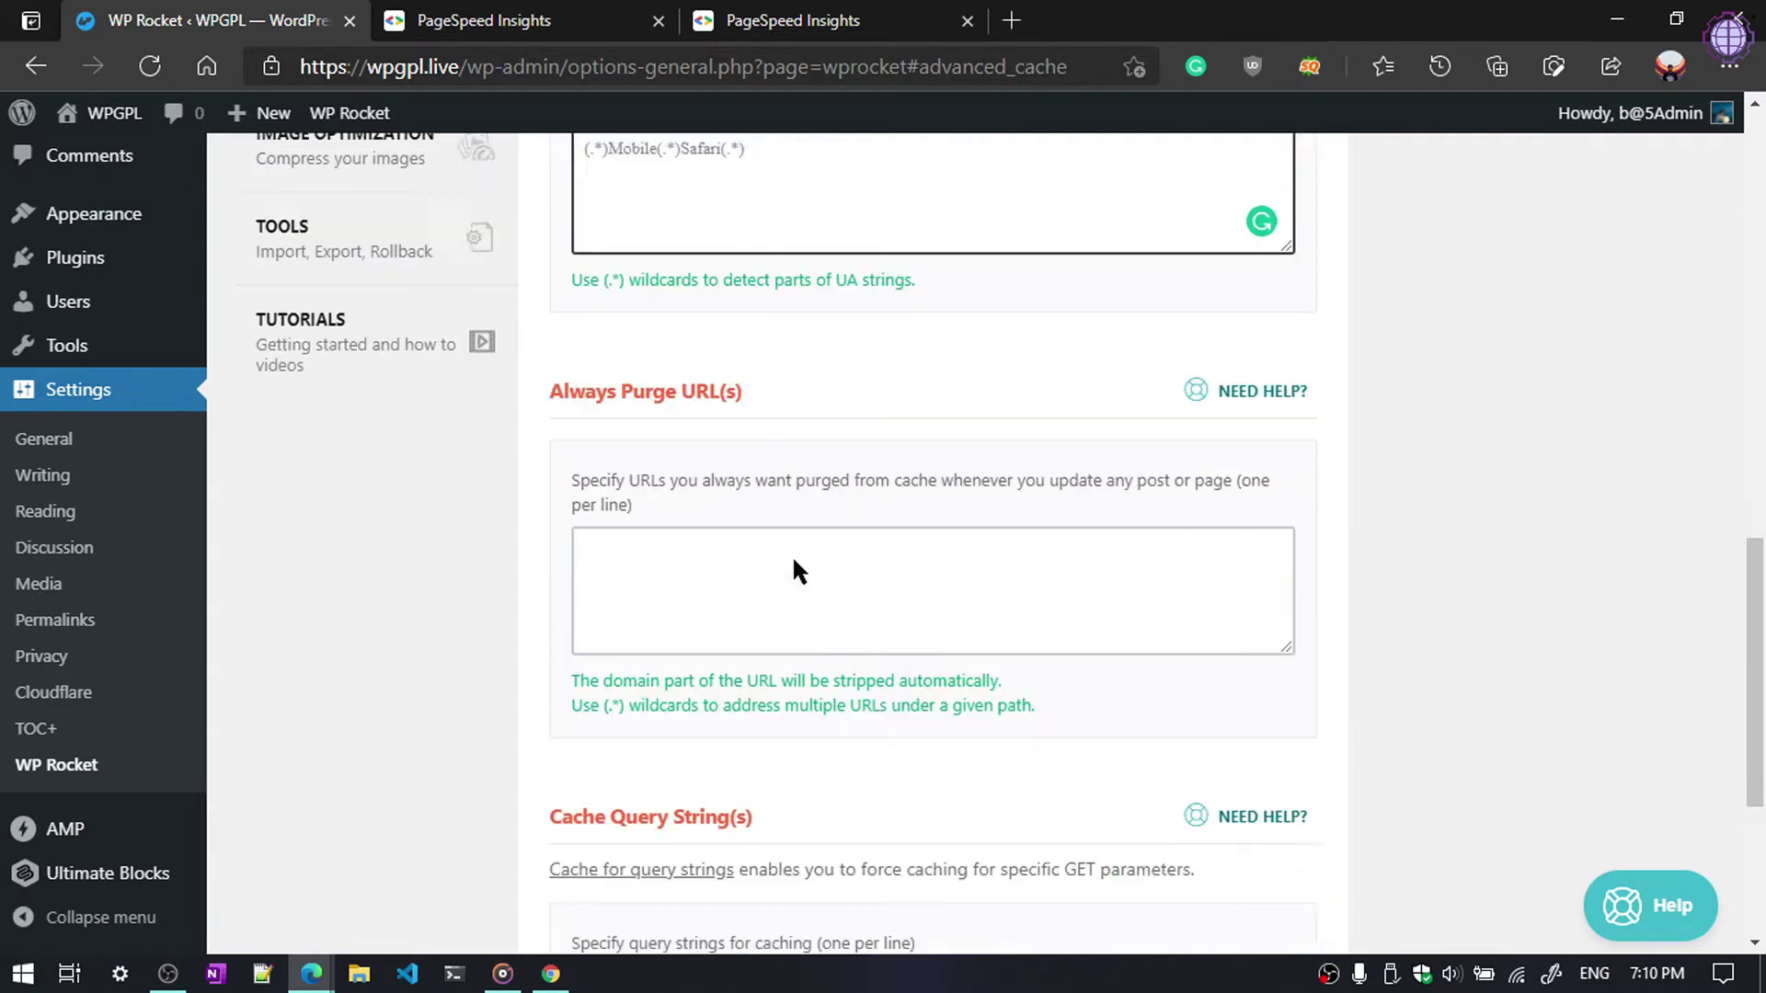
scroll(745, 414, down, 1)
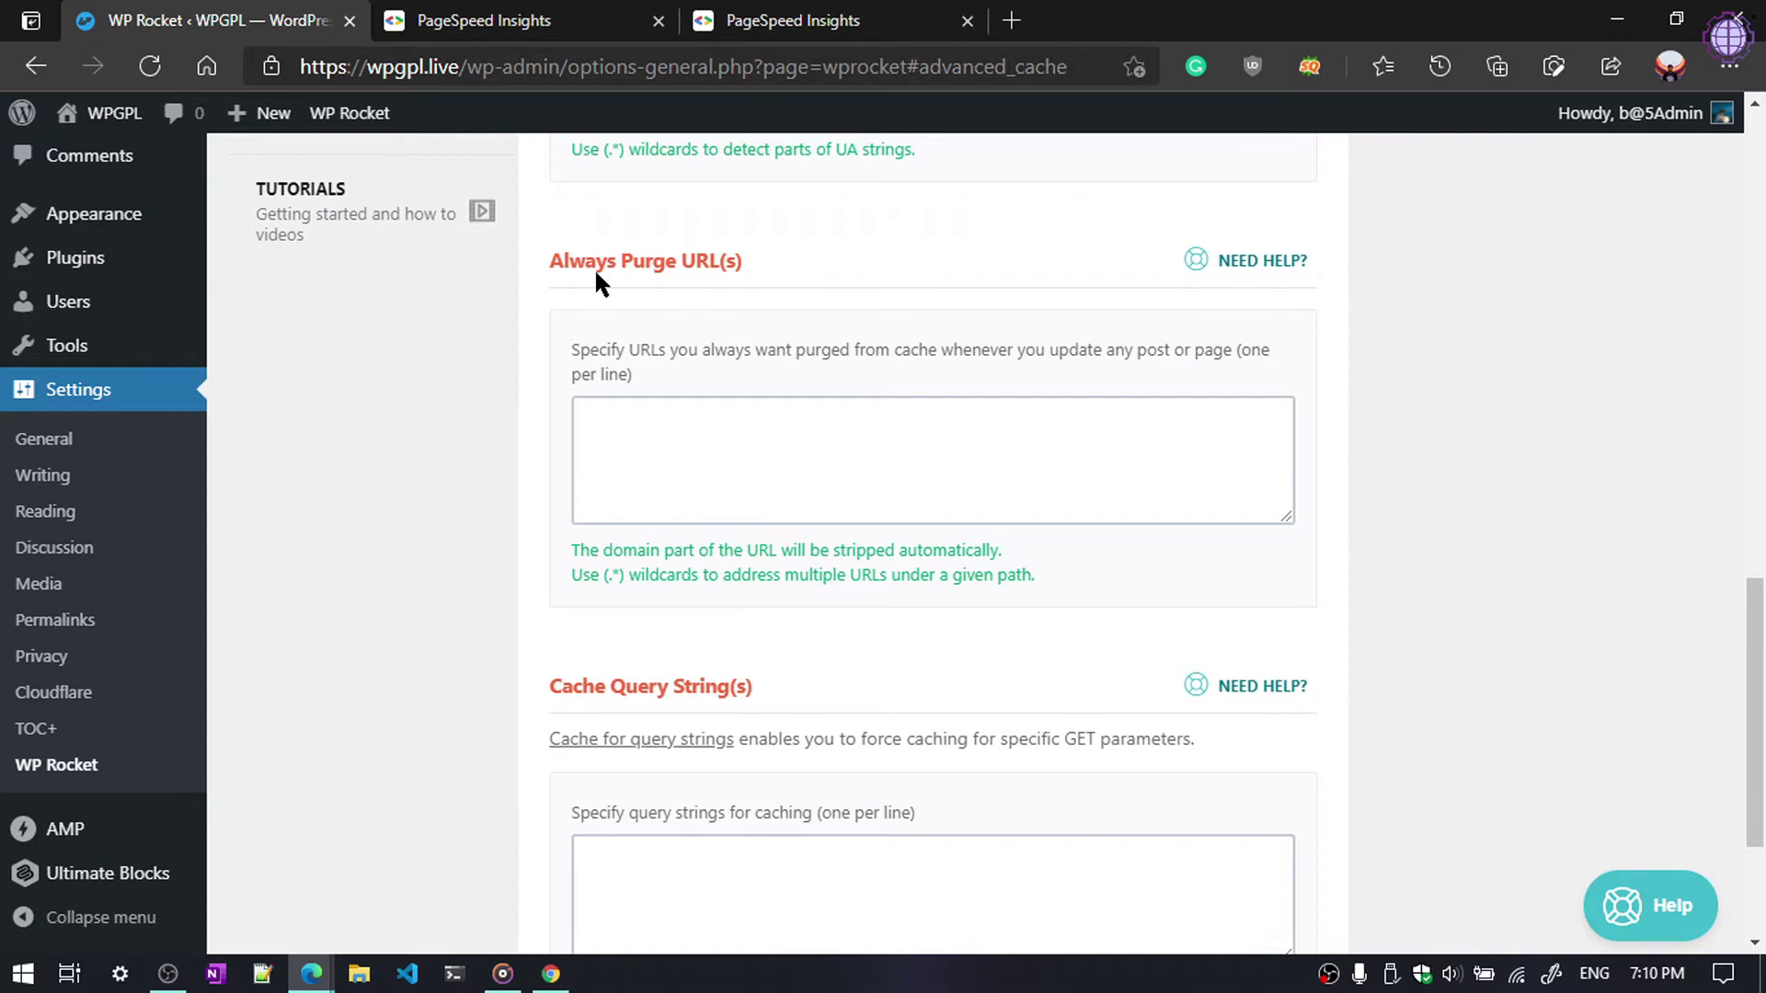
click(657, 419)
scroll(806, 662, down, 2)
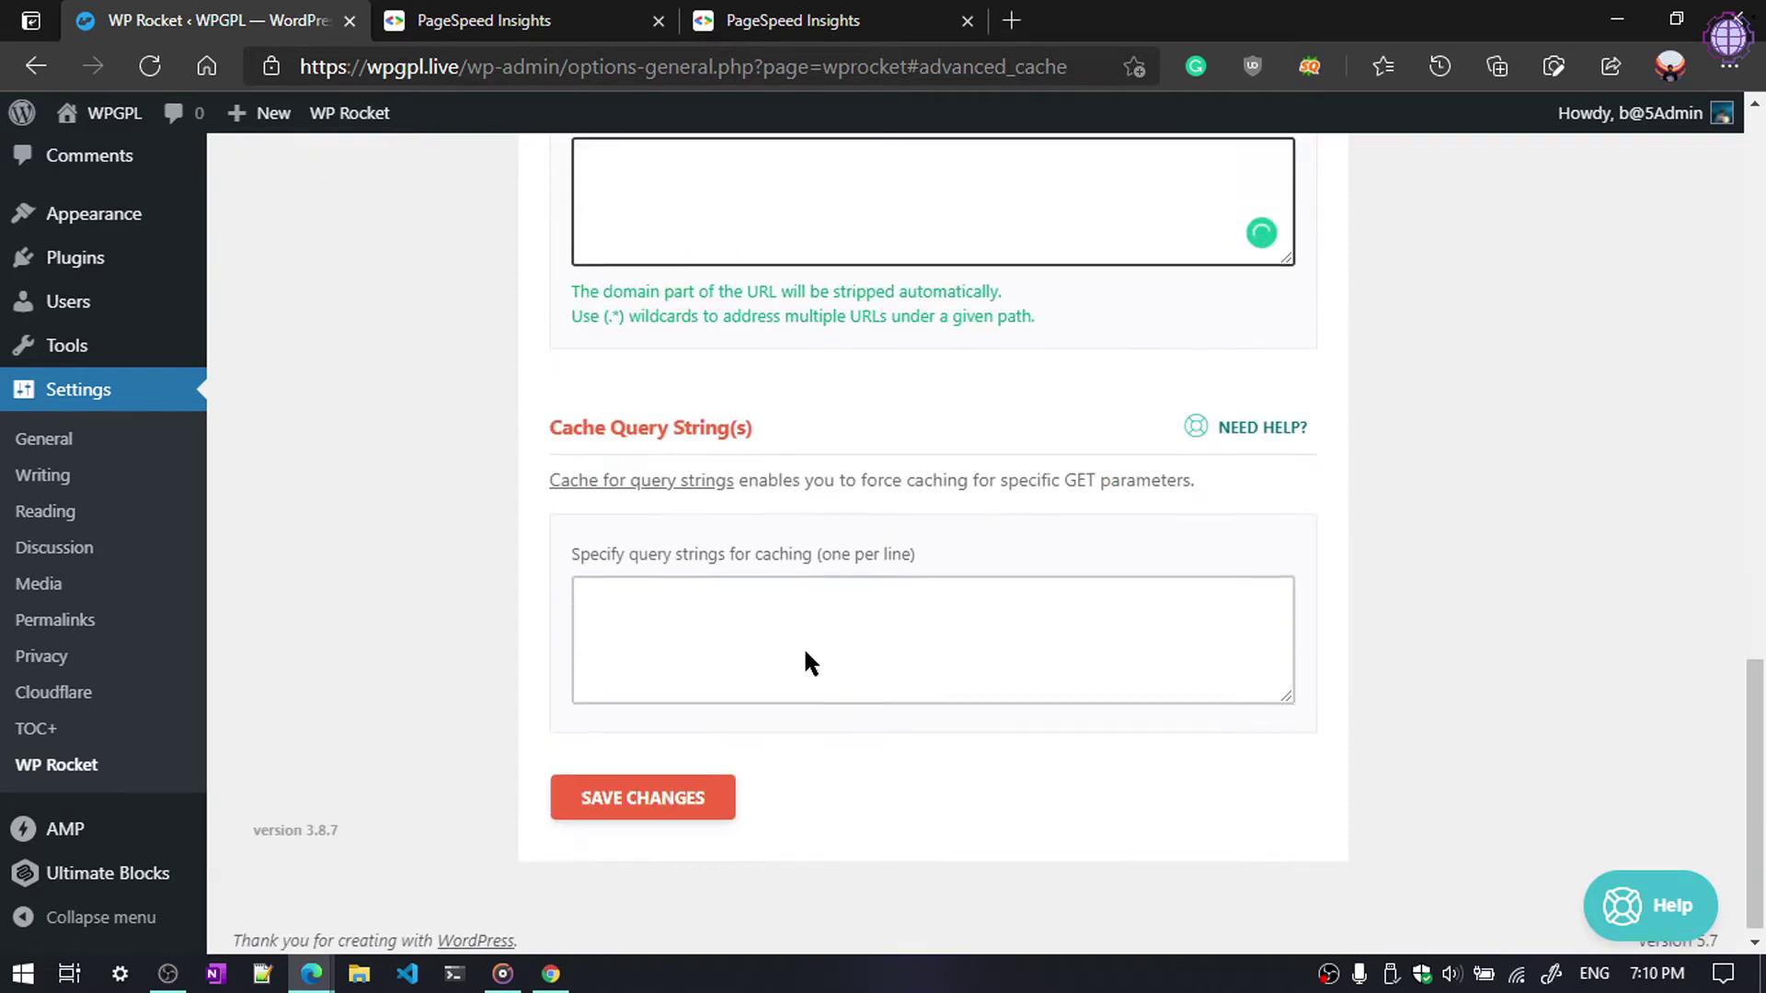
scroll(592, 638, up, 1)
scroll(663, 677, down, 1)
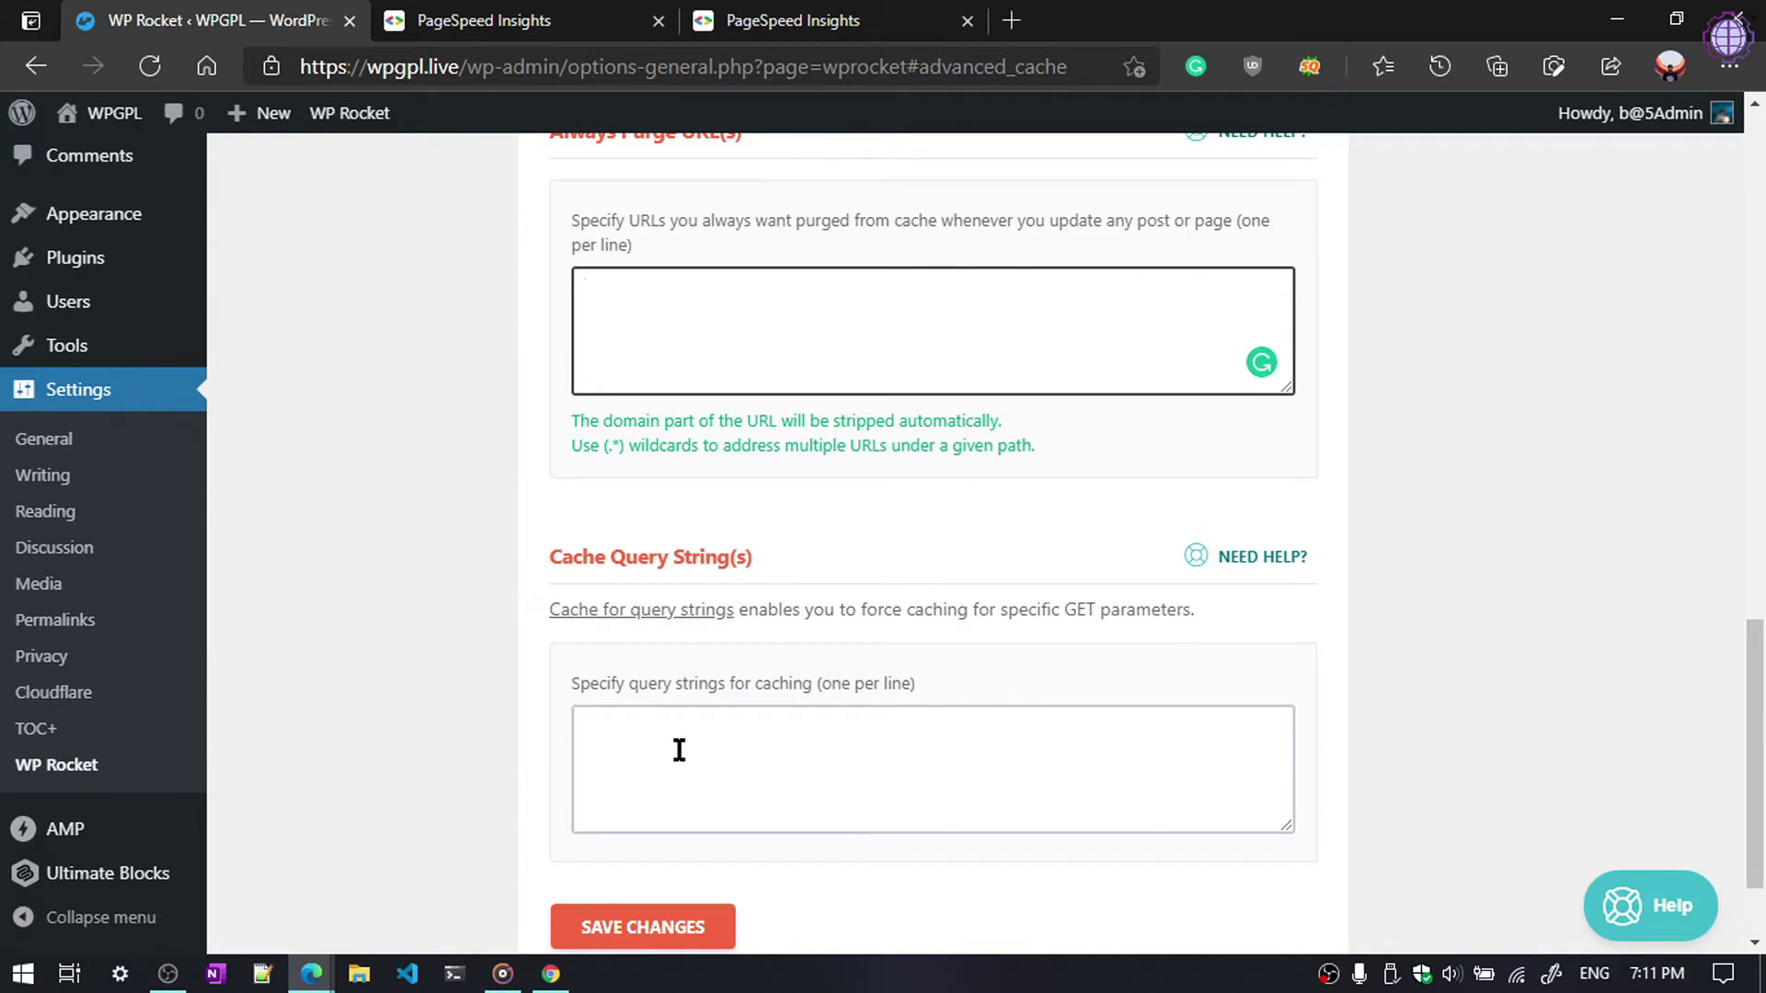
scroll(211, 644, up, 5)
scroll(367, 638, down, 6)
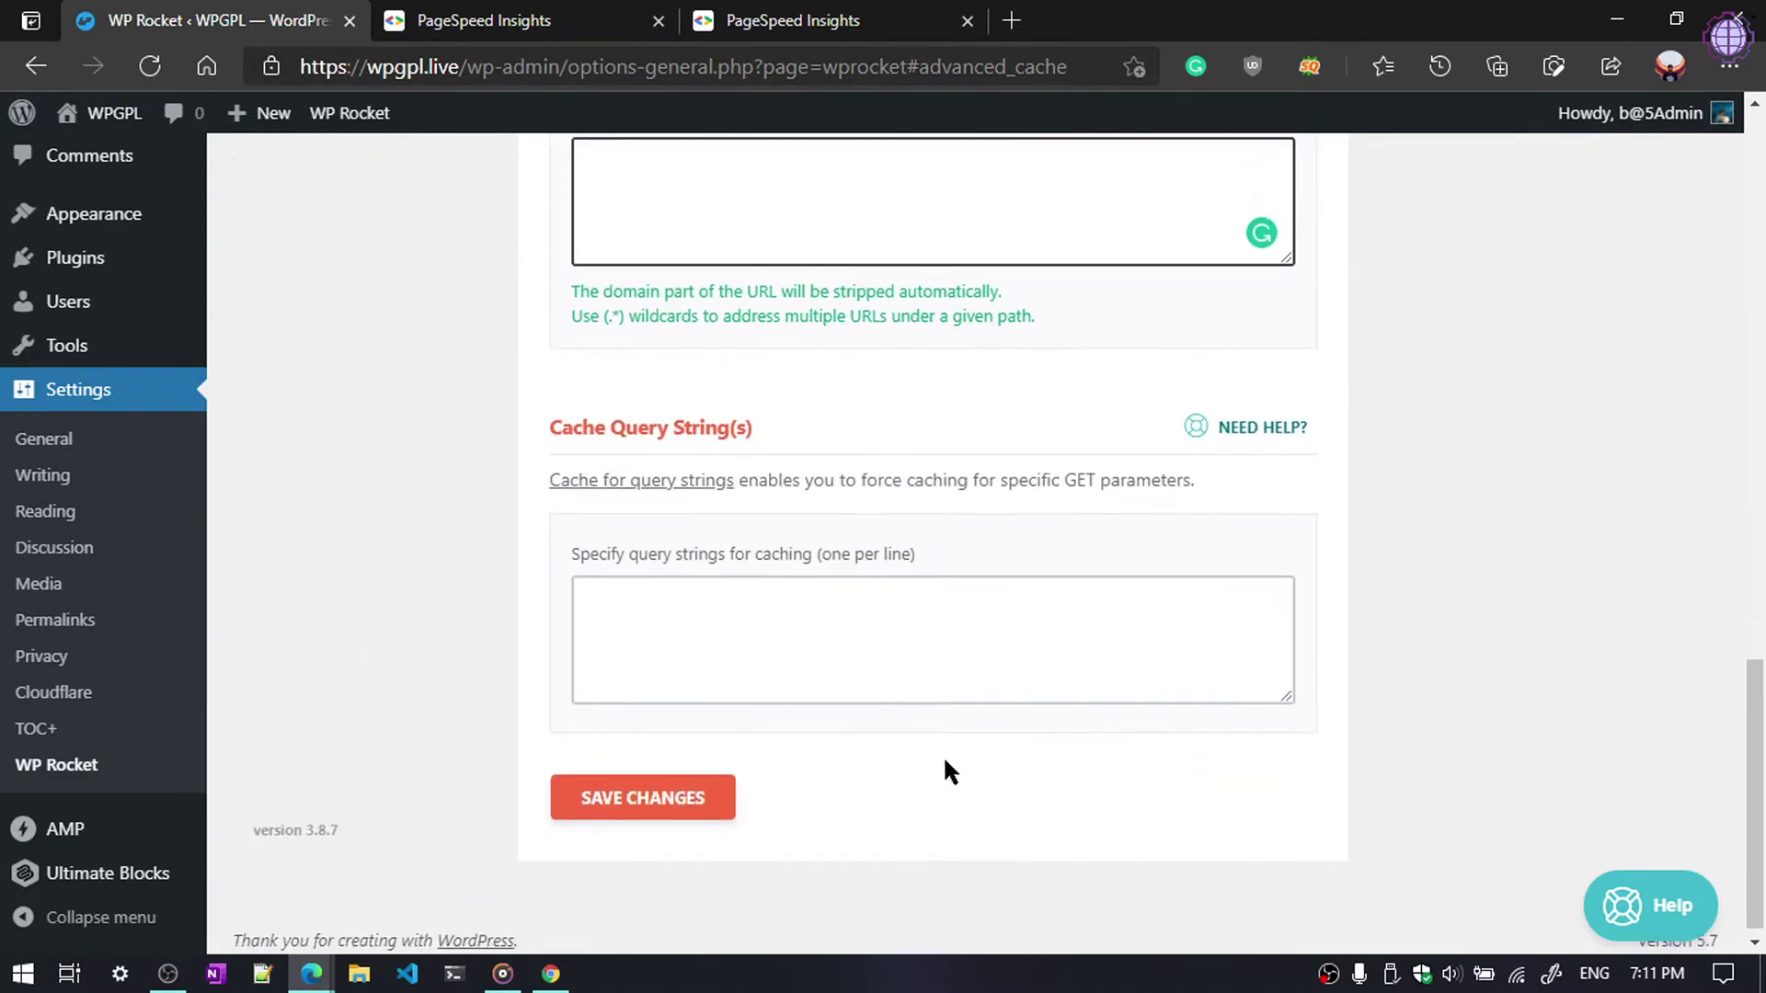
scroll(510, 817, up, 5)
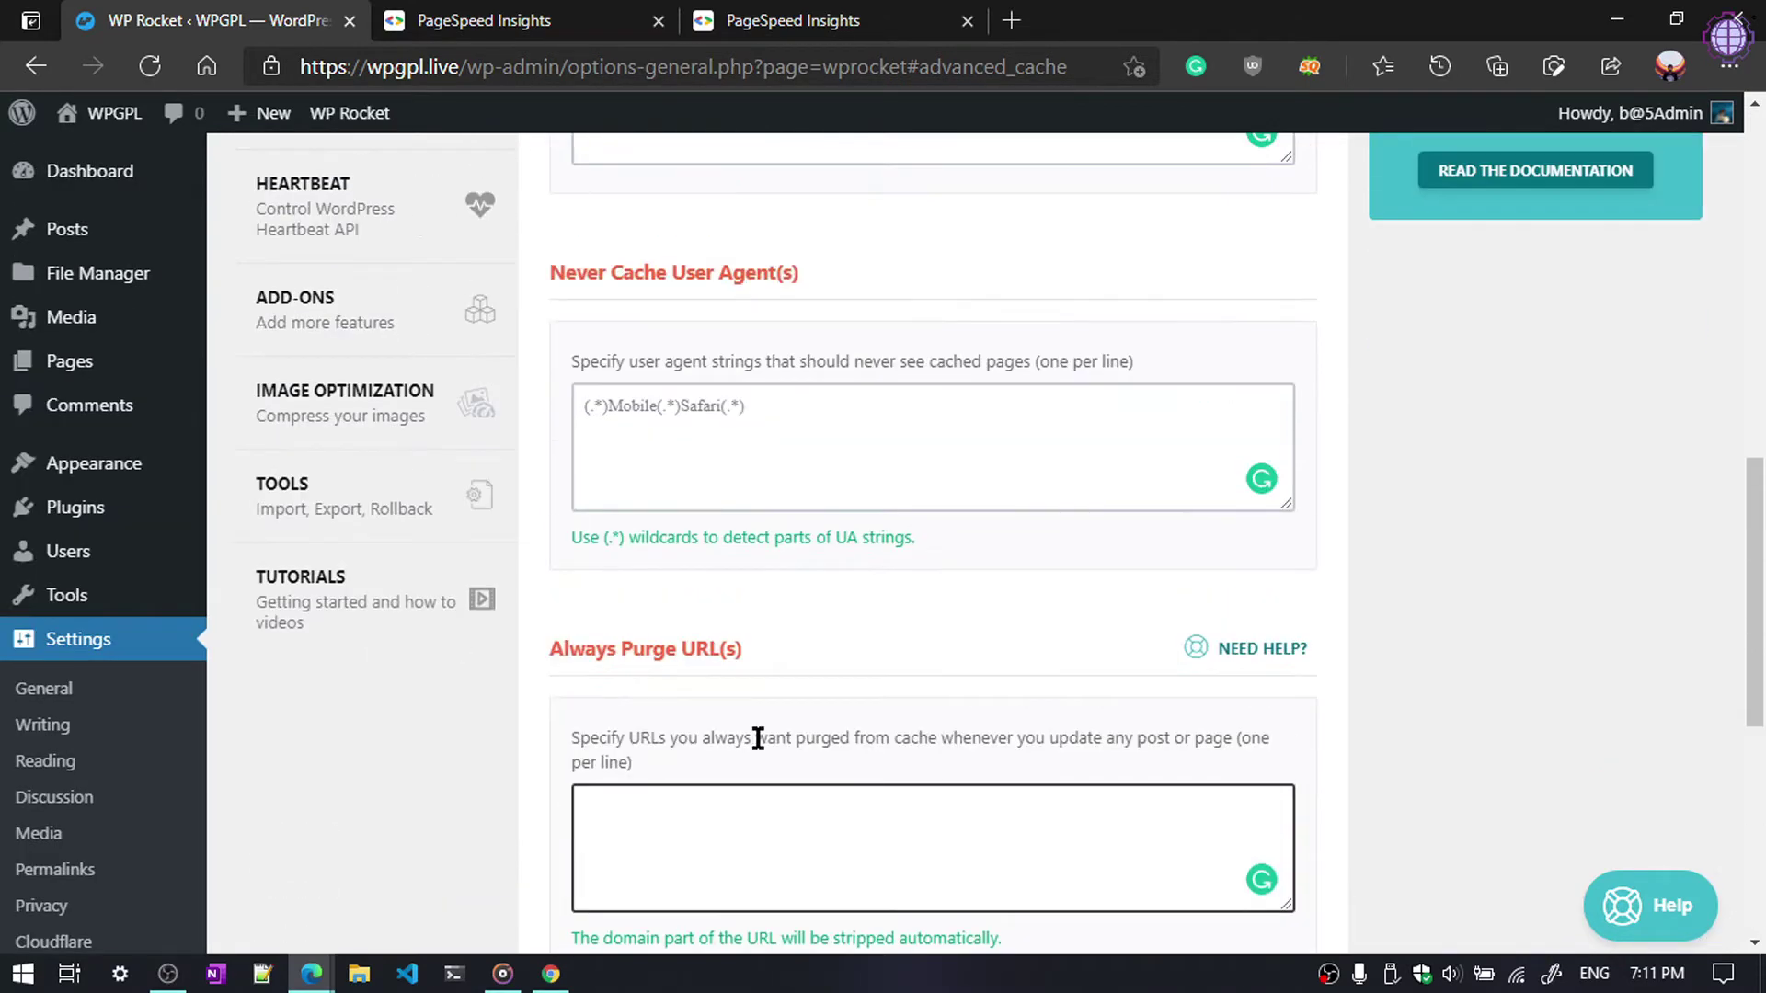
scroll(828, 635, up, 4)
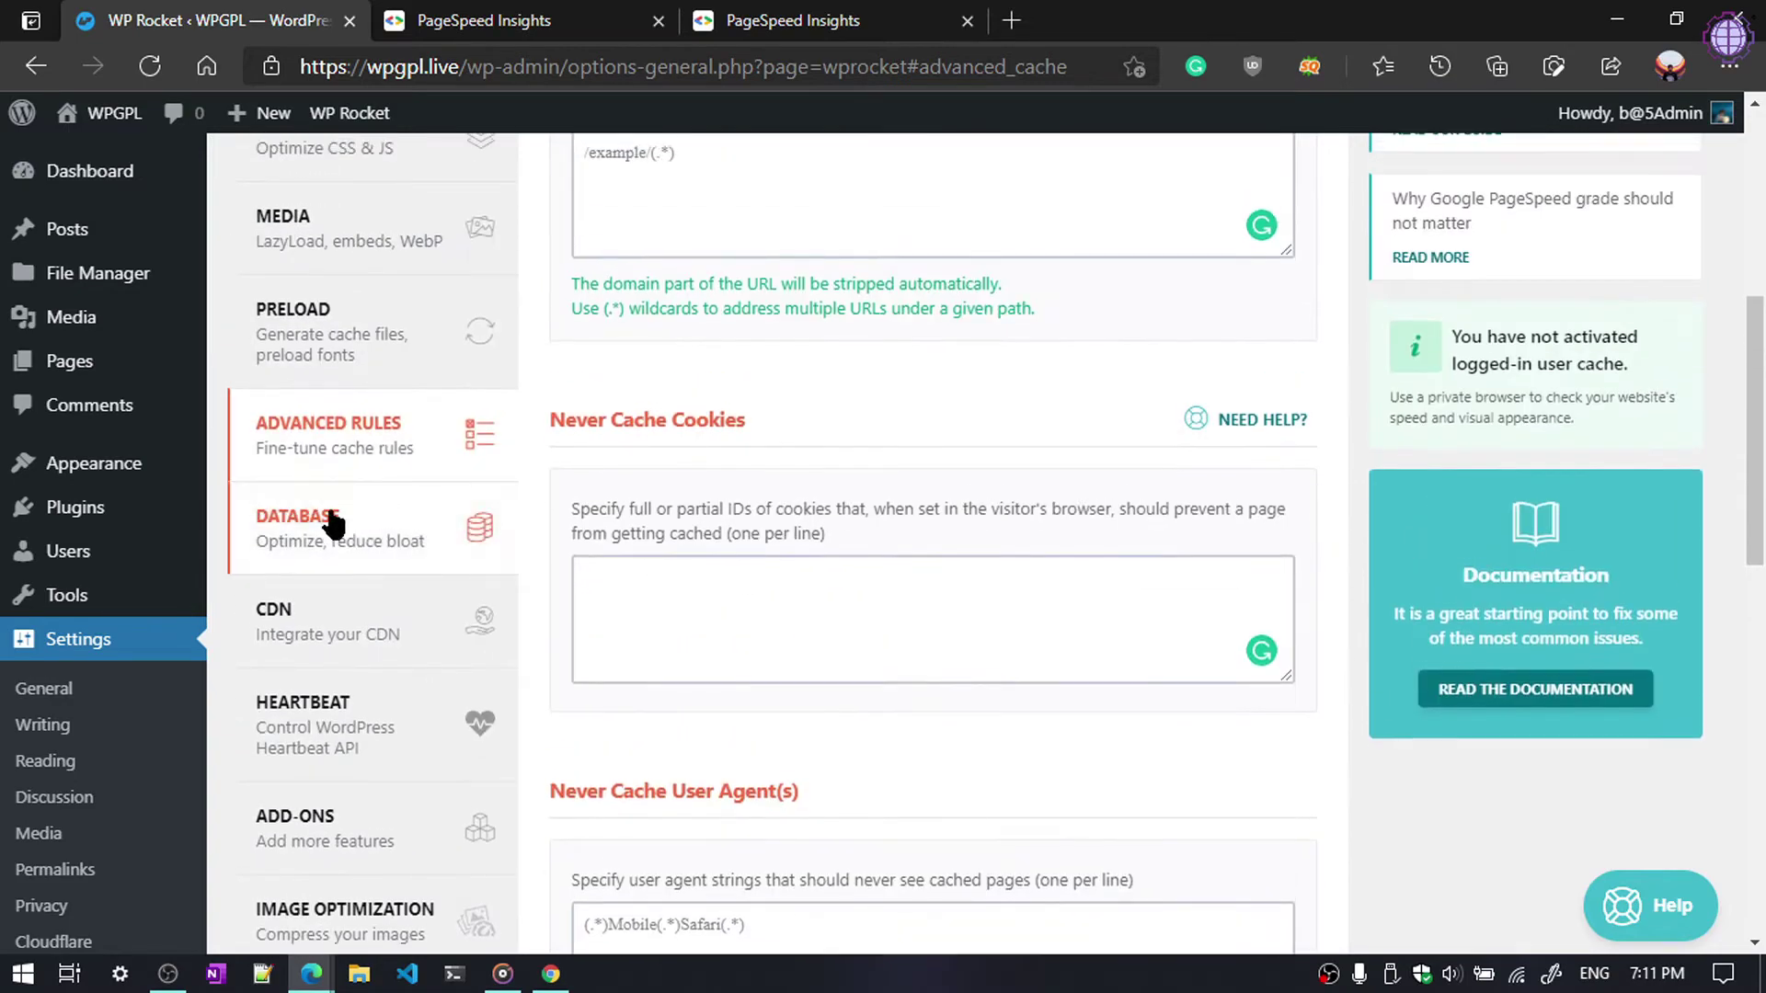
In Database, tick auto drafts, trashed posts, expired and all transients, then save and optimize.
click(410, 548)
scroll(622, 530, down, 4)
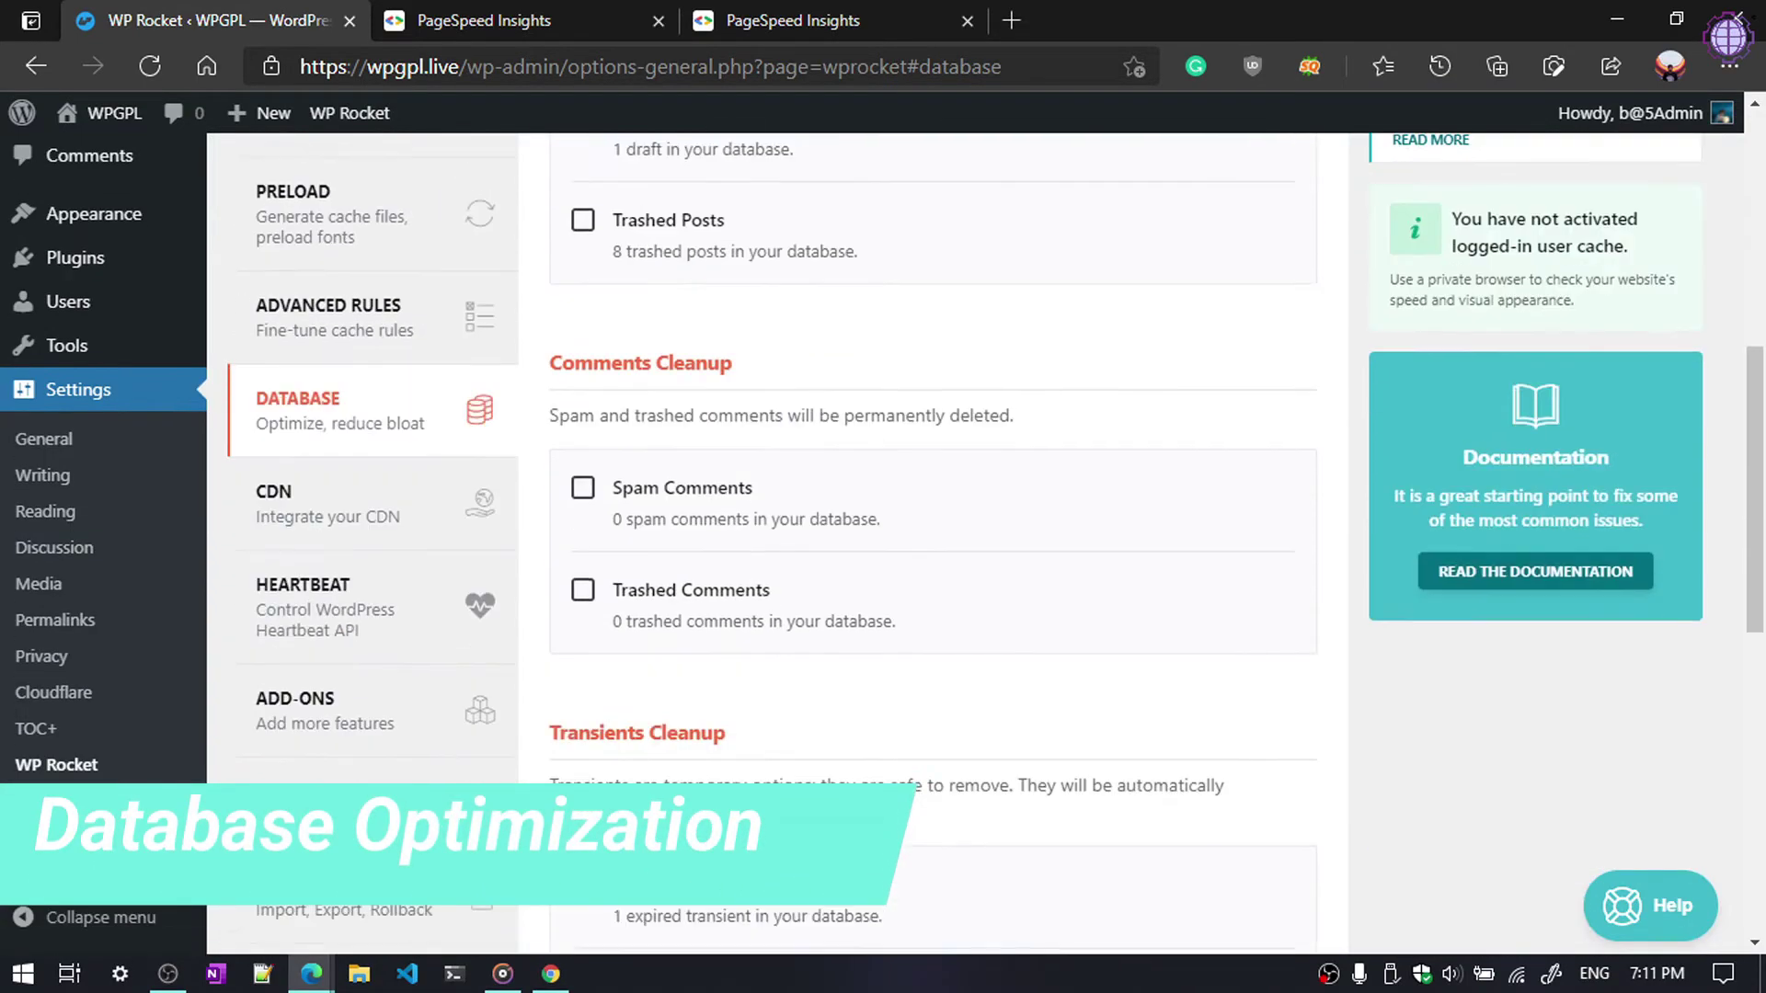
scroll(656, 766, up, 4)
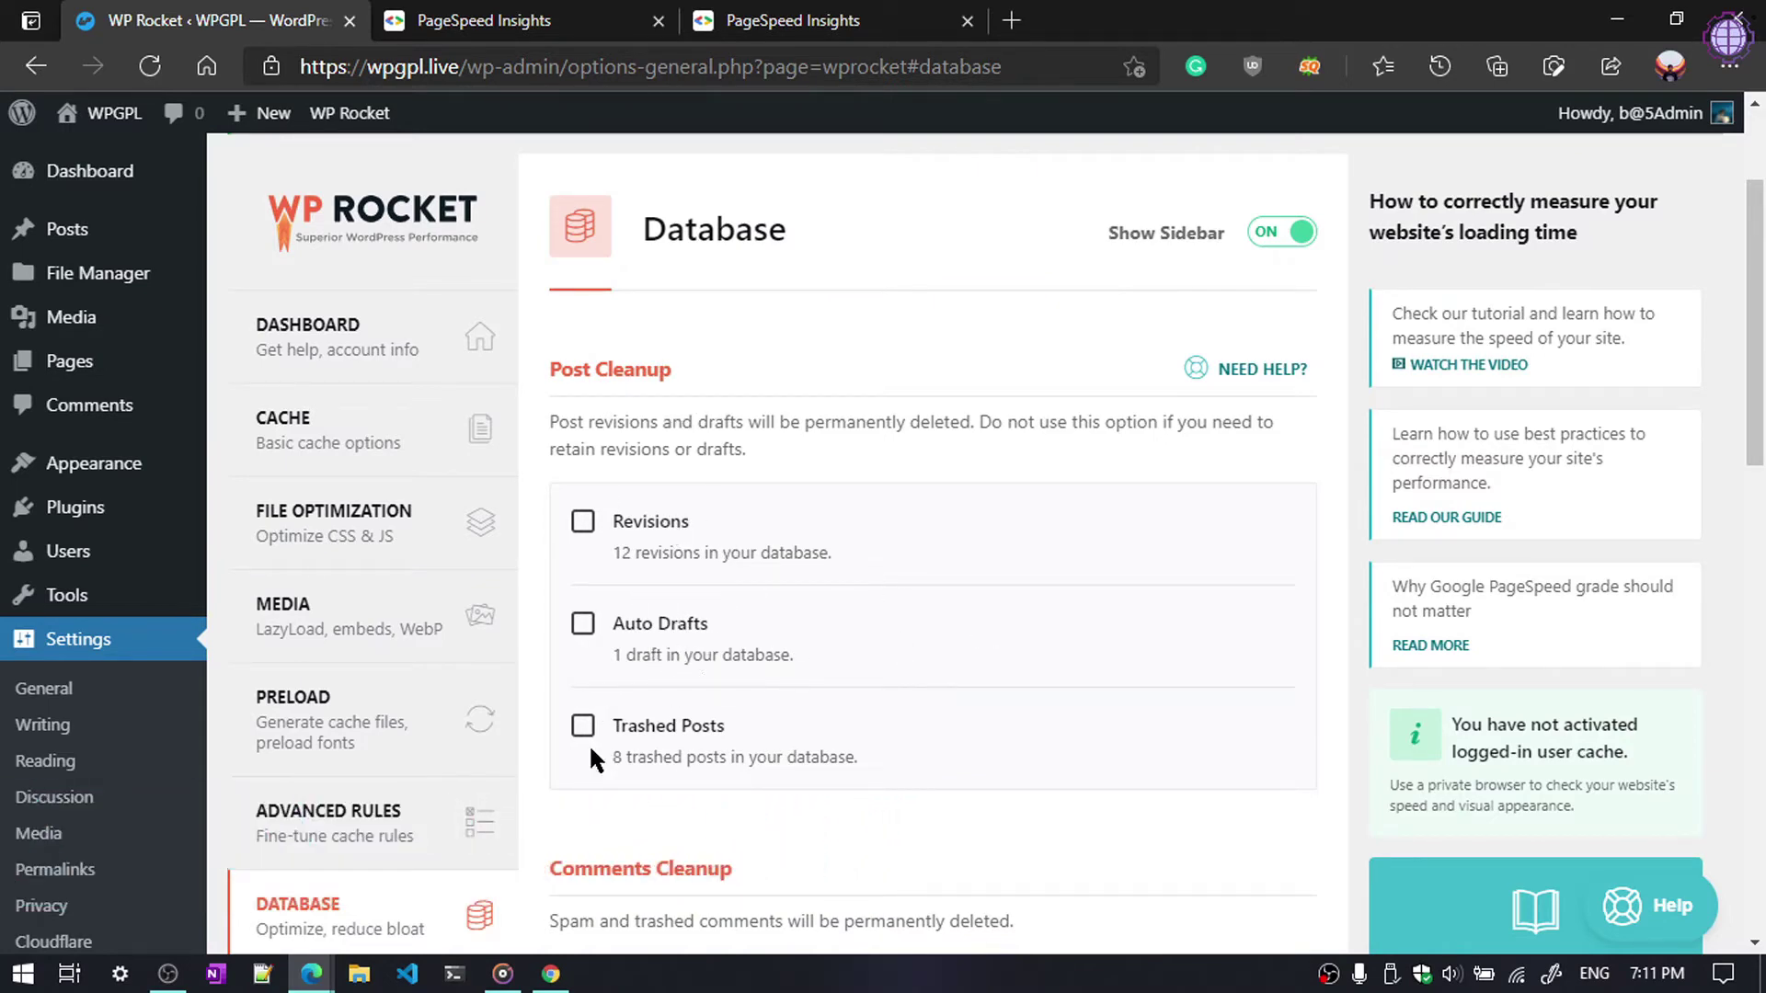
scroll(590, 744, down, 3)
scroll(714, 733, down, 3)
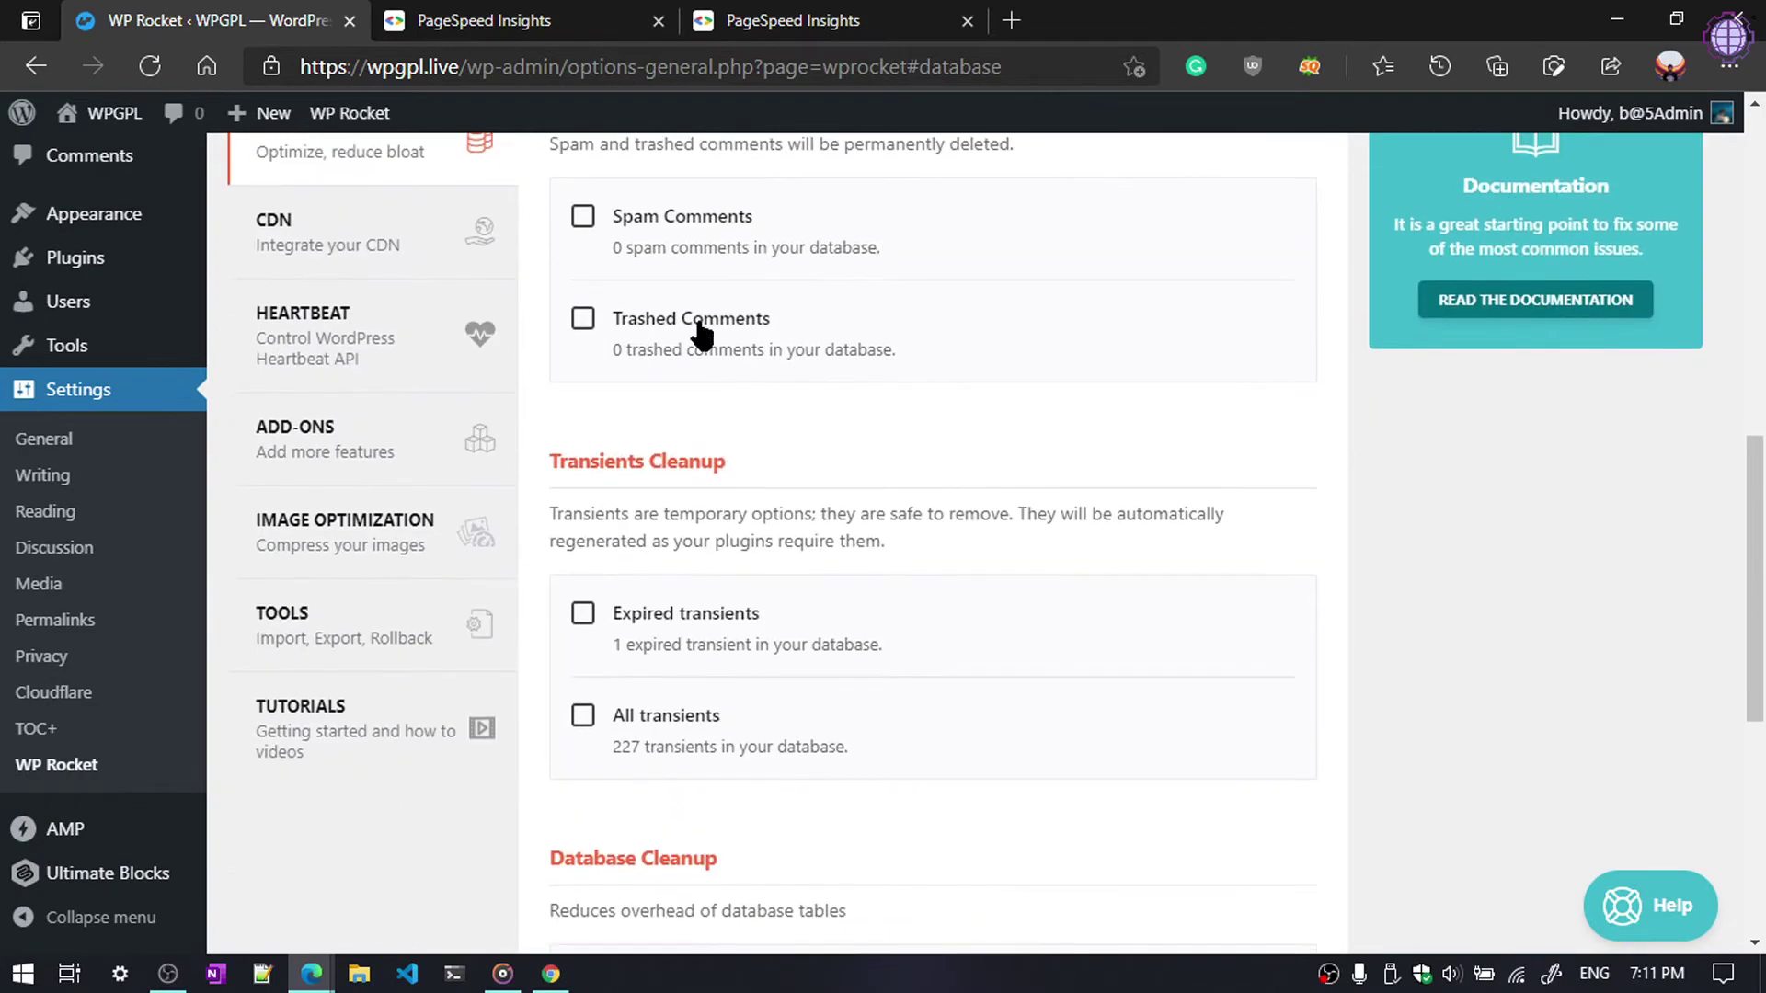
scroll(796, 666, down, 3)
scroll(659, 750, down, 1)
scroll(594, 748, down, 1)
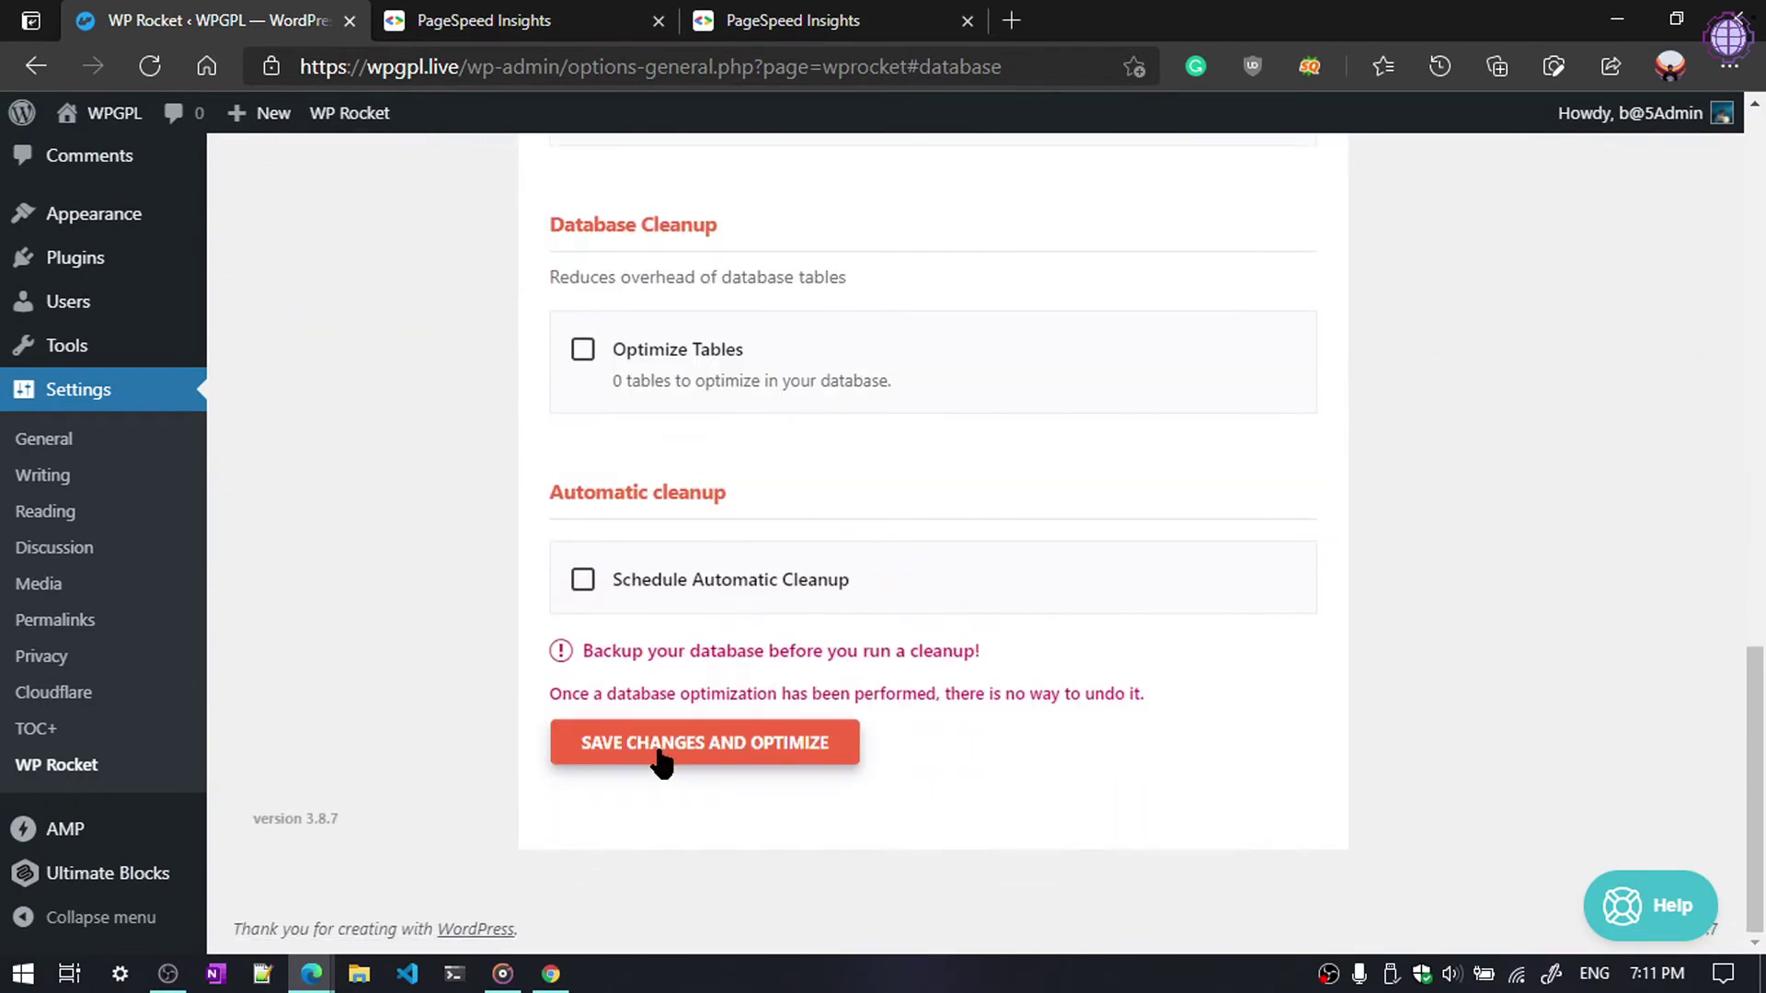
scroll(662, 760, up, 6)
scroll(670, 685, up, 5)
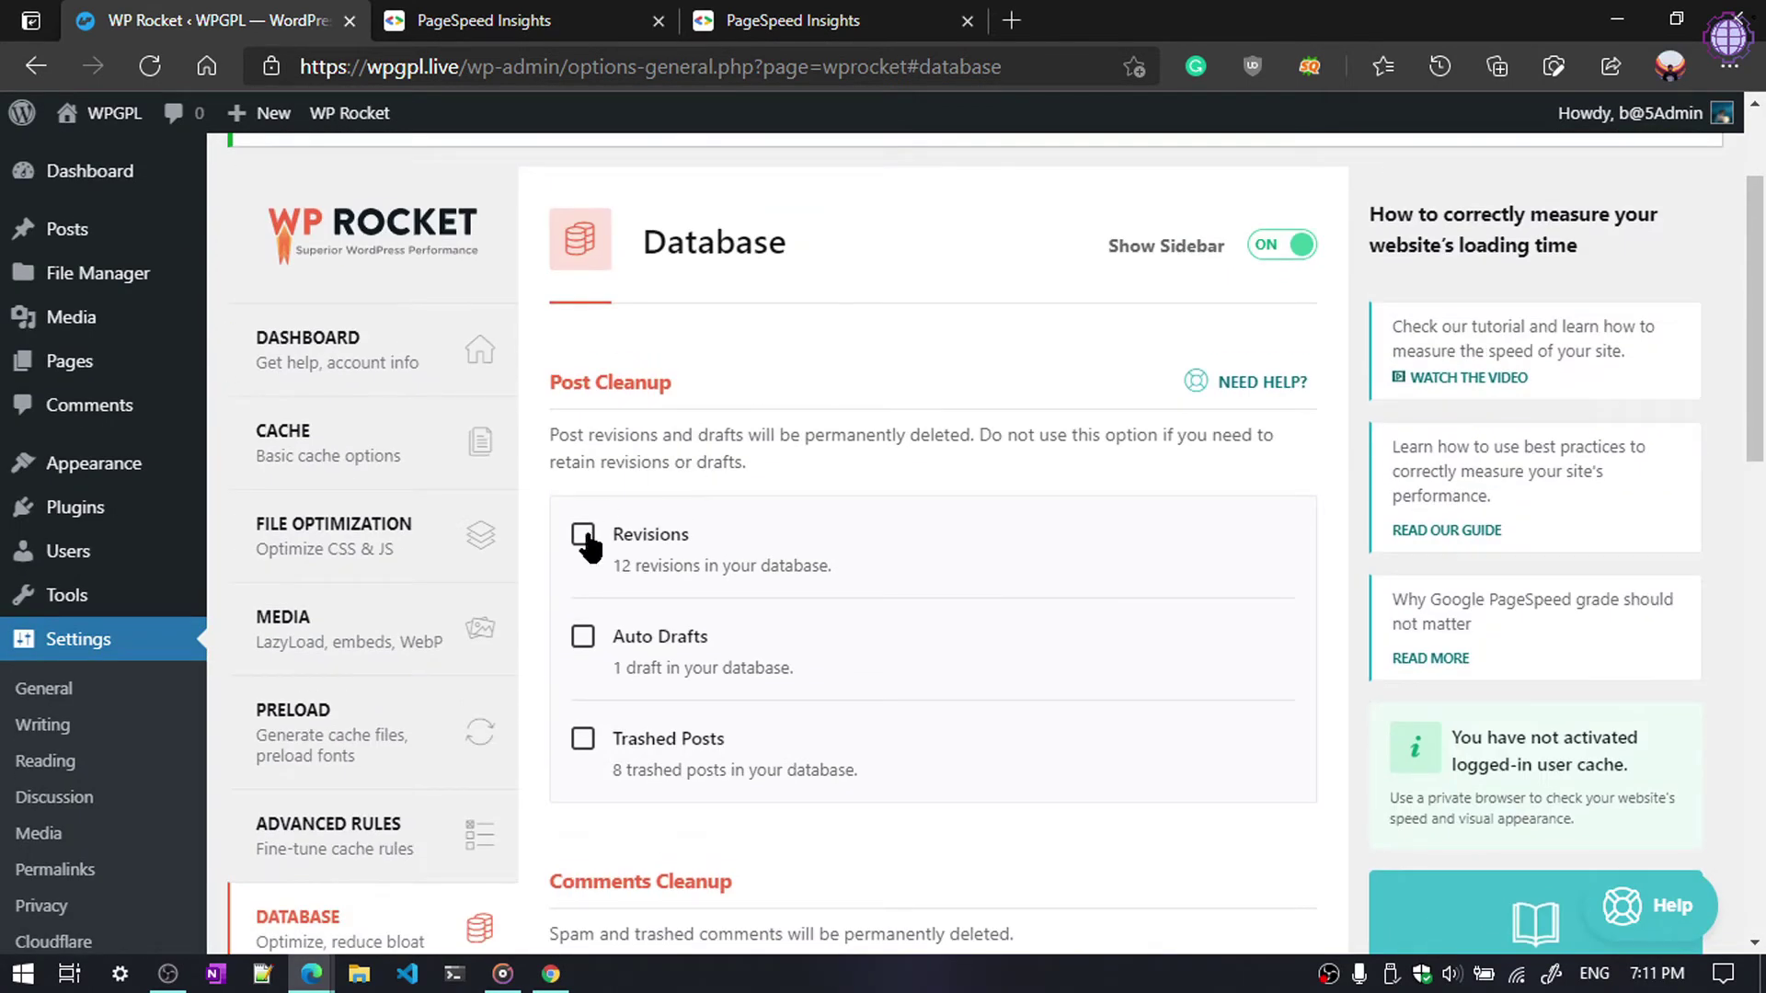
click(584, 636)
click(584, 737)
scroll(590, 741, down, 2)
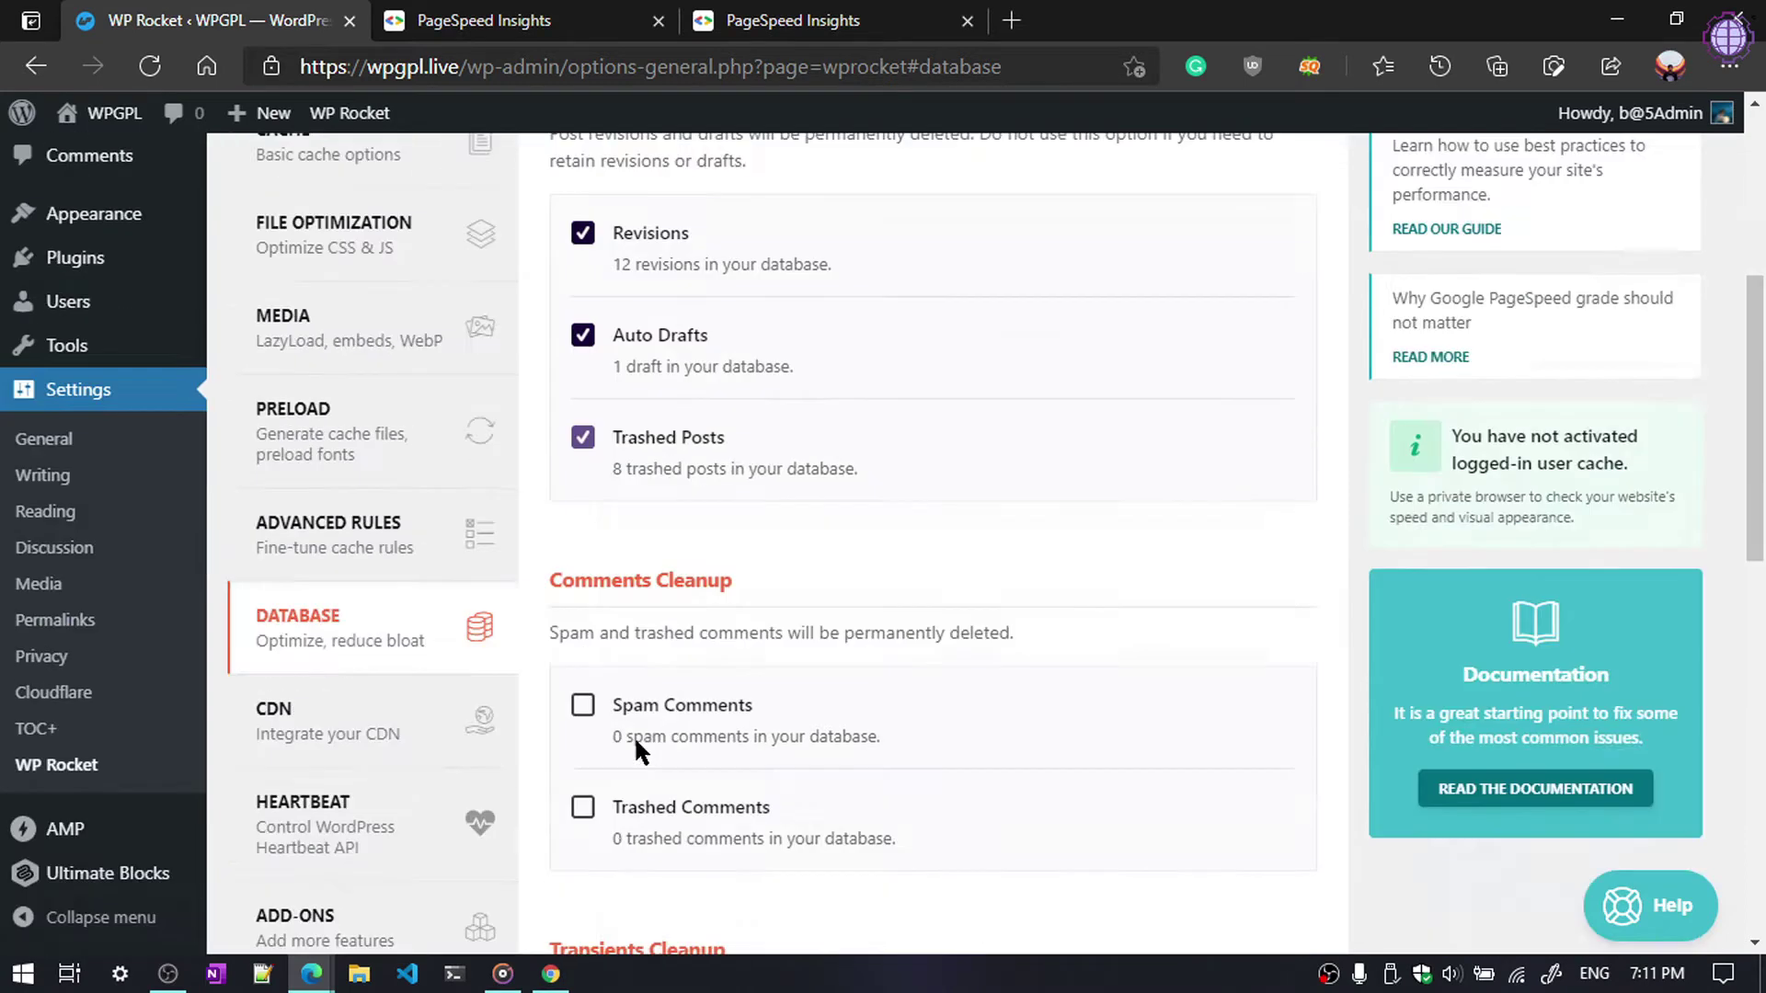
scroll(555, 488, down, 2)
scroll(593, 696, down, 2)
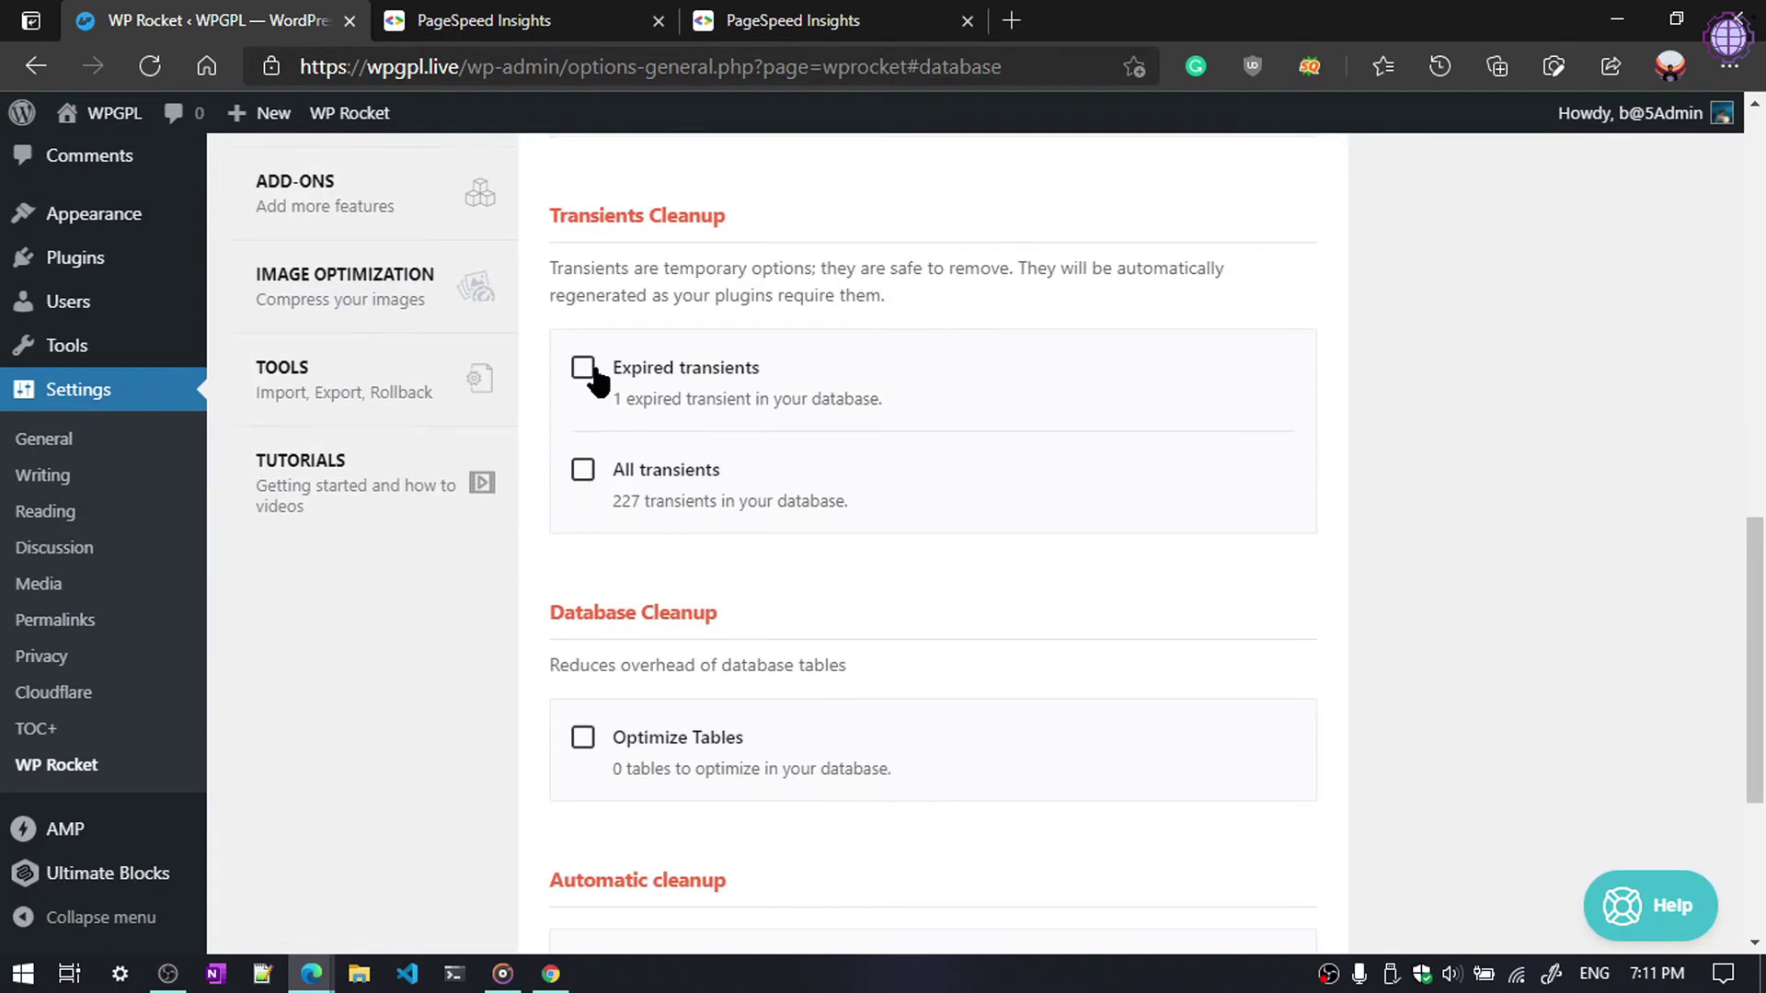
click(584, 362)
click(583, 465)
scroll(642, 616, down, 1)
scroll(641, 617, down, 2)
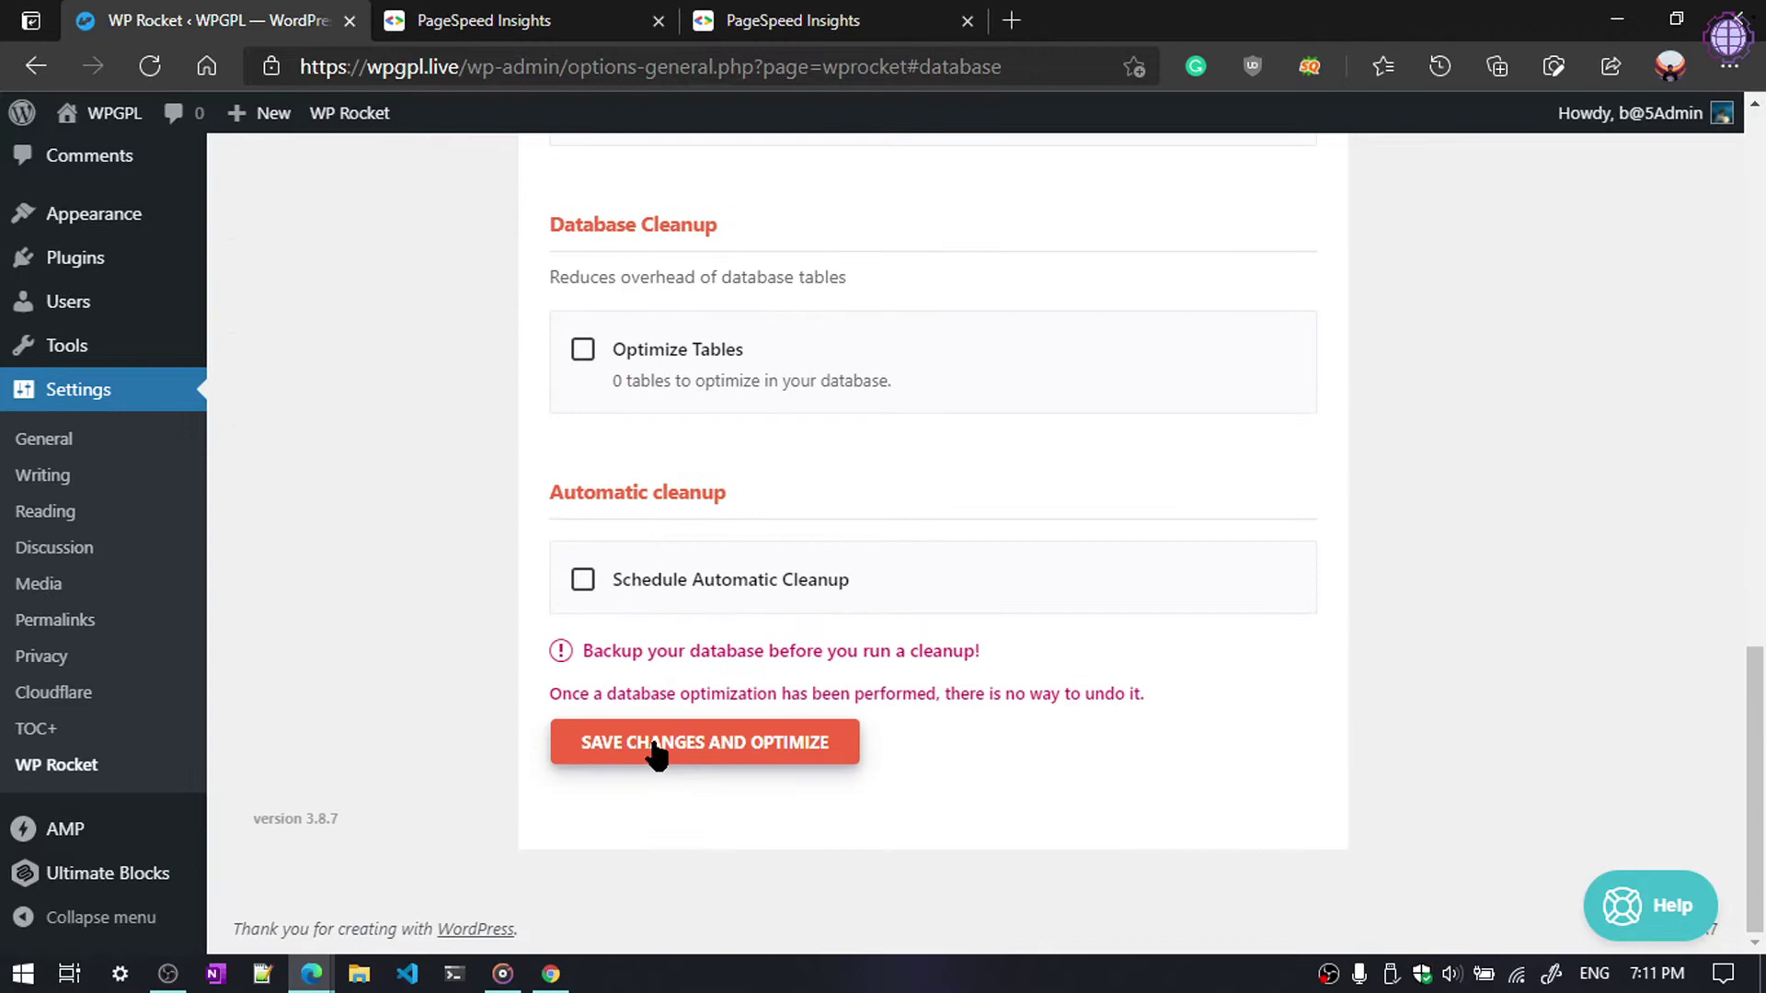
click(656, 748)
Close the RocketCDN promo on the CDN page, review Heartbeat, and go to Add-ons.
click(382, 446)
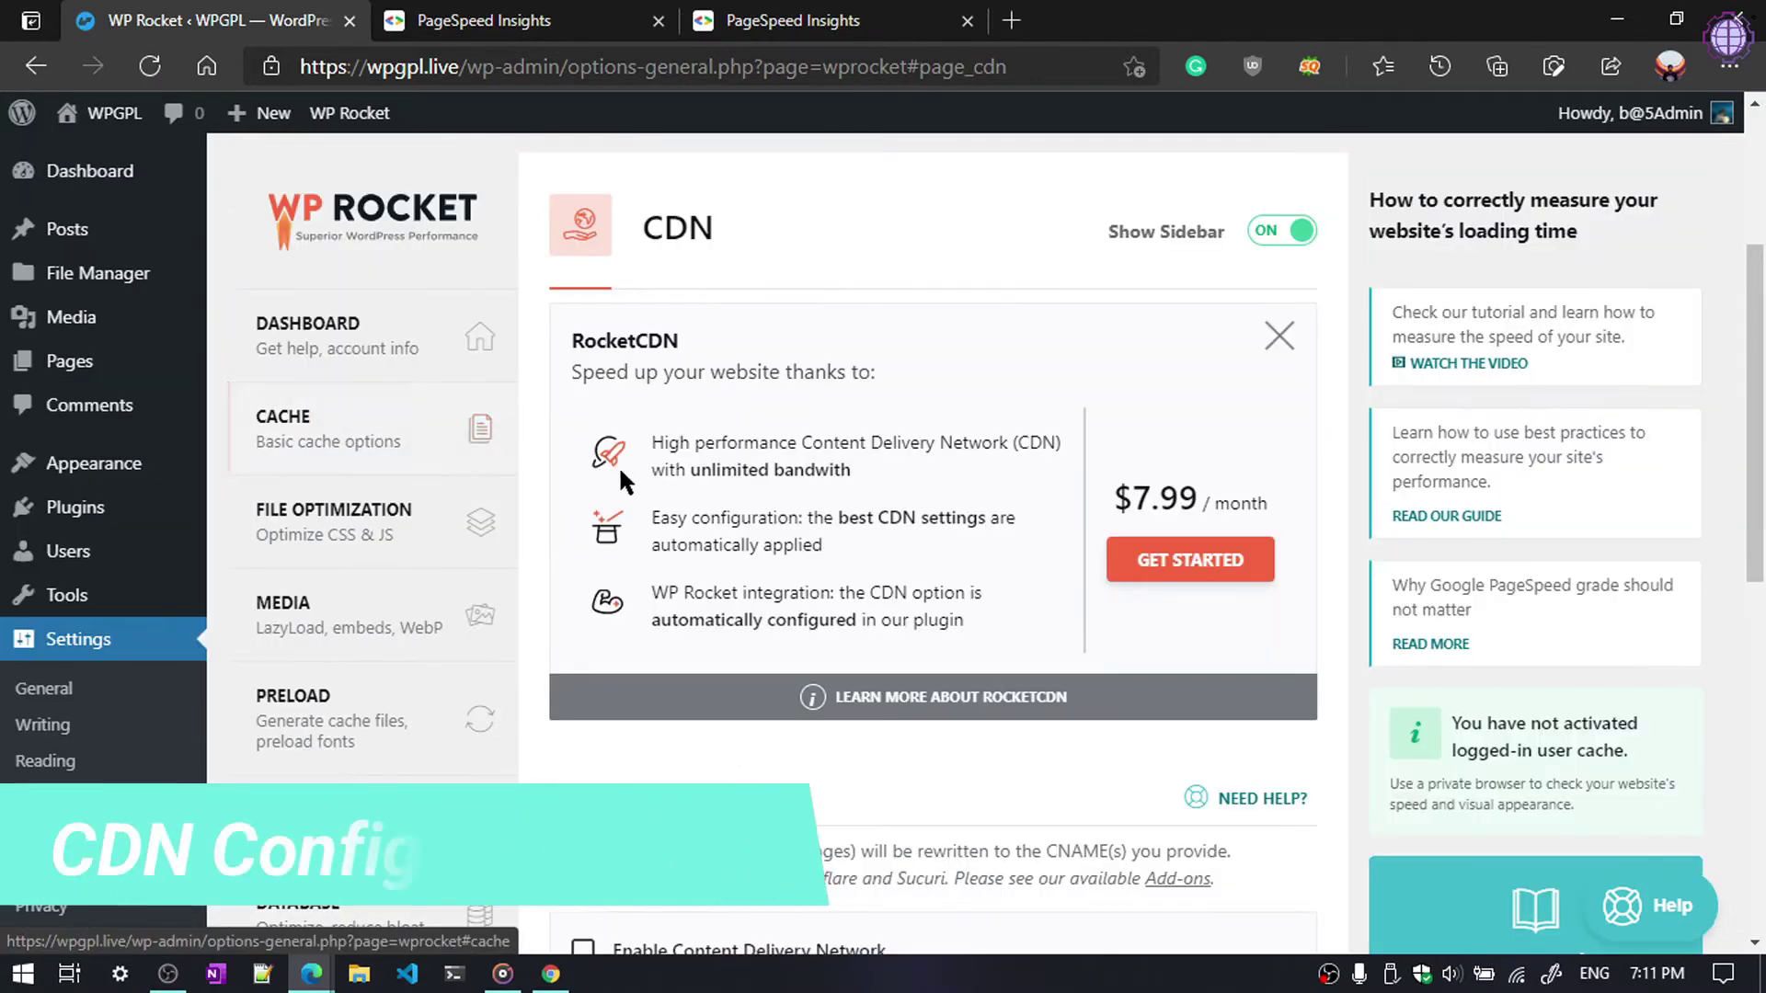
click(1278, 341)
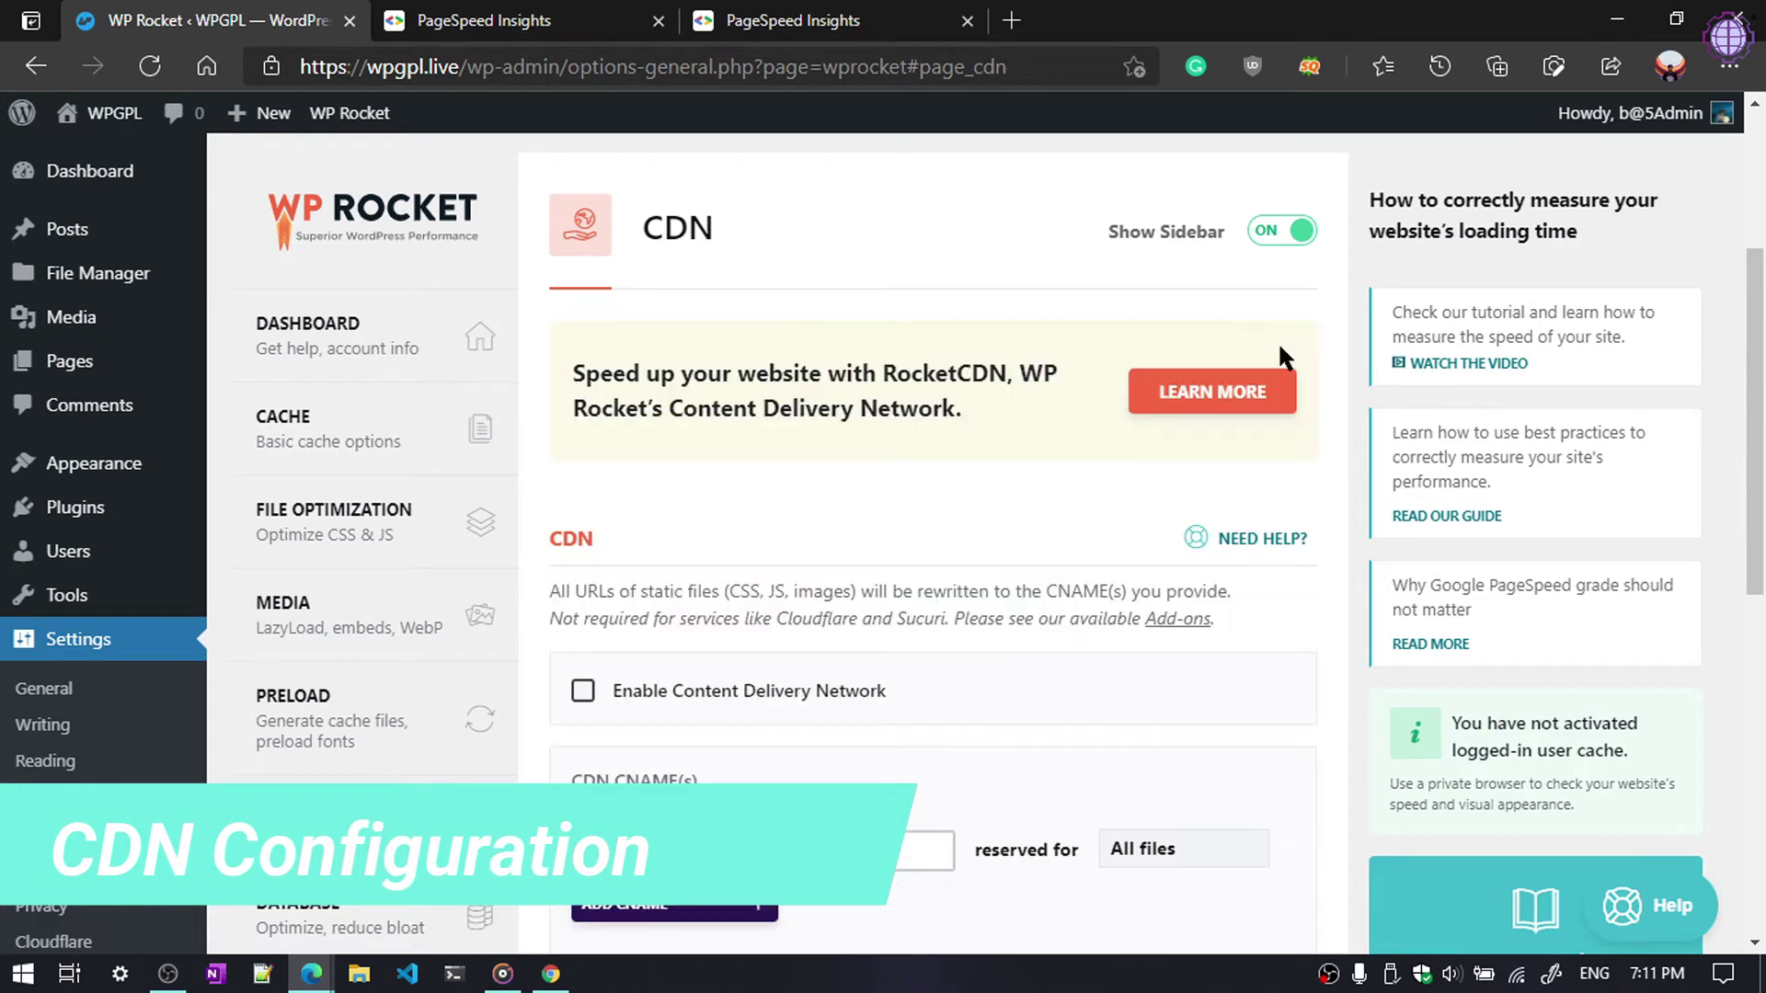
scroll(711, 468, down, 4)
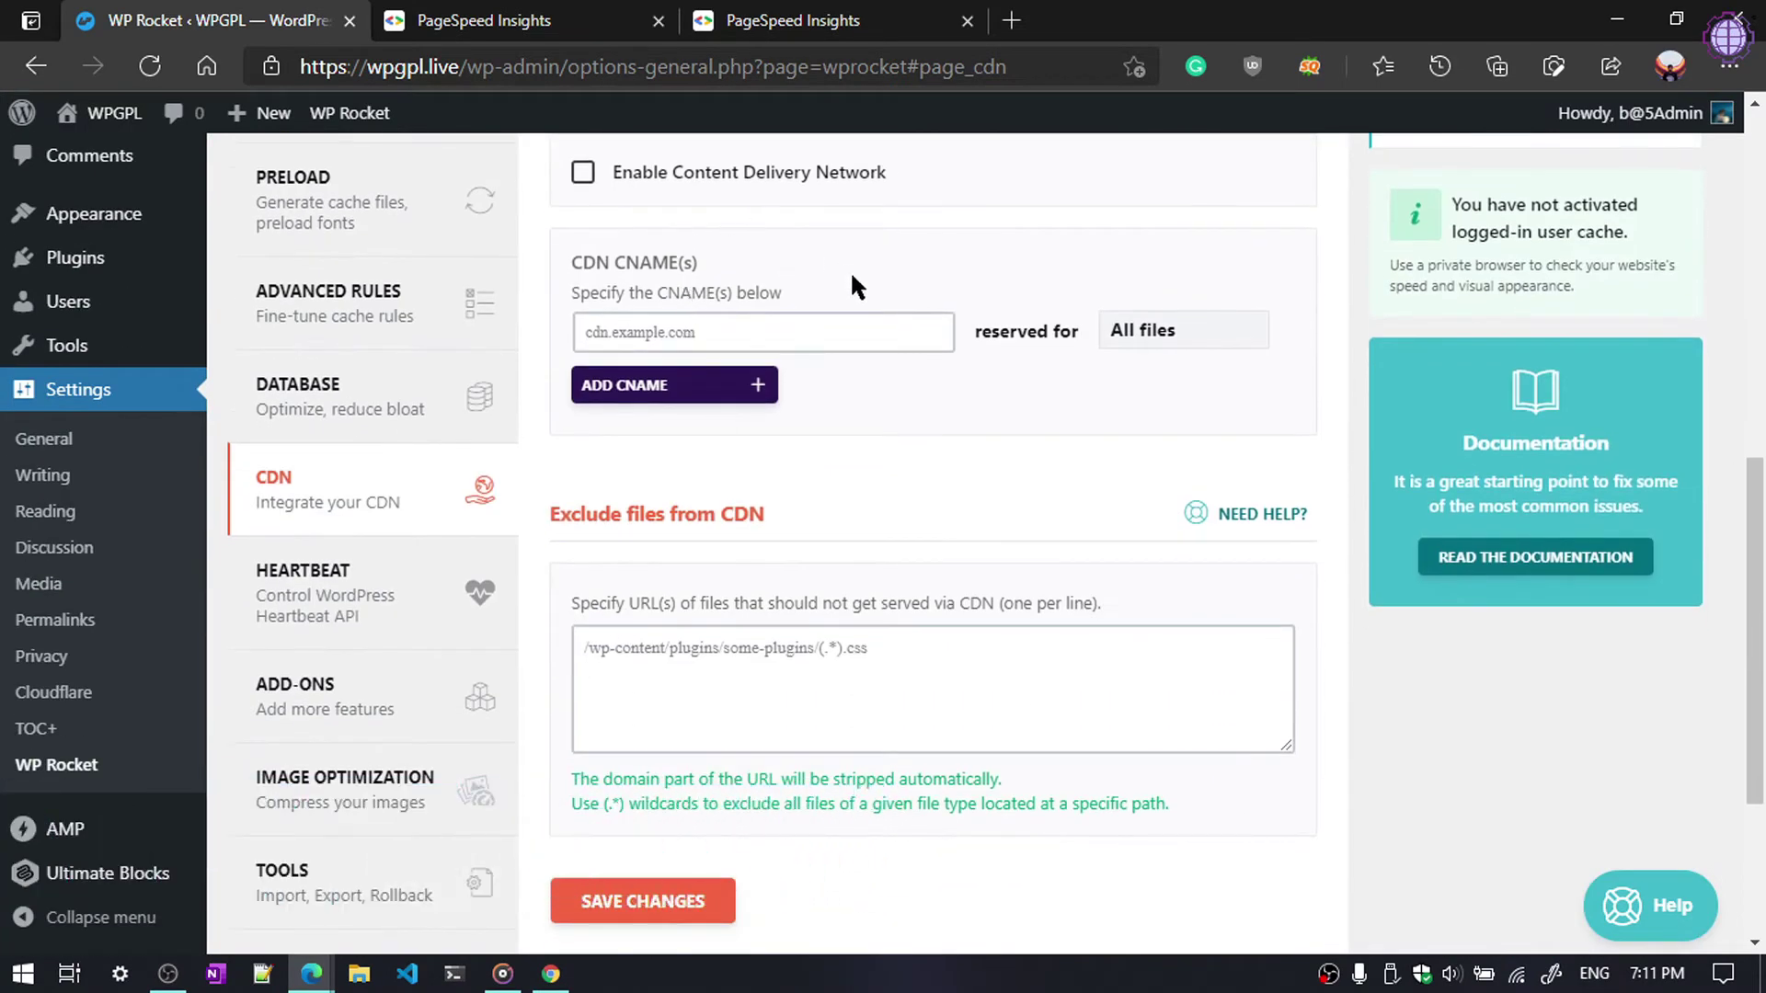
scroll(753, 552, down, 3)
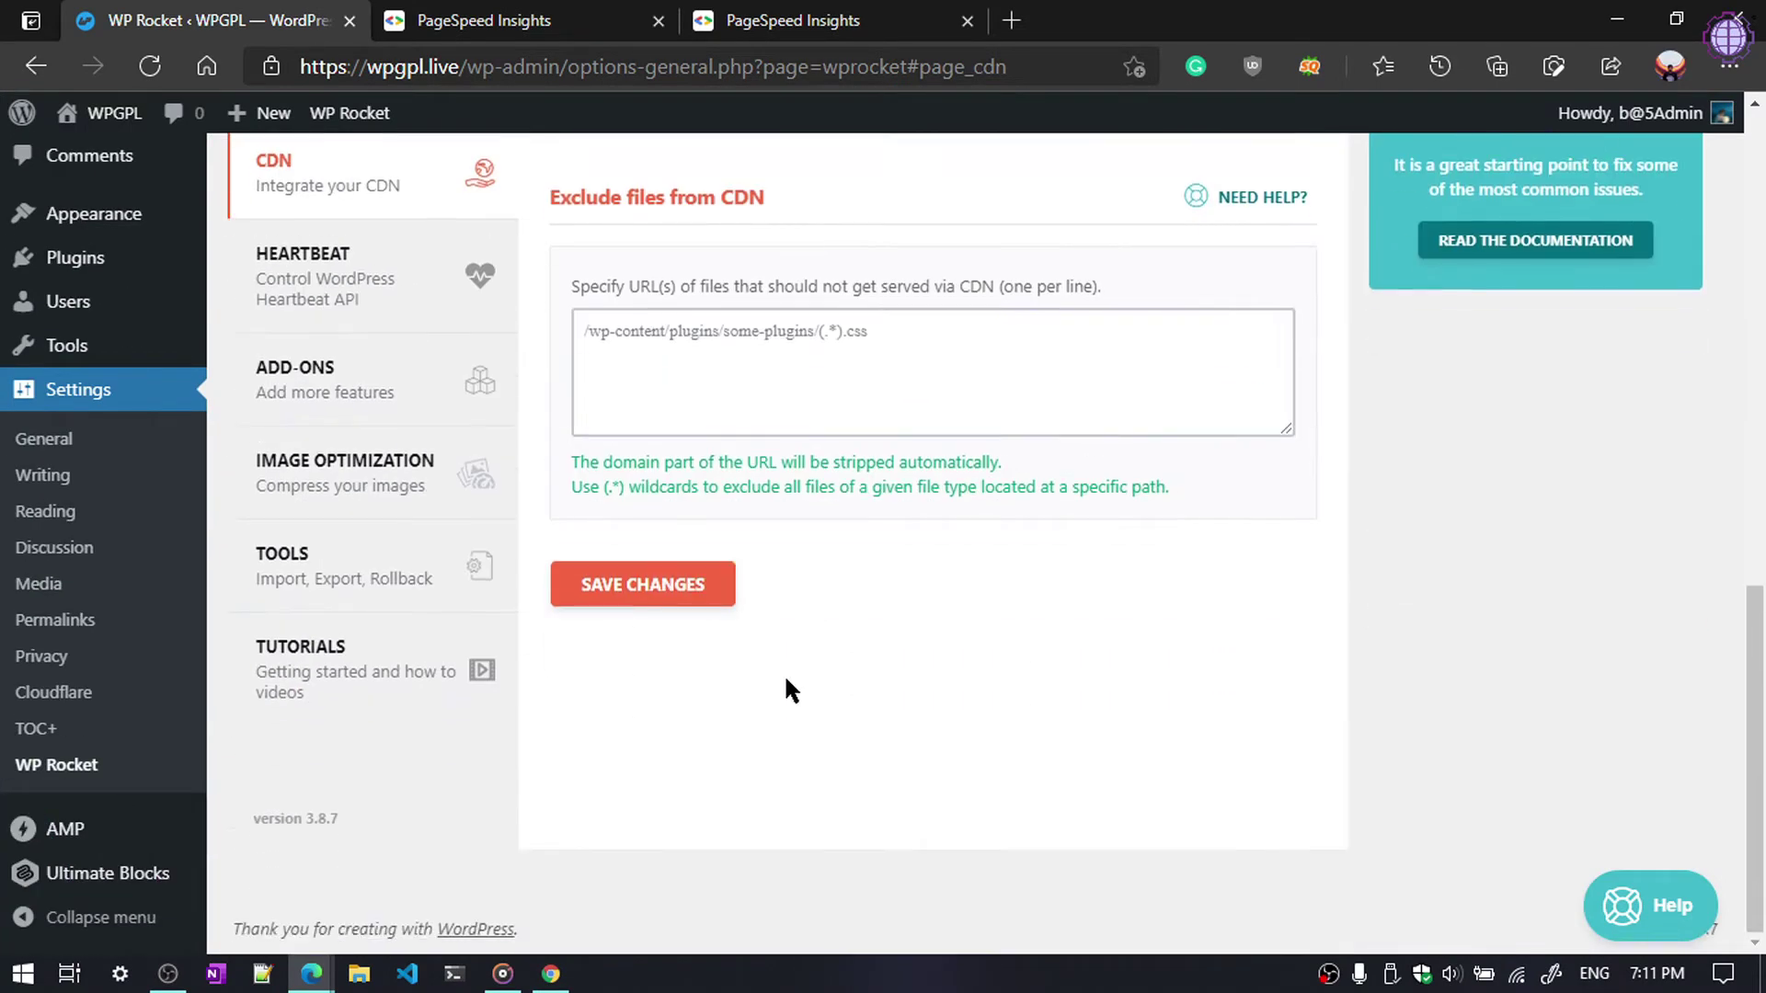
scroll(525, 632, up, 2)
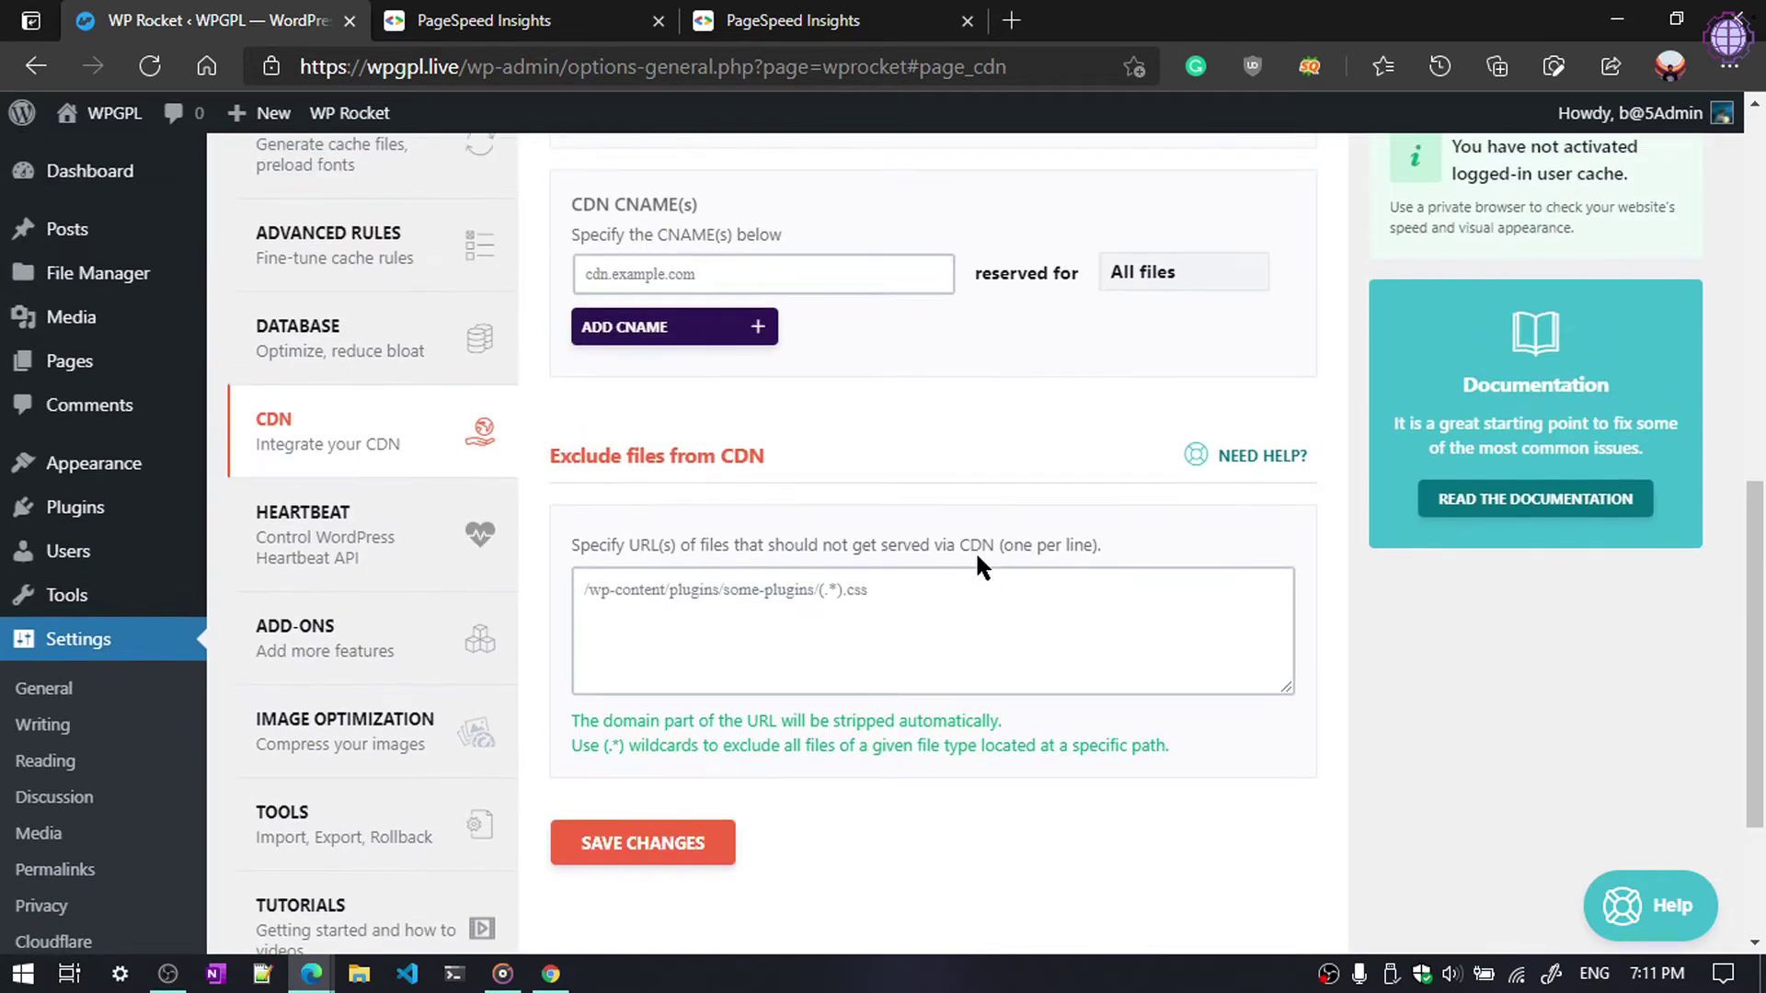
click(386, 552)
scroll(391, 553, down, 1)
scroll(666, 409, down, 1)
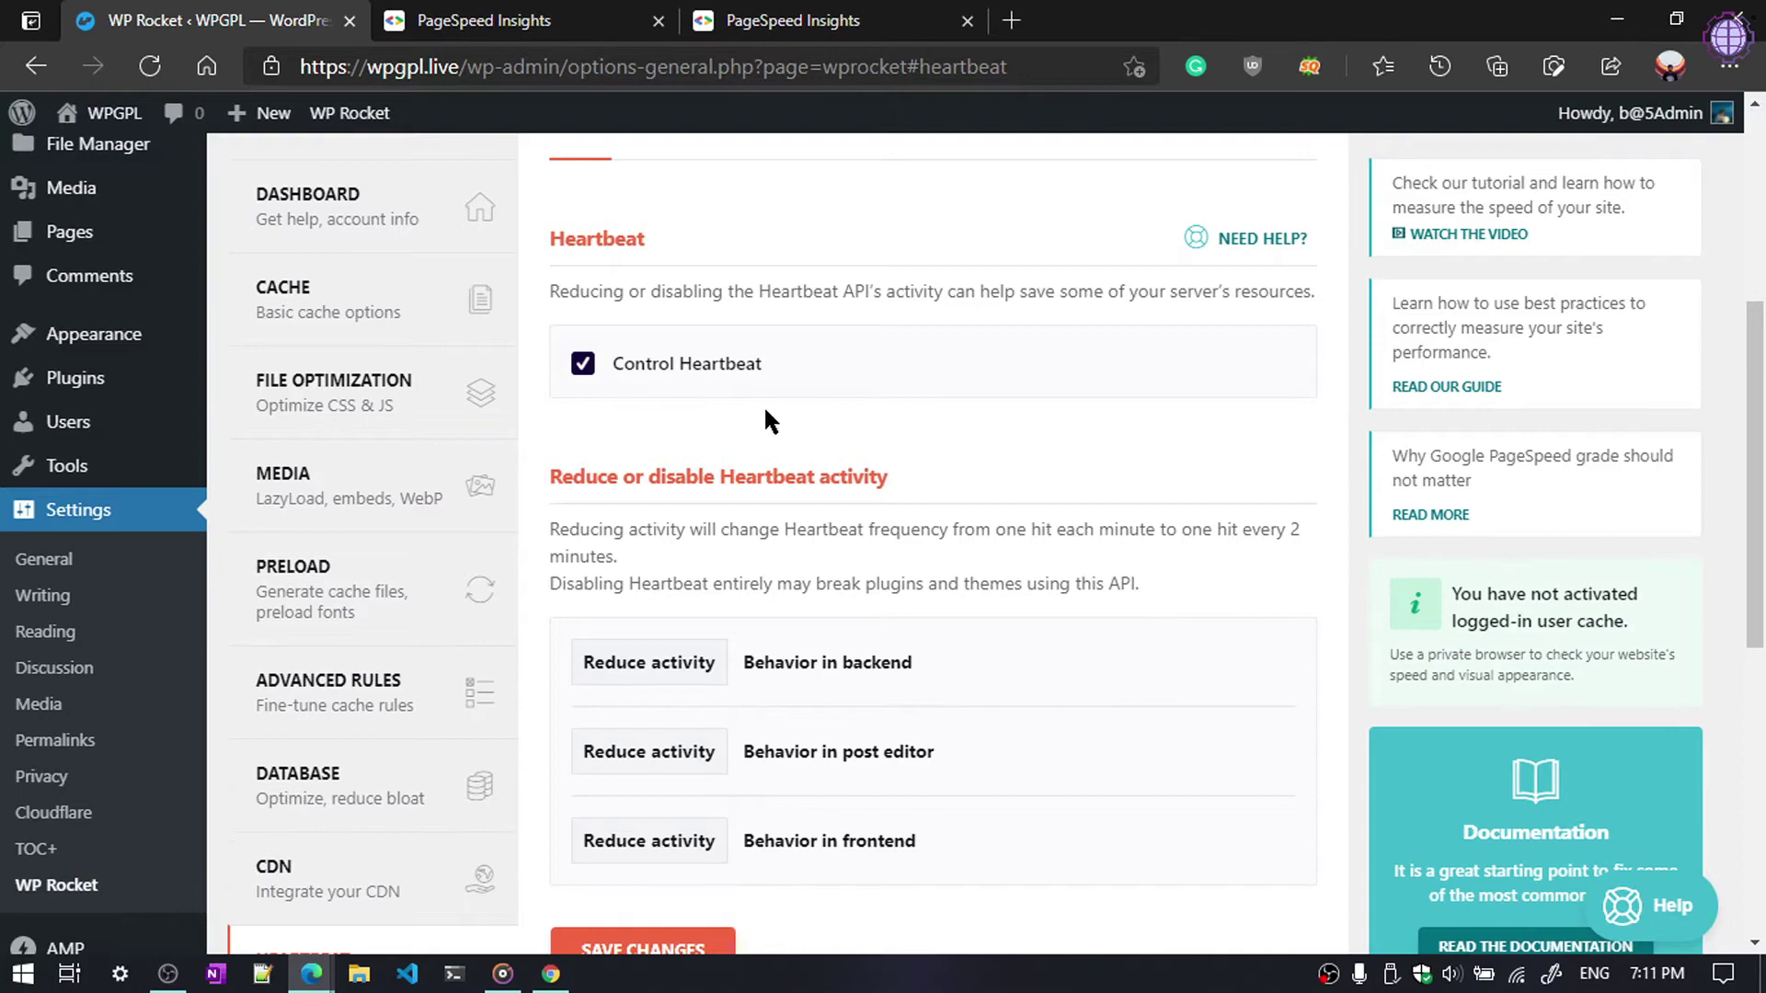
scroll(764, 413, down, 1)
scroll(828, 442, down, 3)
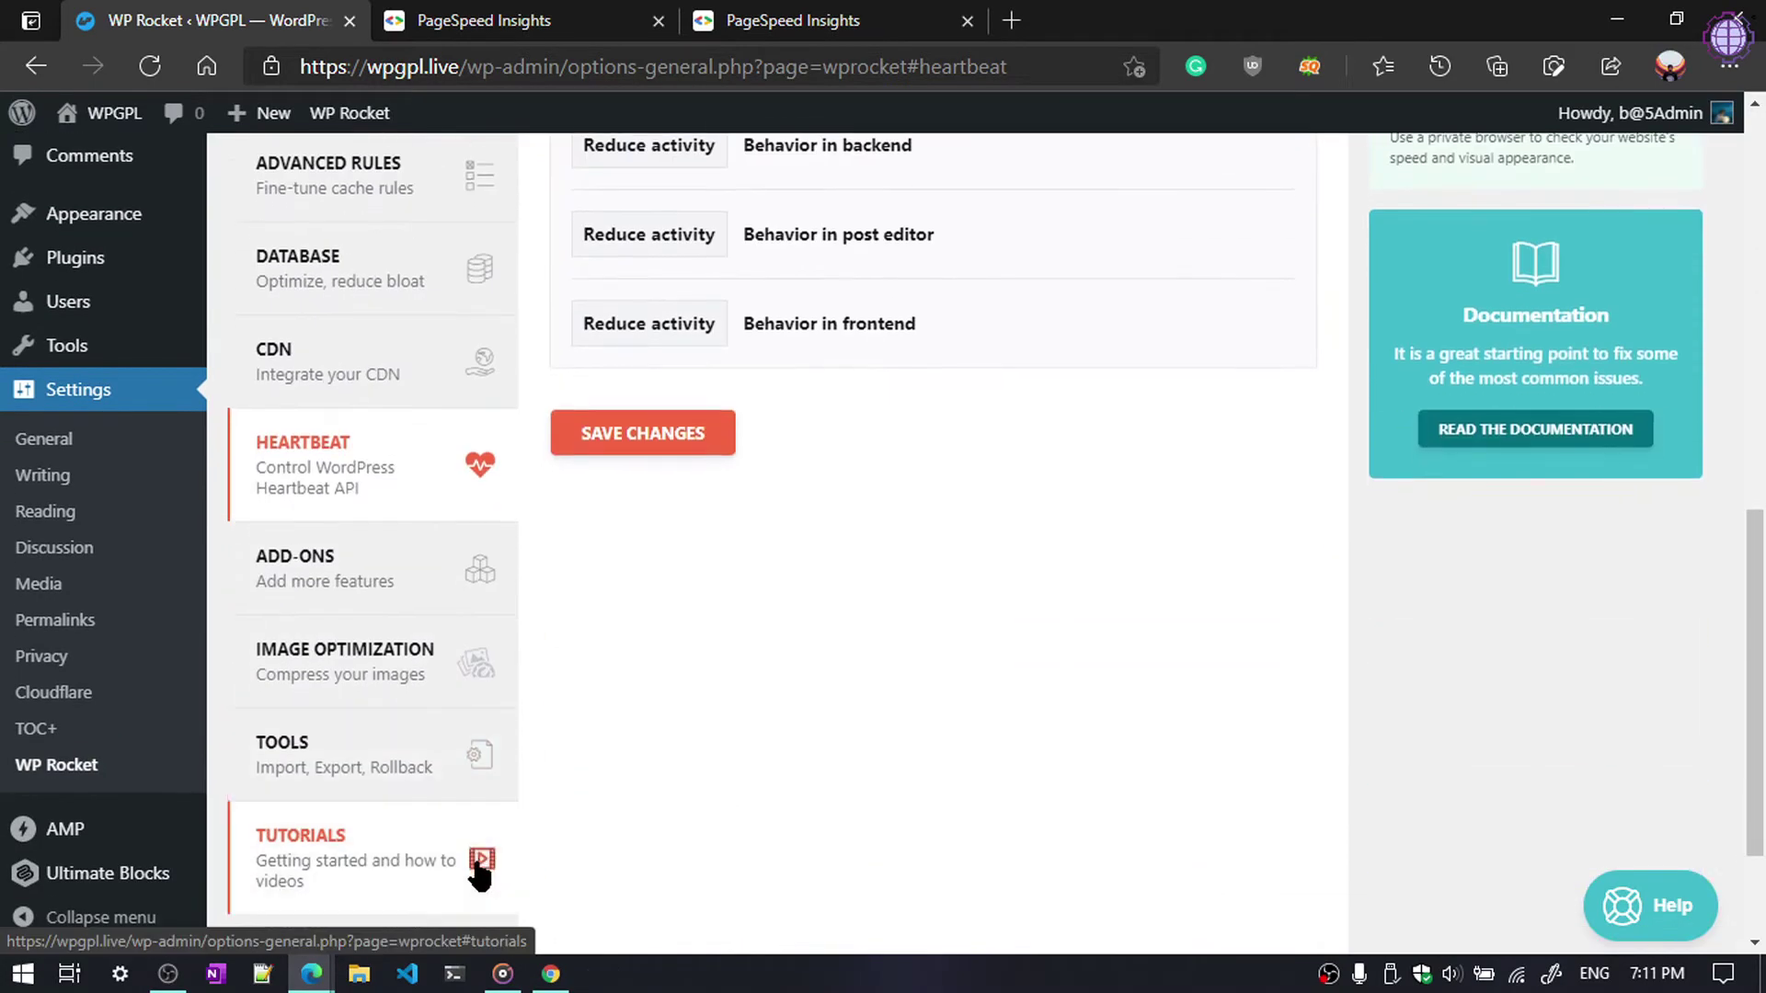
click(348, 577)
scroll(352, 586, down, 2)
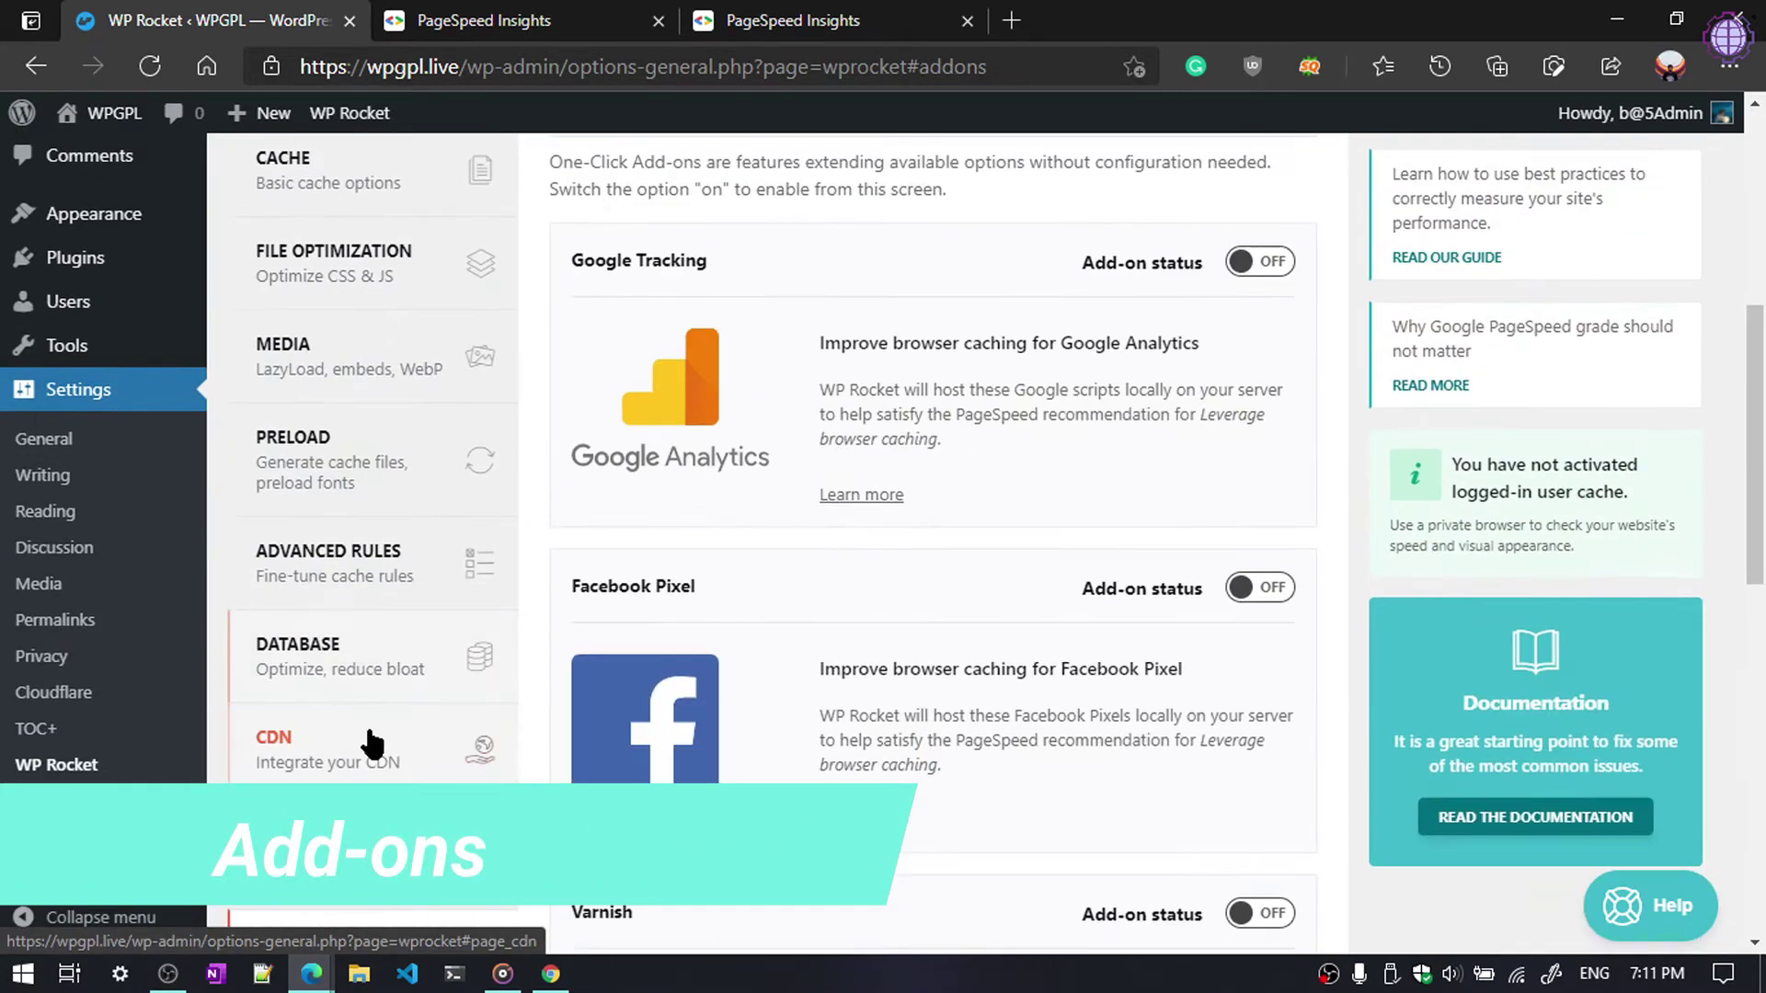
scroll(370, 745, down, 1)
scroll(1262, 386, up, 1)
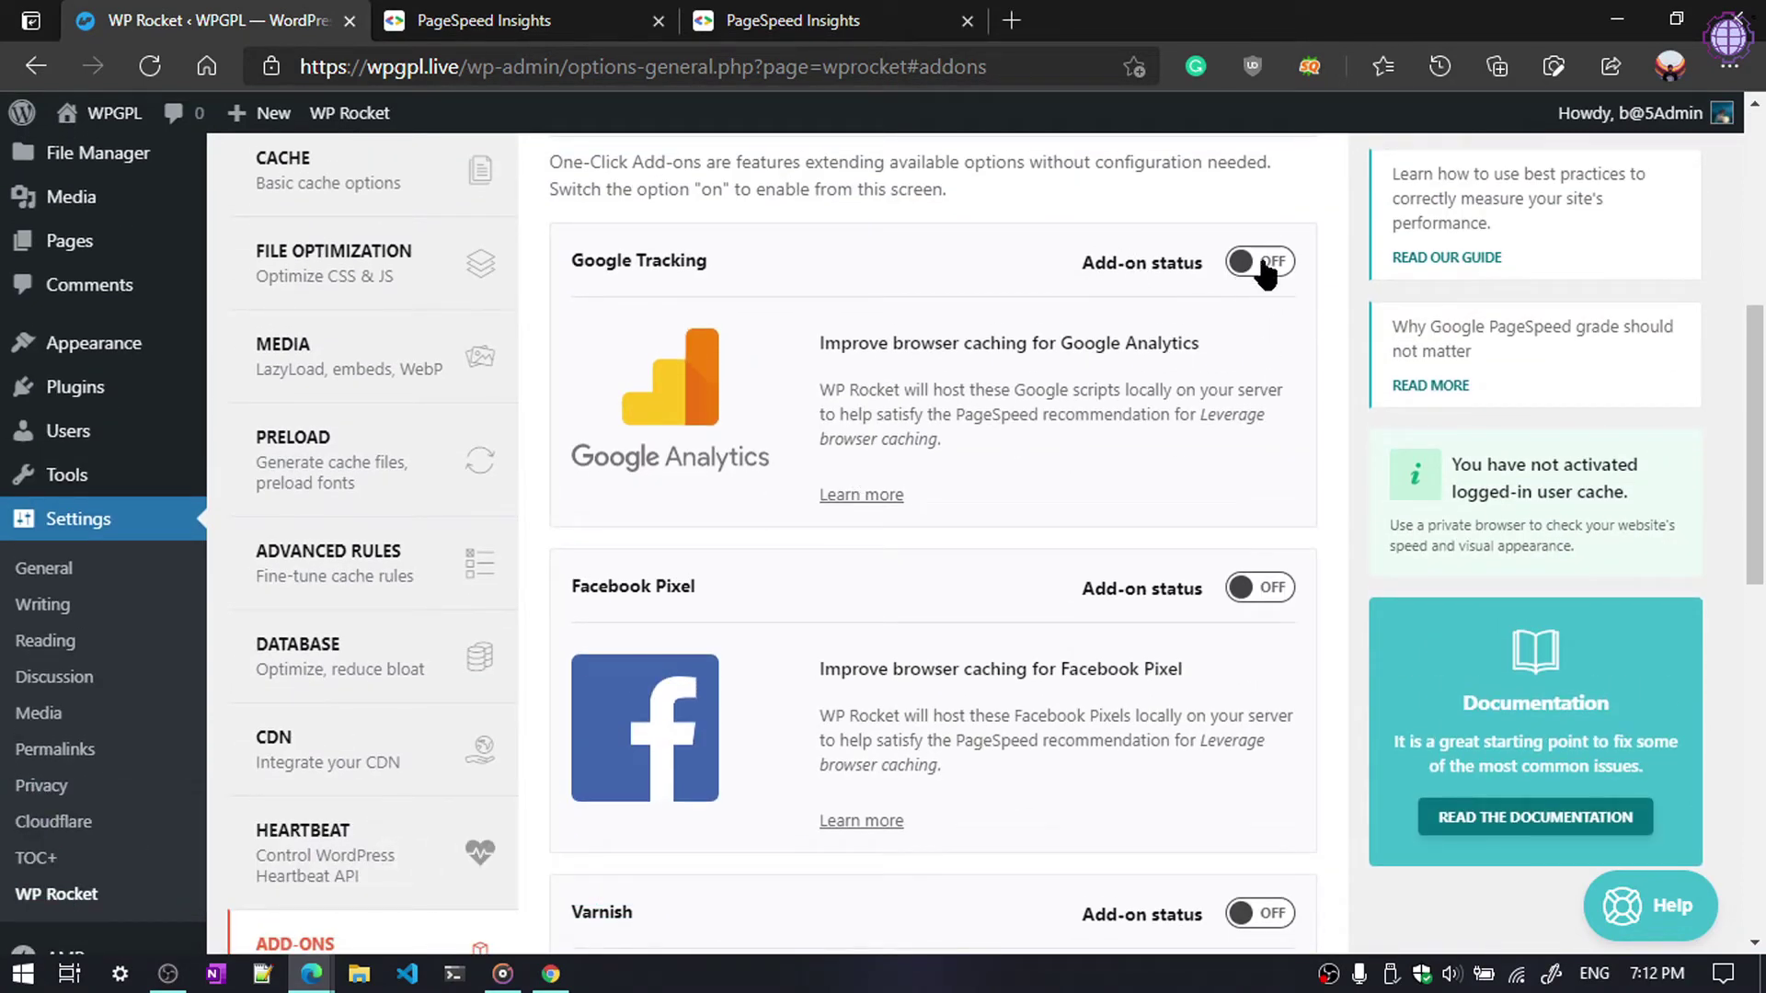
Switch the Google Tracking add-on to ON and turn the Show Sidebar toggle OFF.
click(1265, 270)
scroll(1160, 455, down, 2)
scroll(1159, 455, down, 3)
scroll(1159, 455, down, 3)
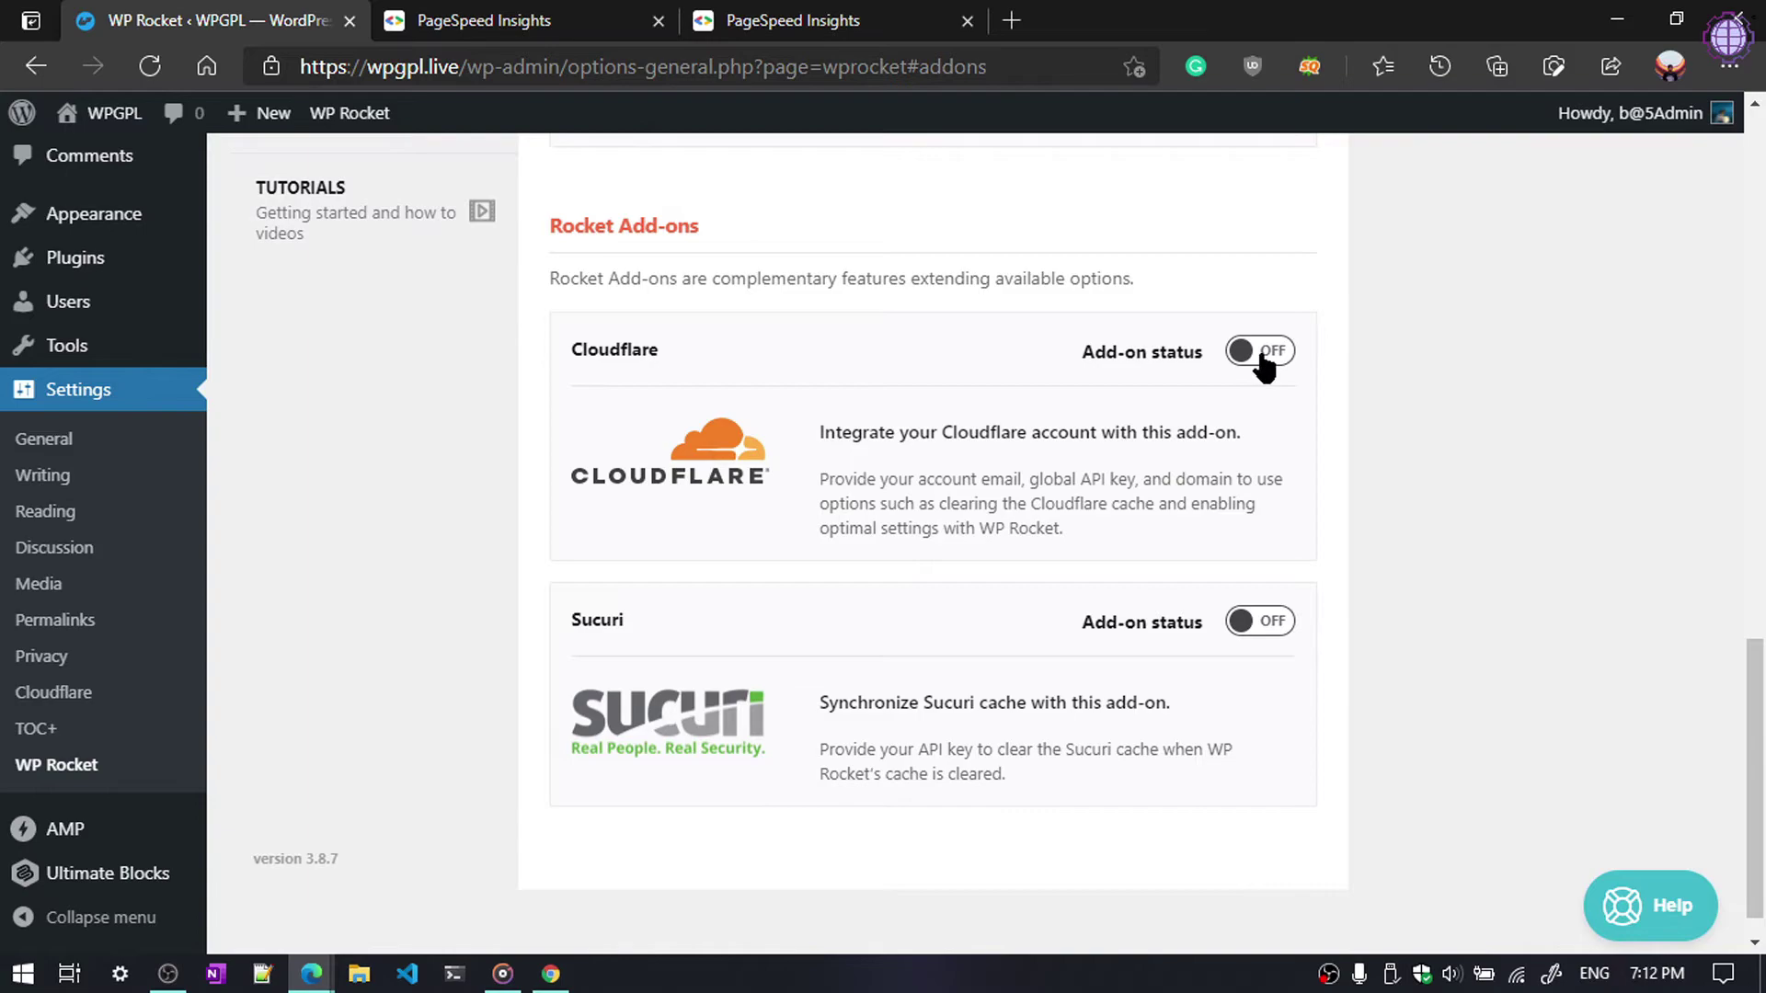
scroll(672, 718, up, 3)
scroll(672, 718, up, 3)
scroll(672, 718, up, 1)
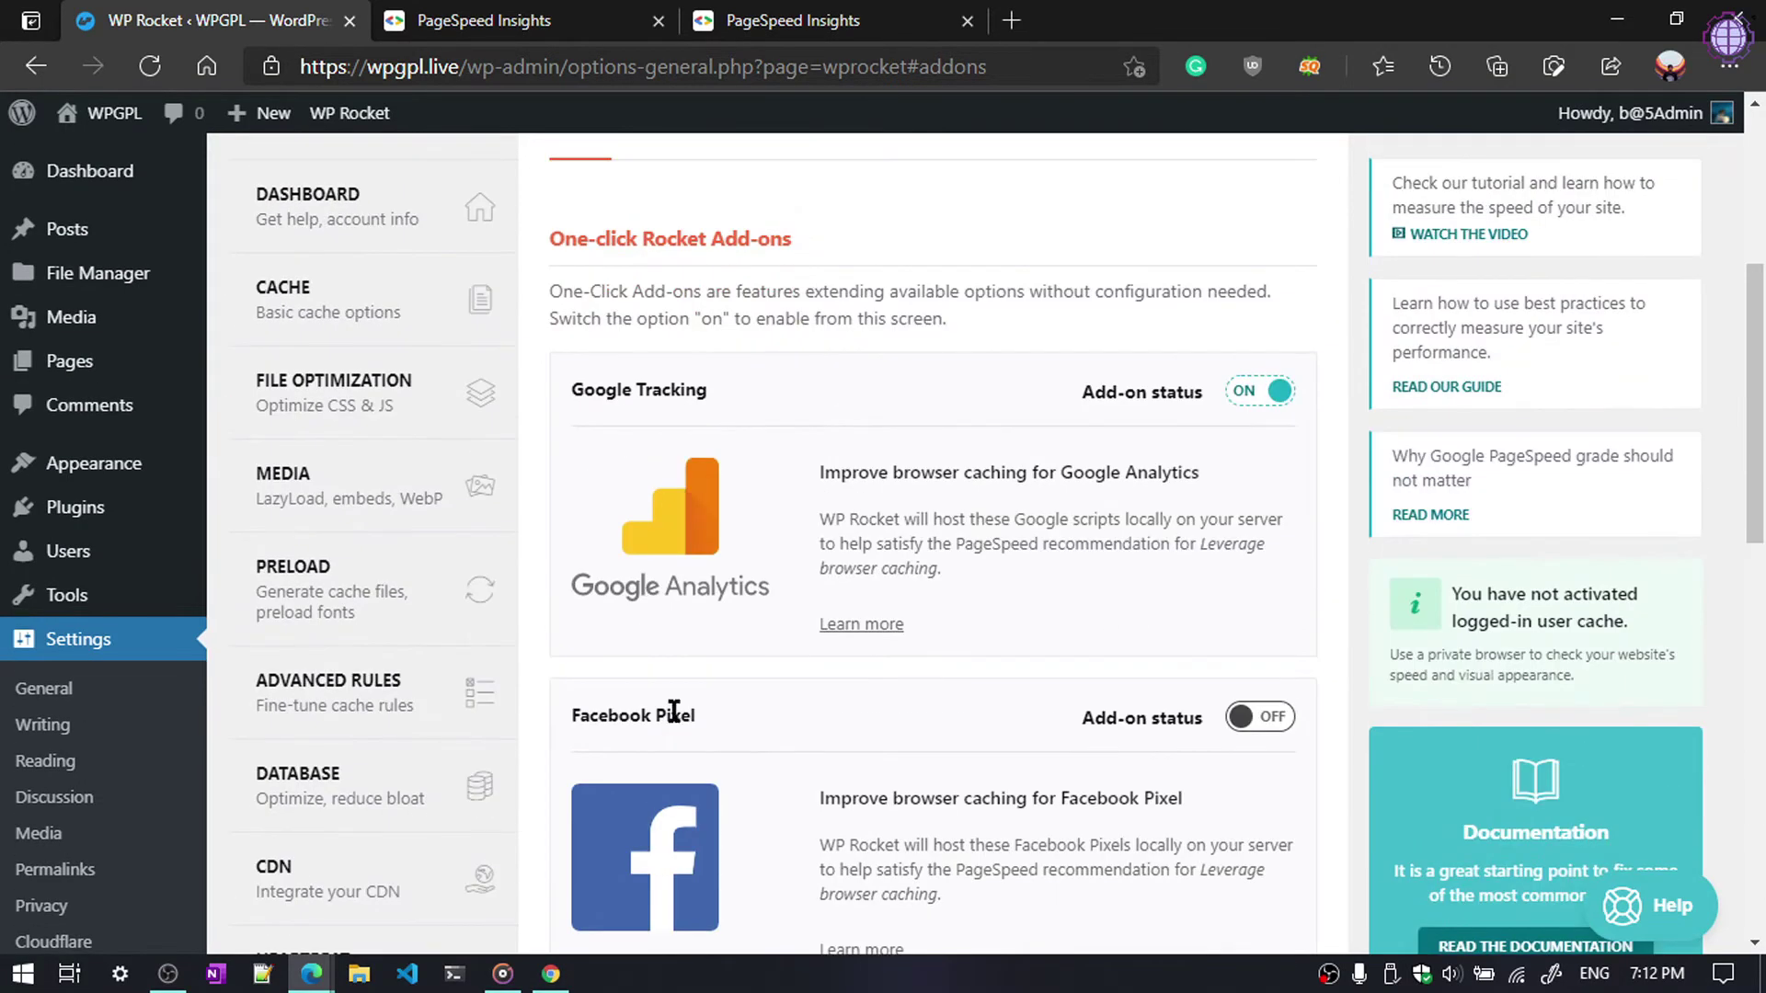
scroll(1601, 456, up, 3)
click(1302, 568)
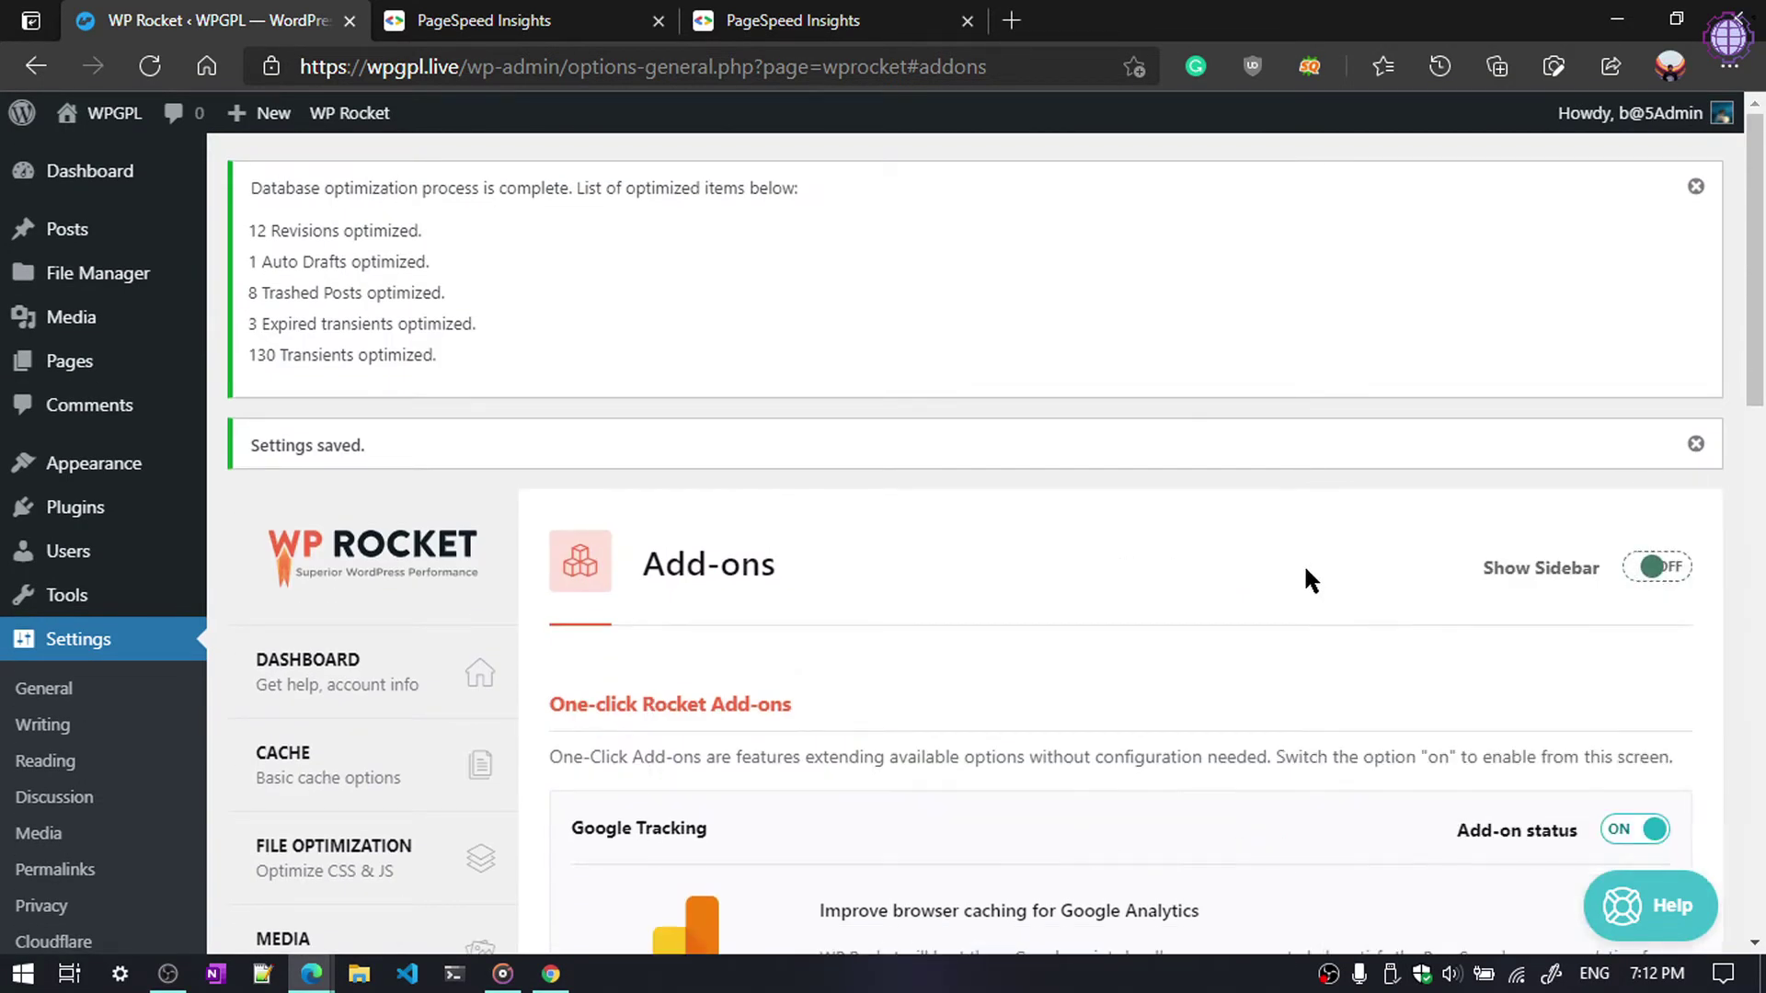
scroll(840, 571, down, 5)
scroll(815, 552, down, 5)
scroll(791, 526, up, 3)
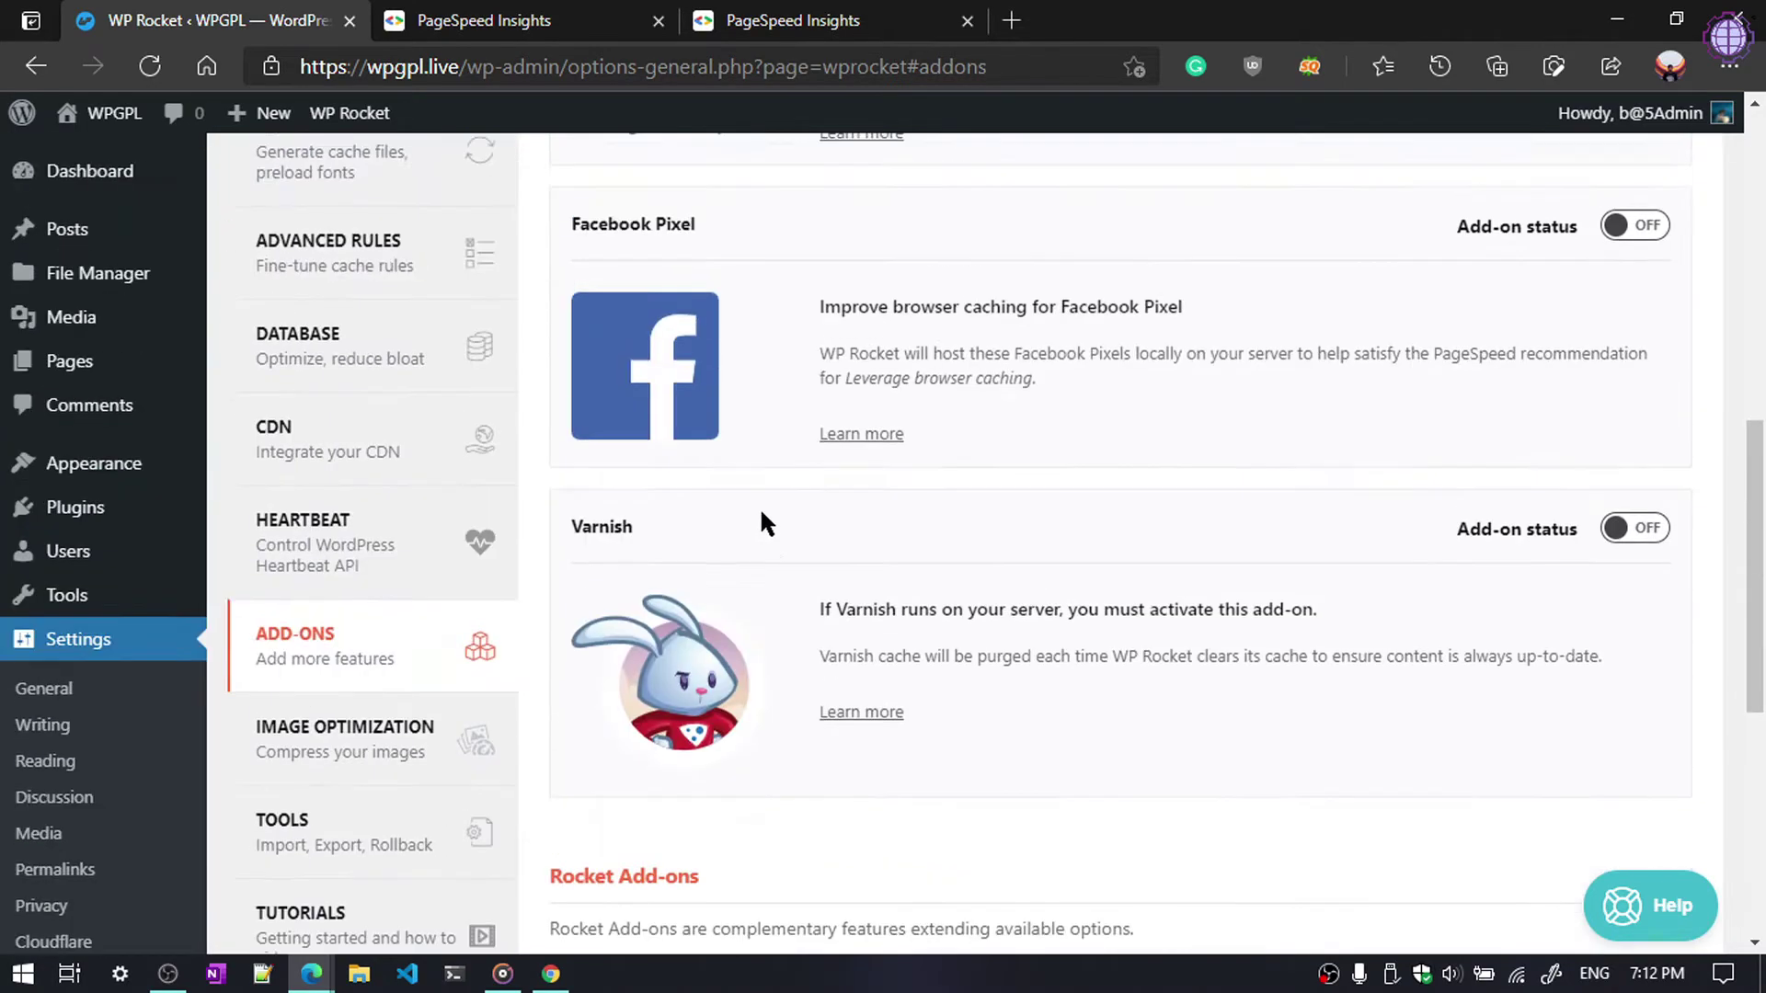
scroll(760, 516, down, 2)
View the Image Optimization and Tools pages without making changes.
click(414, 370)
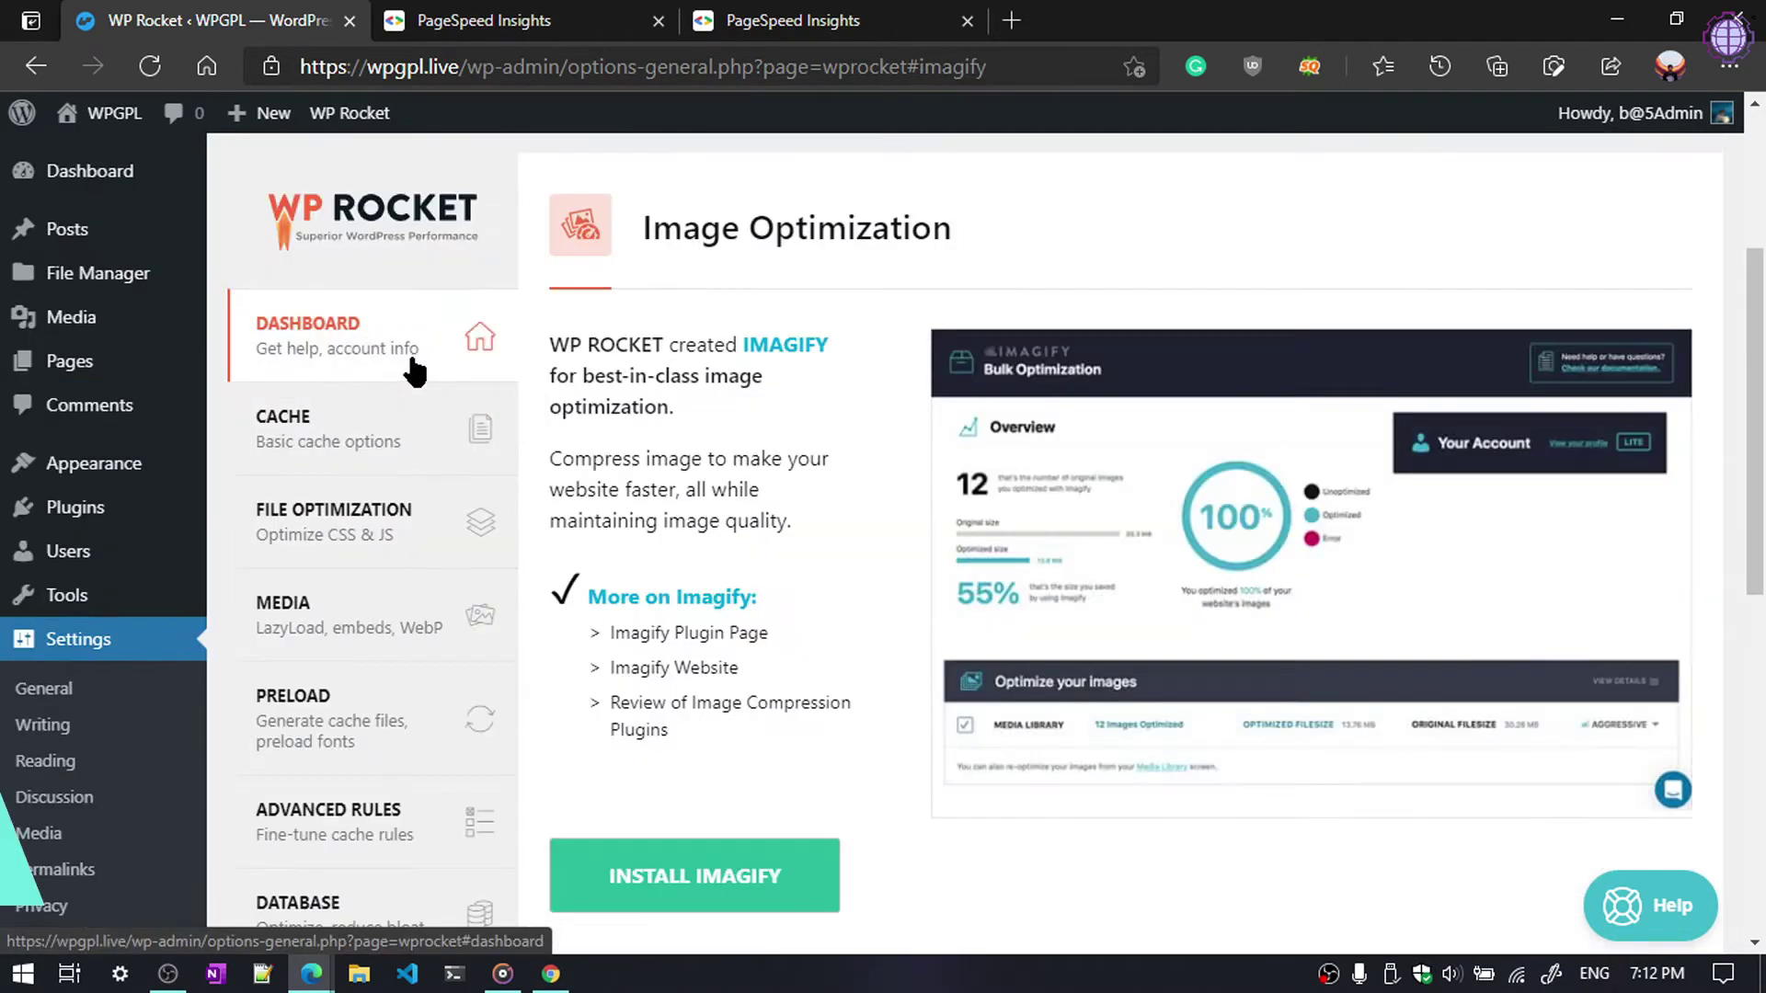
scroll(454, 552, down, 3)
scroll(453, 552, down, 1)
scroll(449, 774, down, 2)
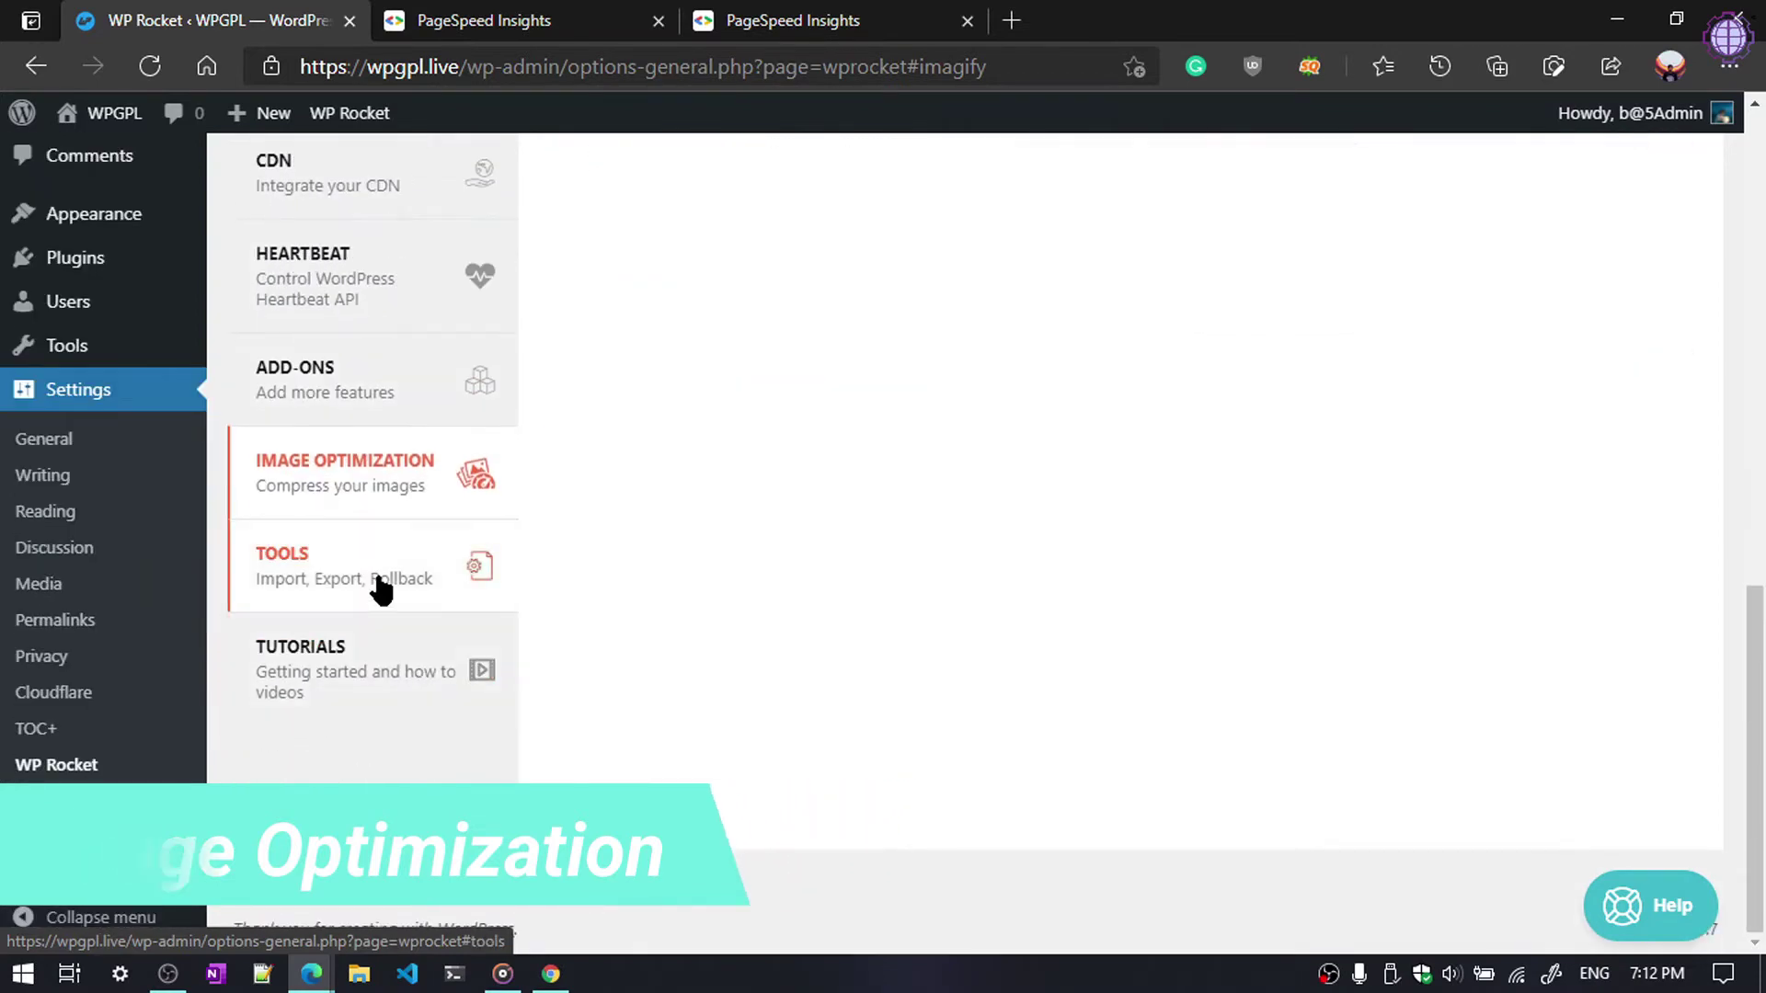
click(383, 580)
scroll(524, 706, down, 3)
scroll(323, 670, up, 3)
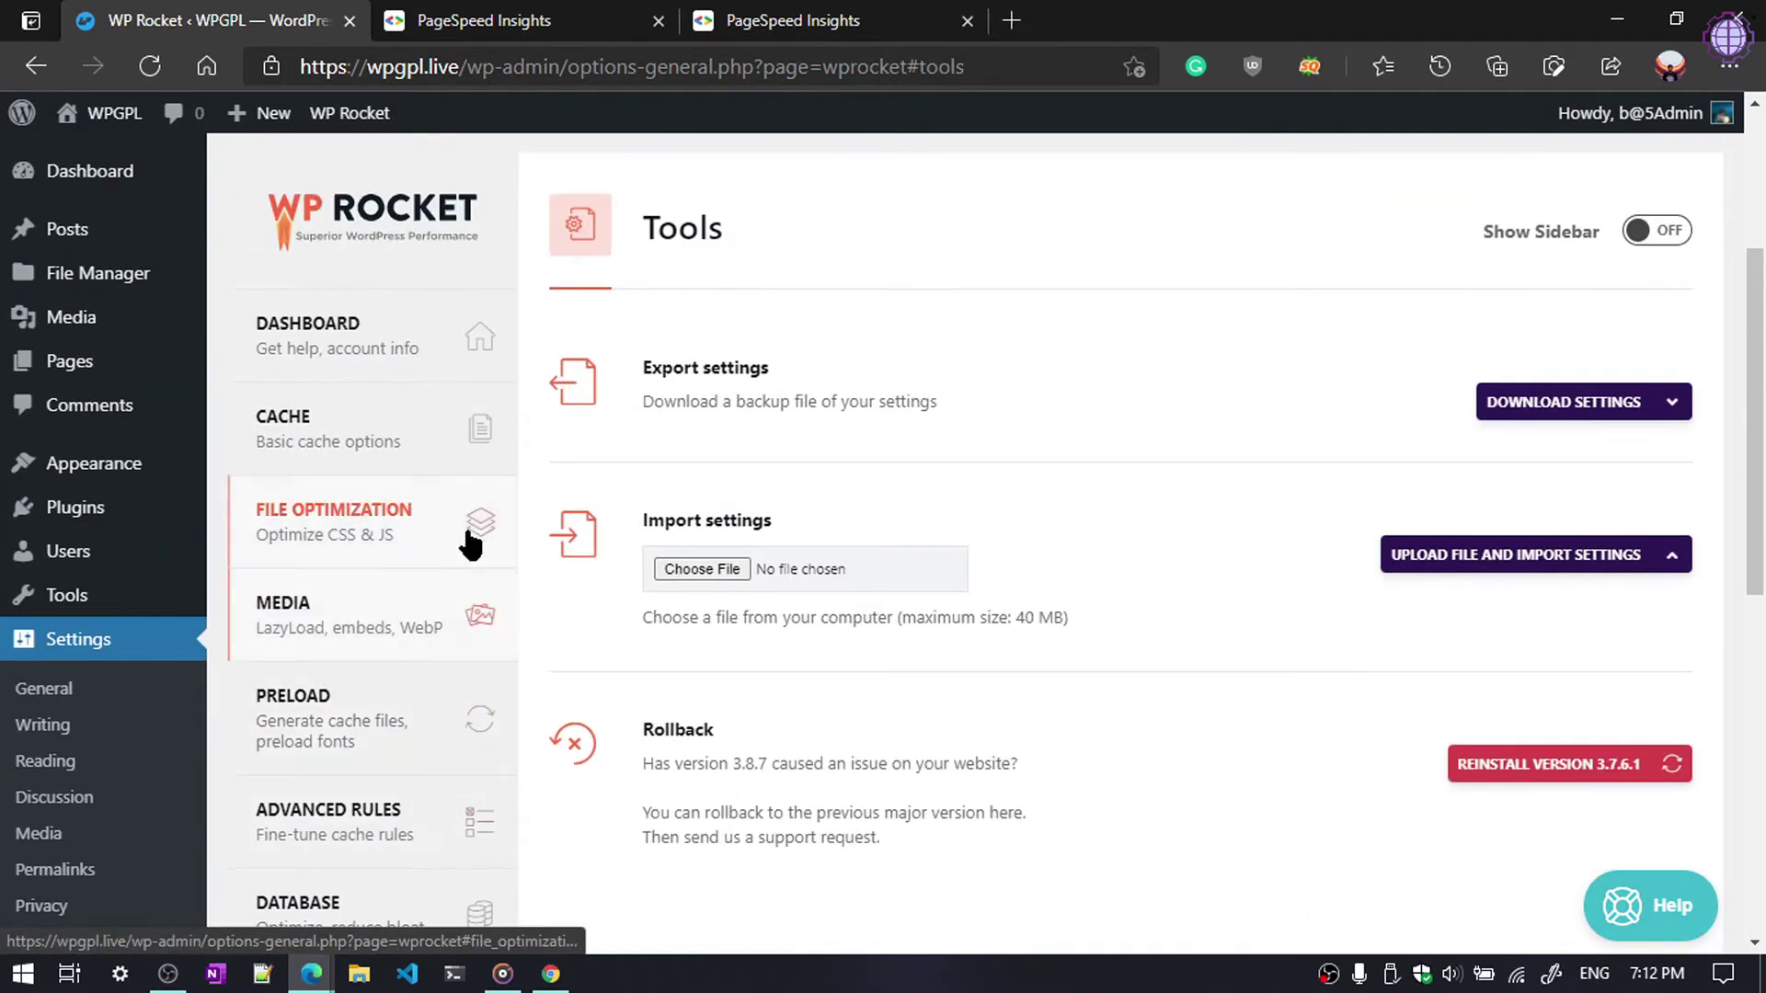
Return to File Optimization to confirm the saved CSS and JavaScript settings.
click(342, 532)
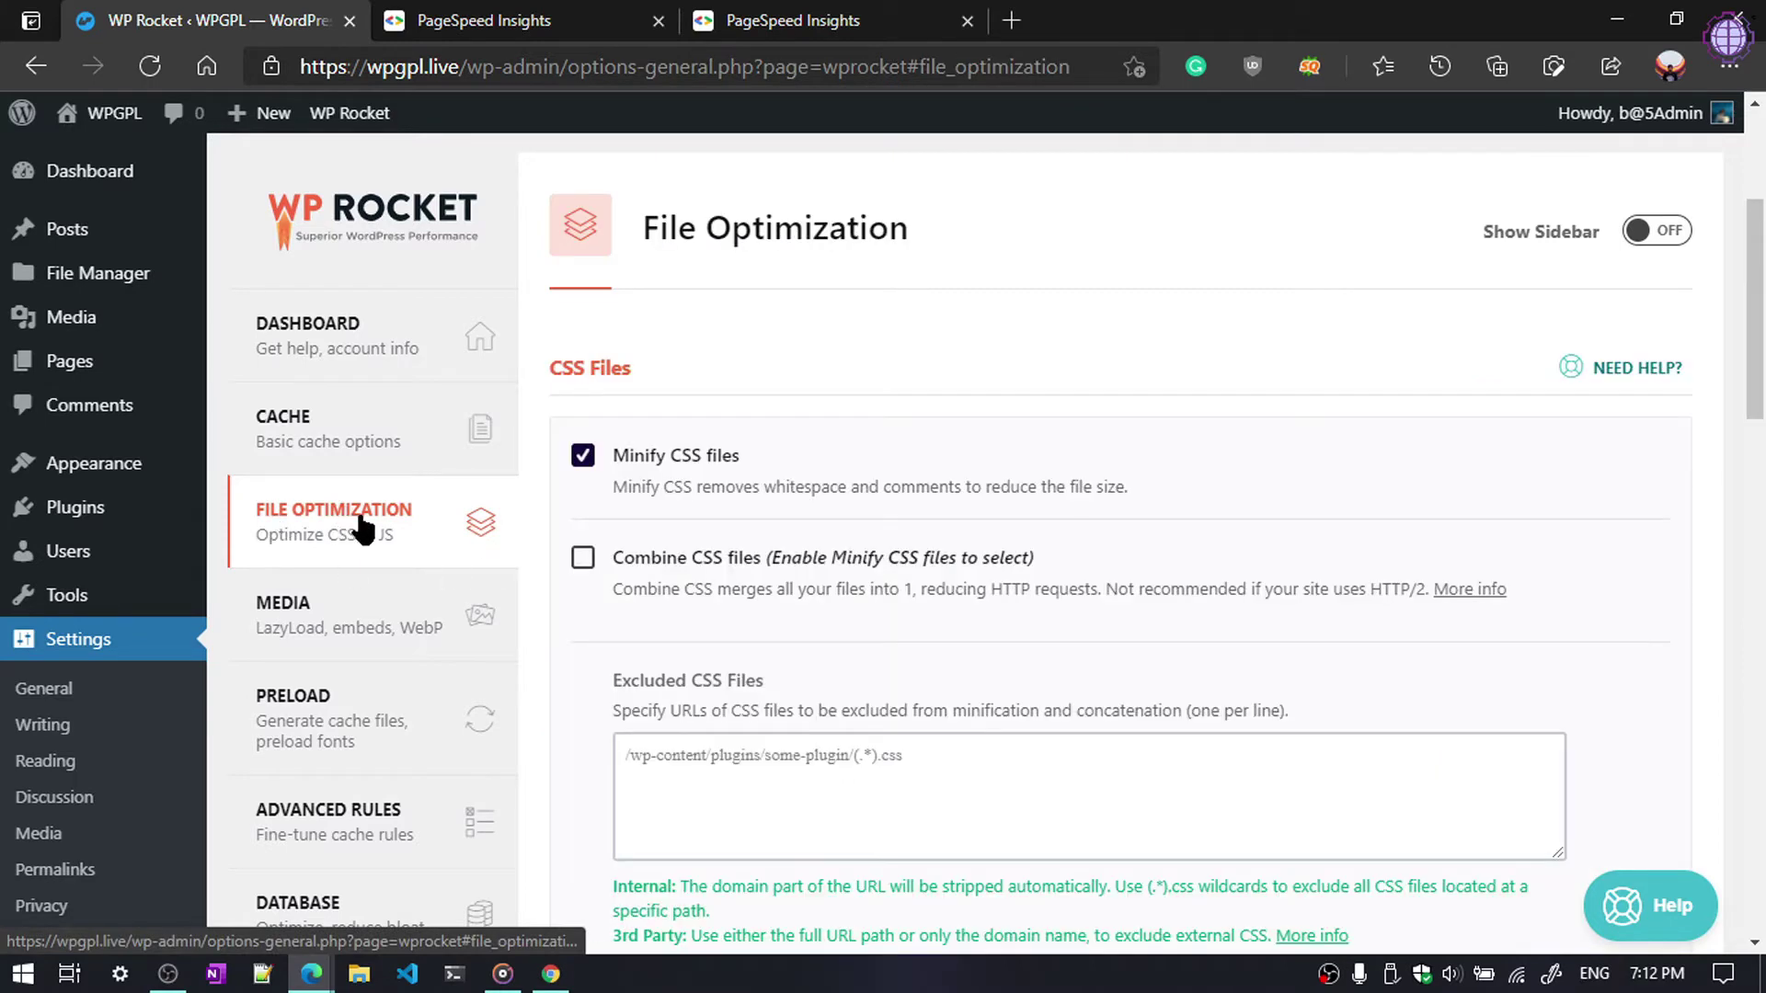
scroll(620, 461, down, 1)
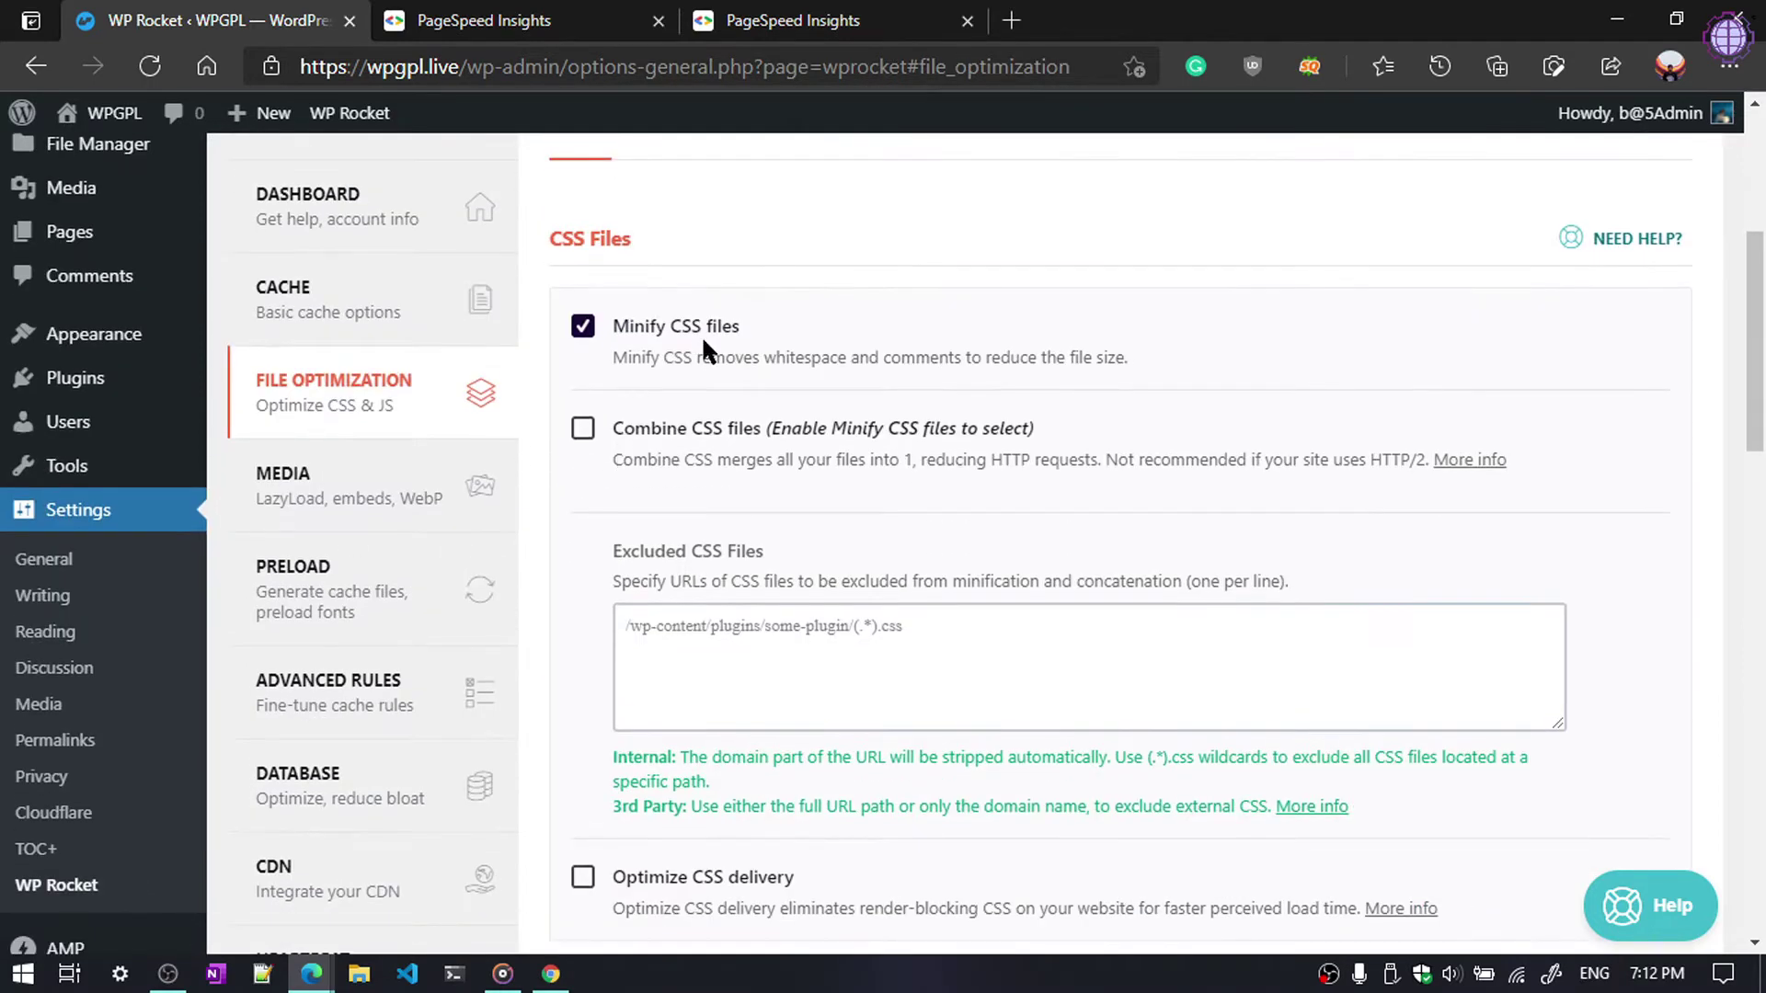
scroll(703, 338, down, 1)
scroll(698, 336, down, 3)
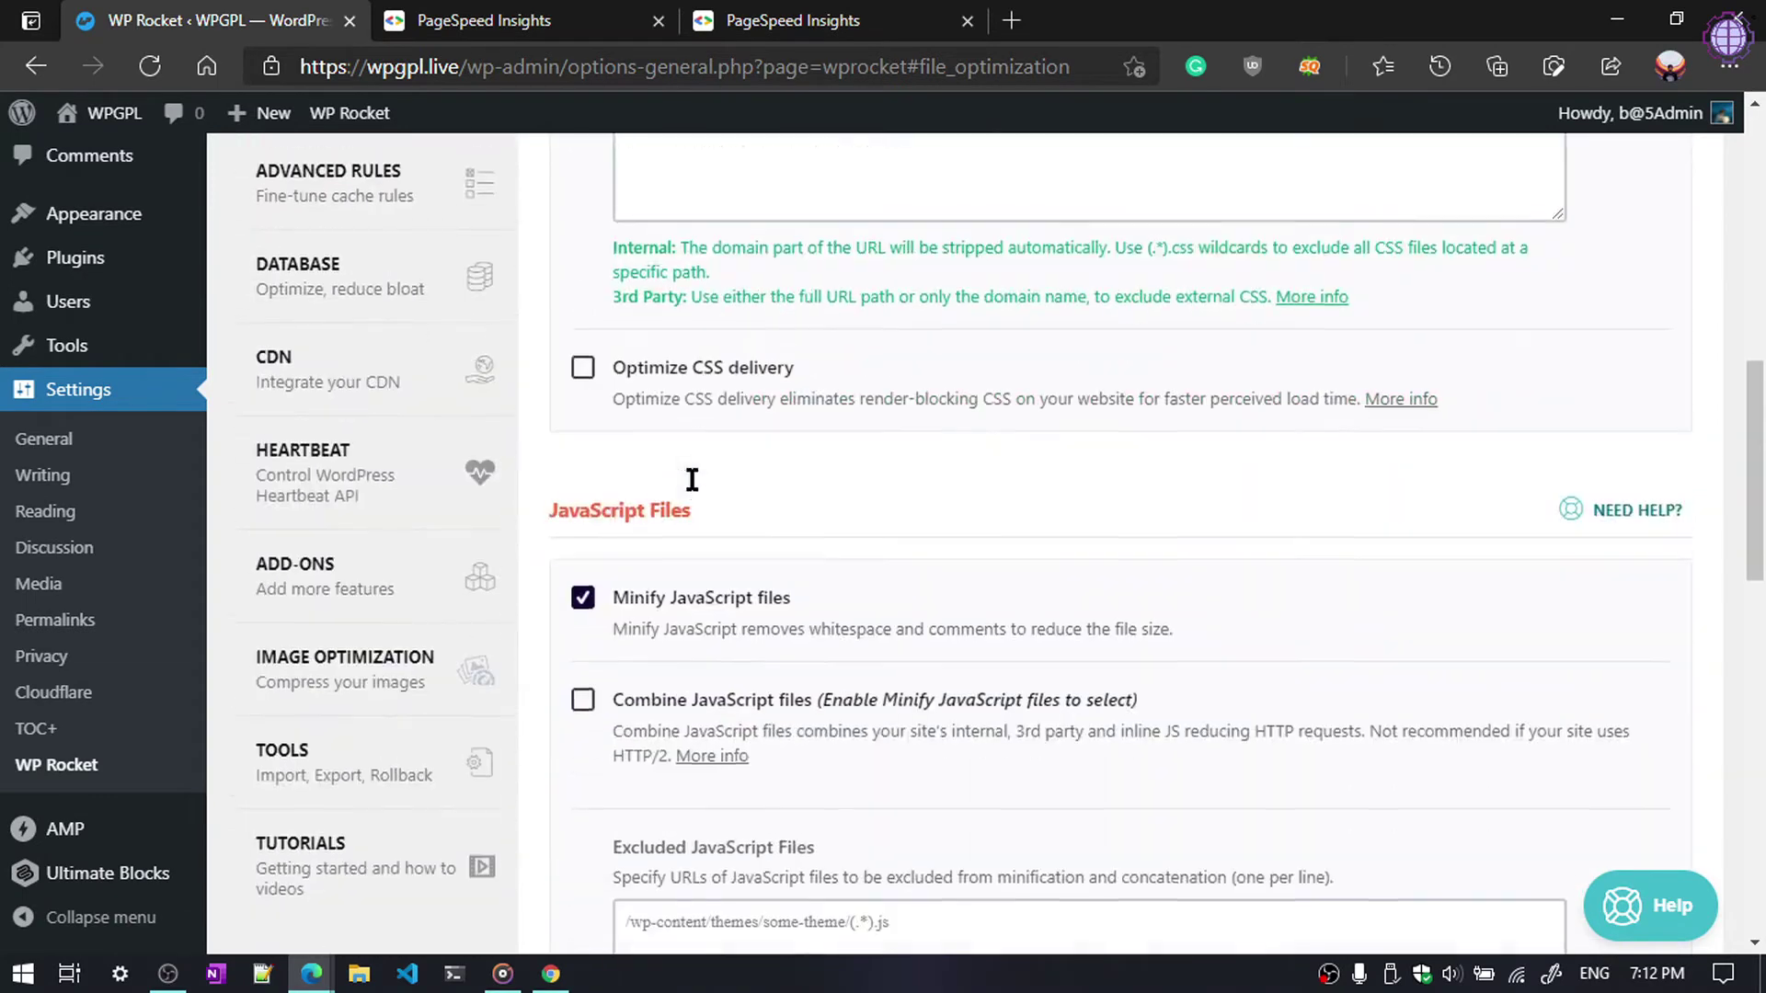
scroll(690, 479, down, 1)
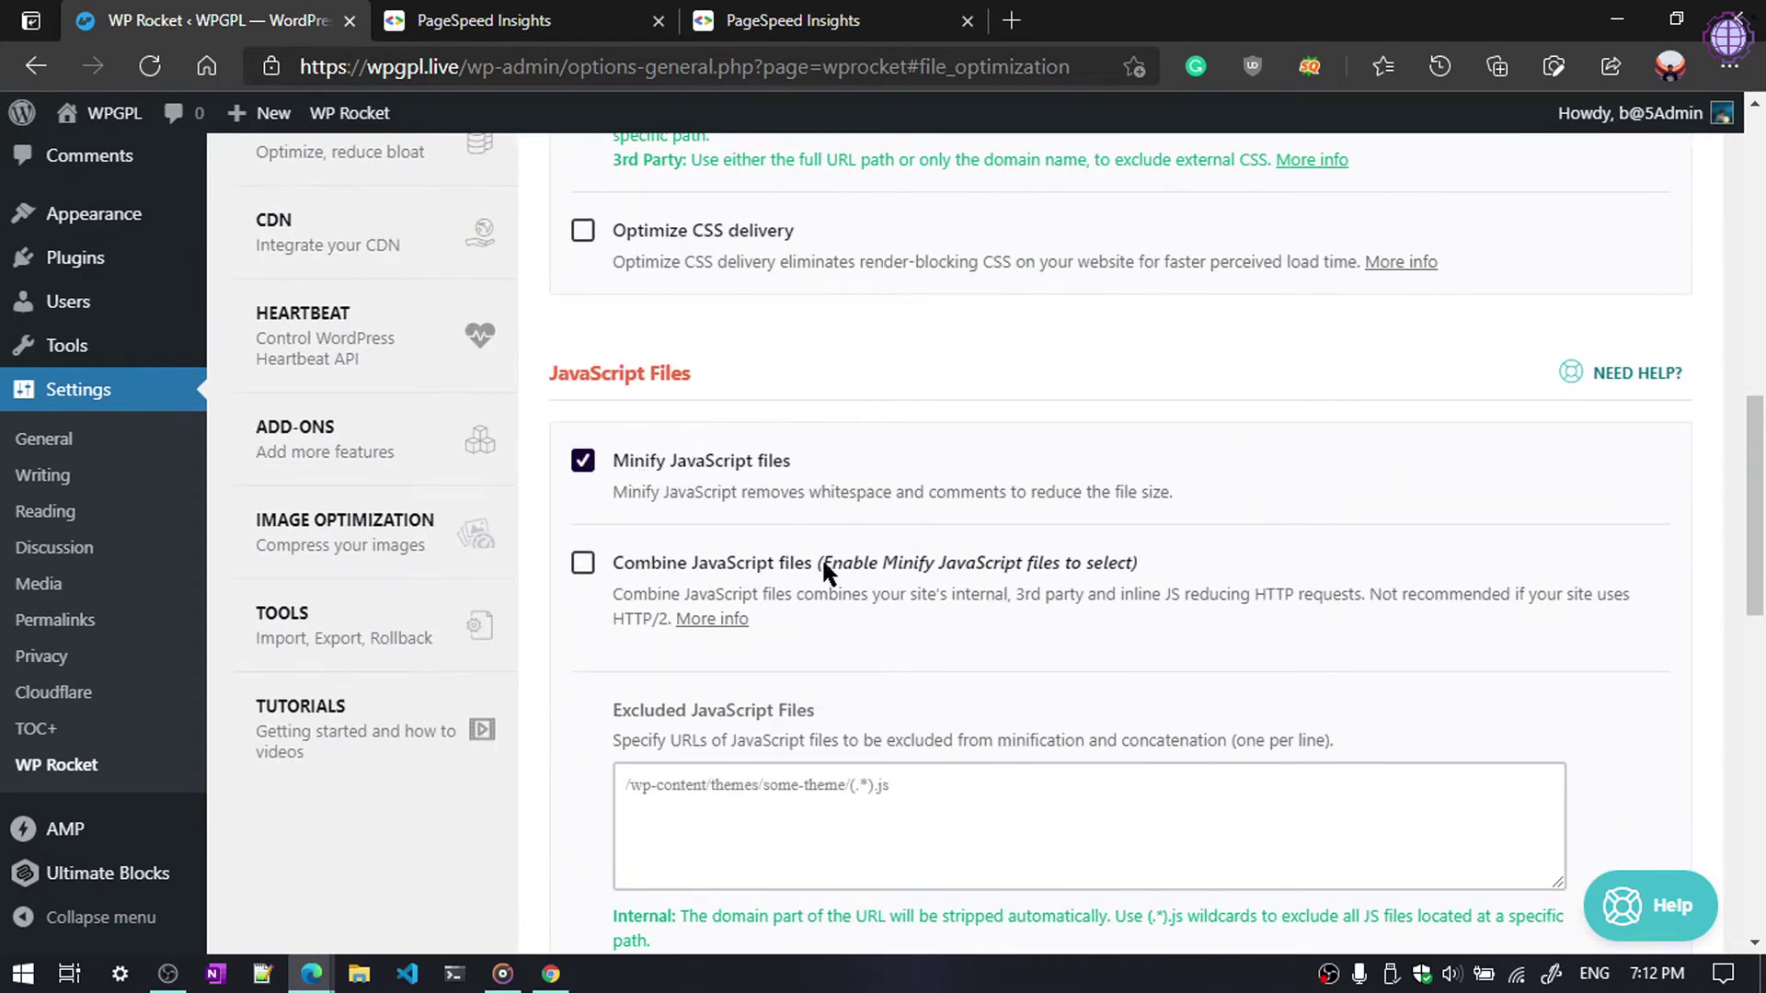
scroll(821, 557, down, 4)
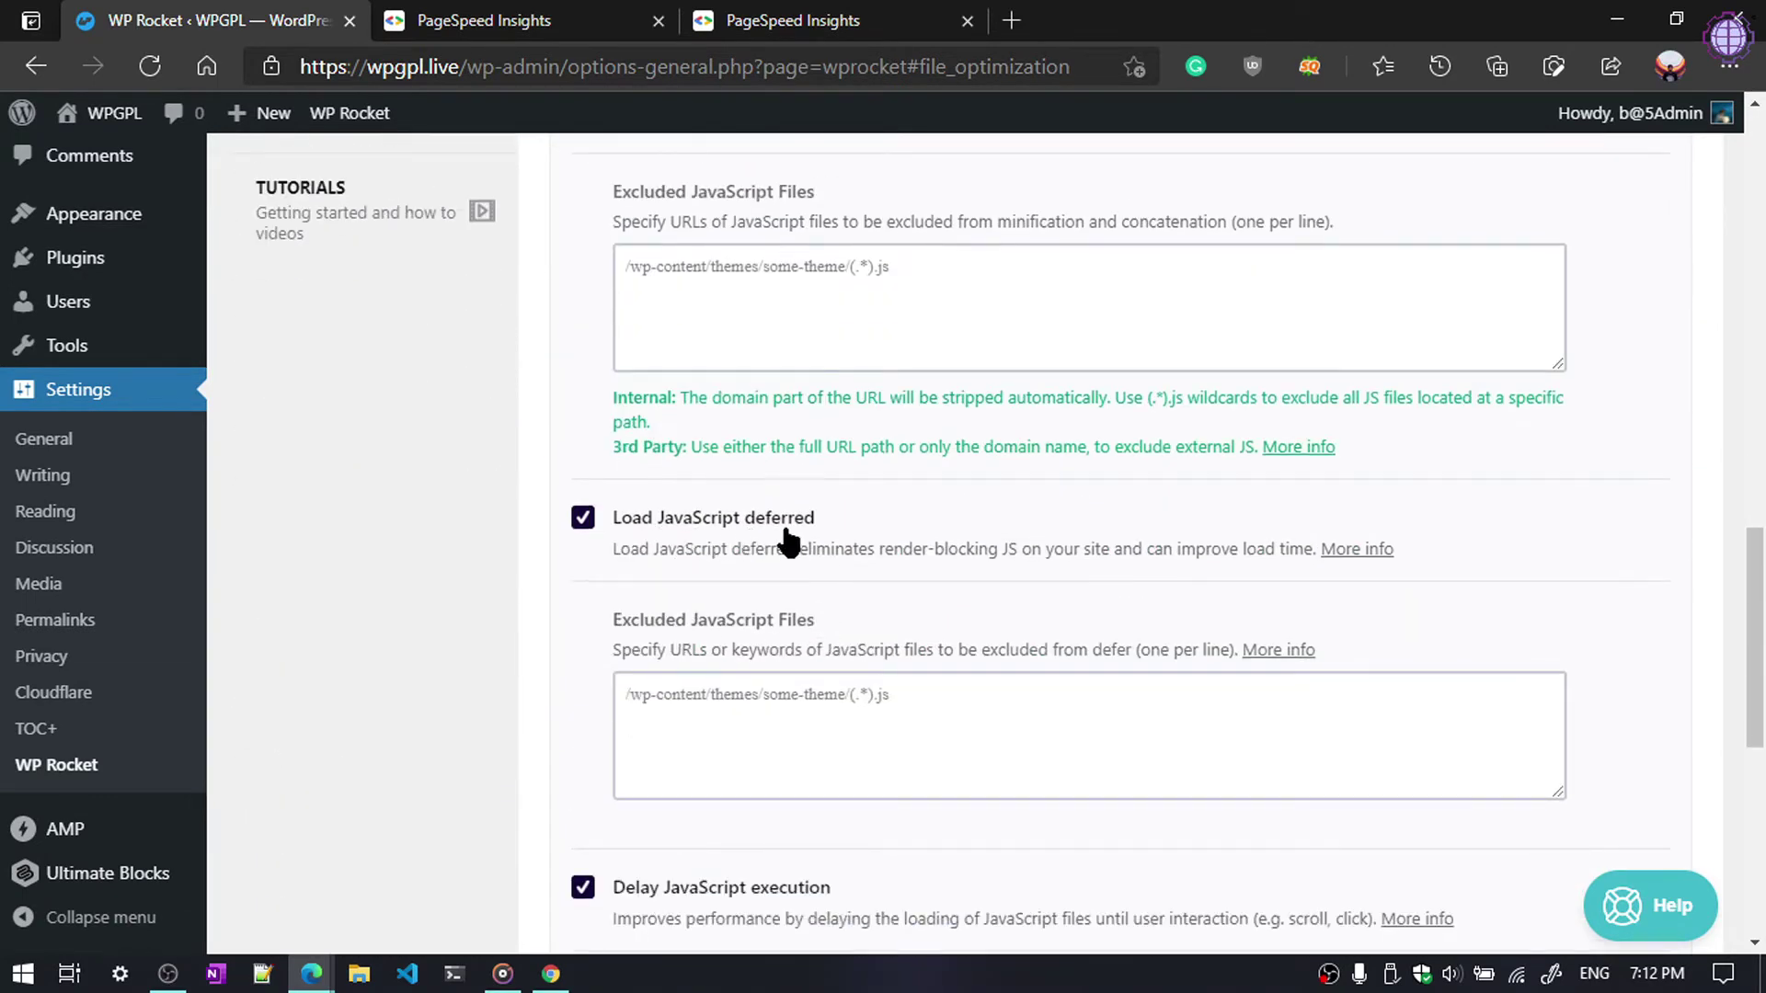
scroll(671, 899, down, 2)
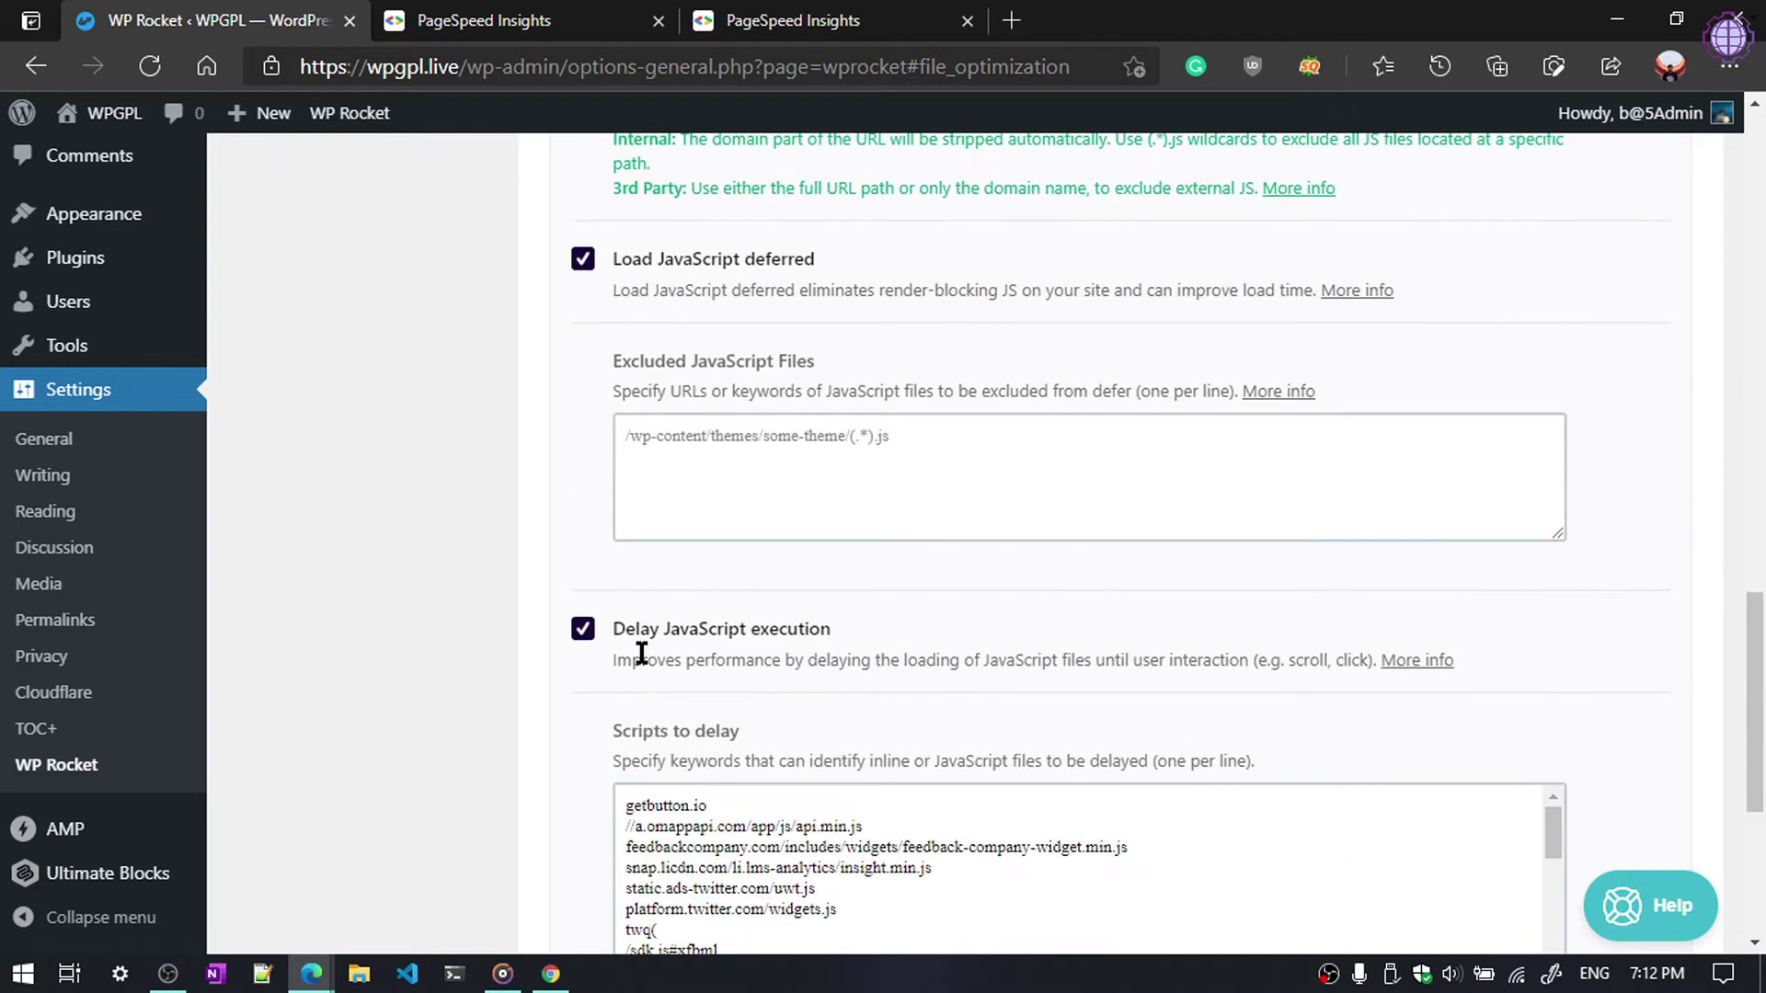
scroll(580, 469, down, 1)
scroll(736, 819, down, 2)
scroll(611, 483, up, 2)
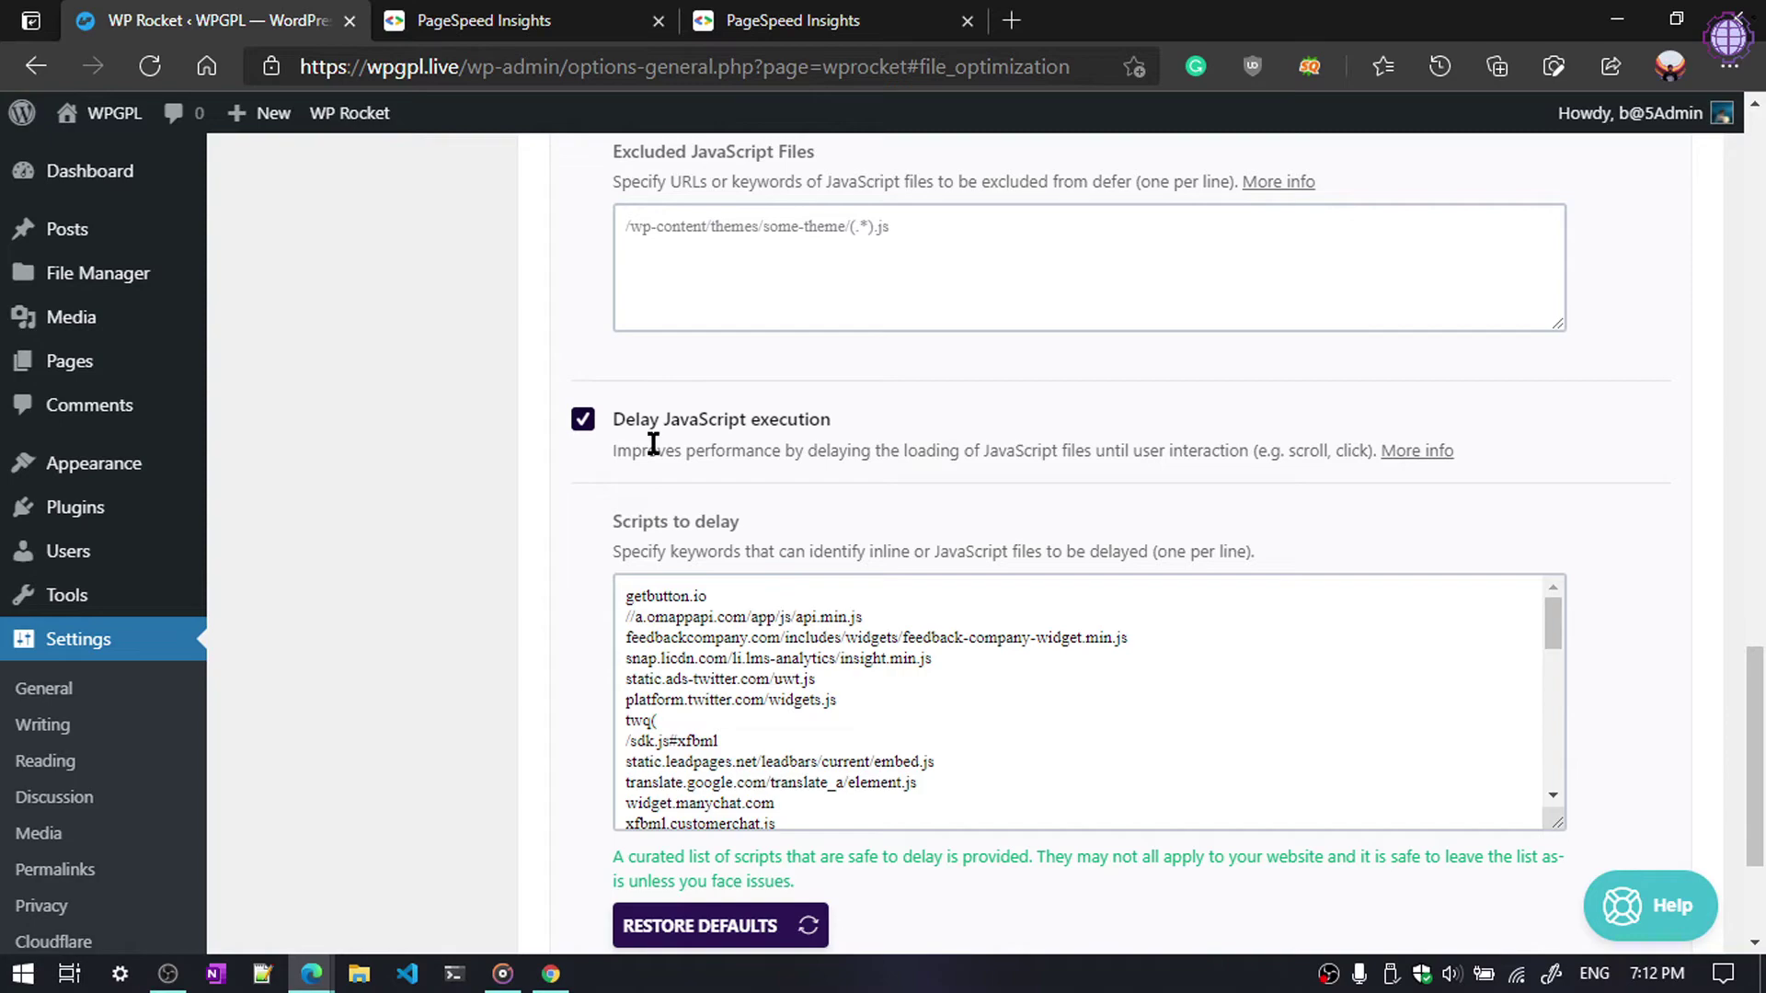
scroll(648, 843, down, 2)
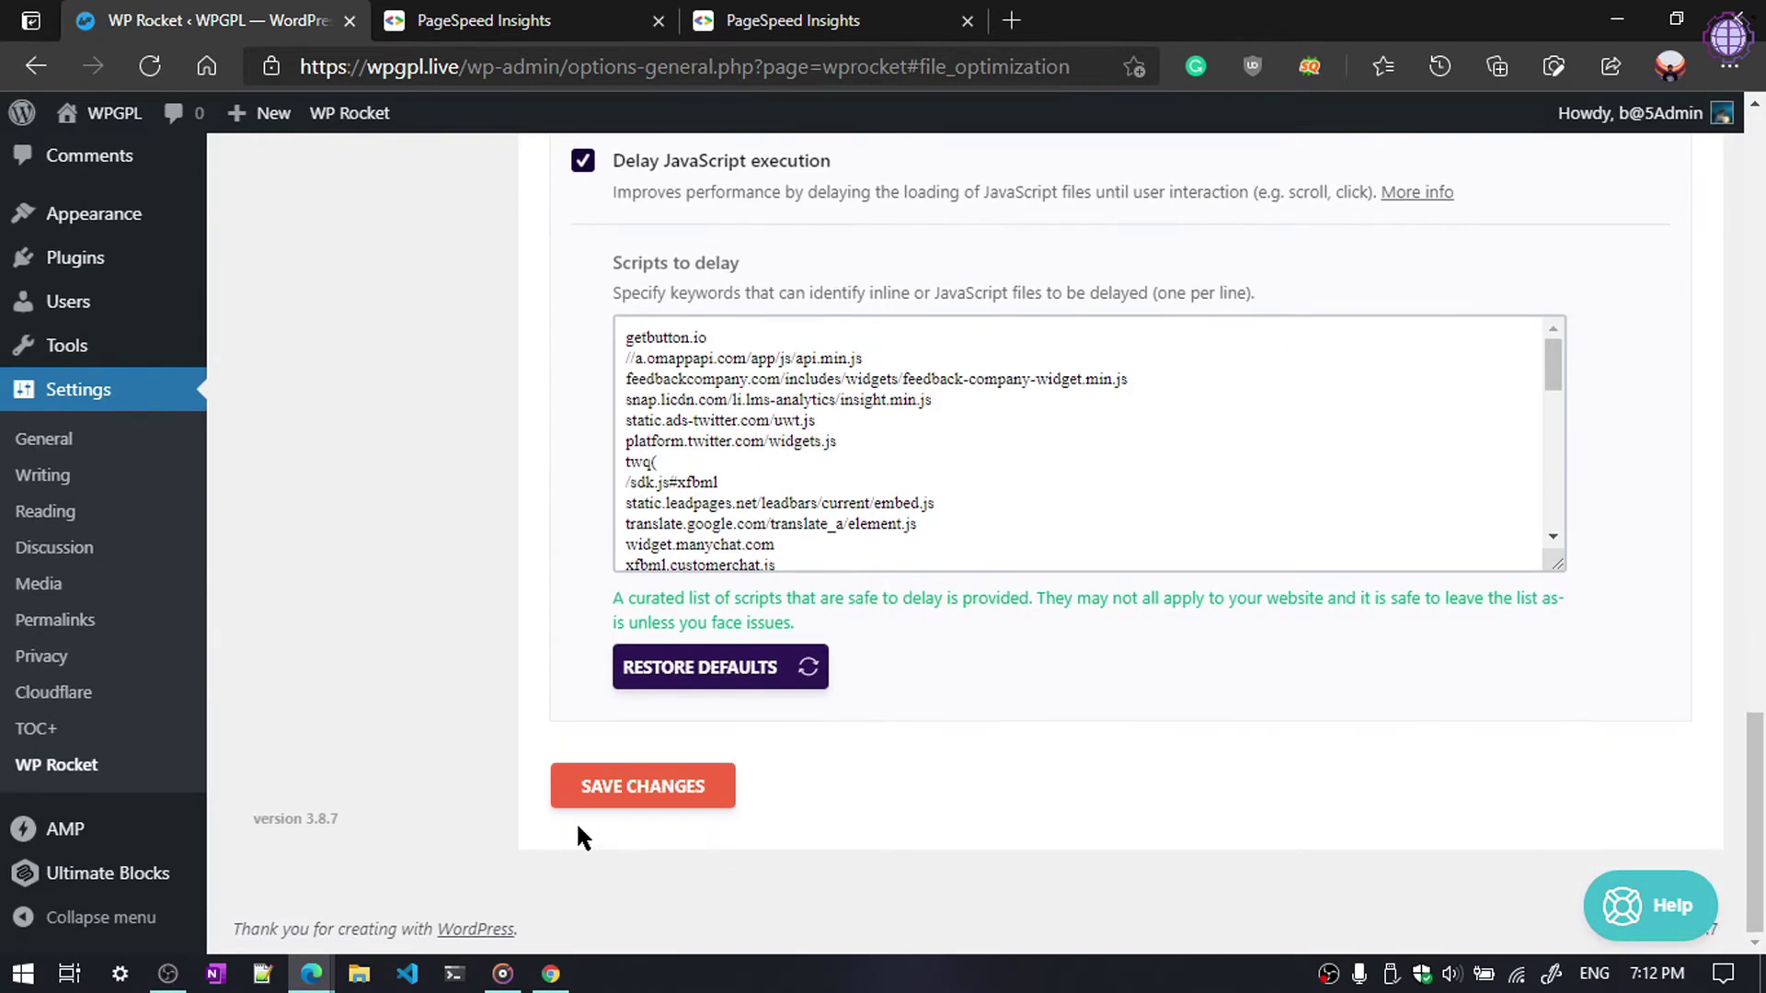
scroll(455, 862, up, 4)
scroll(421, 879, up, 2)
scroll(421, 879, up, 4)
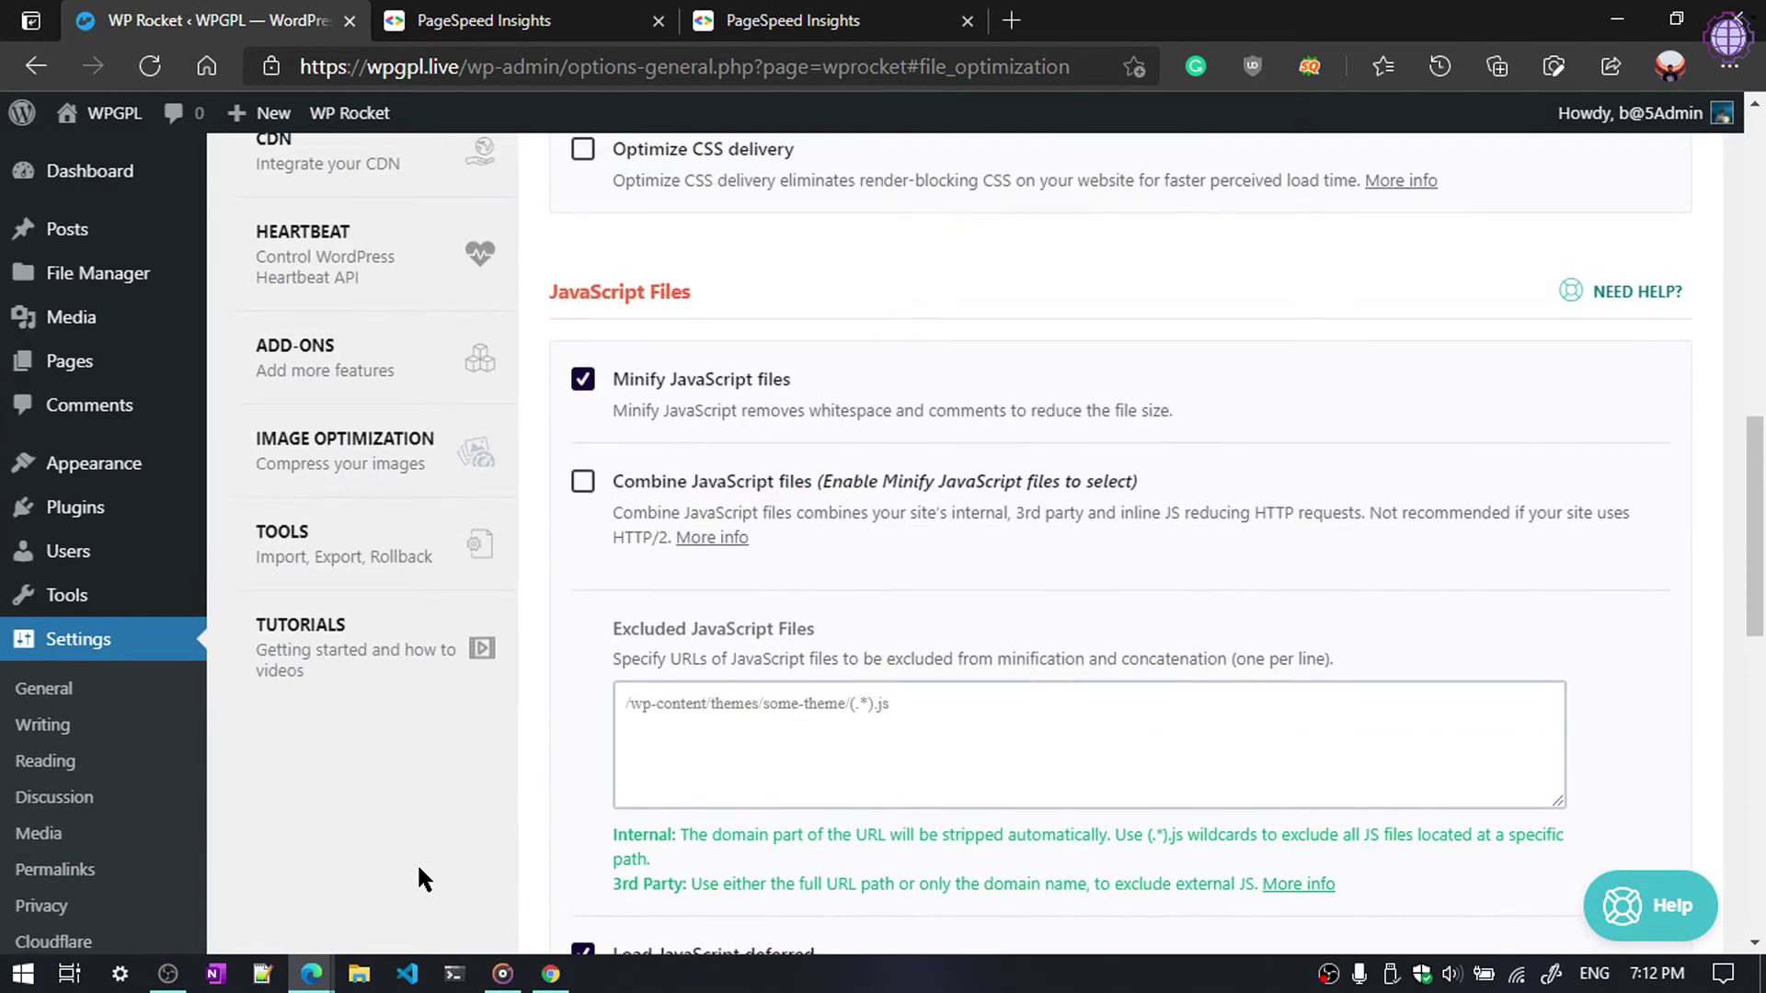
scroll(781, 721, up, 2)
scroll(781, 722, up, 1)
scroll(780, 717, up, 1)
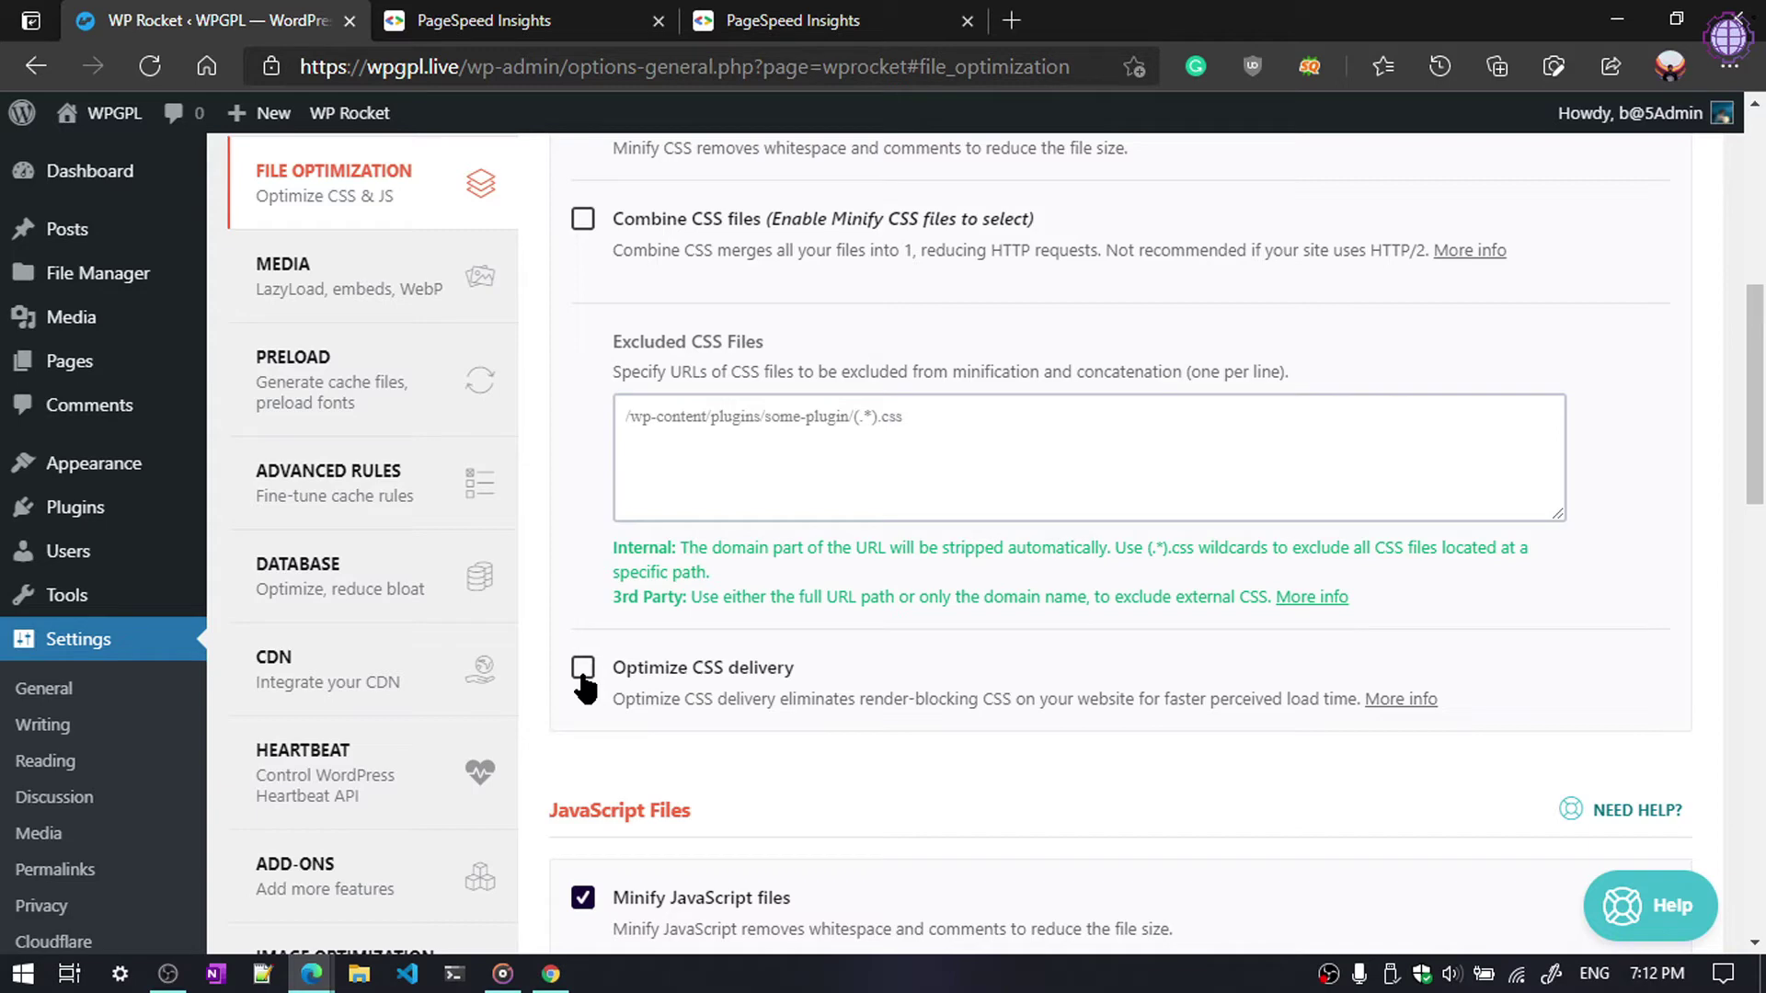
scroll(701, 683, up, 3)
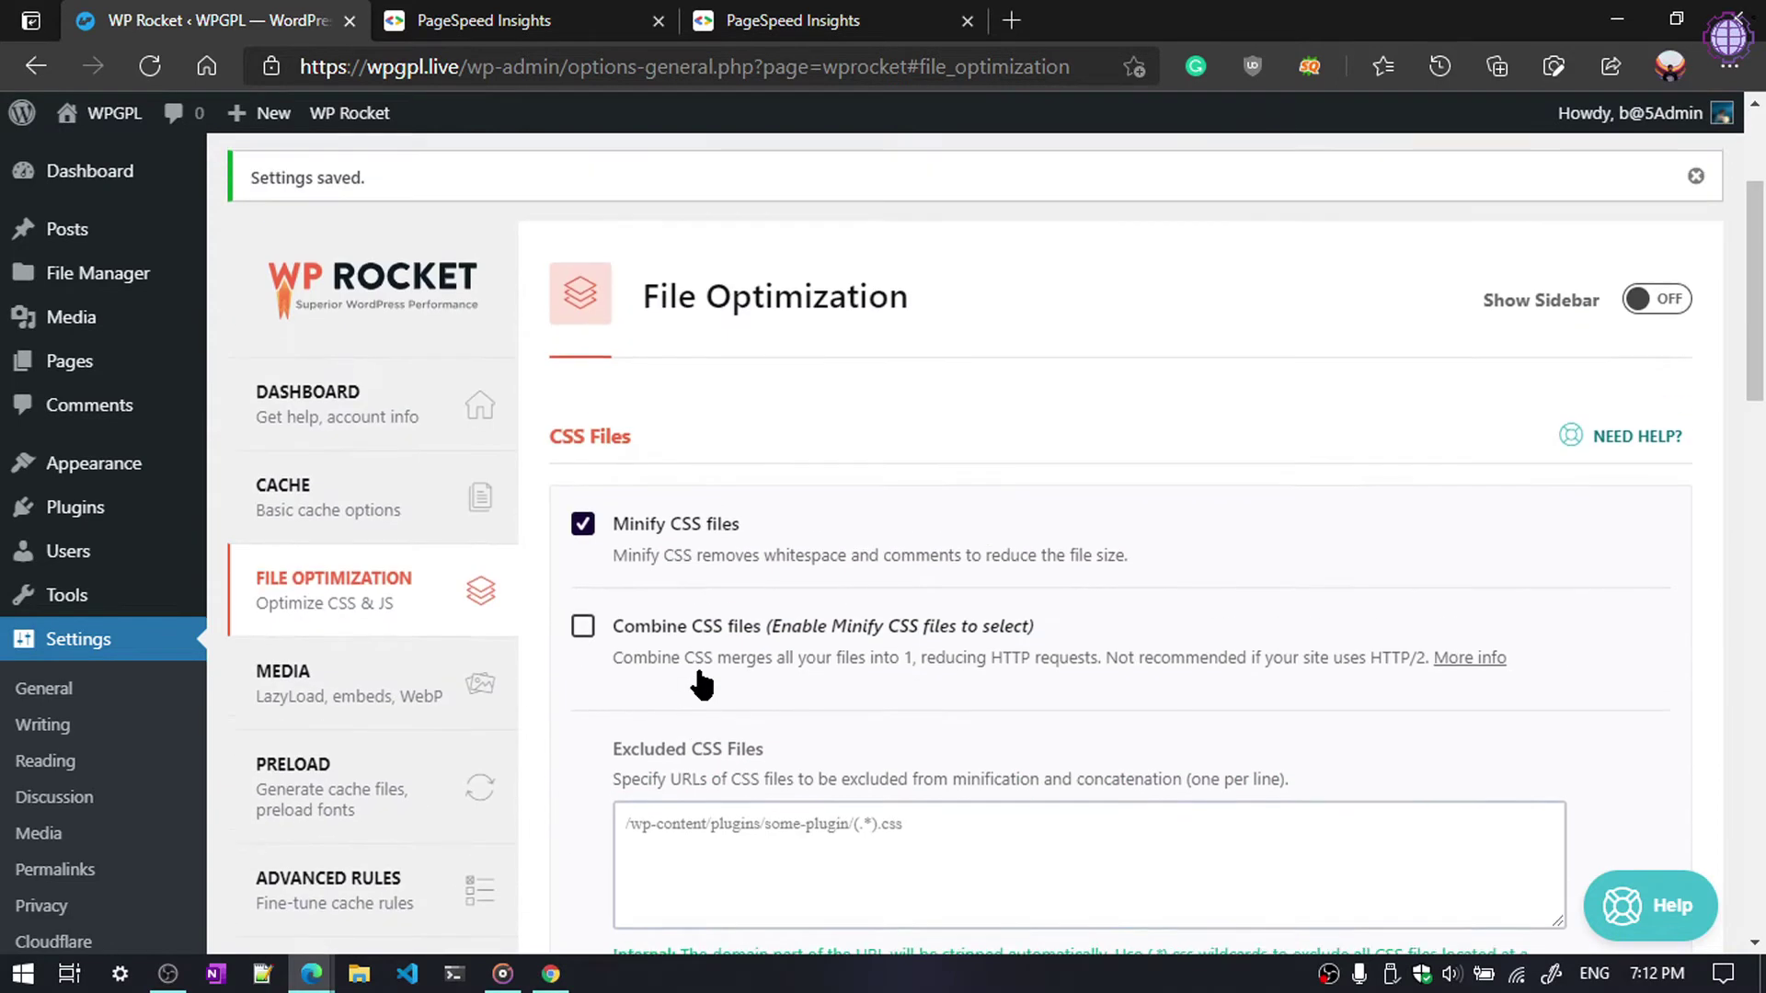
scroll(698, 670, down, 3)
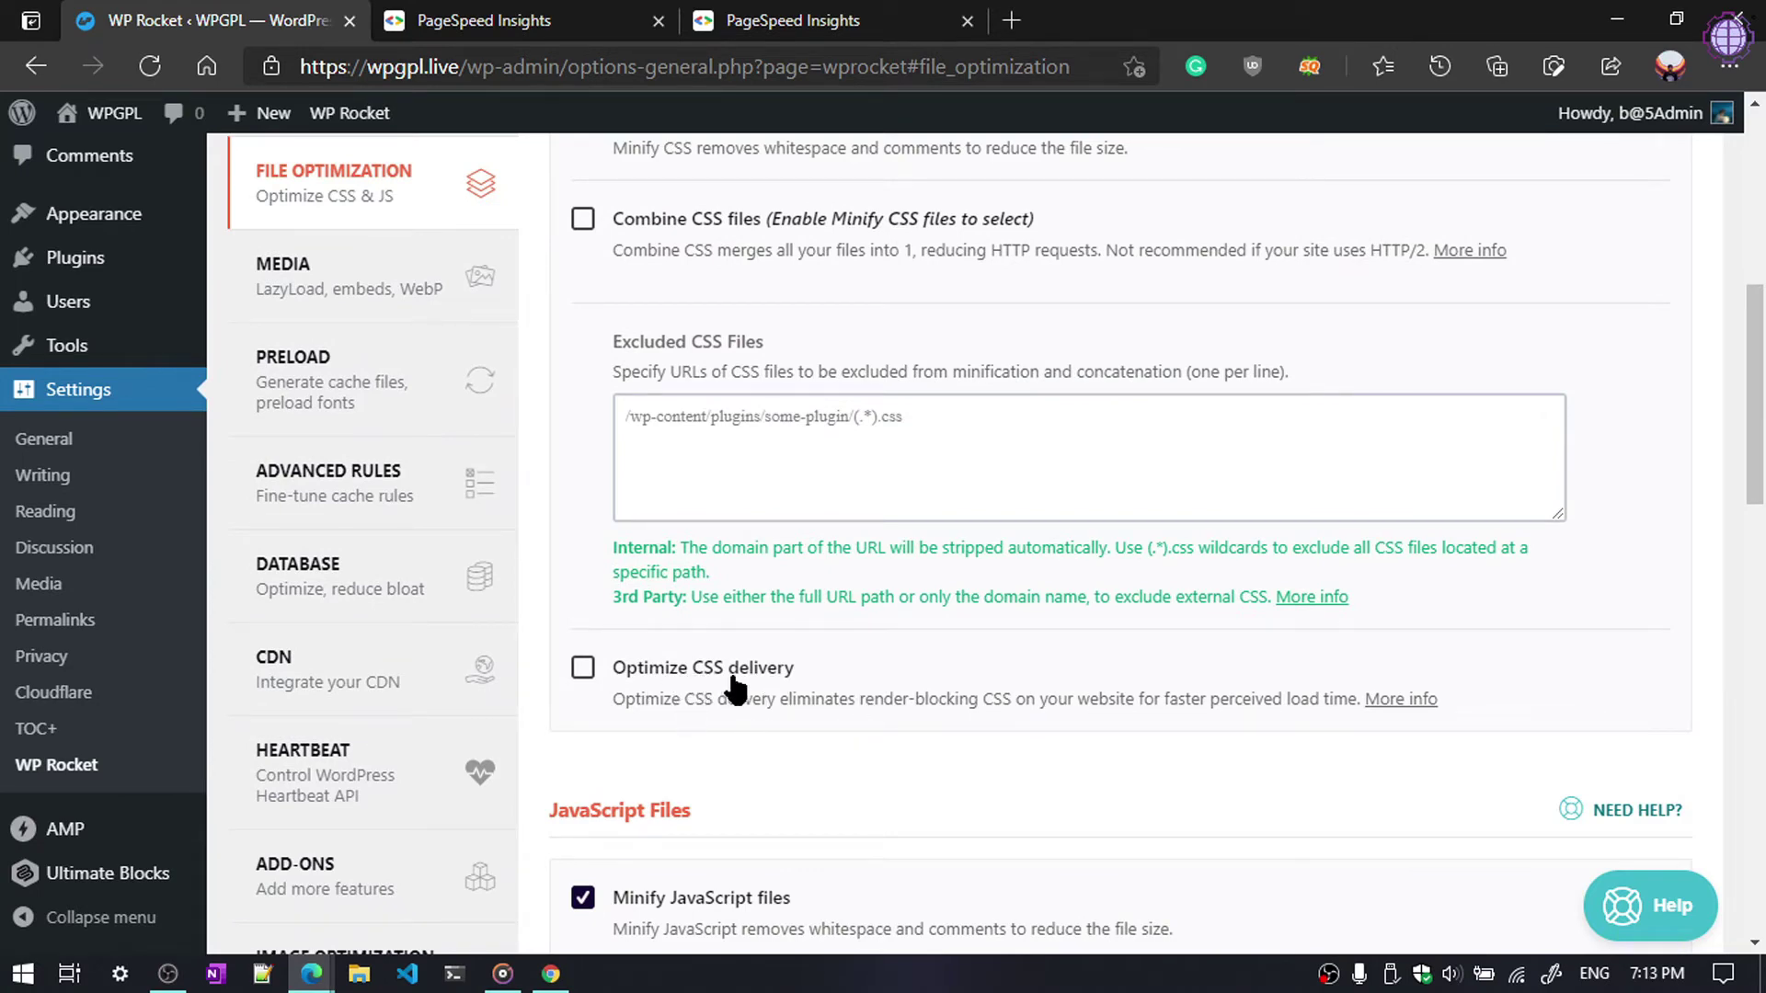
scroll(680, 690, up, 1)
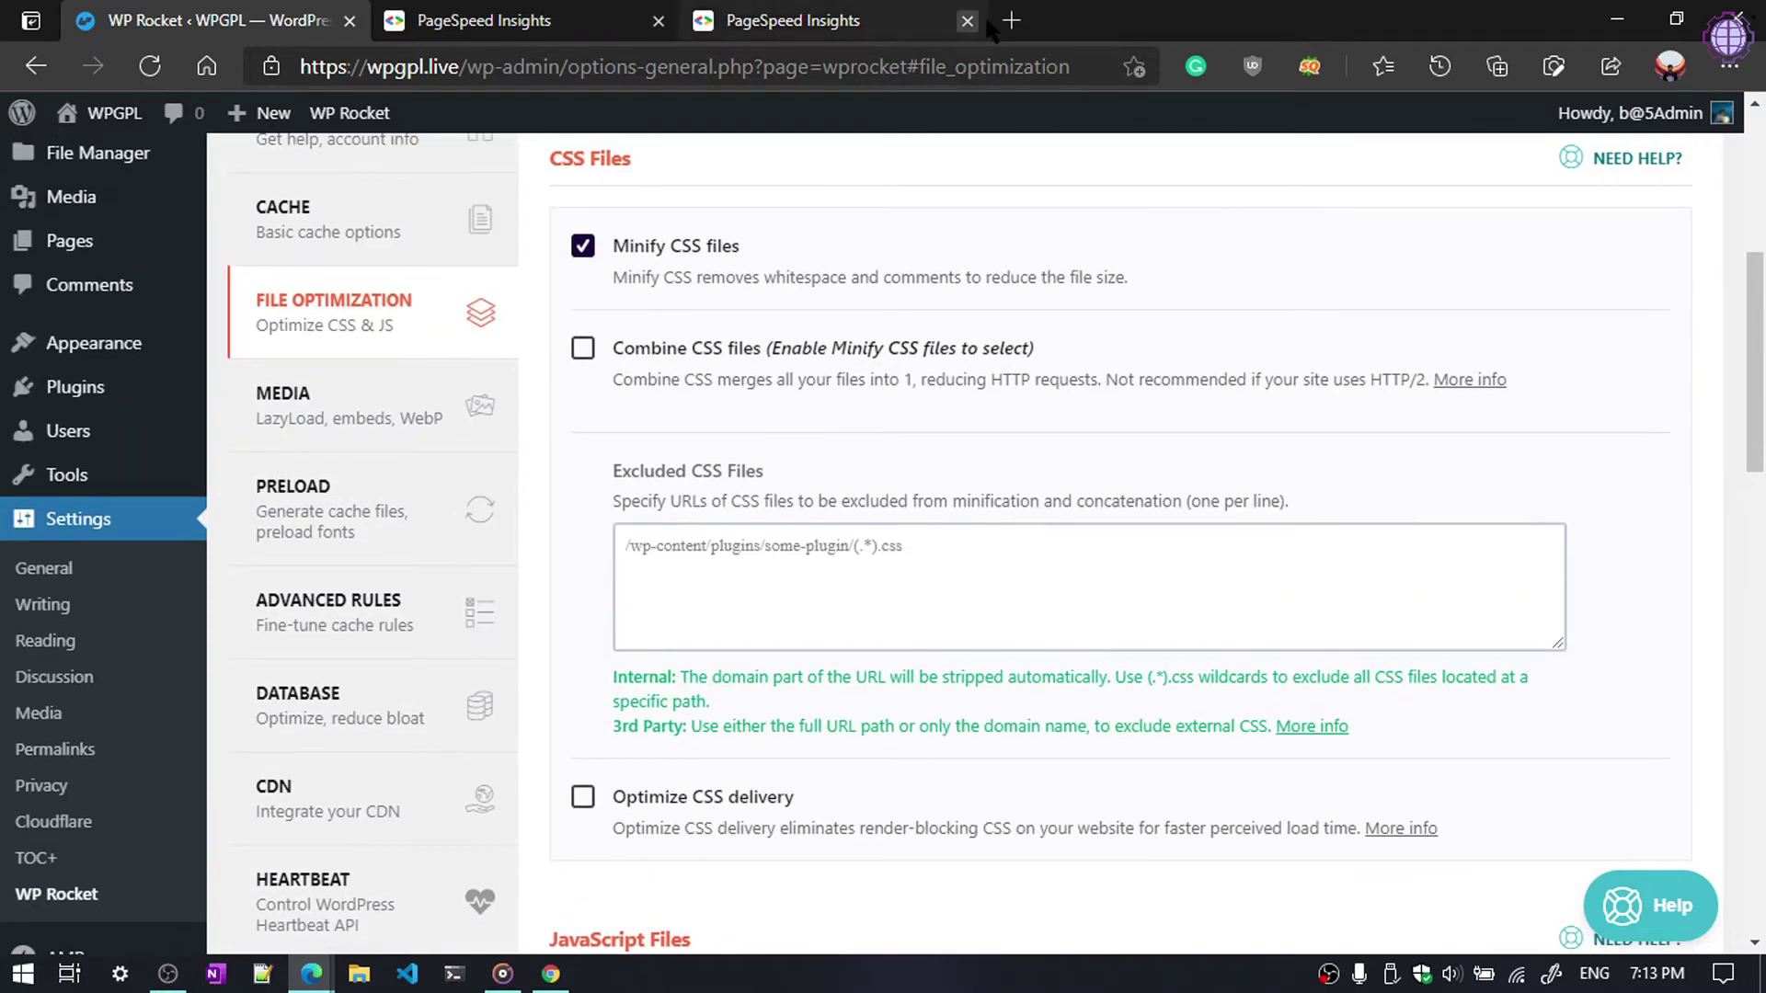
scroll(662, 262, up, 4)
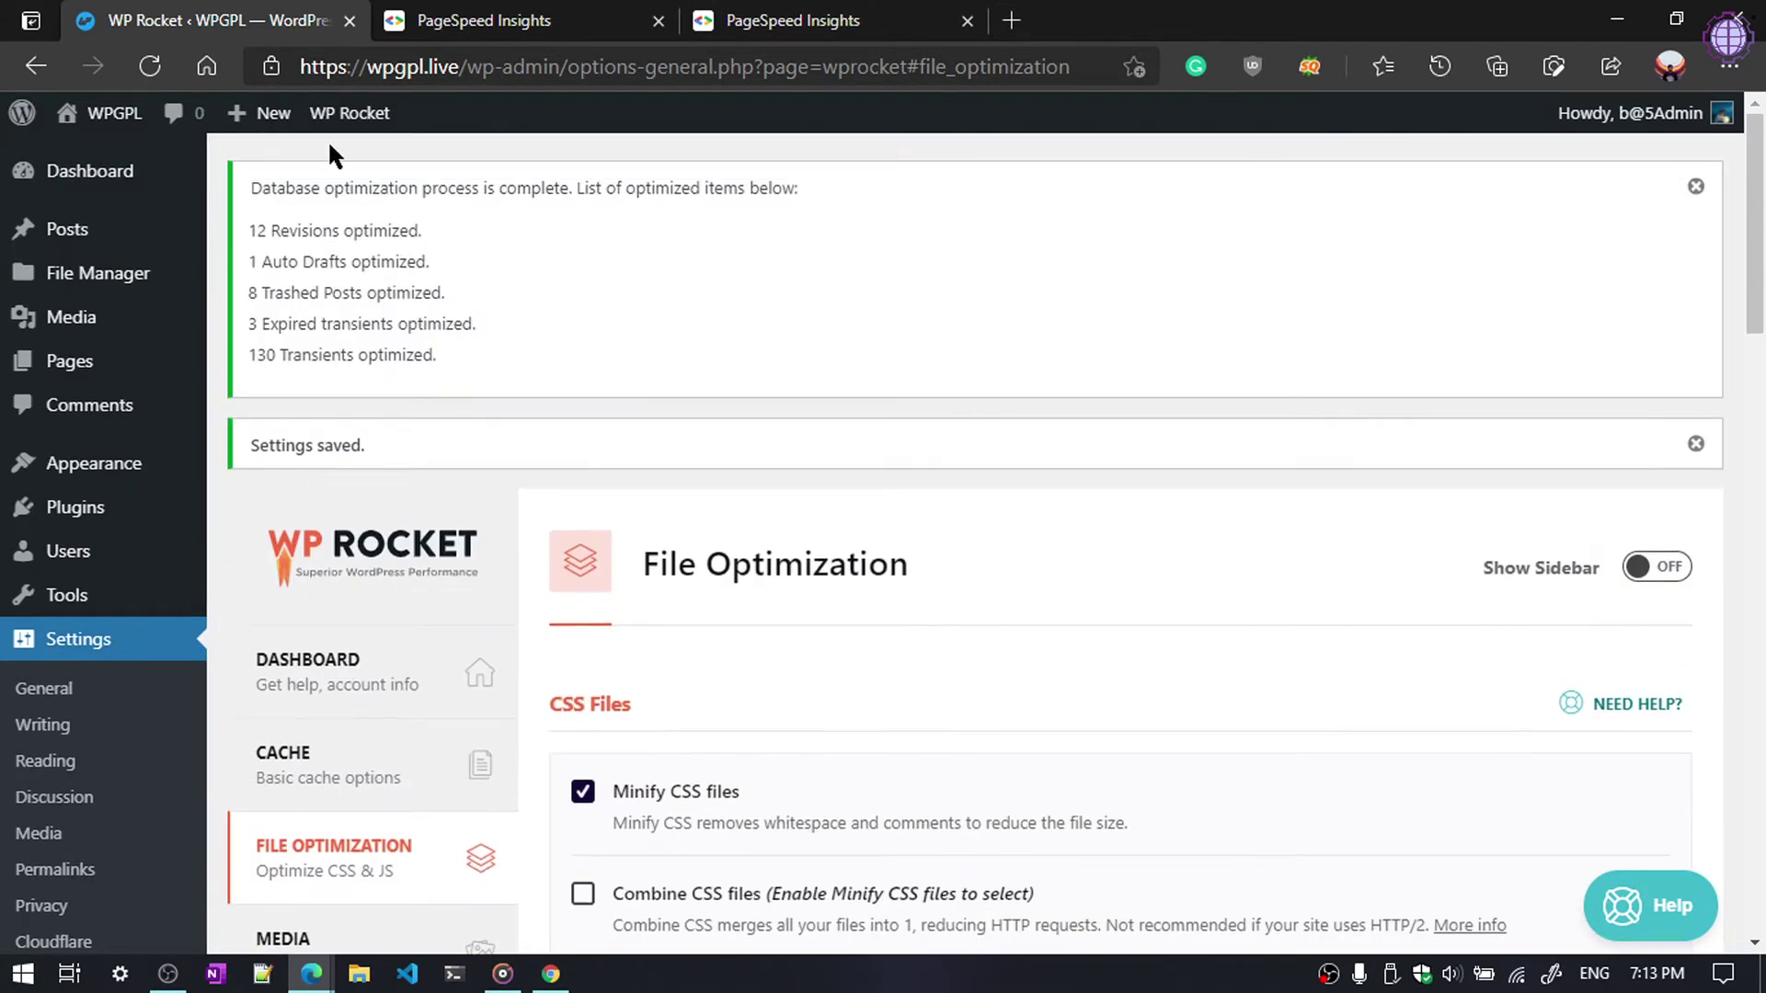
mouse_move(350, 114)
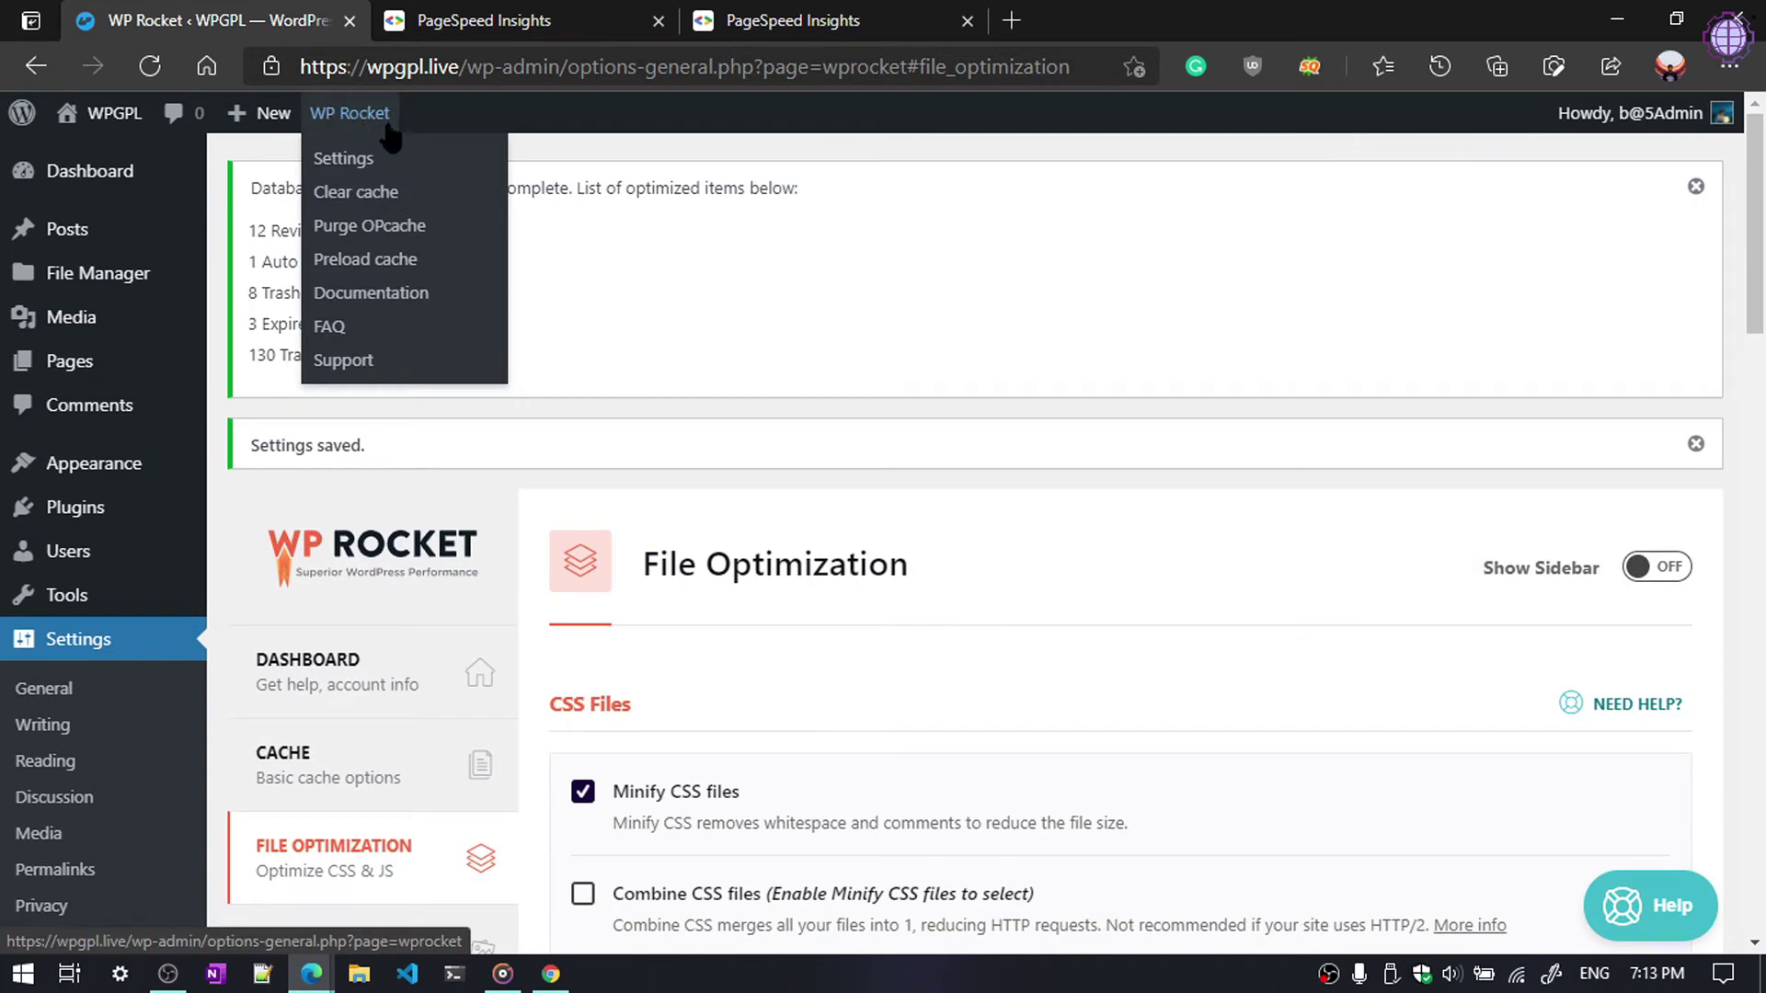
Clear WP Rocket's cache, then copy the PageSpeed Insights address into a new tab.
click(387, 209)
click(745, 21)
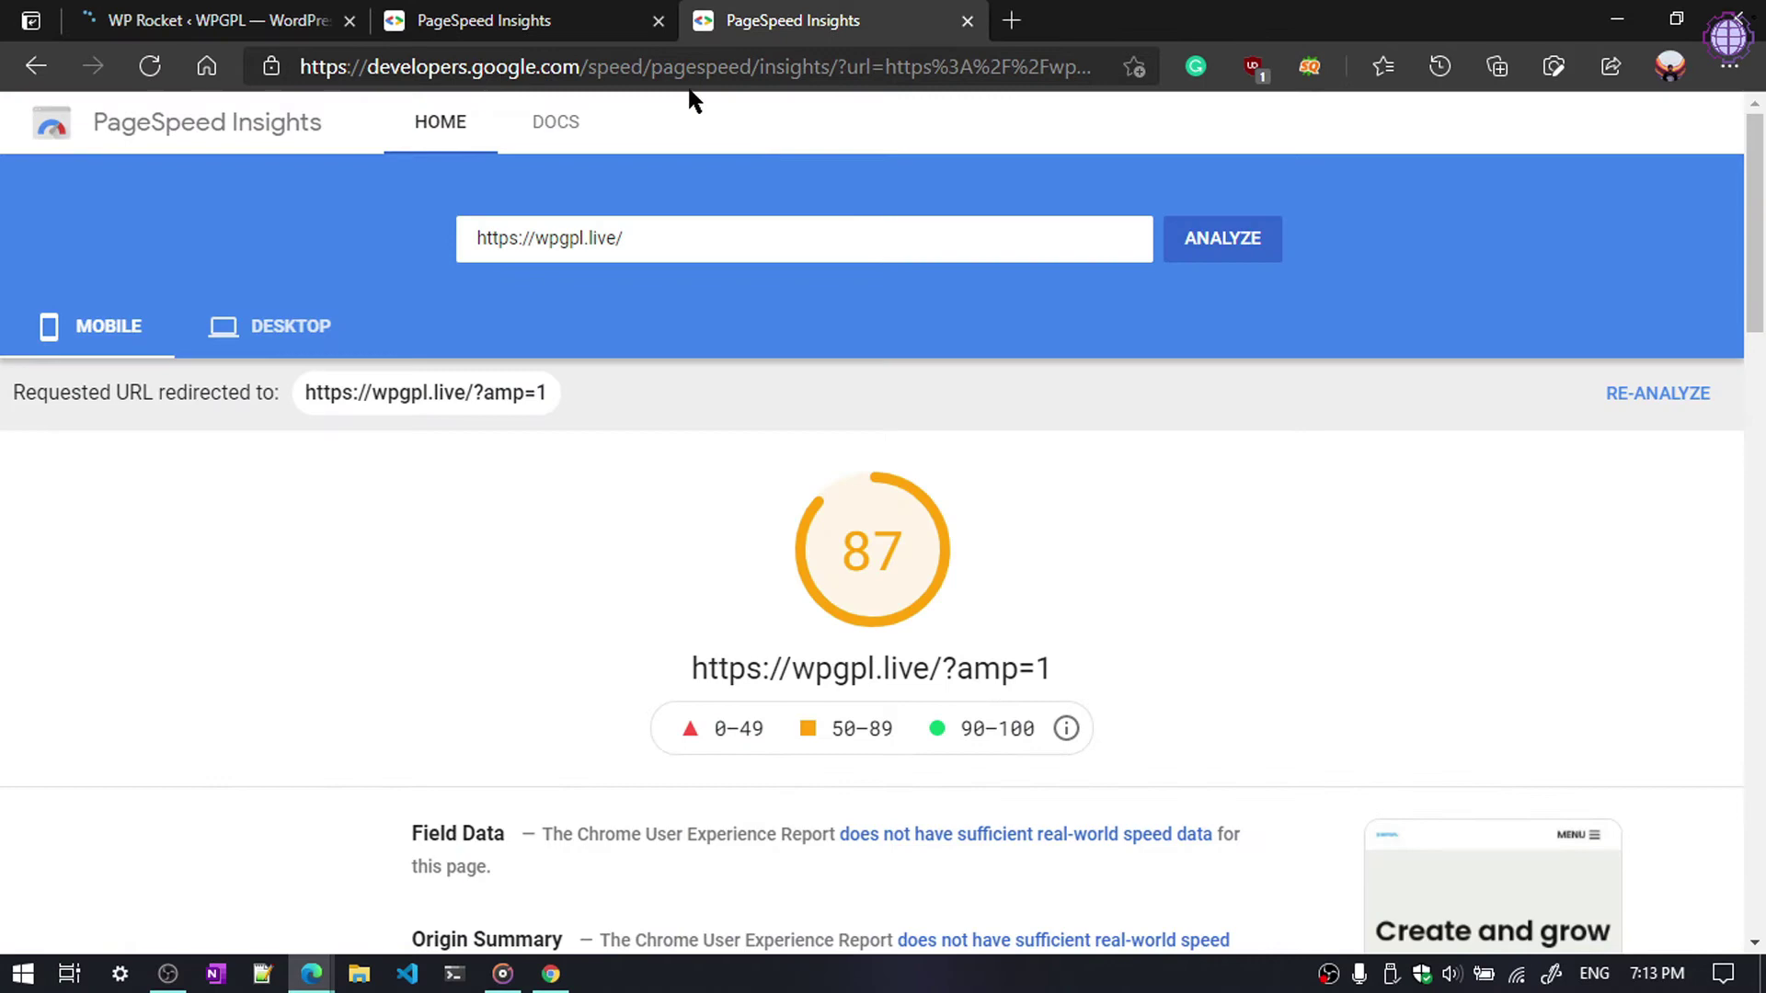
double_click(824, 65)
drag(823, 65, 96, 69)
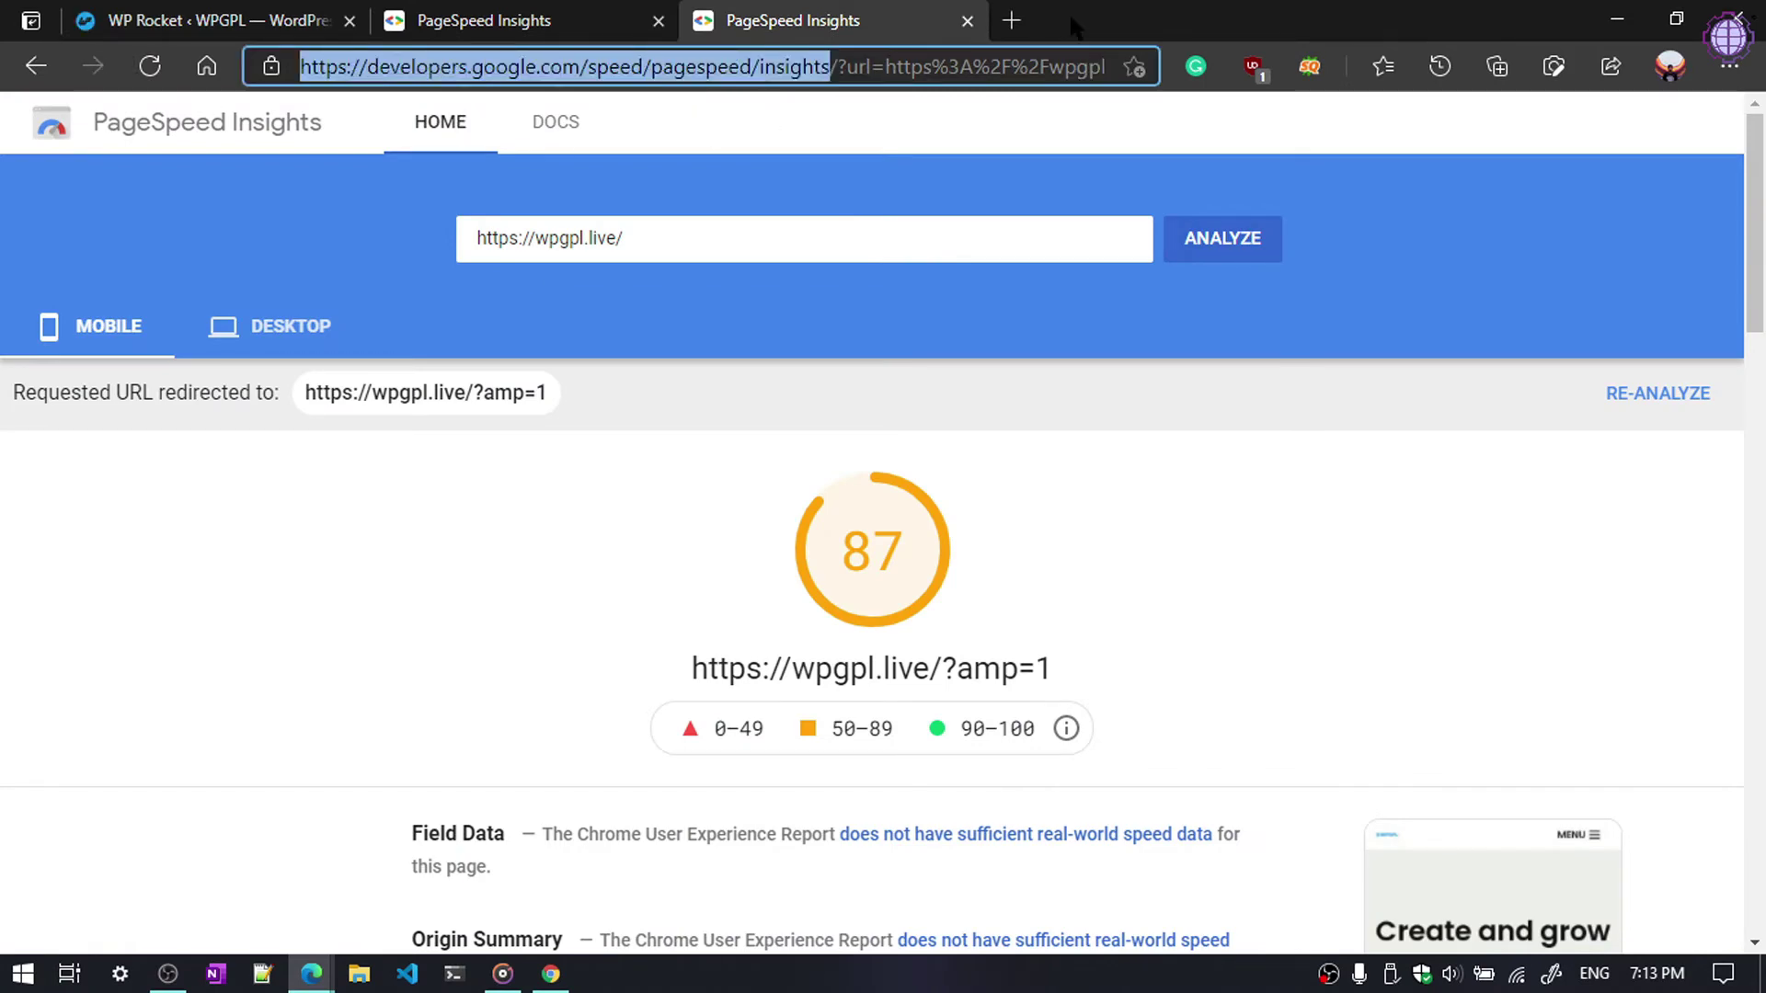
click(1011, 19)
text(https://developers.google.com/speed/pagespeed/insights/)
key(Return)
click(756, 362)
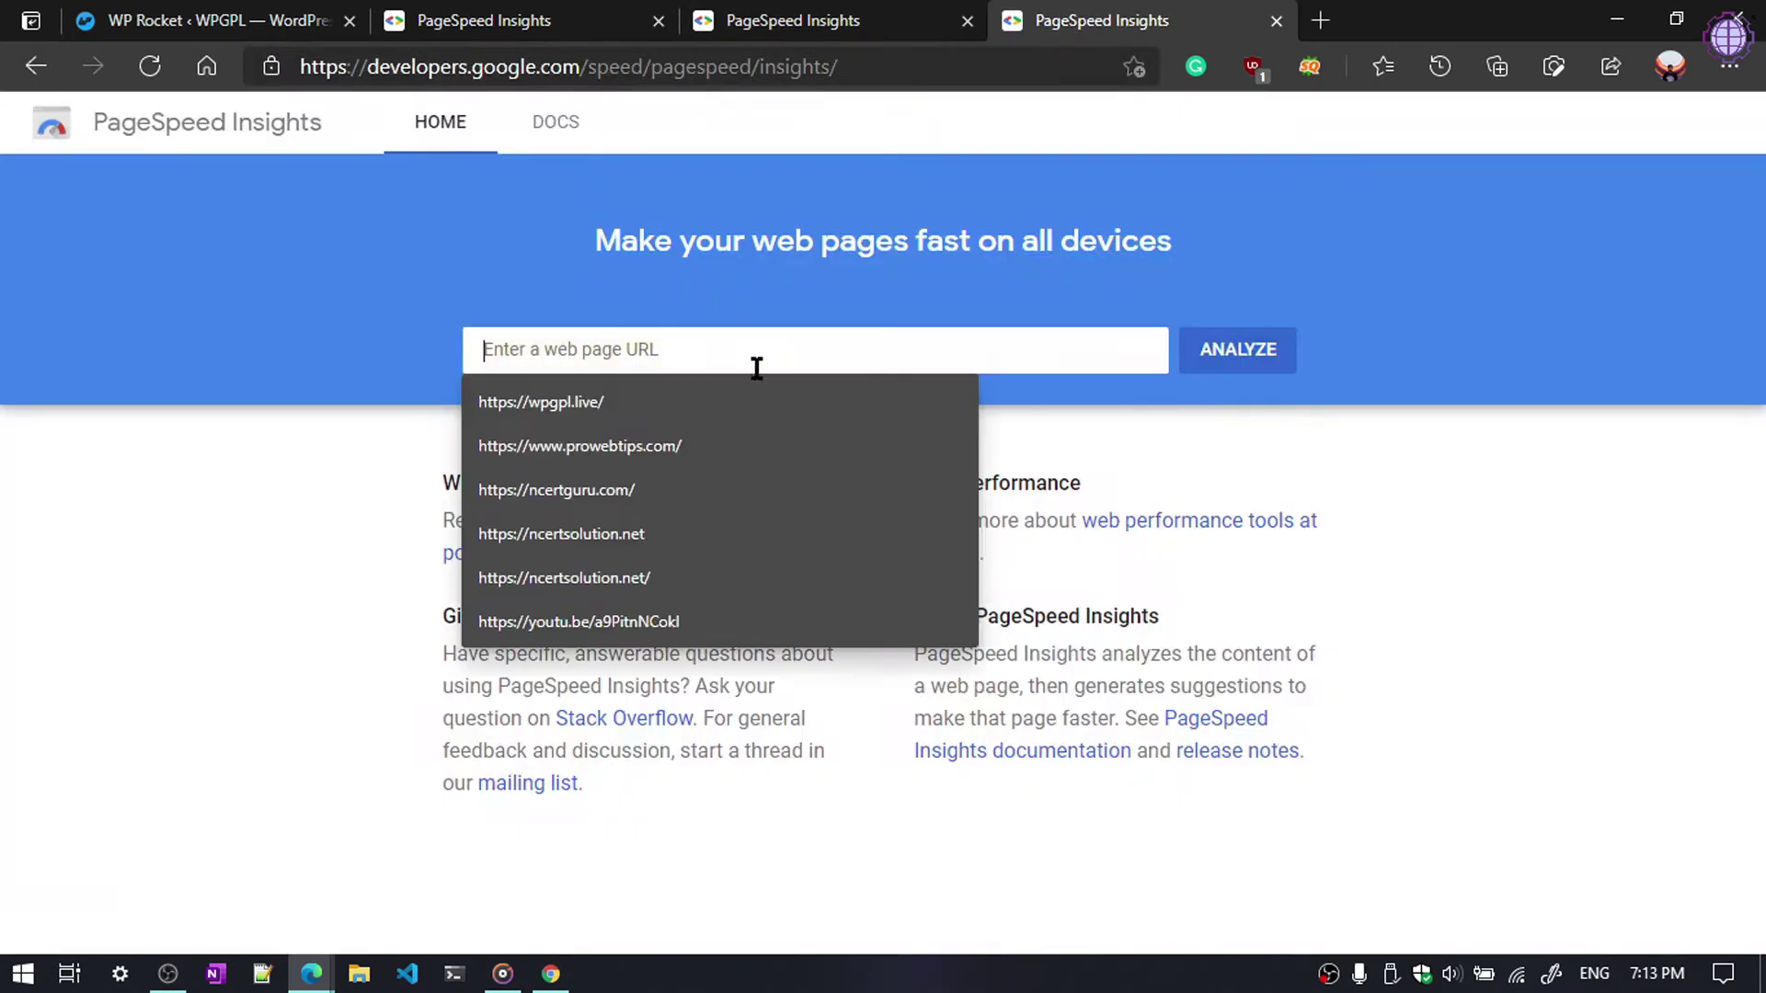
click(728, 401)
click(1232, 354)
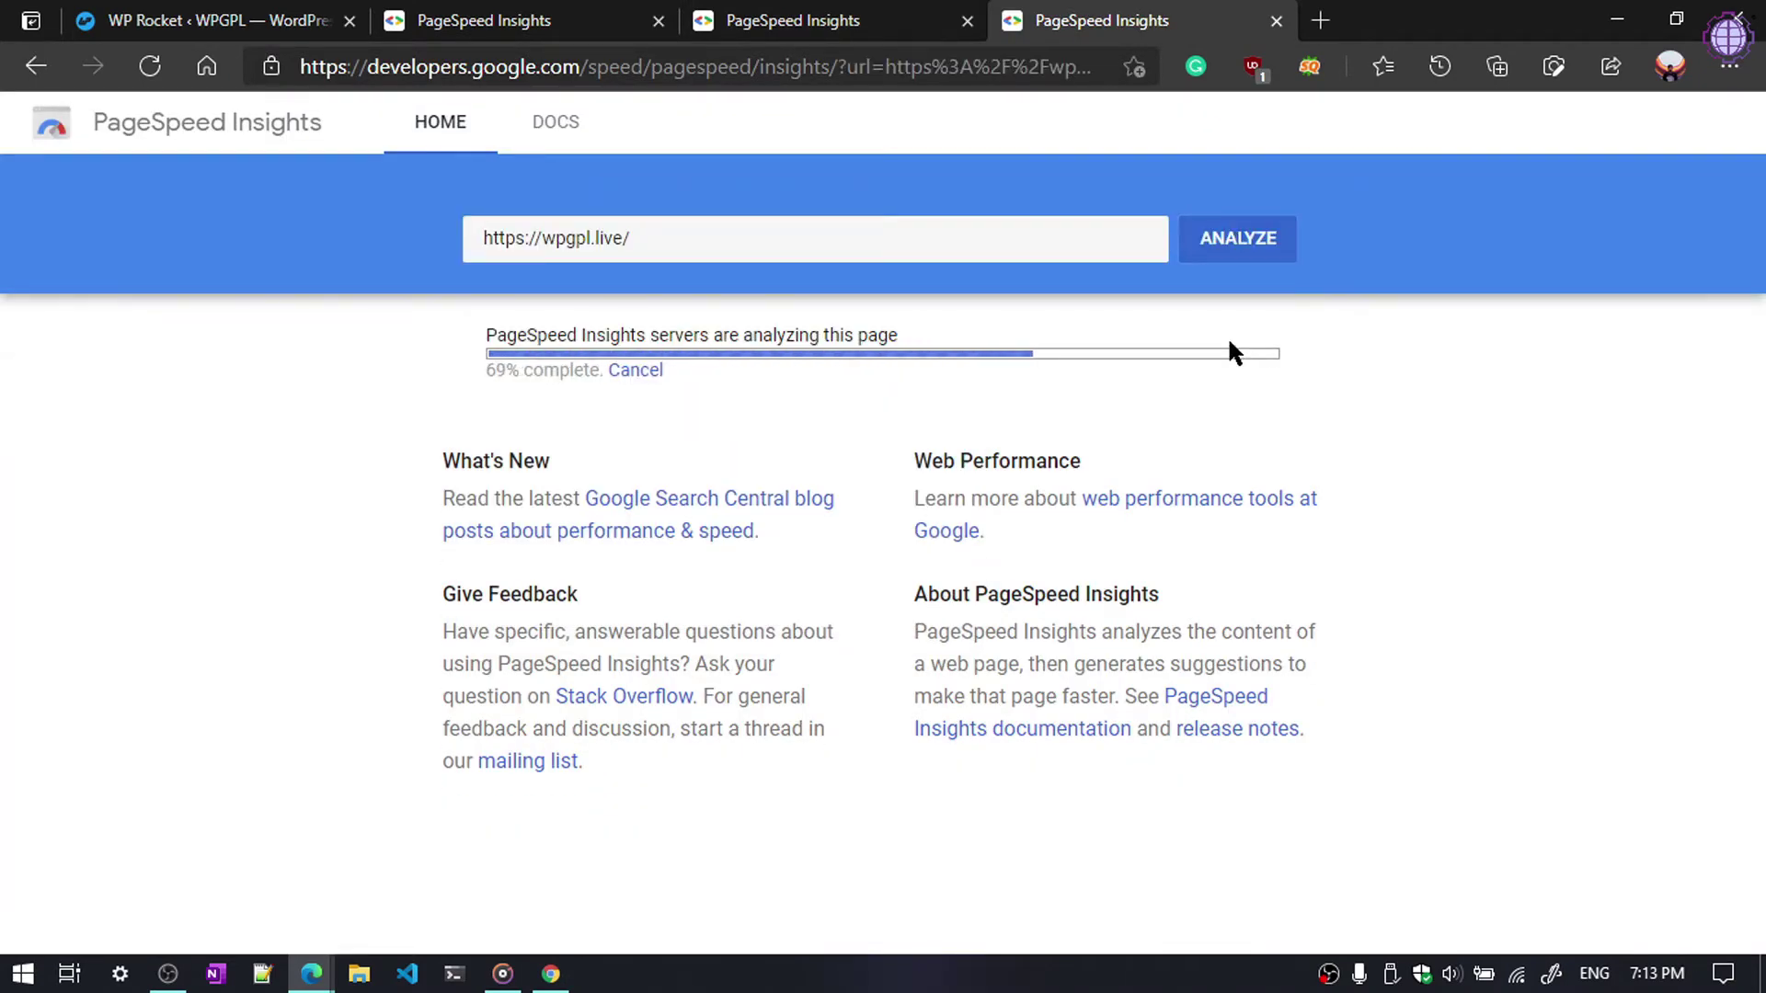
scroll(911, 307, down, 3)
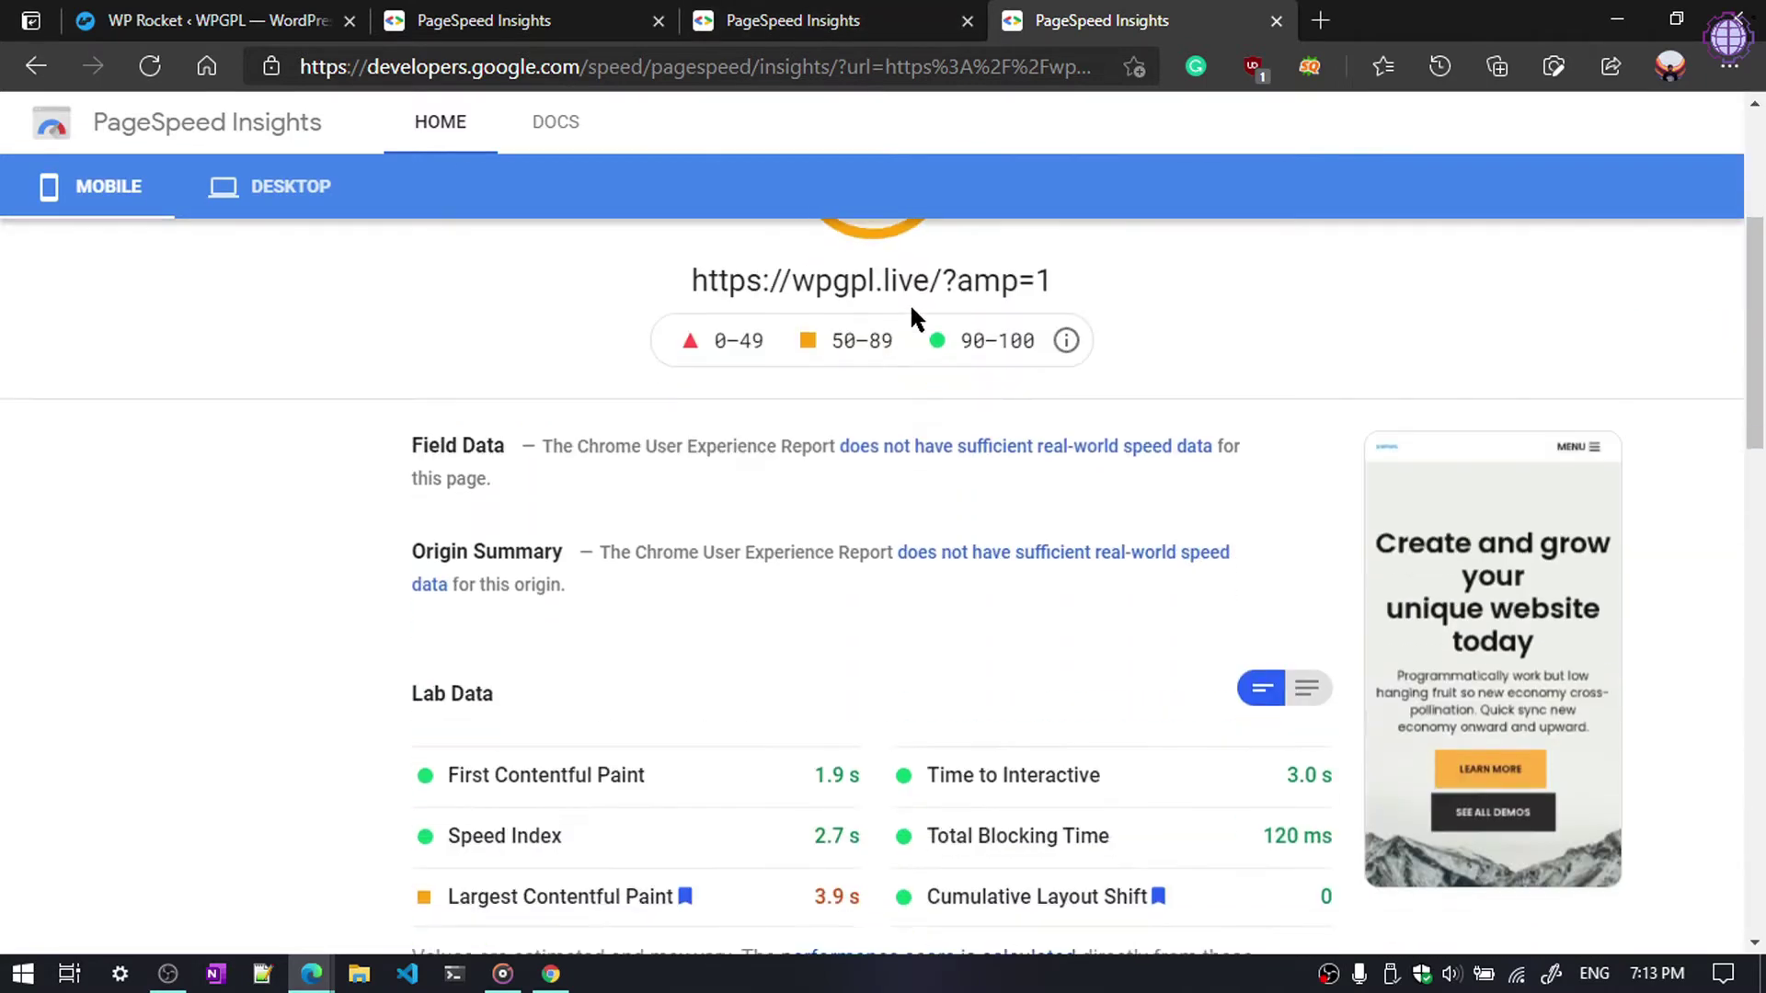
scroll(909, 315, down, 1)
scroll(870, 474, up, 3)
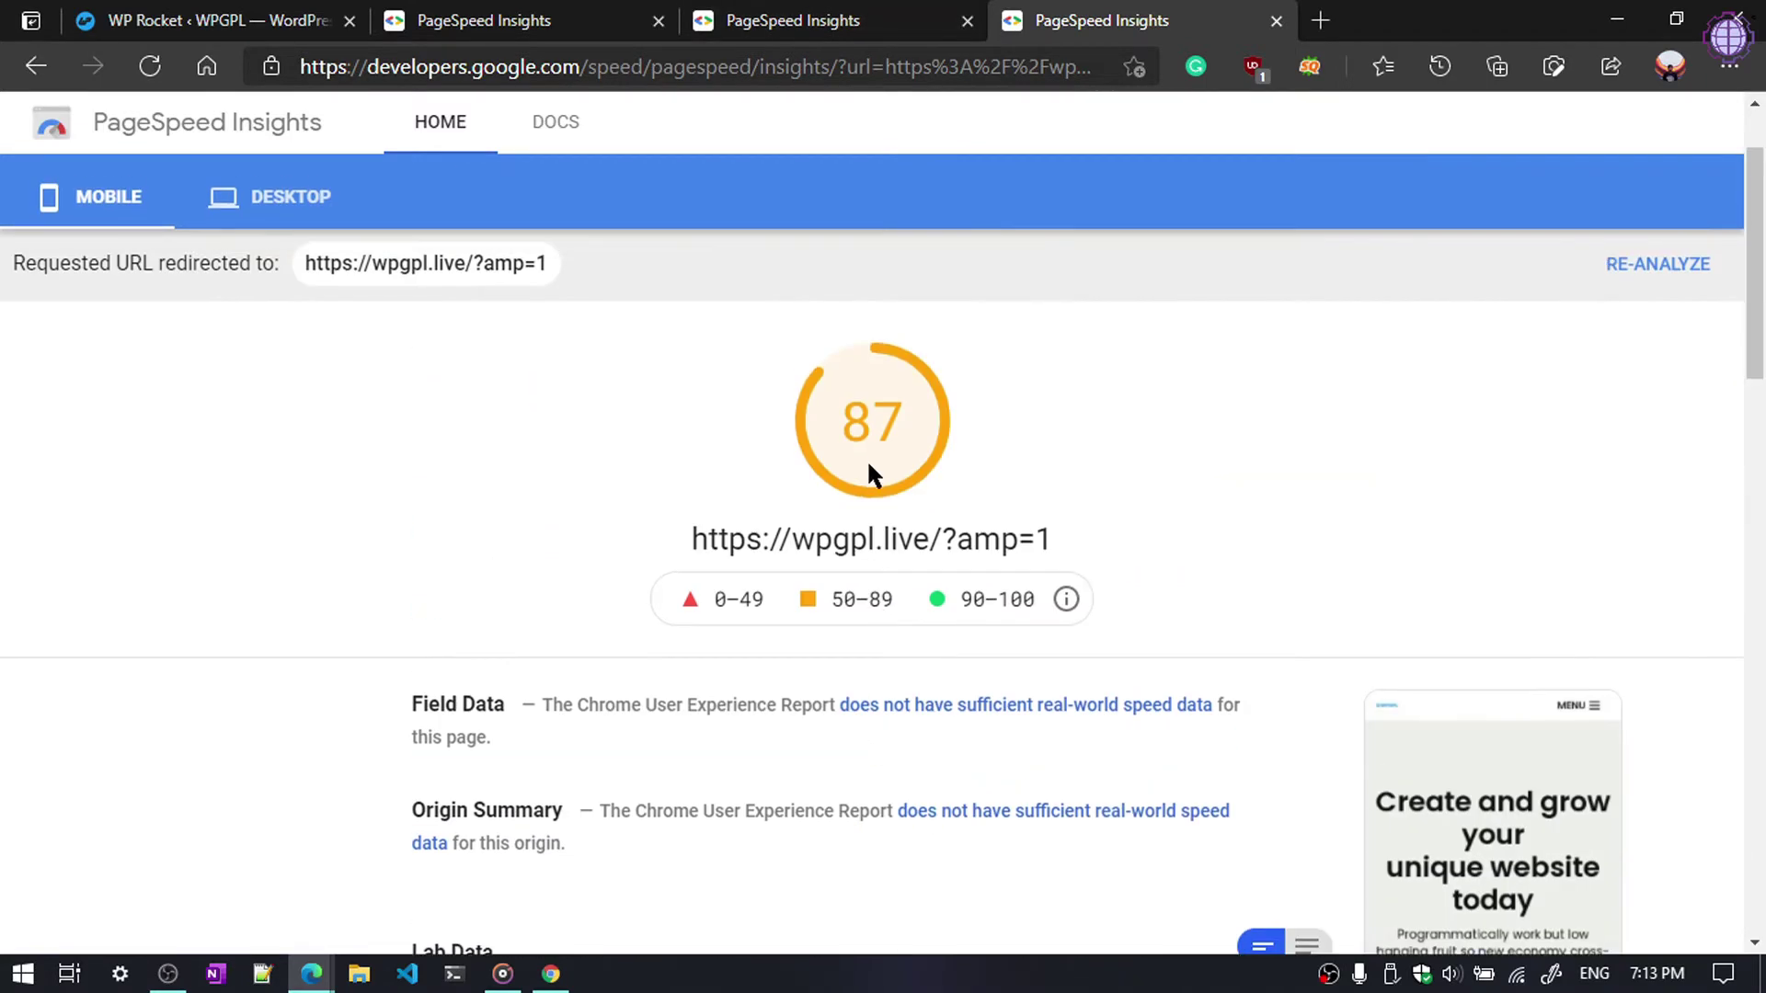
Flip between the earlier and new PageSpeed reports to compare mobile scores (new 87–88).
click(814, 16)
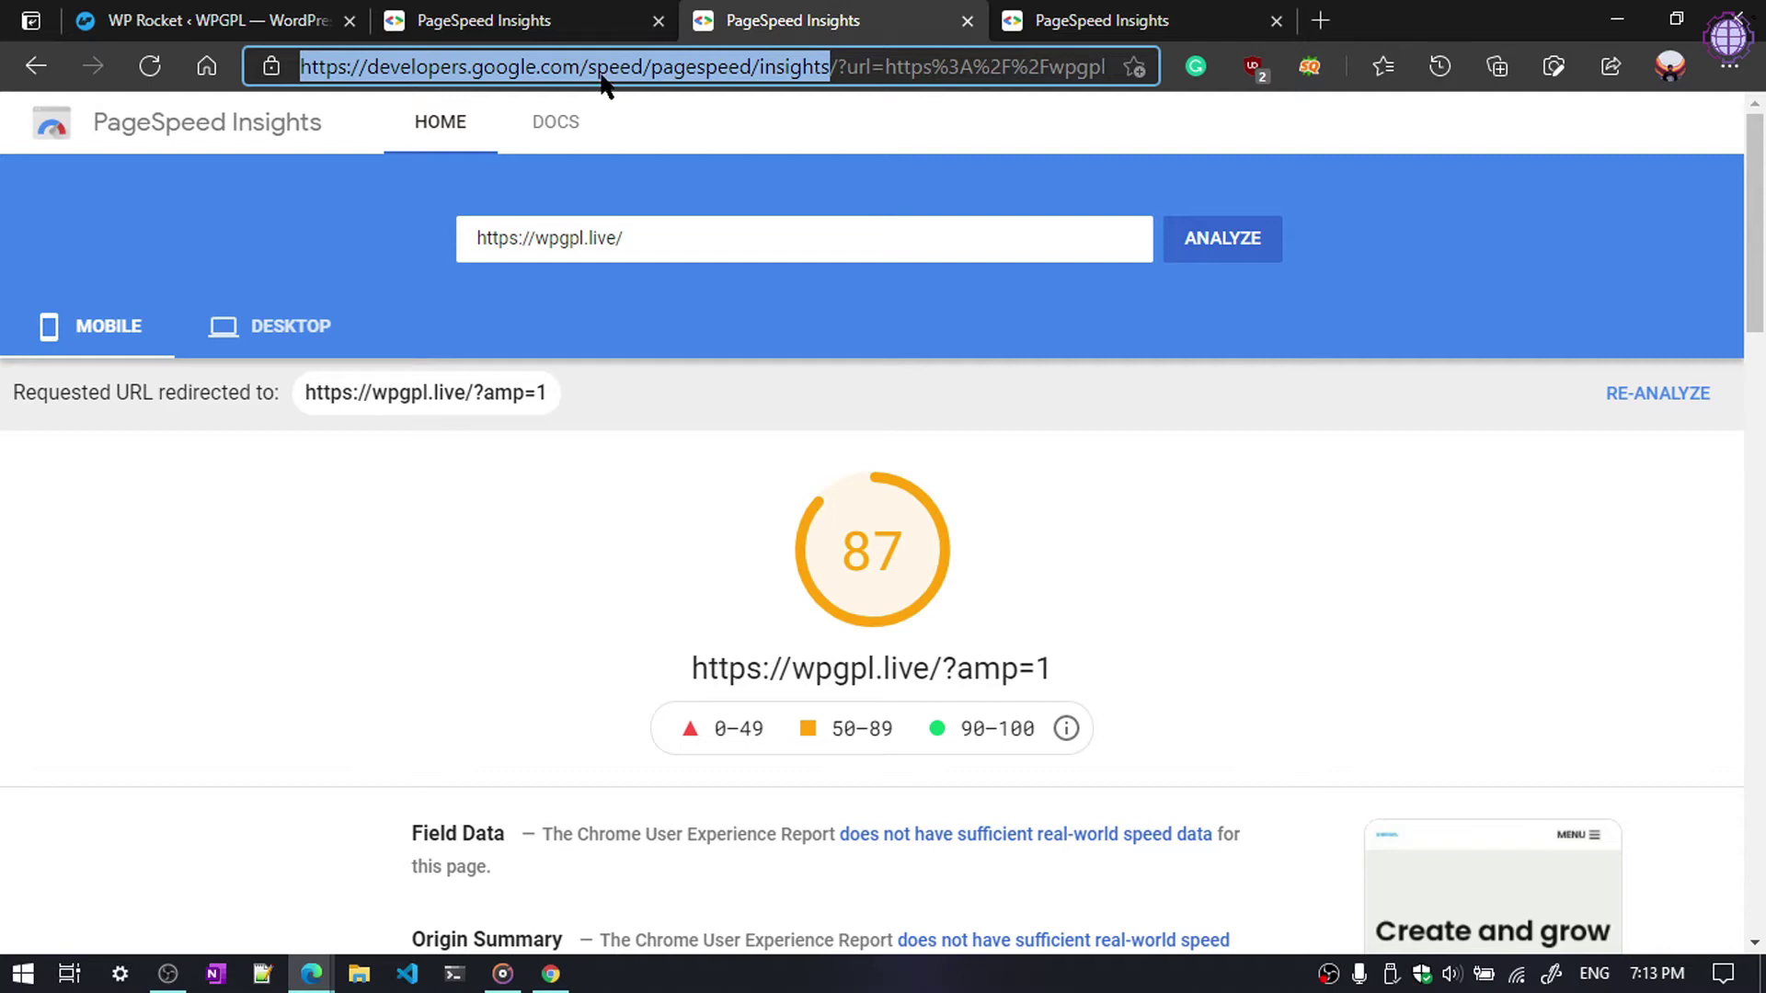
click(1198, 14)
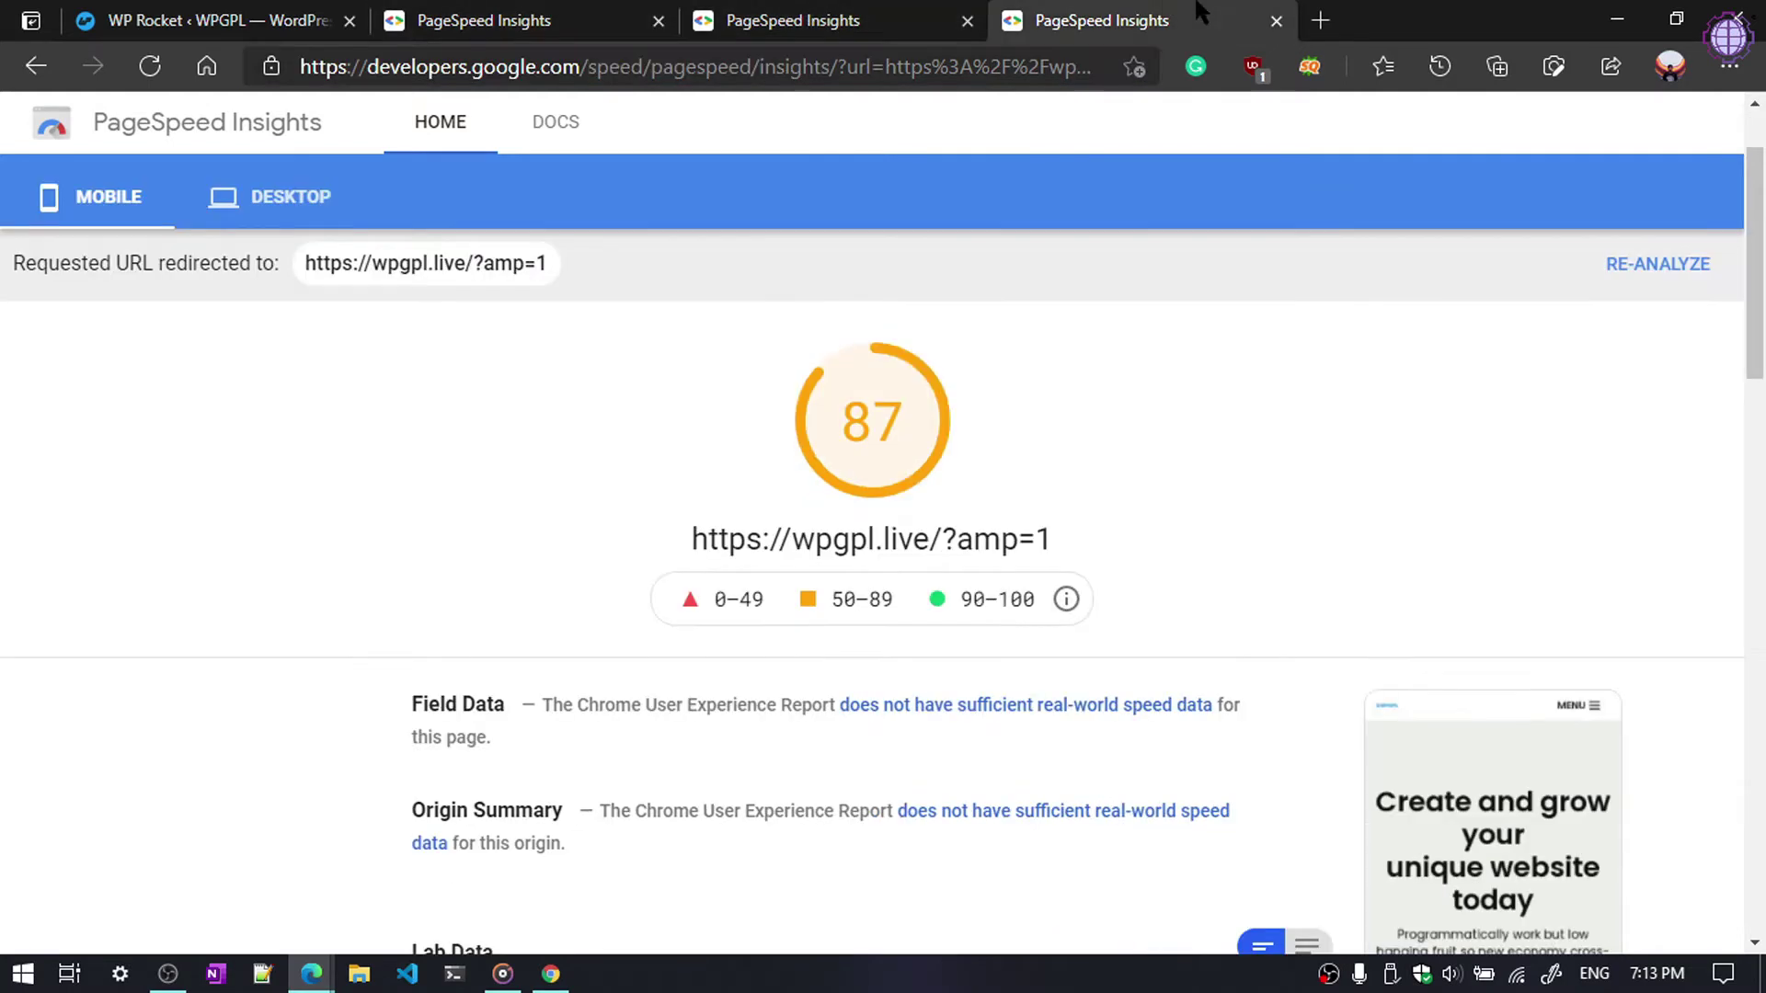
click(936, 17)
click(1100, 16)
click(862, 22)
scroll(938, 630, down, 3)
scroll(862, 739, down, 1)
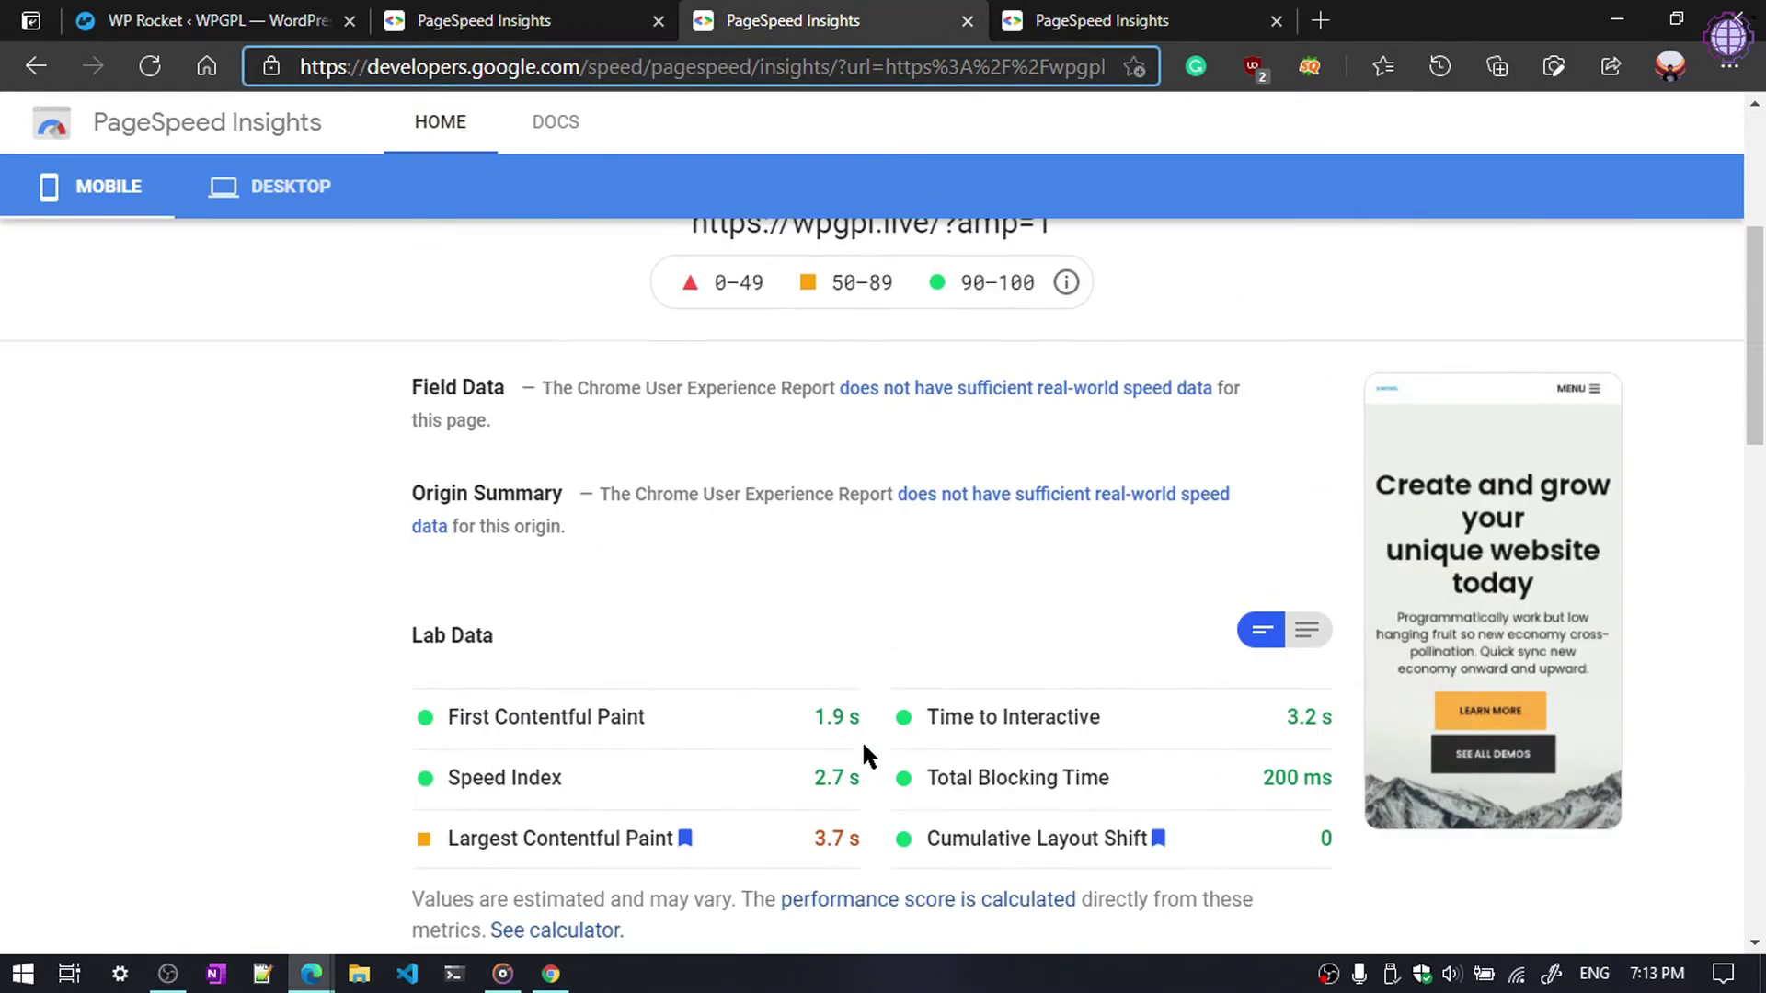
scroll(863, 740, up, 1)
scroll(987, 617, up, 3)
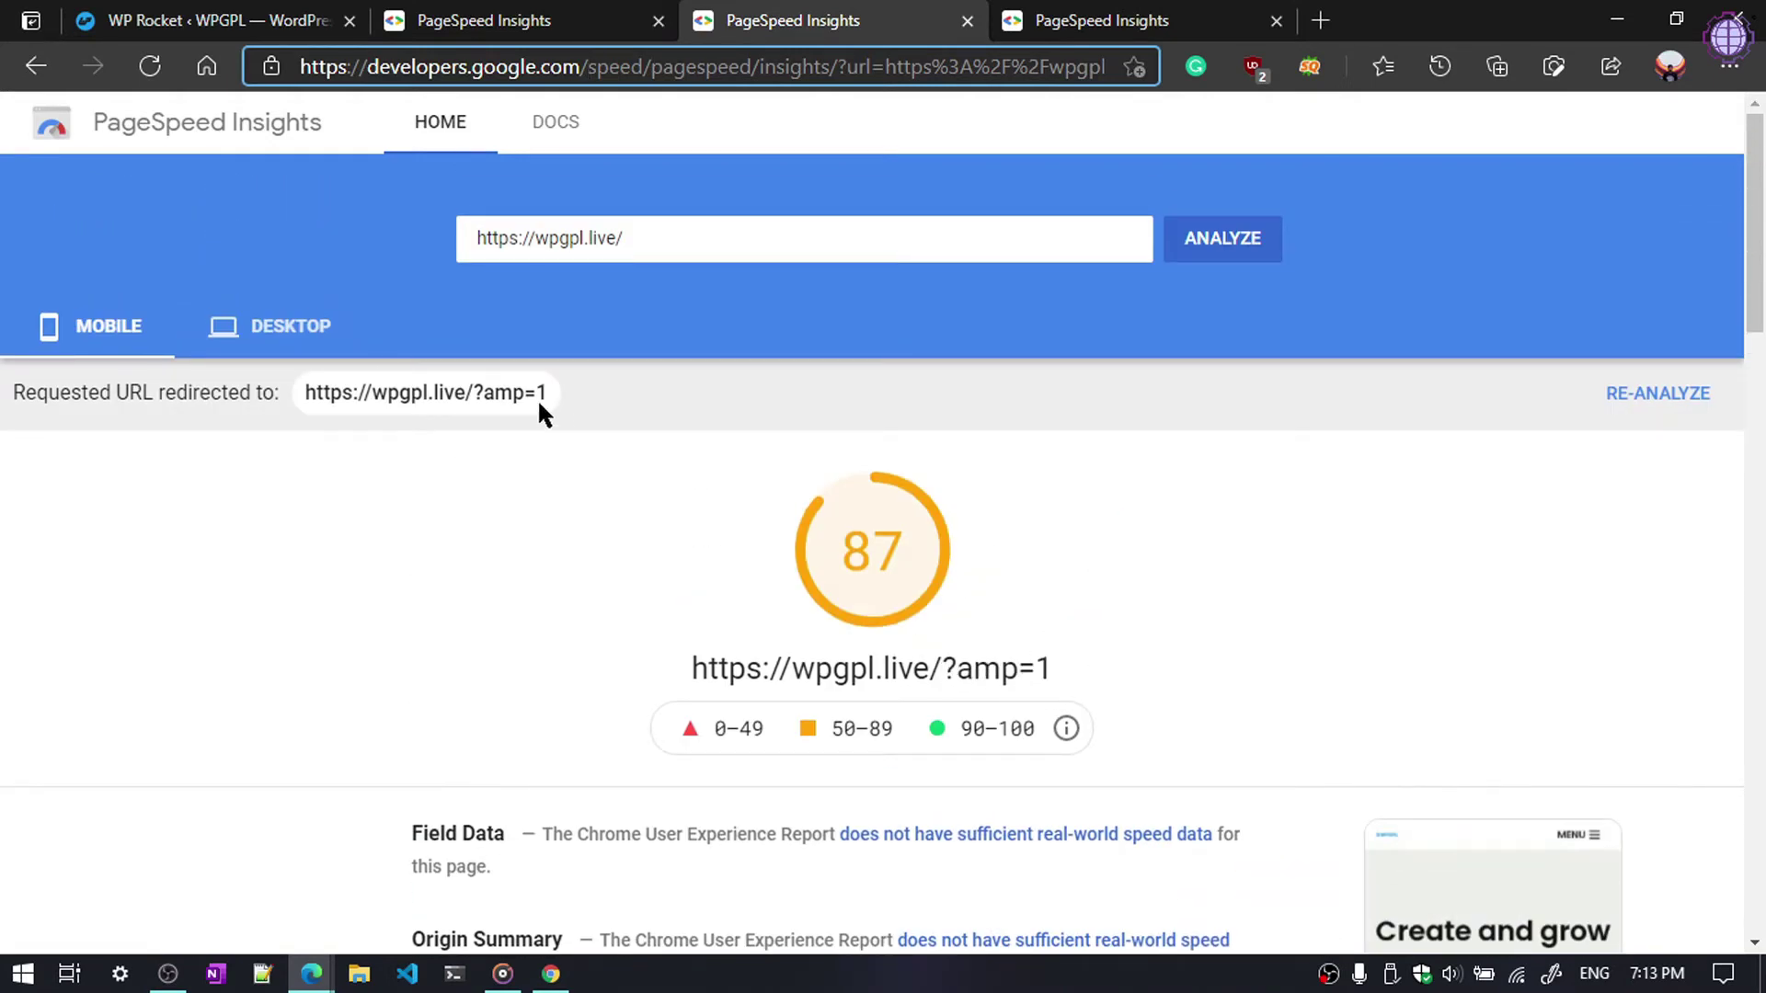
Compare desktop scores across the oldest, earlier and new reports (new 92–99), then show mobile.
click(224, 327)
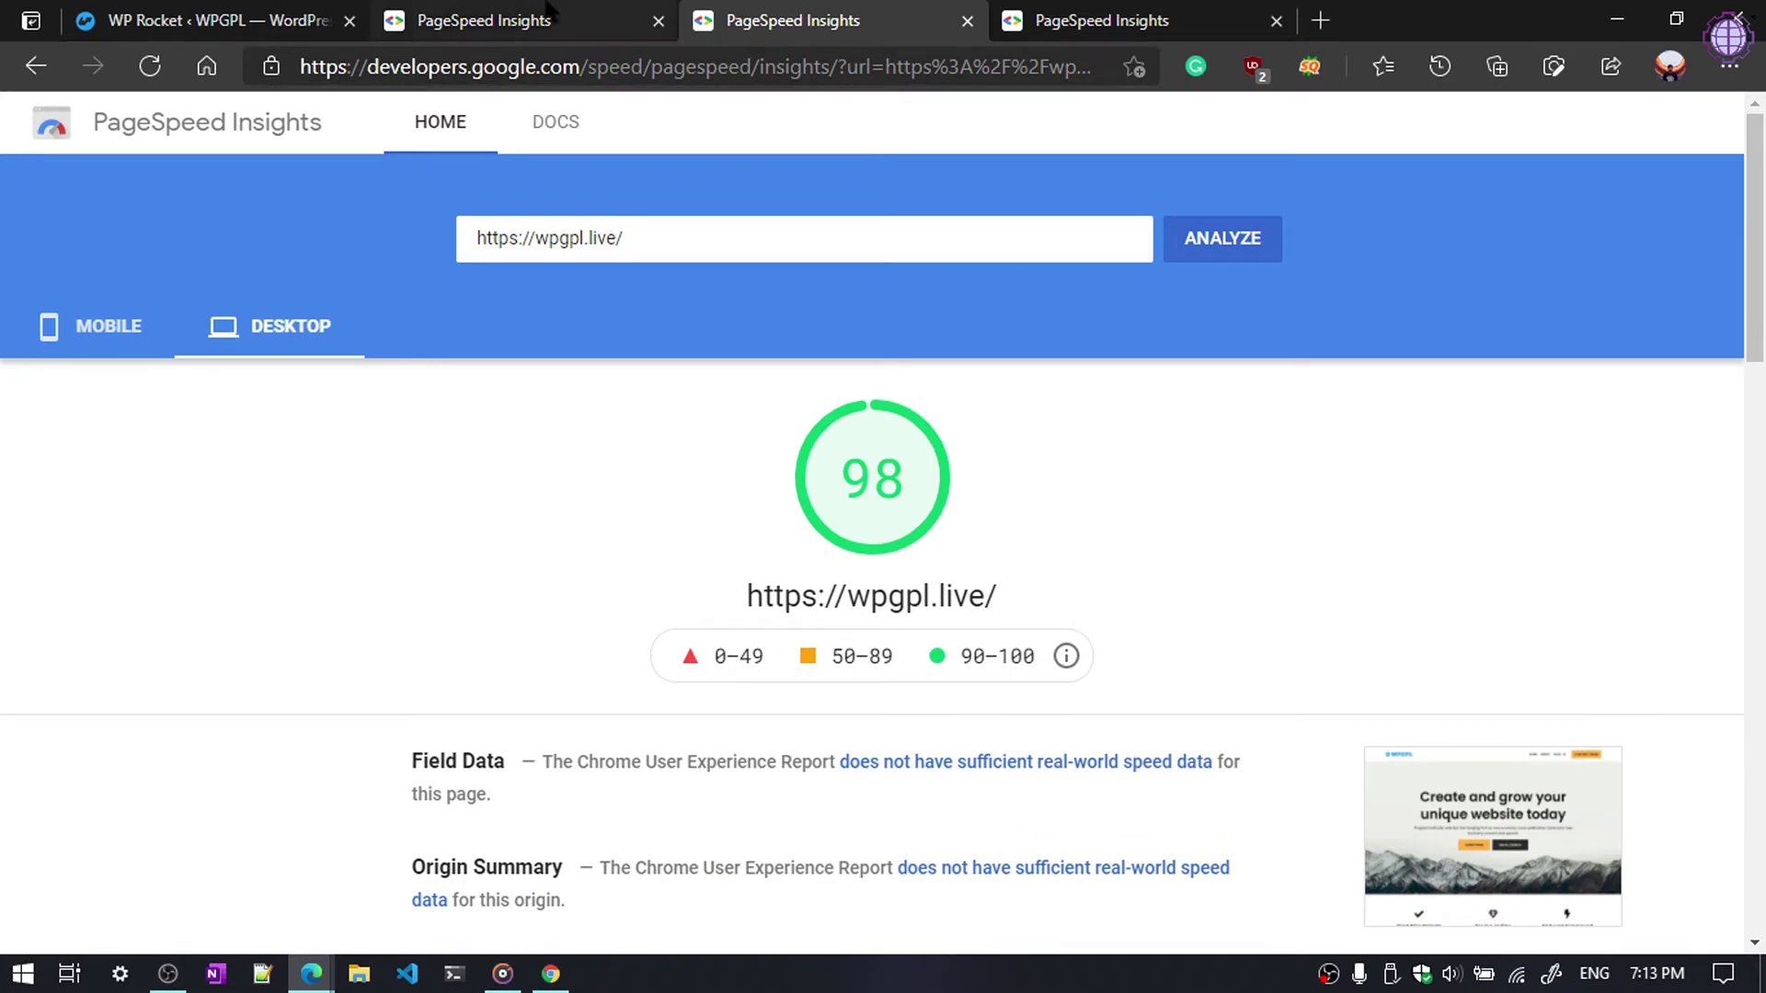
click(1091, 22)
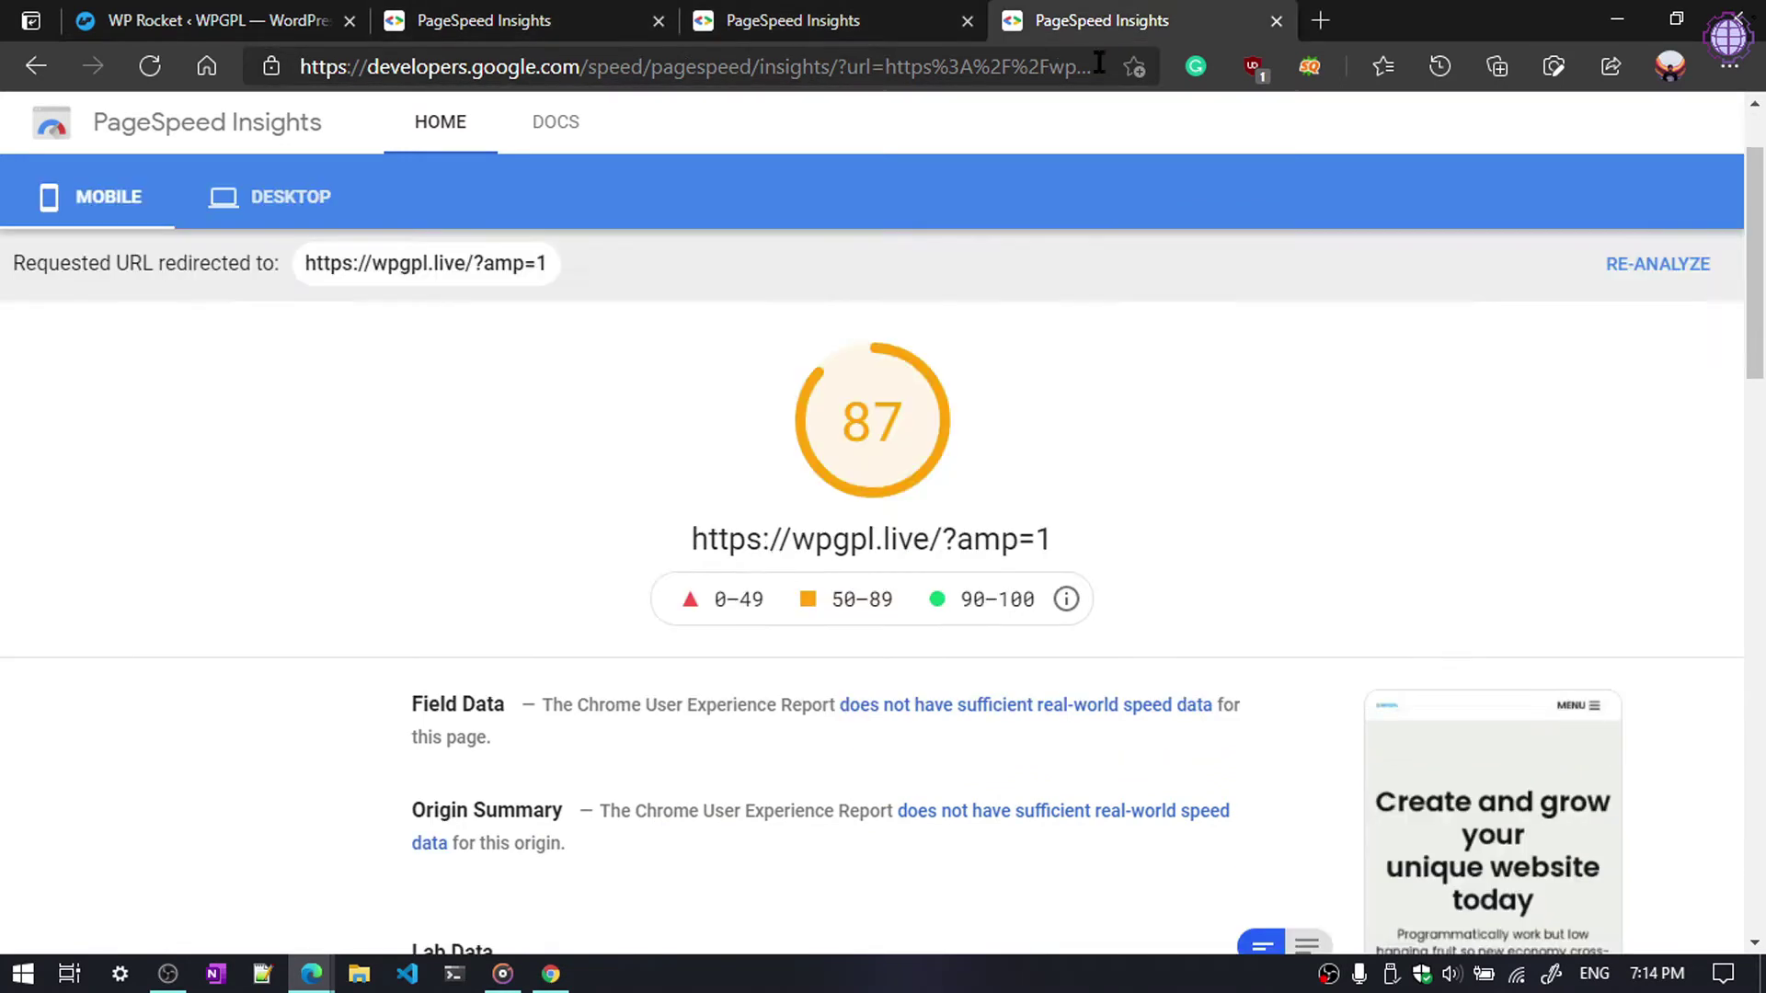
click(327, 197)
click(557, 19)
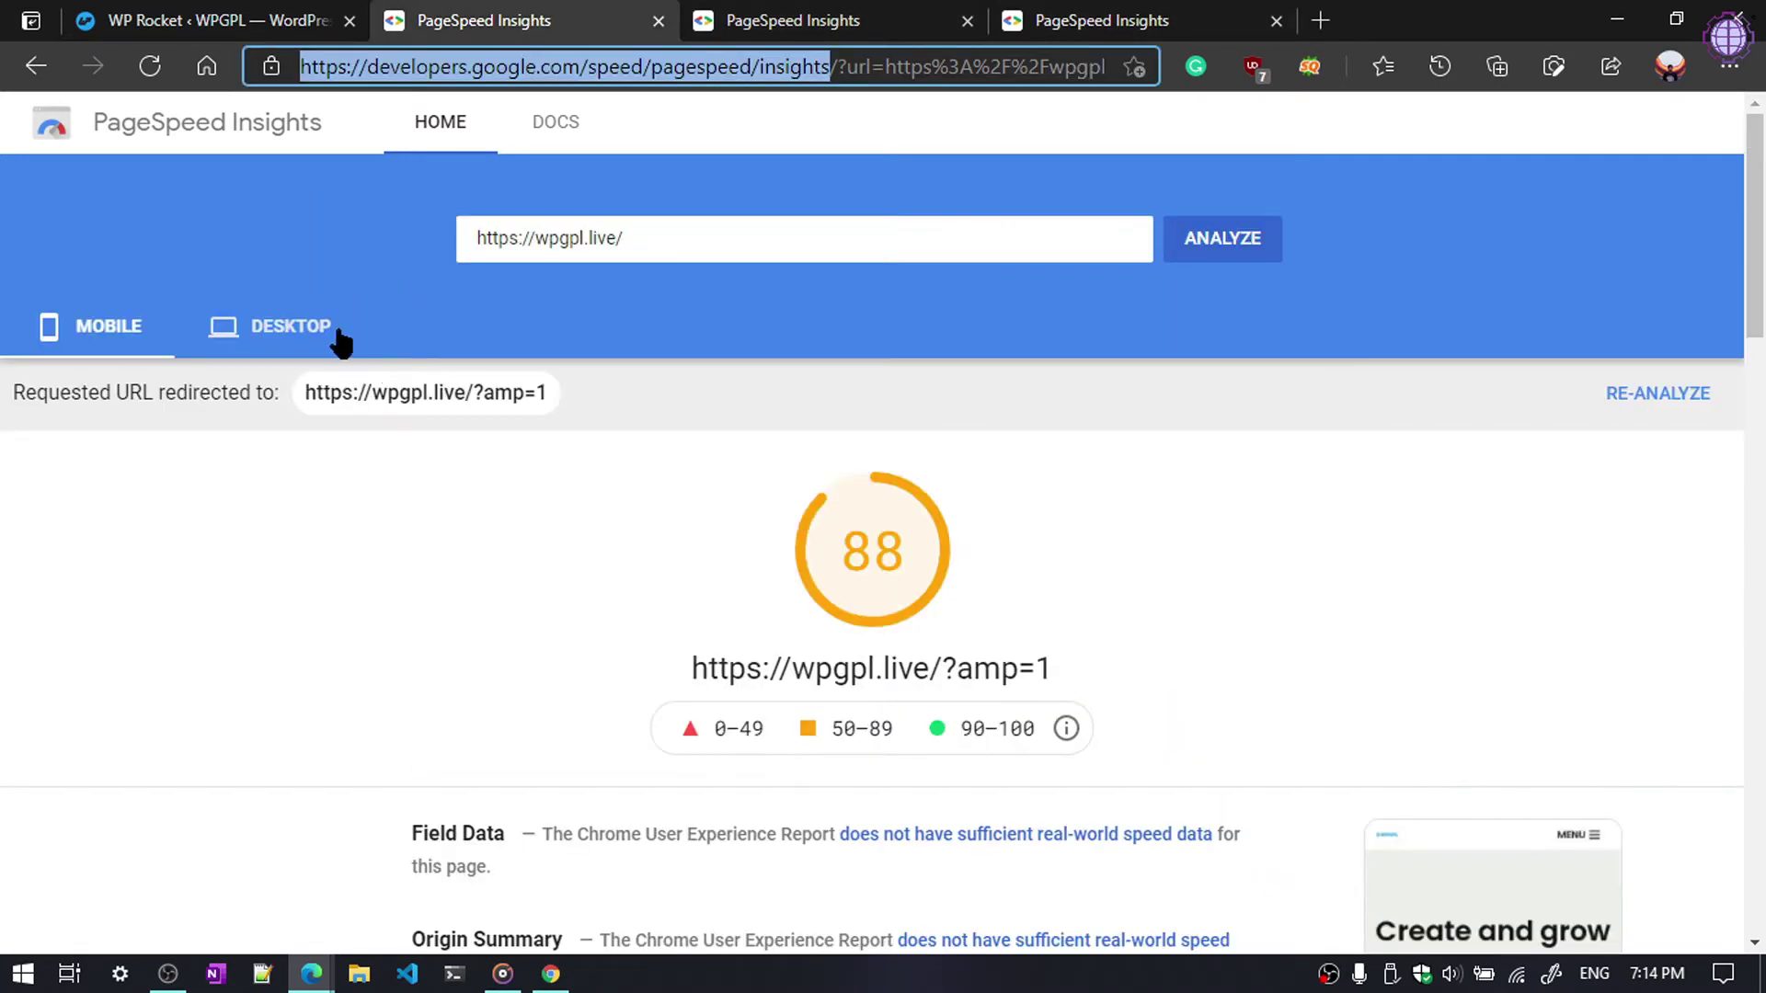
click(289, 325)
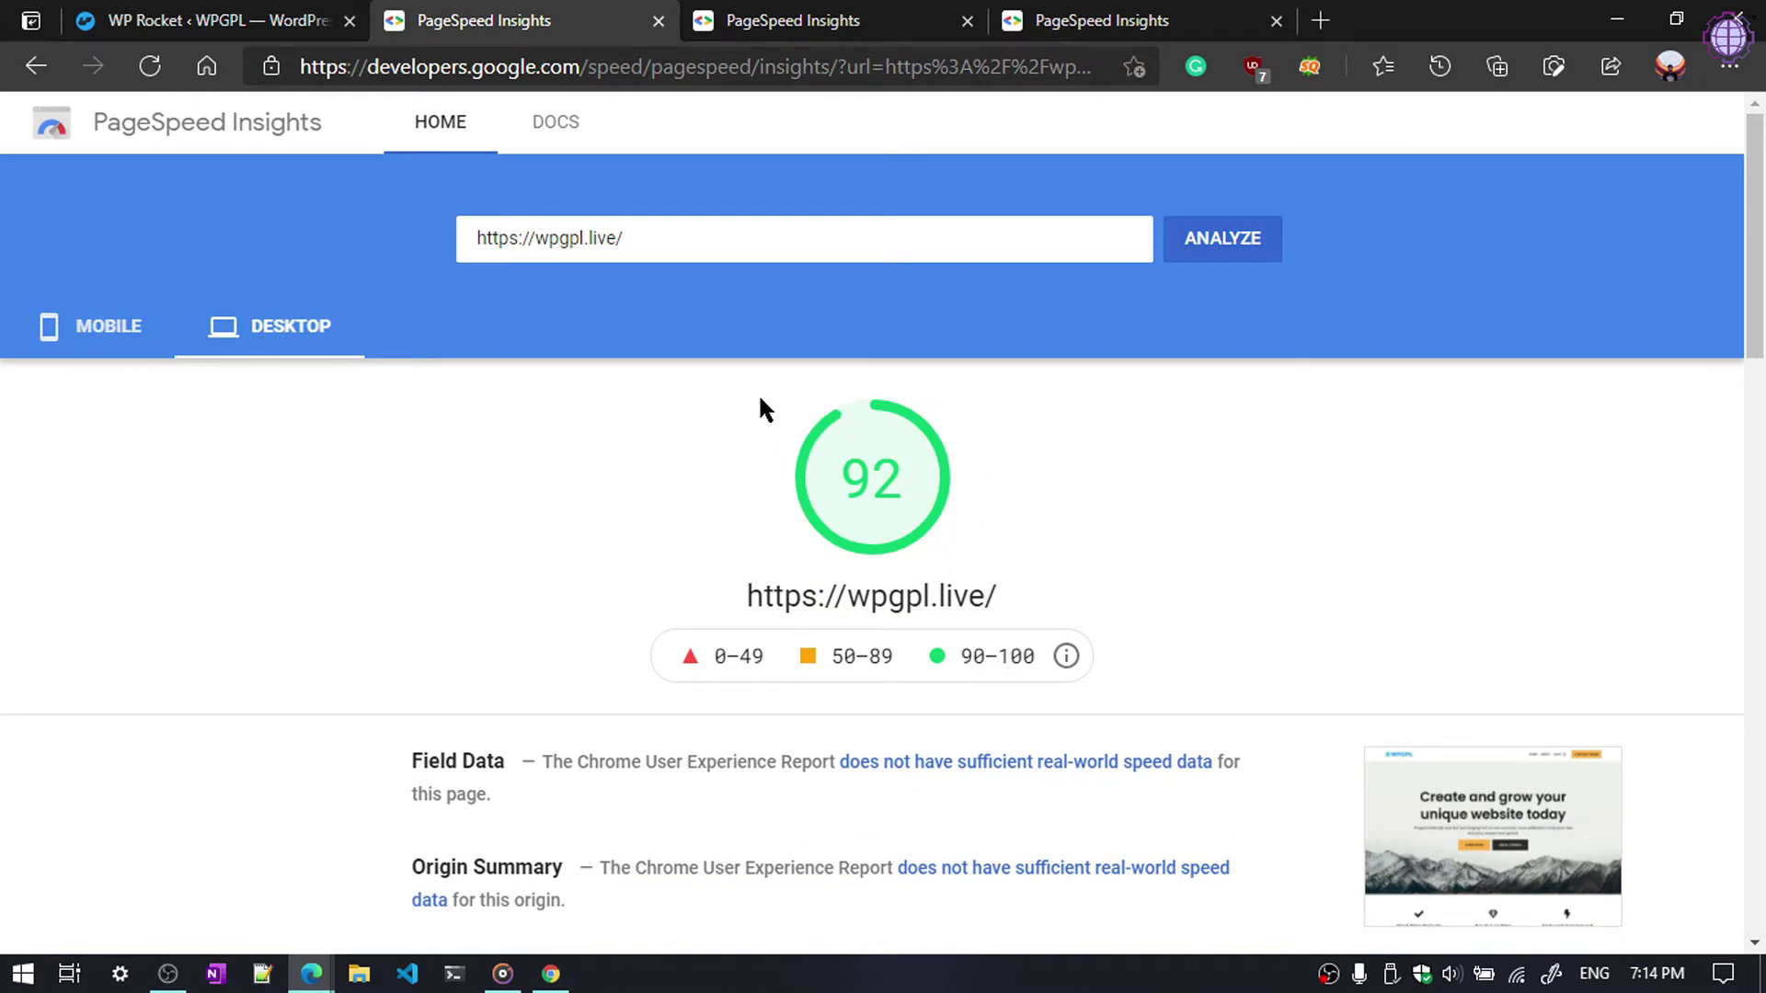
click(1101, 20)
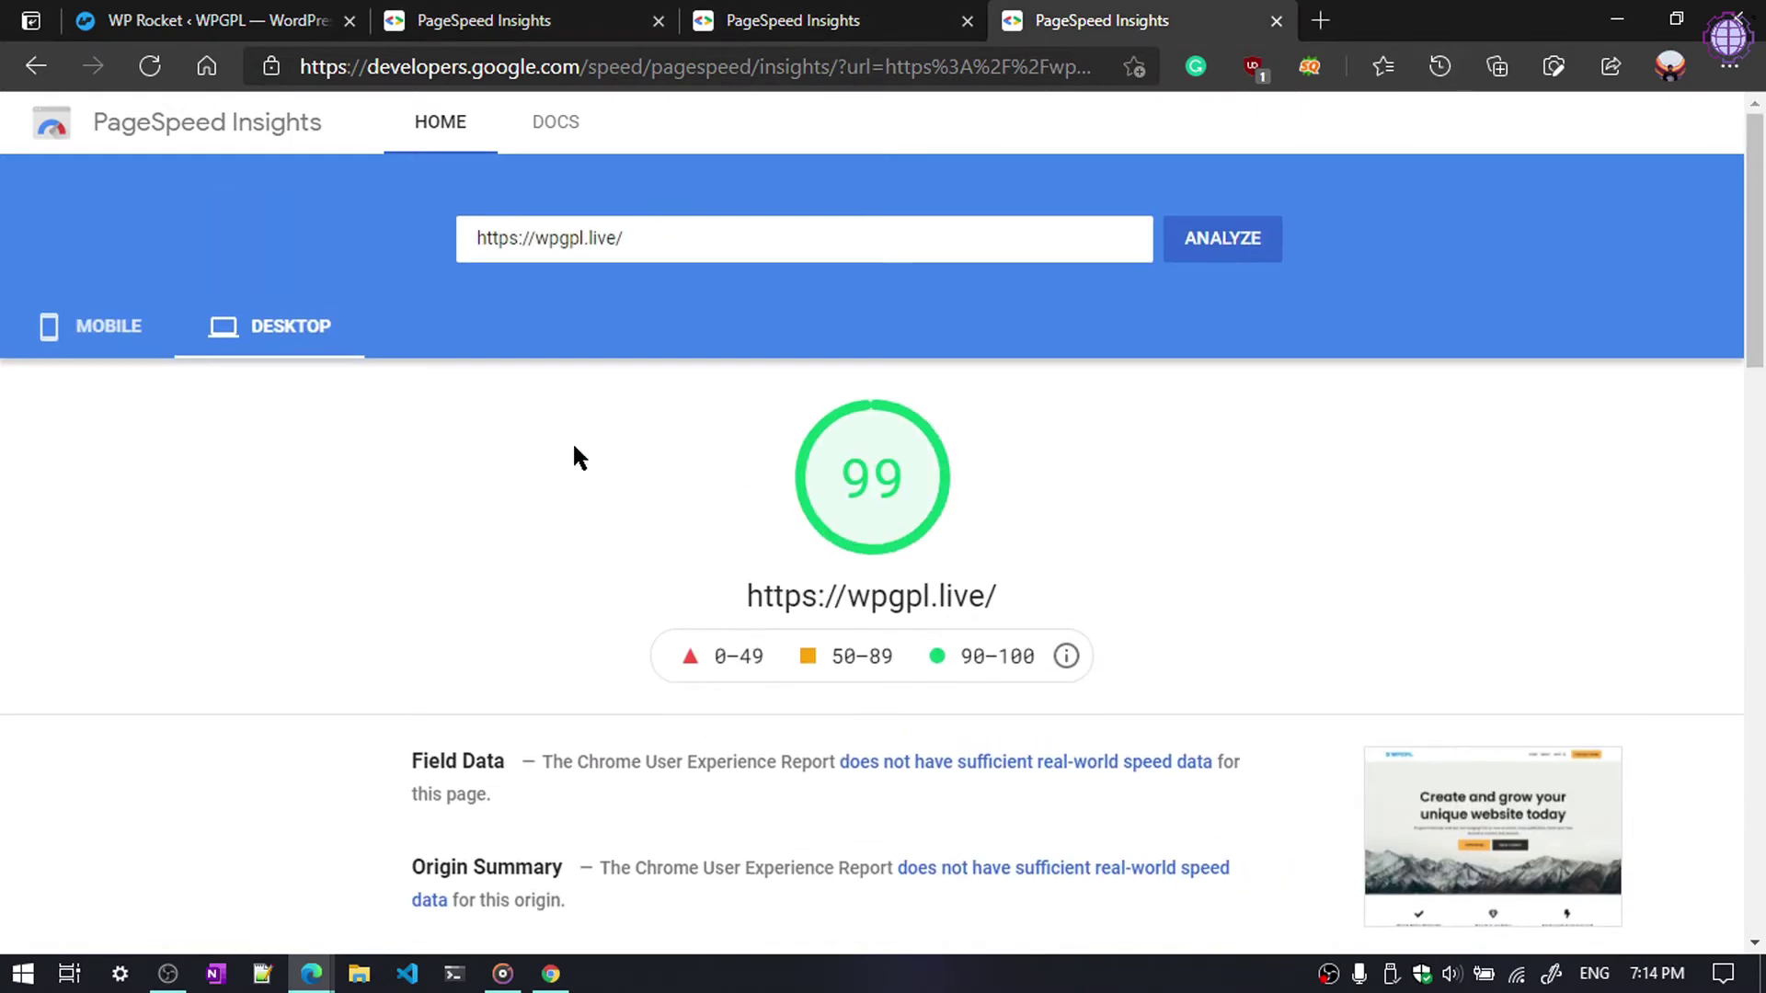
scroll(782, 648, down, 4)
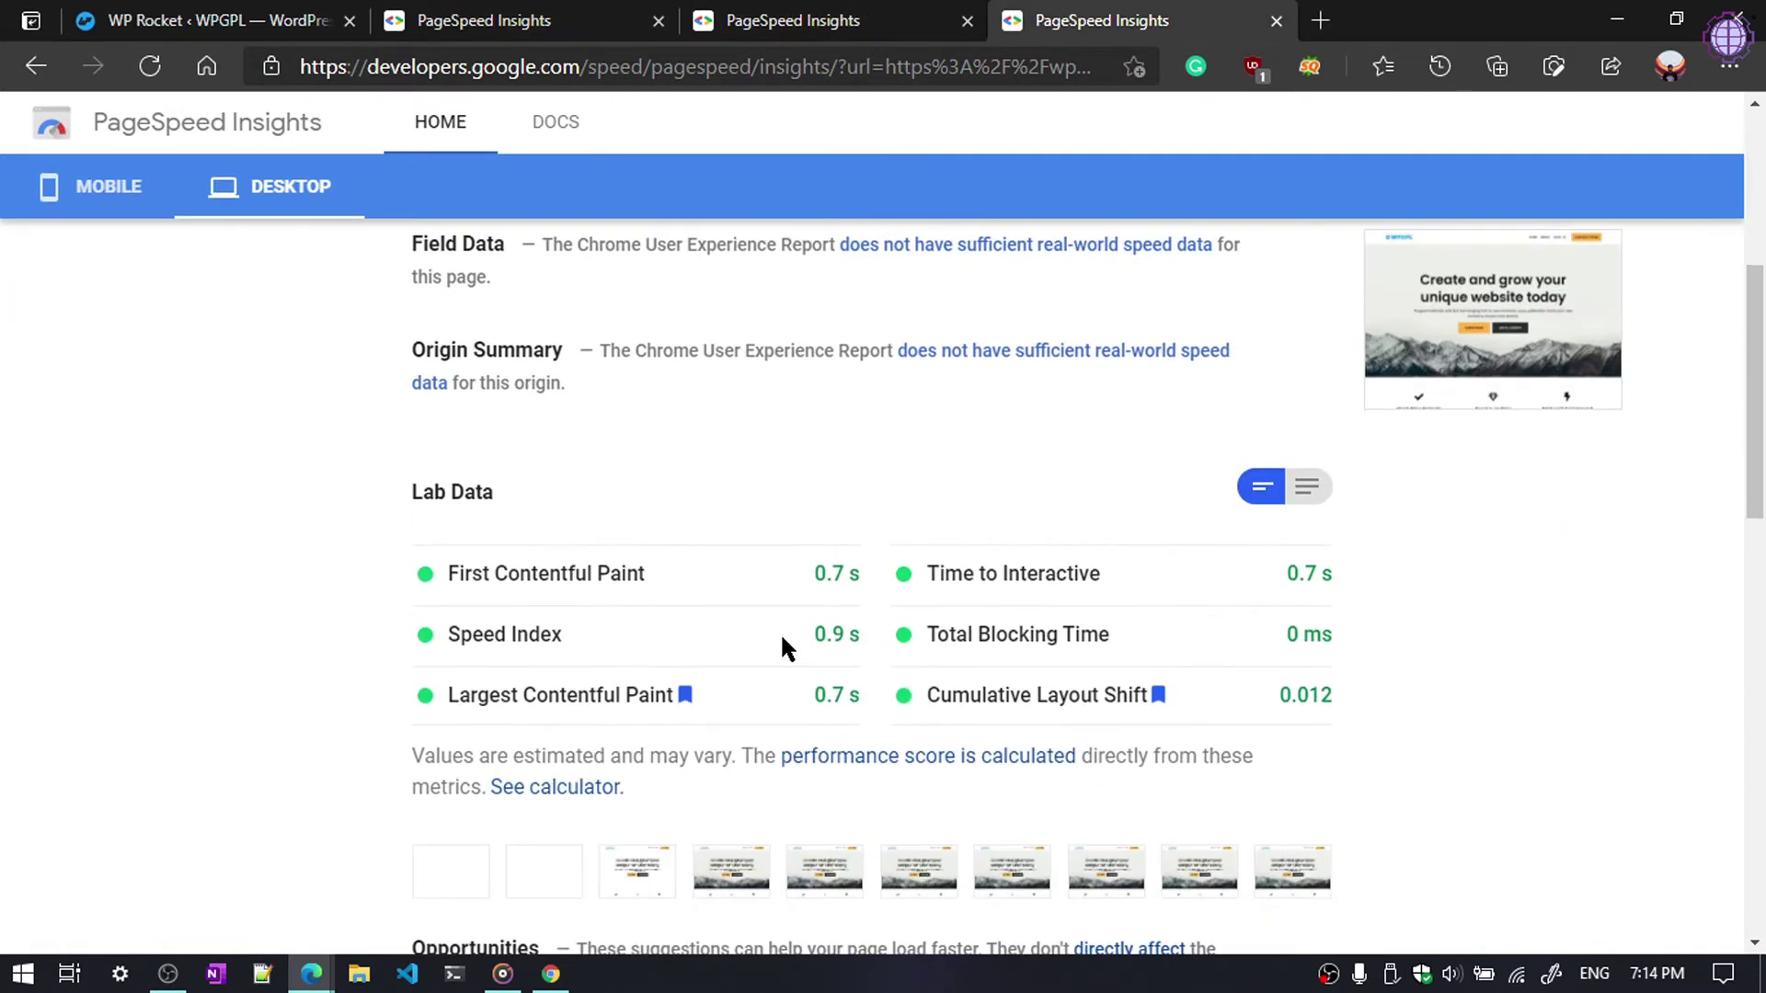
scroll(166, 177, up, 4)
click(56, 186)
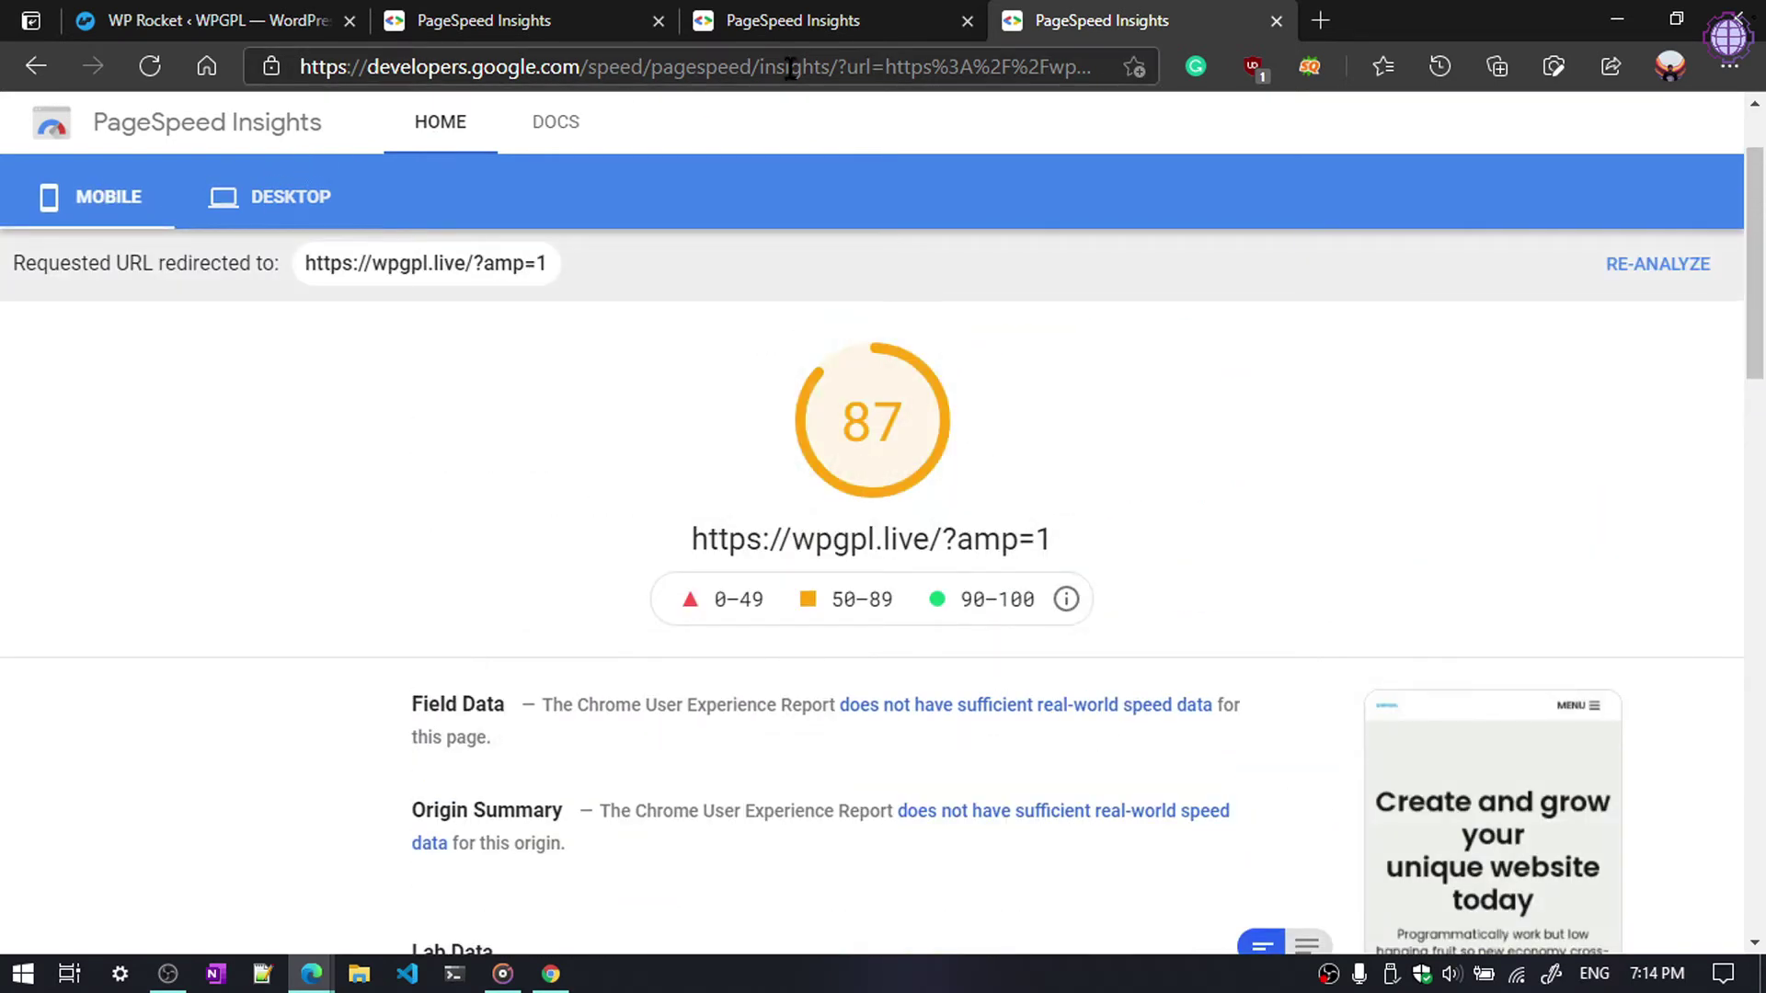
Deactivate the AMP plugin under Installed Plugins and clear the cache.
click(207, 19)
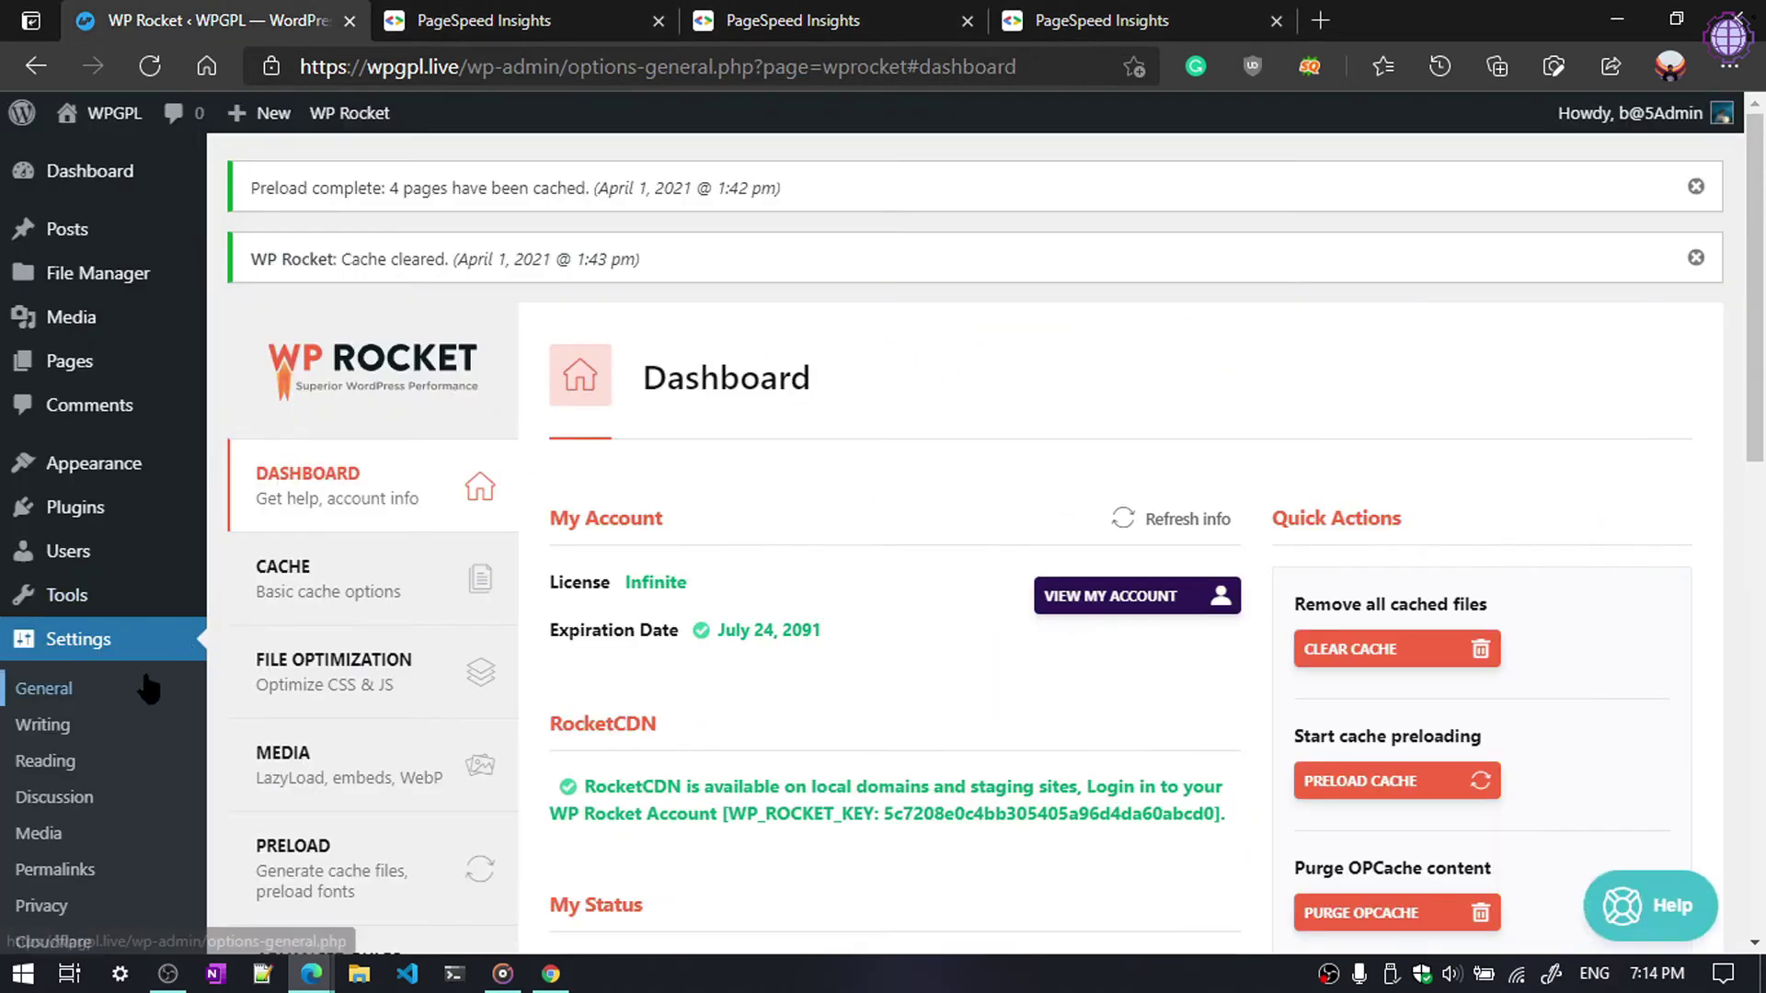
scroll(149, 687, down, 1)
mouse_move(76, 507)
click(298, 398)
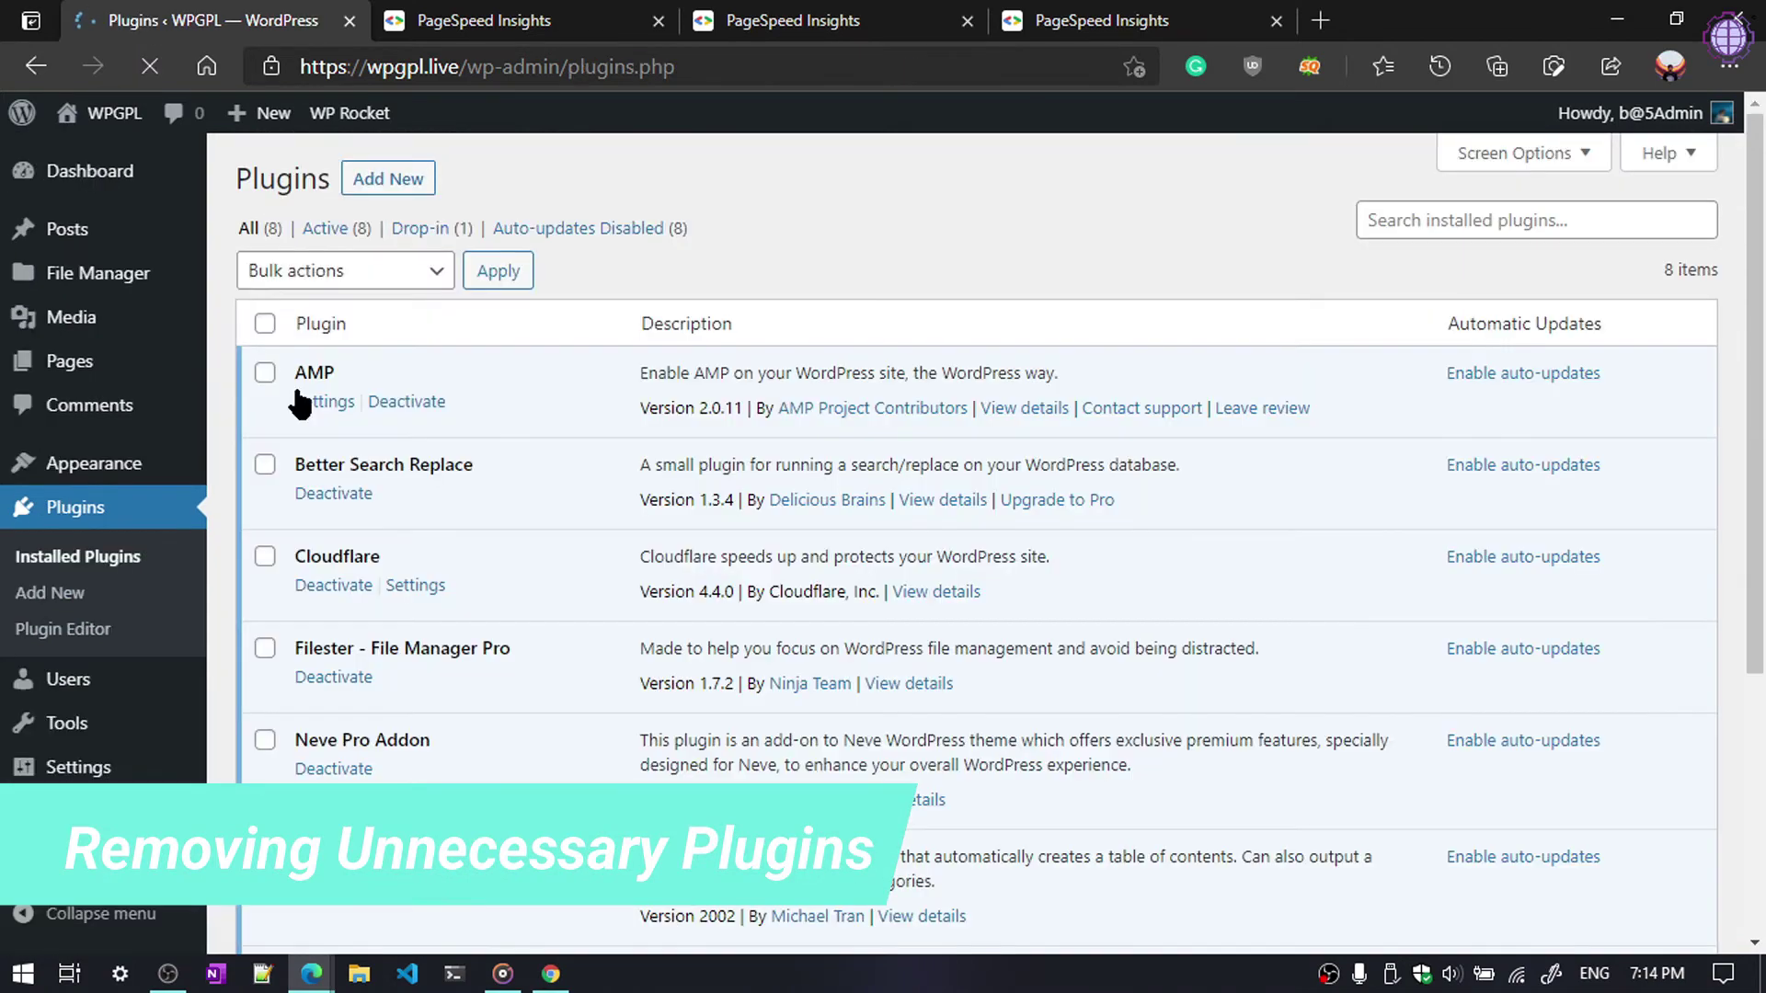
scroll(454, 595, down, 4)
scroll(454, 594, up, 3)
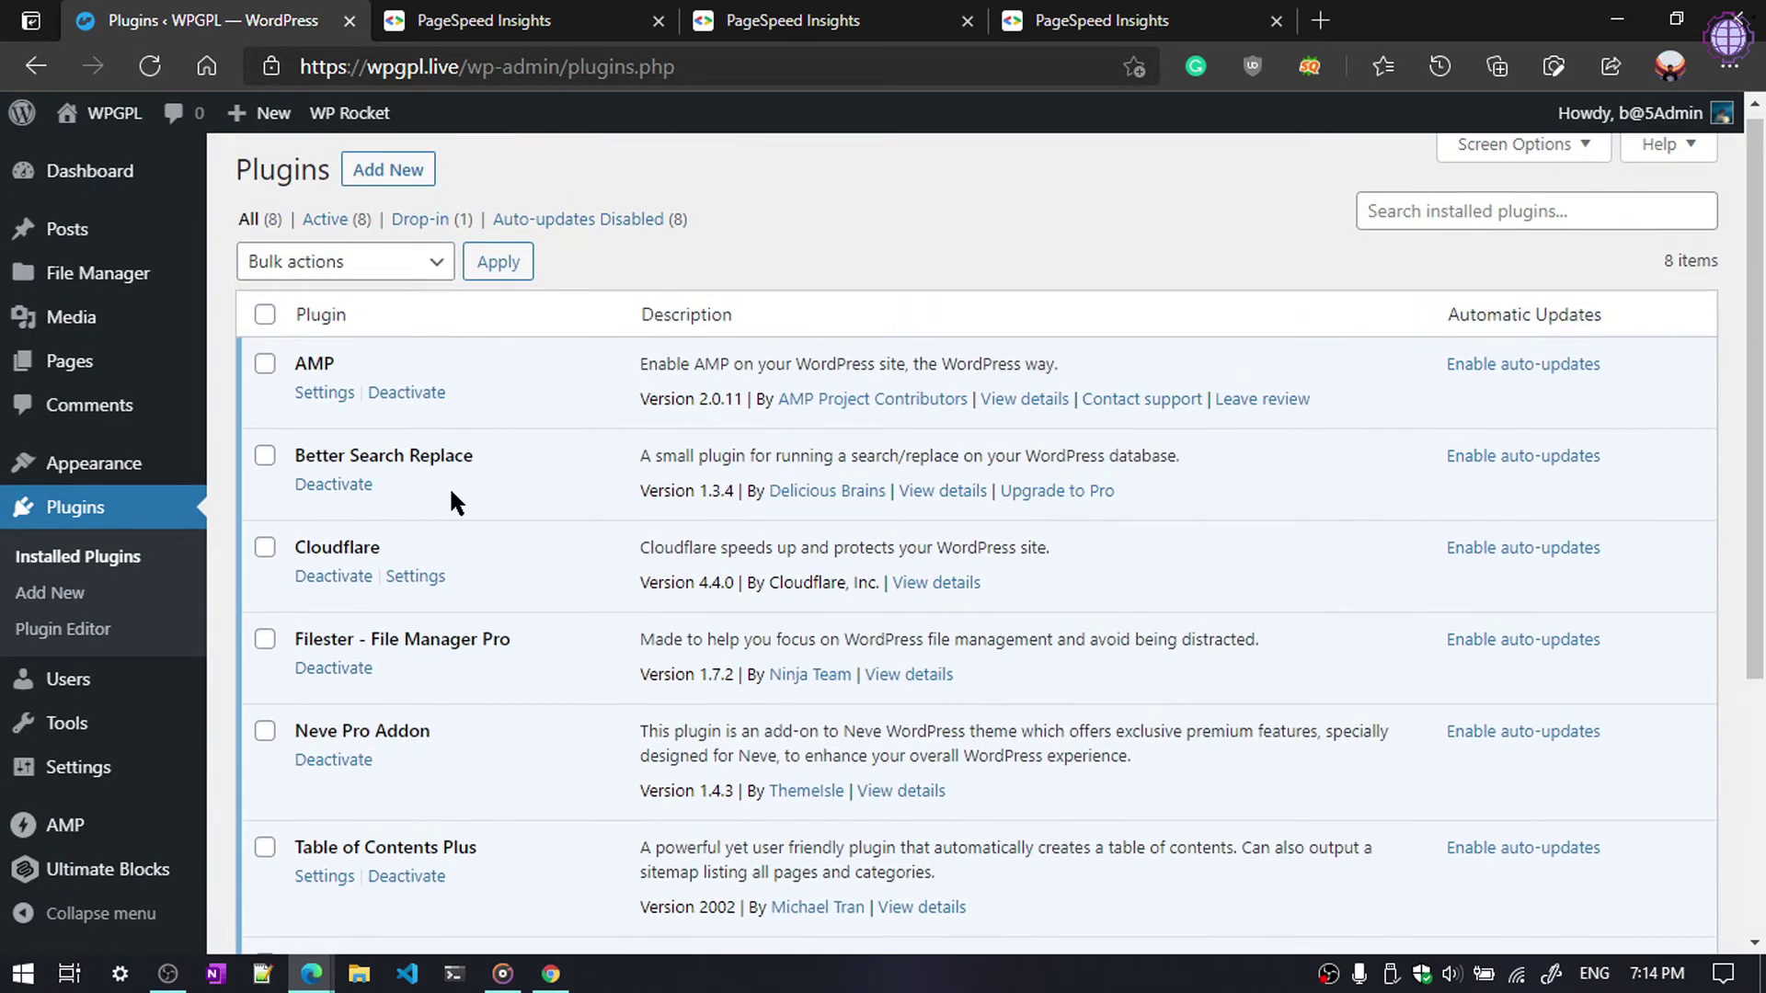
click(393, 394)
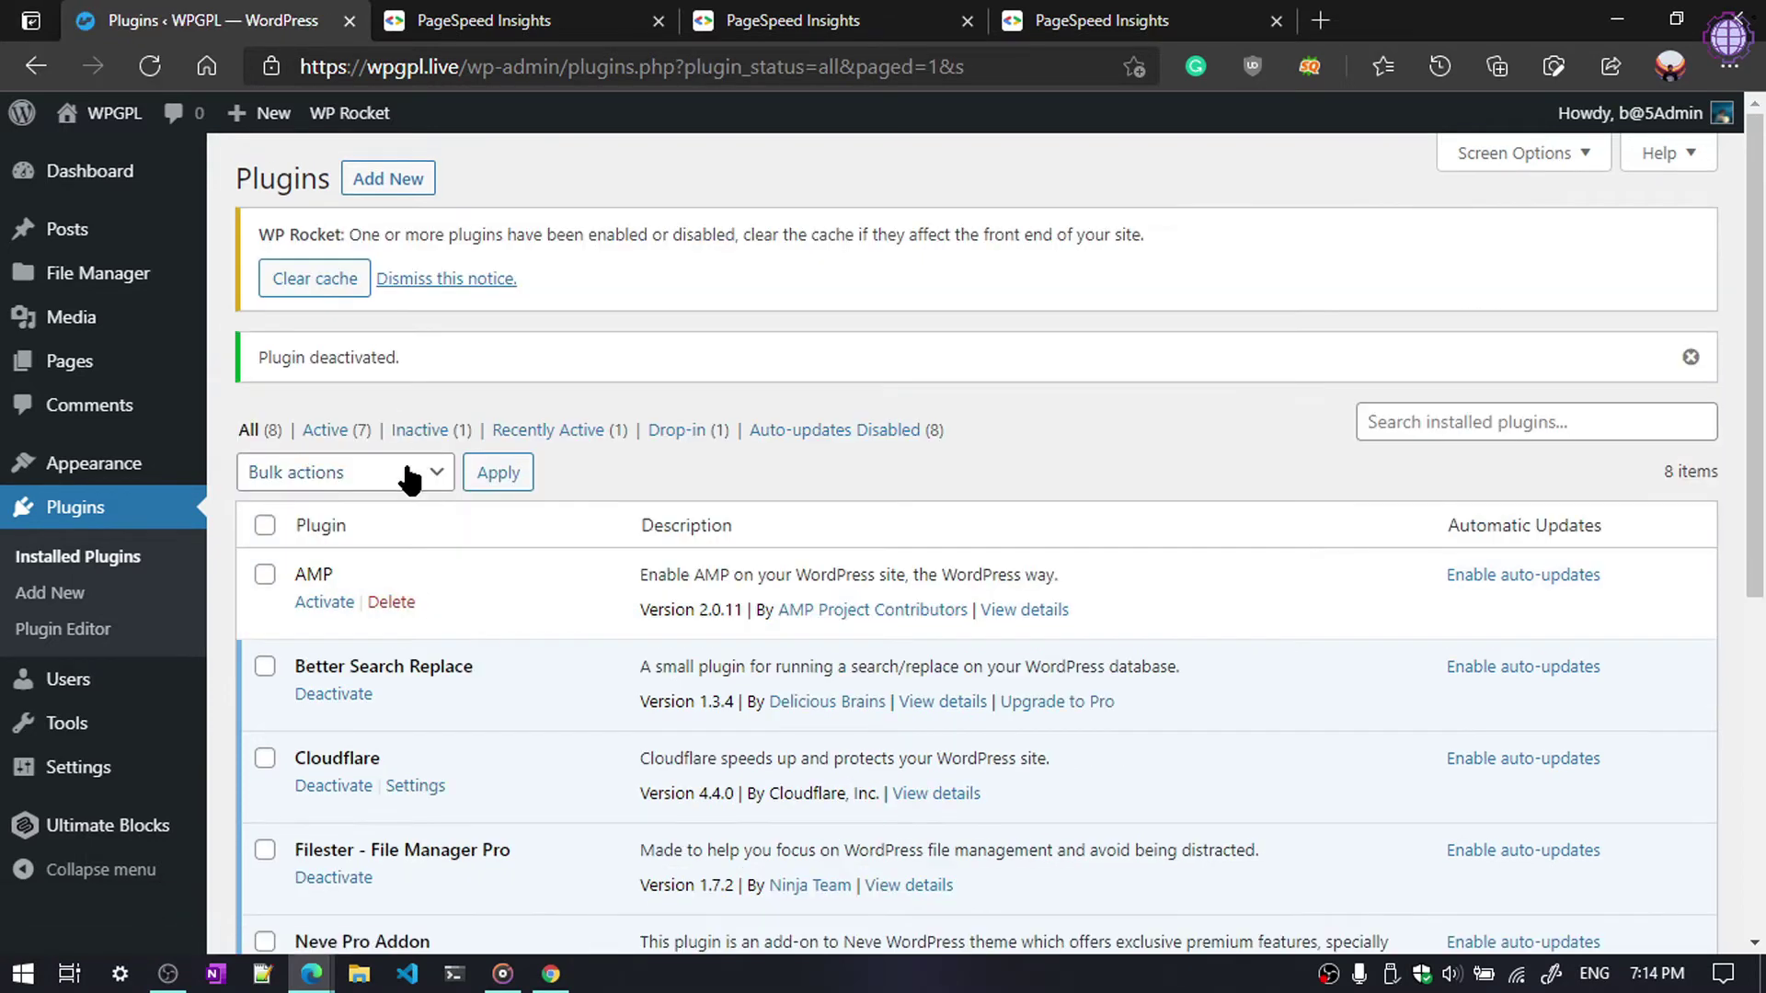
click(338, 279)
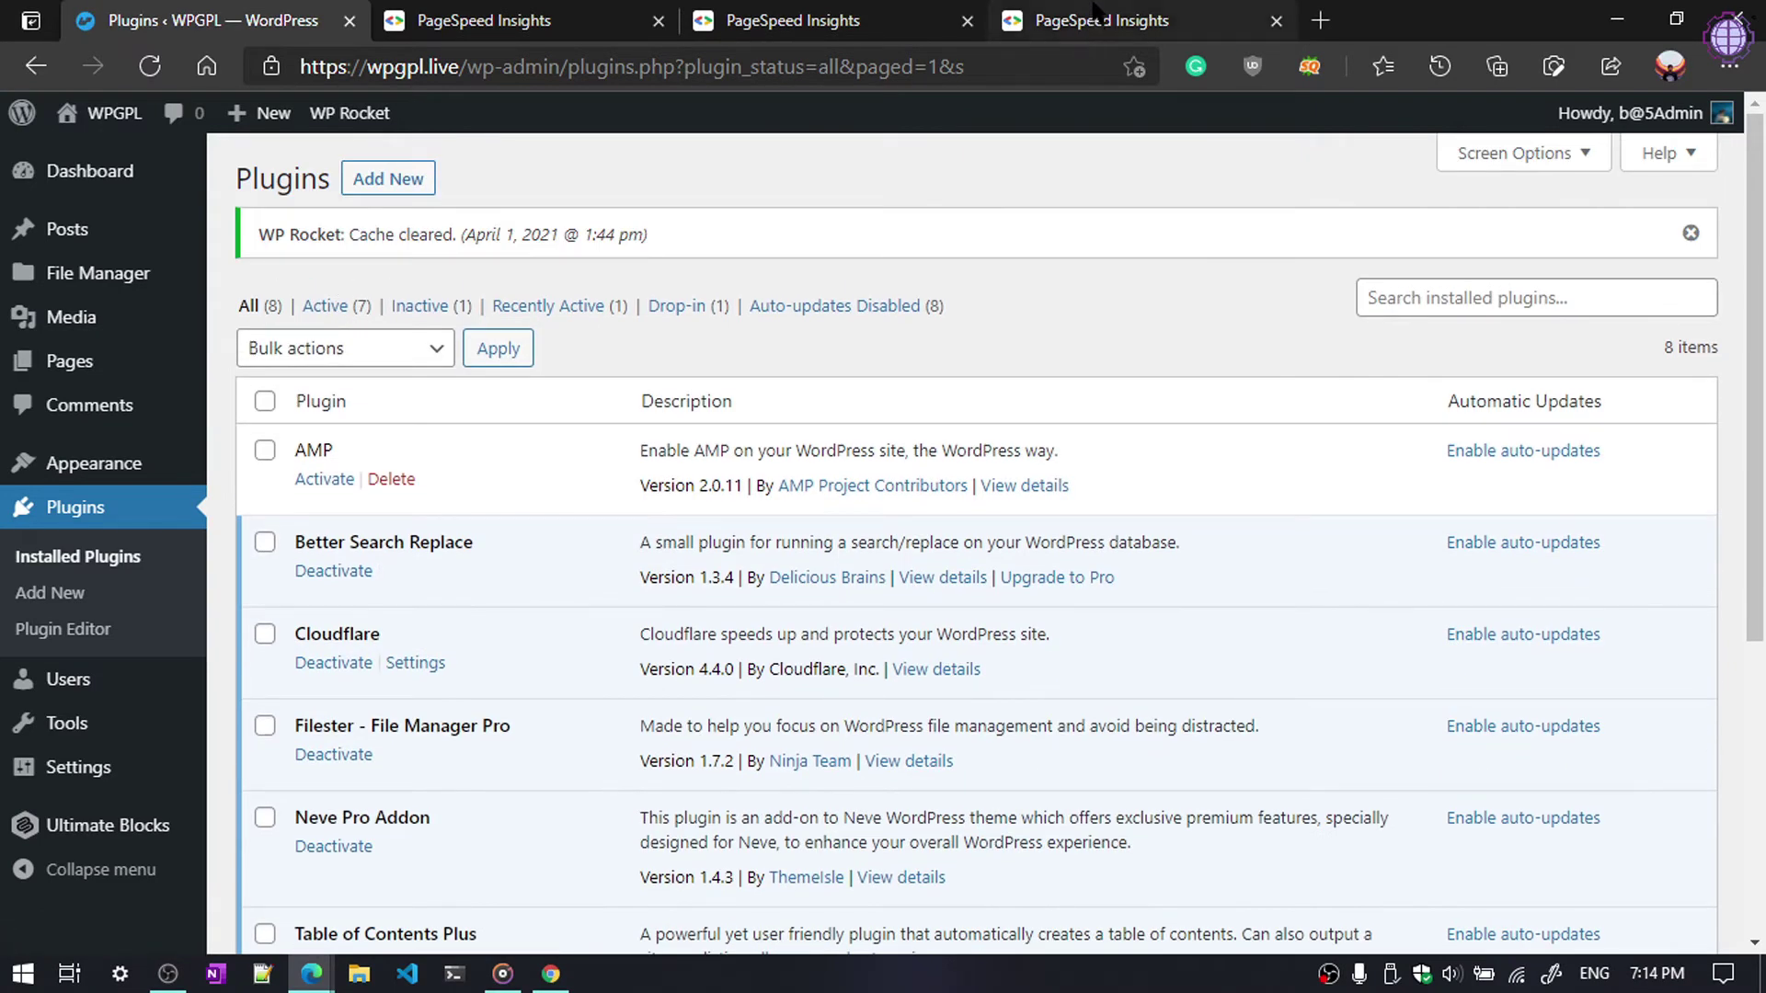
Rerun the wpgpl.live test and check desktop 94 against mobile 92.
click(1145, 22)
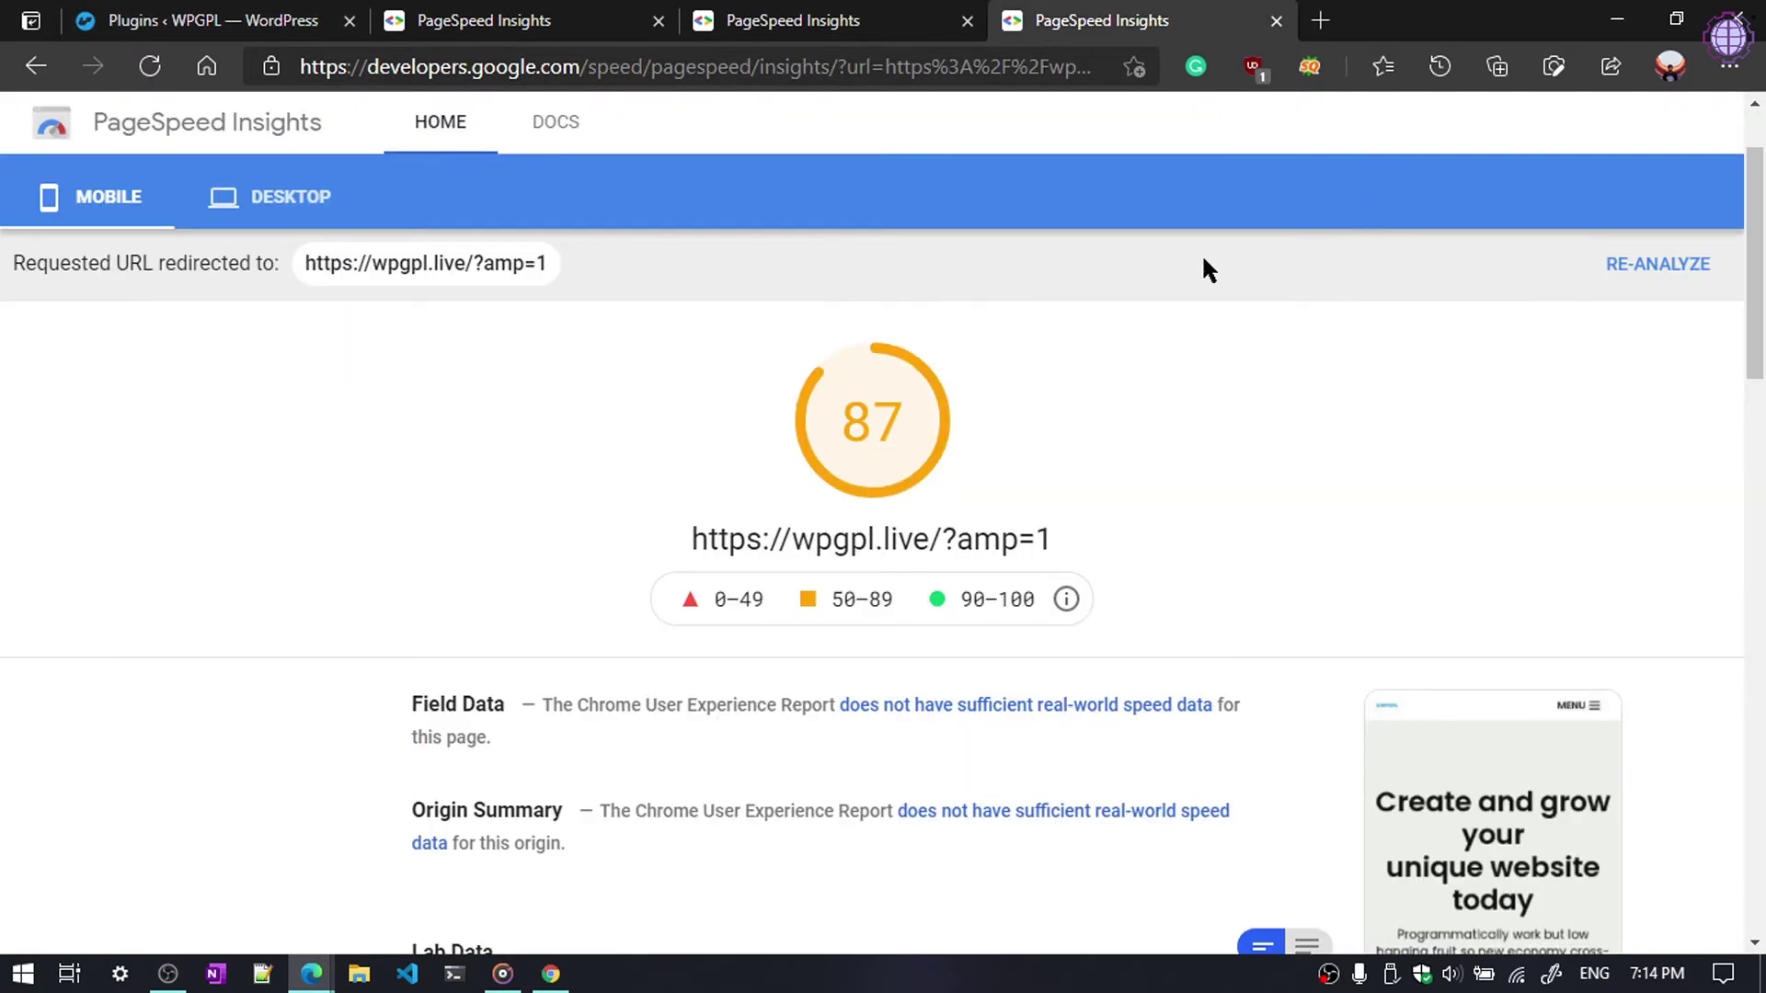
scroll(540, 370, up, 1)
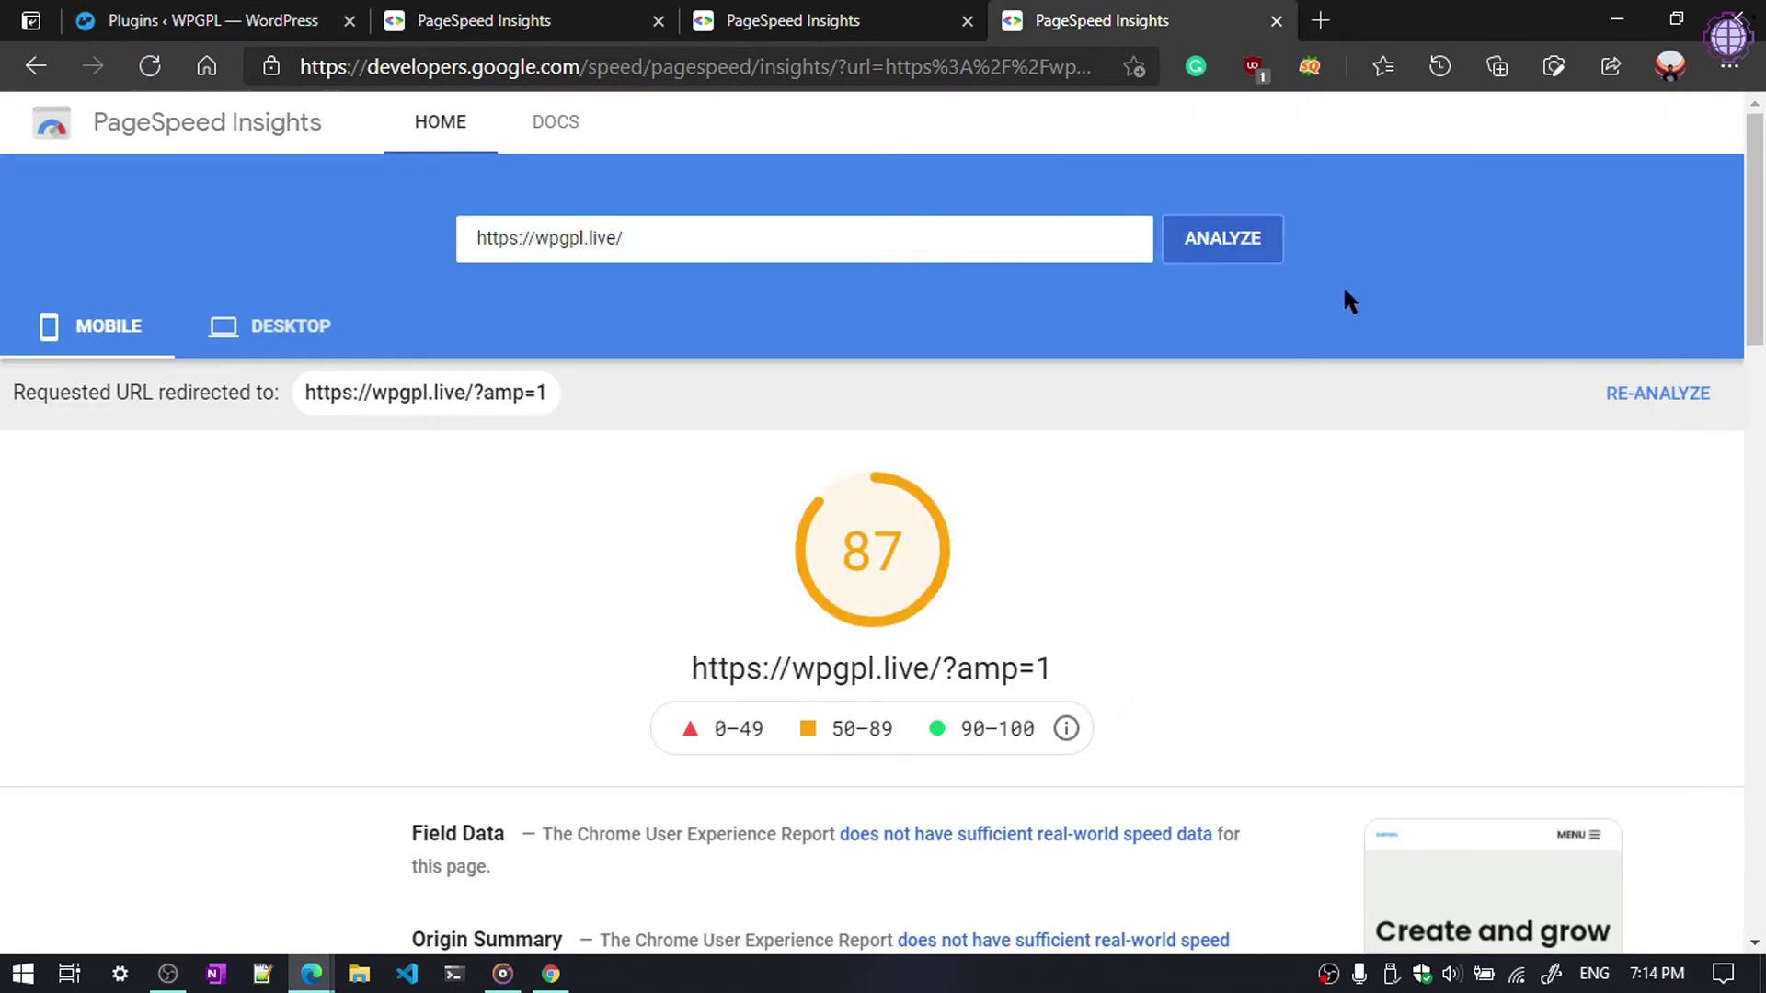
click(1227, 240)
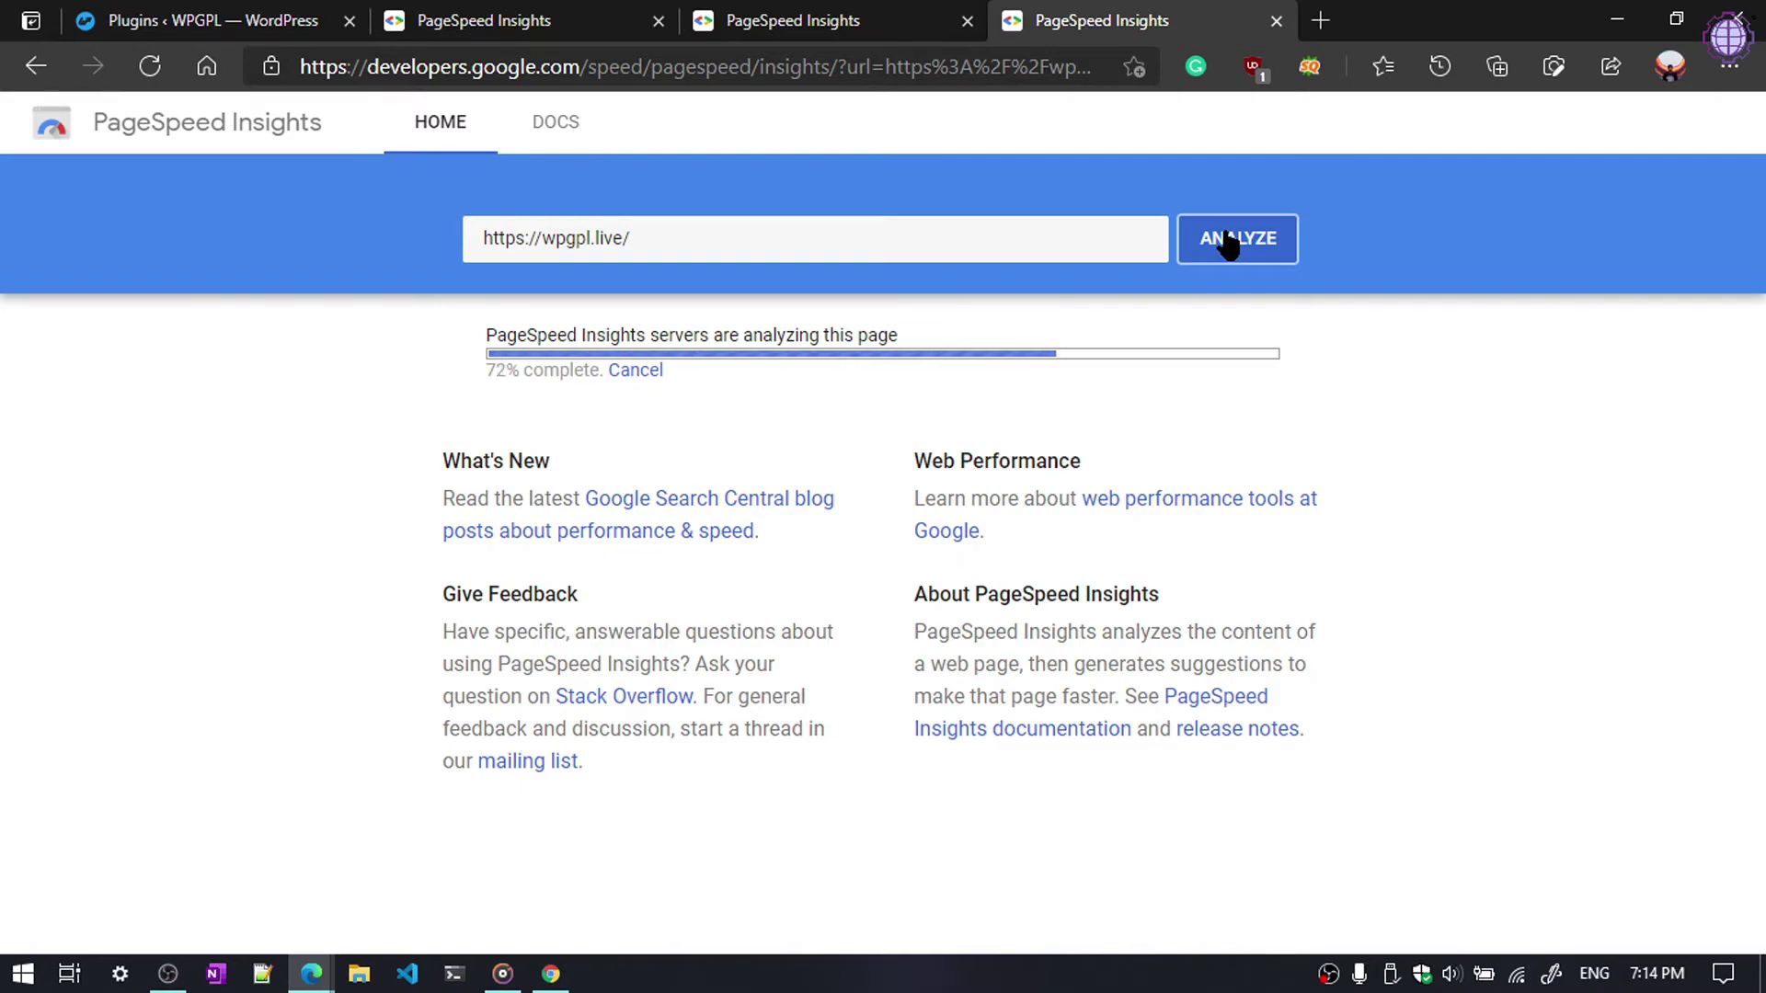
scroll(1239, 267, down, 5)
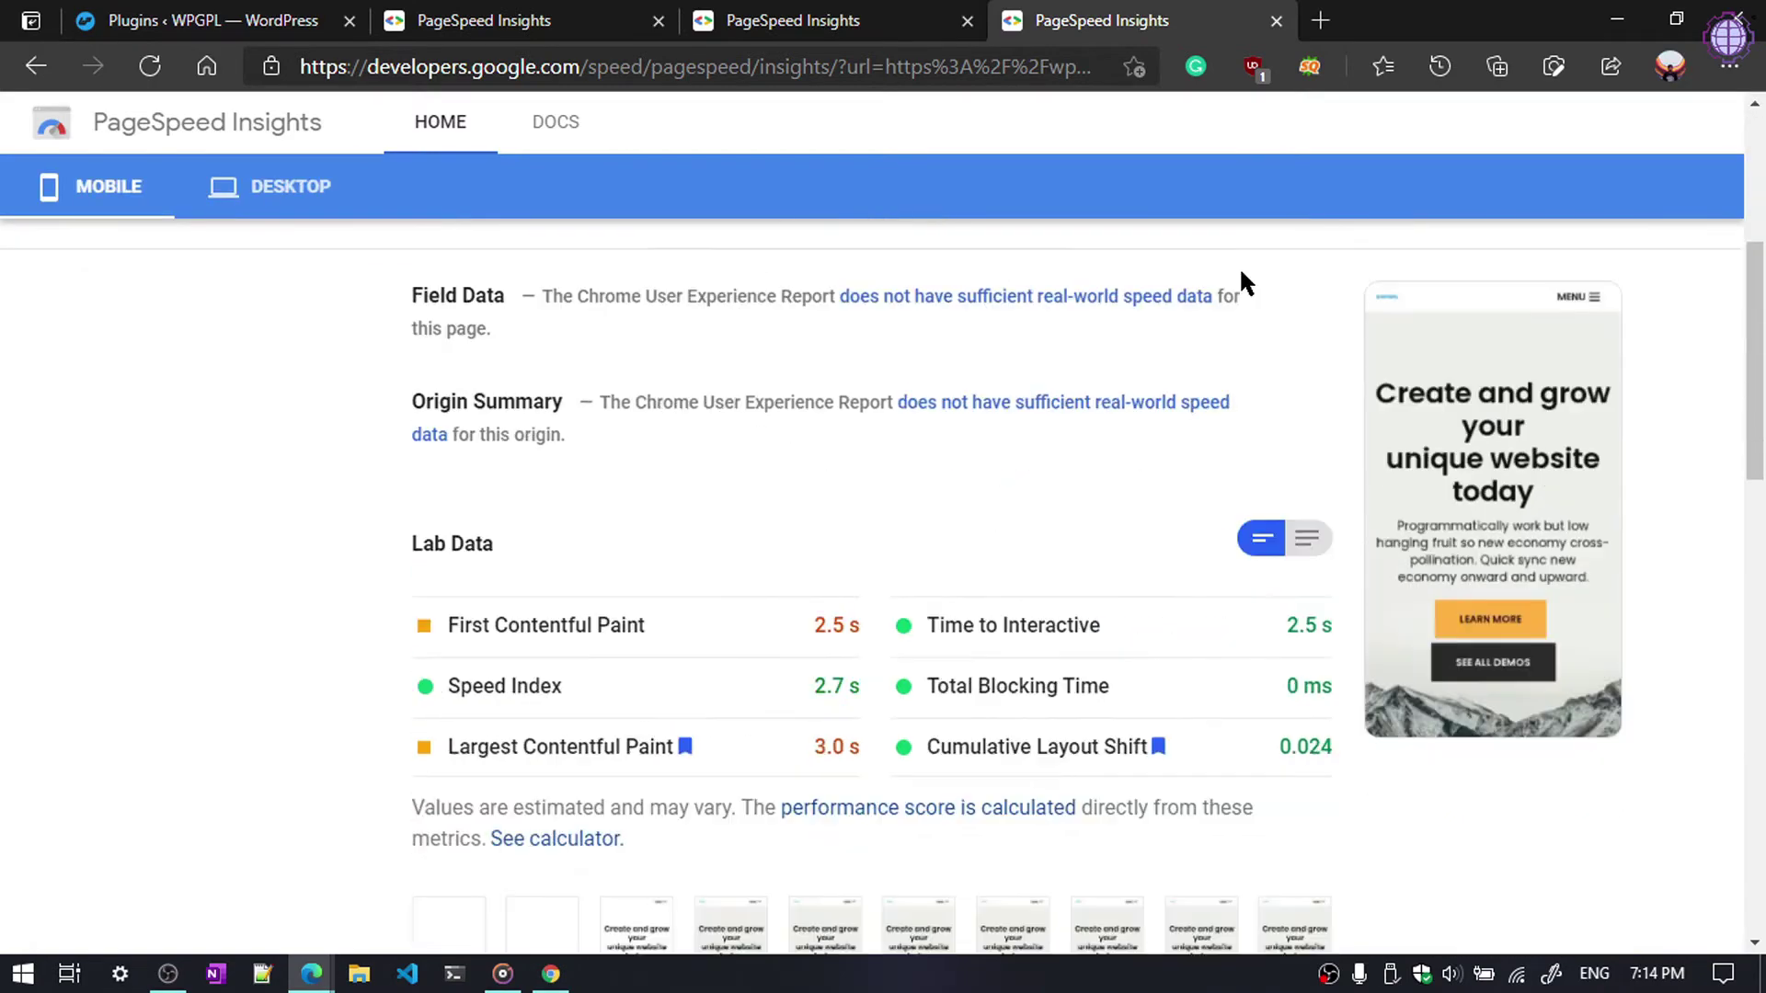
scroll(869, 498, up, 4)
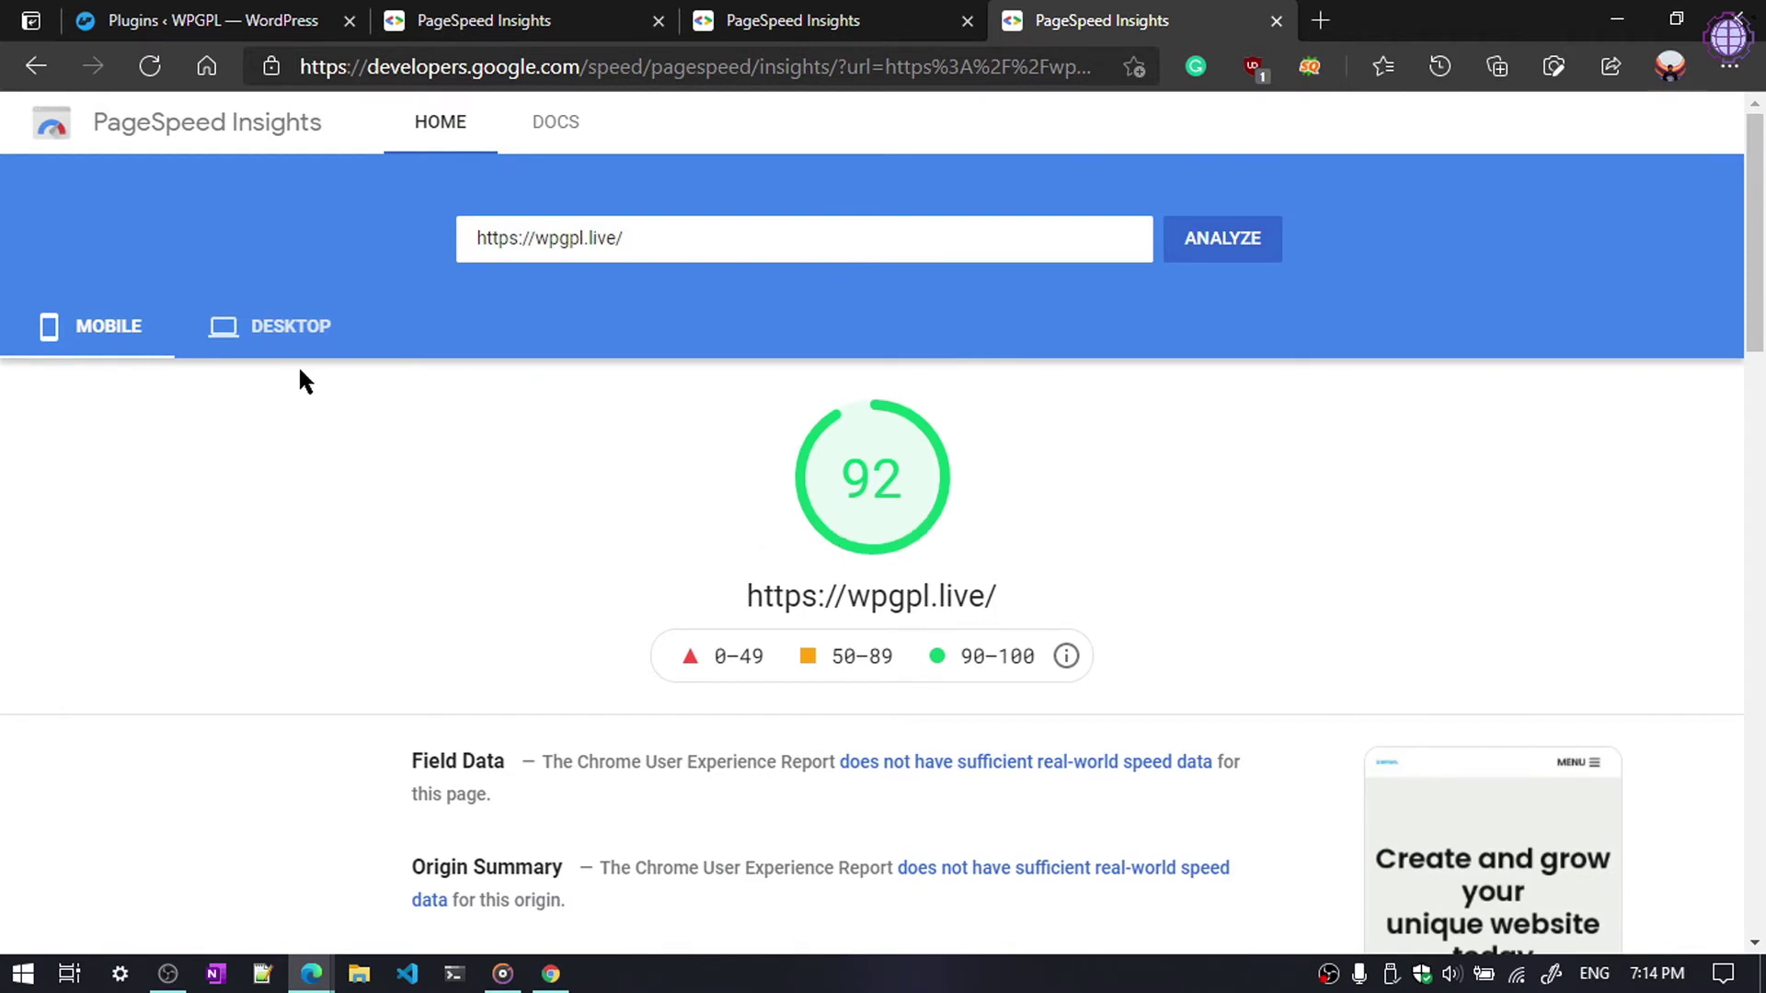
click(290, 327)
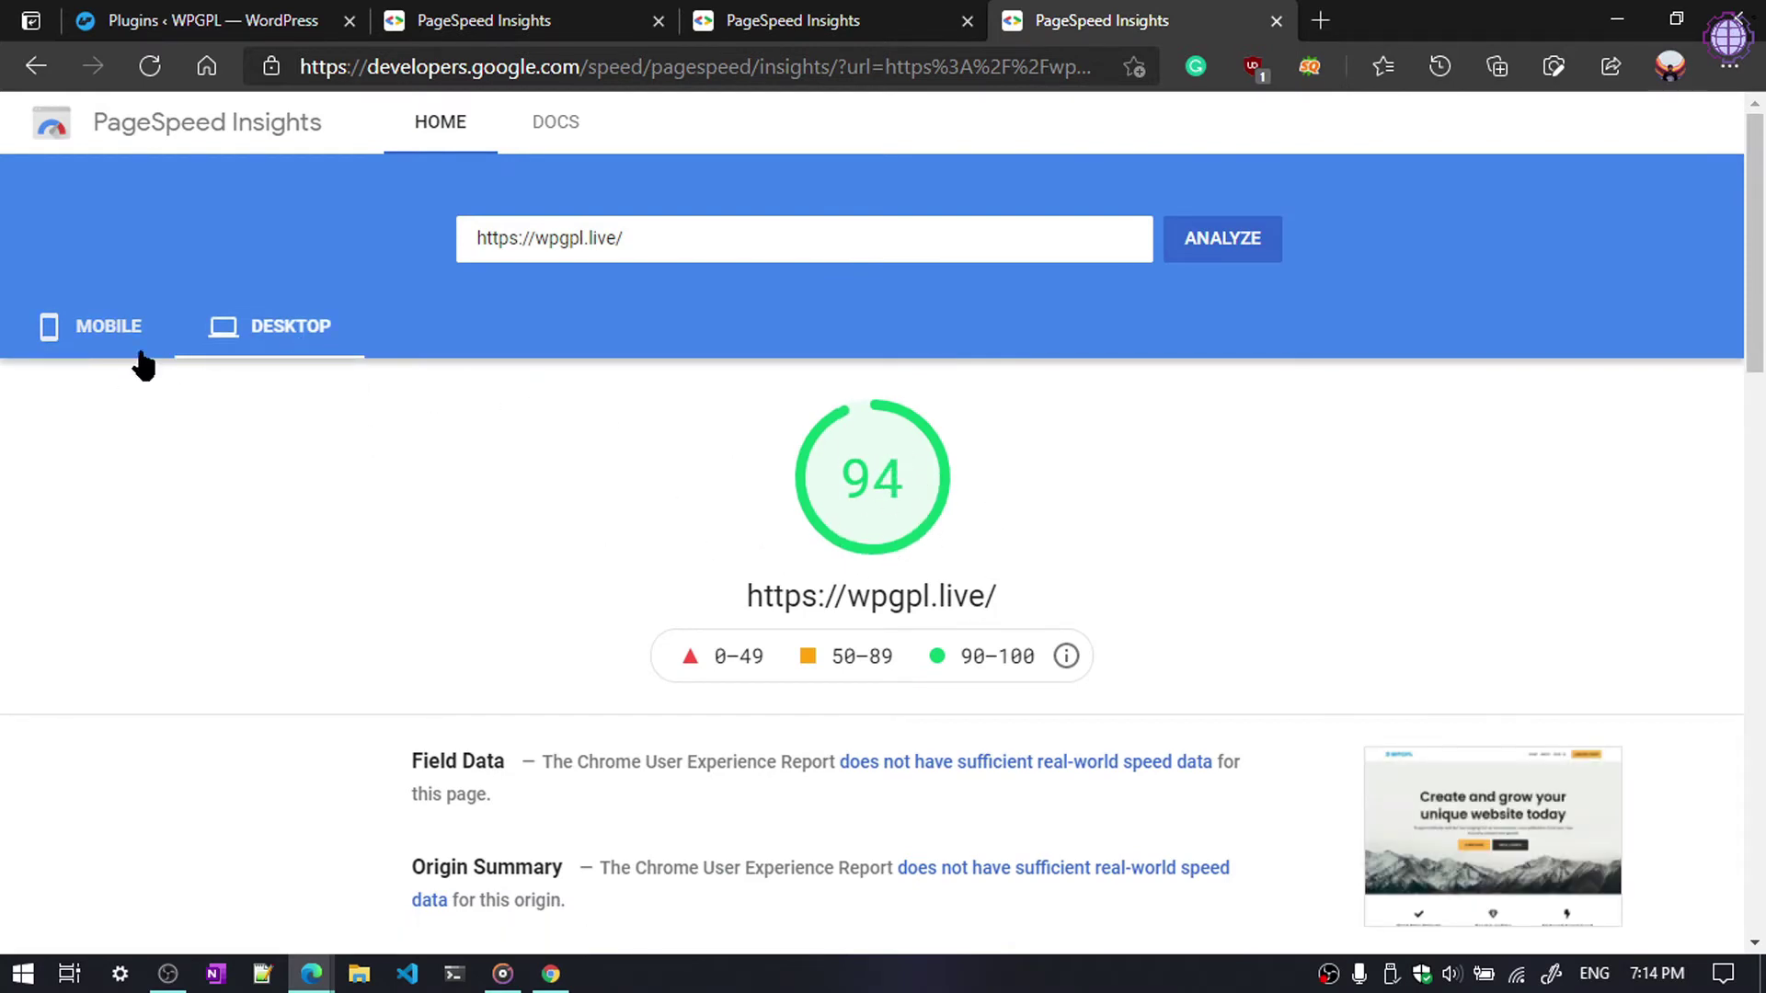
click(111, 345)
scroll(379, 511, down, 3)
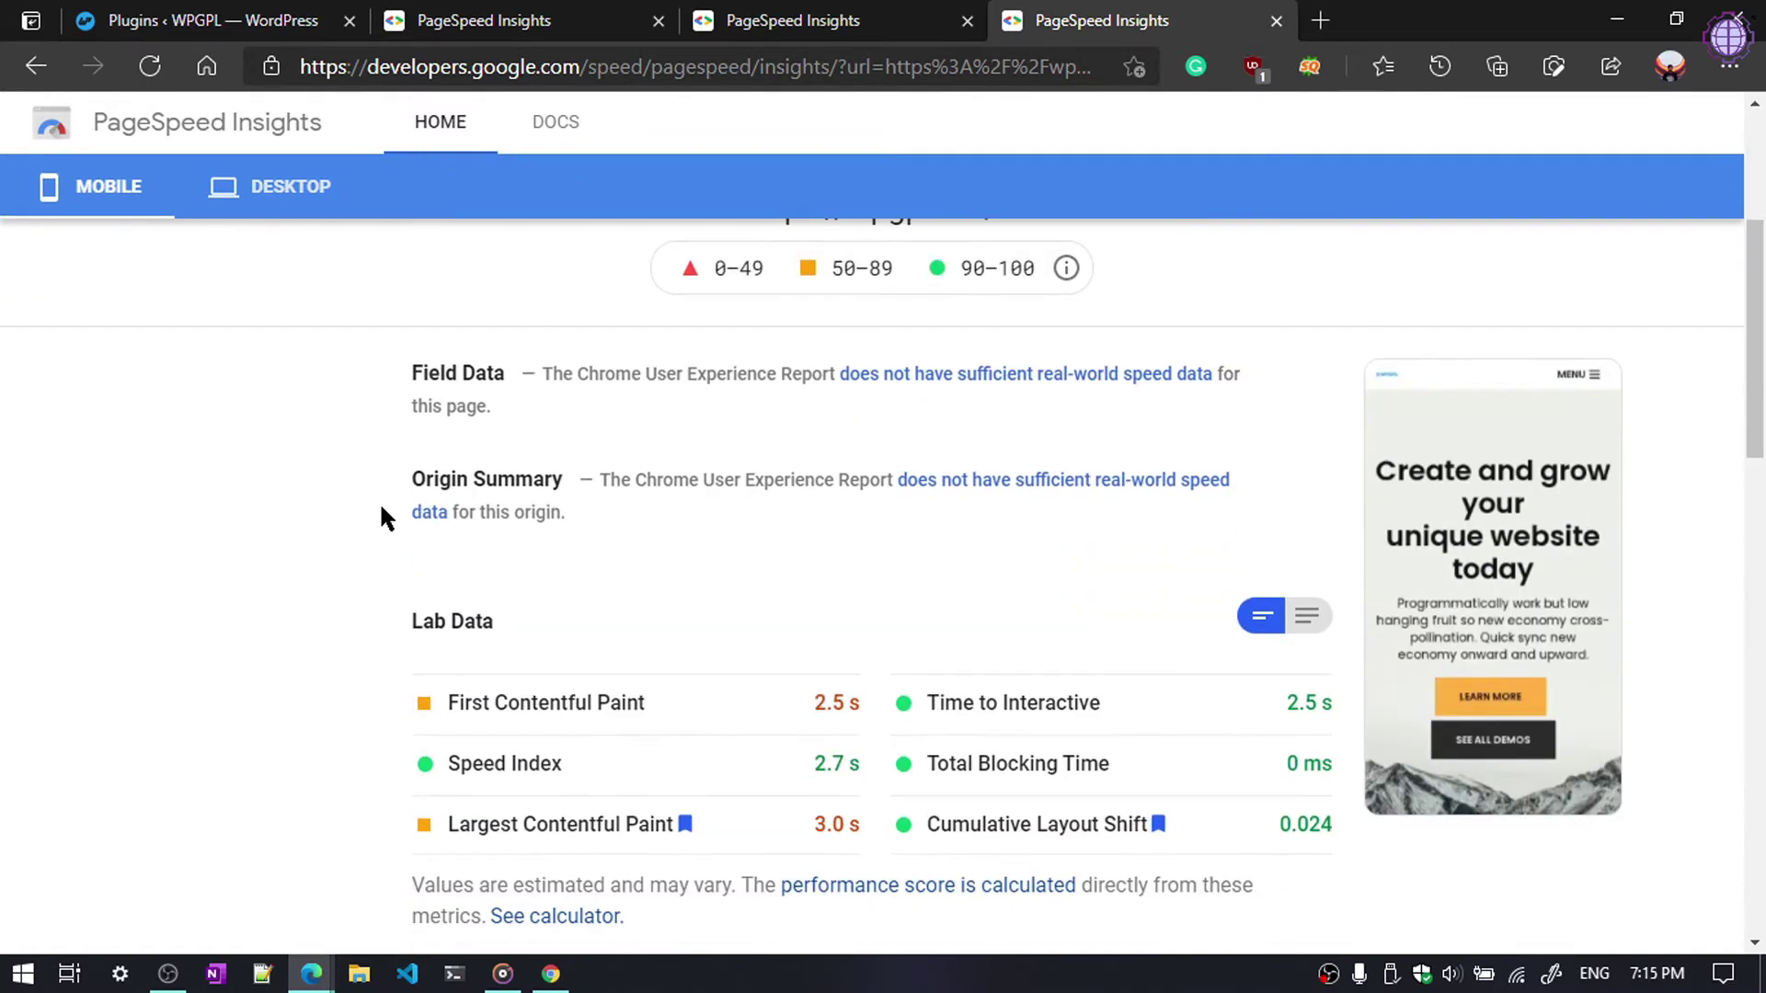
scroll(381, 514, up, 3)
Go to WP Rocket's File Optimization settings and select the site domain in the address bar.
click(207, 20)
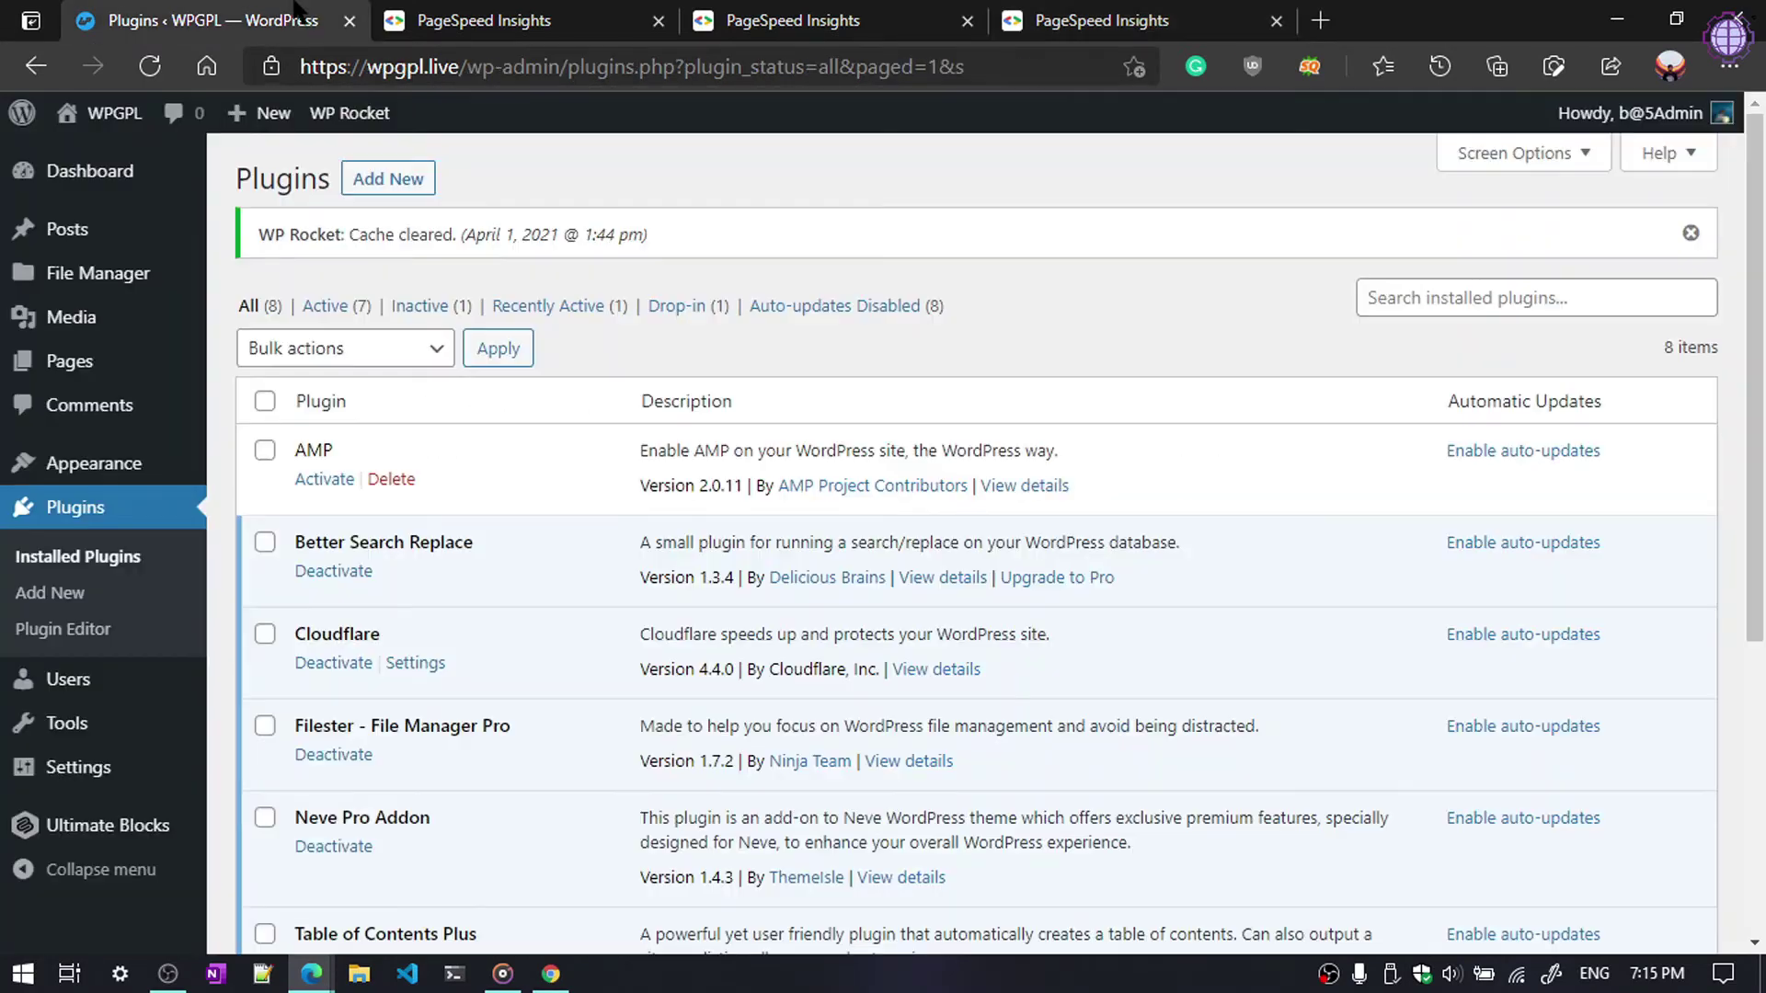
mouse_move(349, 113)
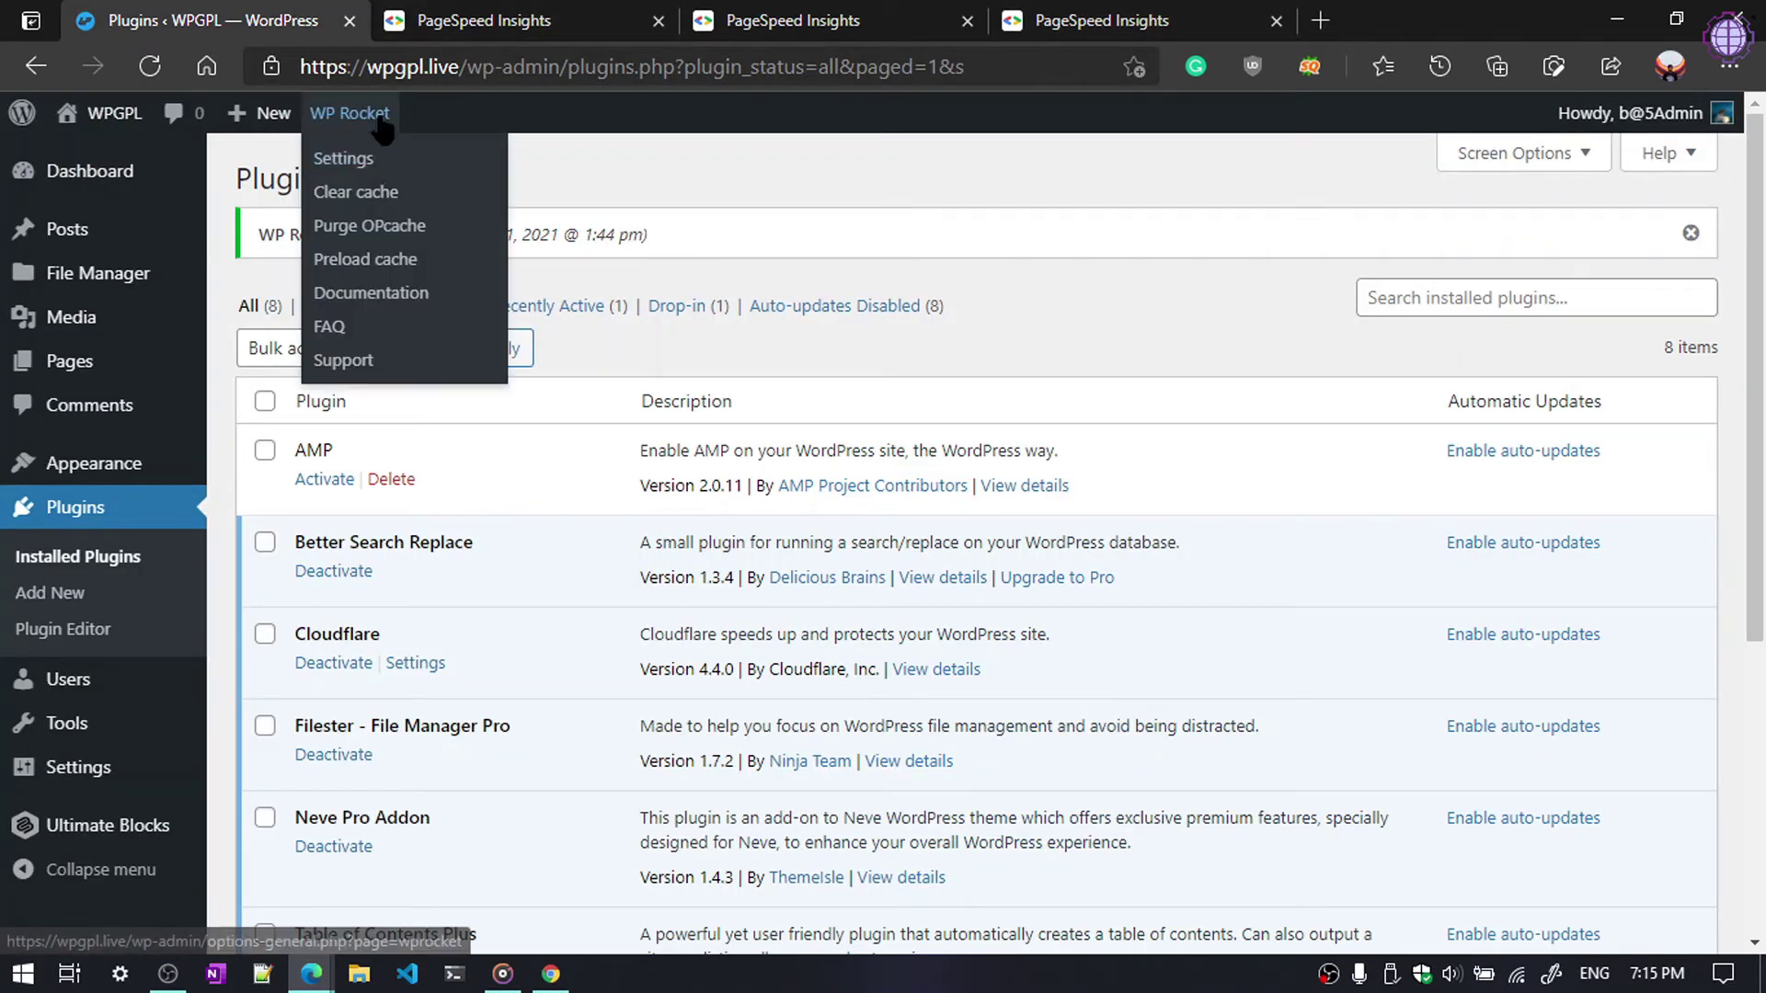
click(367, 163)
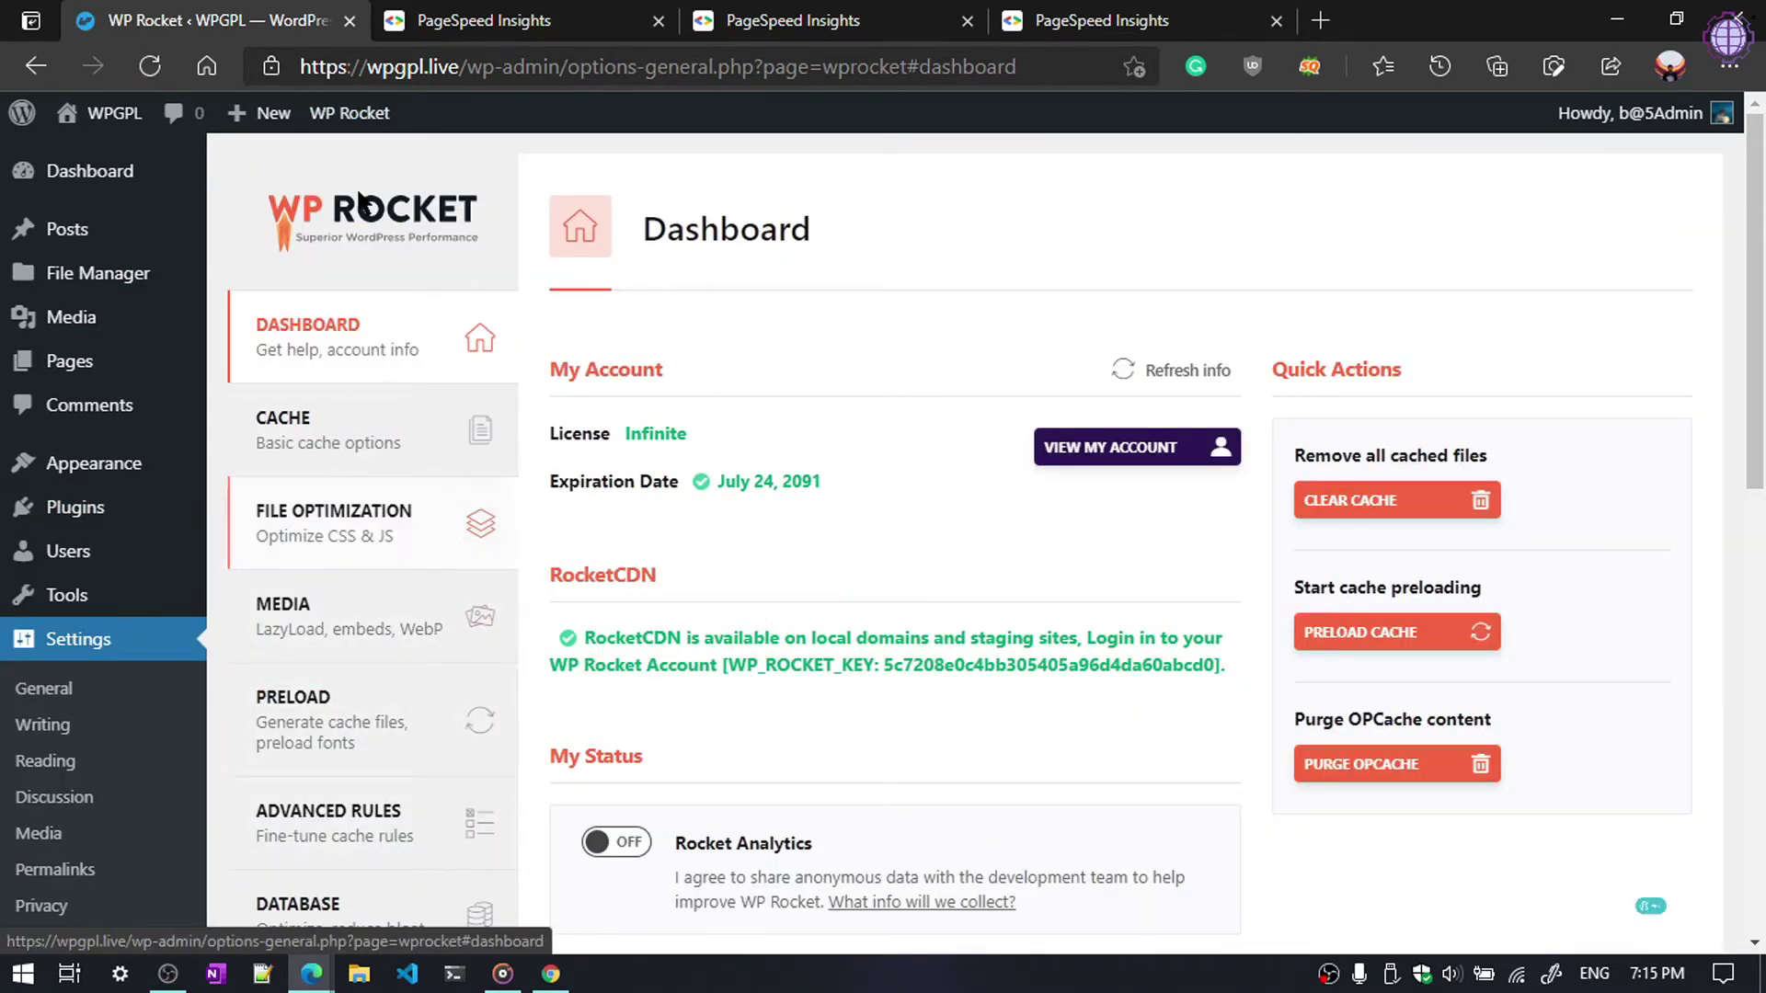
click(315, 547)
scroll(579, 648, down, 4)
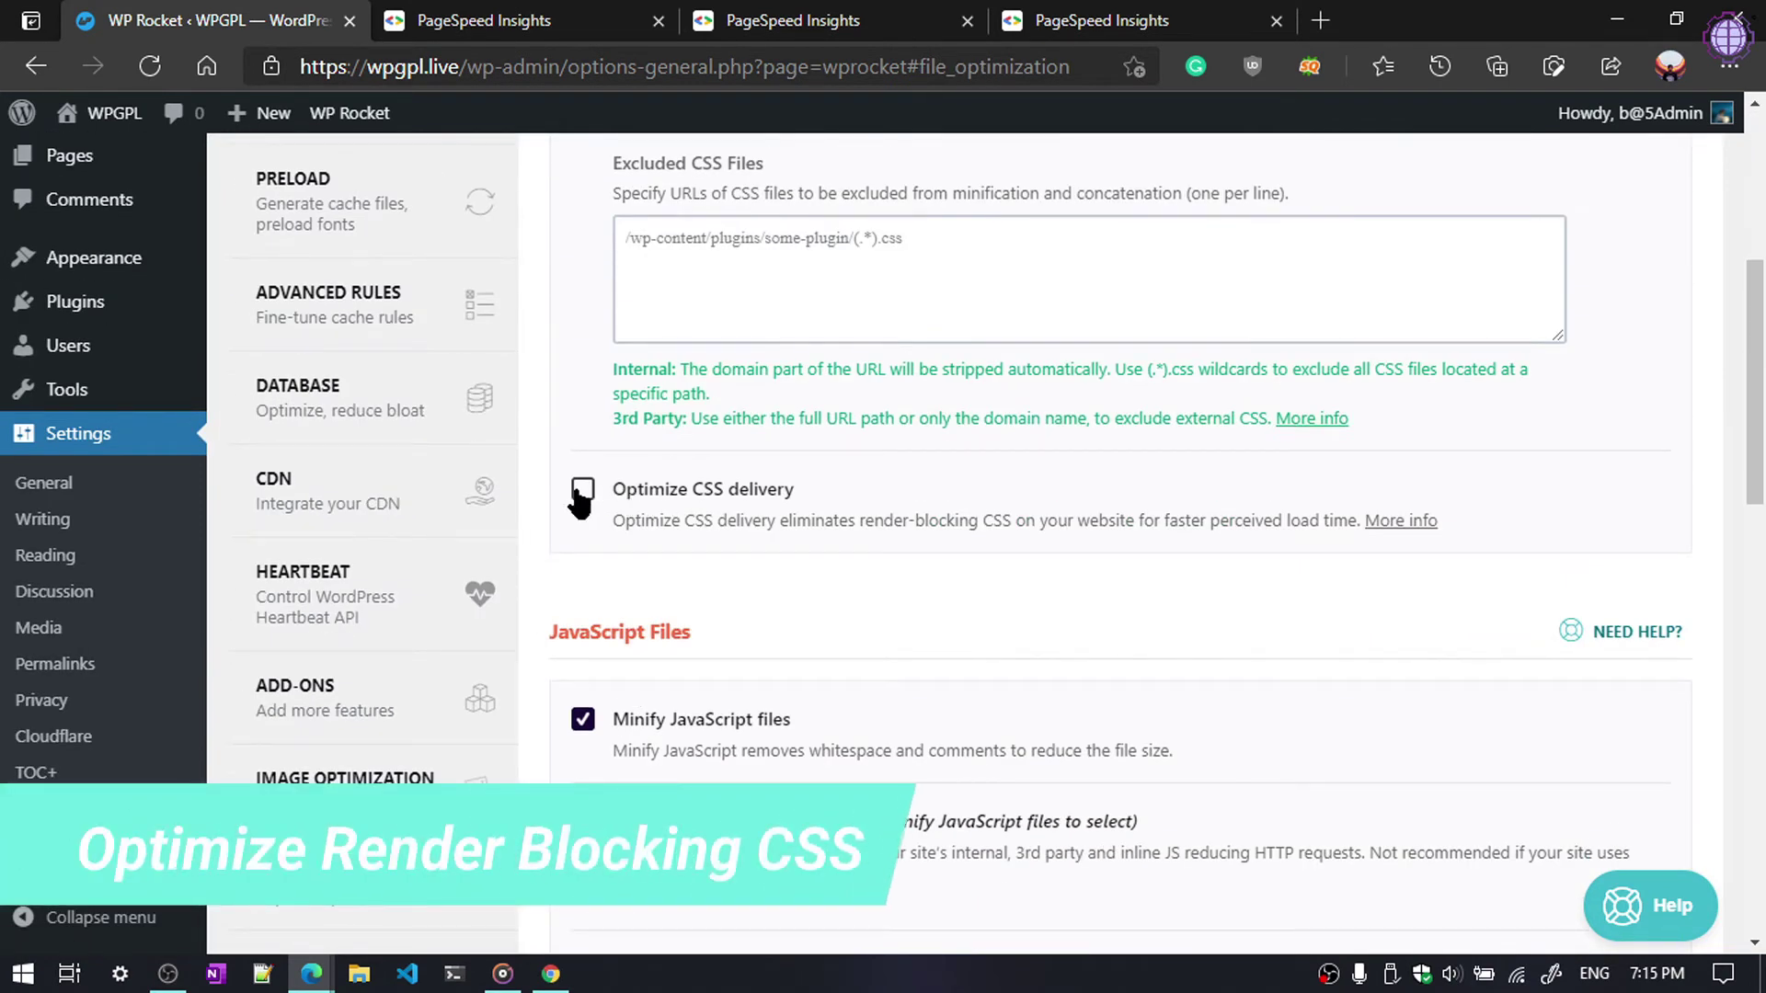
drag(459, 67, 256, 79)
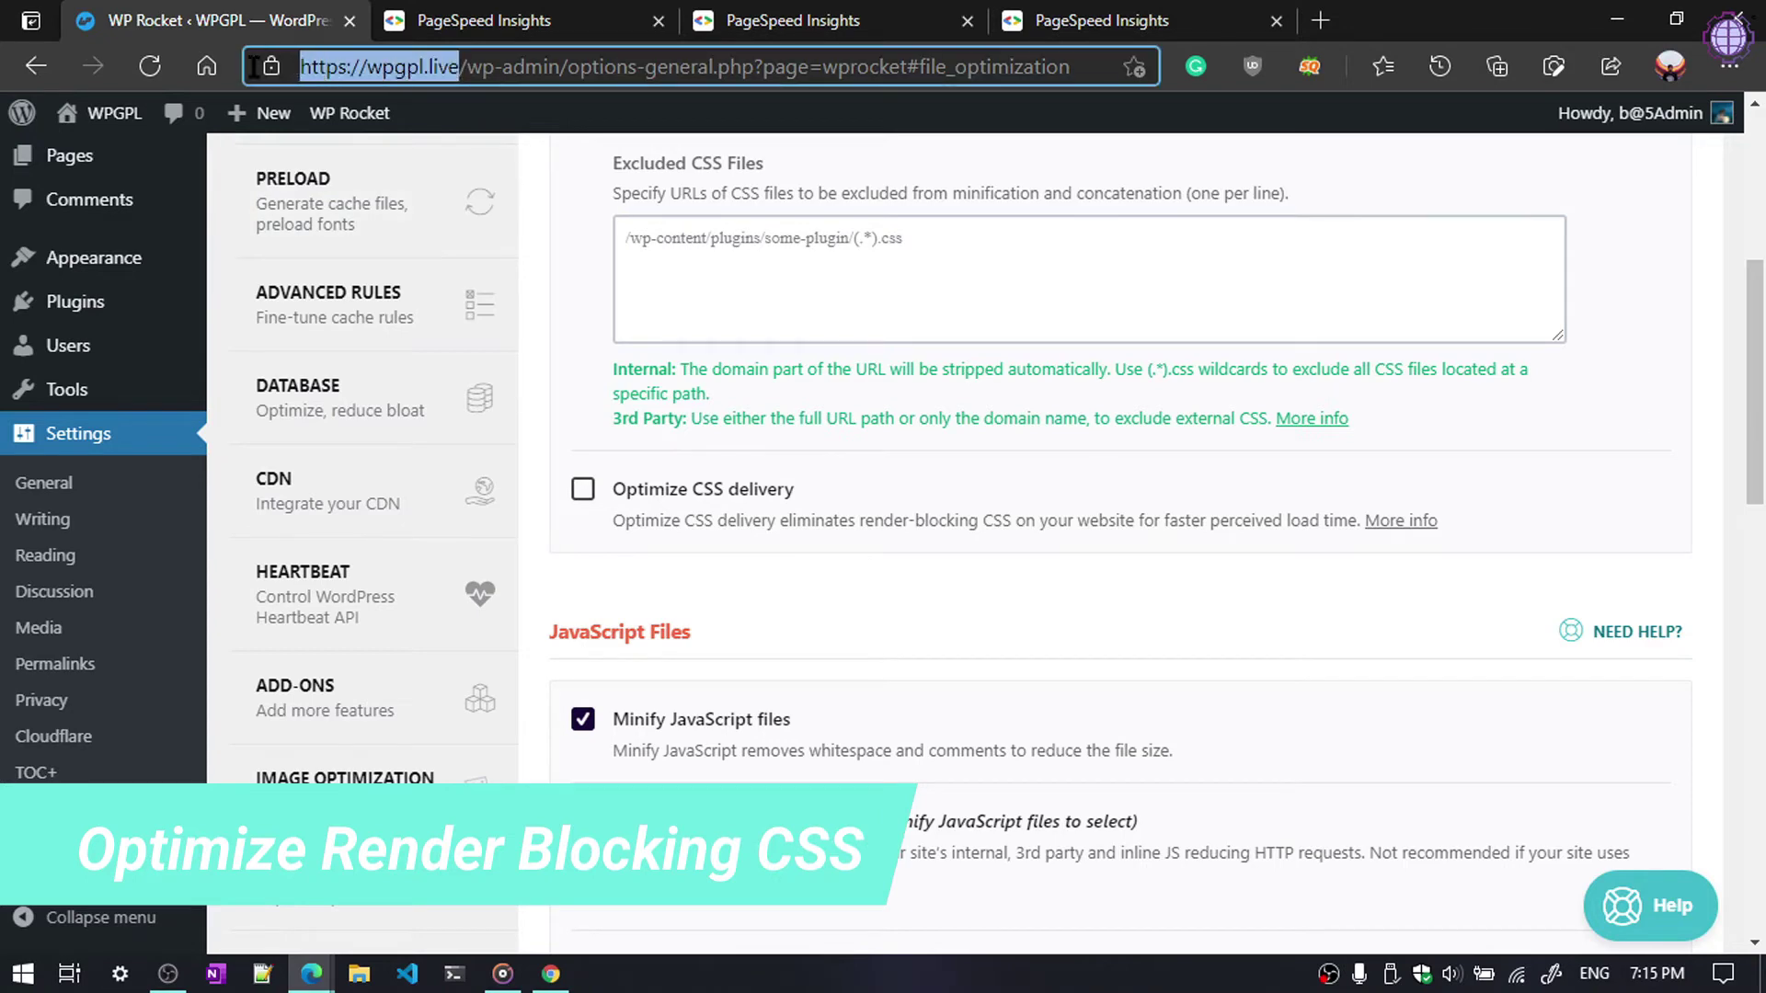
click(1729, 67)
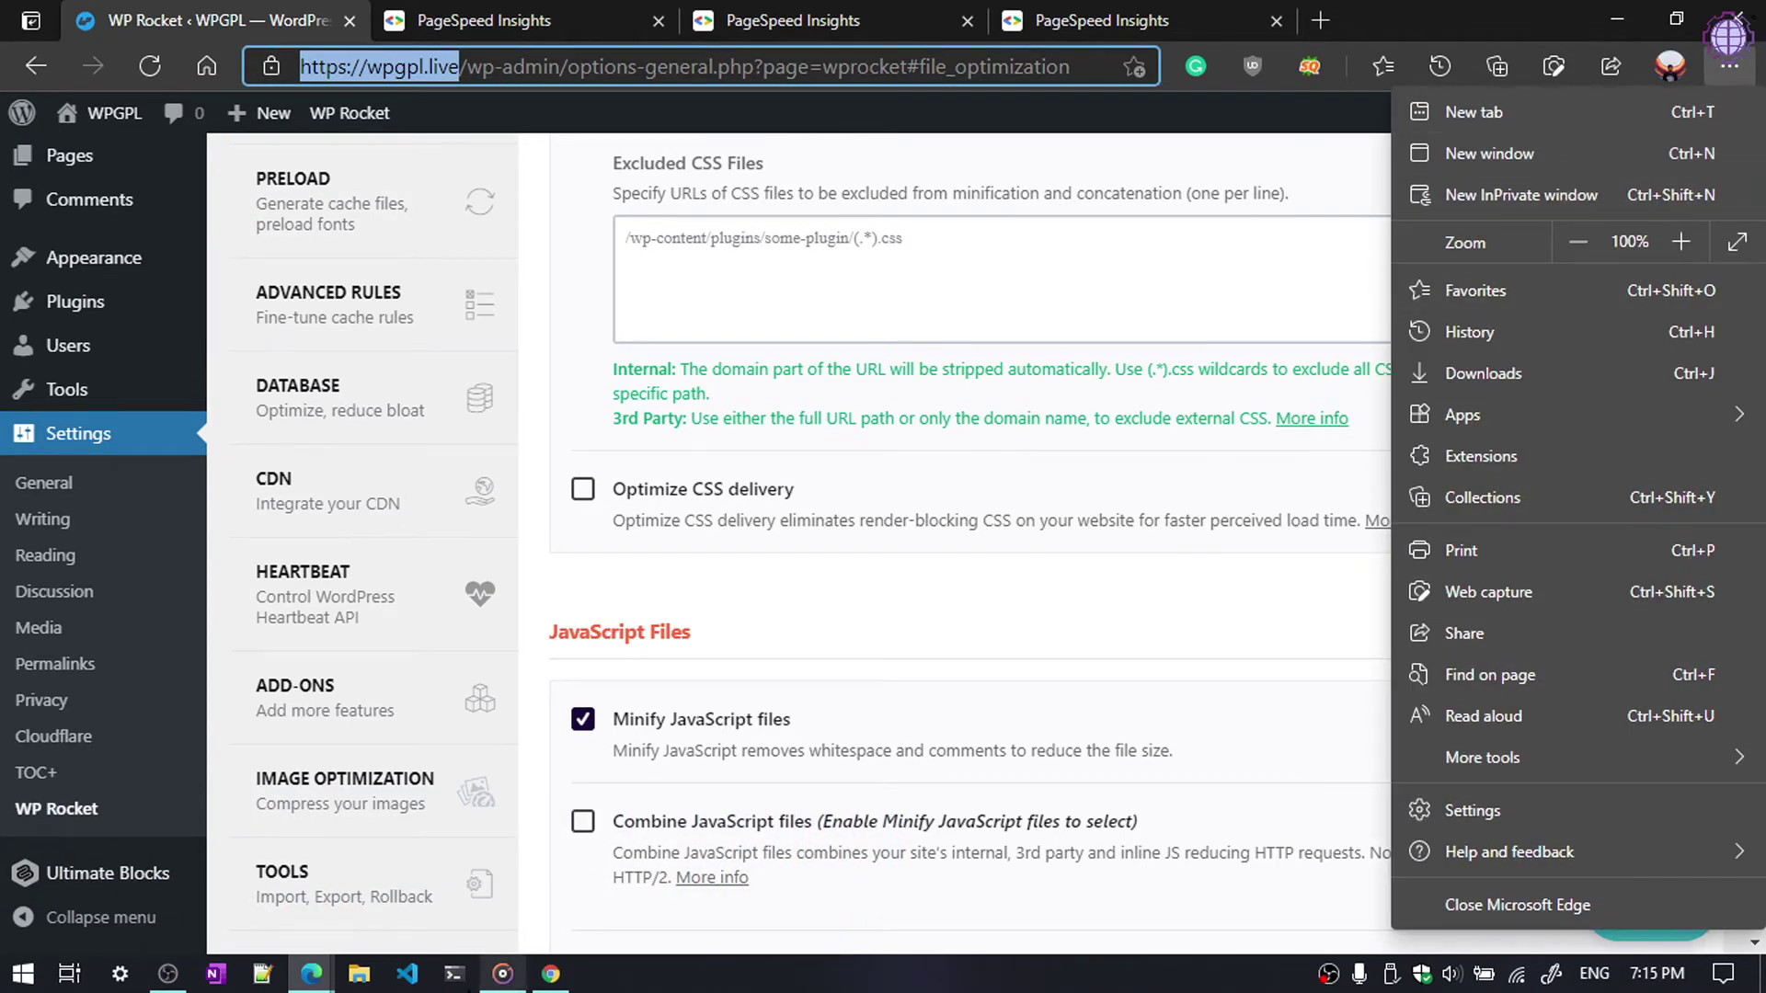
click(414, 872)
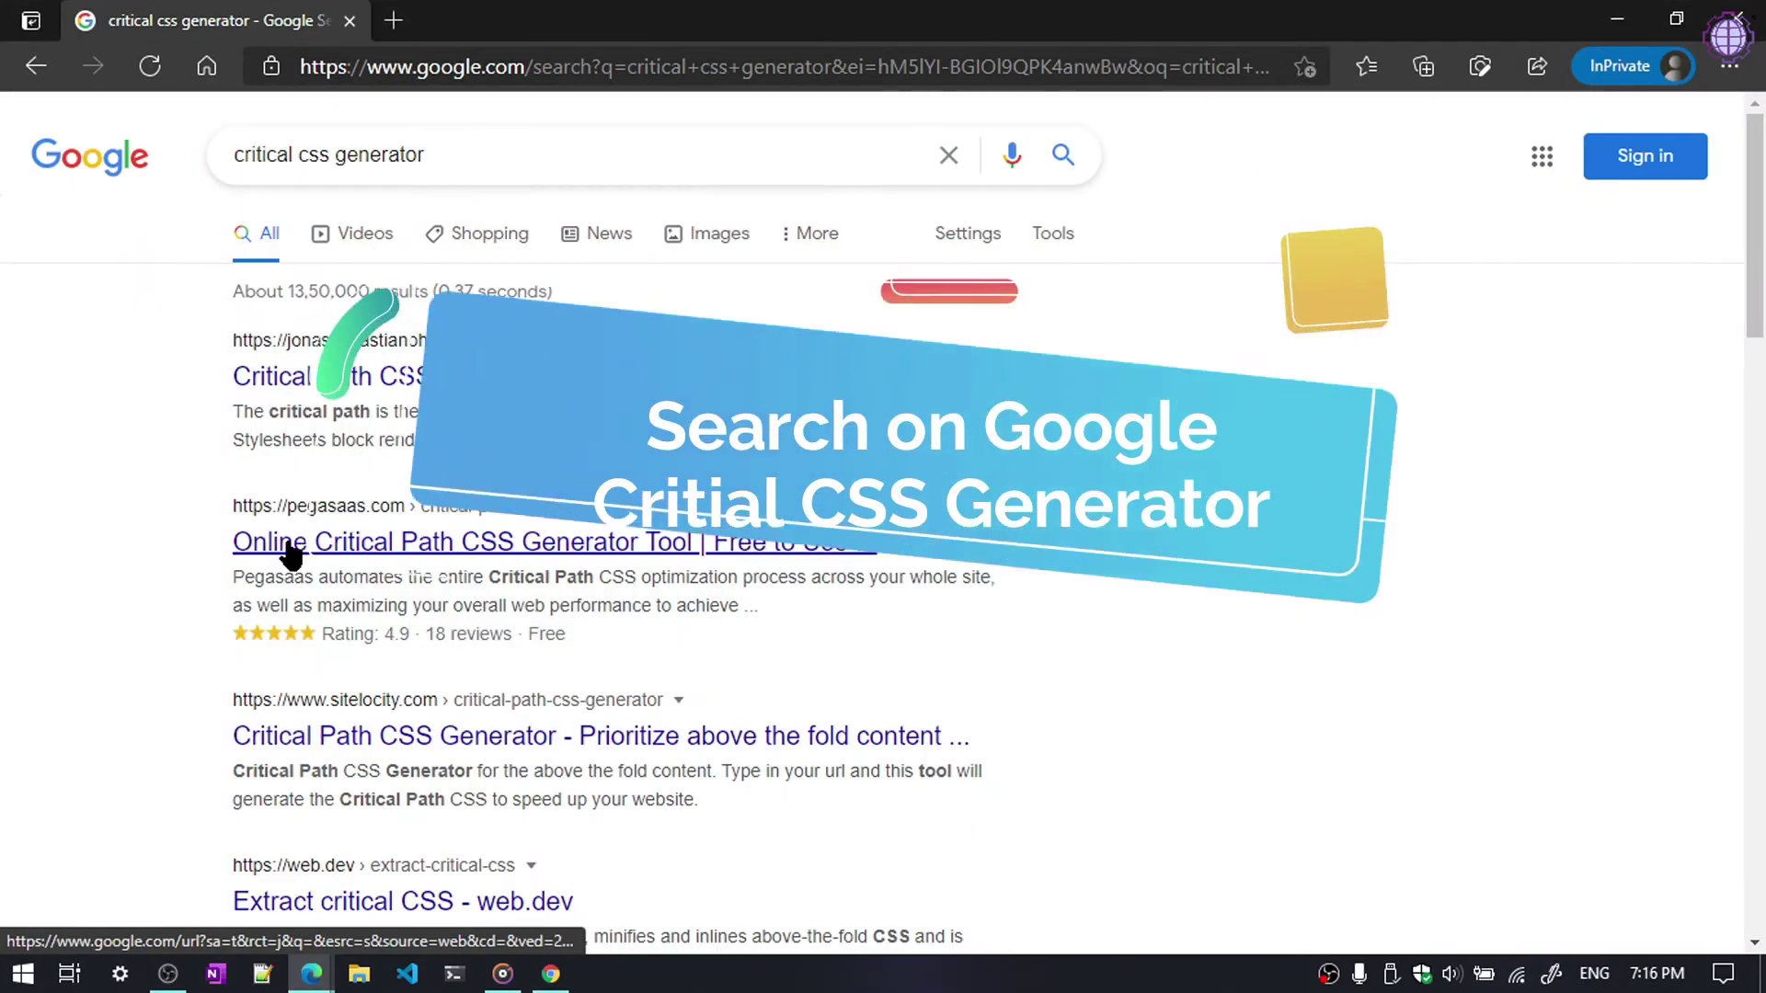
click(388, 543)
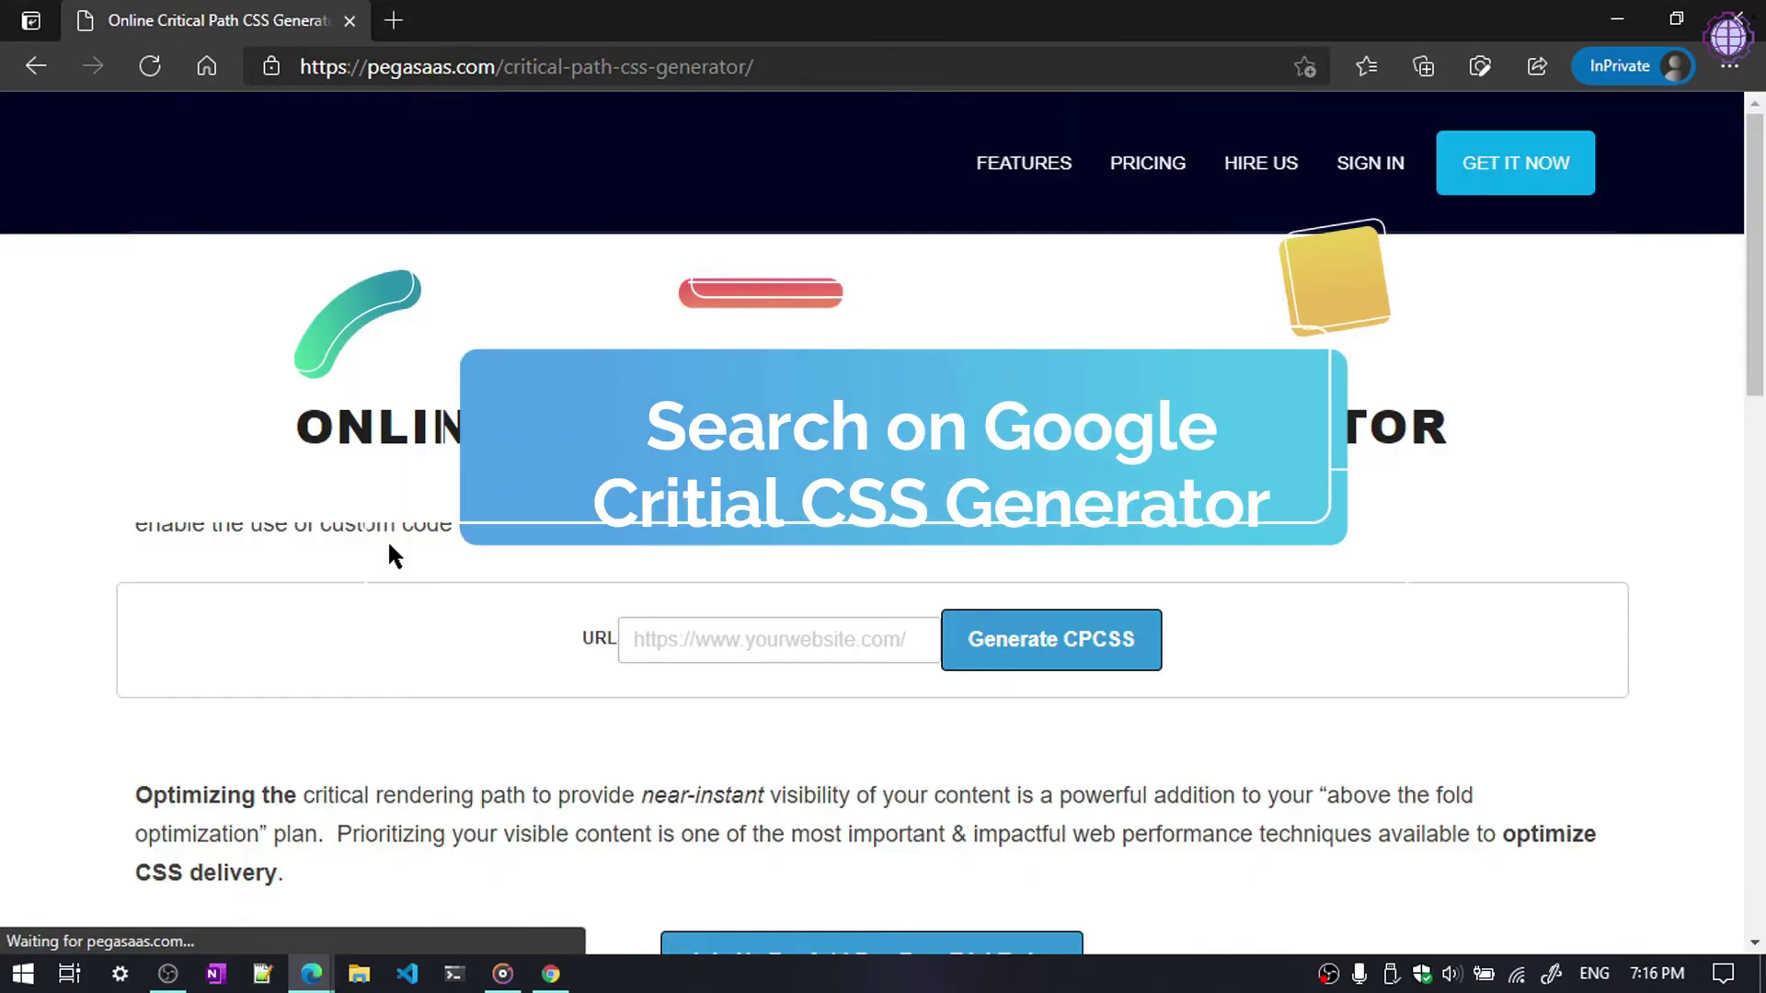
click(754, 652)
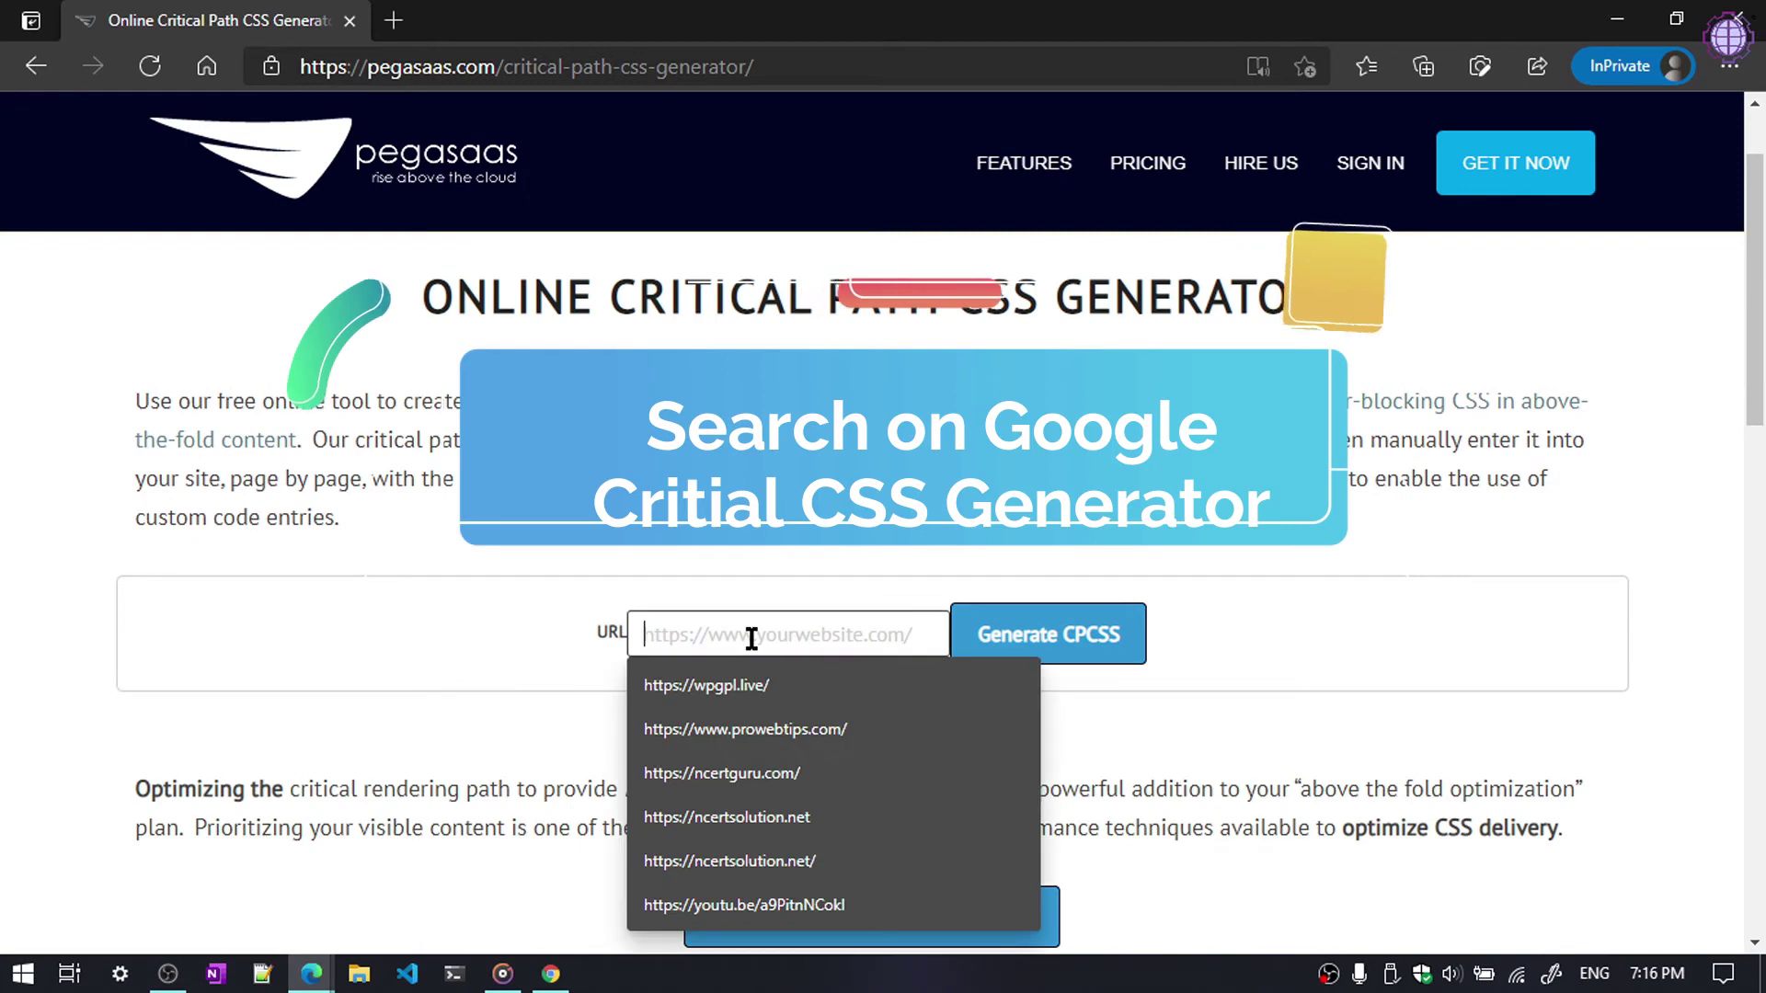
click(738, 685)
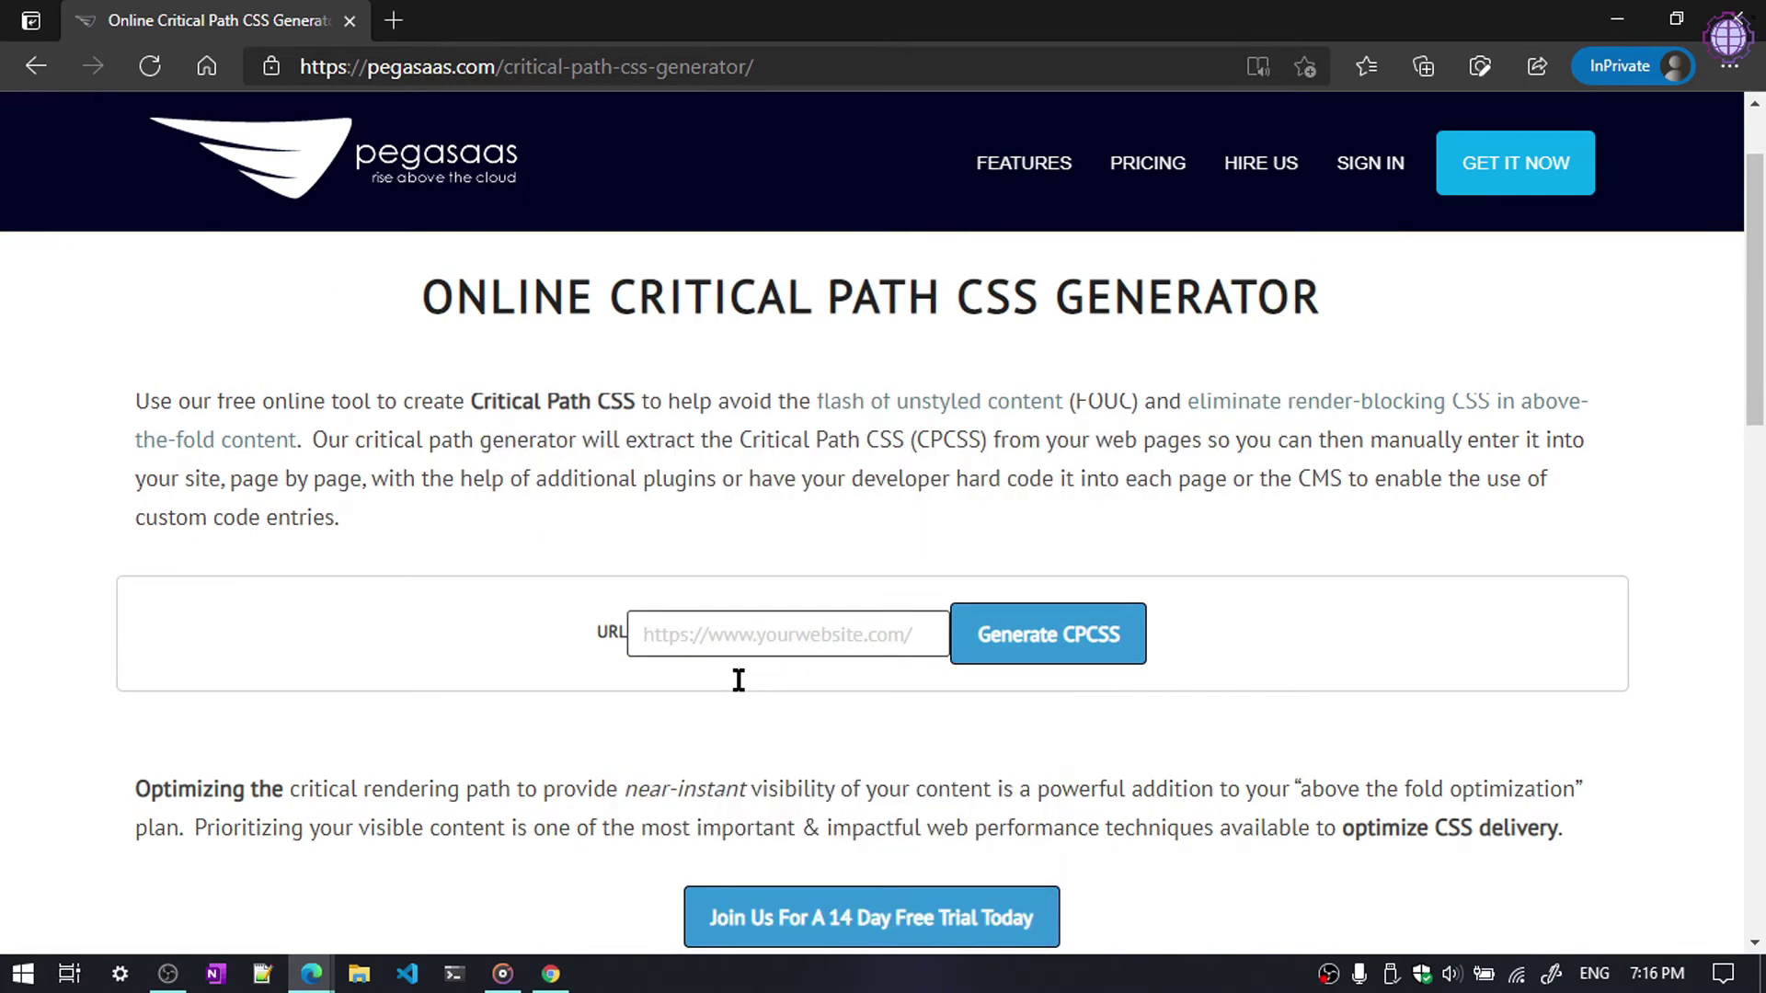
scroll(639, 633, down, 1)
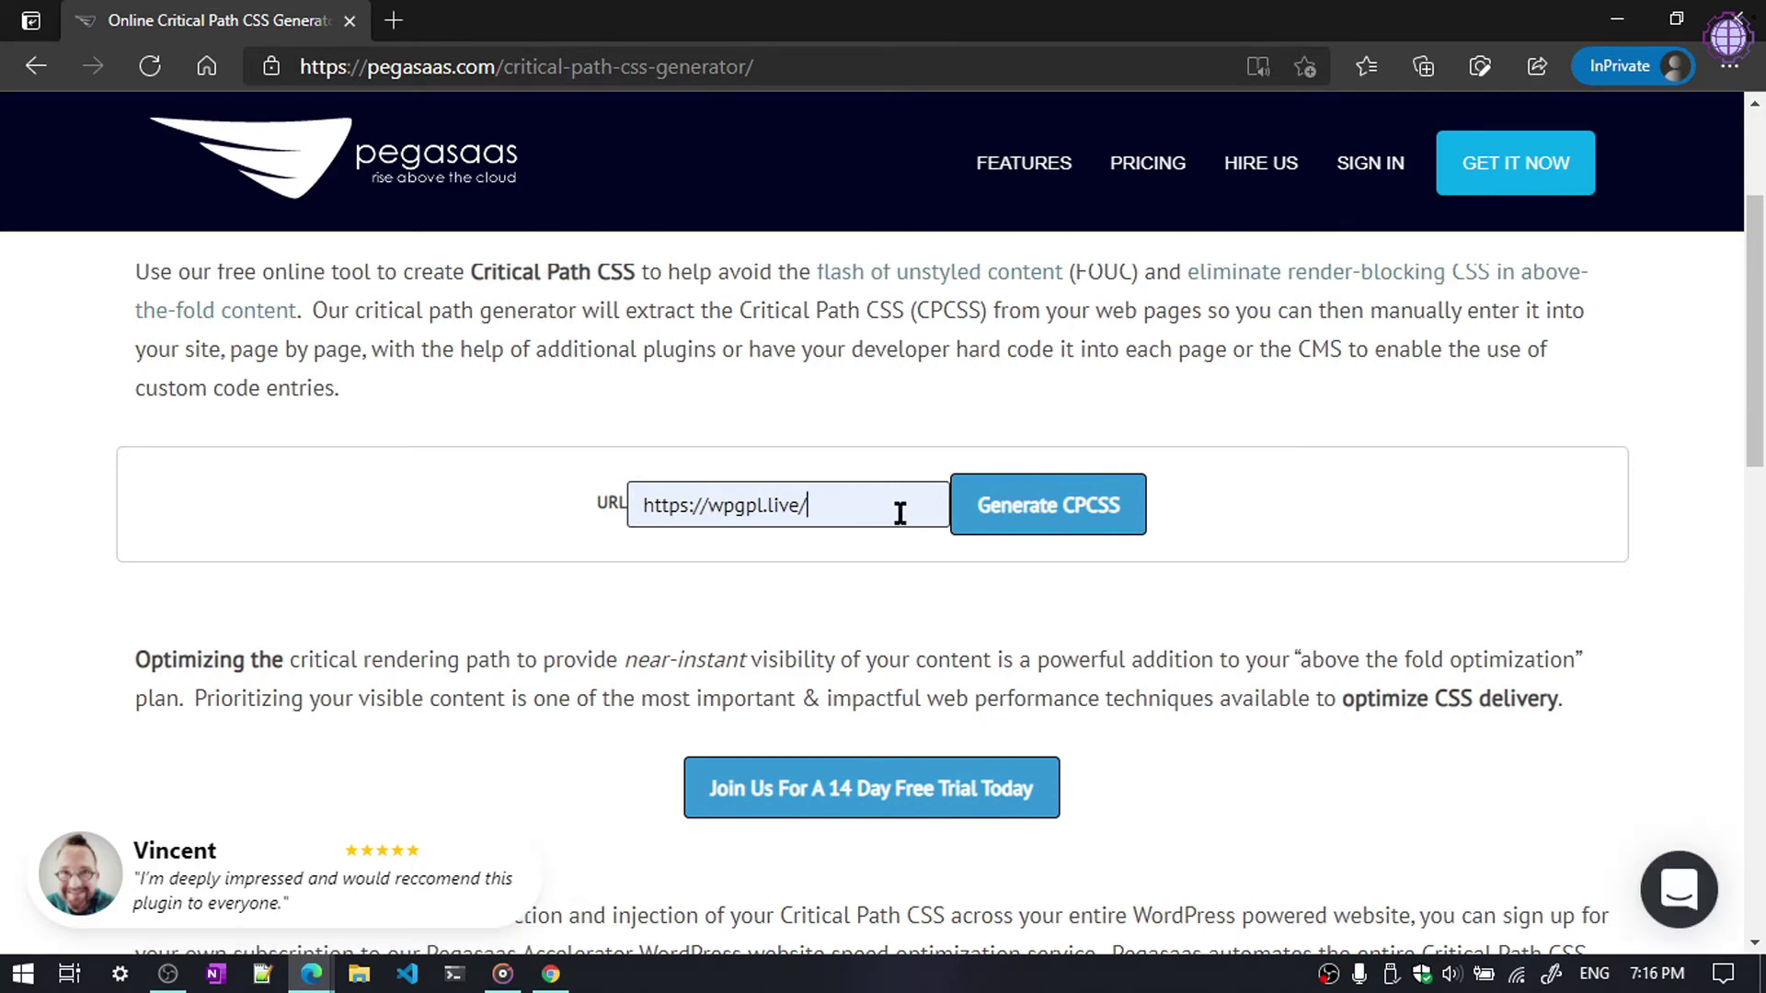
drag(899, 509, 600, 506)
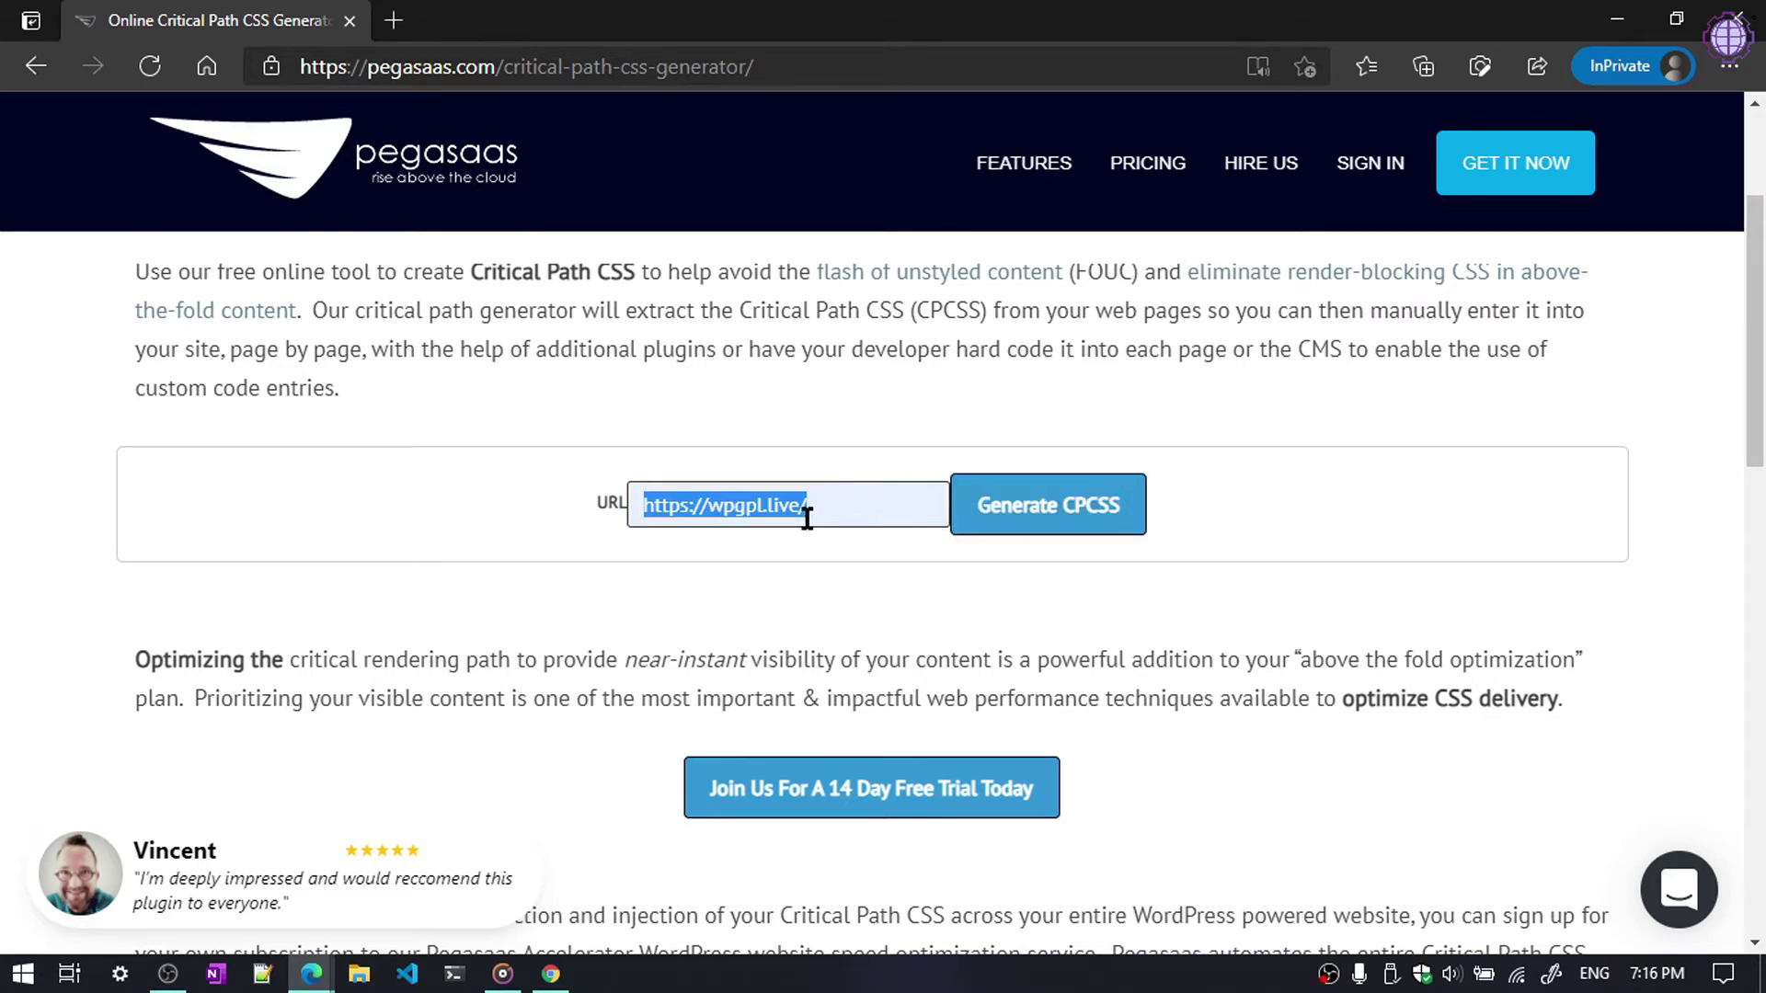
click(714, 518)
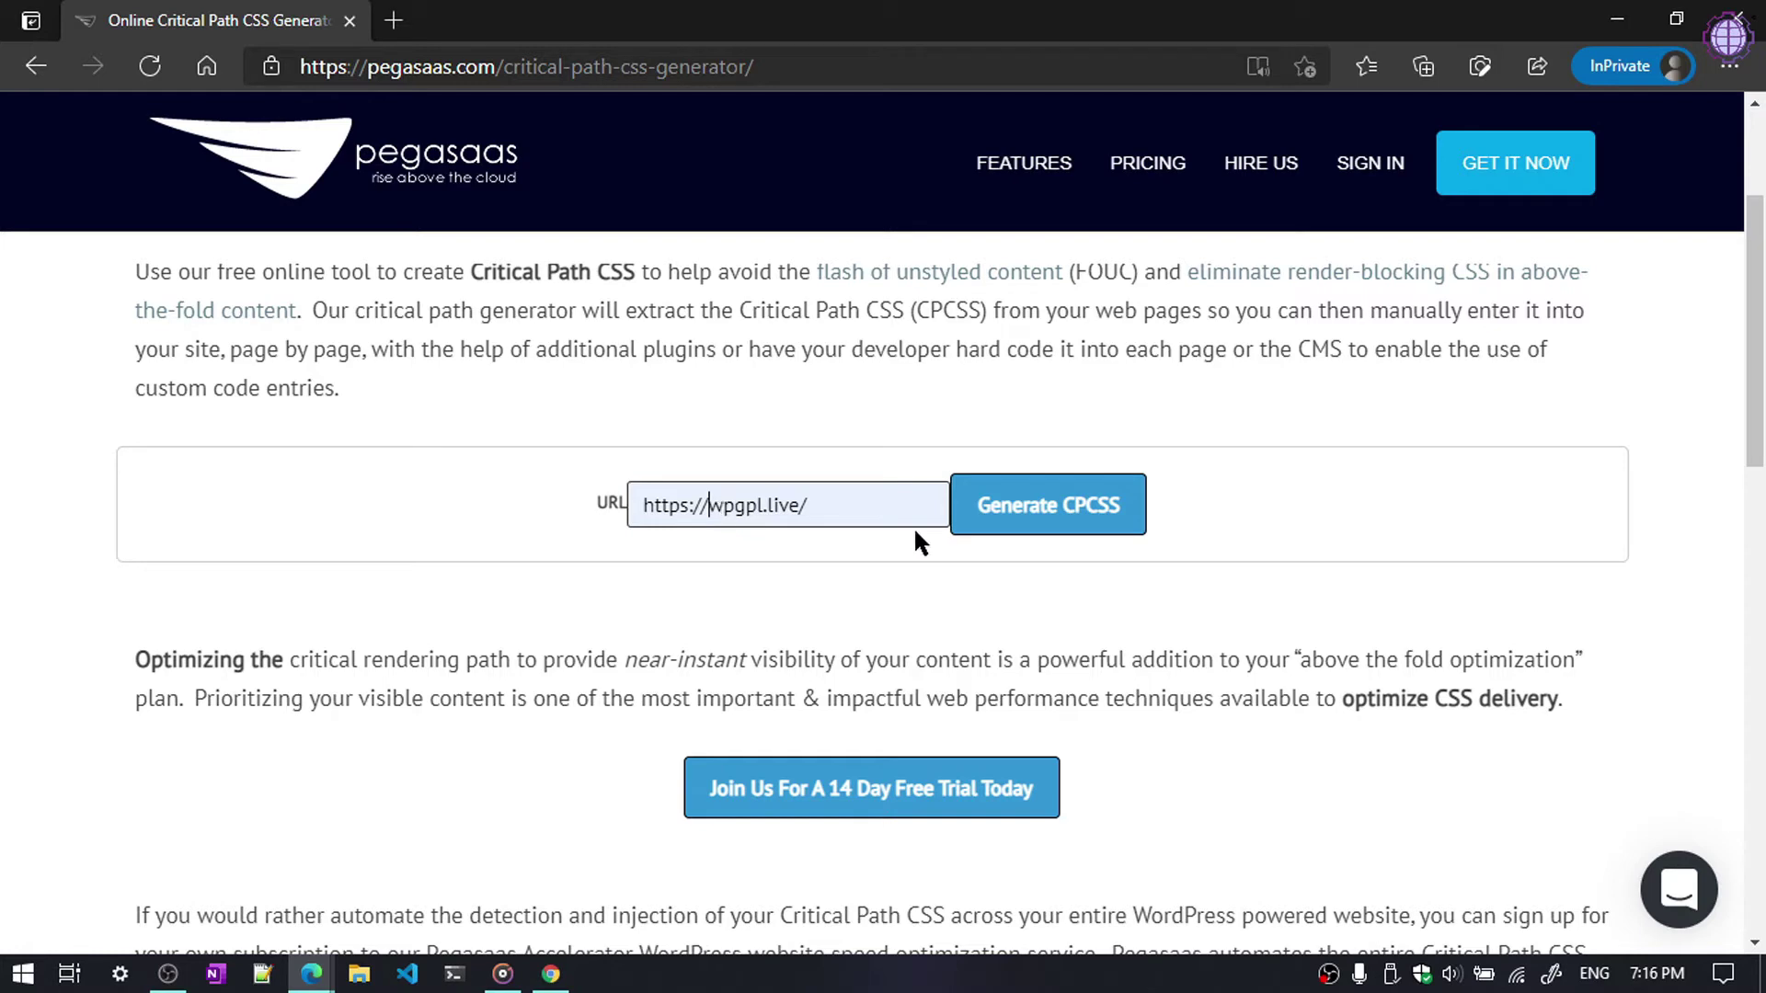
click(1042, 525)
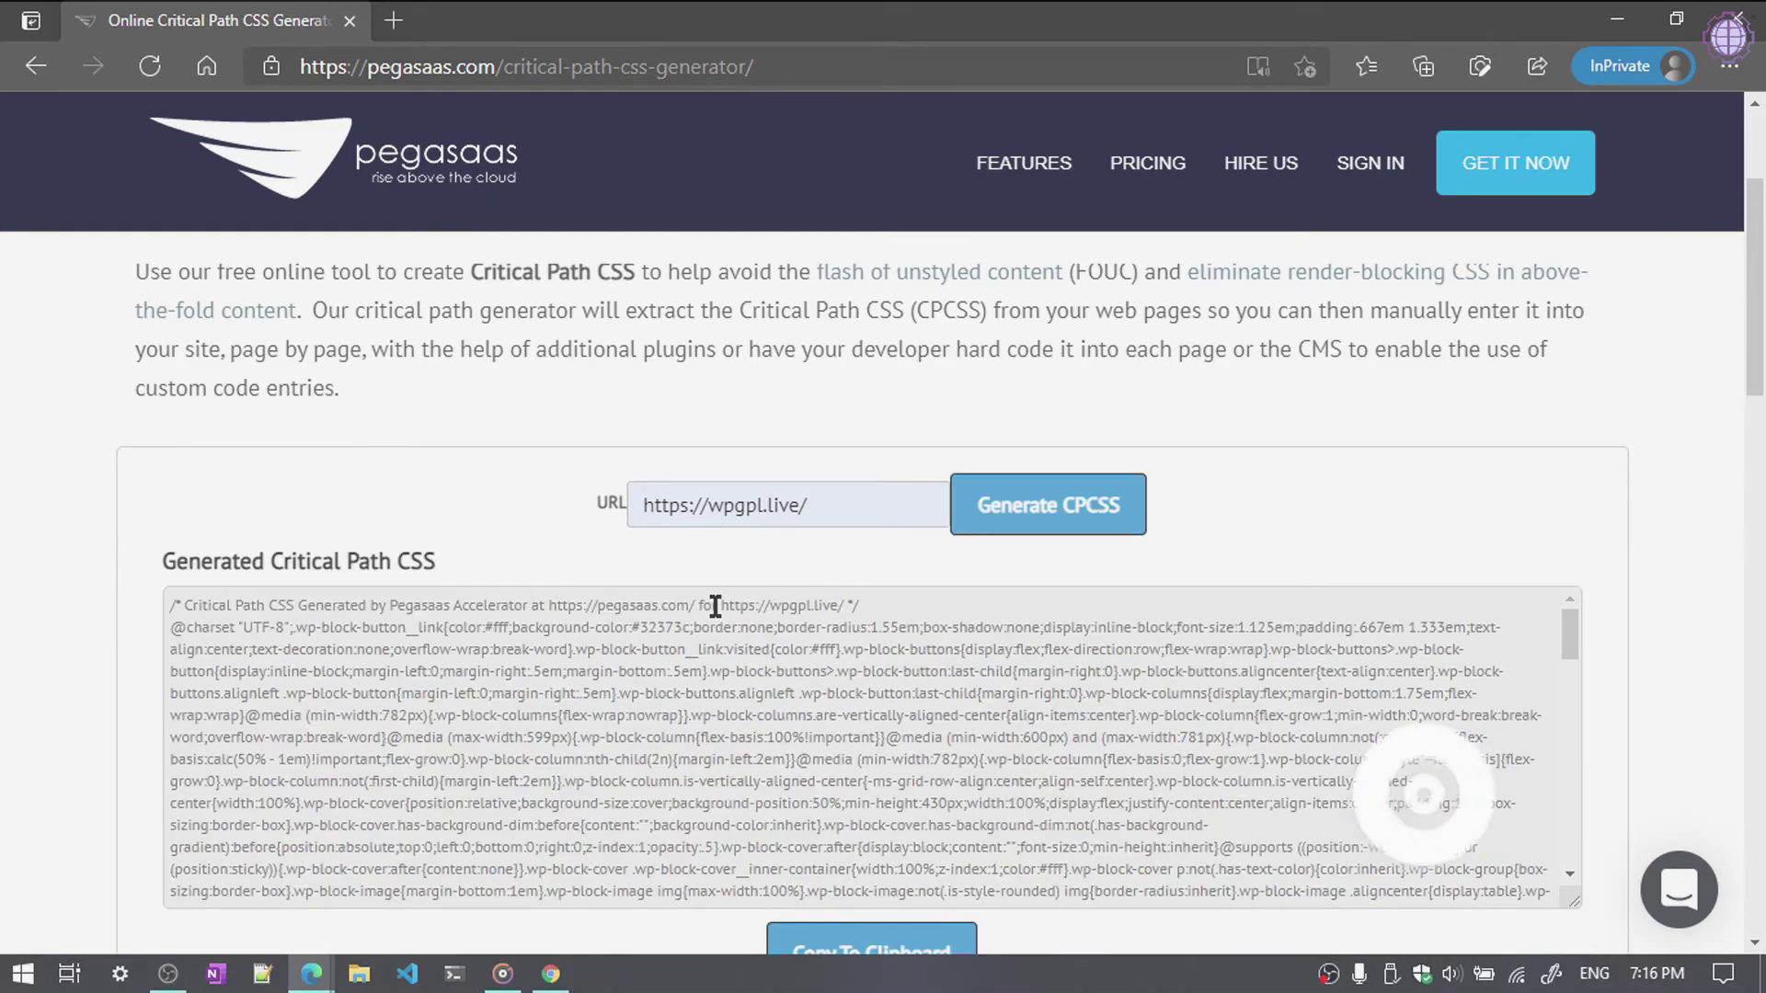
scroll(569, 604, down, 3)
scroll(570, 603, down, 2)
scroll(563, 603, down, 2)
scroll(860, 714, down, 2)
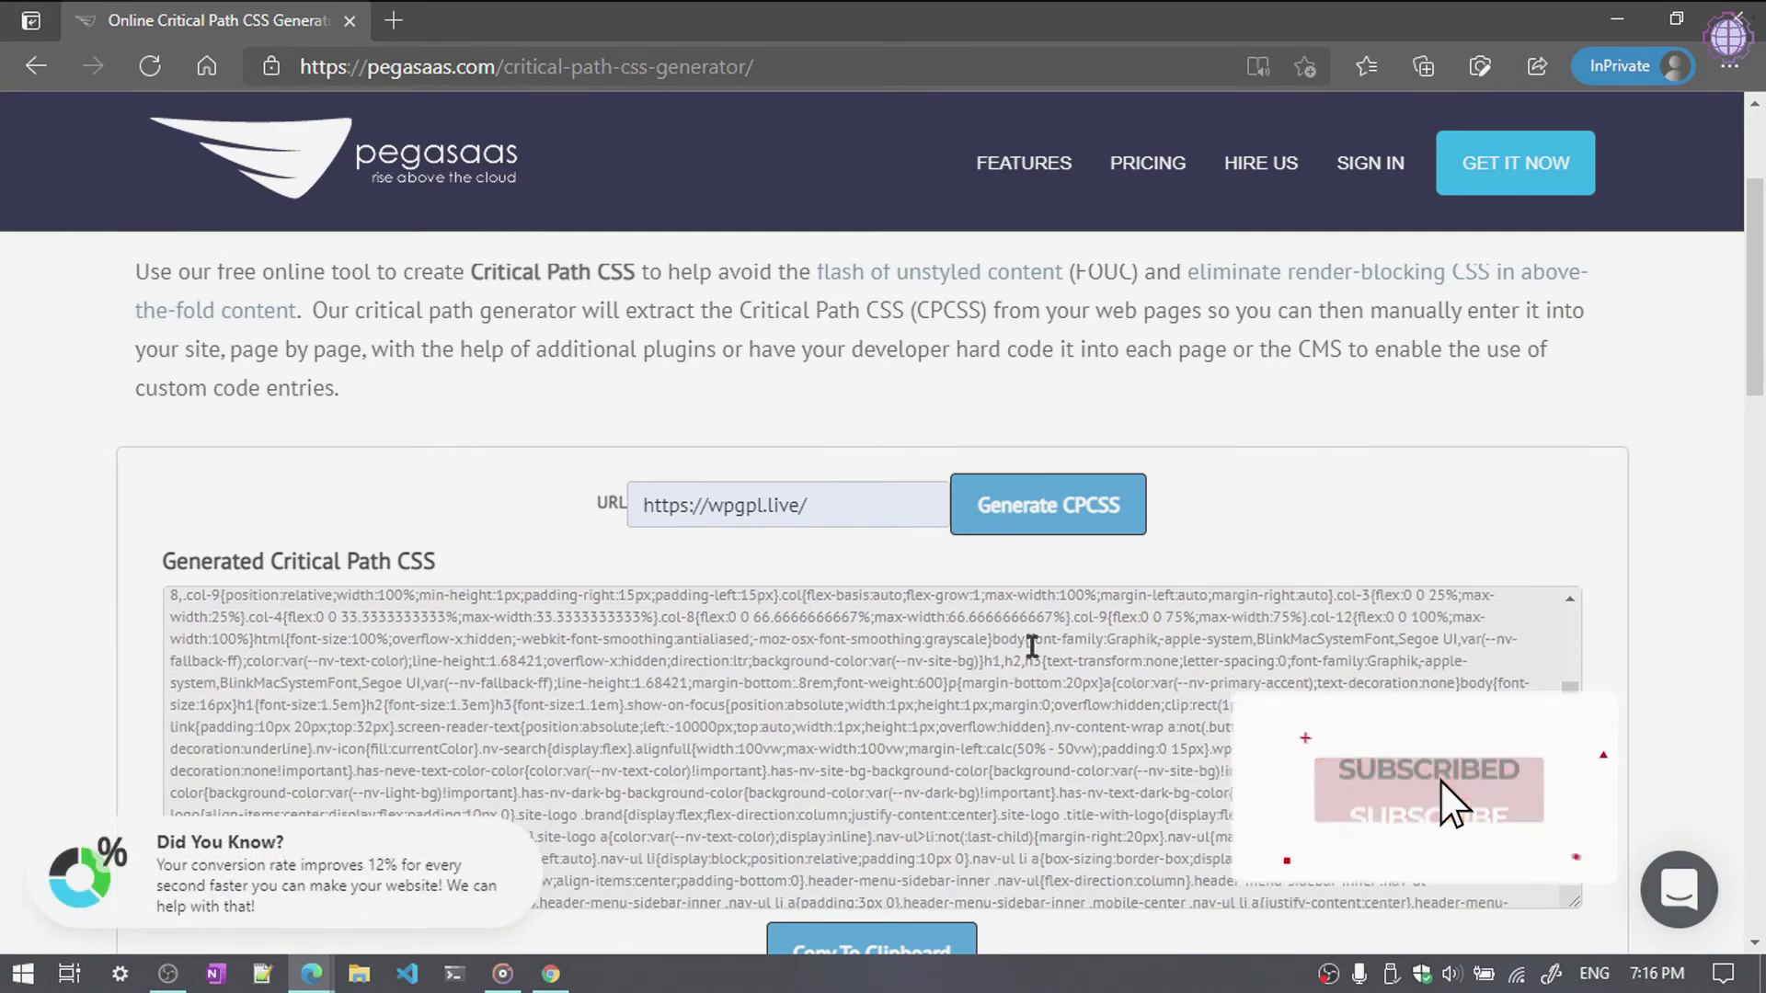
scroll(1032, 644, down, 2)
scroll(910, 758, down, 2)
scroll(1365, 469, down, 2)
click(898, 565)
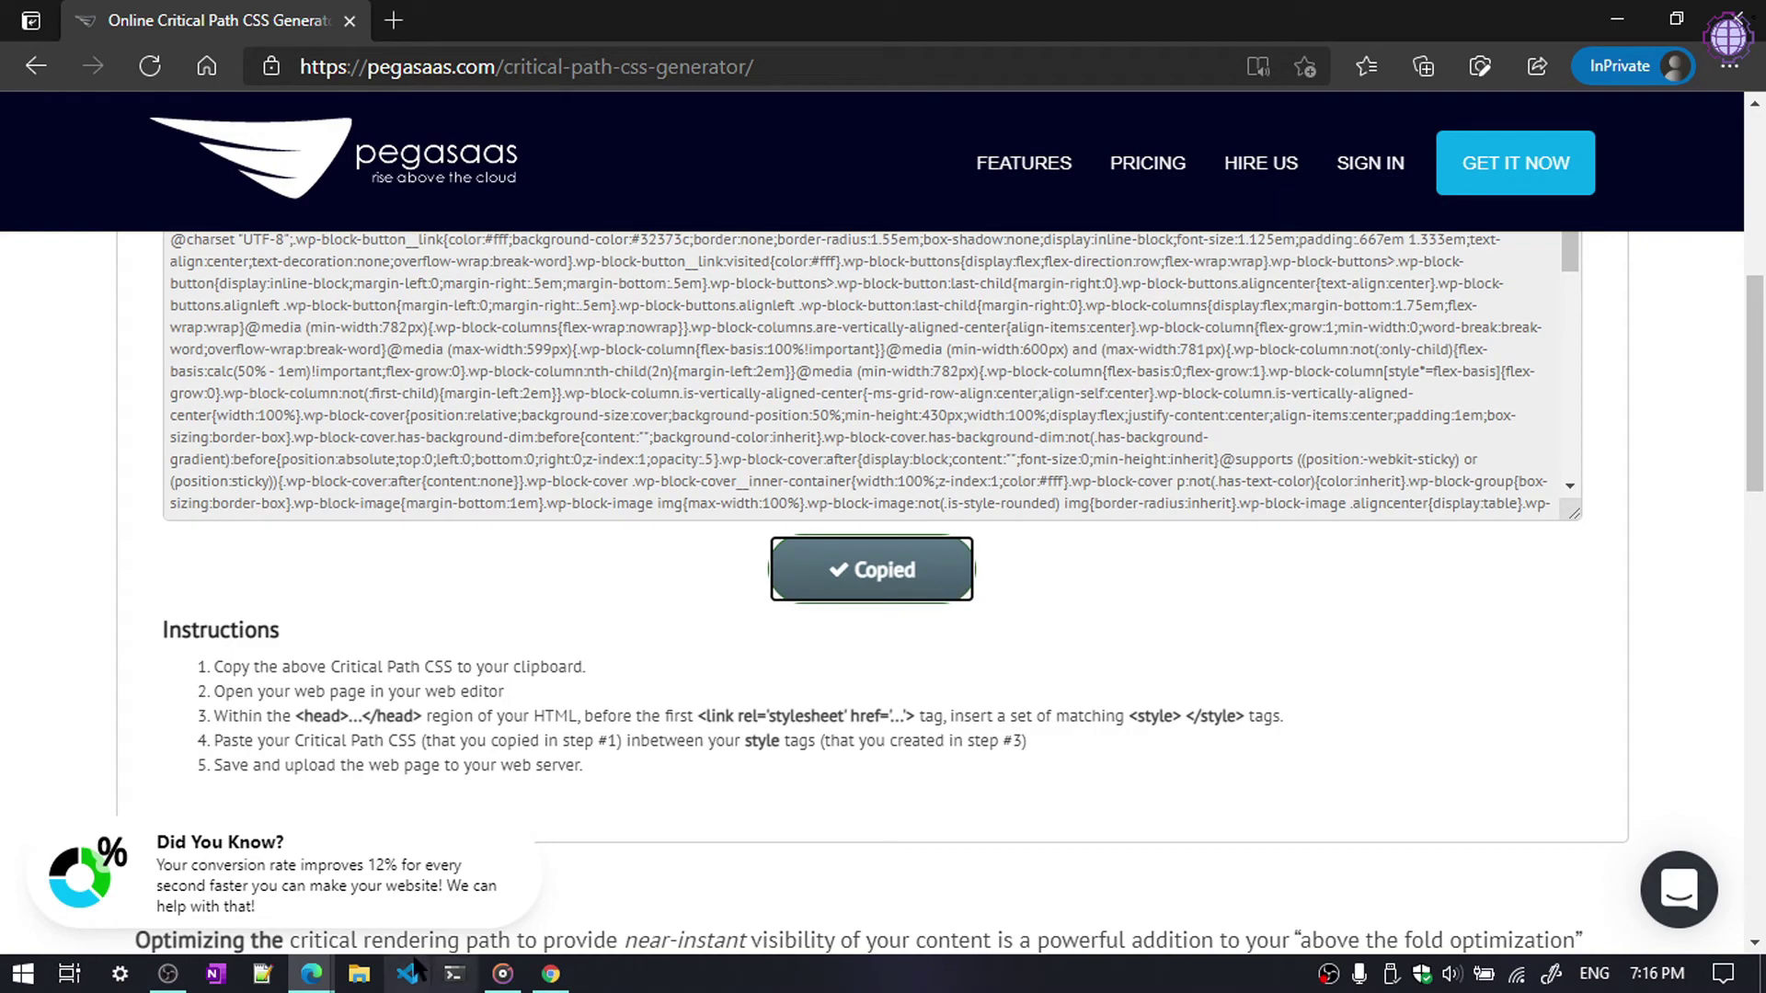
mouse_move(310, 975)
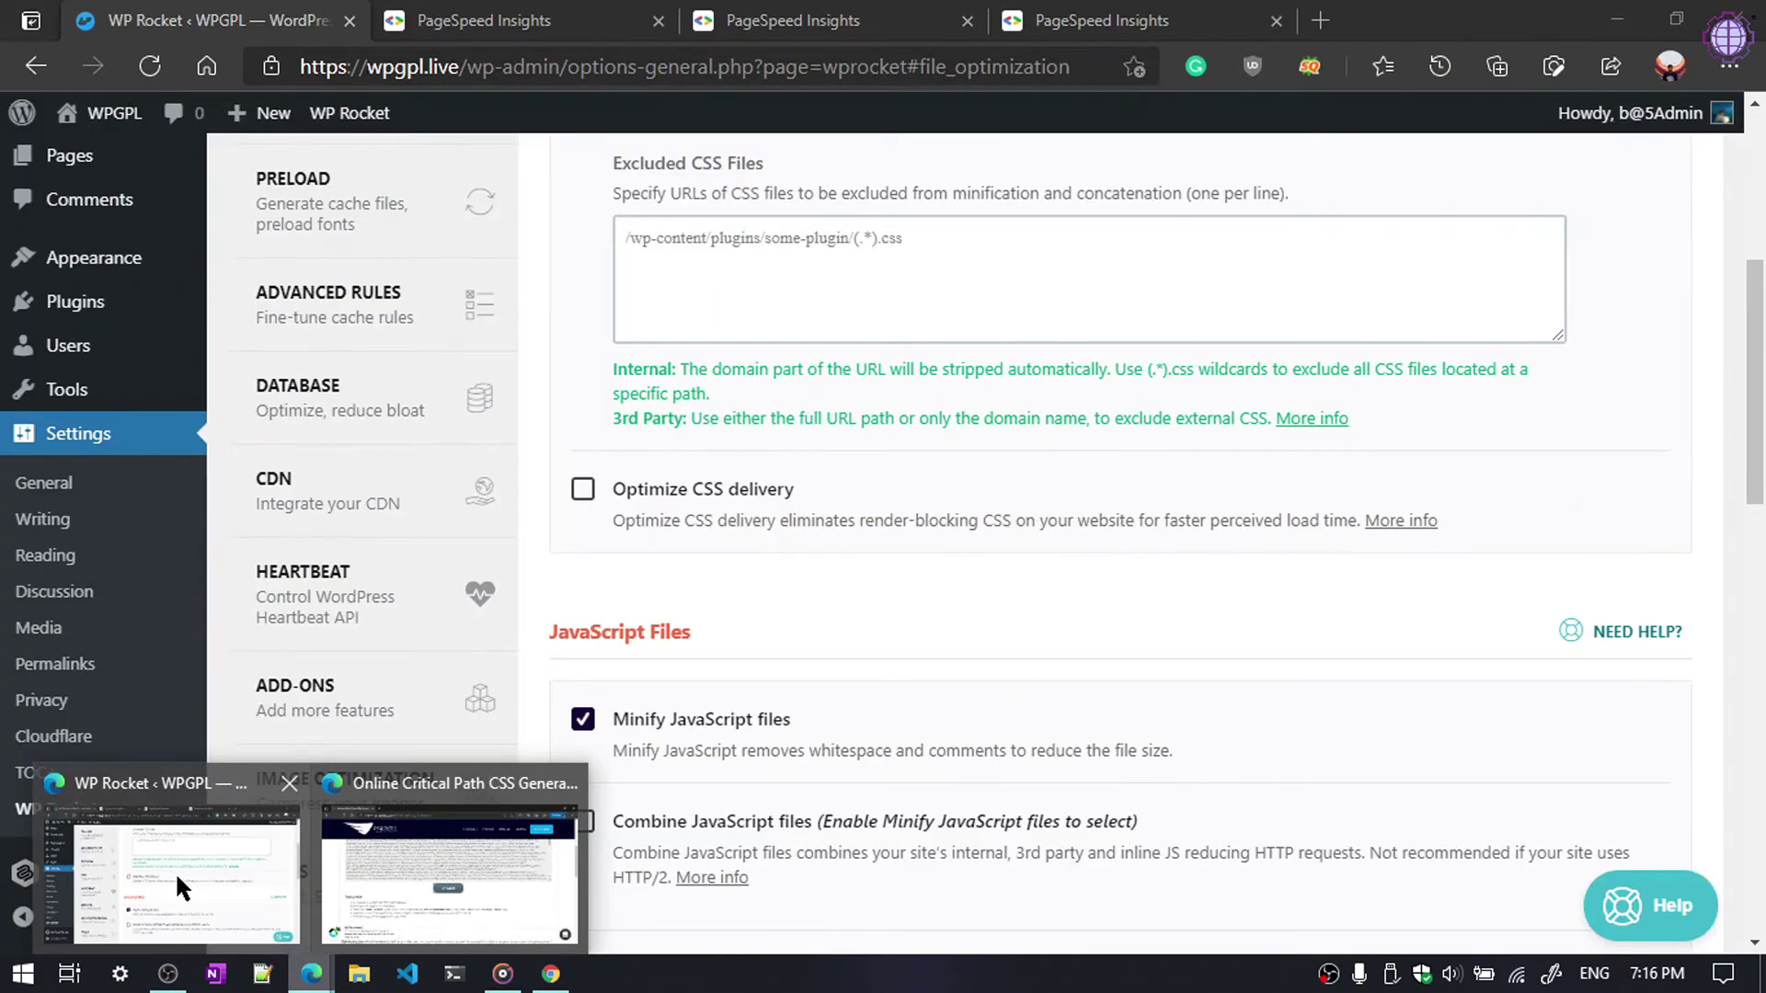
Enable Optimize CSS Delivery and paste the copied critical CSS as the fallback.
click(175, 871)
scroll(784, 431, up, 4)
scroll(746, 387, down, 1)
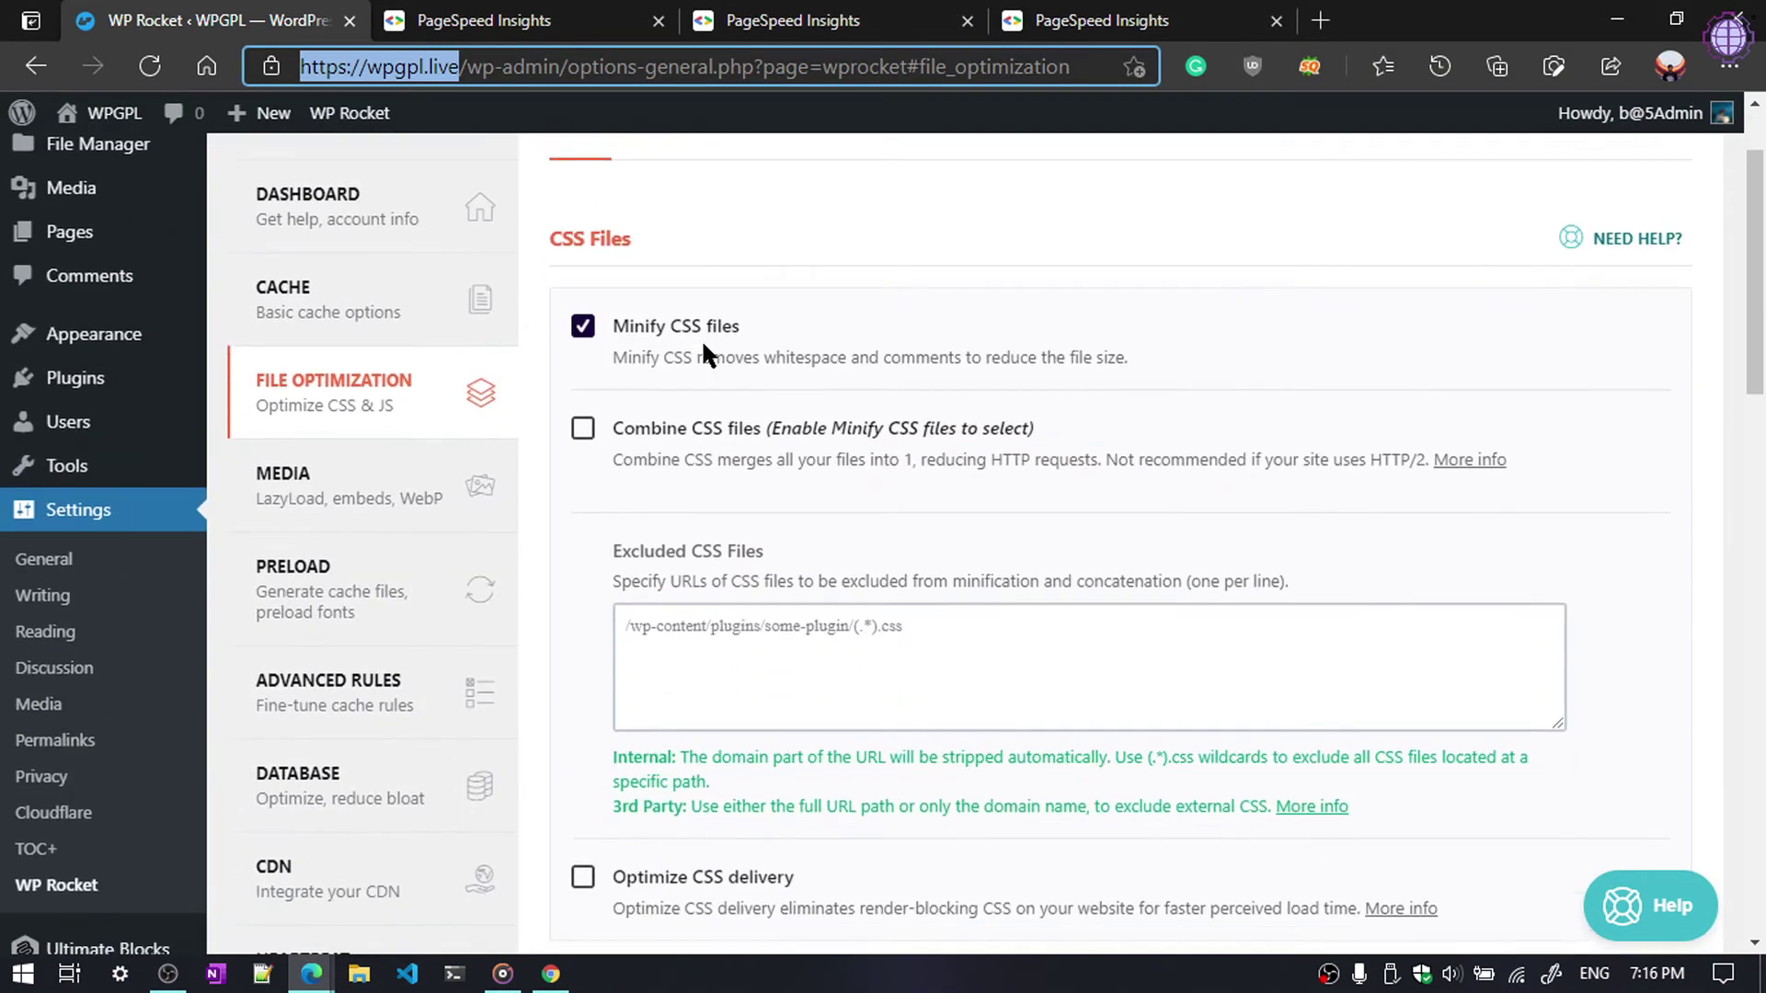
scroll(683, 345, up, 1)
scroll(620, 613, down, 3)
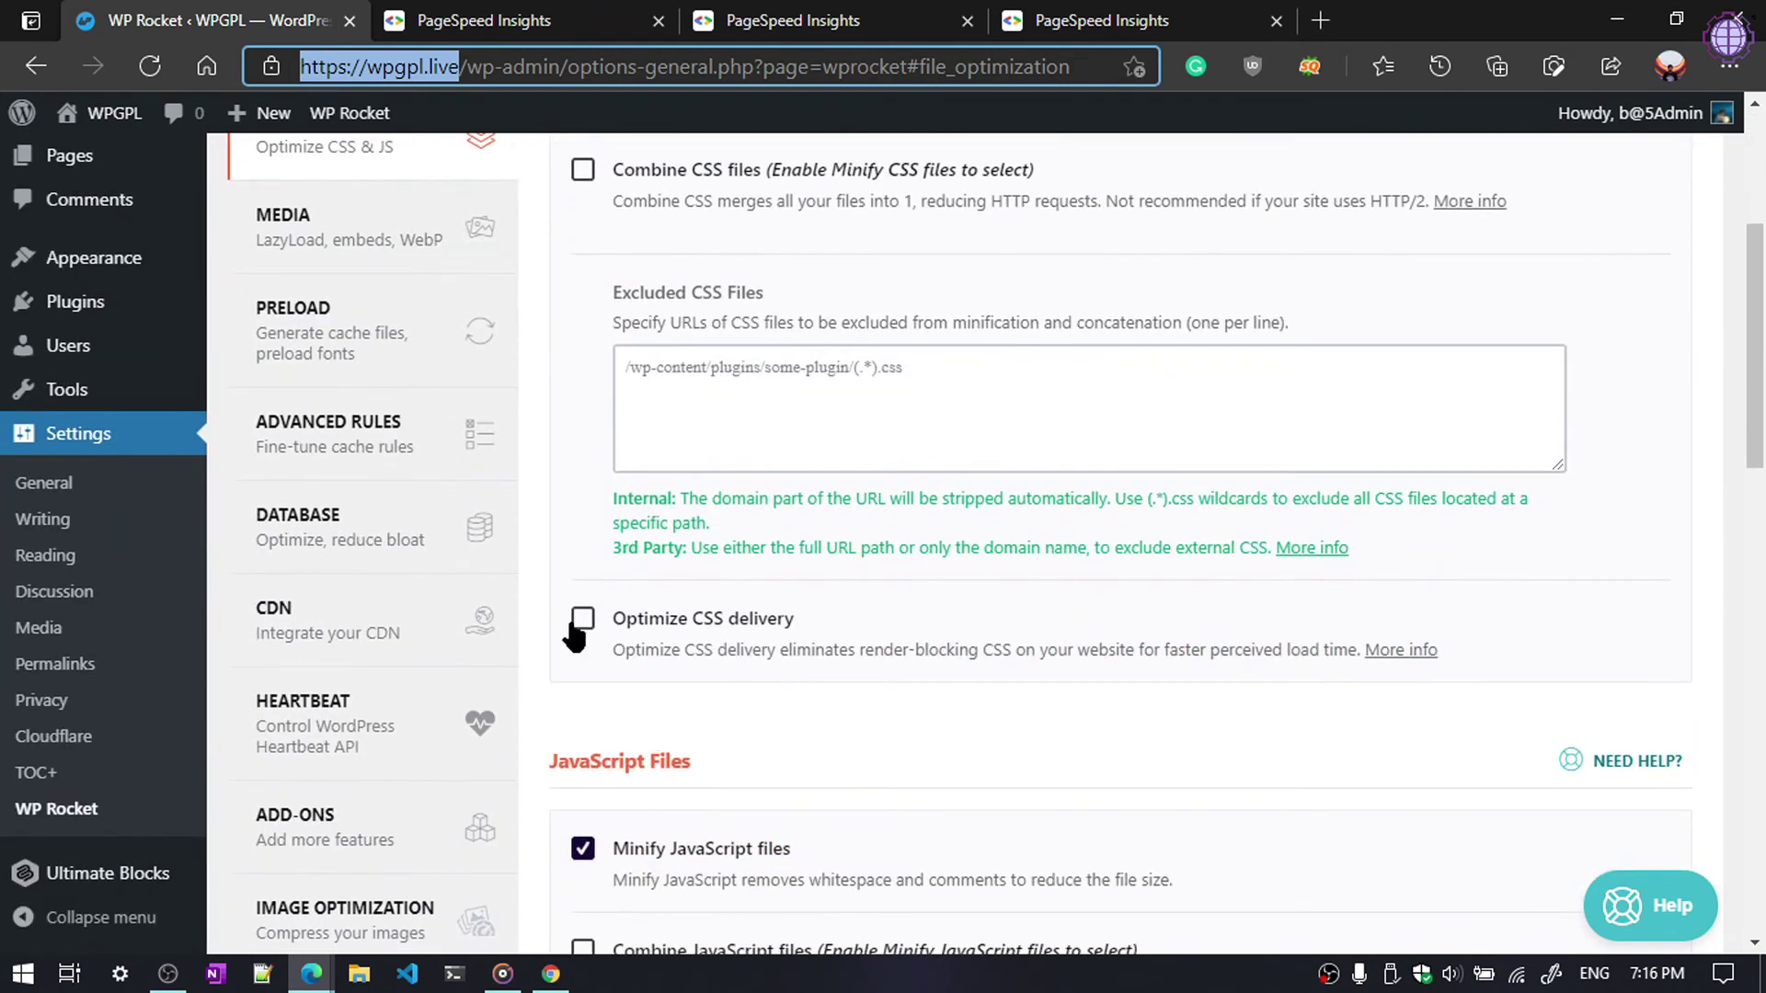
click(581, 623)
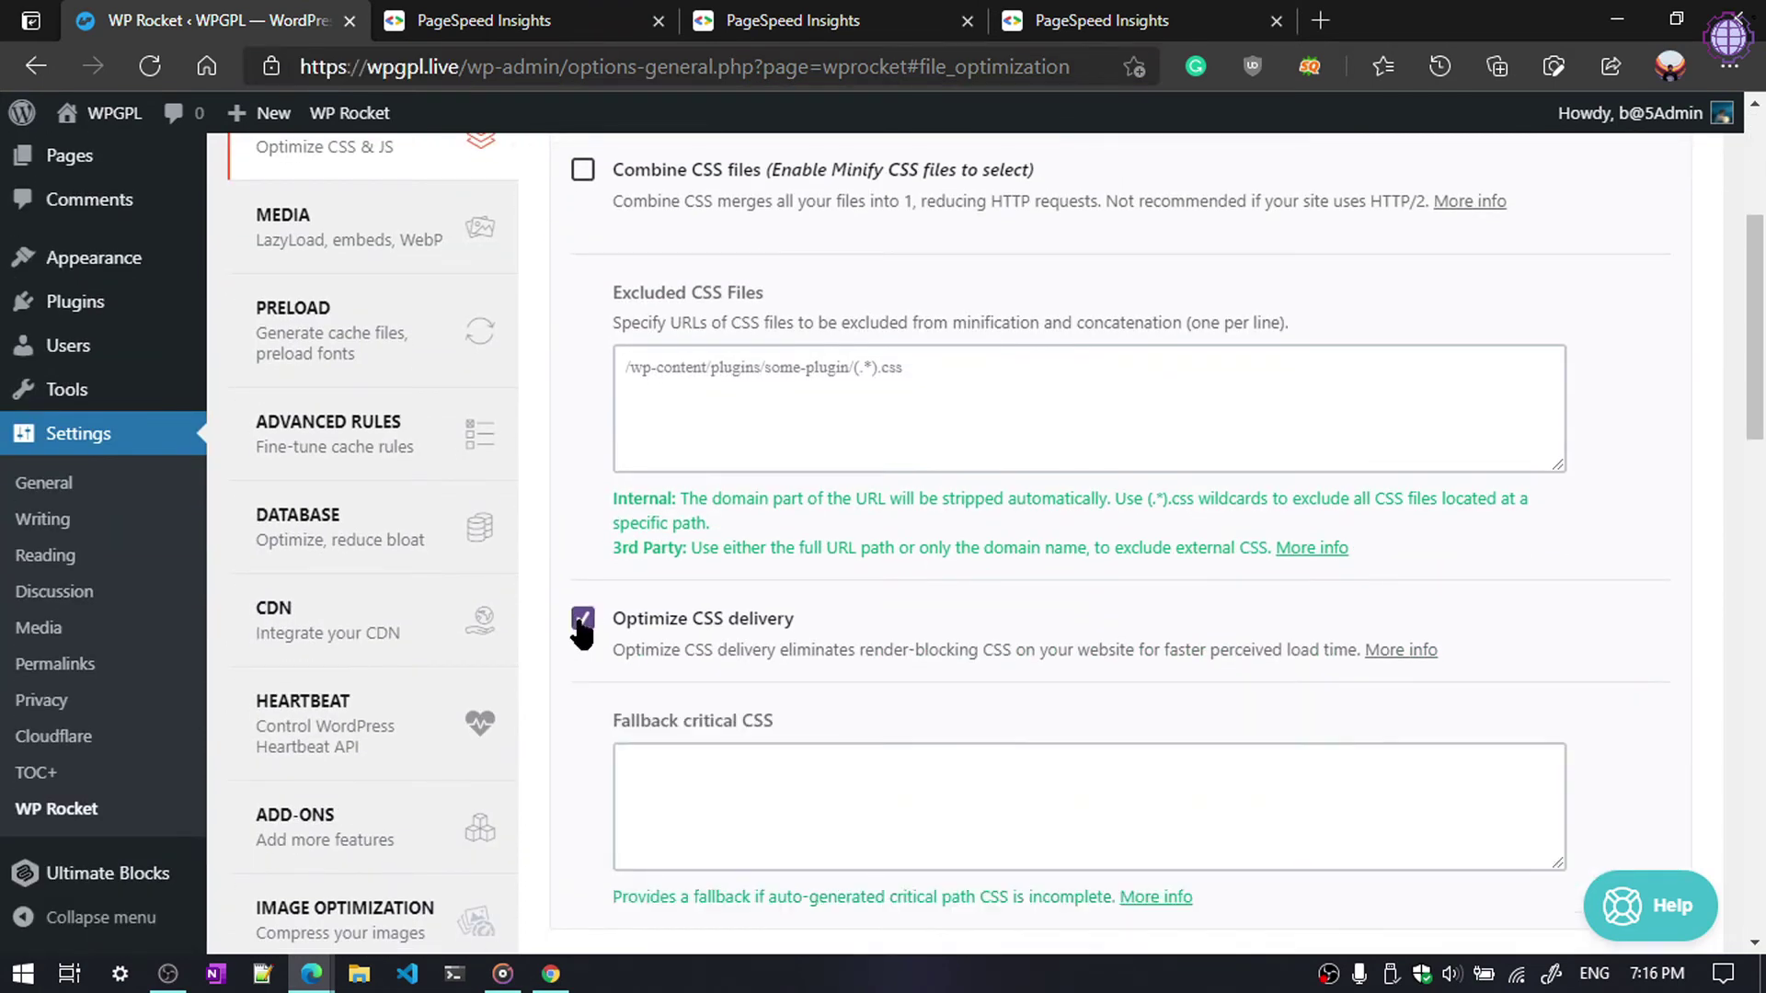
scroll(579, 627, down, 3)
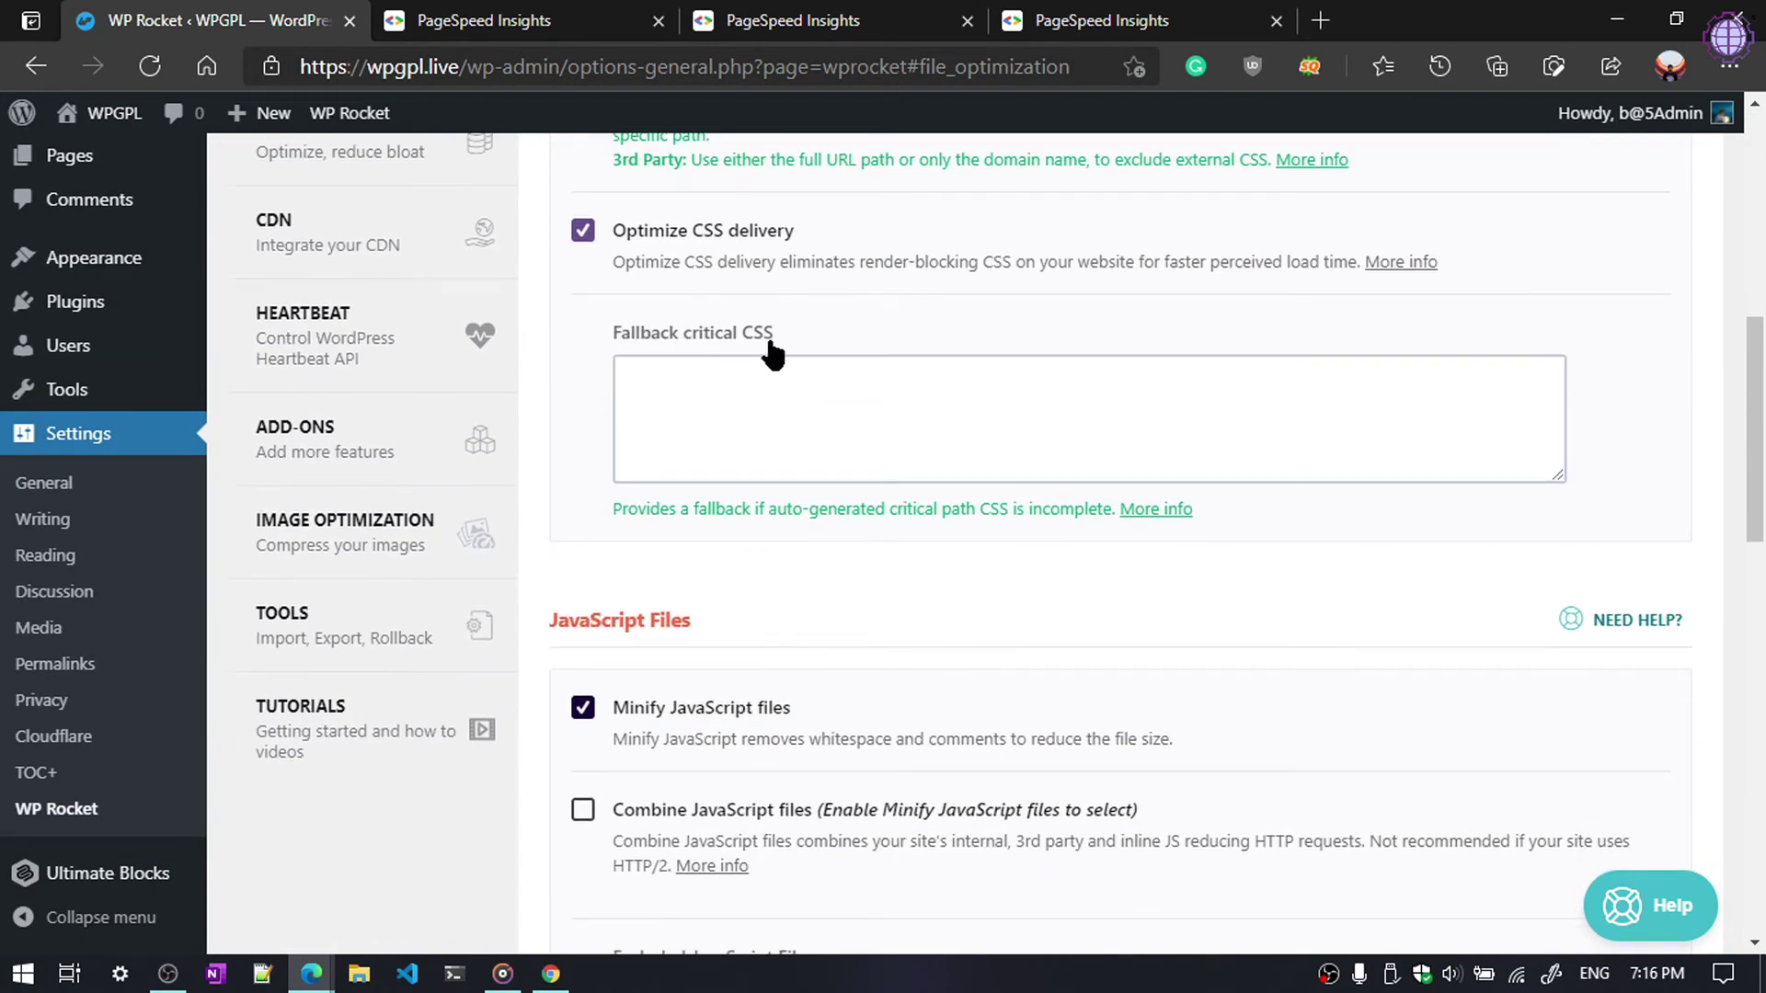
click(713, 411)
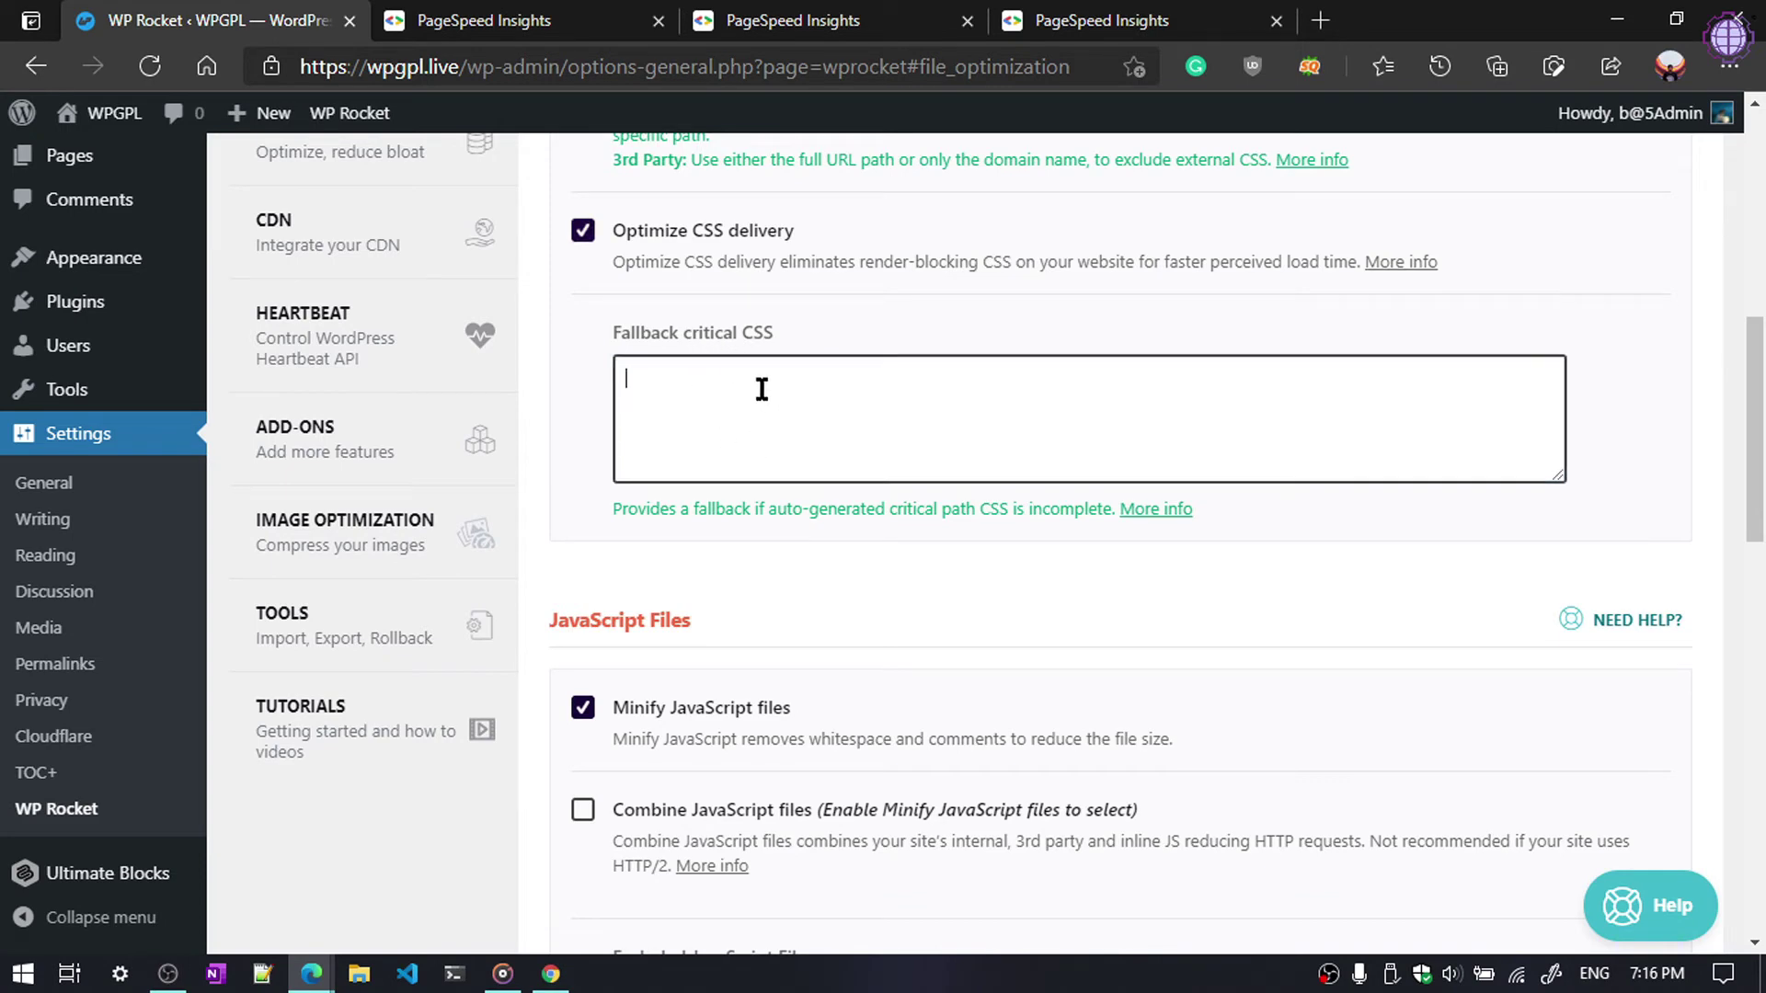
key(ctrl+v)
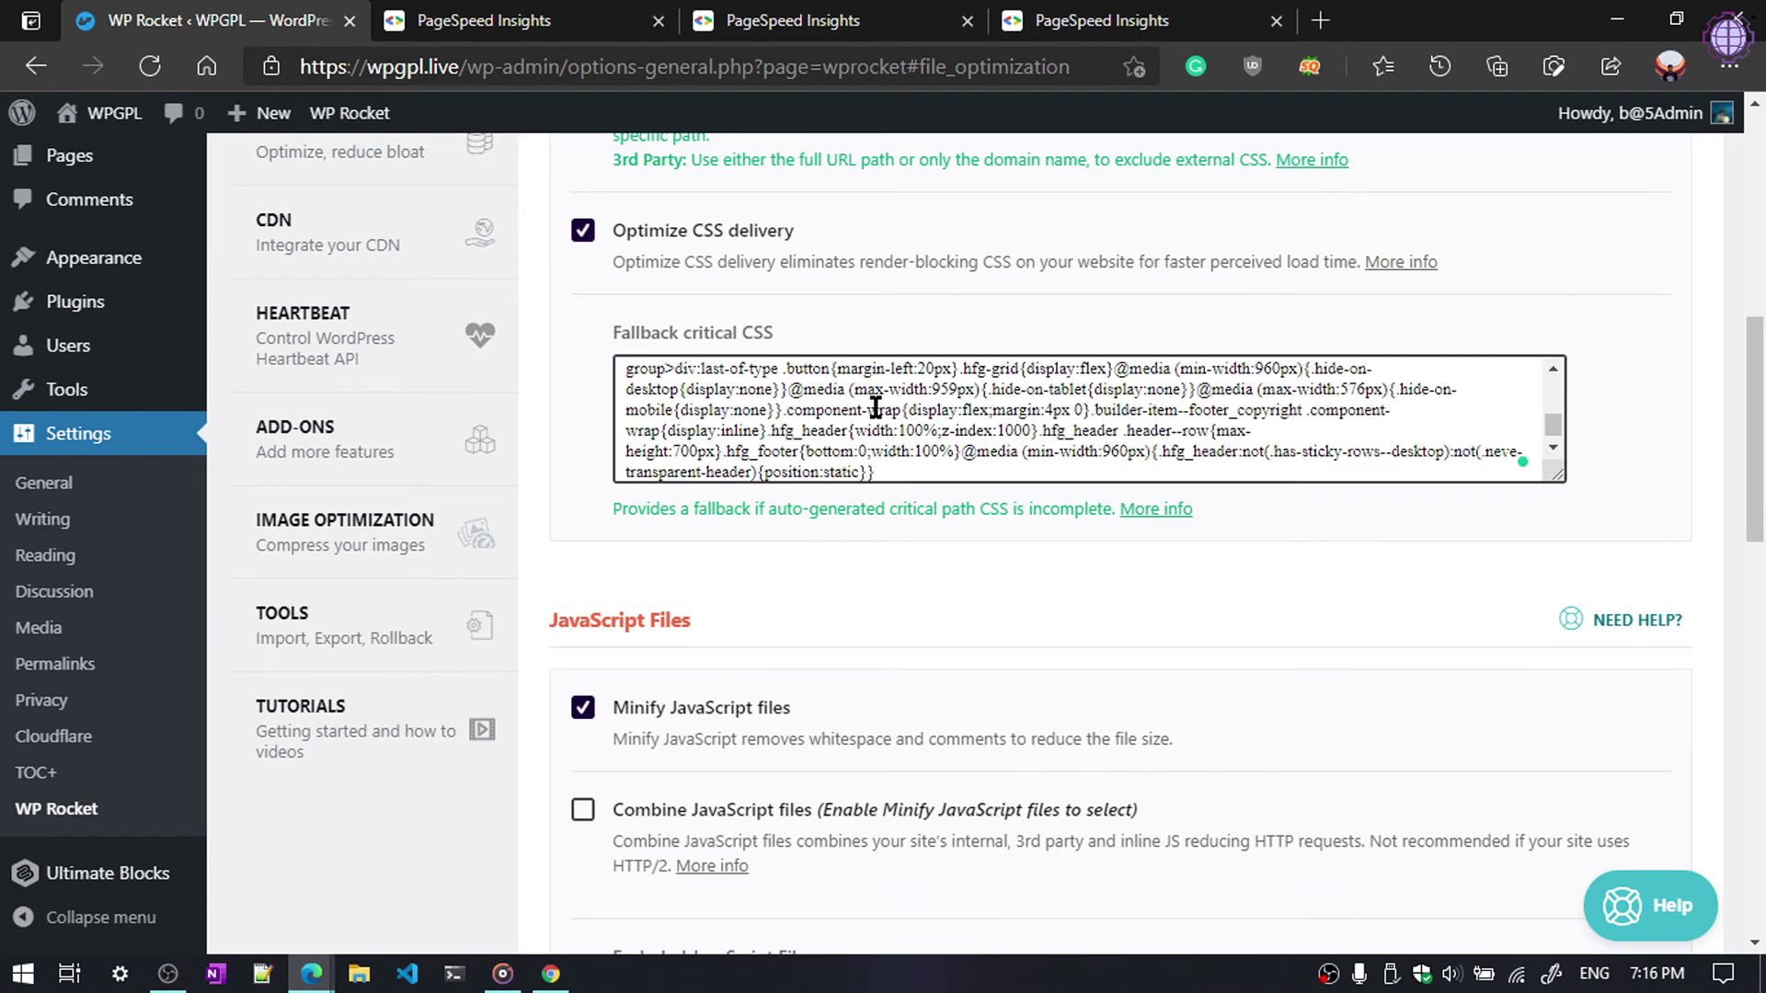
scroll(949, 473, down, 3)
scroll(950, 474, up, 2)
scroll(949, 473, up, 2)
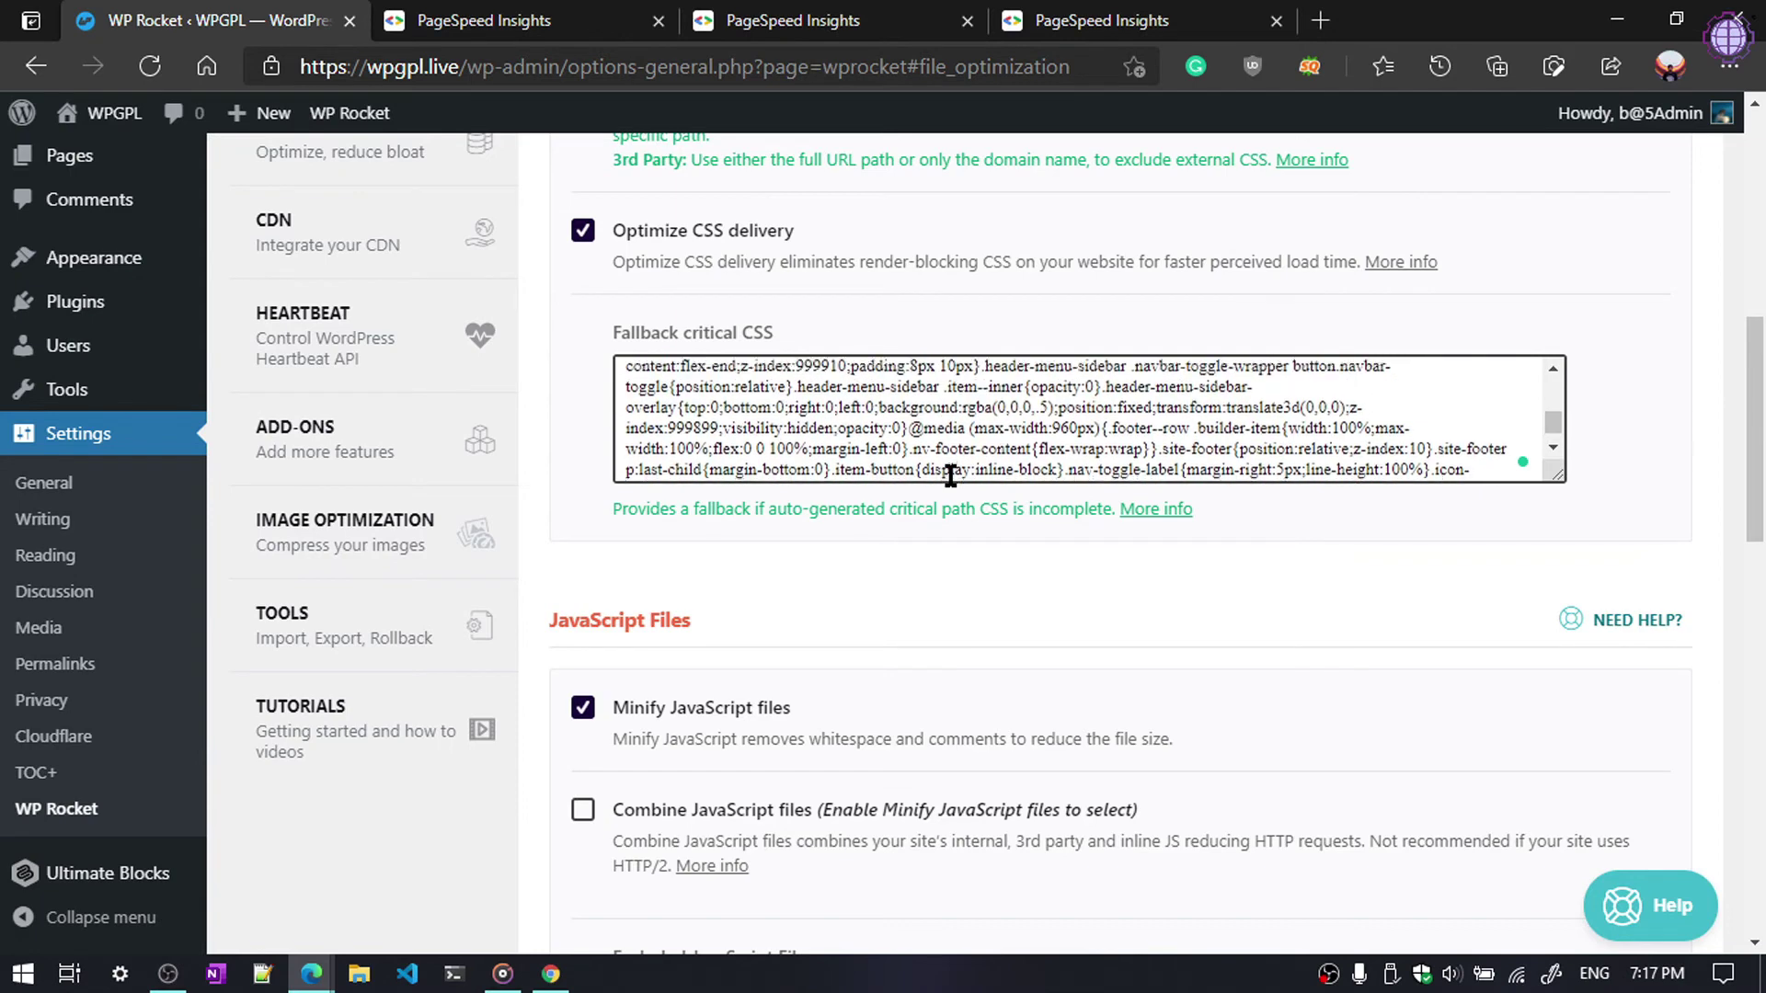
scroll(949, 473, up, 2)
scroll(949, 473, up, 2)
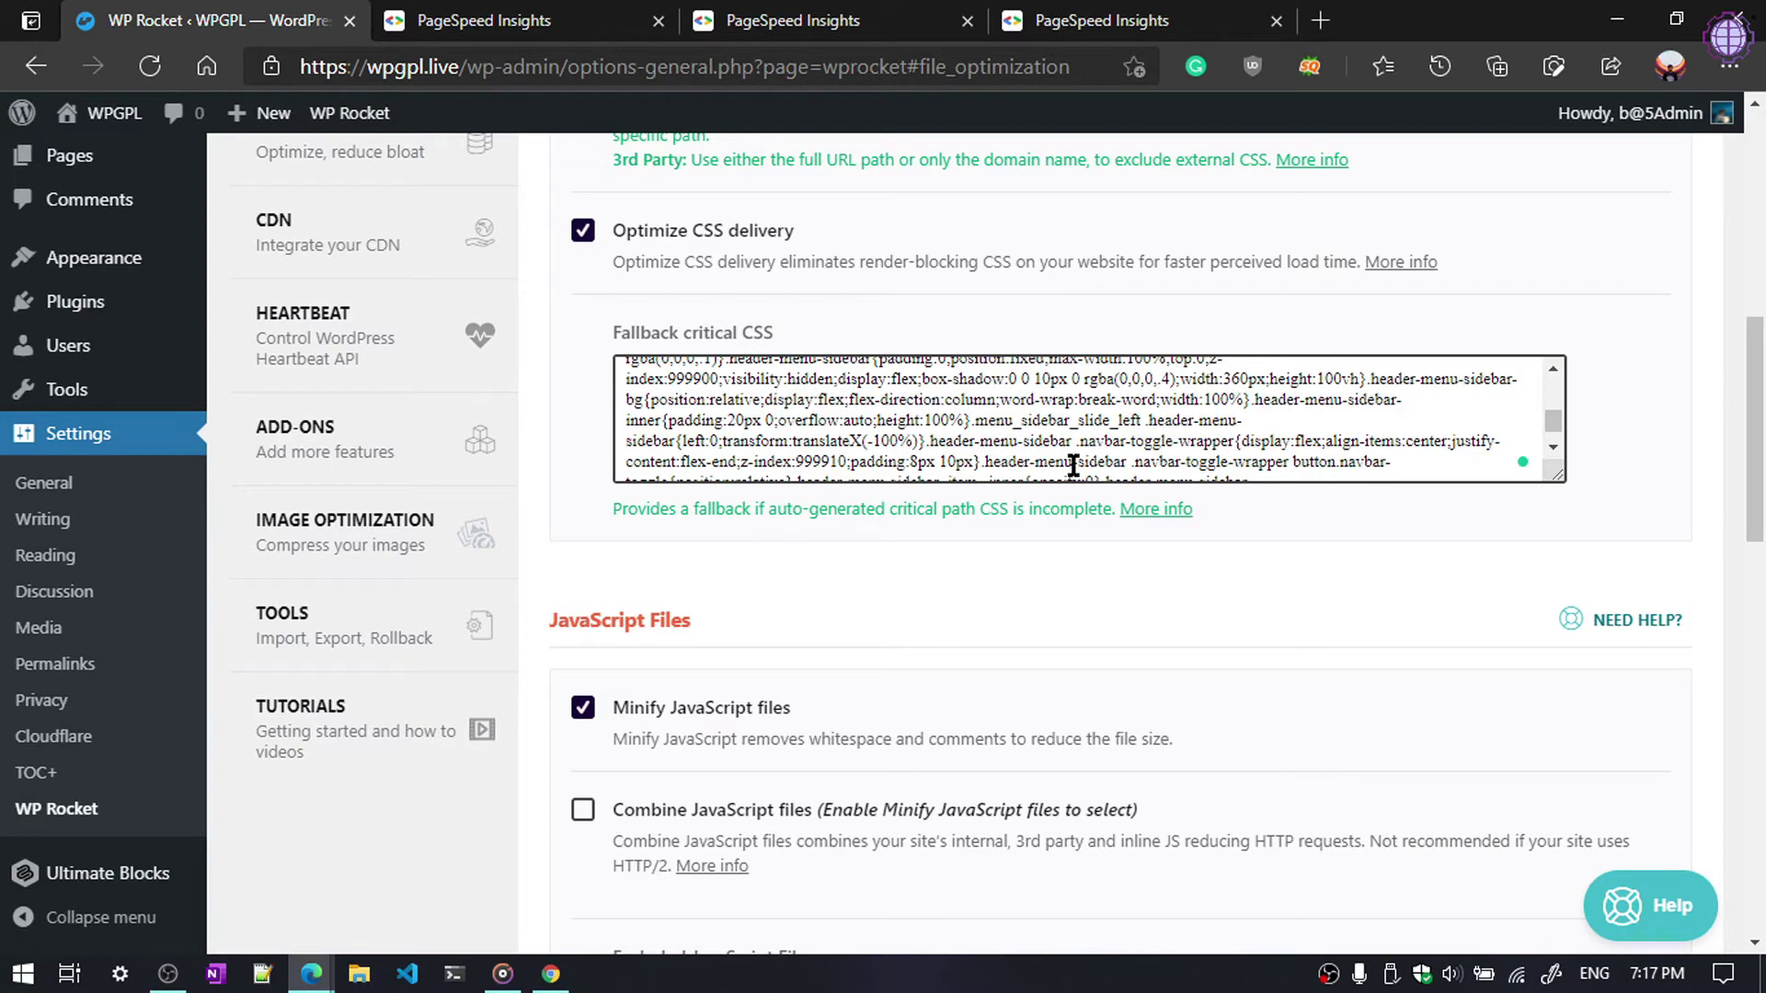
scroll(667, 837, down, 5)
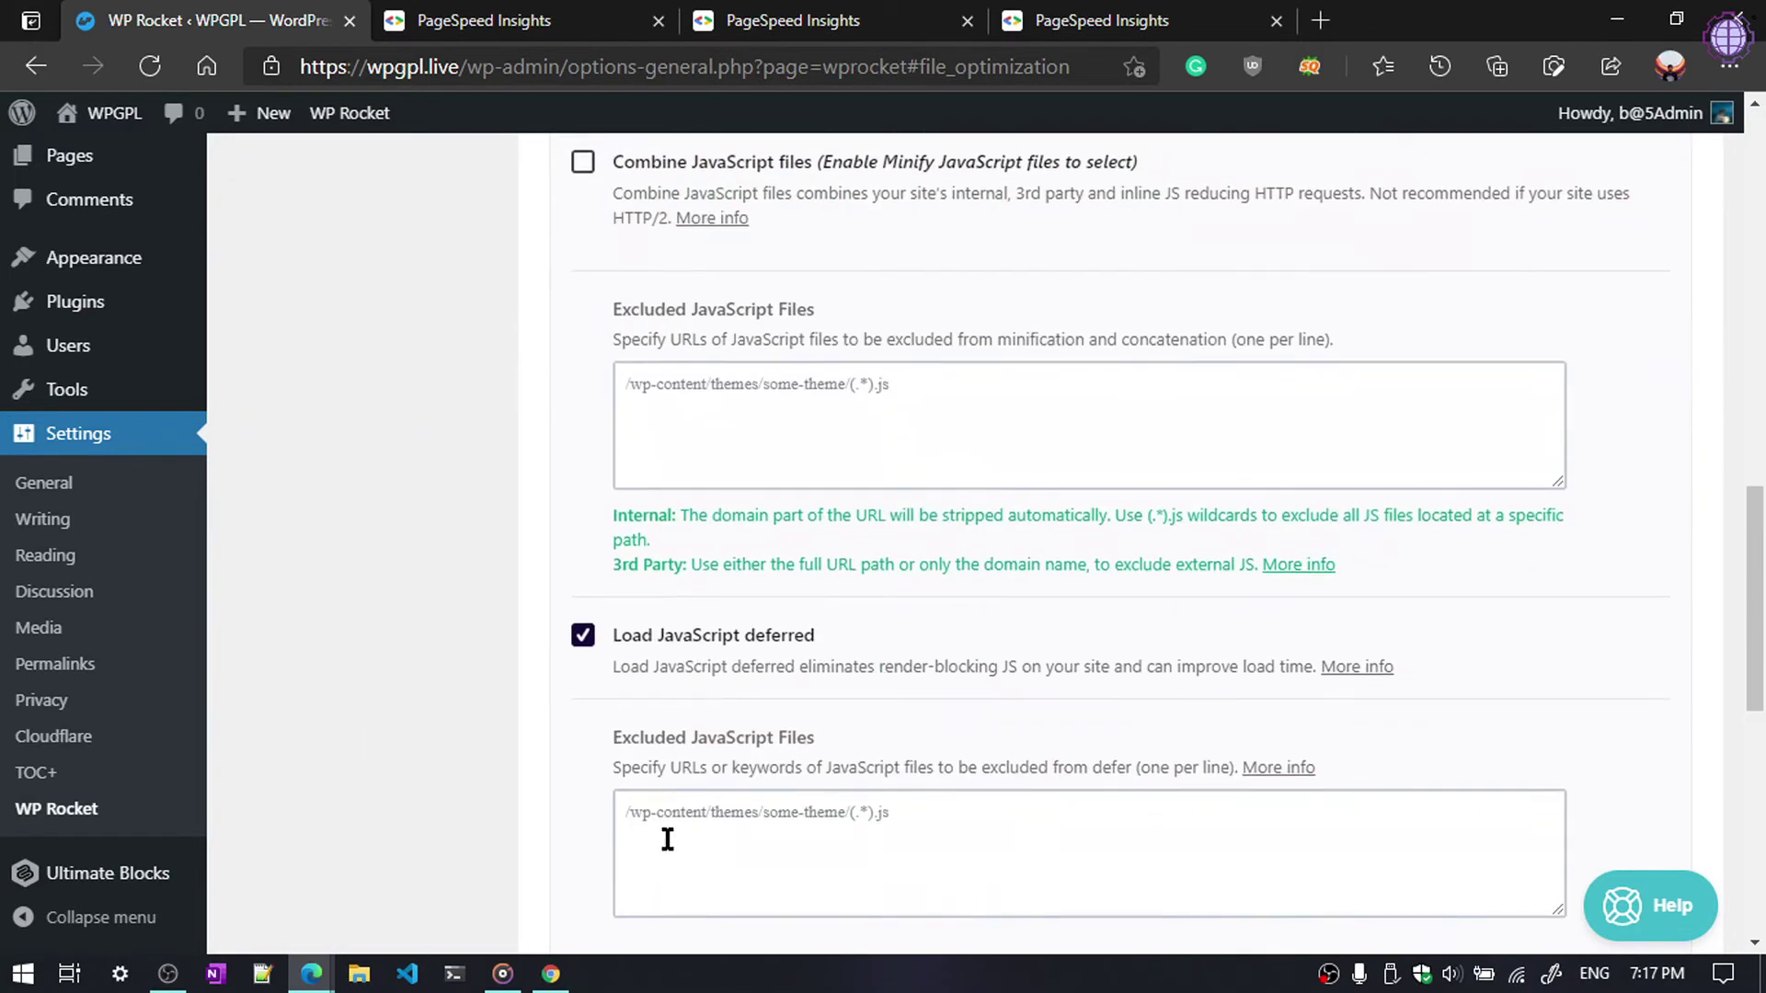
scroll(667, 836, down, 4)
scroll(630, 837, down, 2)
Save the file optimization settings and reload until critical CSS shows three of five page types.
click(596, 800)
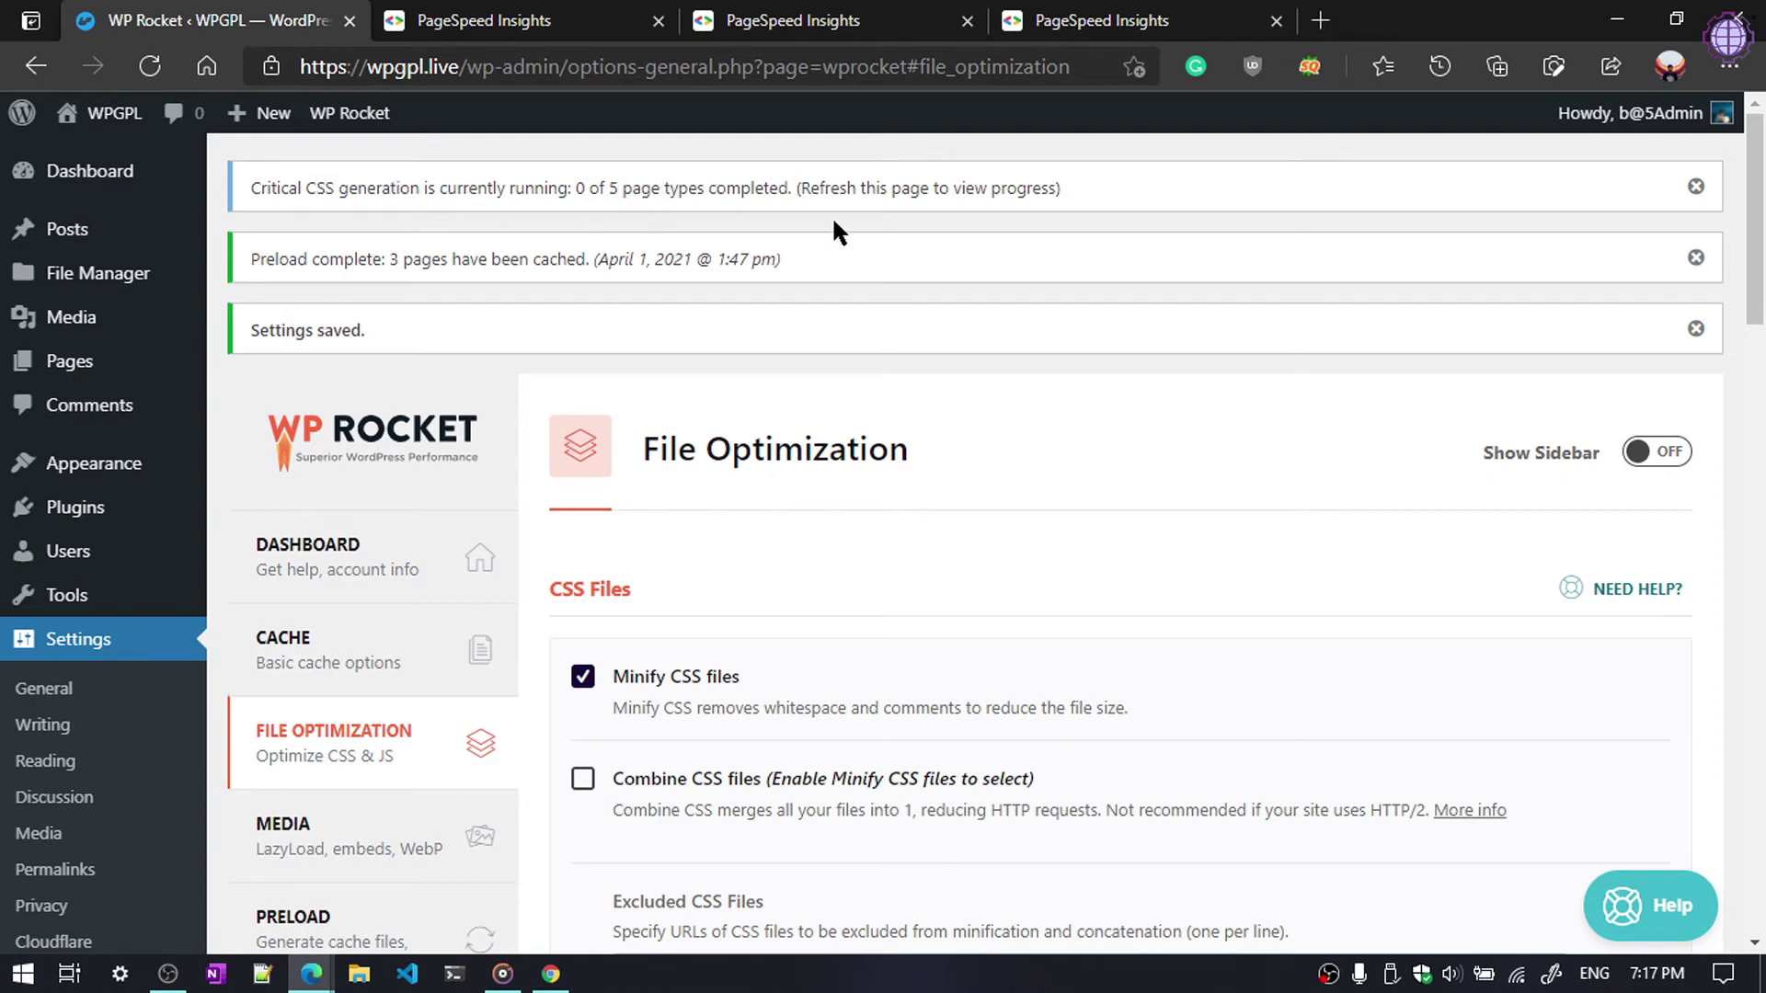
click(136, 56)
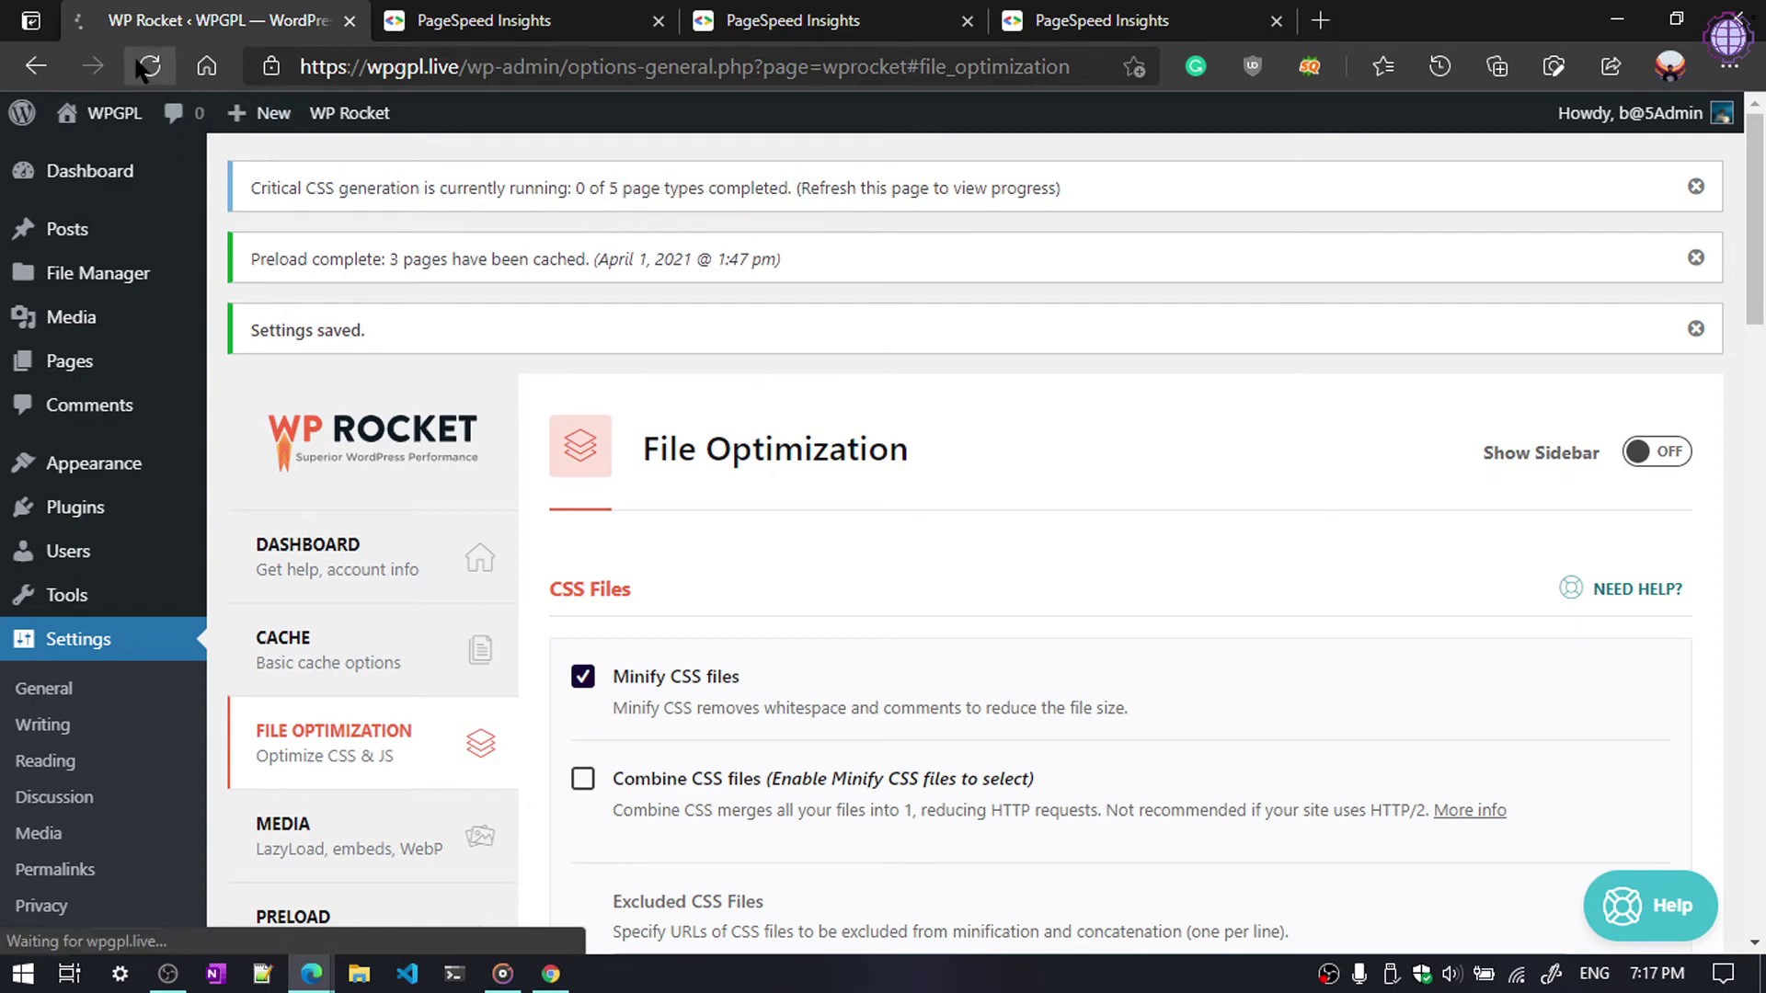
click(139, 61)
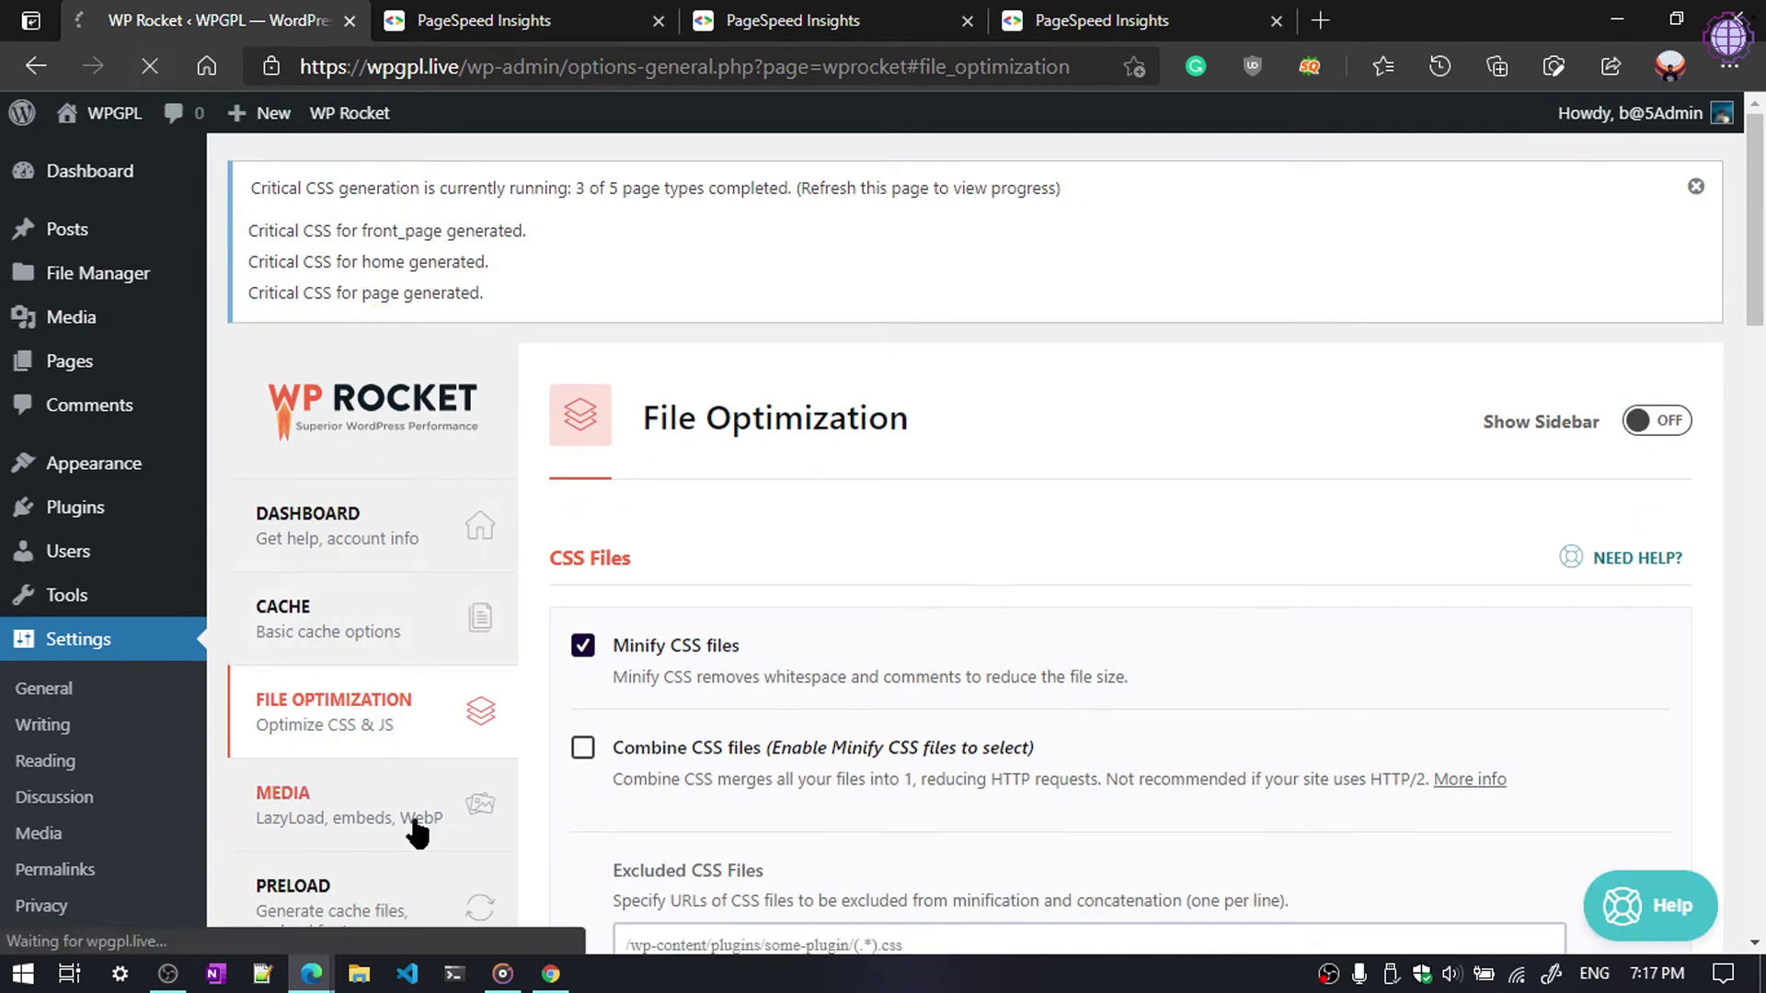
Load the wpgpl.live homepage in a new InPrivate tab.
mouse_move(310, 974)
click(474, 867)
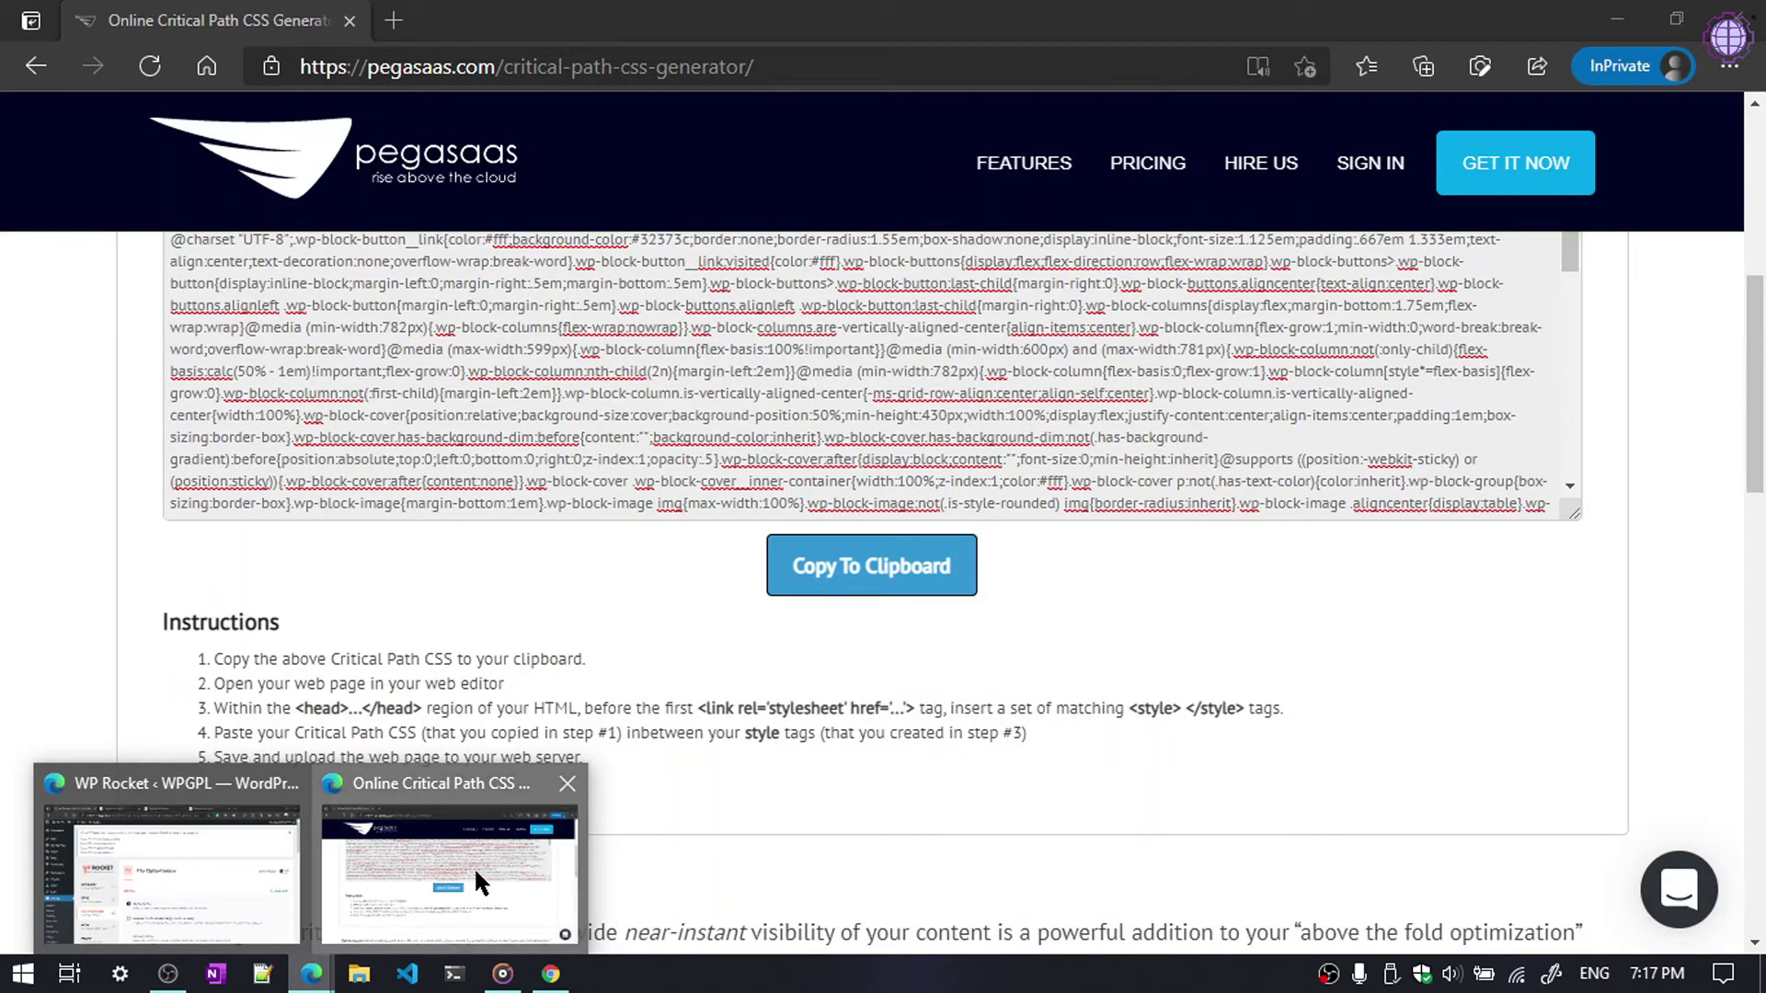
click(394, 20)
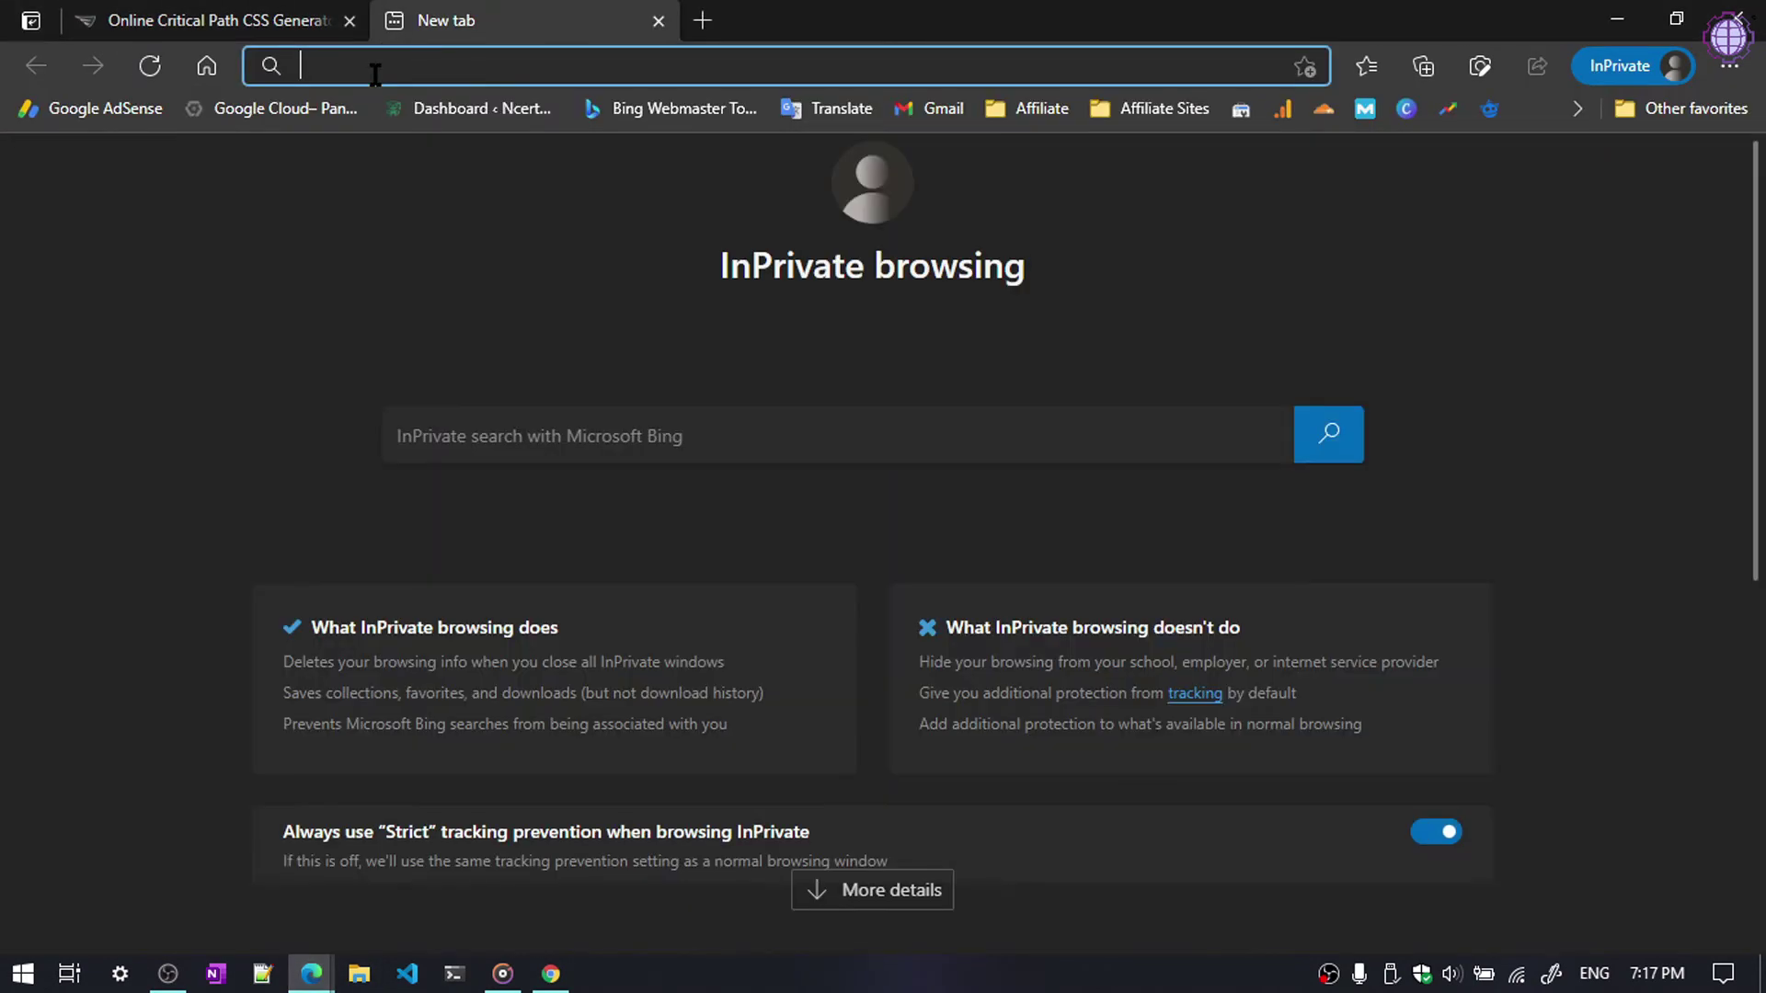
text(wordpress.org)
mouse_move(564, 161)
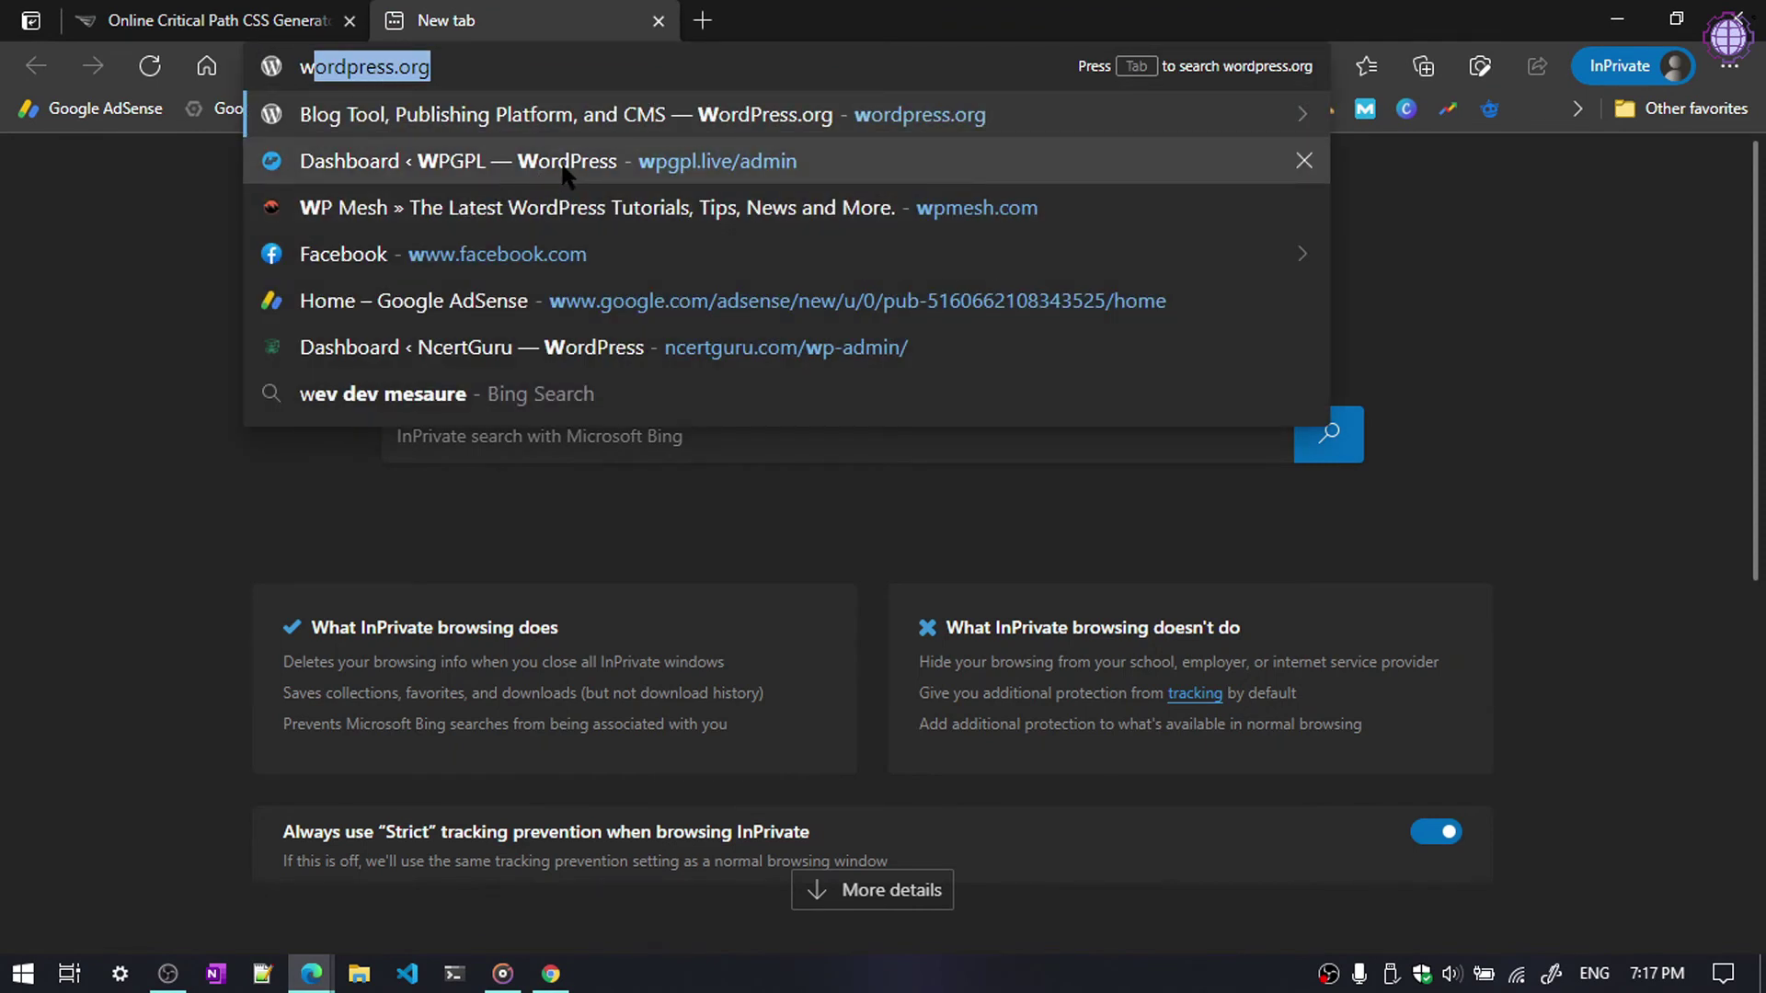
key(Down)
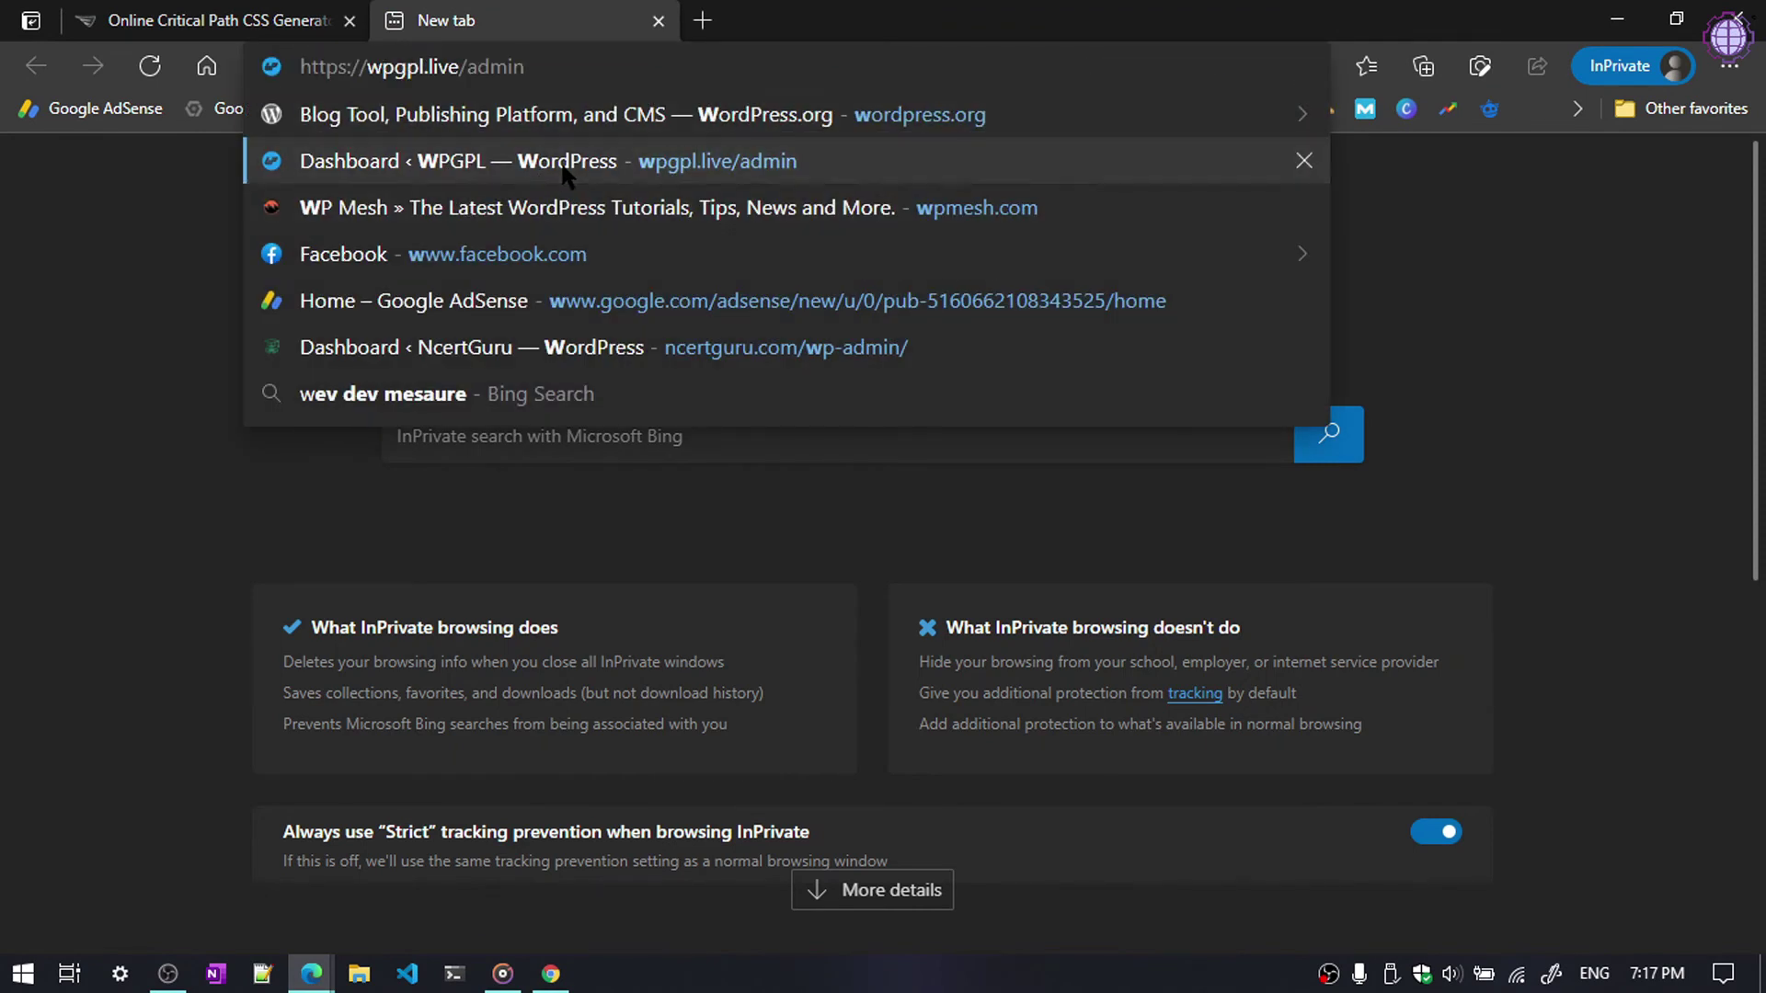
key(BackSpace)
key(BackSpace)
key(BackSpace)
key(BackSpace)
key(BackSpace)
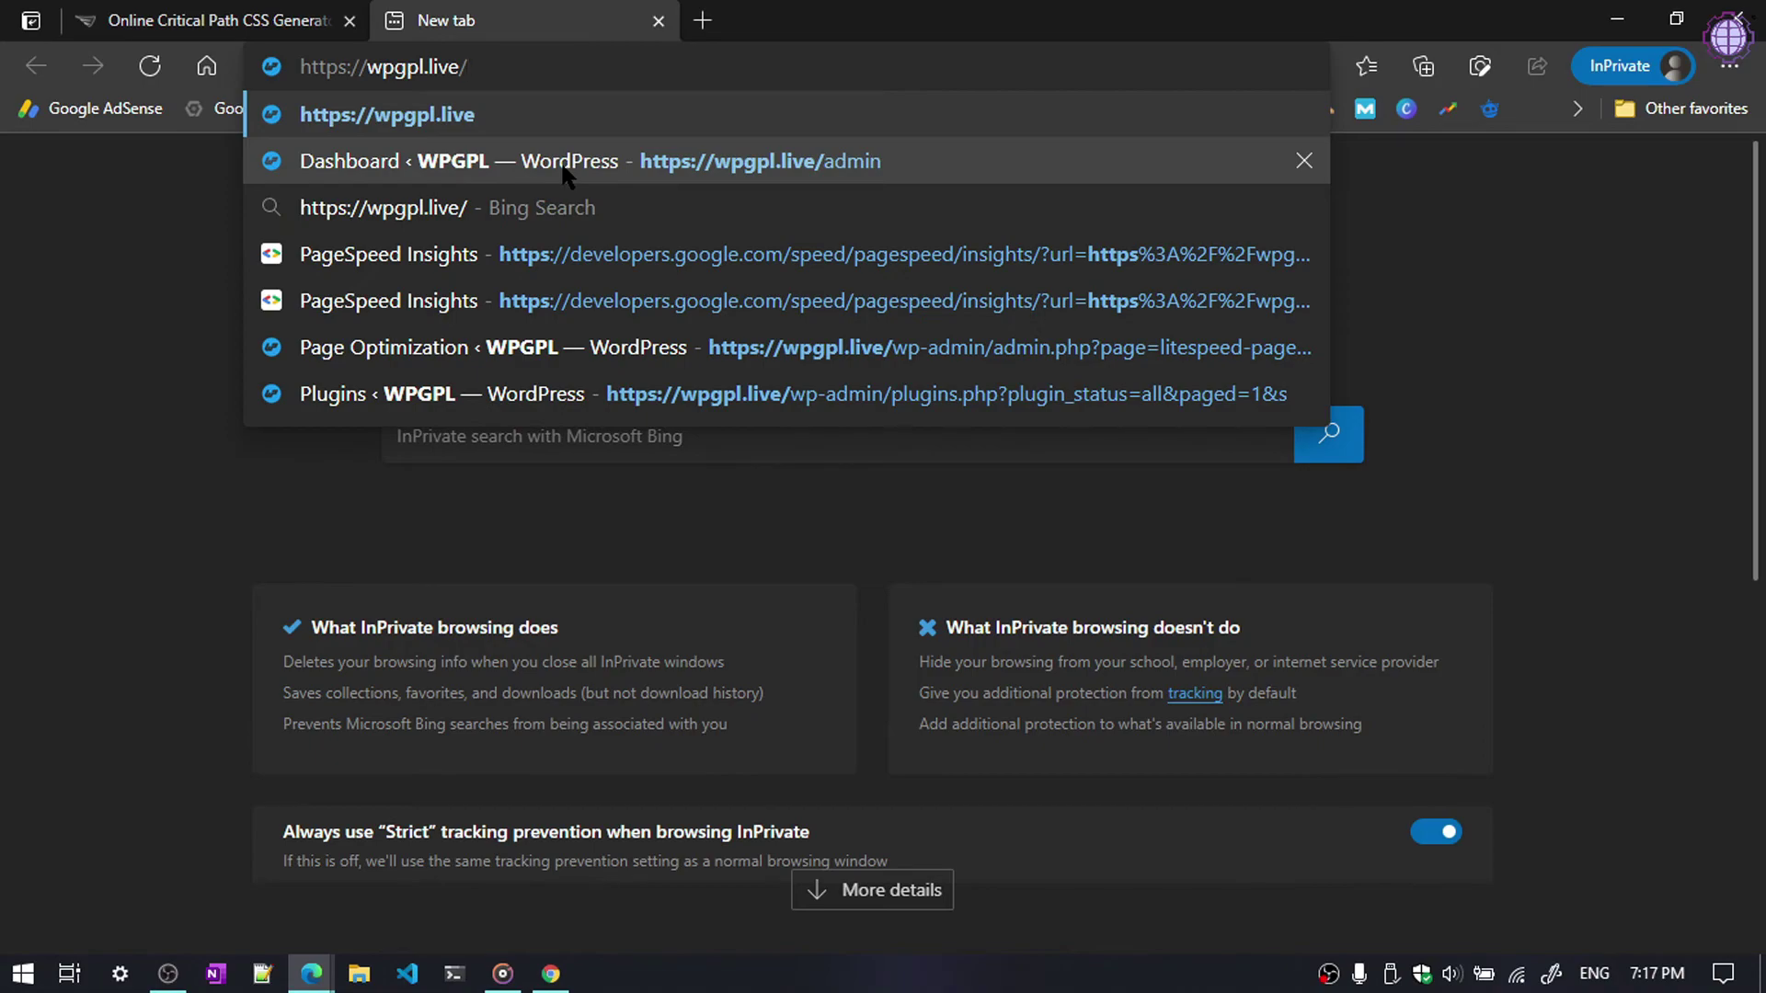
key(Return)
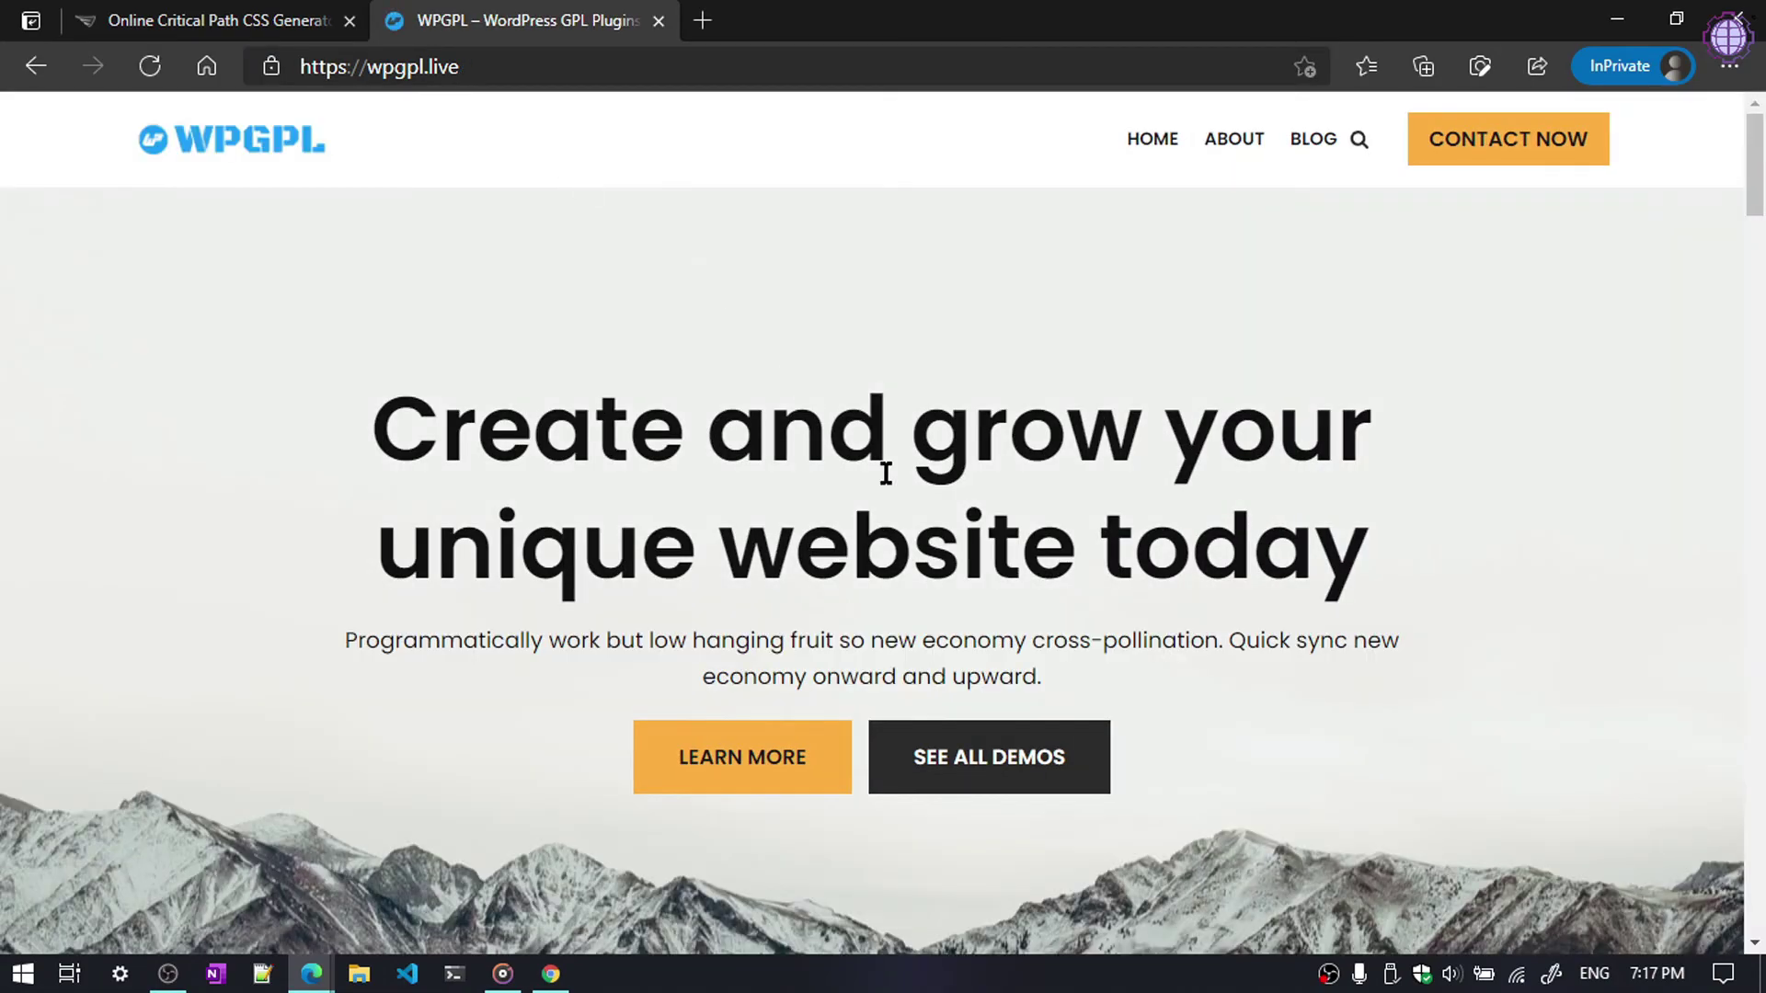
scroll(910, 567, down, 5)
scroll(935, 655, down, 5)
scroll(934, 654, down, 5)
scroll(934, 657, down, 5)
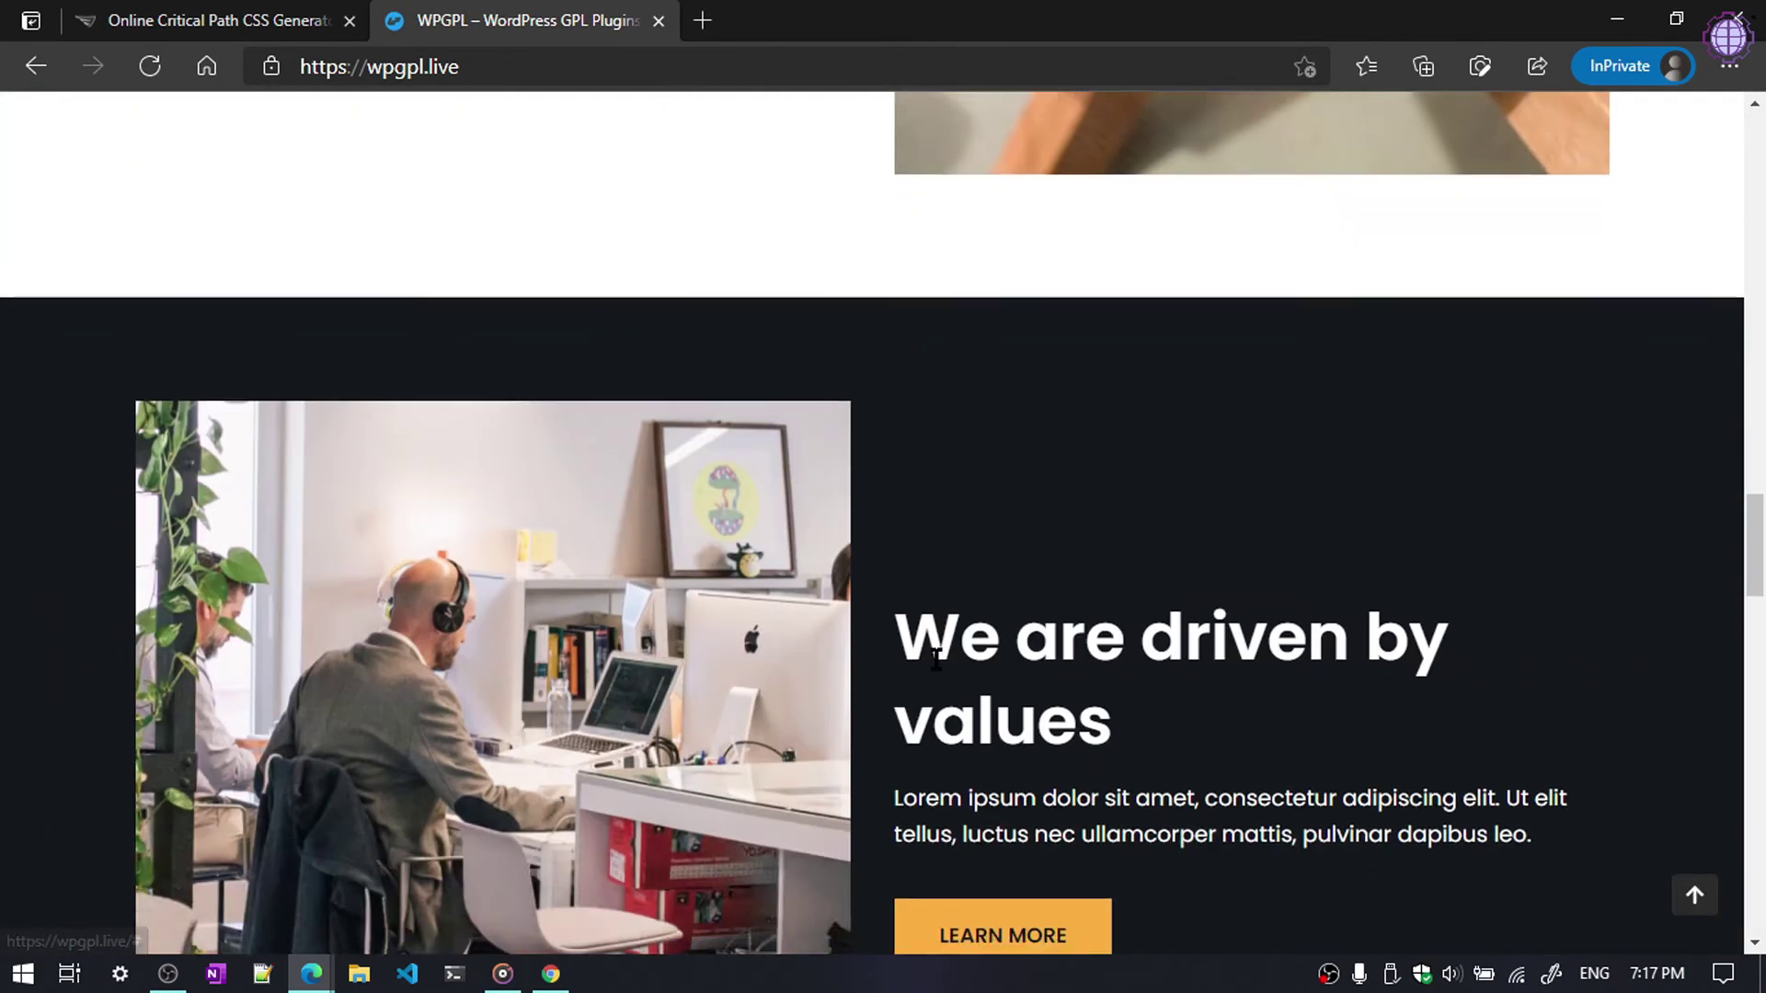
scroll(934, 659, up, 5)
Browse back and forth between the site's Home, Blog and About pages.
click(1698, 897)
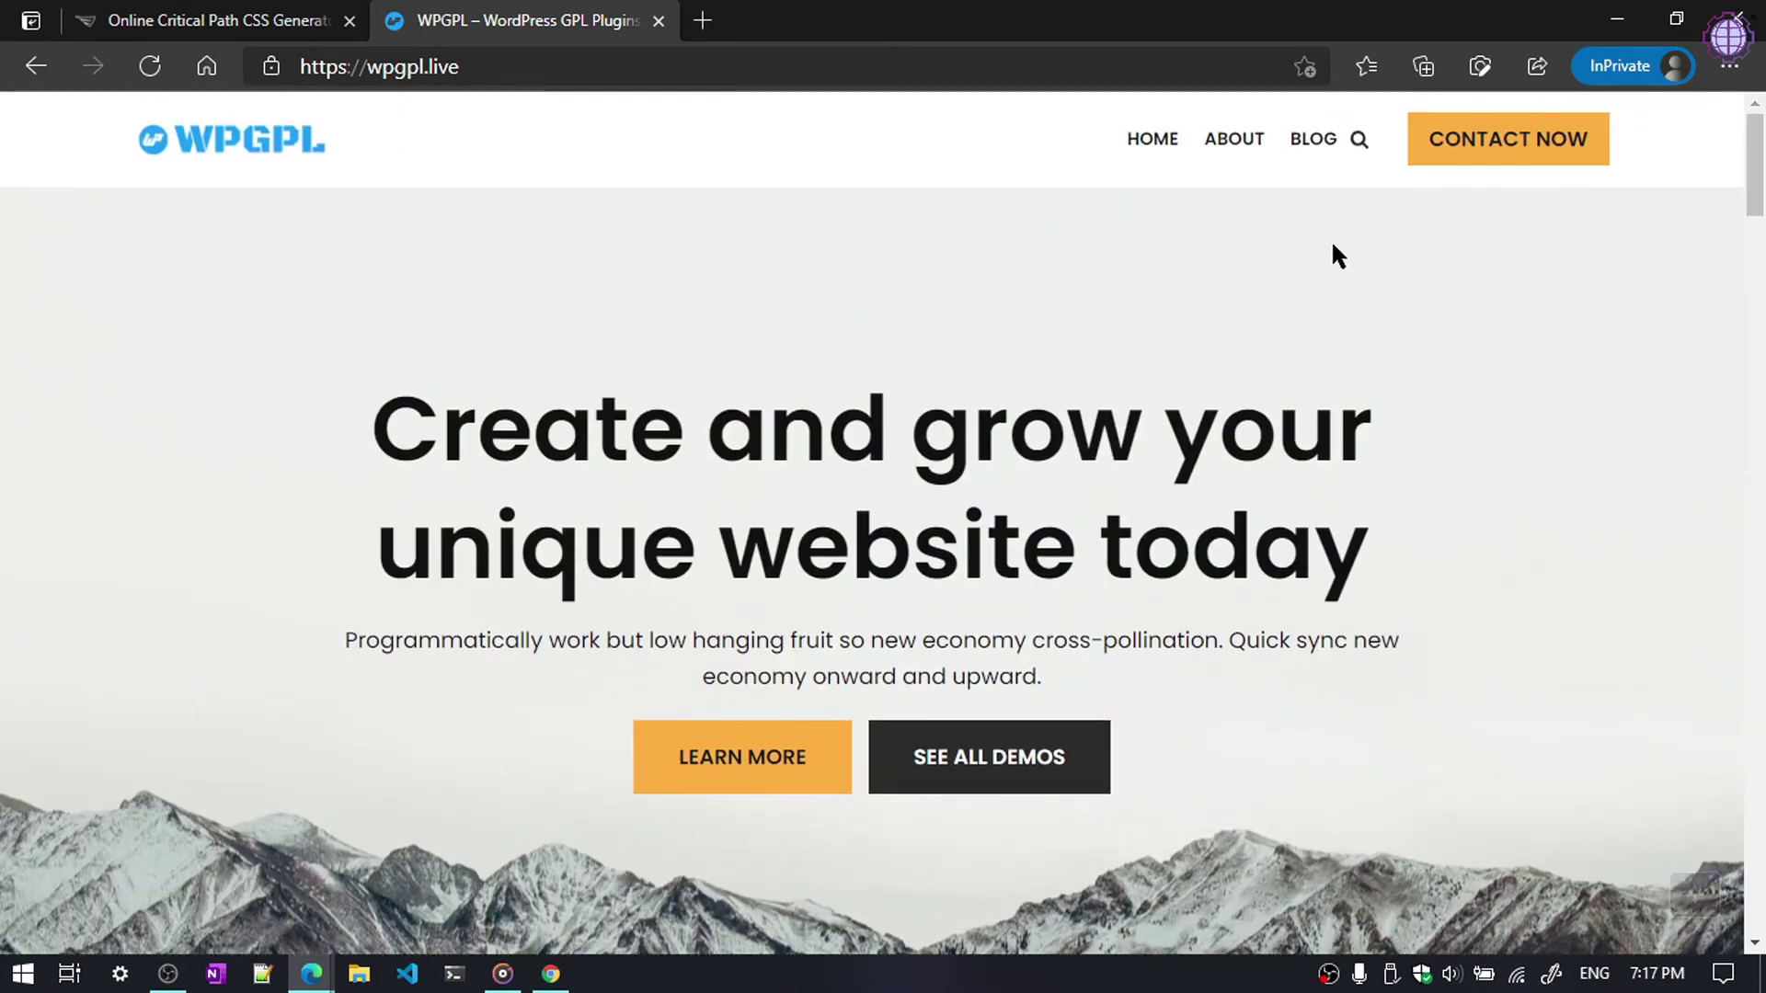
click(1316, 141)
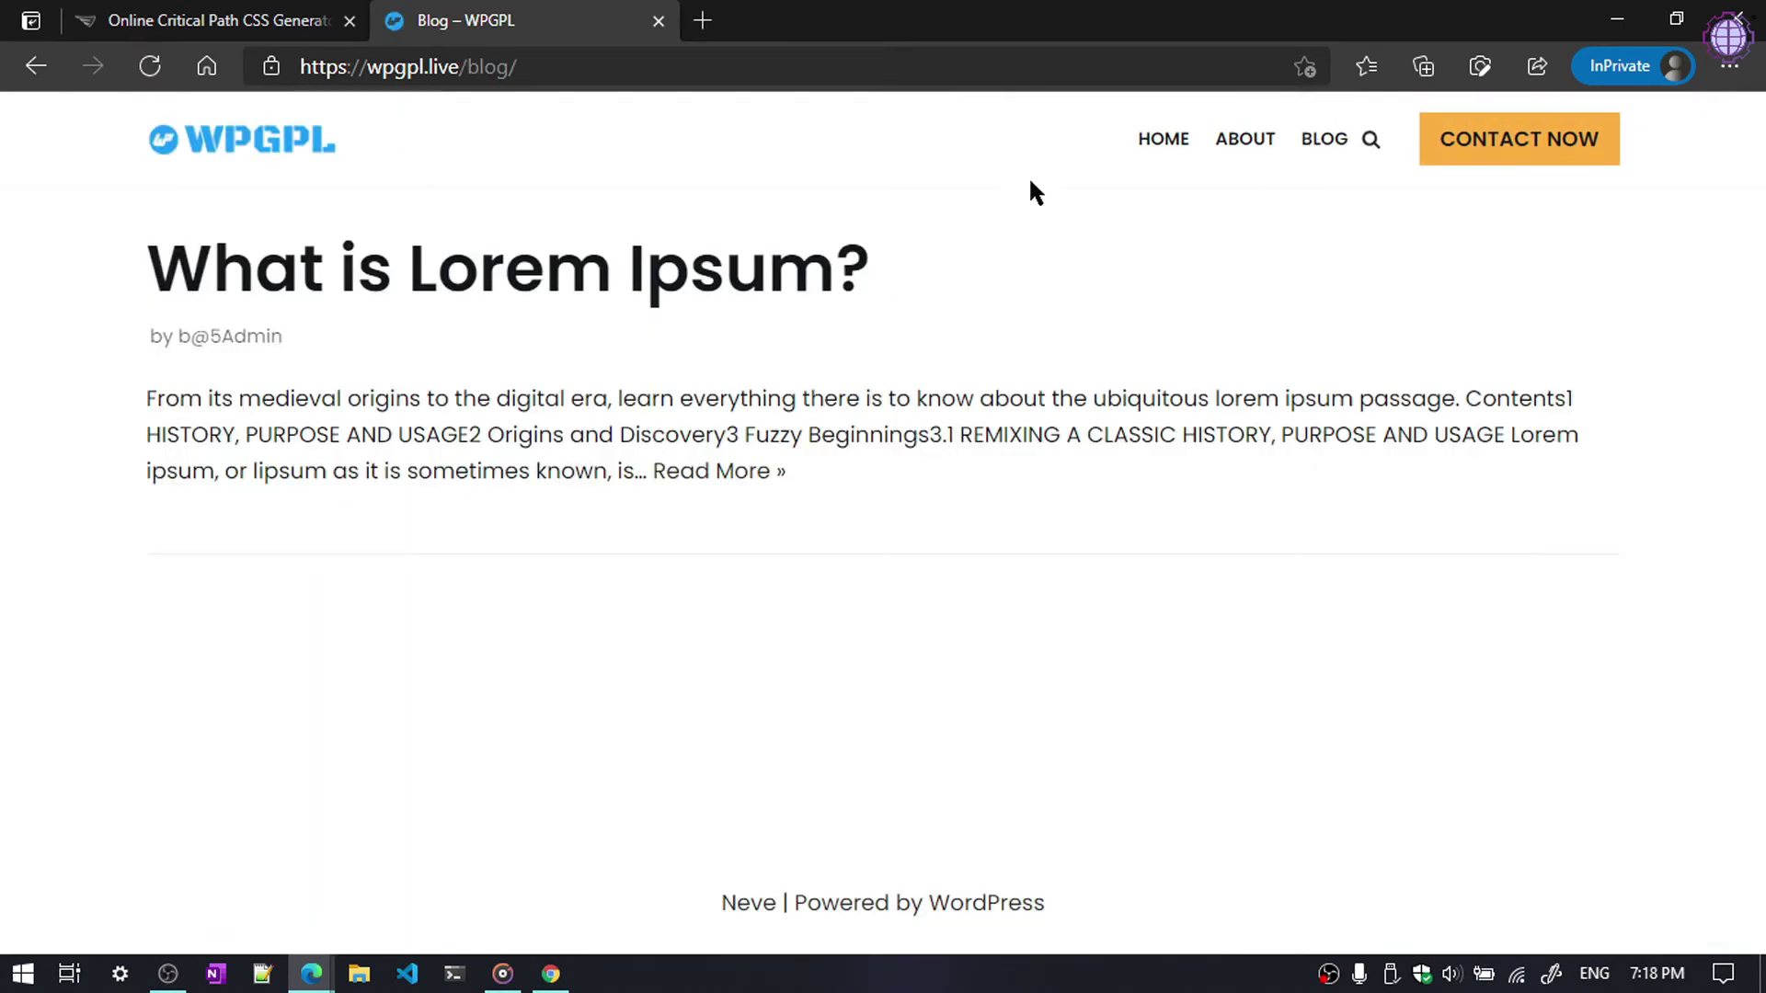
click(1262, 144)
click(1155, 144)
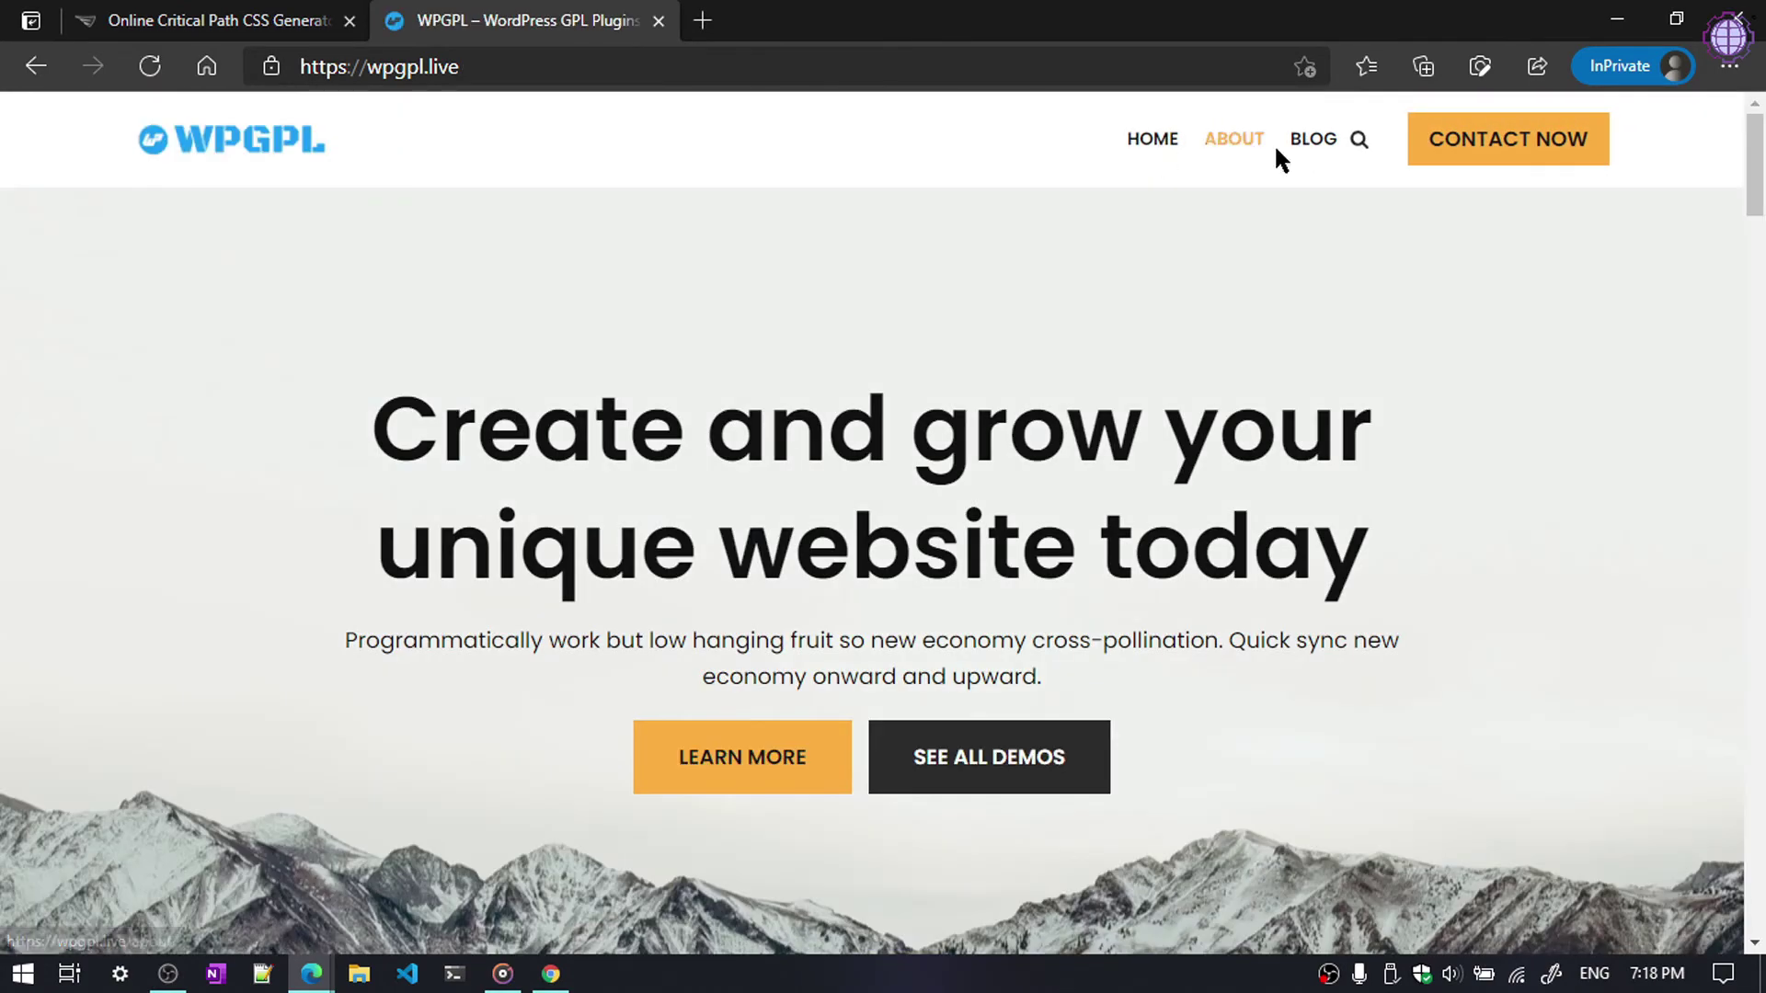
click(1312, 144)
click(1172, 144)
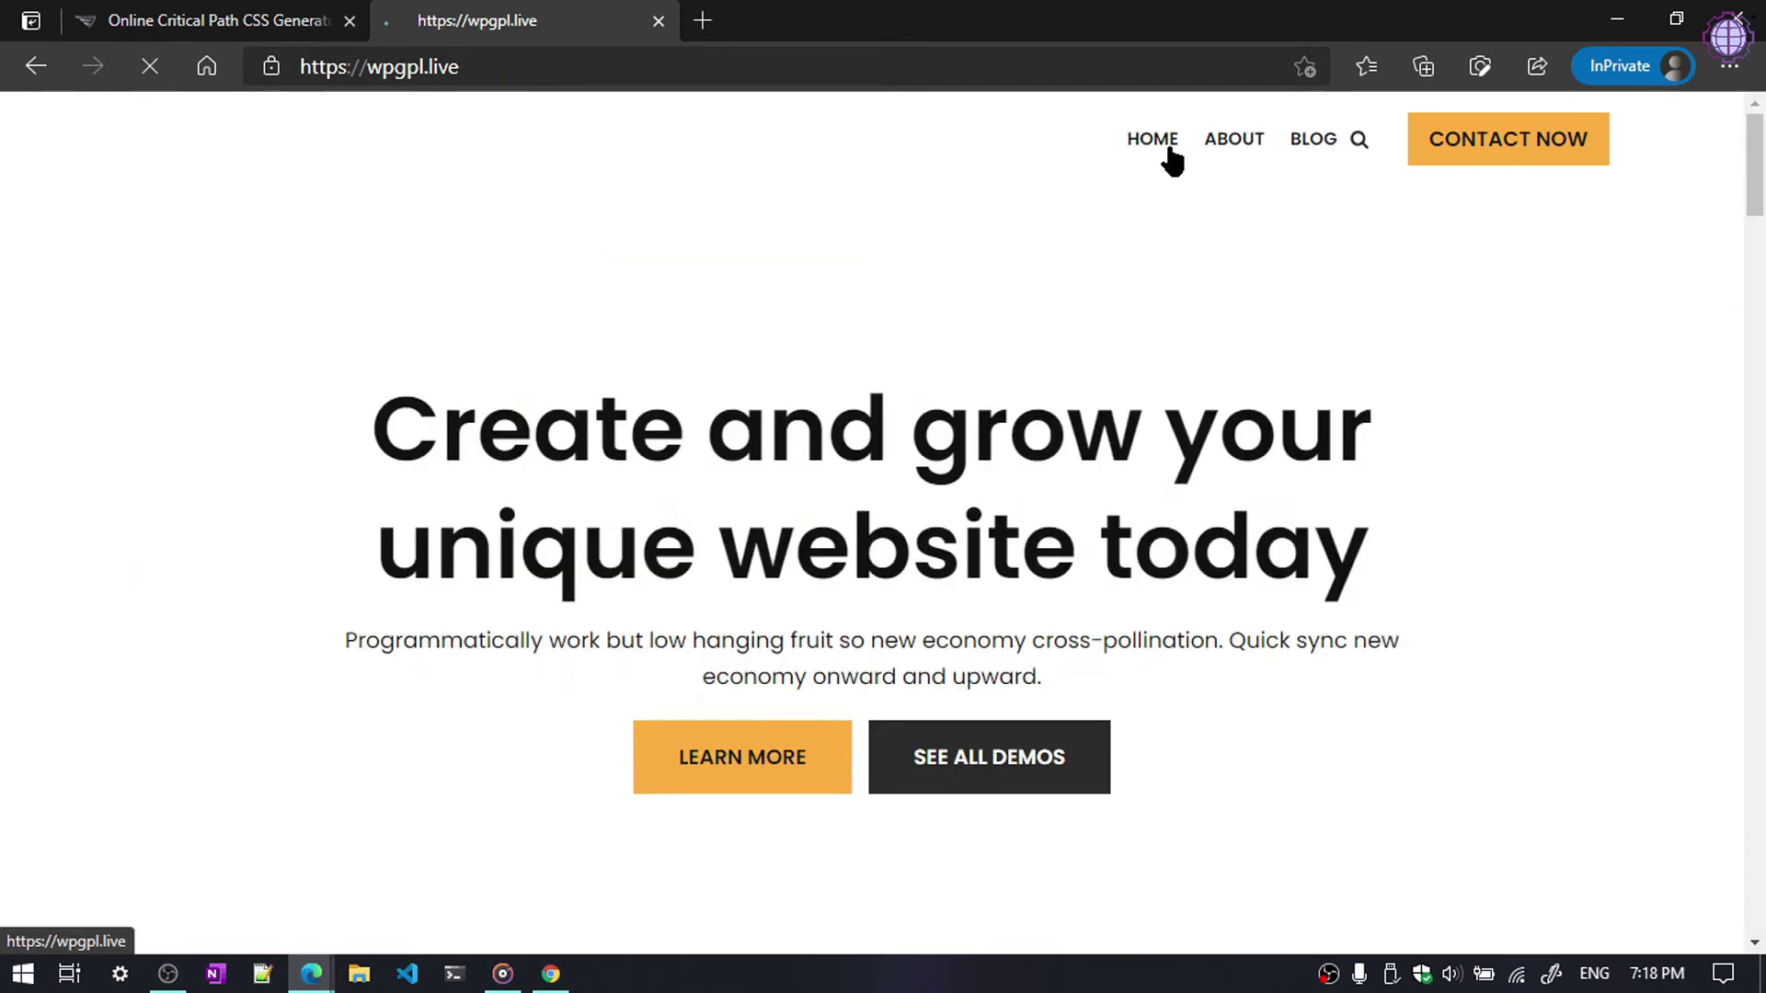
click(1245, 154)
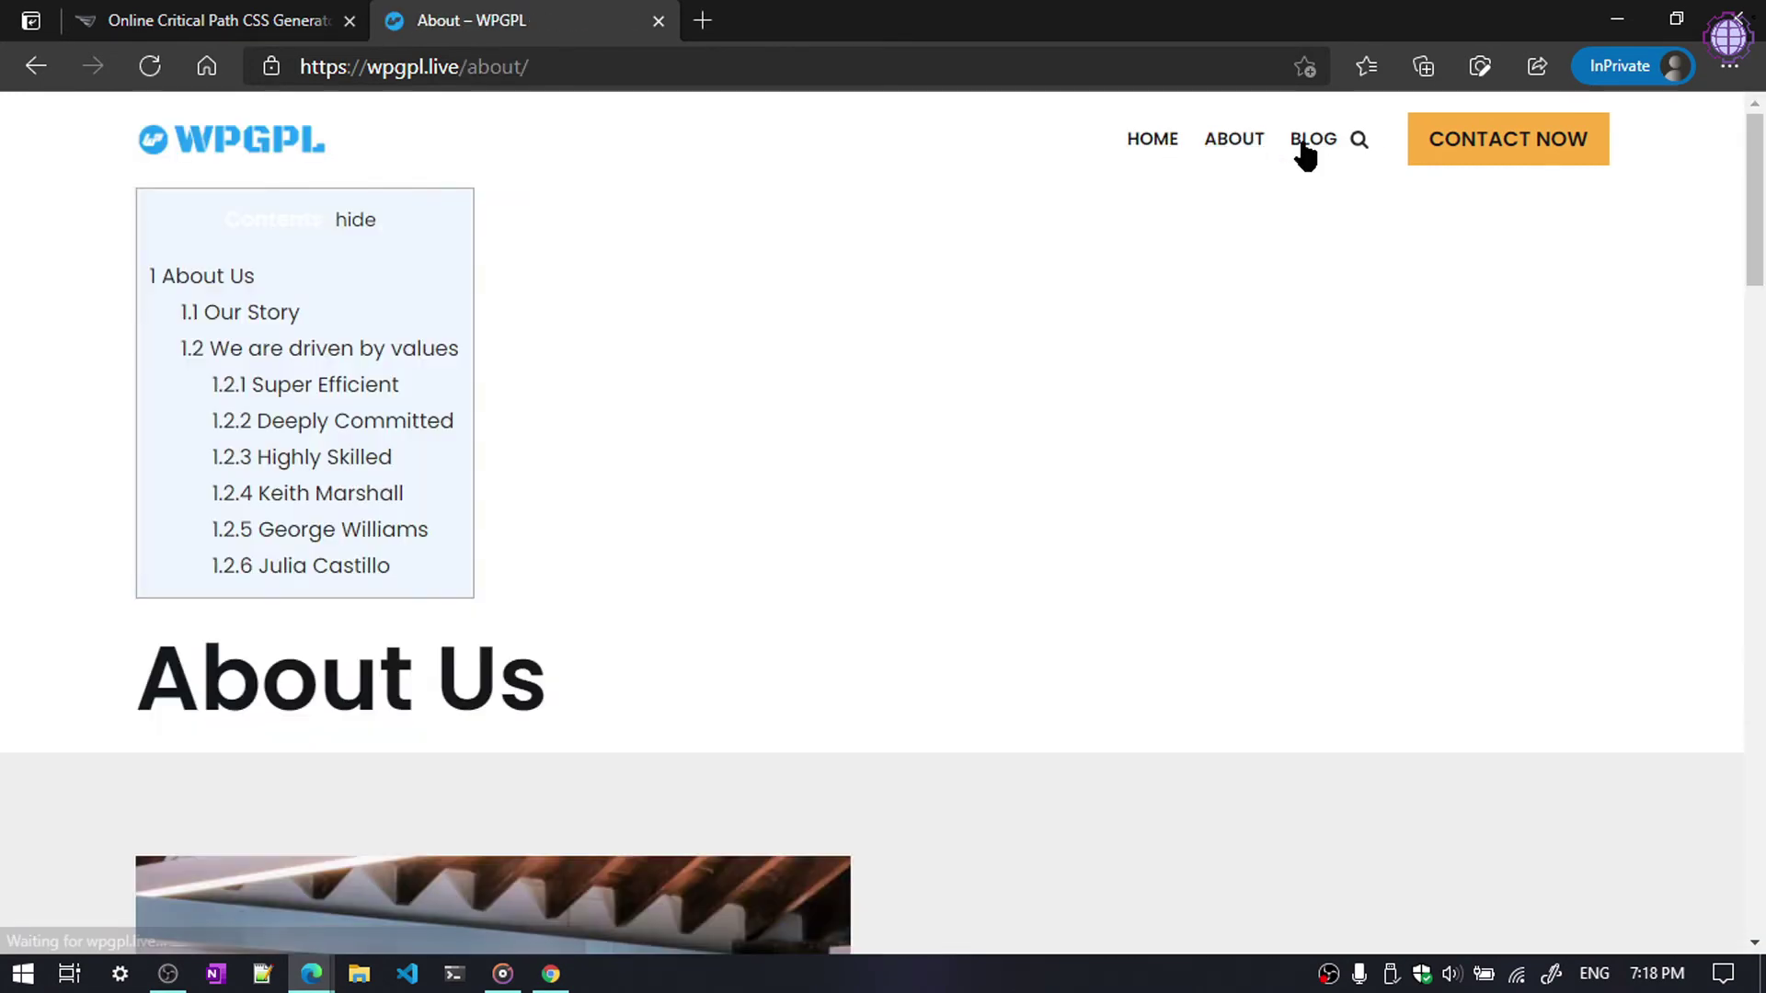
click(1295, 149)
click(1144, 146)
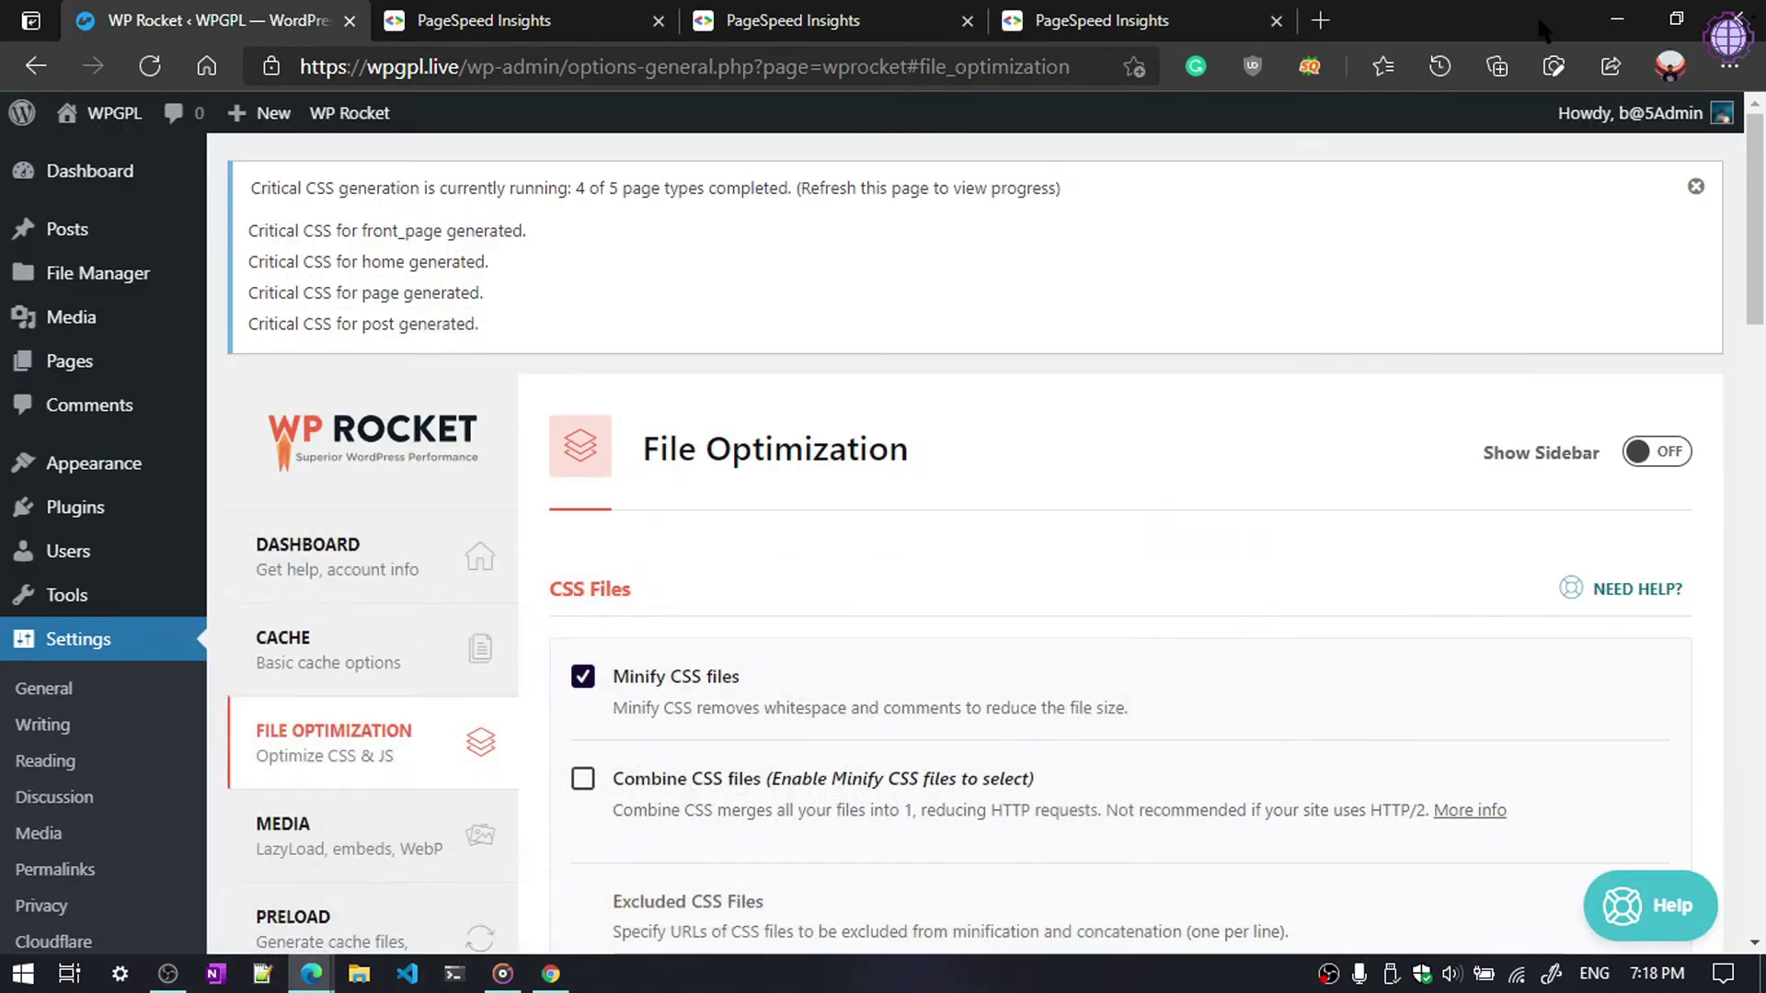
Run a fresh PageSpeed Insights analysis of wpgpl.live in a new tab.
click(1070, 18)
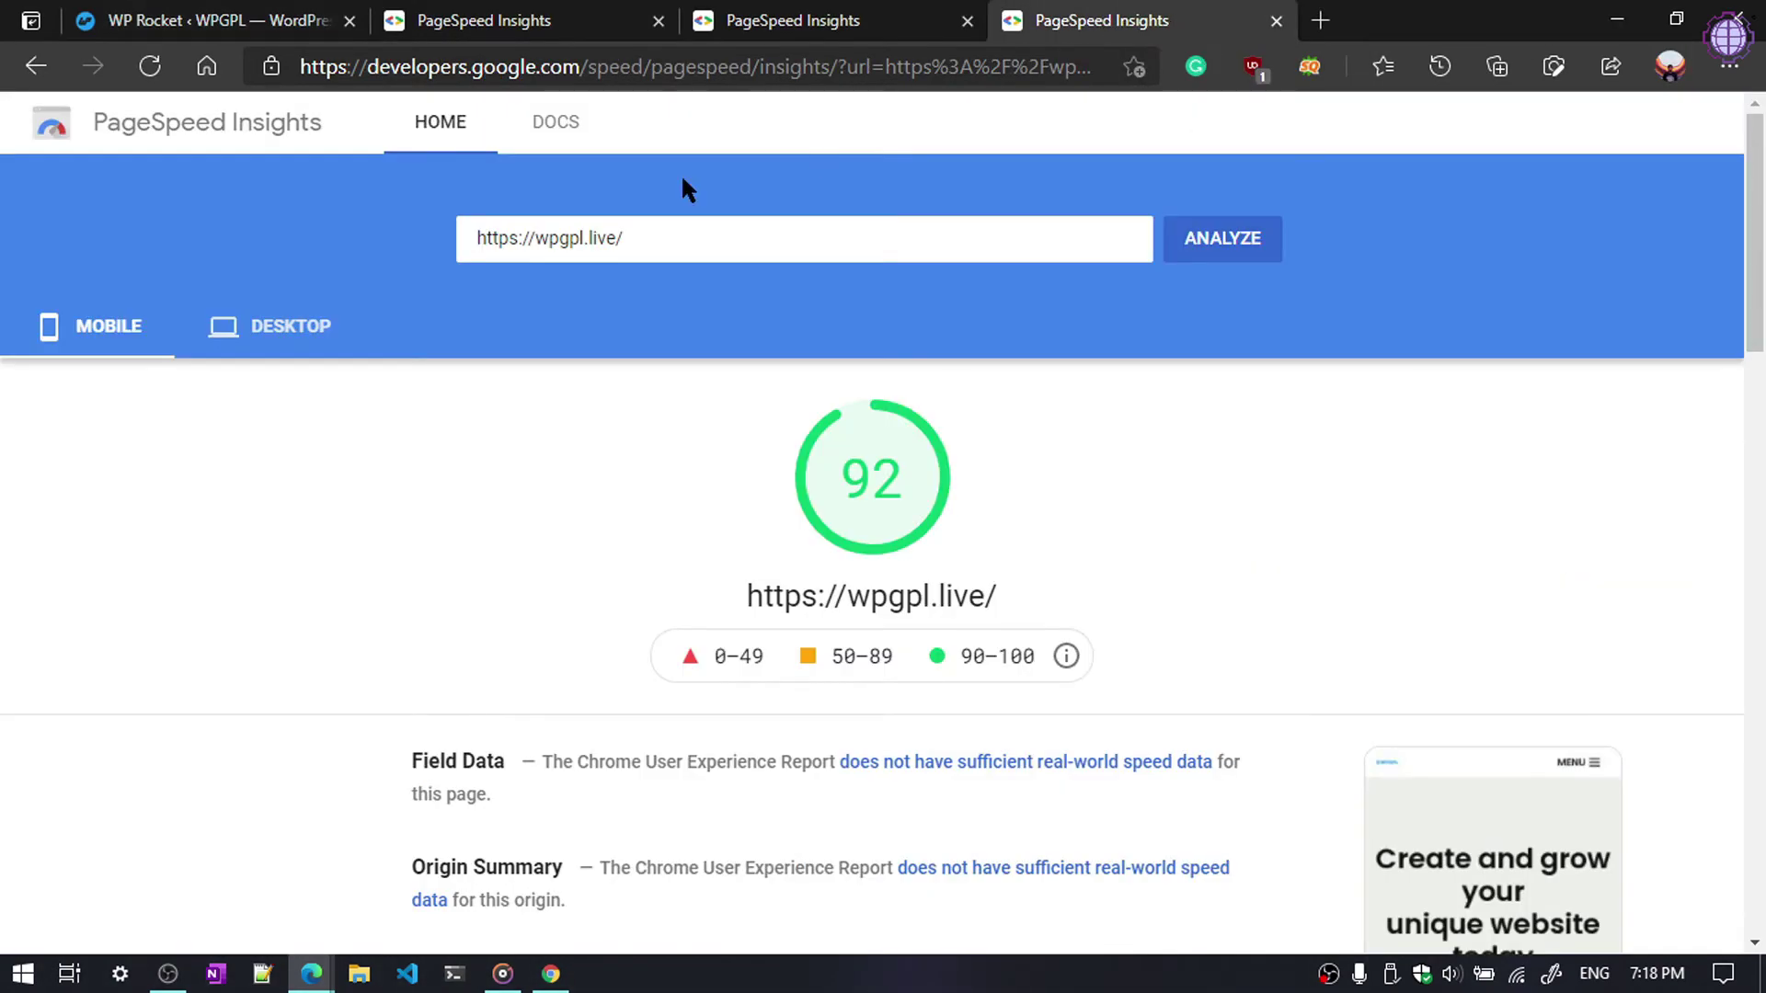
text(https://wpgpl.live/)
click(766, 66)
key(ctrl+t)
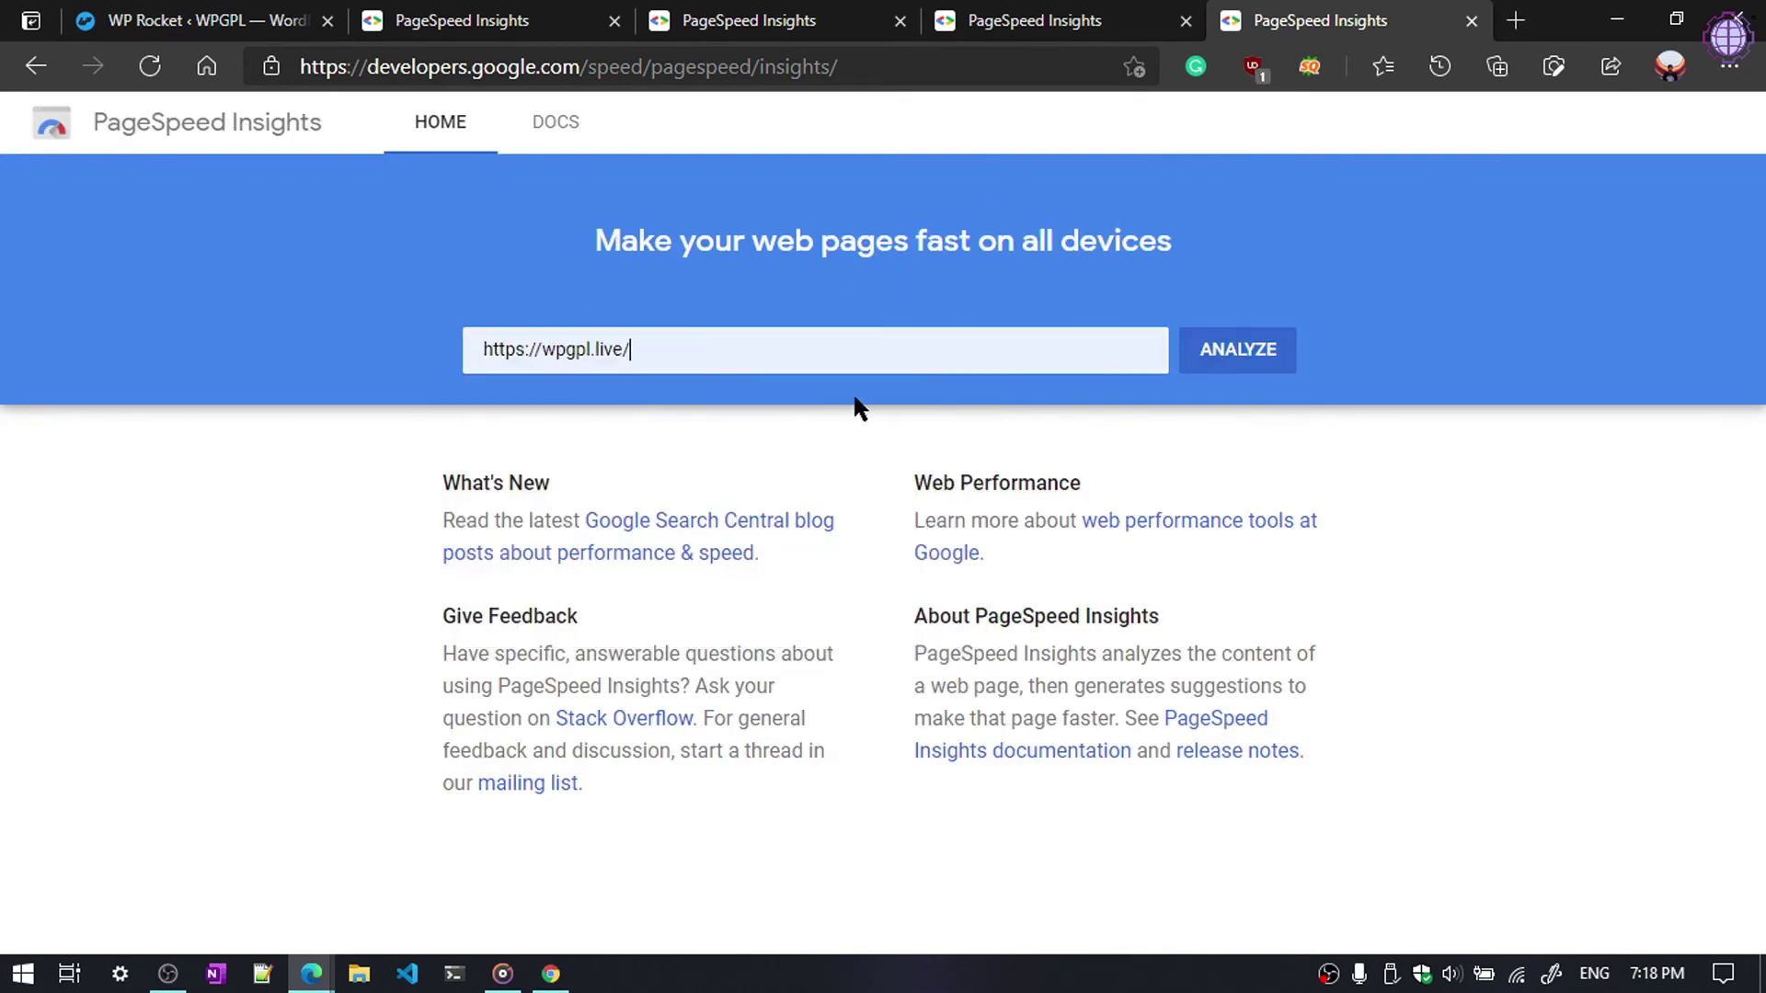
click(1252, 356)
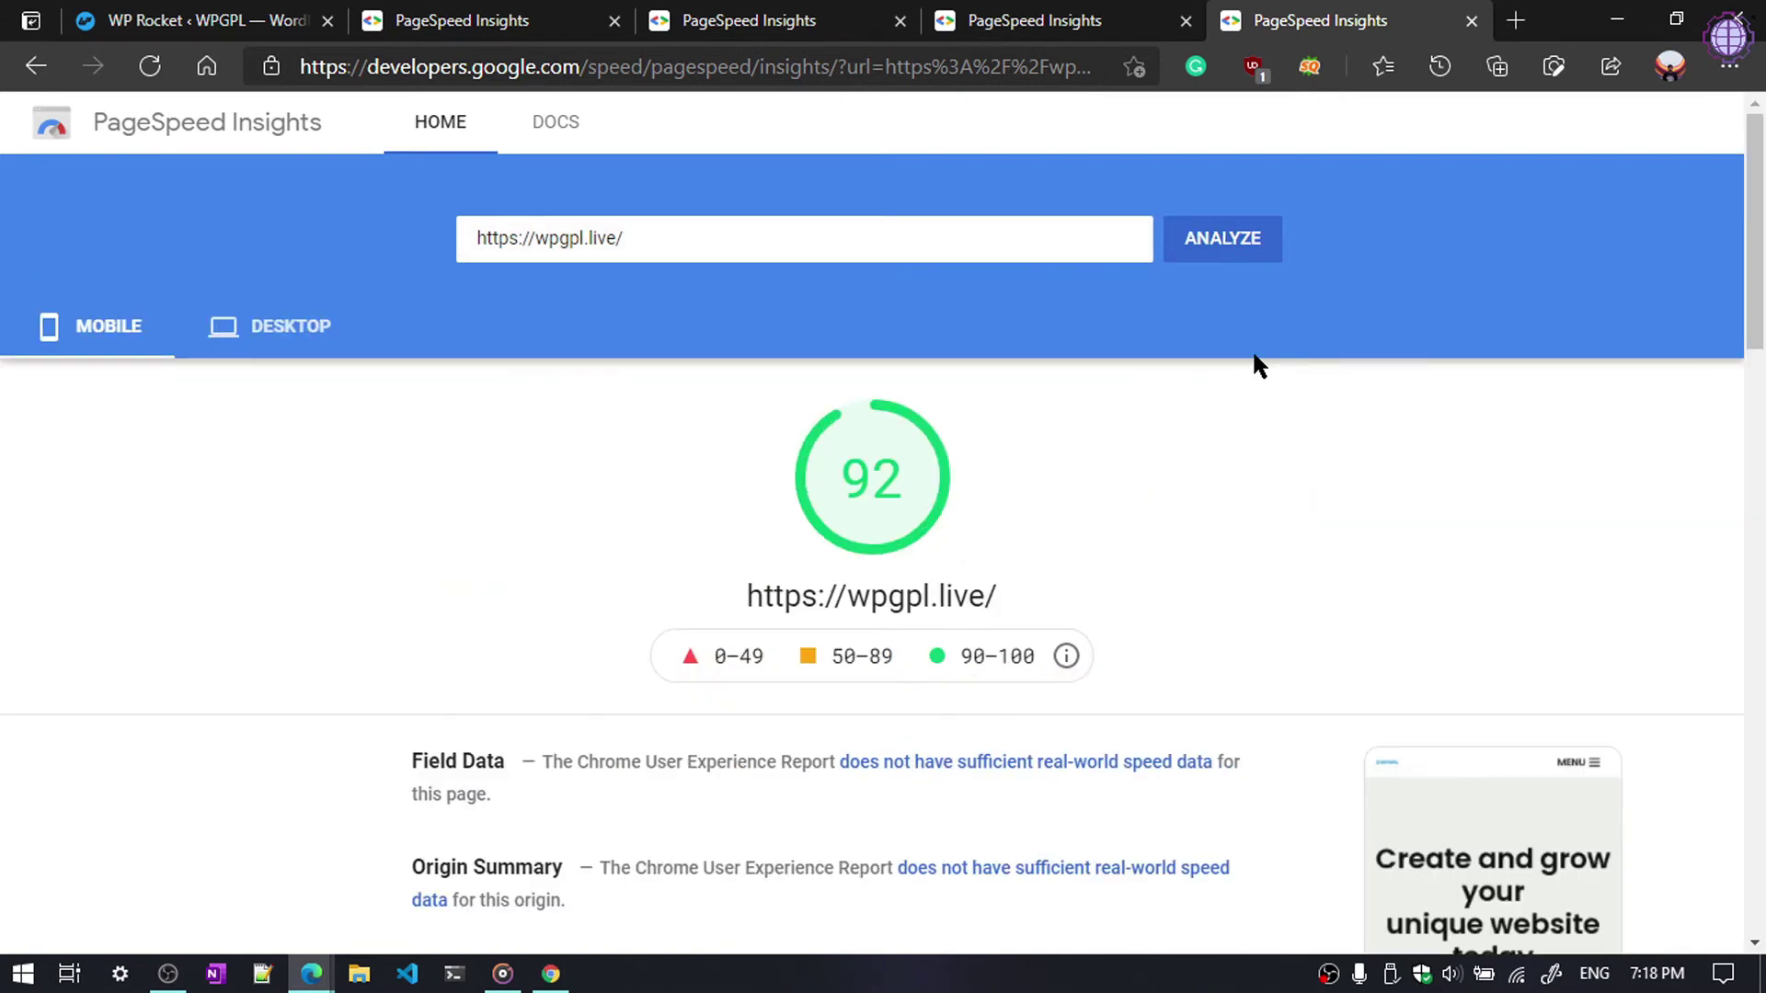
scroll(927, 487, down, 3)
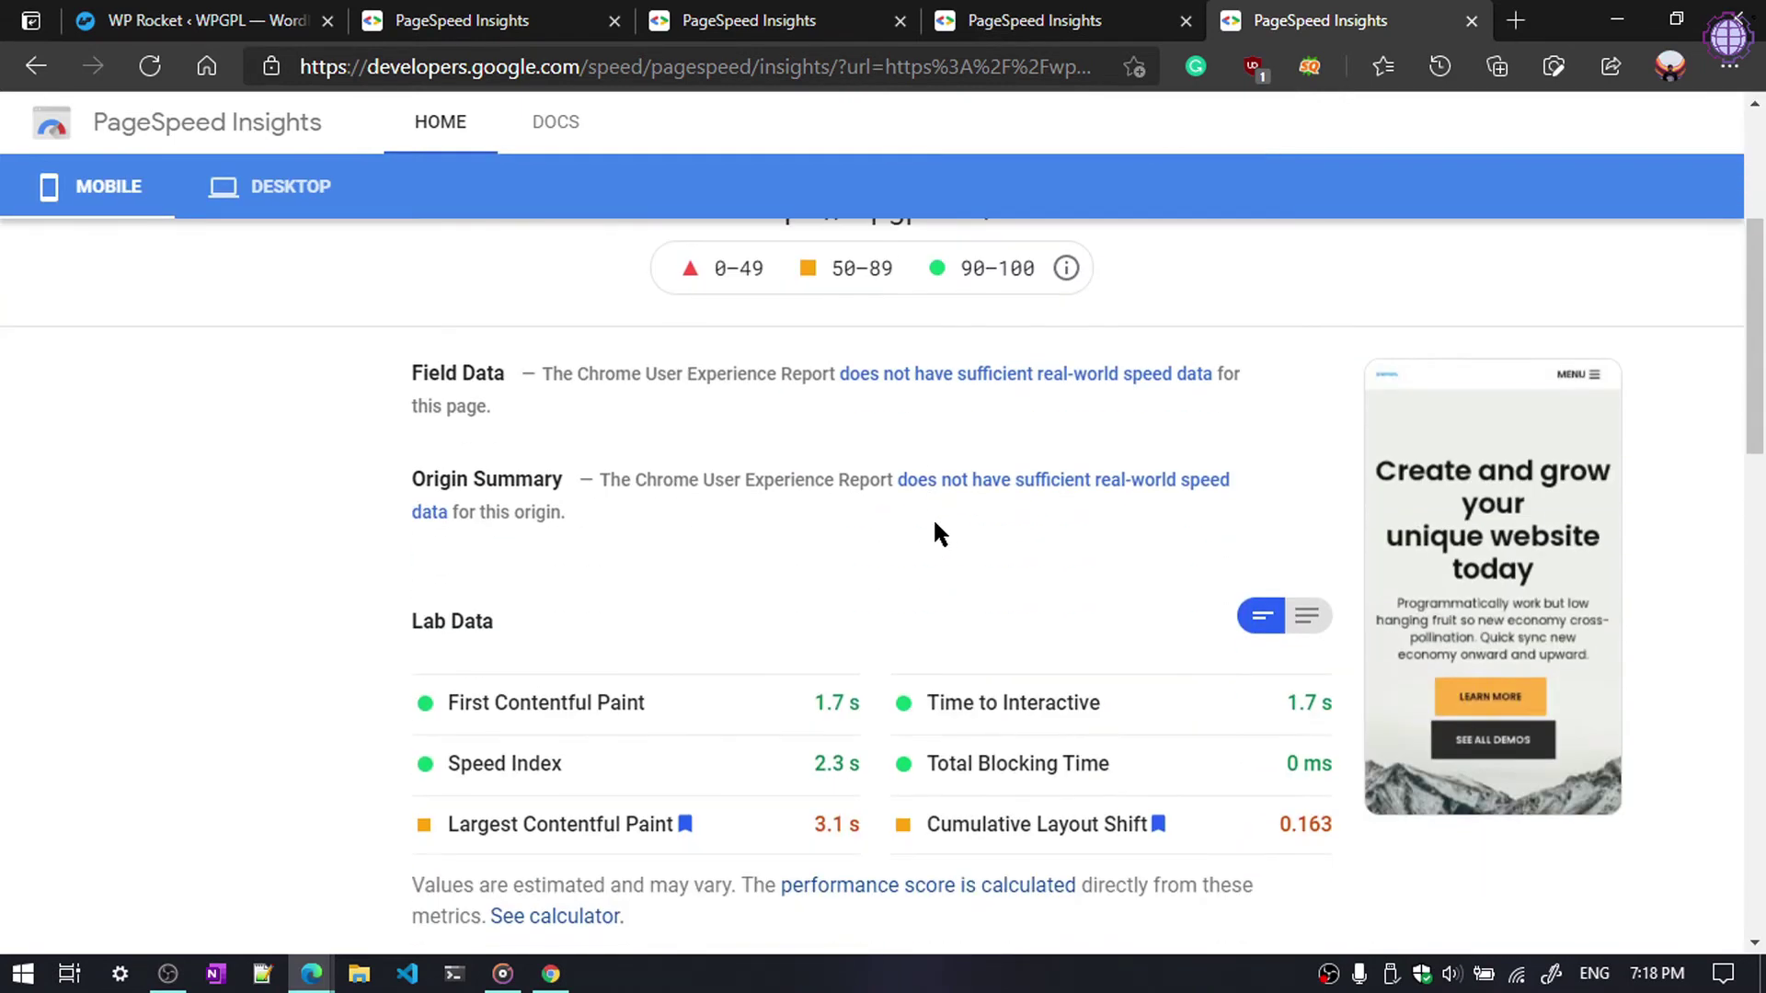
scroll(940, 530, up, 3)
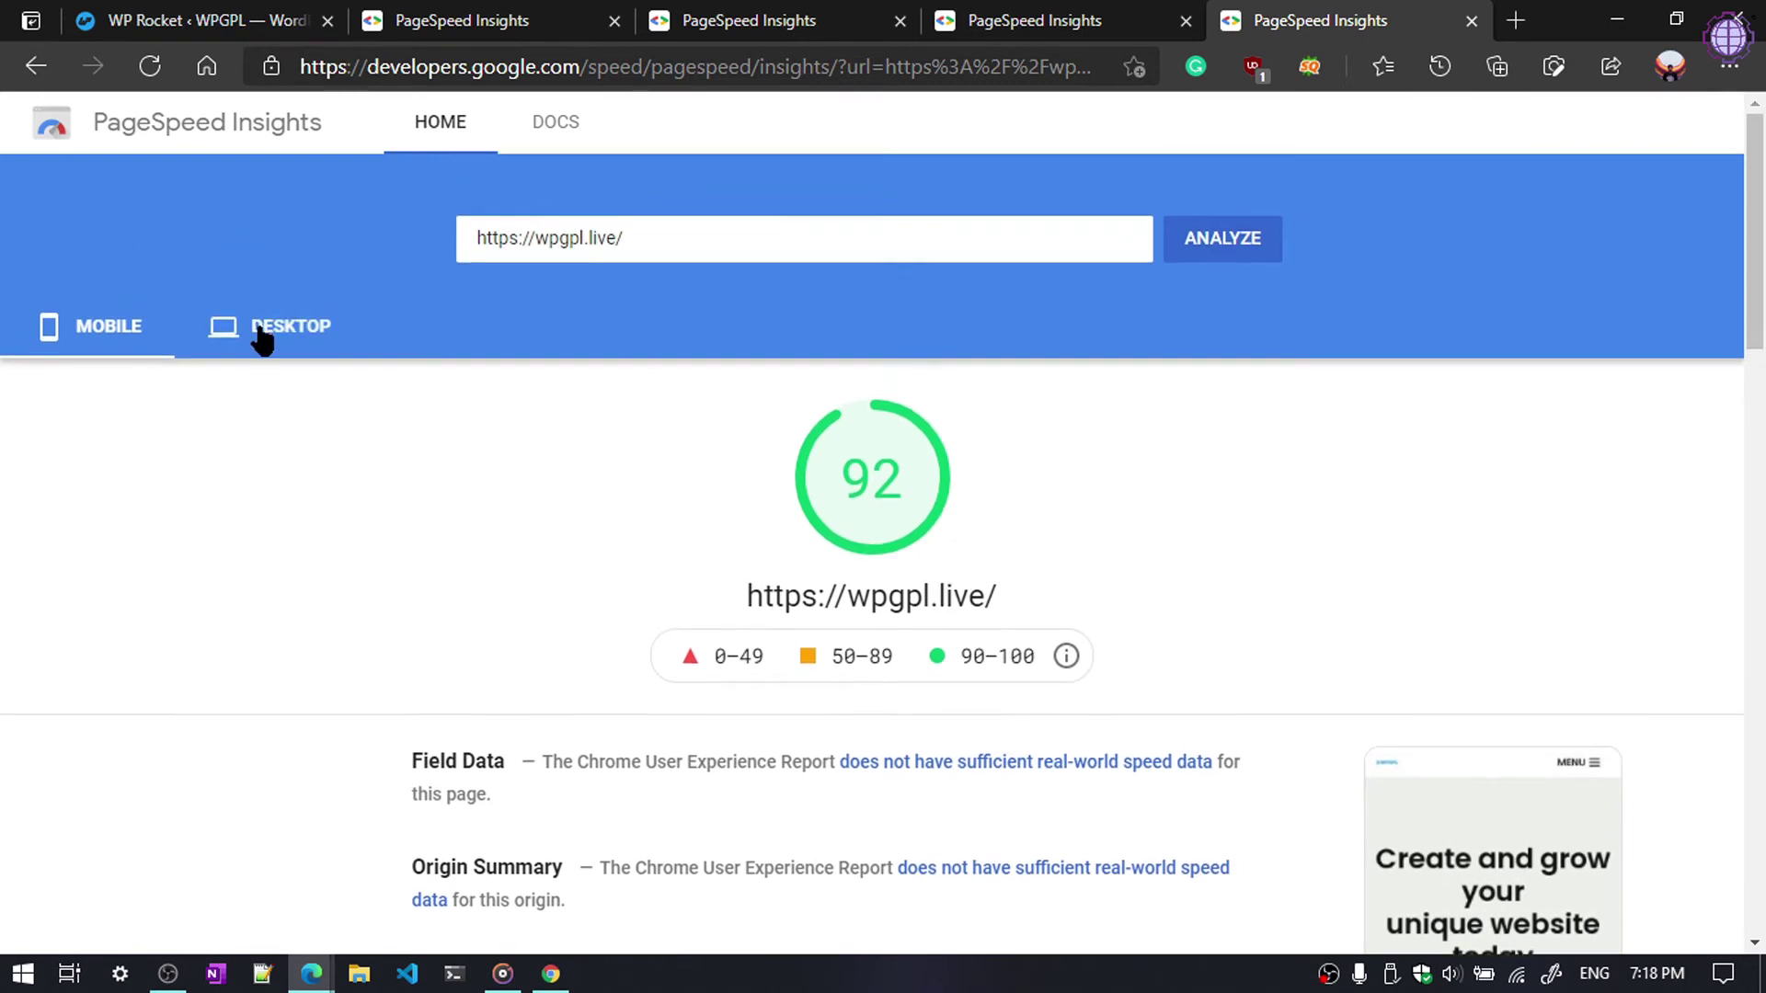
Compare the new desktop score of 98 with the earlier test's 94.
click(262, 336)
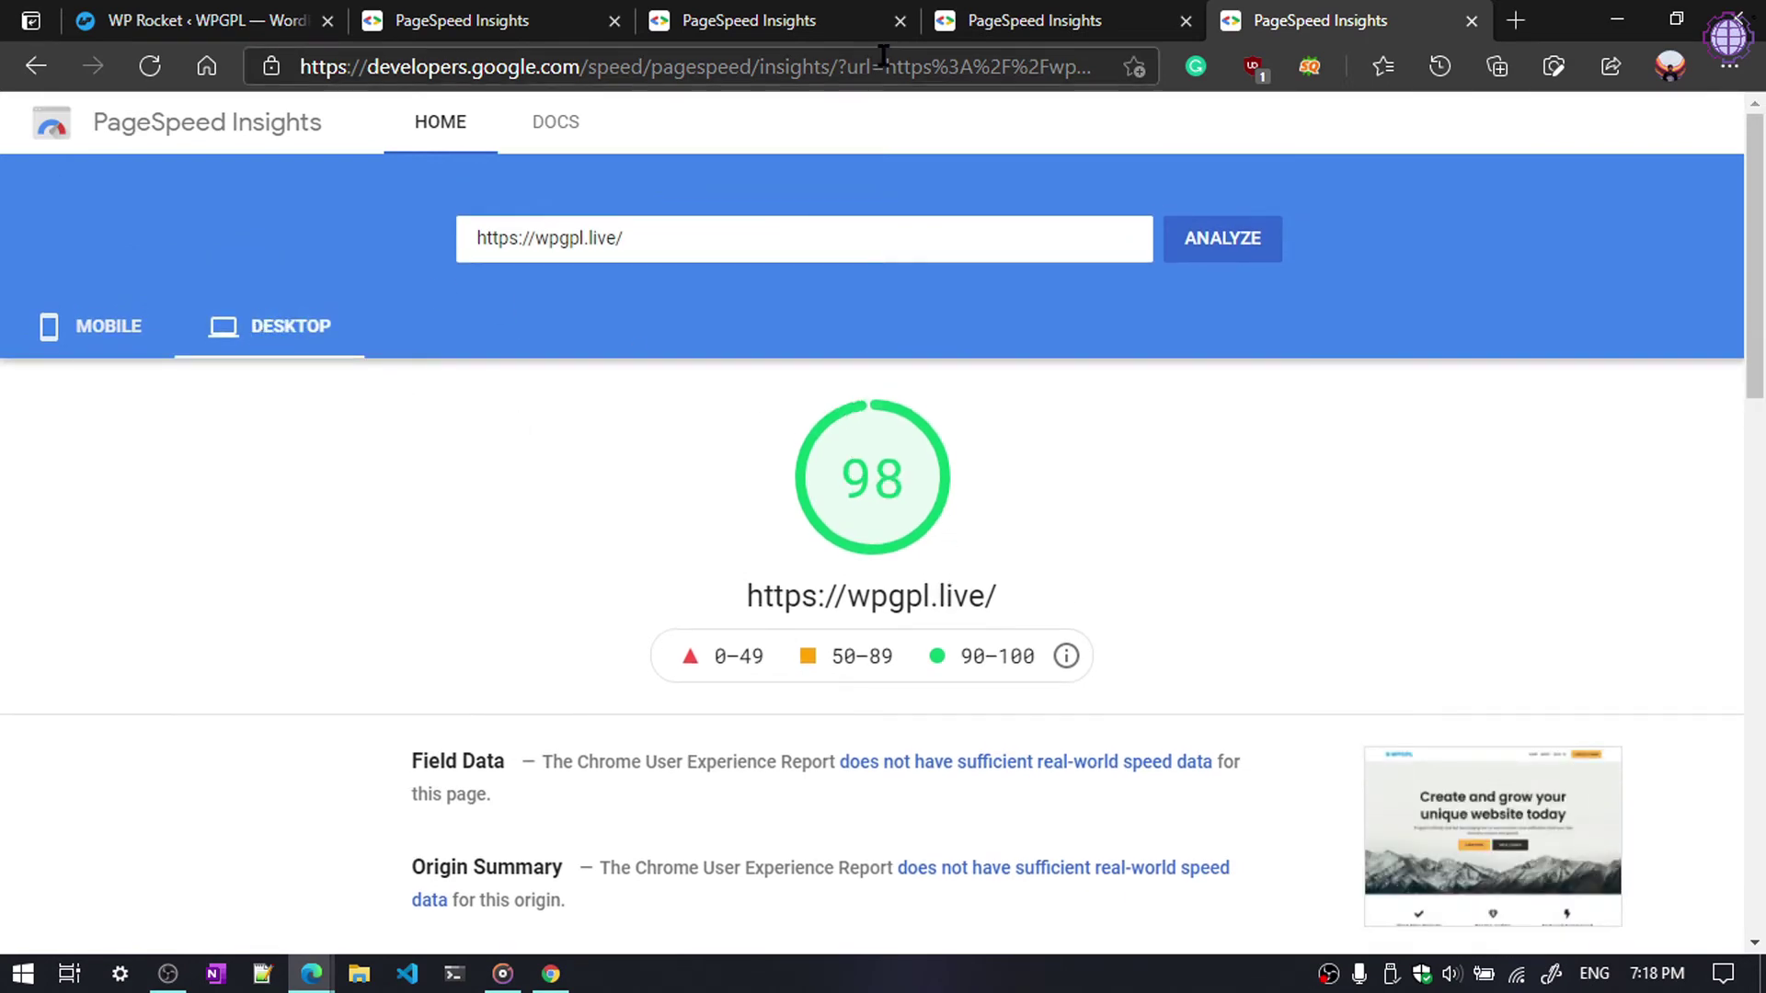
click(966, 21)
click(283, 355)
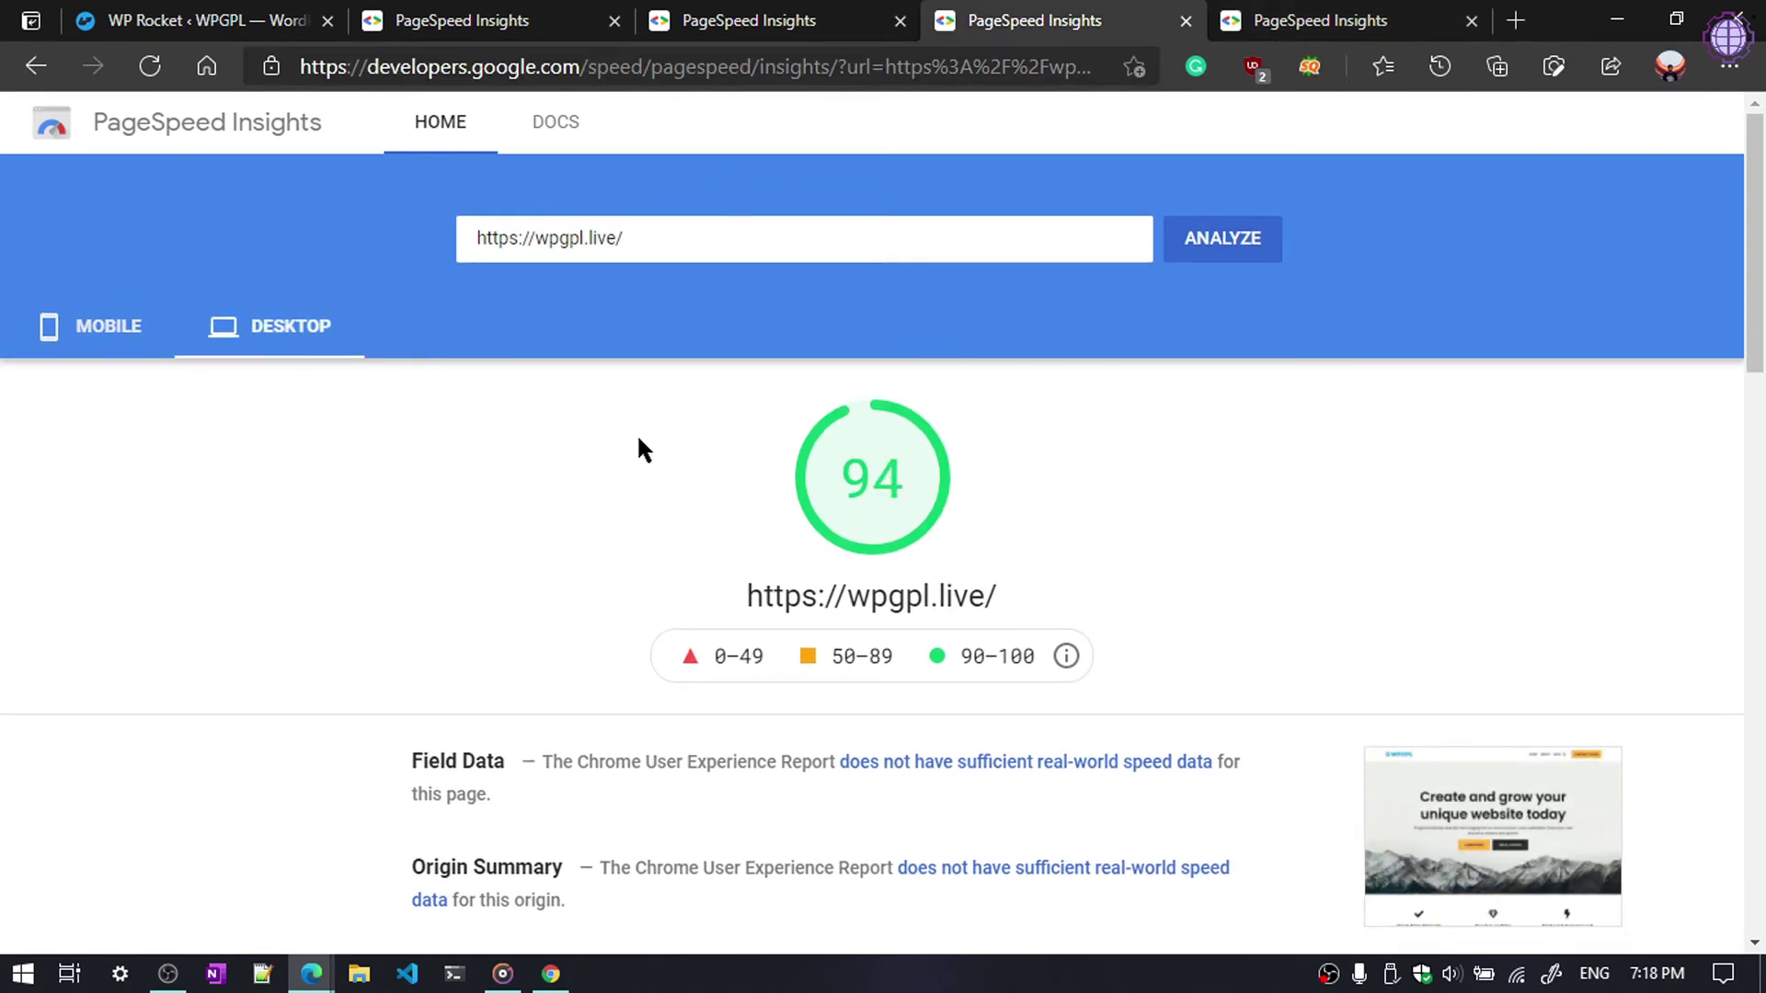
click(1324, 21)
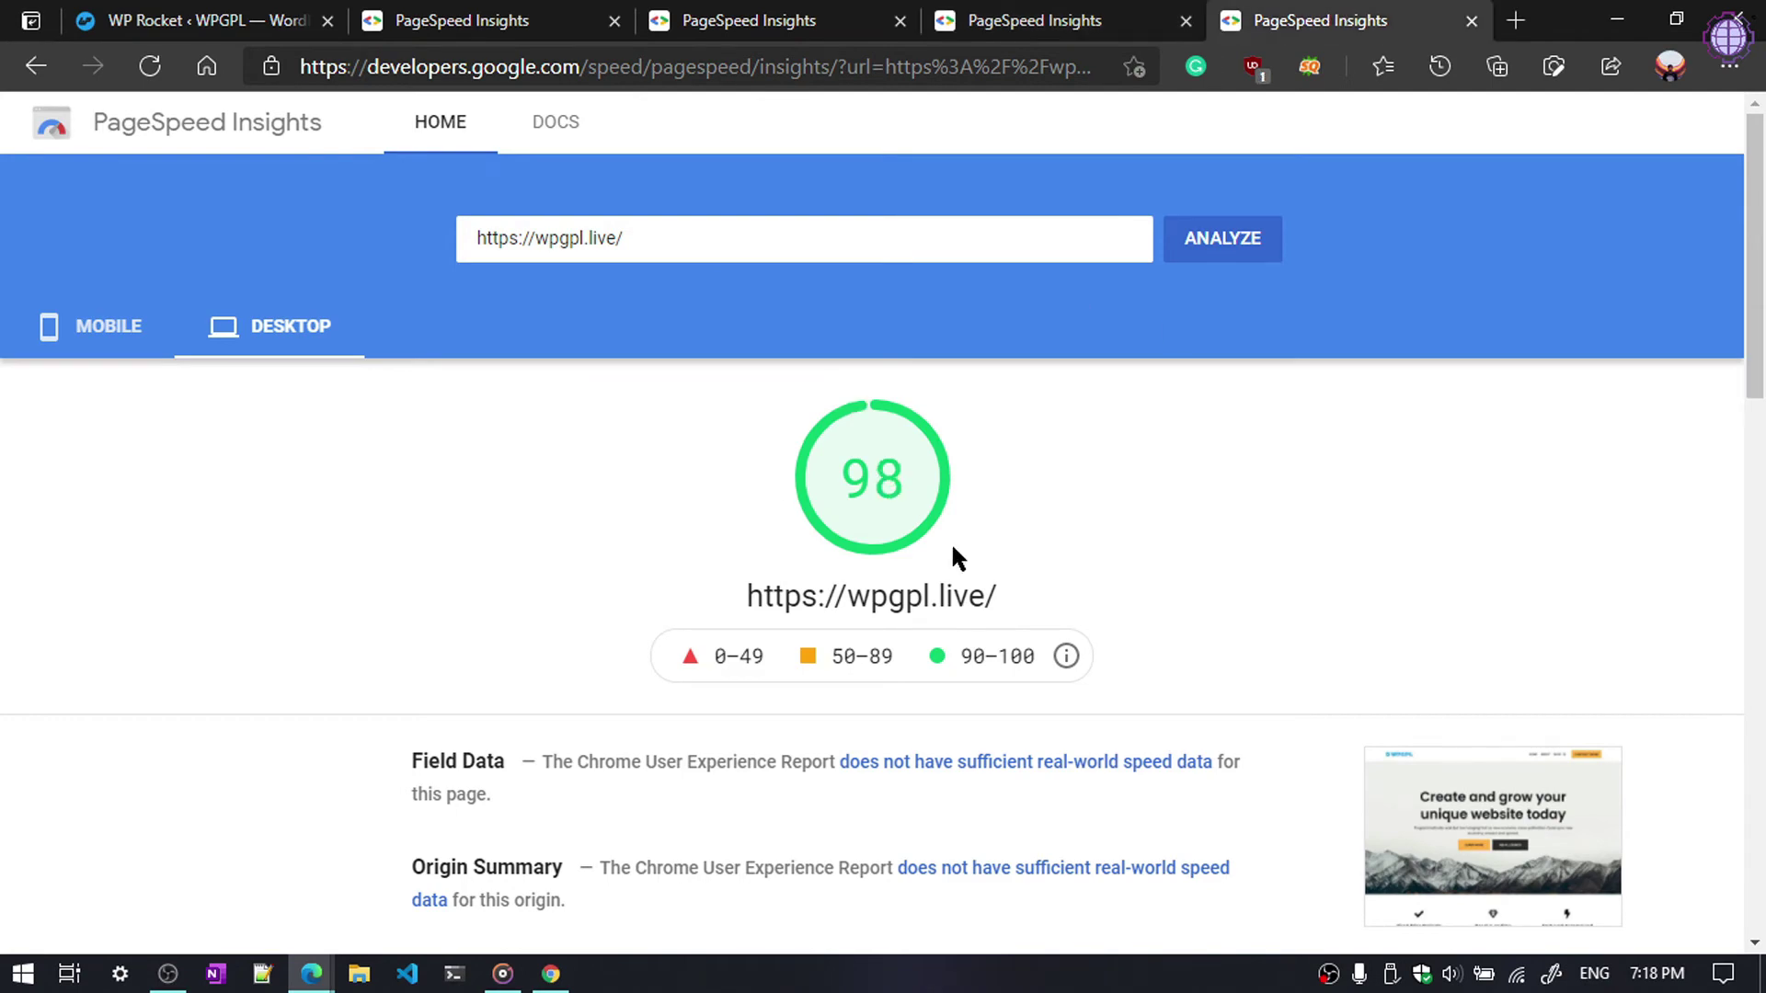
scroll(891, 505, down, 2)
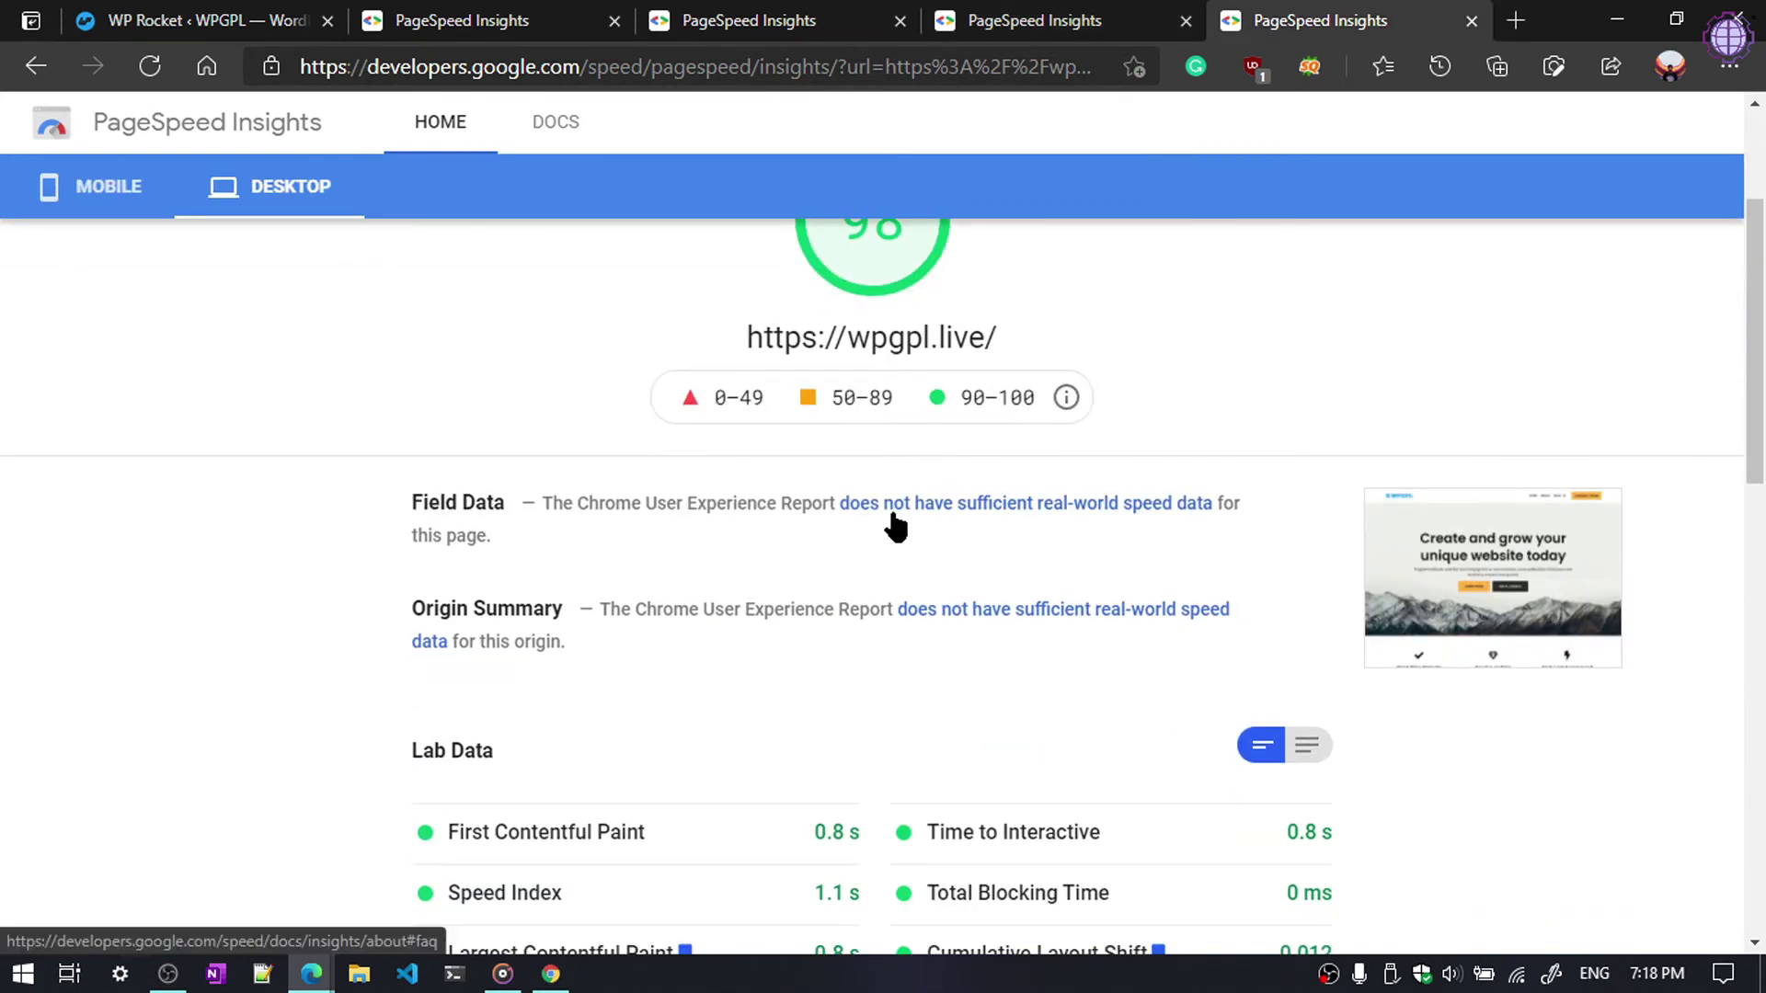
scroll(896, 524, up, 1)
scroll(897, 525, up, 1)
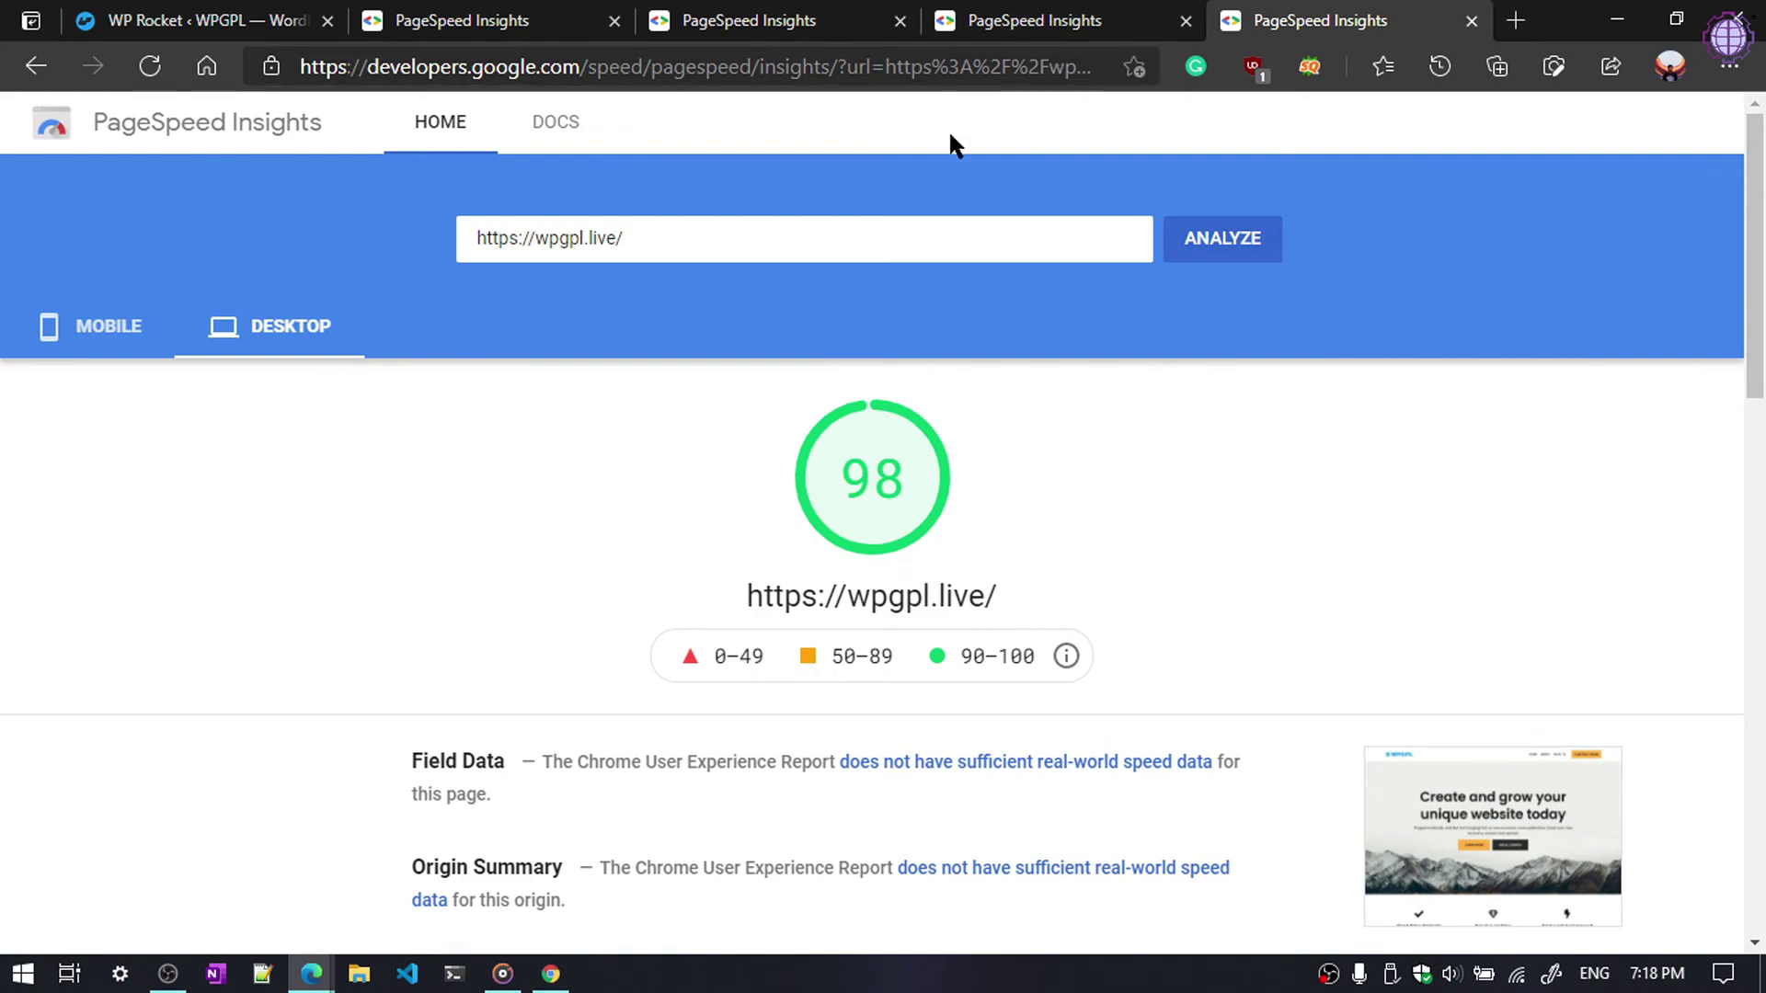
click(207, 20)
scroll(400, 552, down, 3)
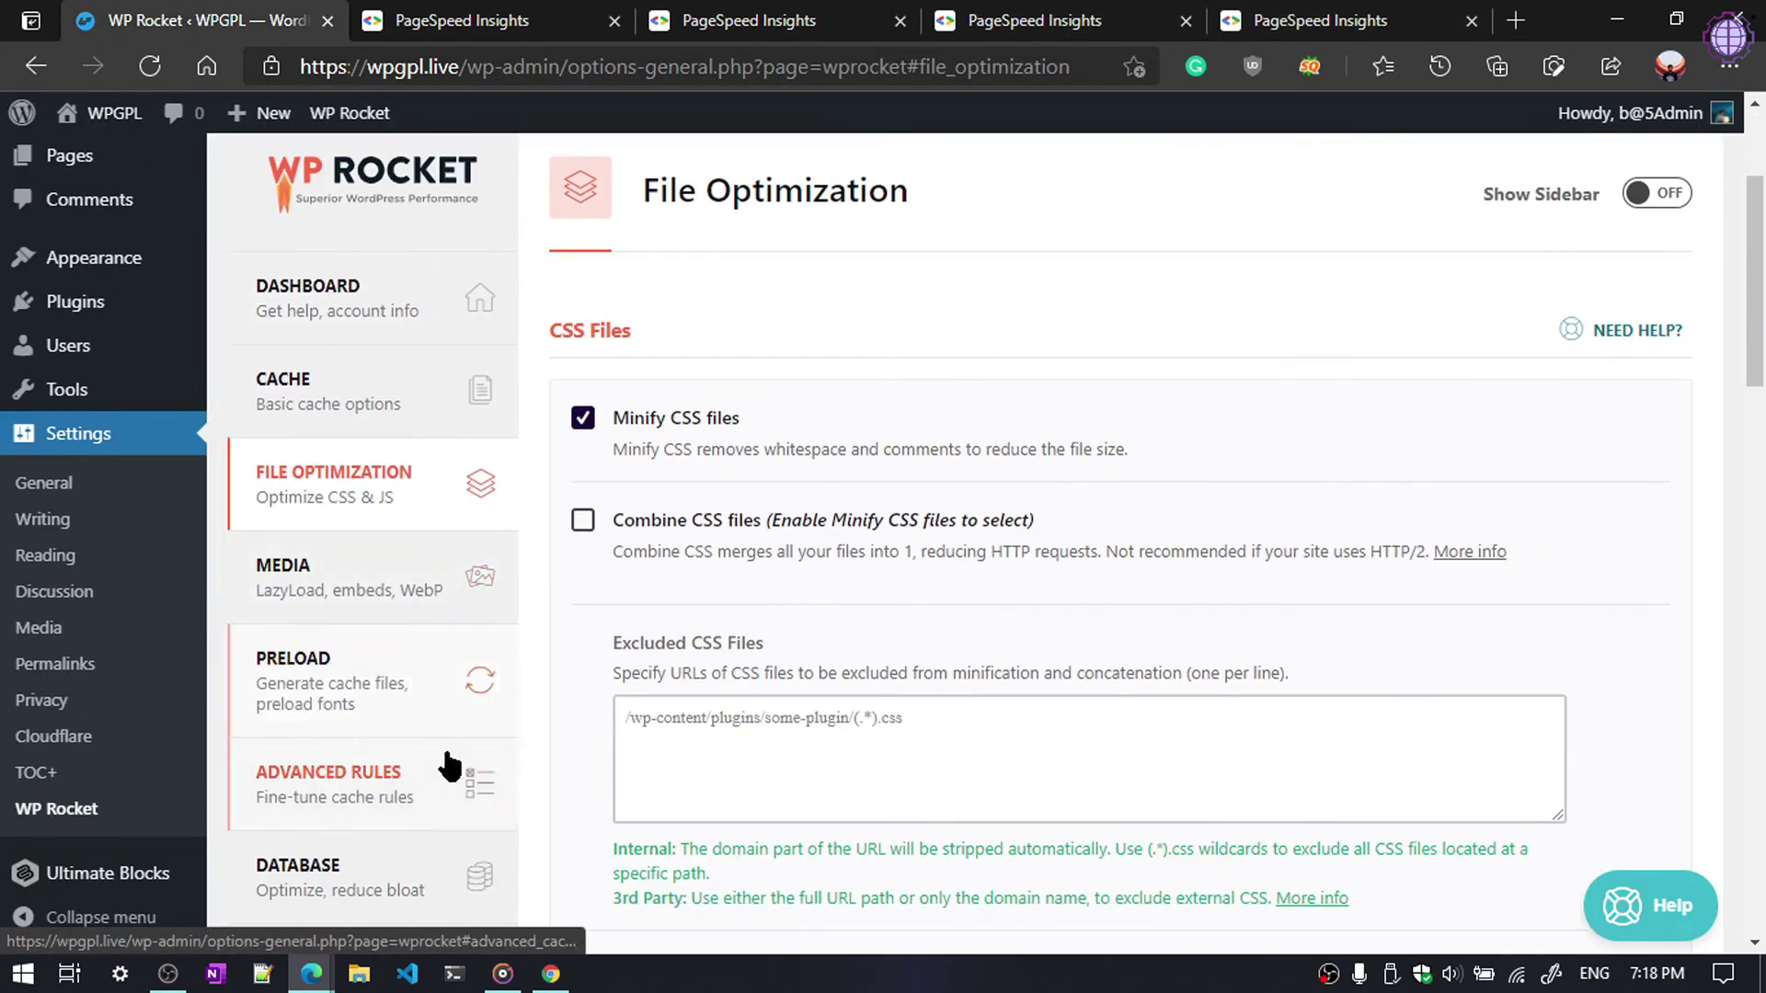
scroll(450, 766, down, 1)
scroll(399, 722, down, 3)
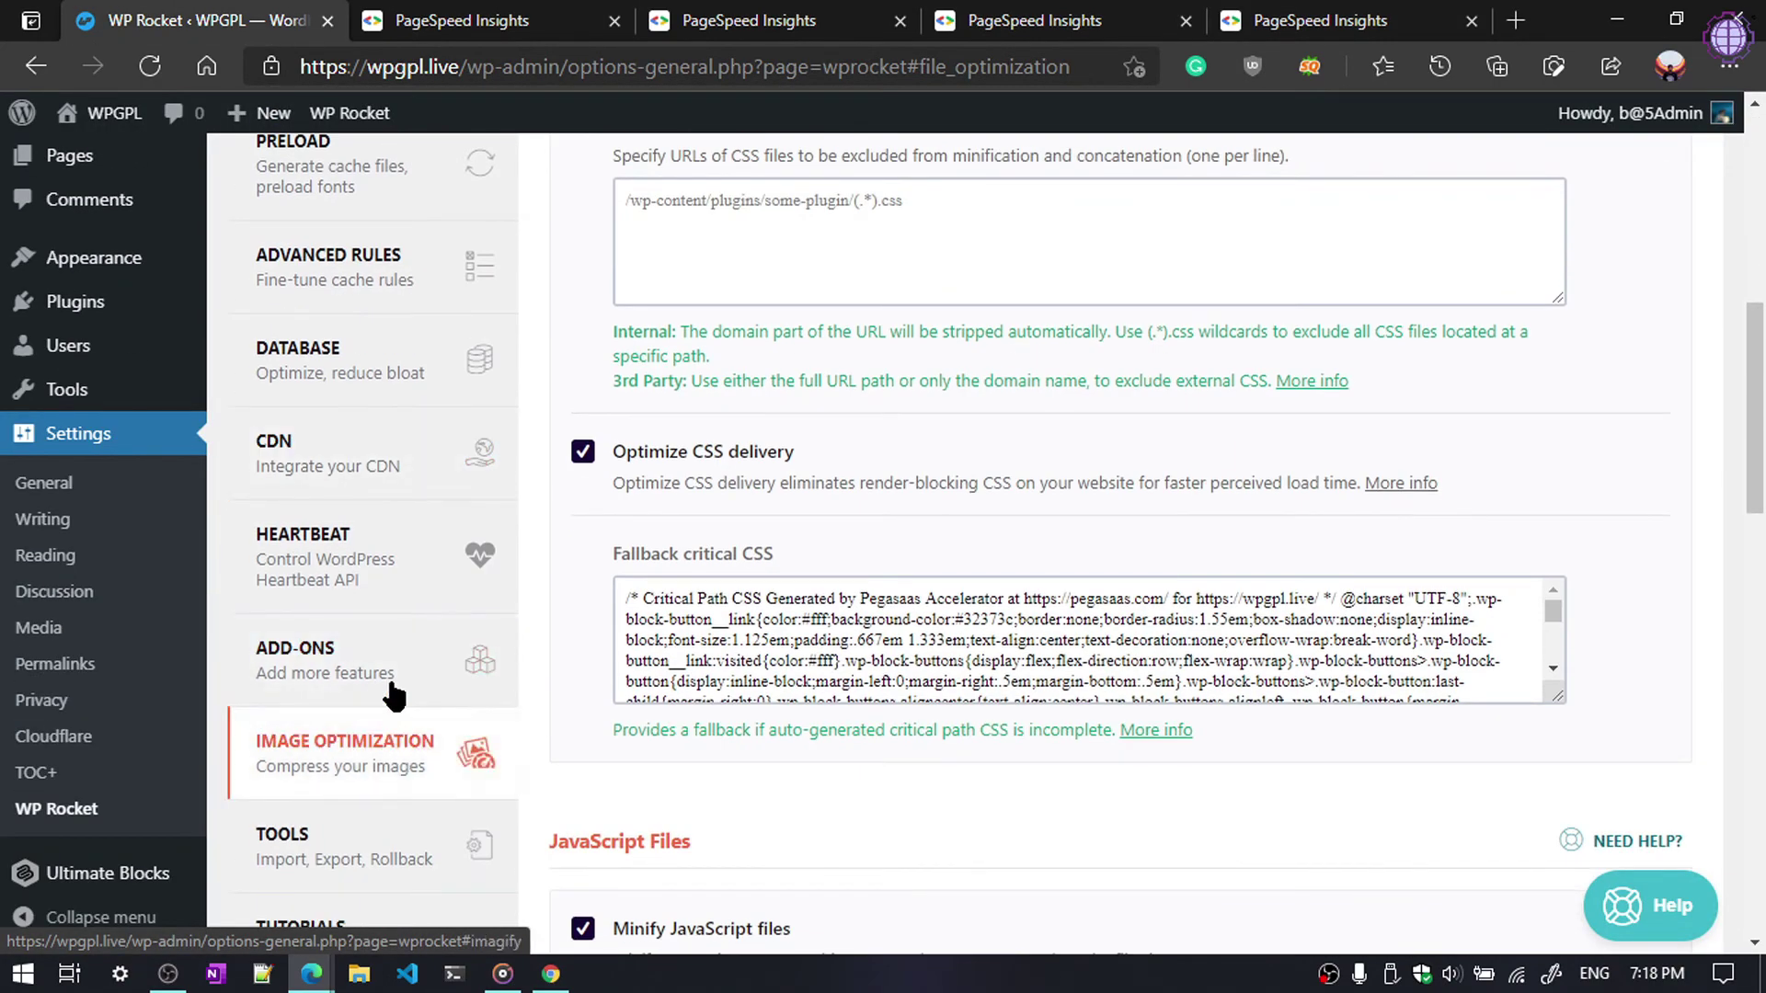
Open the WP Rocket Add-ons settings to read the 'Critical CSS generated' notices.
click(393, 682)
scroll(828, 683, down, 5)
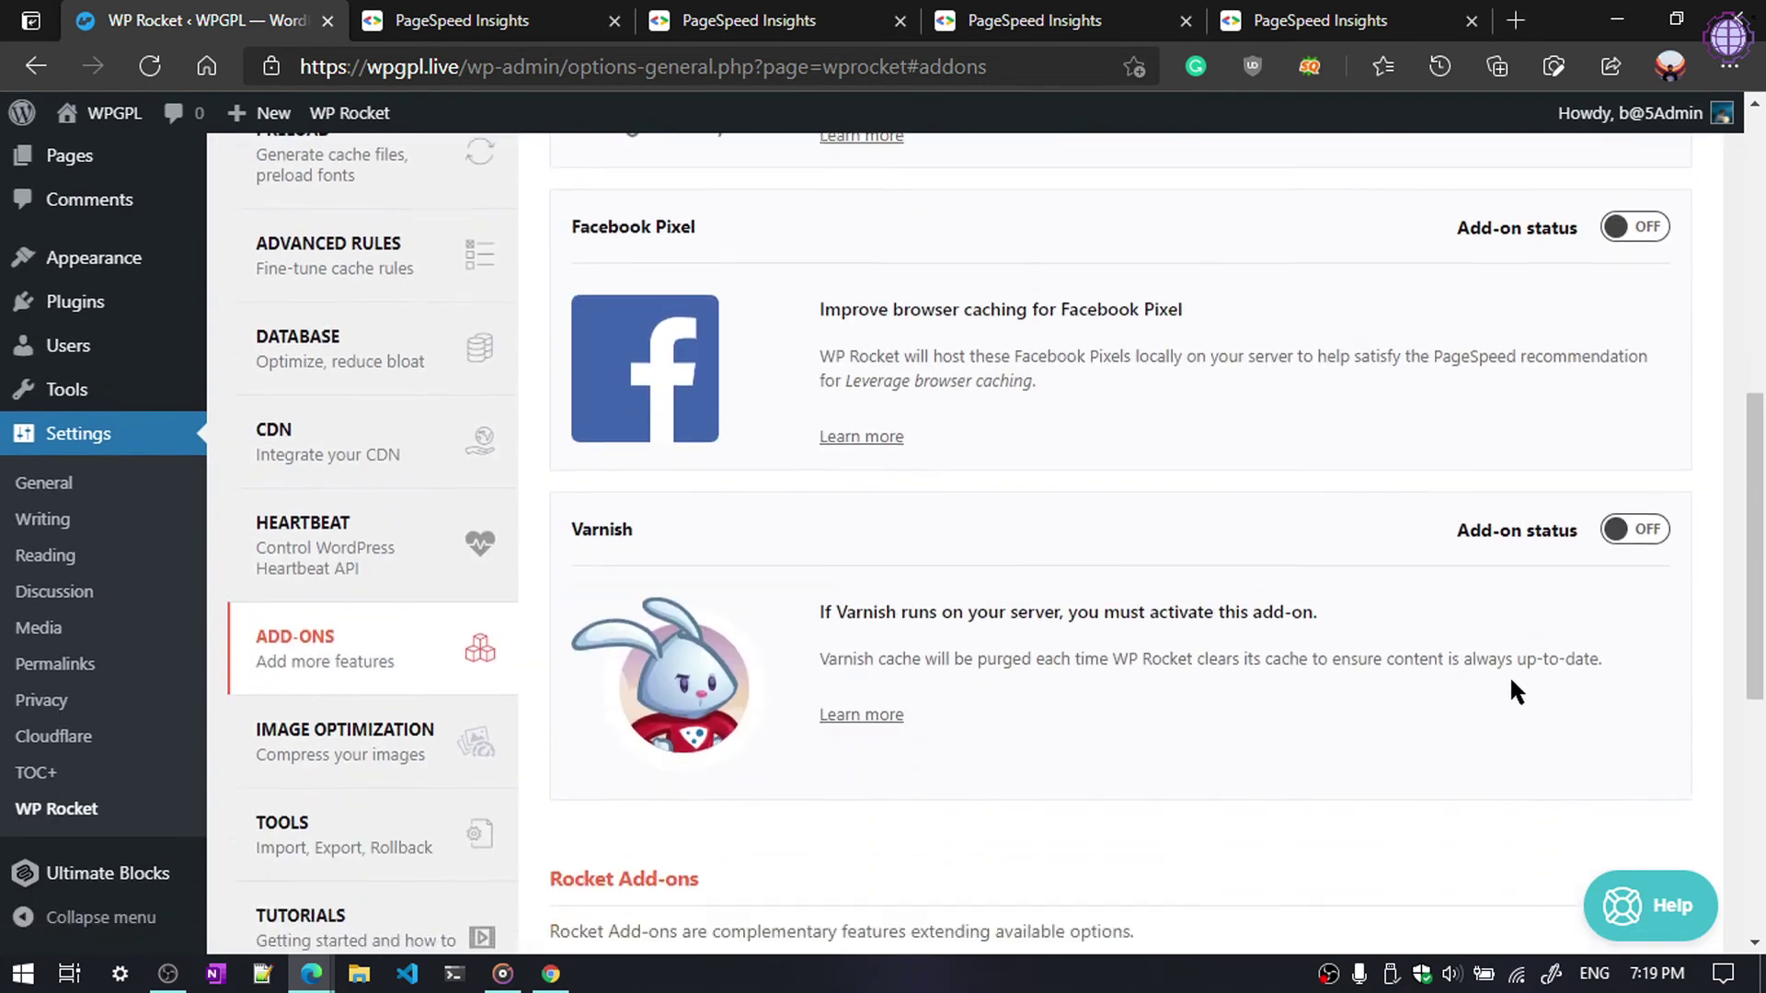
scroll(1259, 686, down, 4)
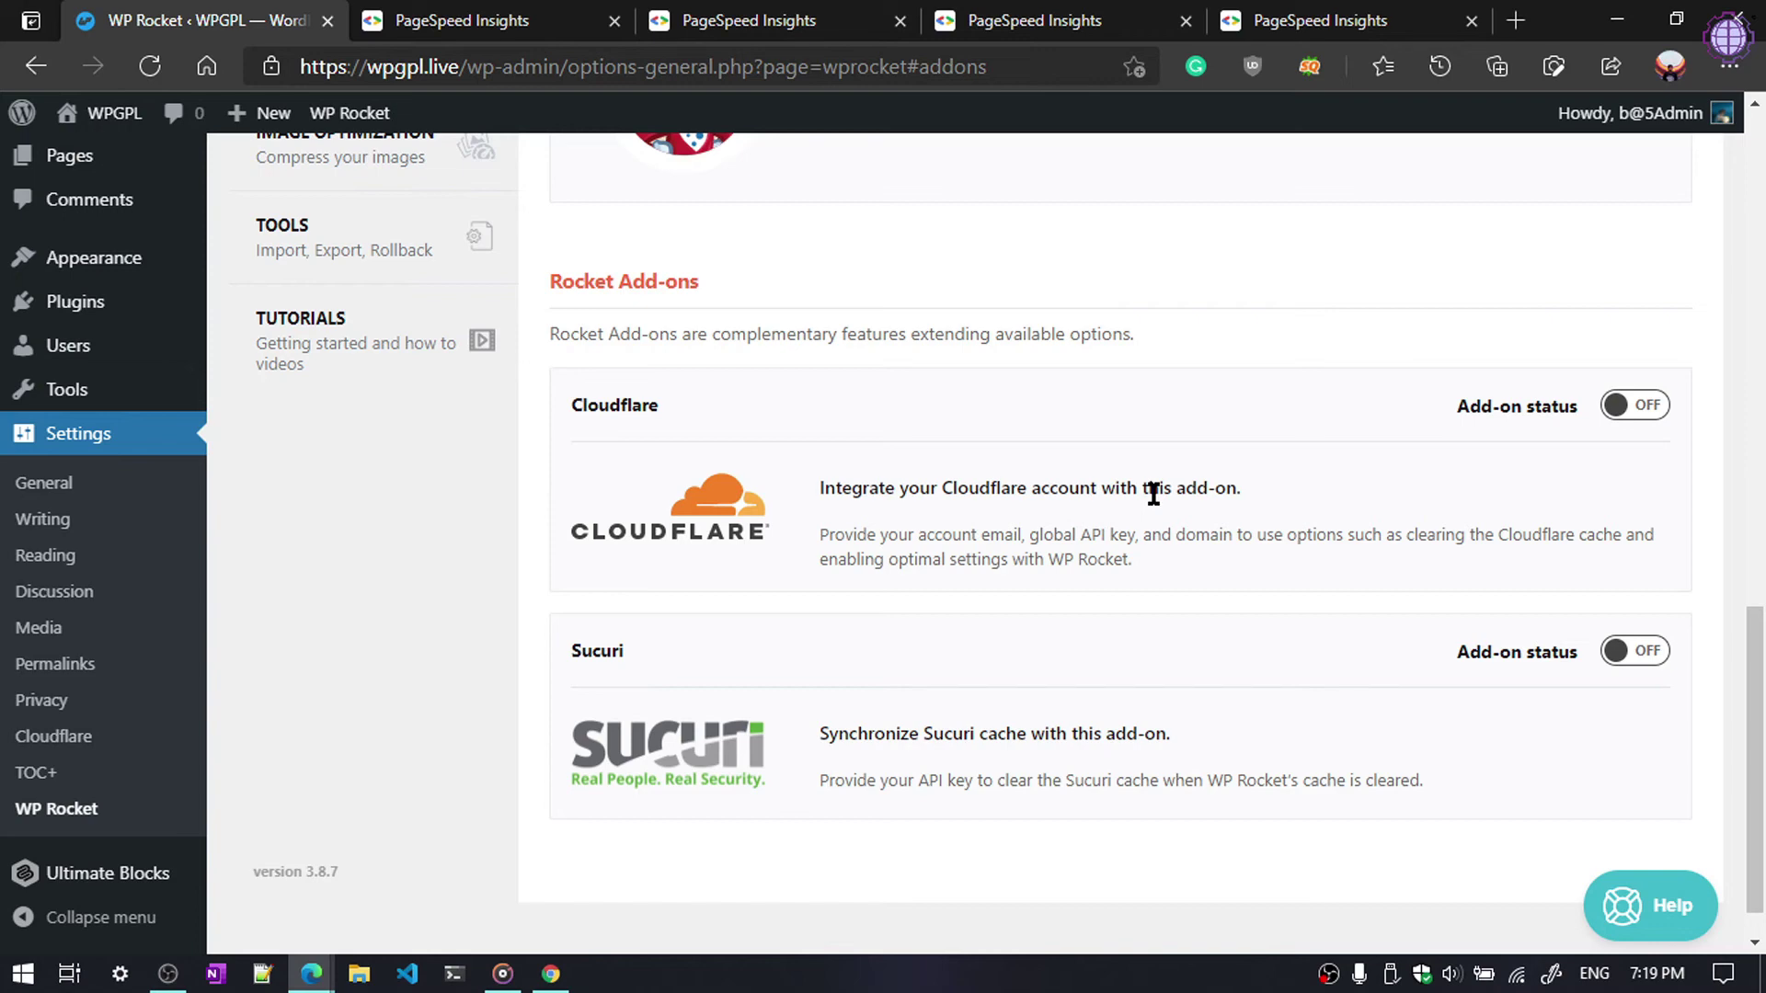
scroll(1183, 489, up, 5)
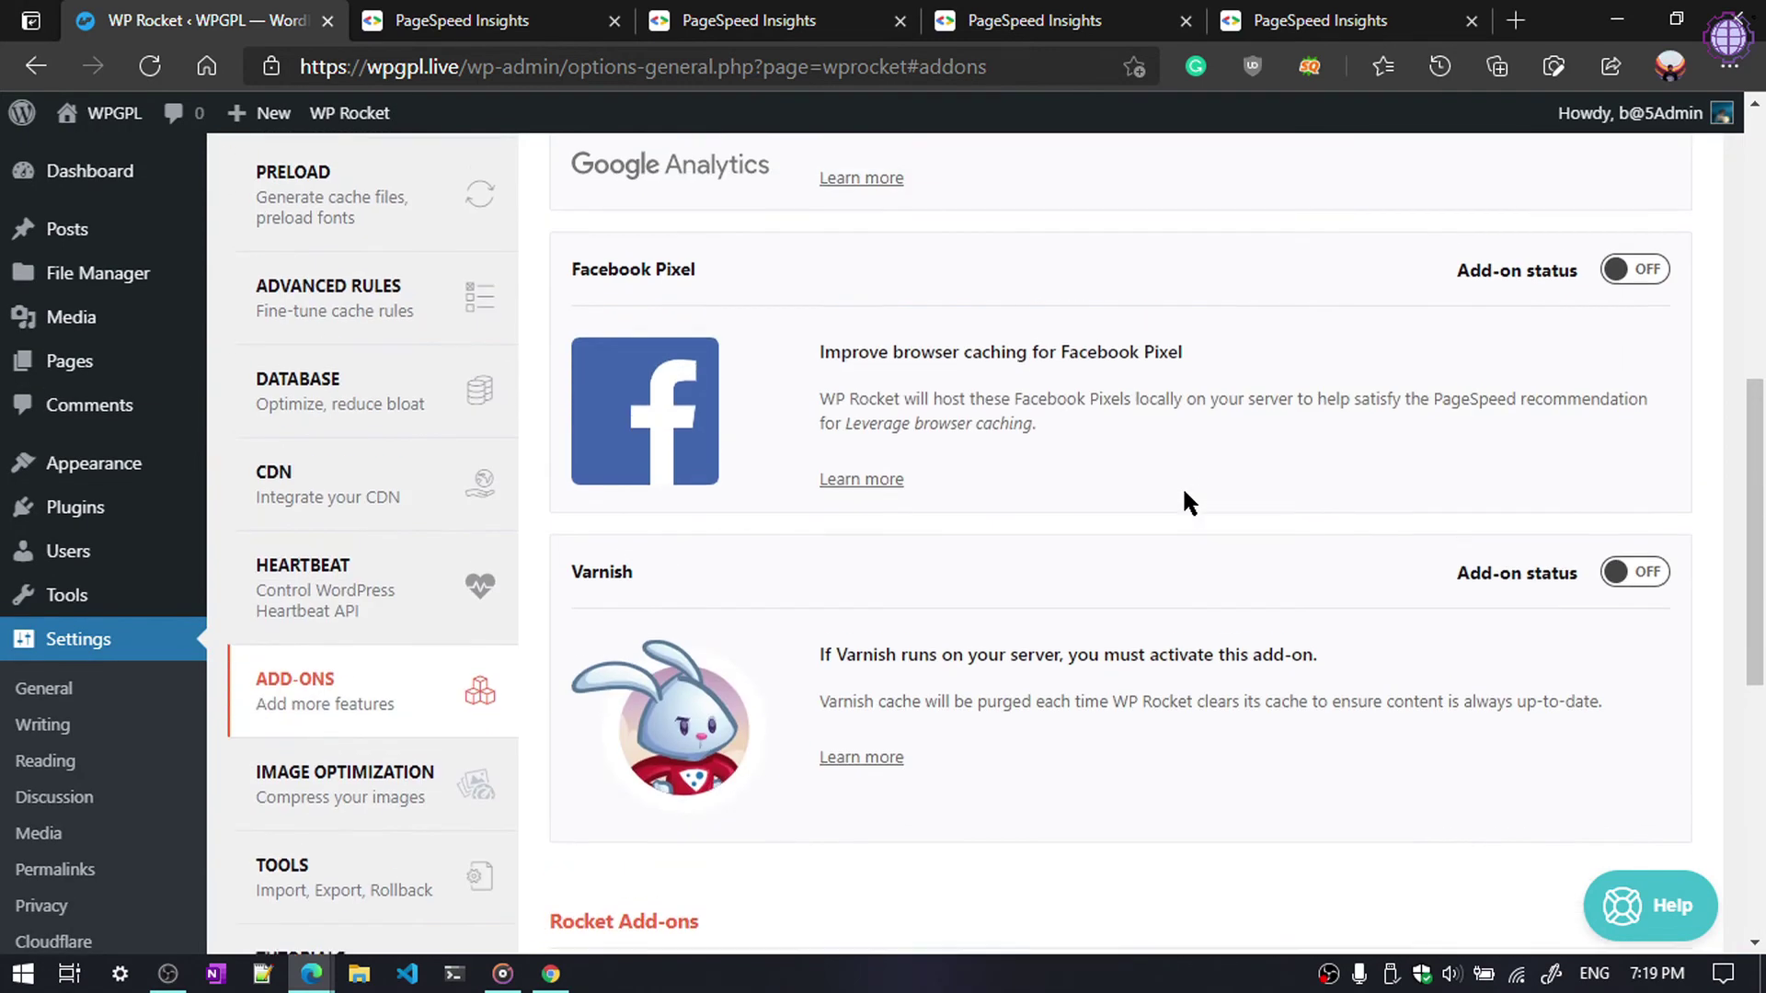
scroll(1183, 485, up, 4)
scroll(428, 552, down, 3)
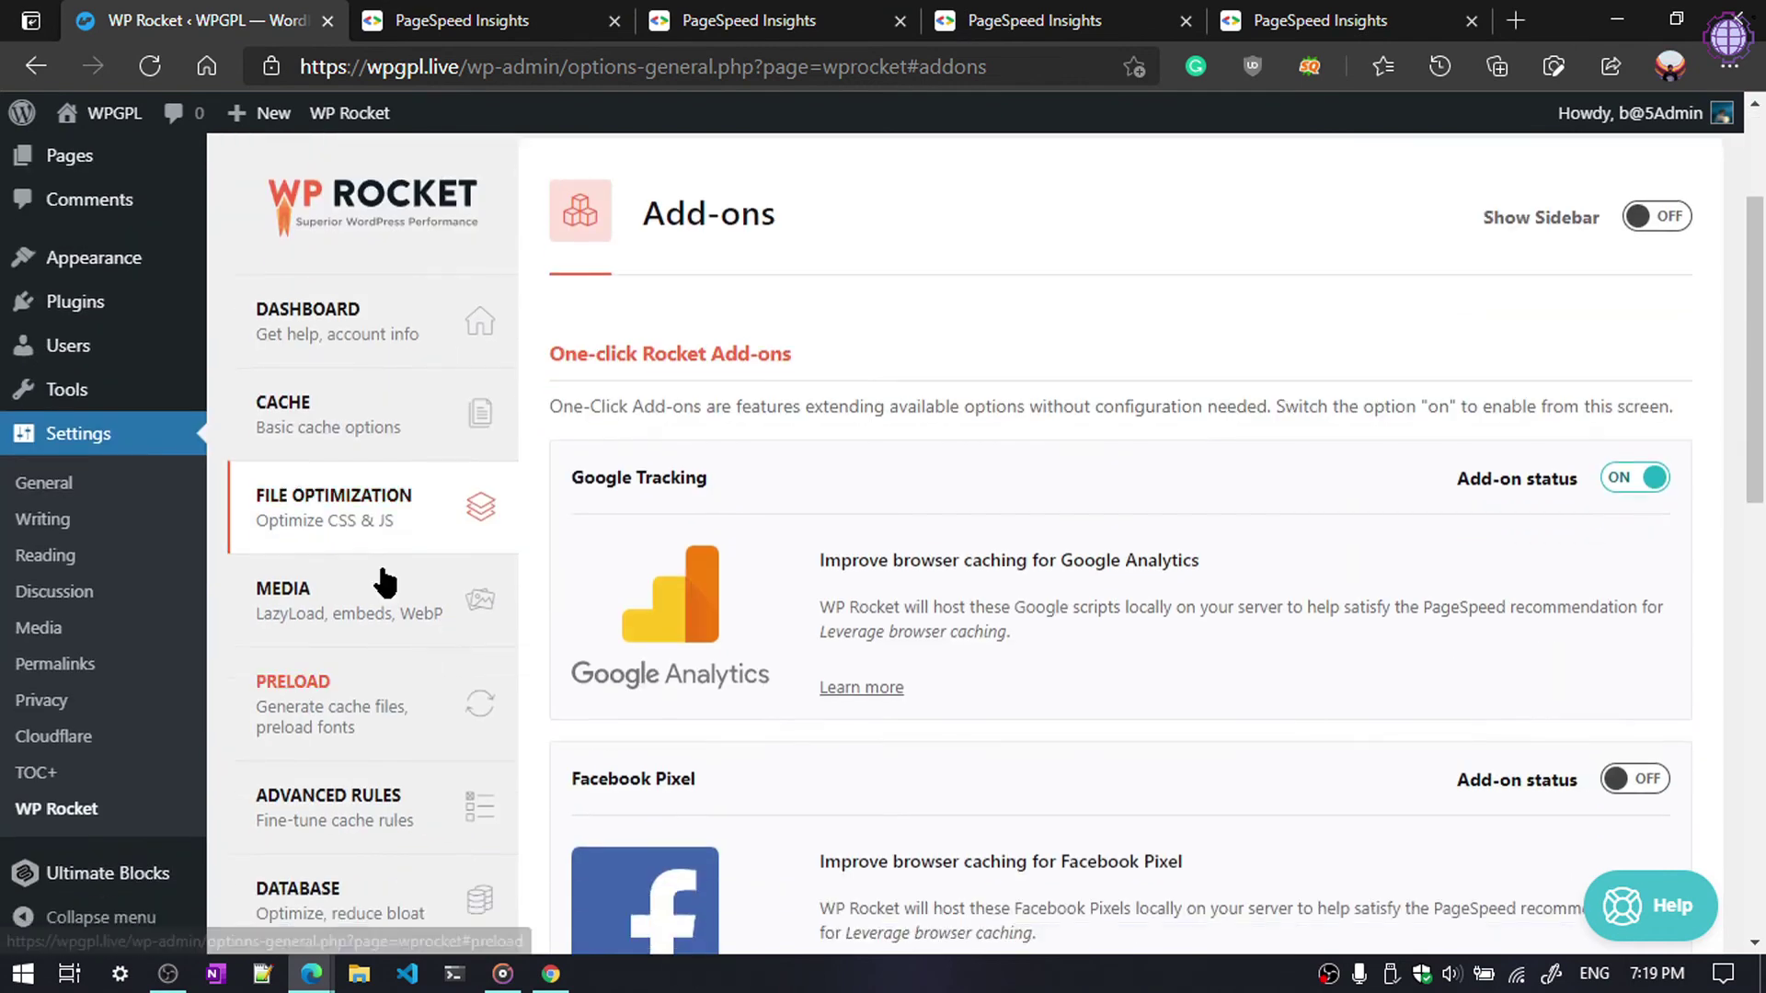
scroll(395, 239, up, 2)
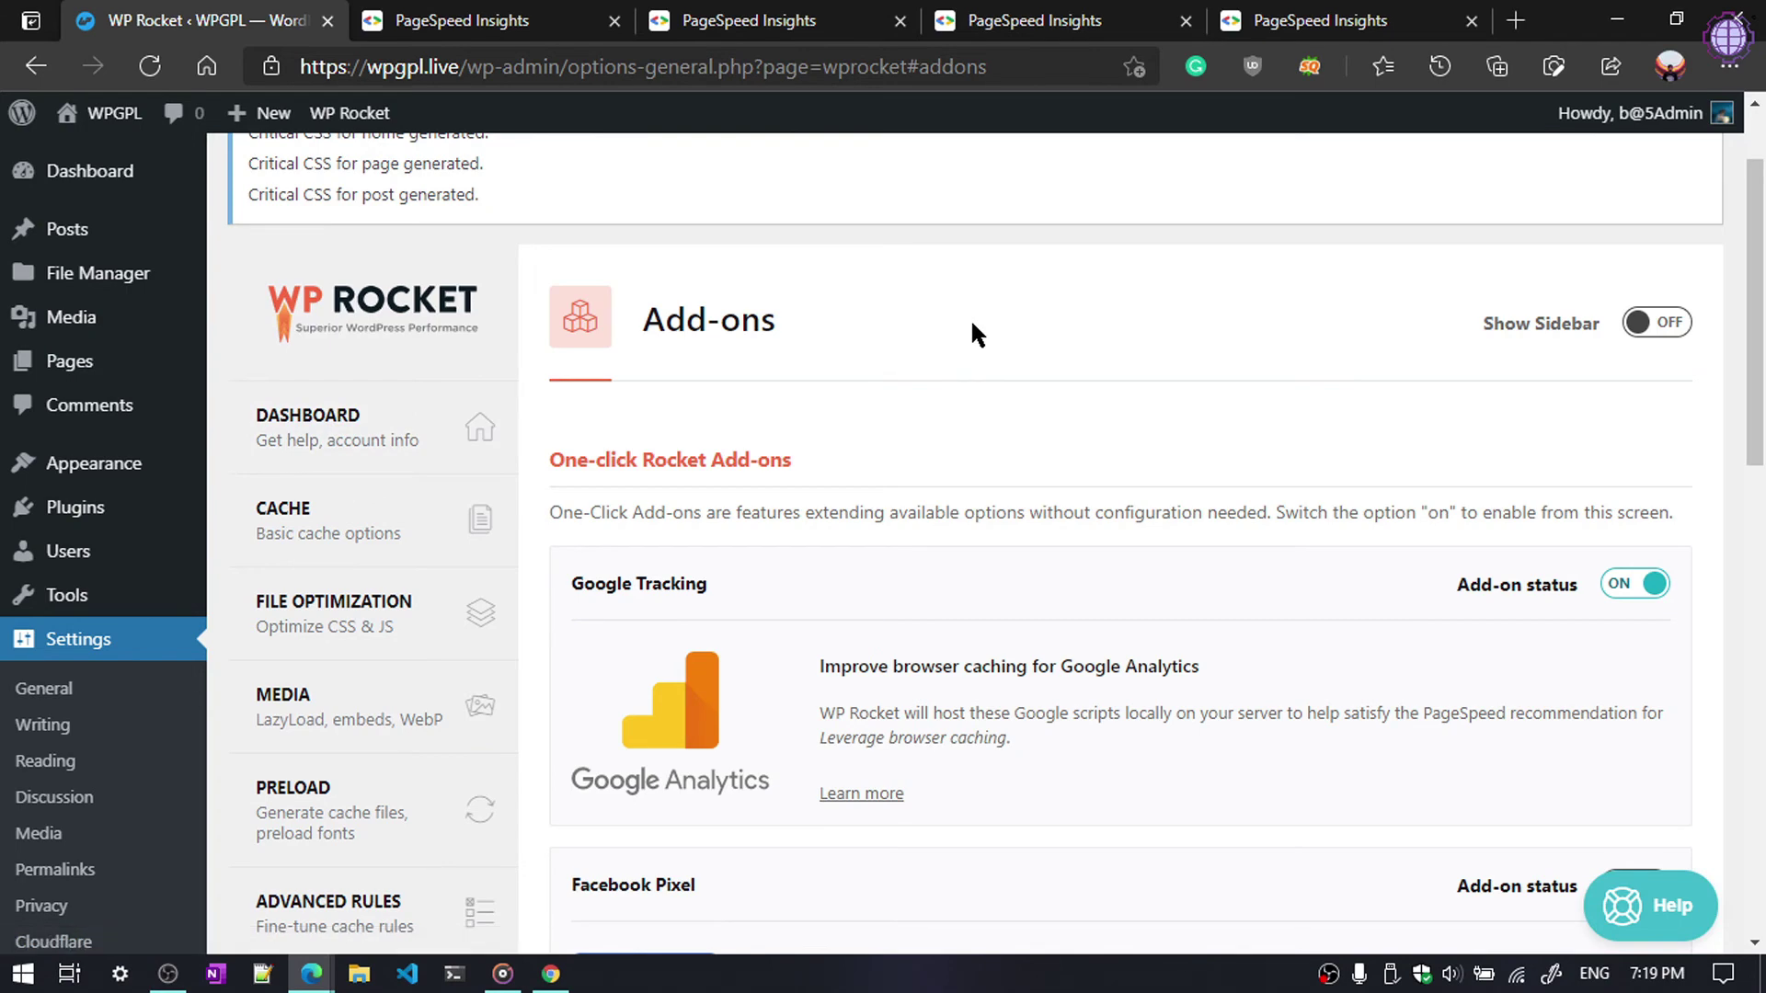
scroll(972, 334, up, 1)
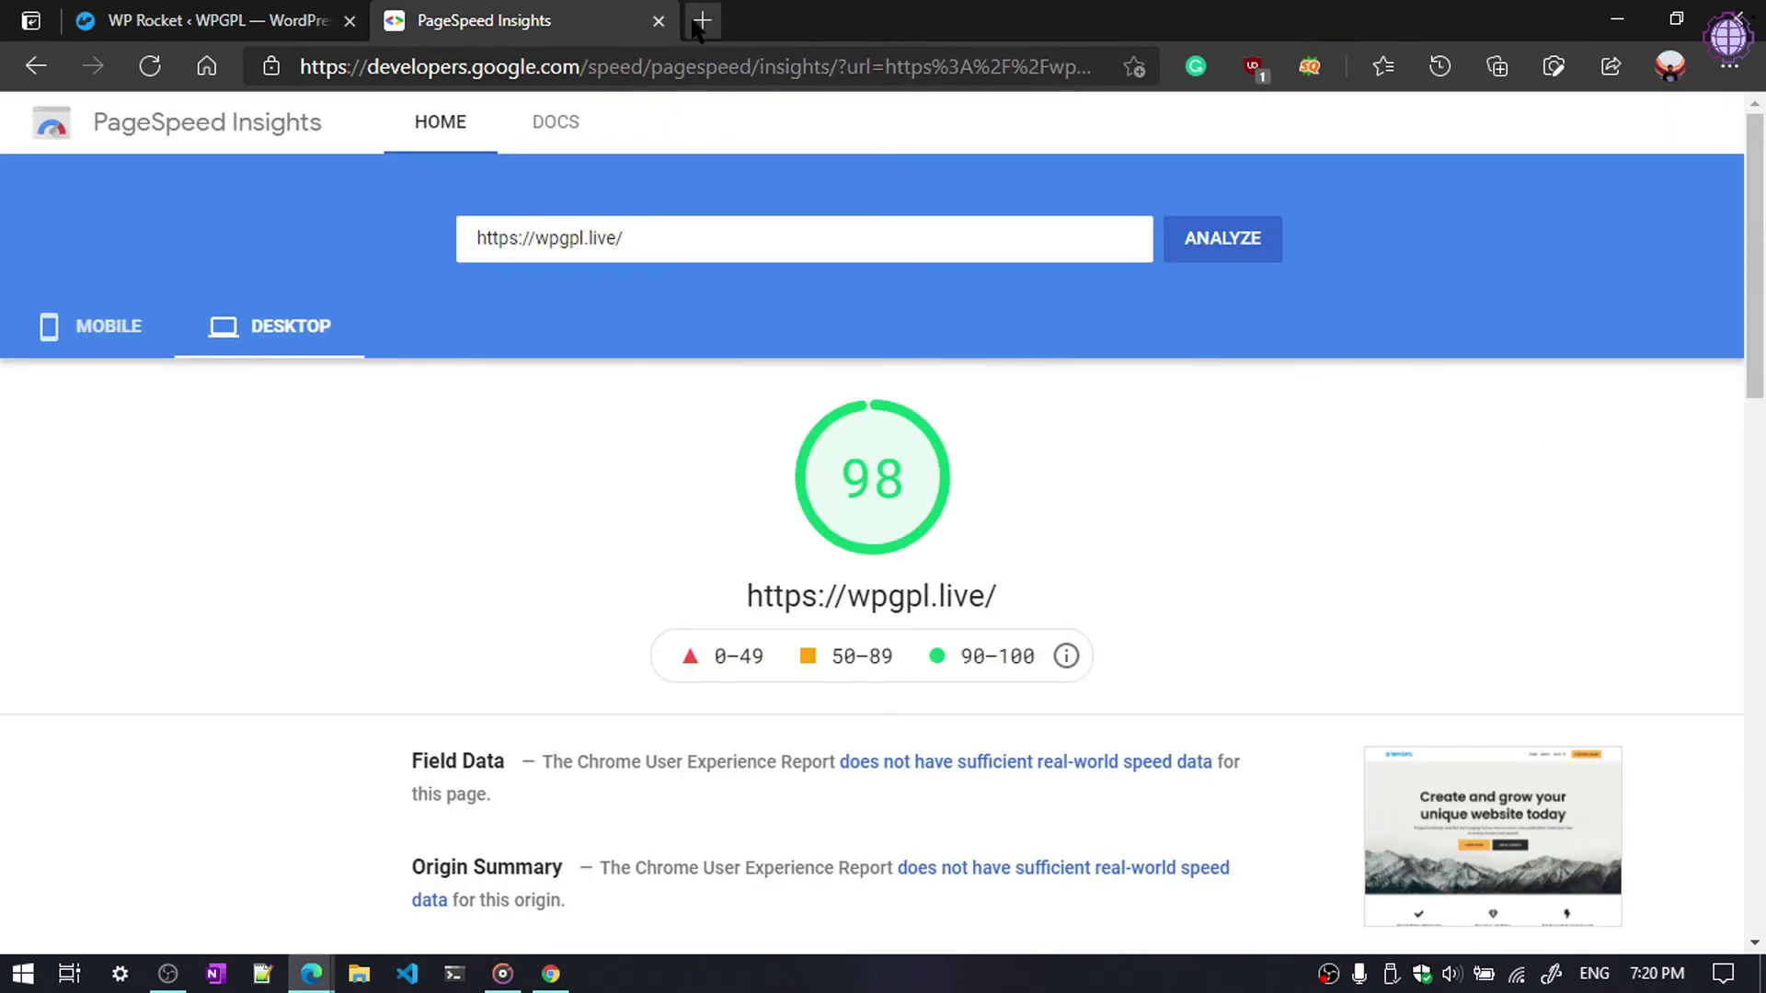
Load the prowebtips.com Giveaway page in a new tab via the address suggestions.
click(703, 21)
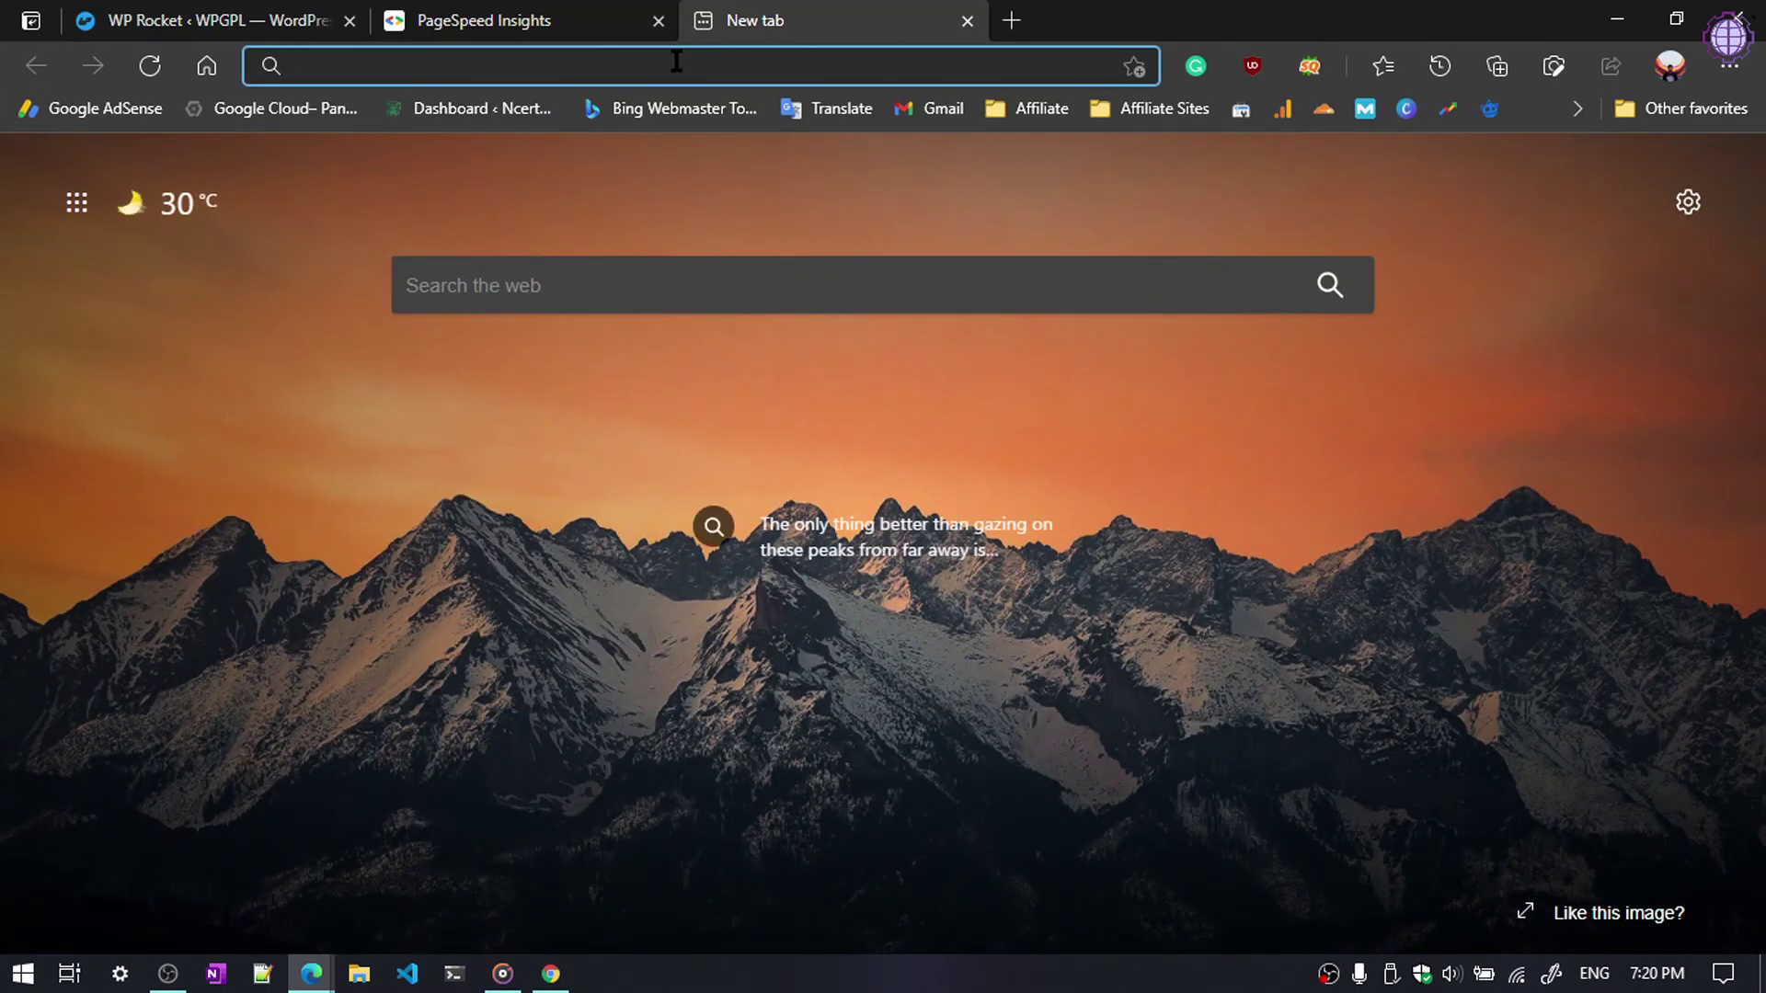
click(676, 61)
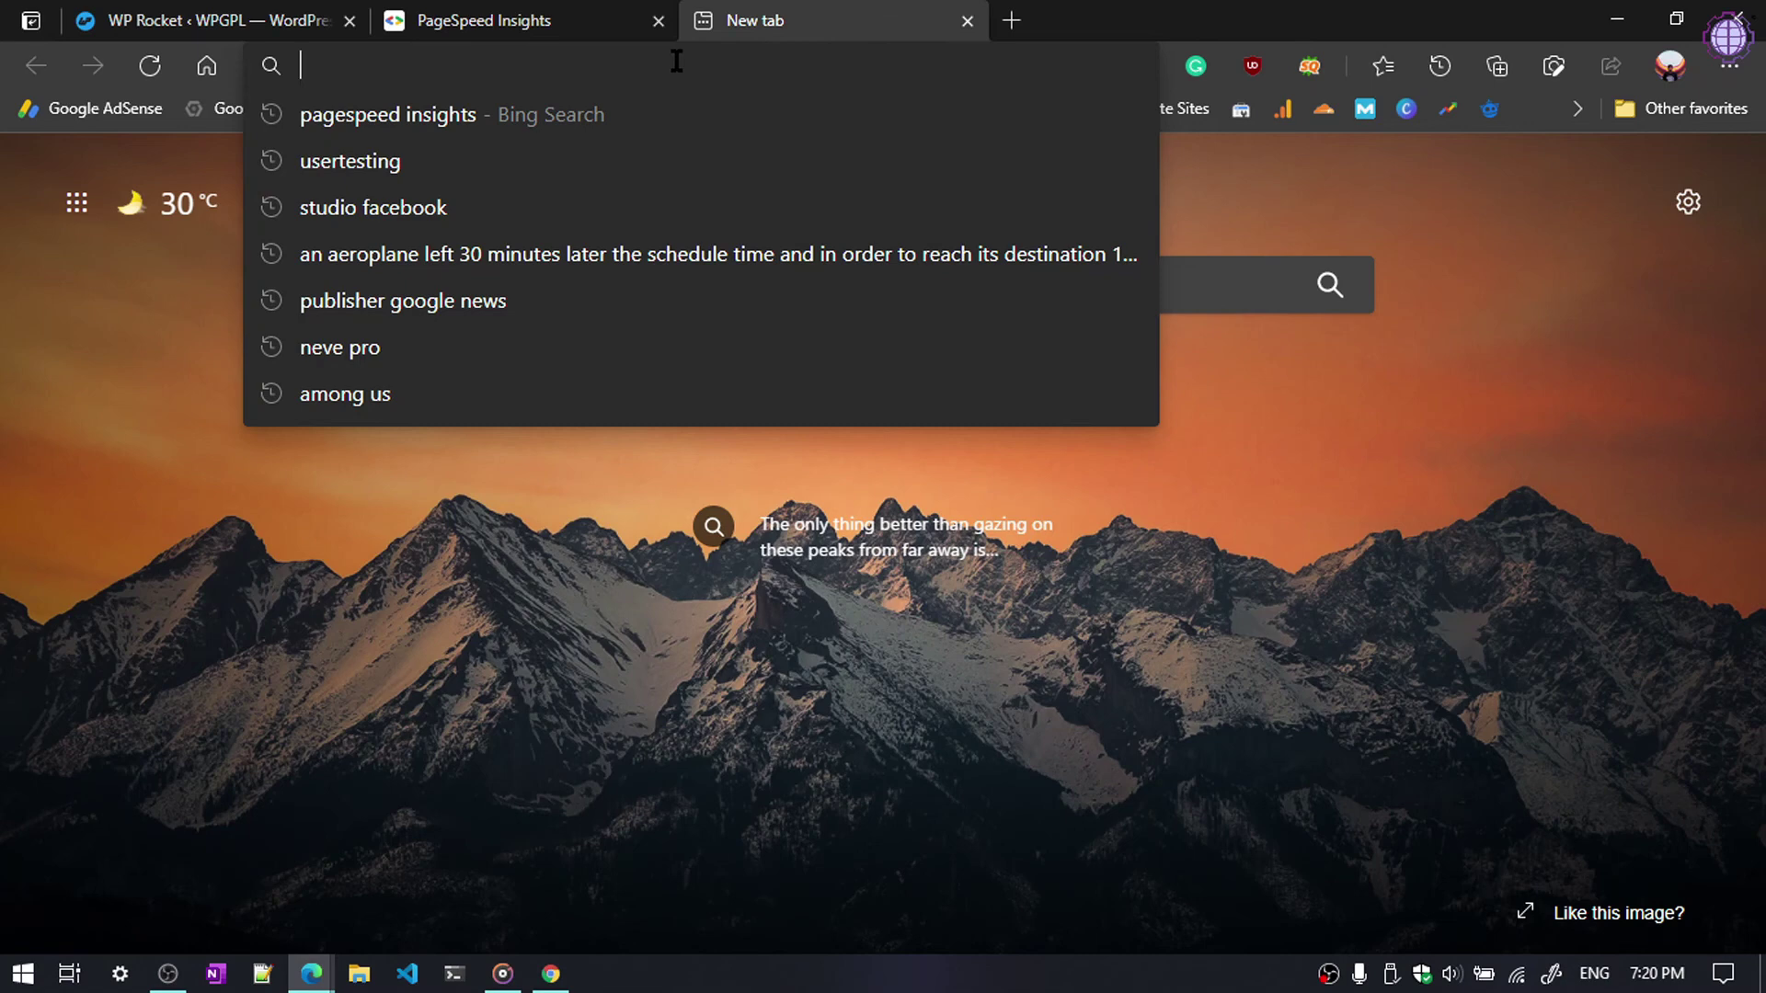
text(prowebtips.com)
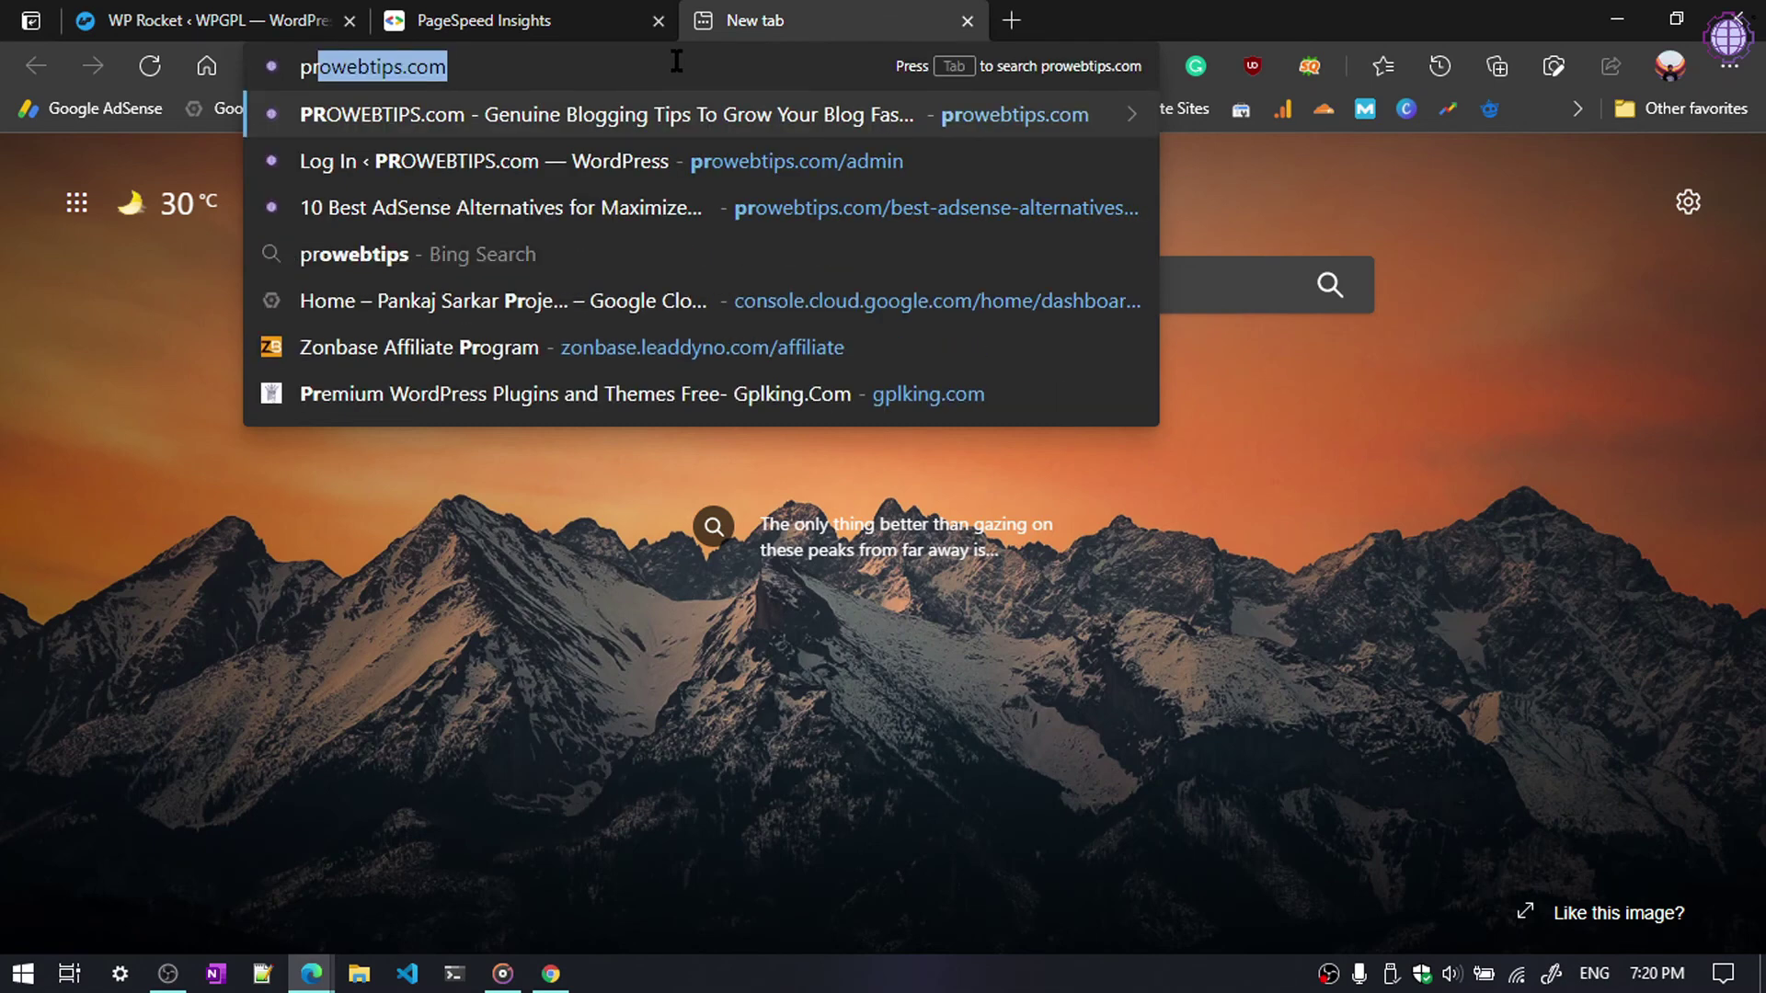
key(Right)
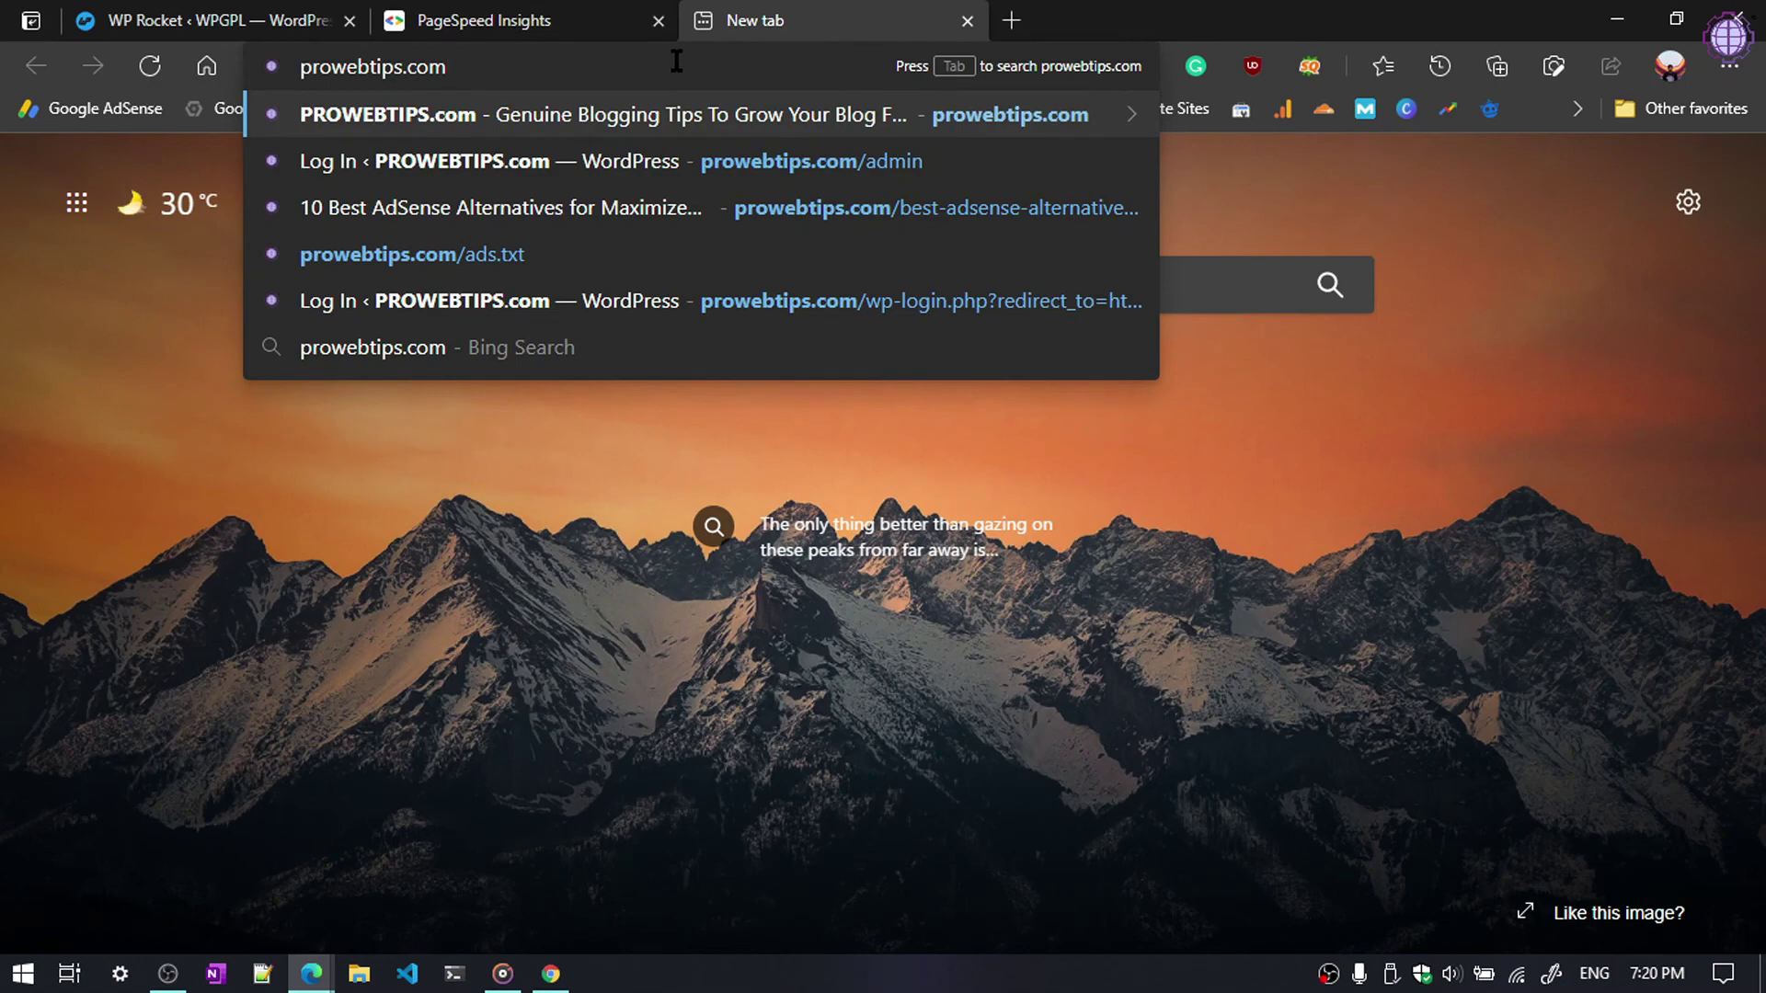
text(/)
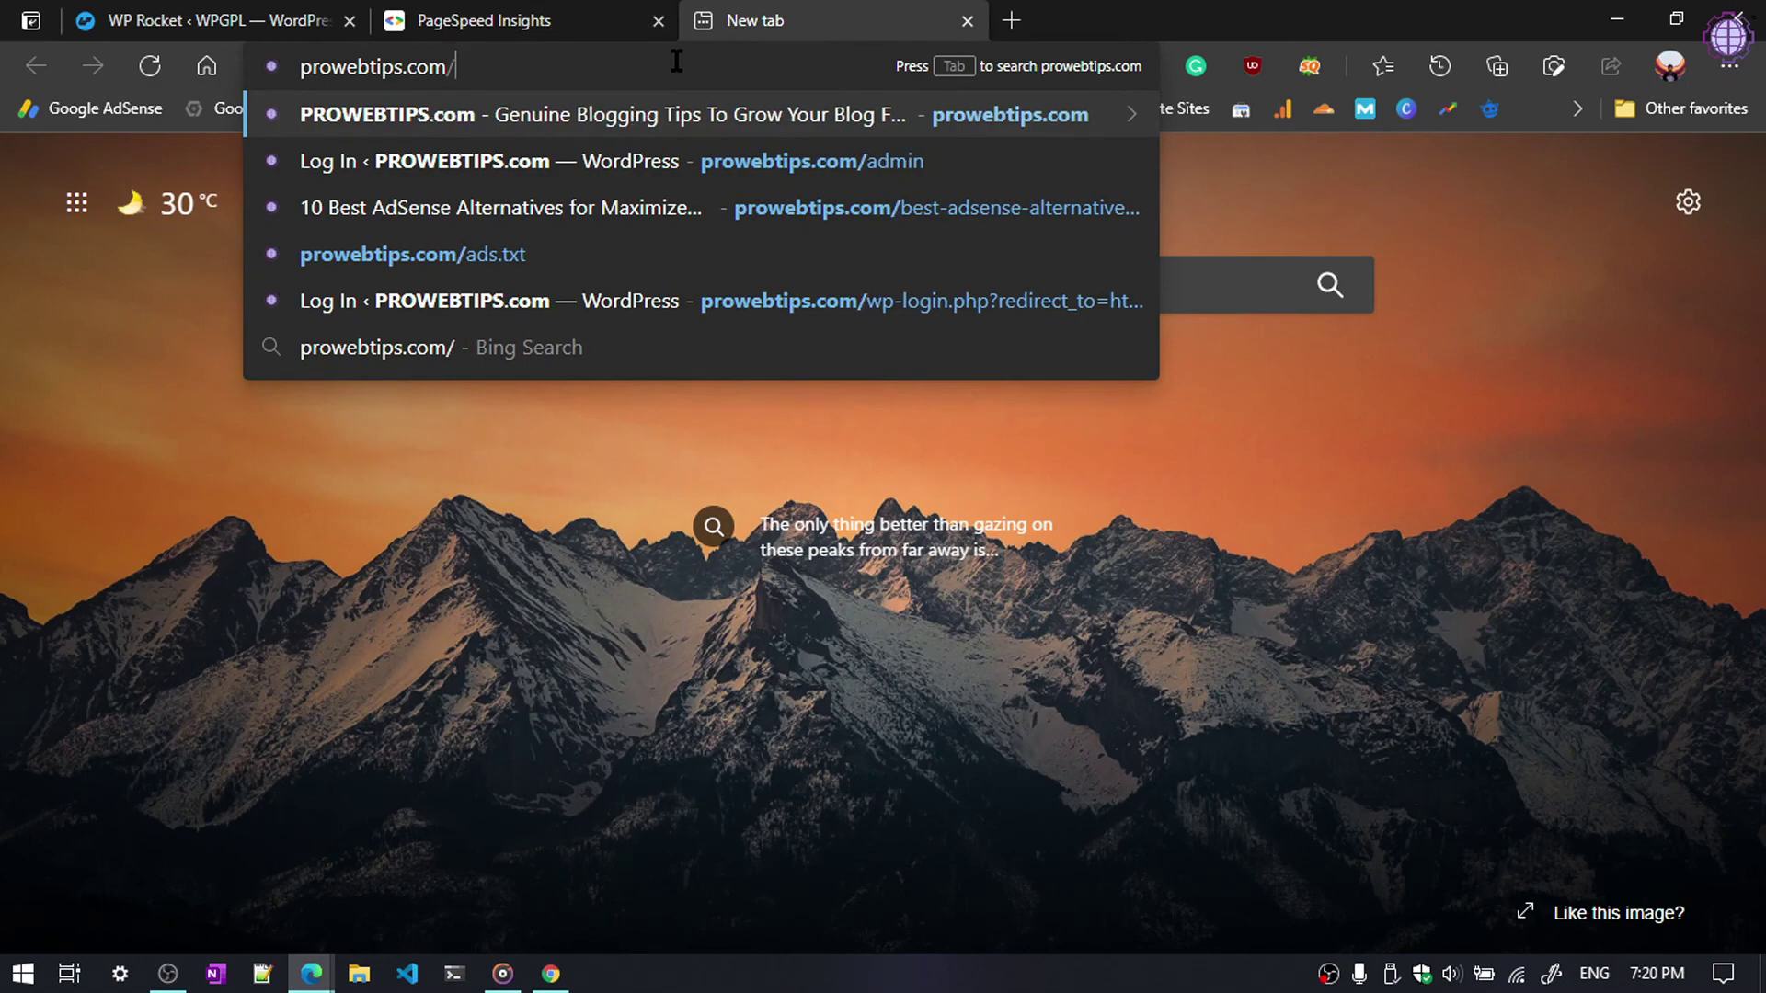
text(gi)
key(Down)
key(Down)
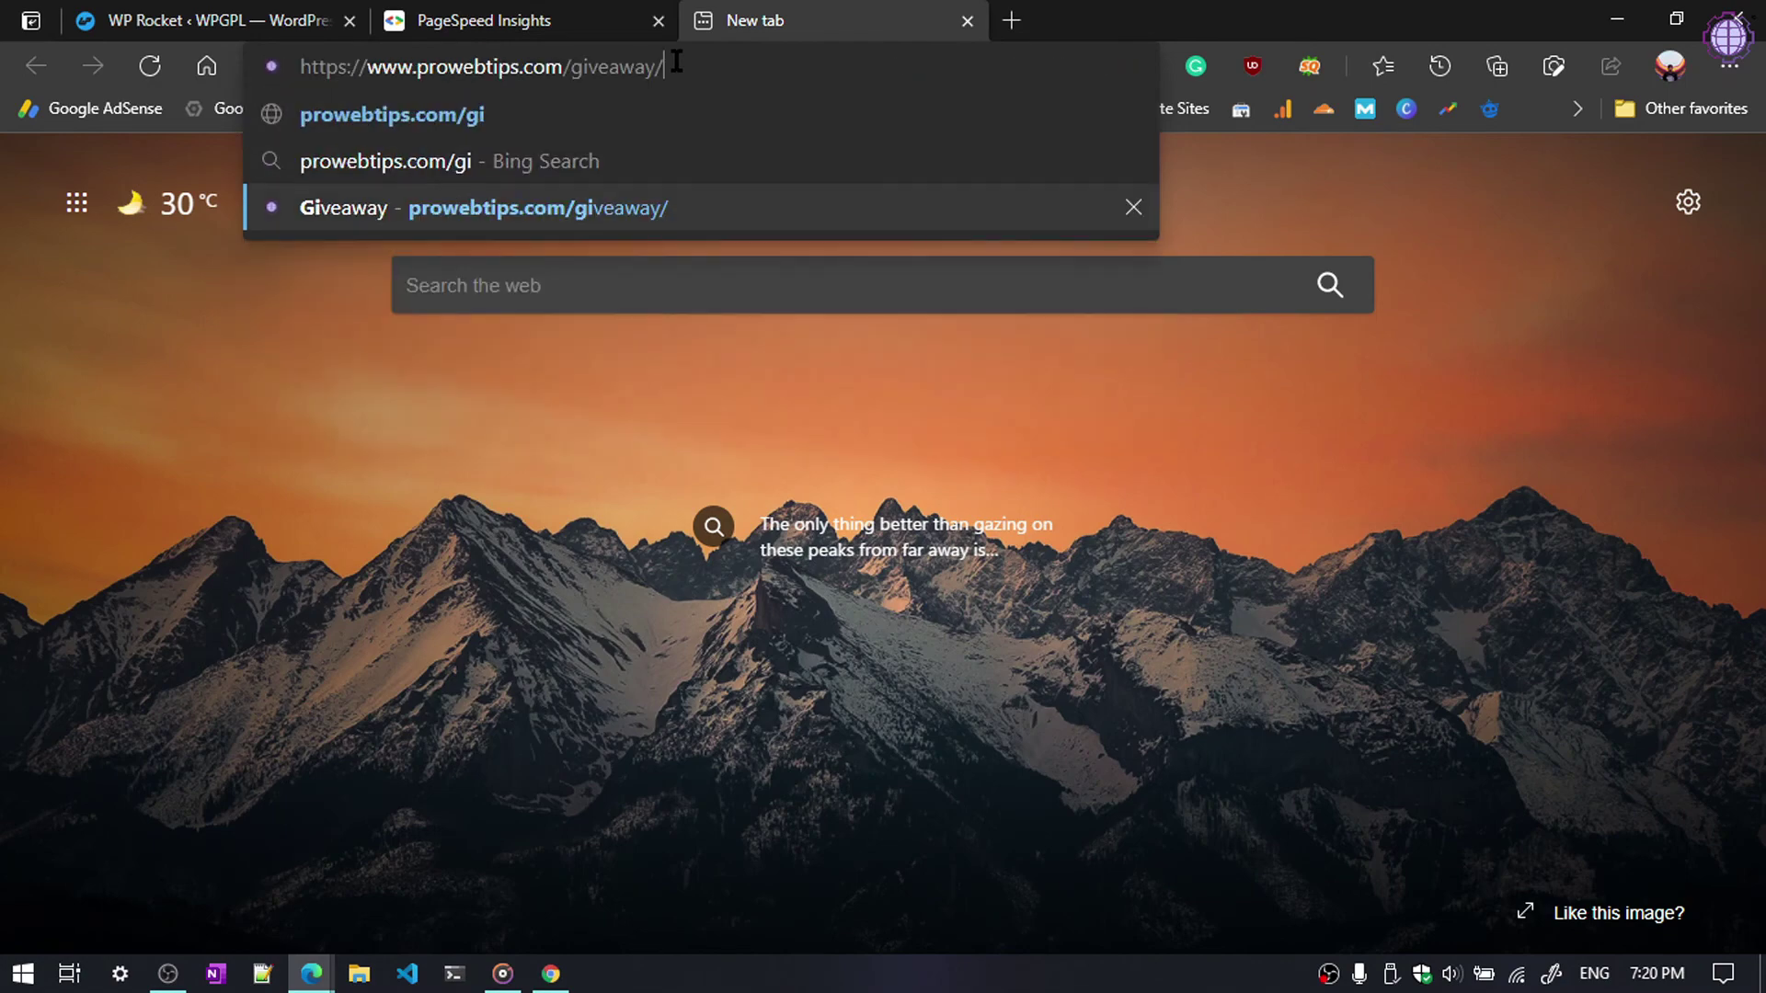
key(Return)
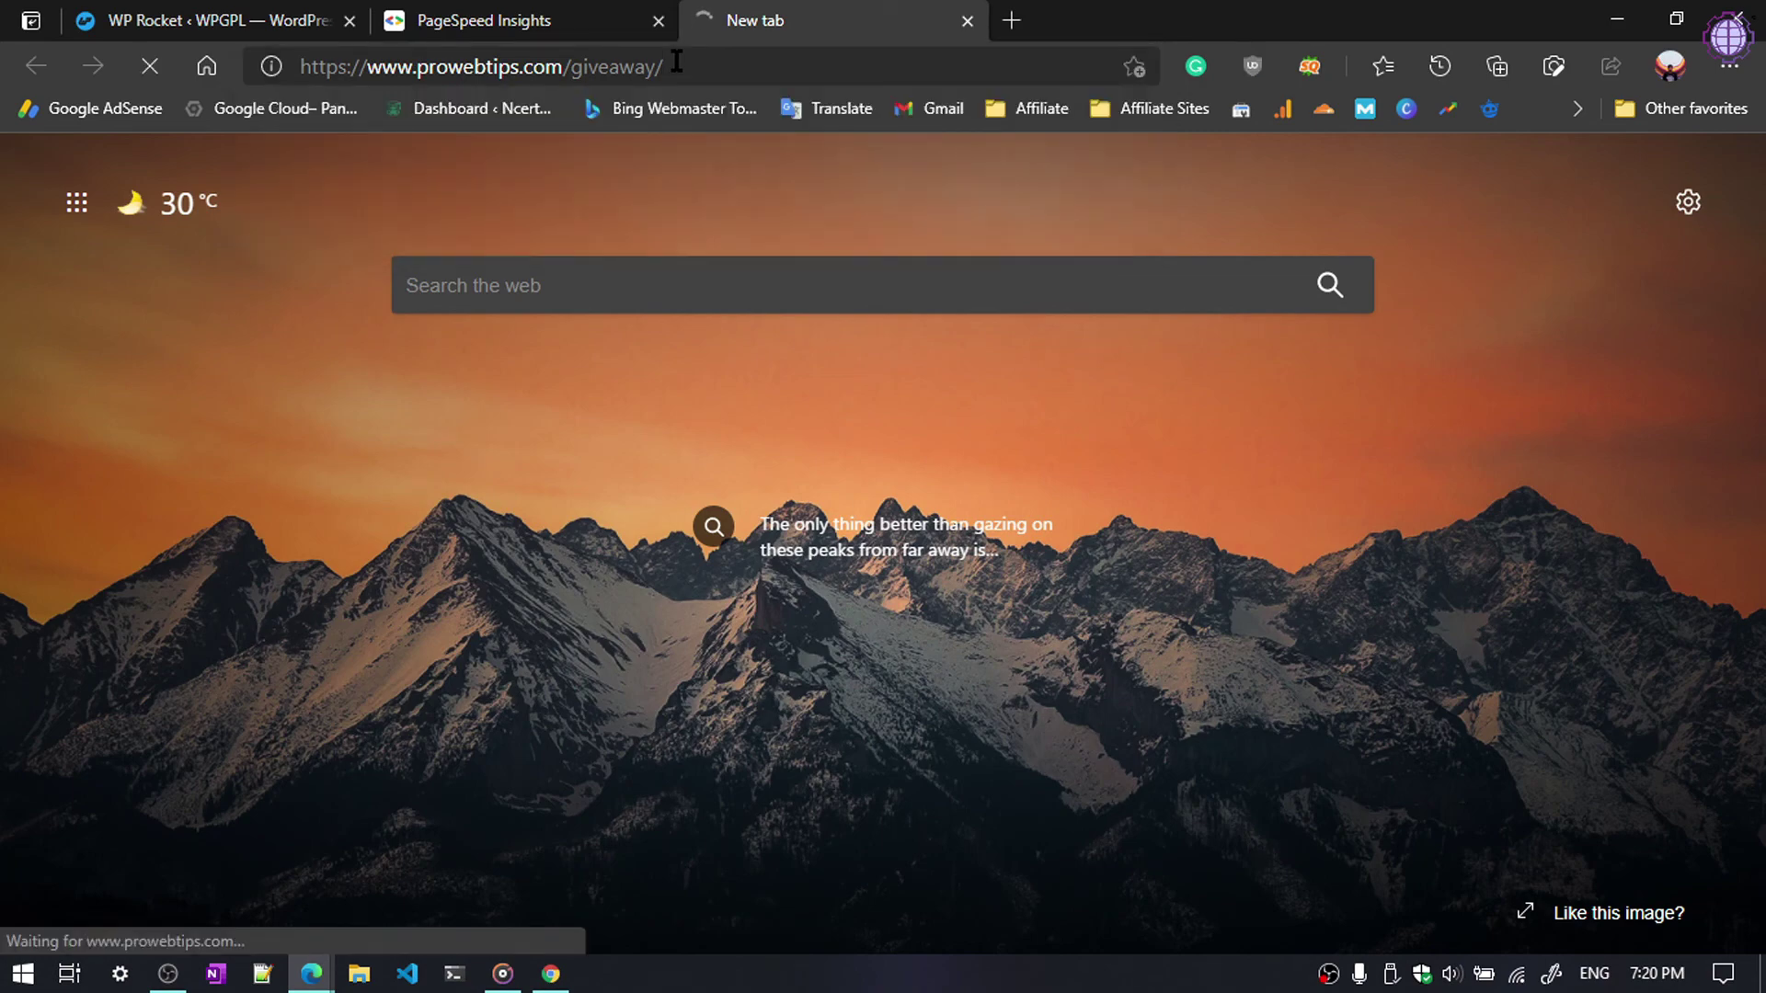
scroll(973, 515, down, 2)
scroll(973, 514, down, 2)
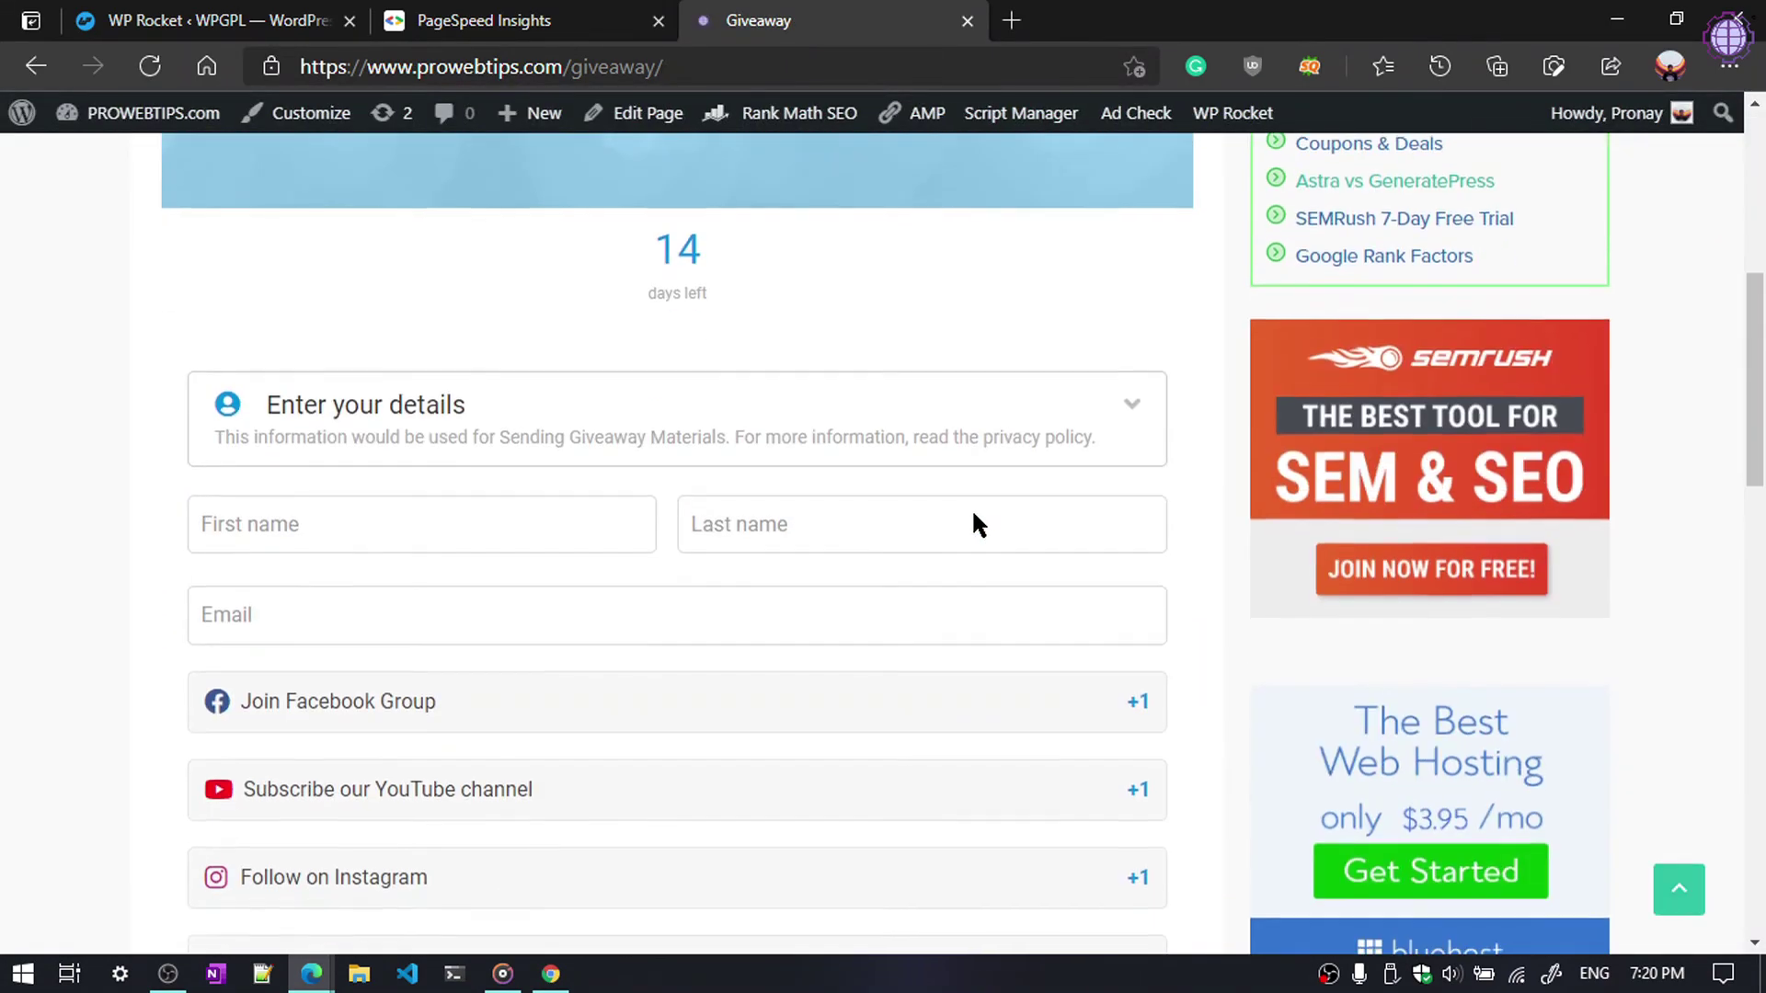
scroll(973, 517, down, 1)
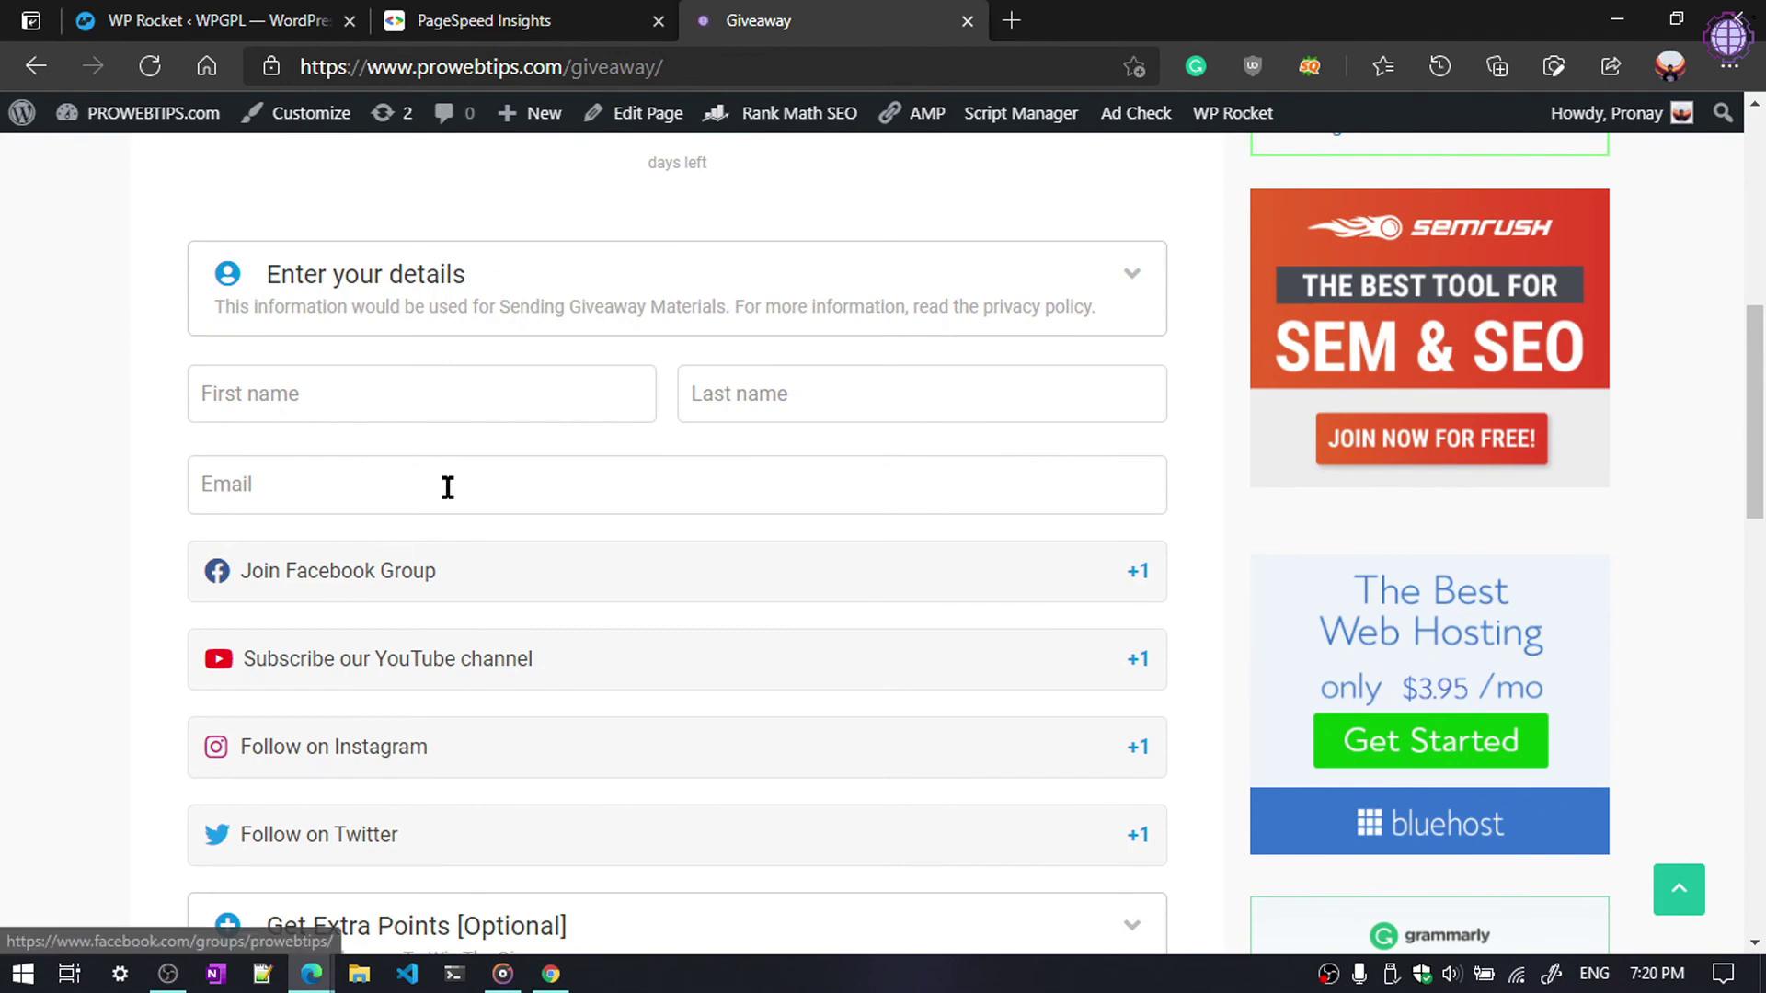
scroll(611, 461, up, 1)
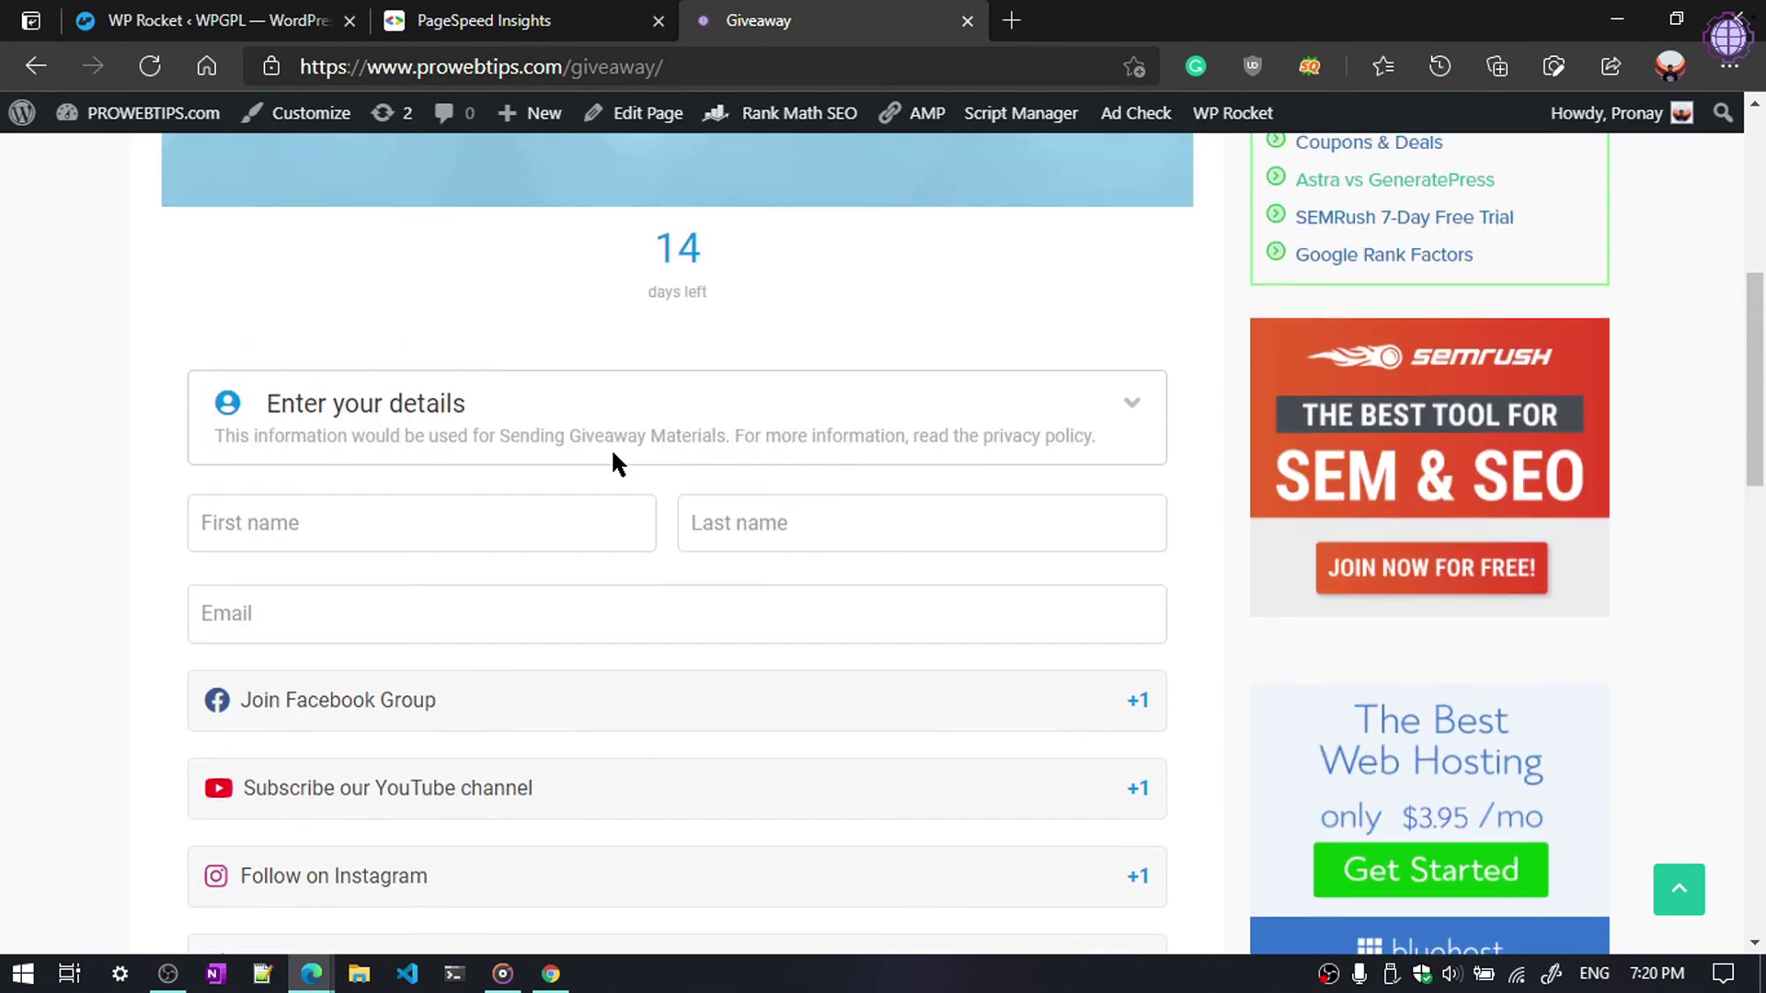
scroll(552, 455, down, 1)
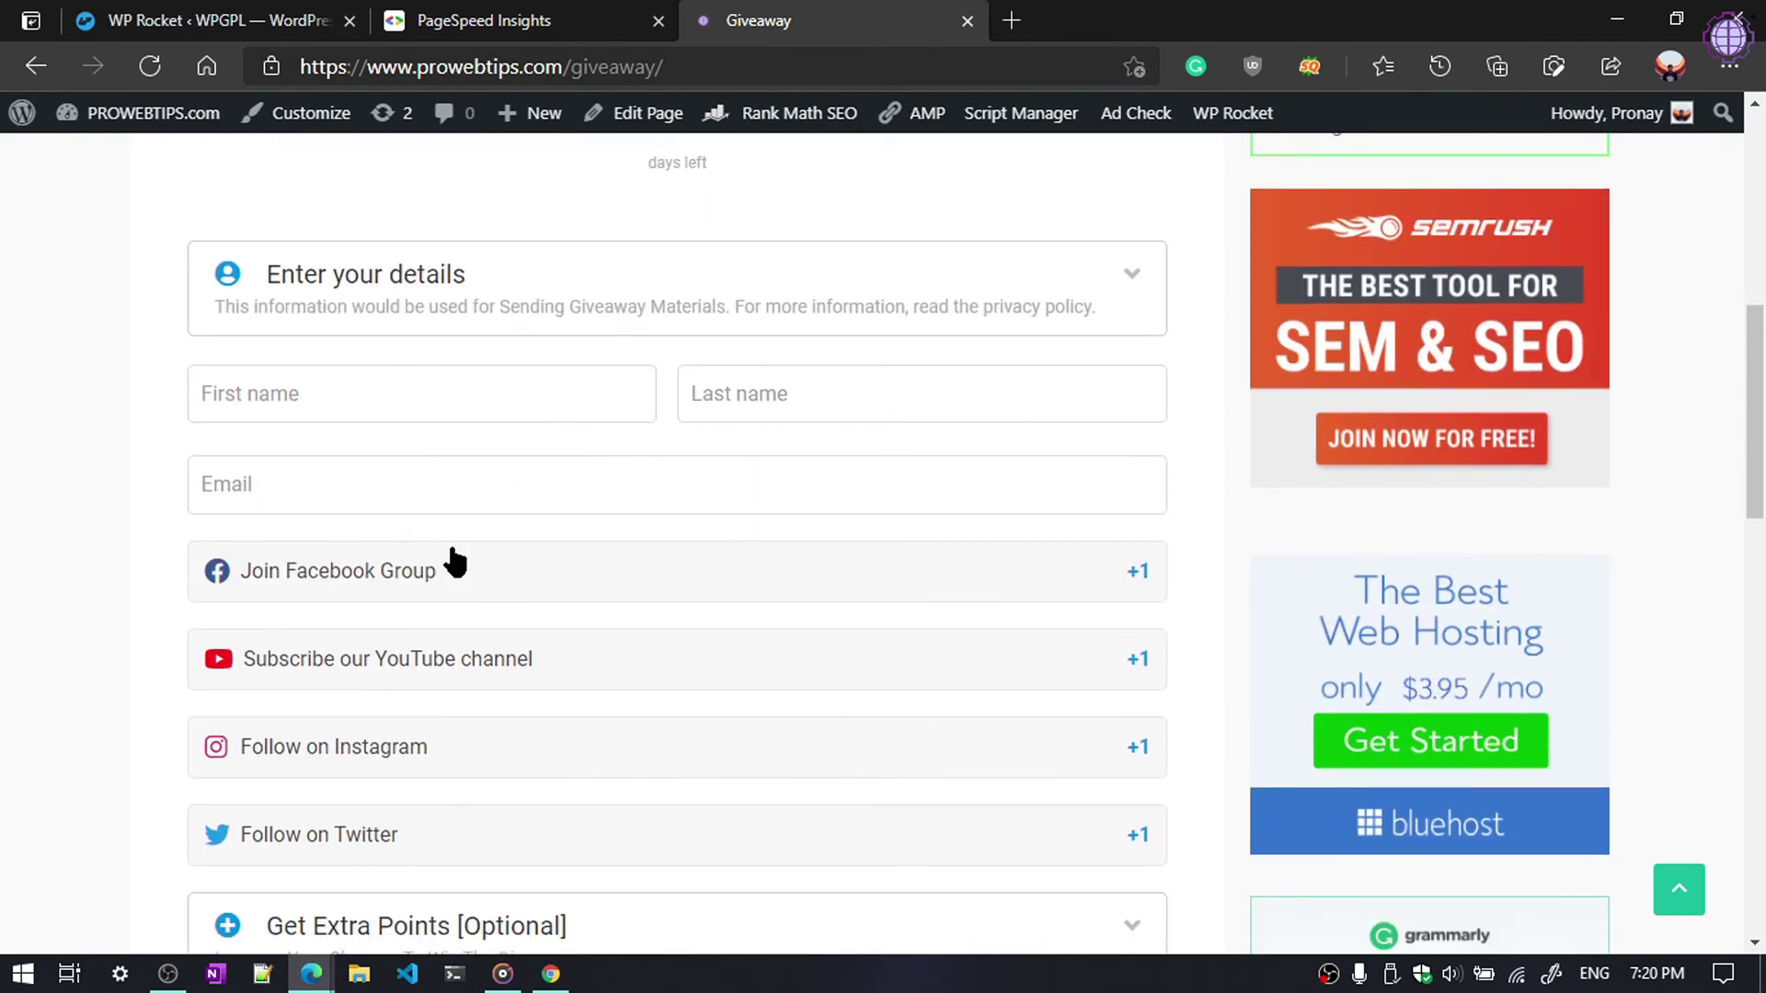
scroll(453, 561, down, 1)
scroll(614, 480, down, 1)
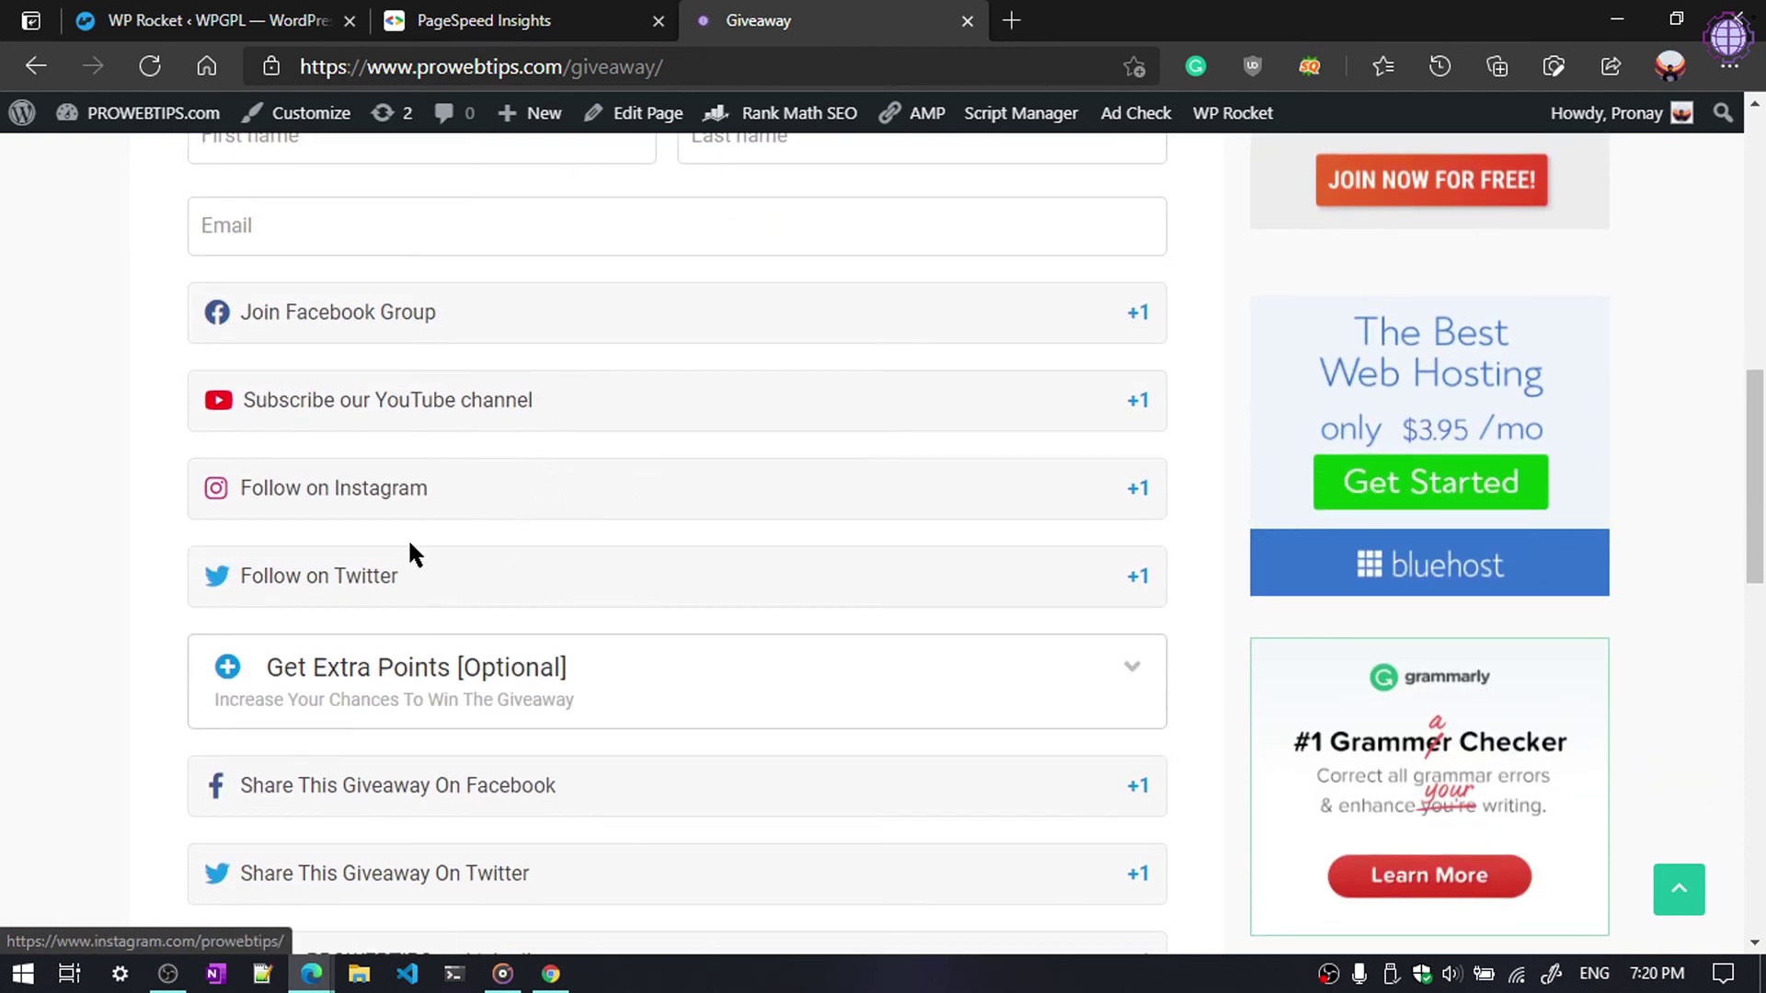
scroll(643, 578, up, 1)
scroll(644, 577, up, 2)
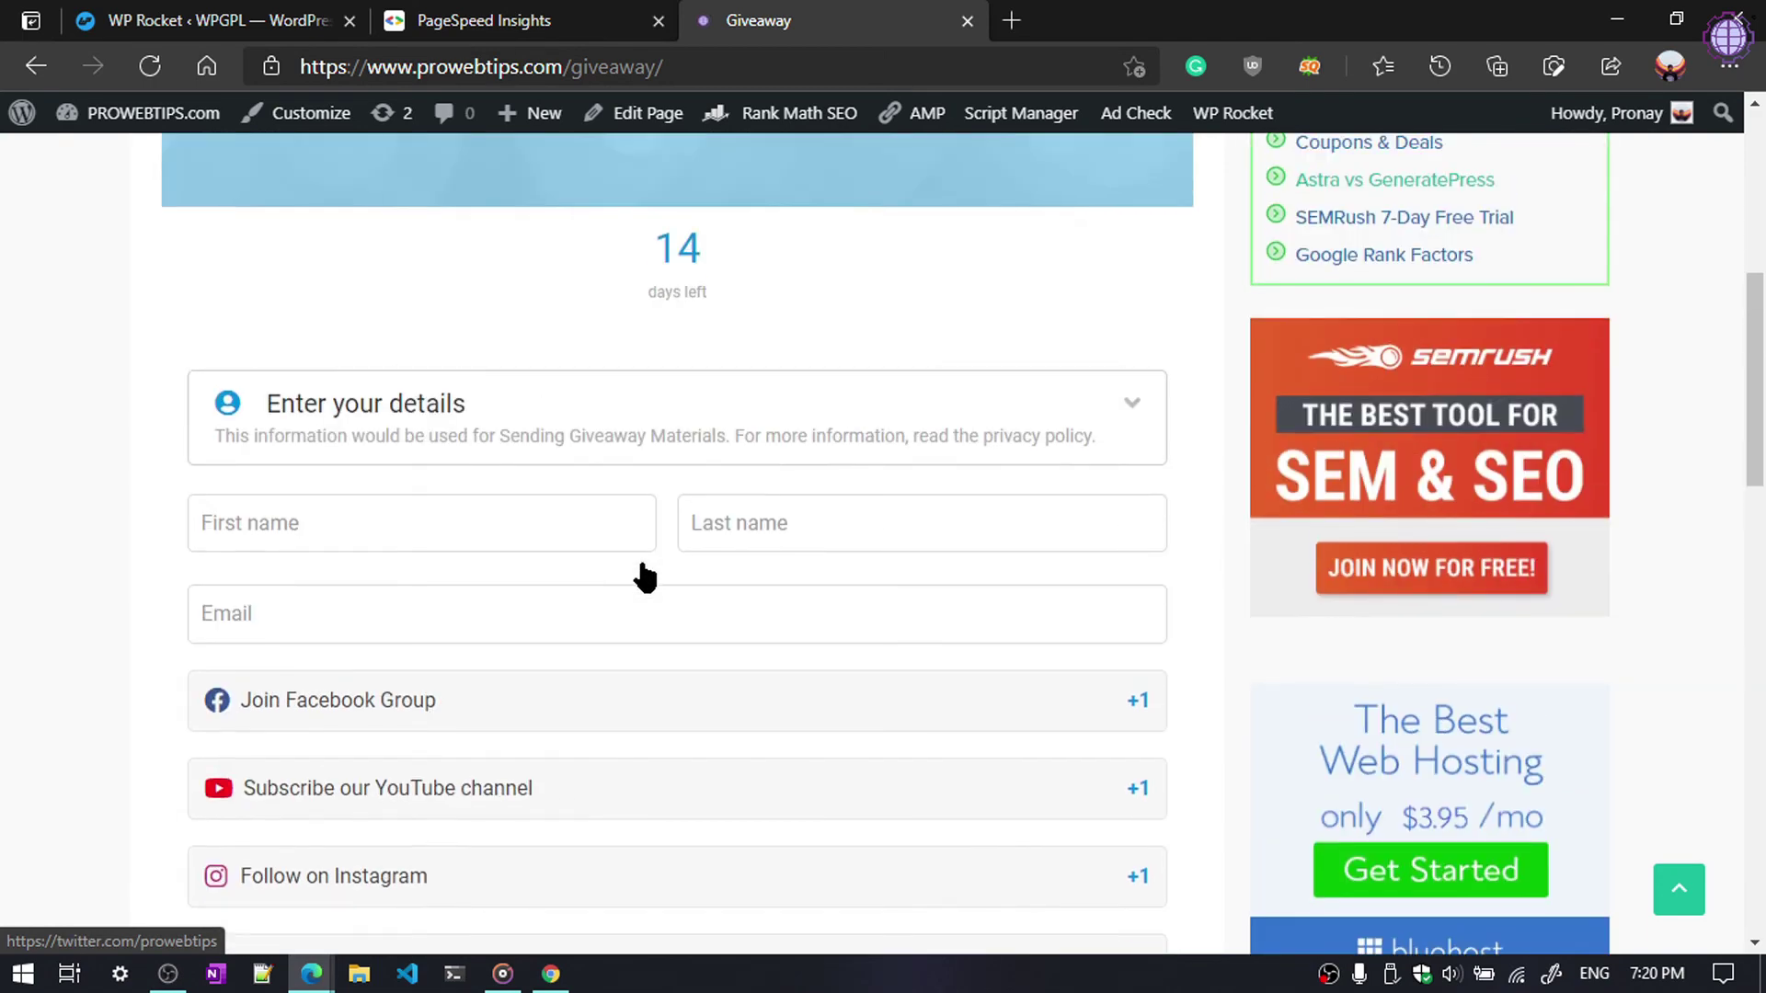
scroll(700, 367, up, 1)
scroll(702, 367, up, 2)
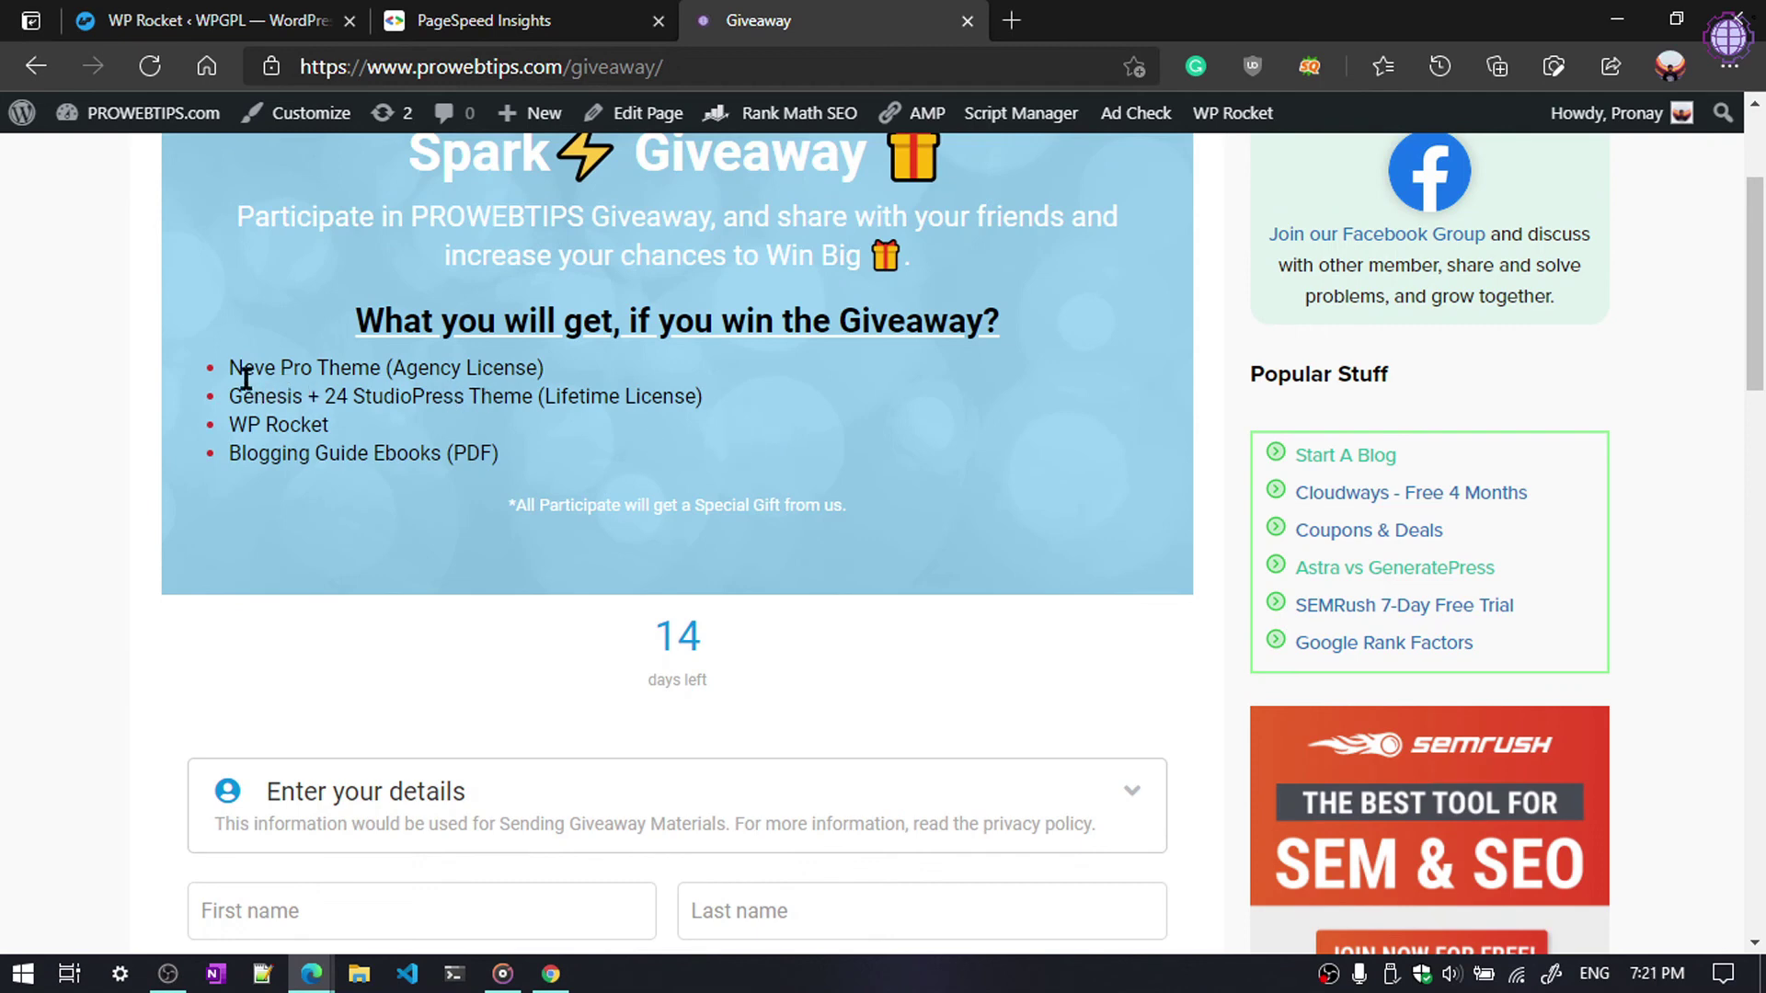
drag(242, 368, 332, 373)
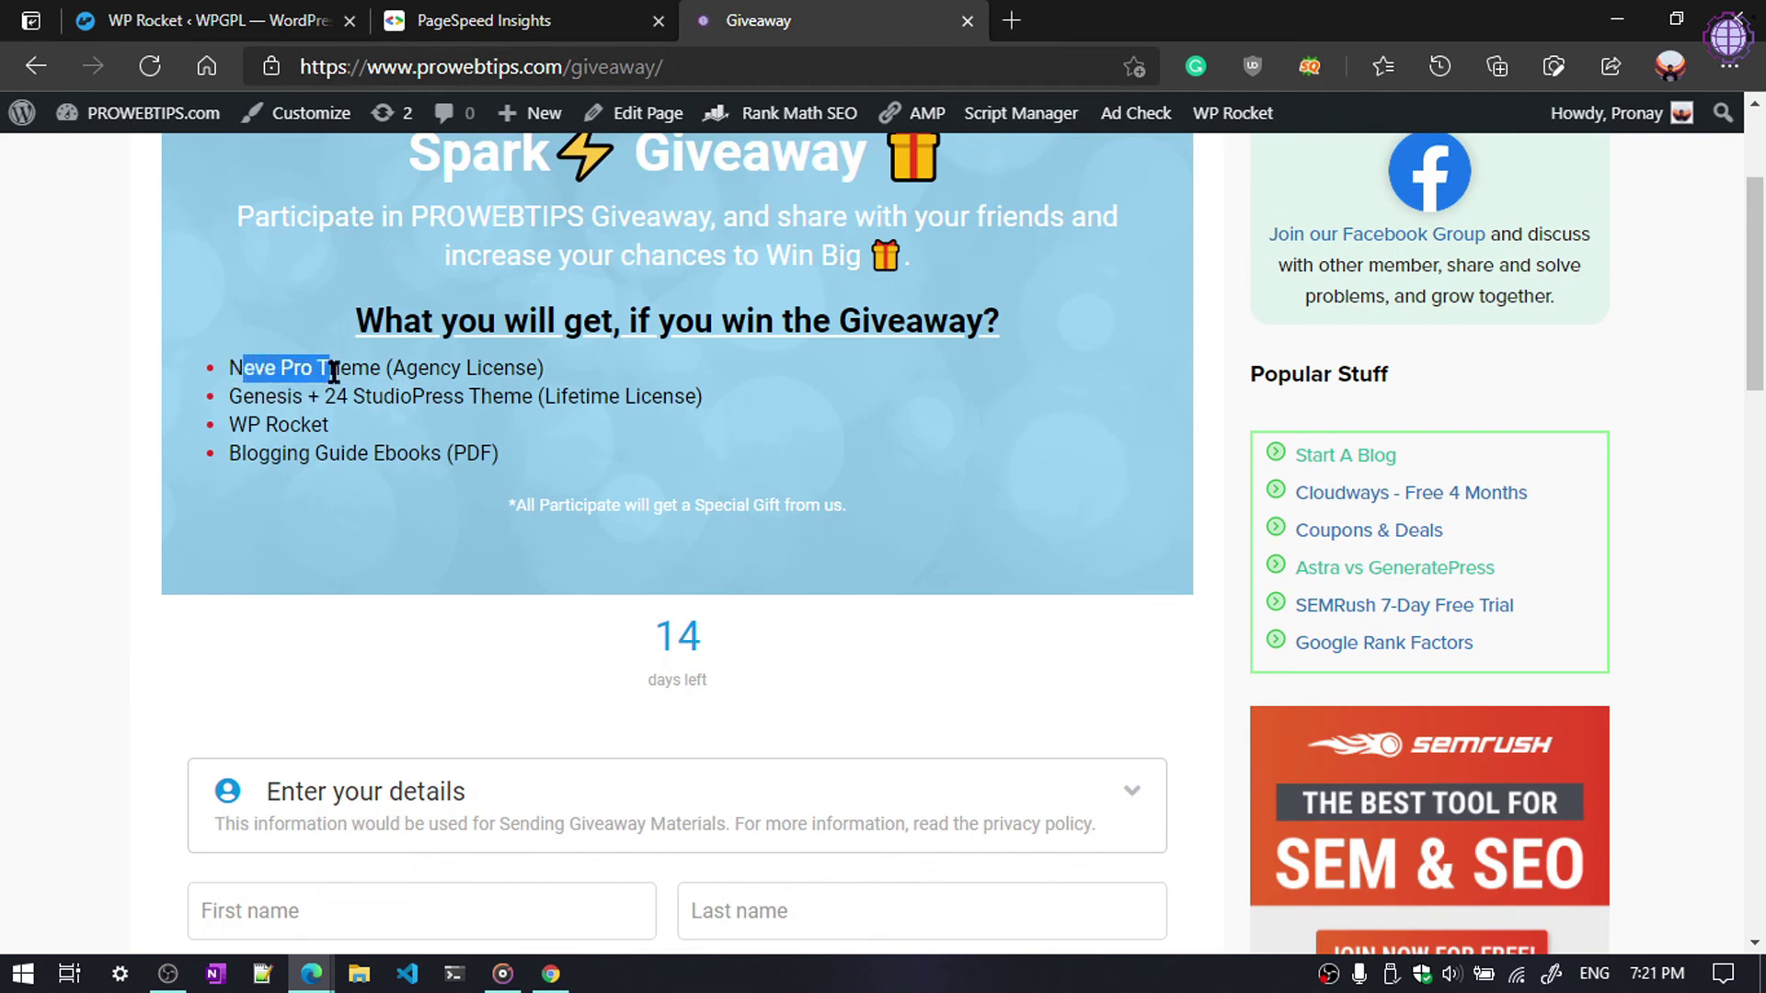
click(381, 371)
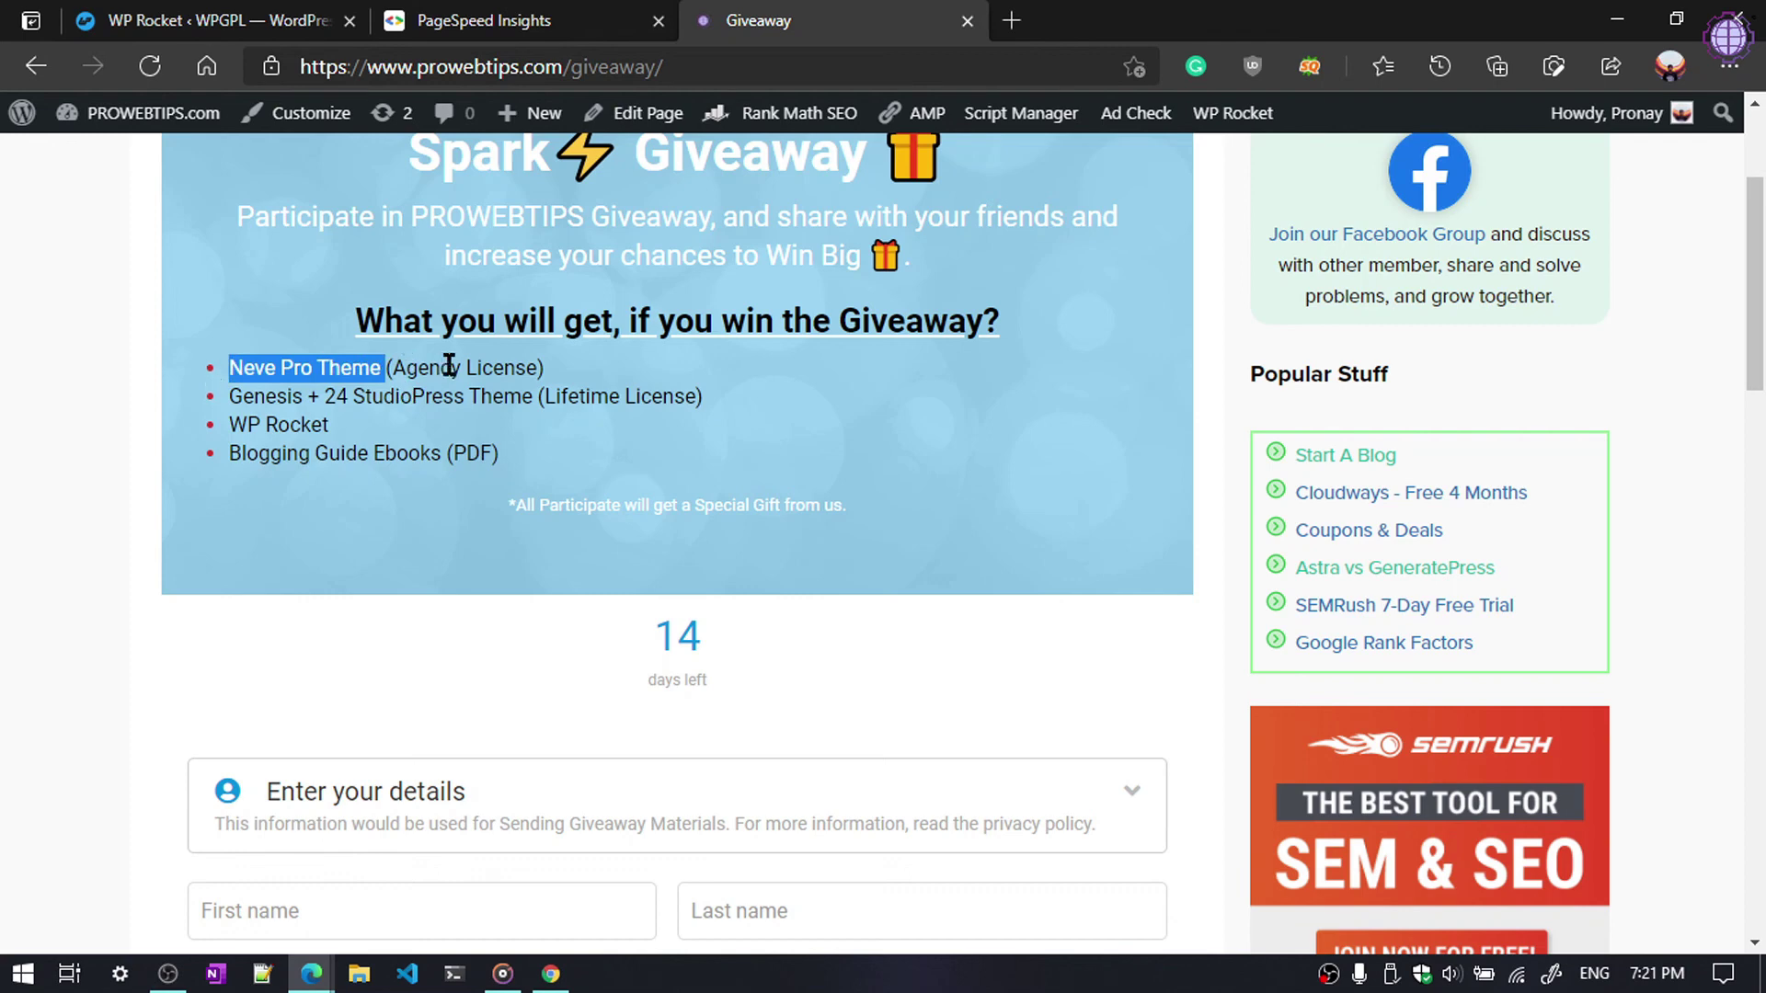
drag(393, 368, 538, 374)
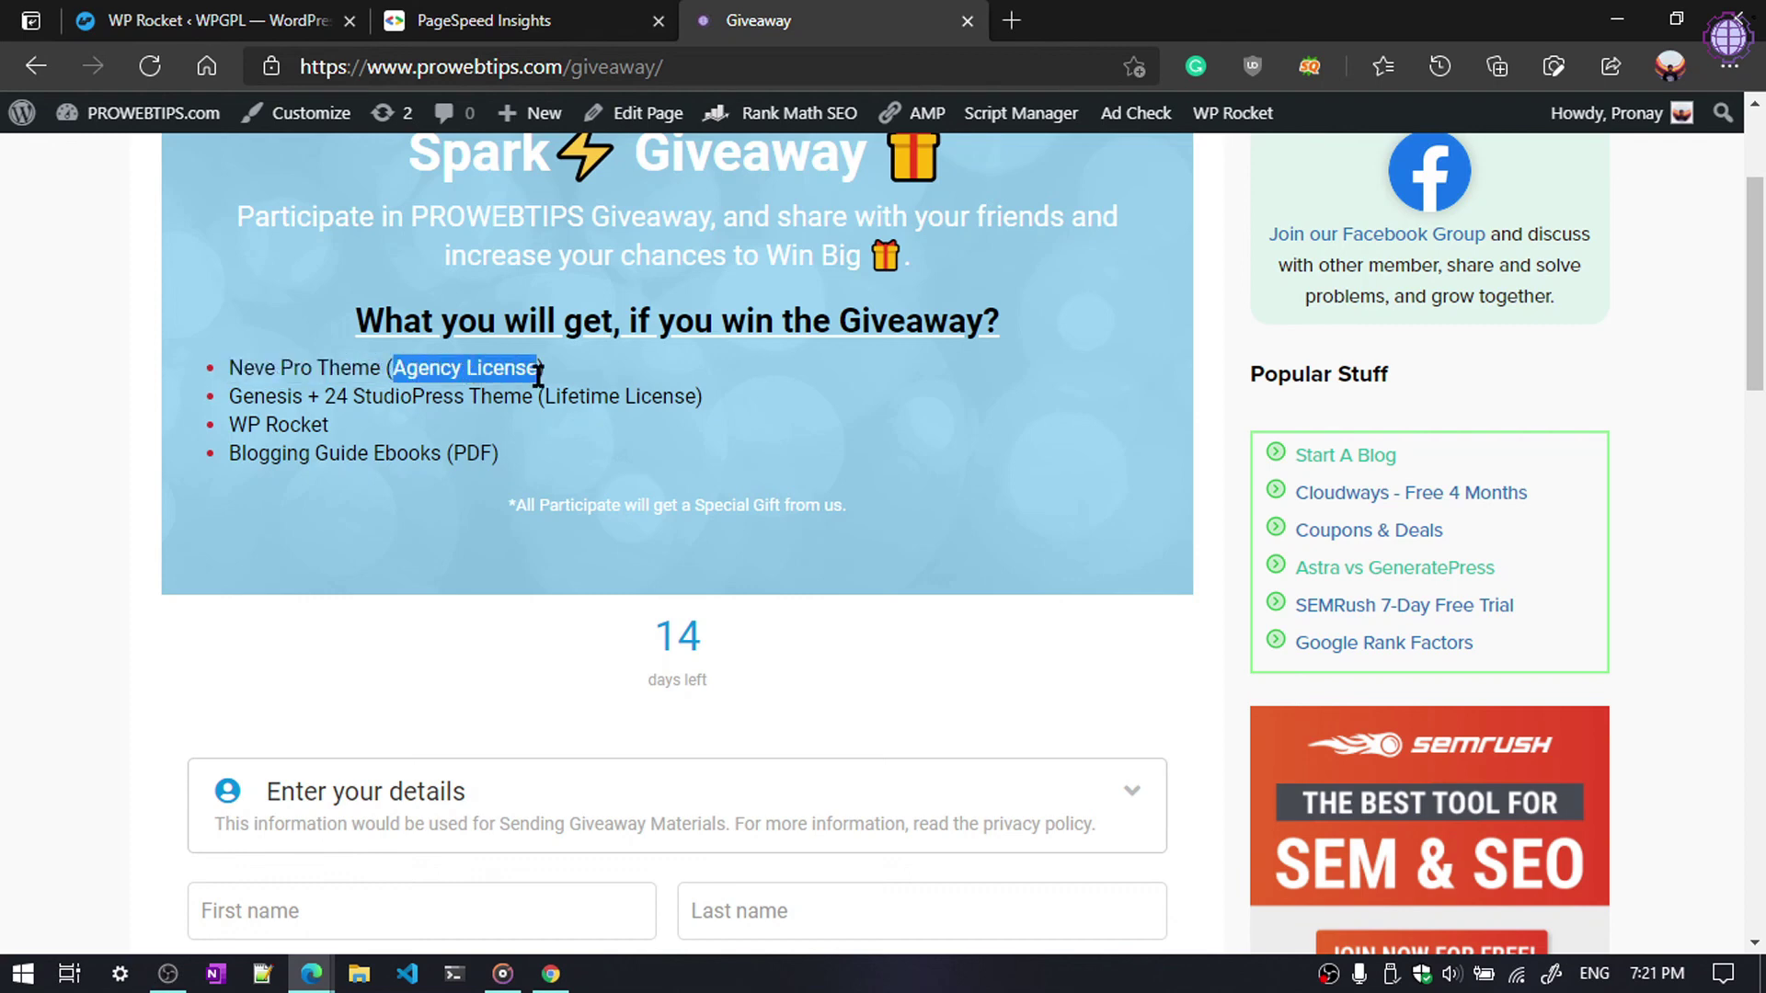
click(232, 396)
drag(232, 397, 309, 398)
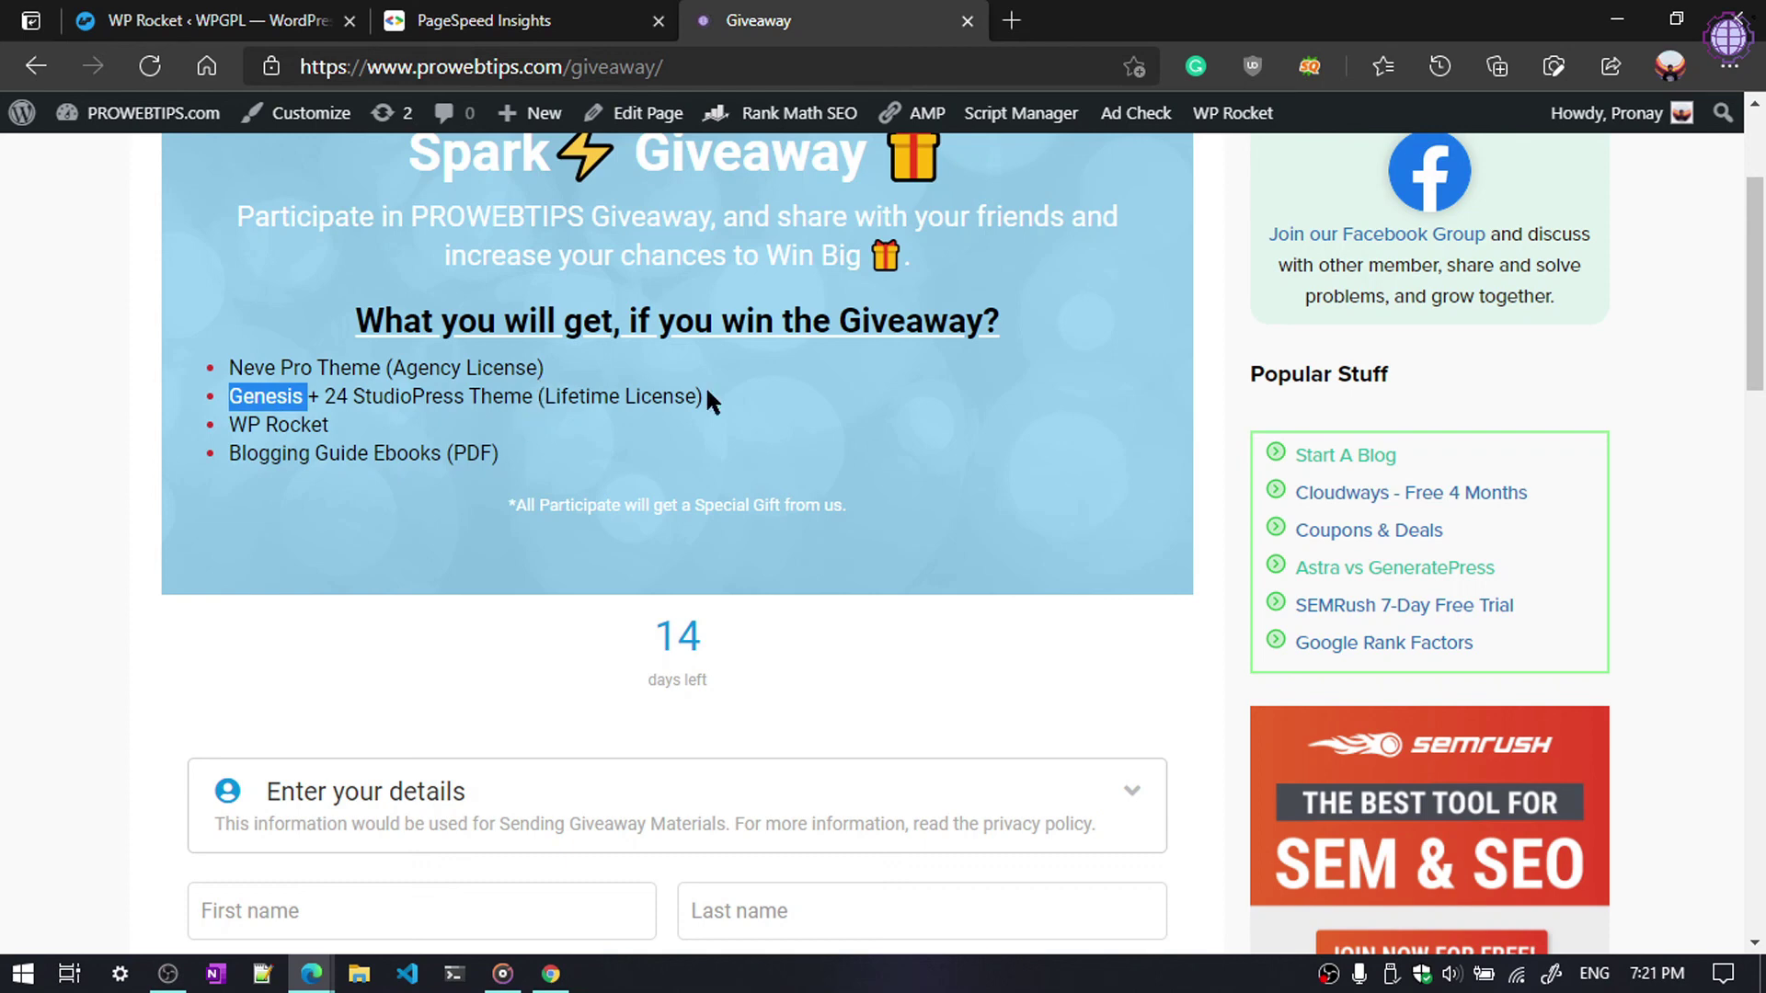
click(267, 426)
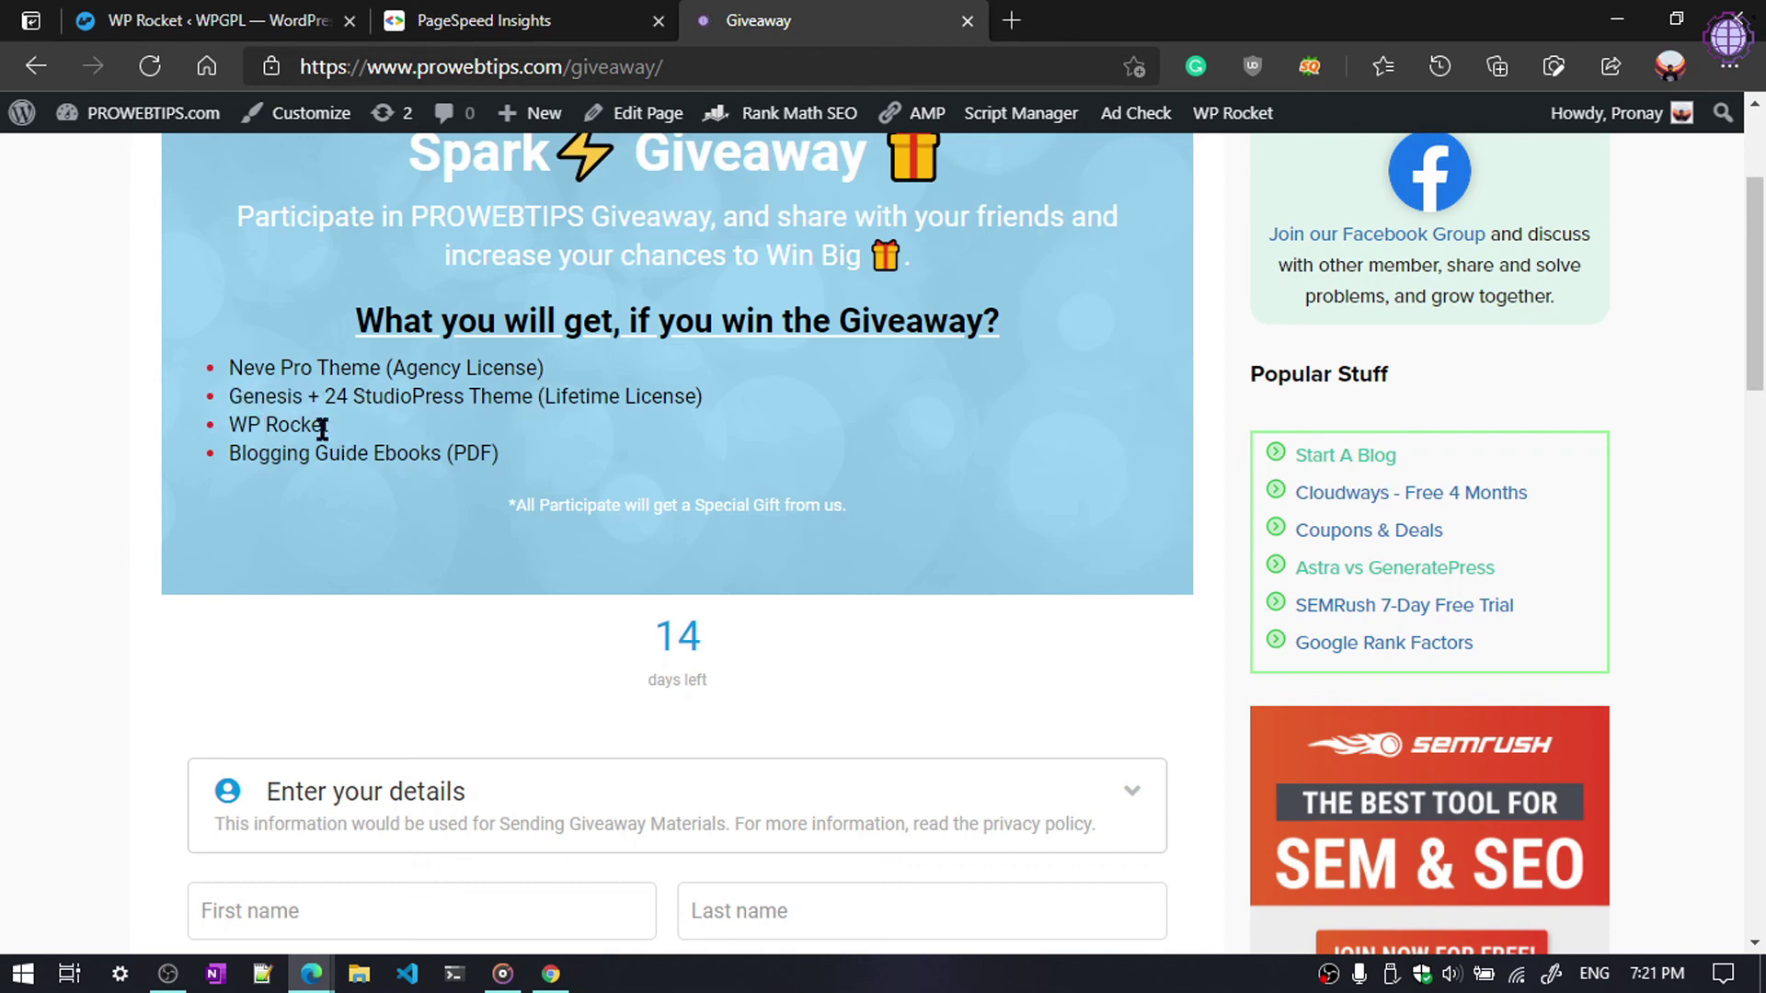
drag(327, 425, 241, 421)
click(242, 421)
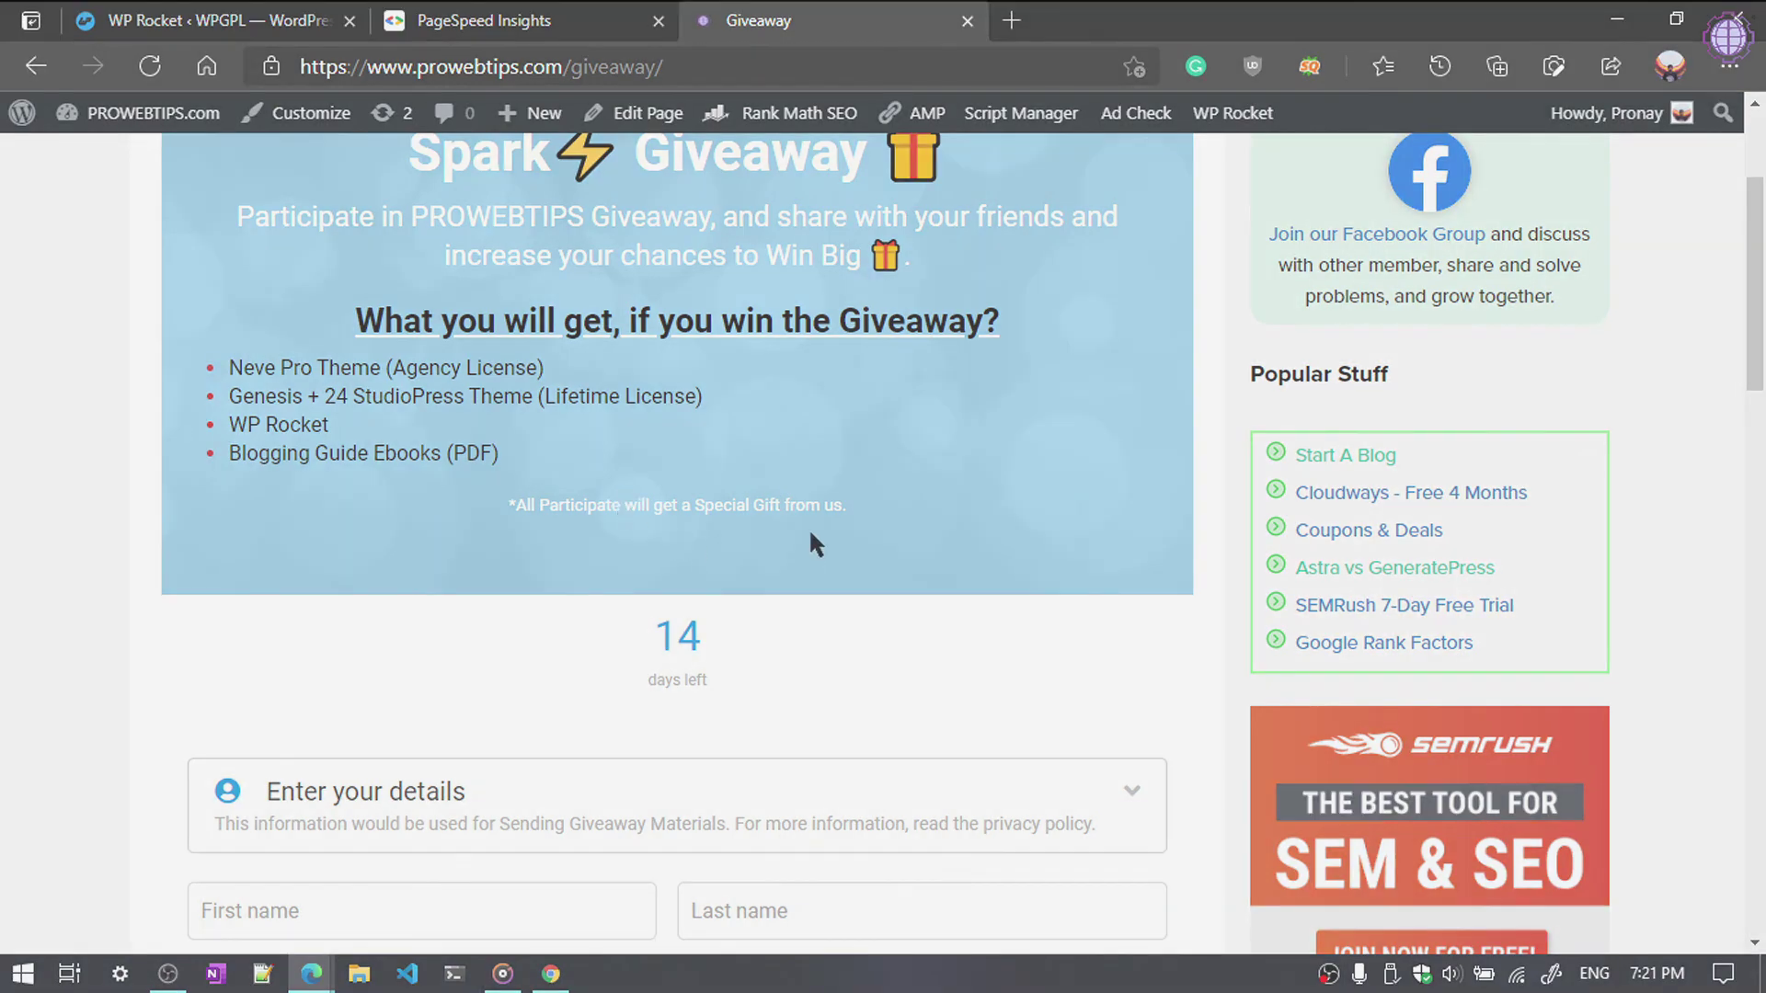
scroll(812, 544, down, 2)
scroll(812, 544, down, 1)
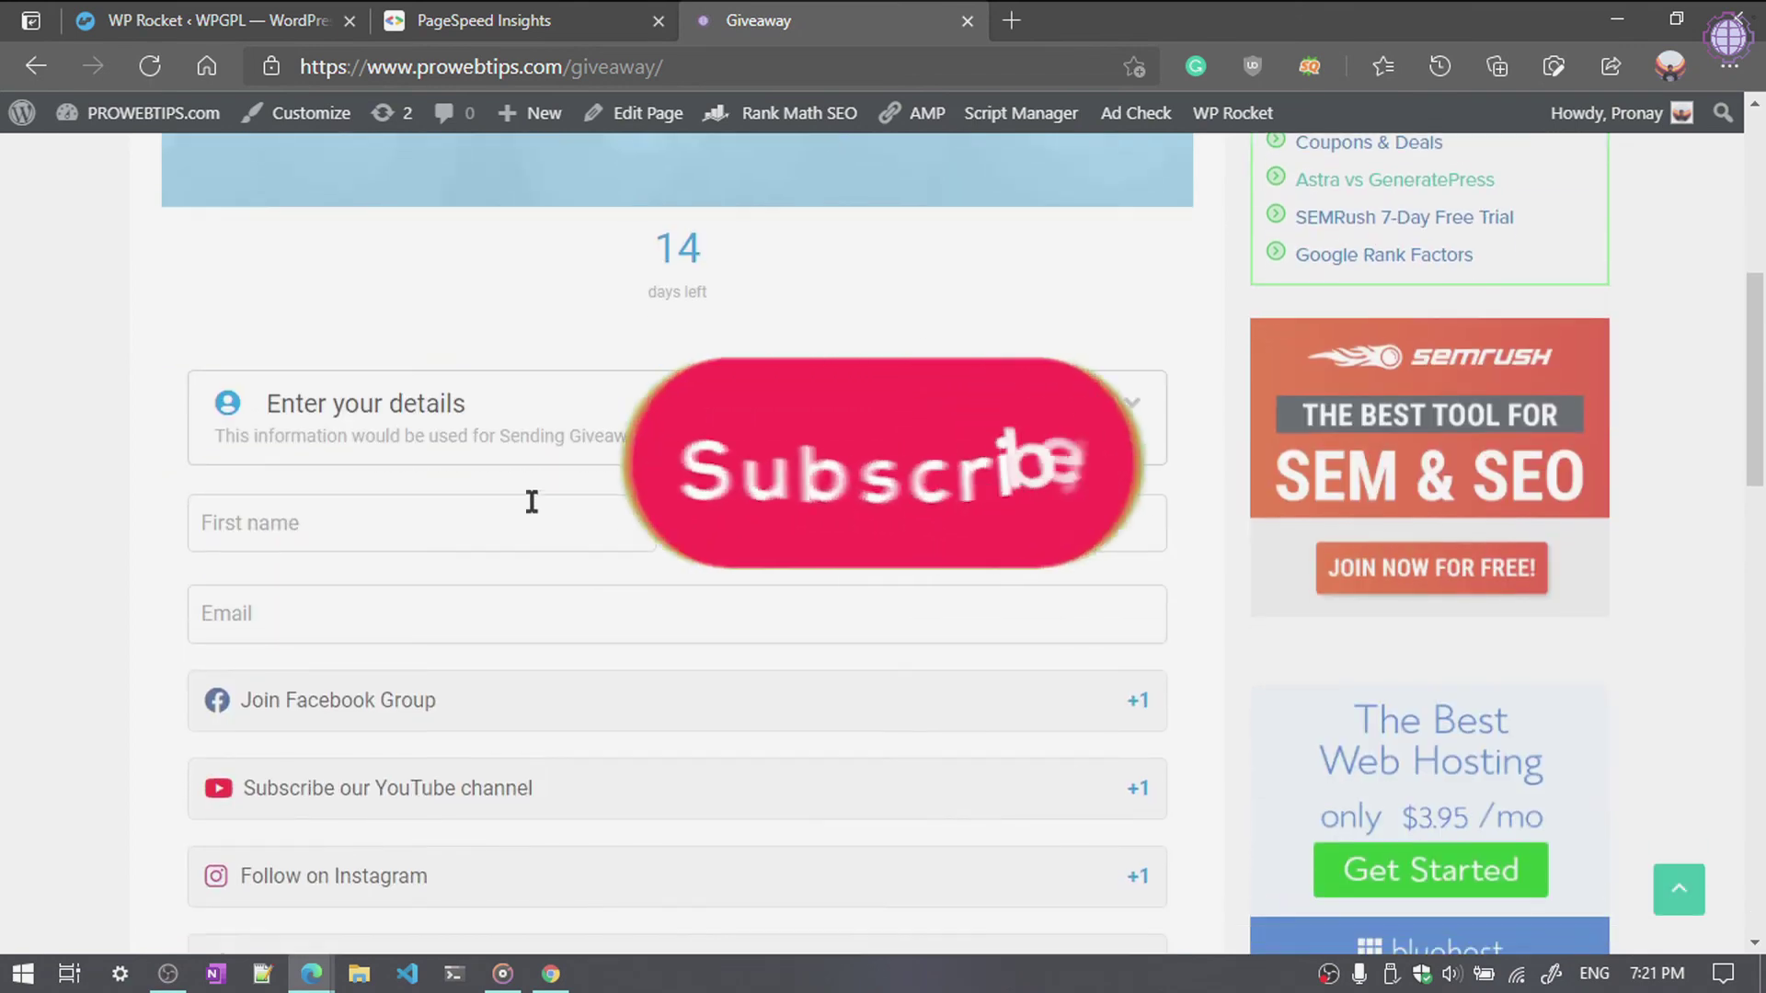
scroll(790, 601, up, 5)
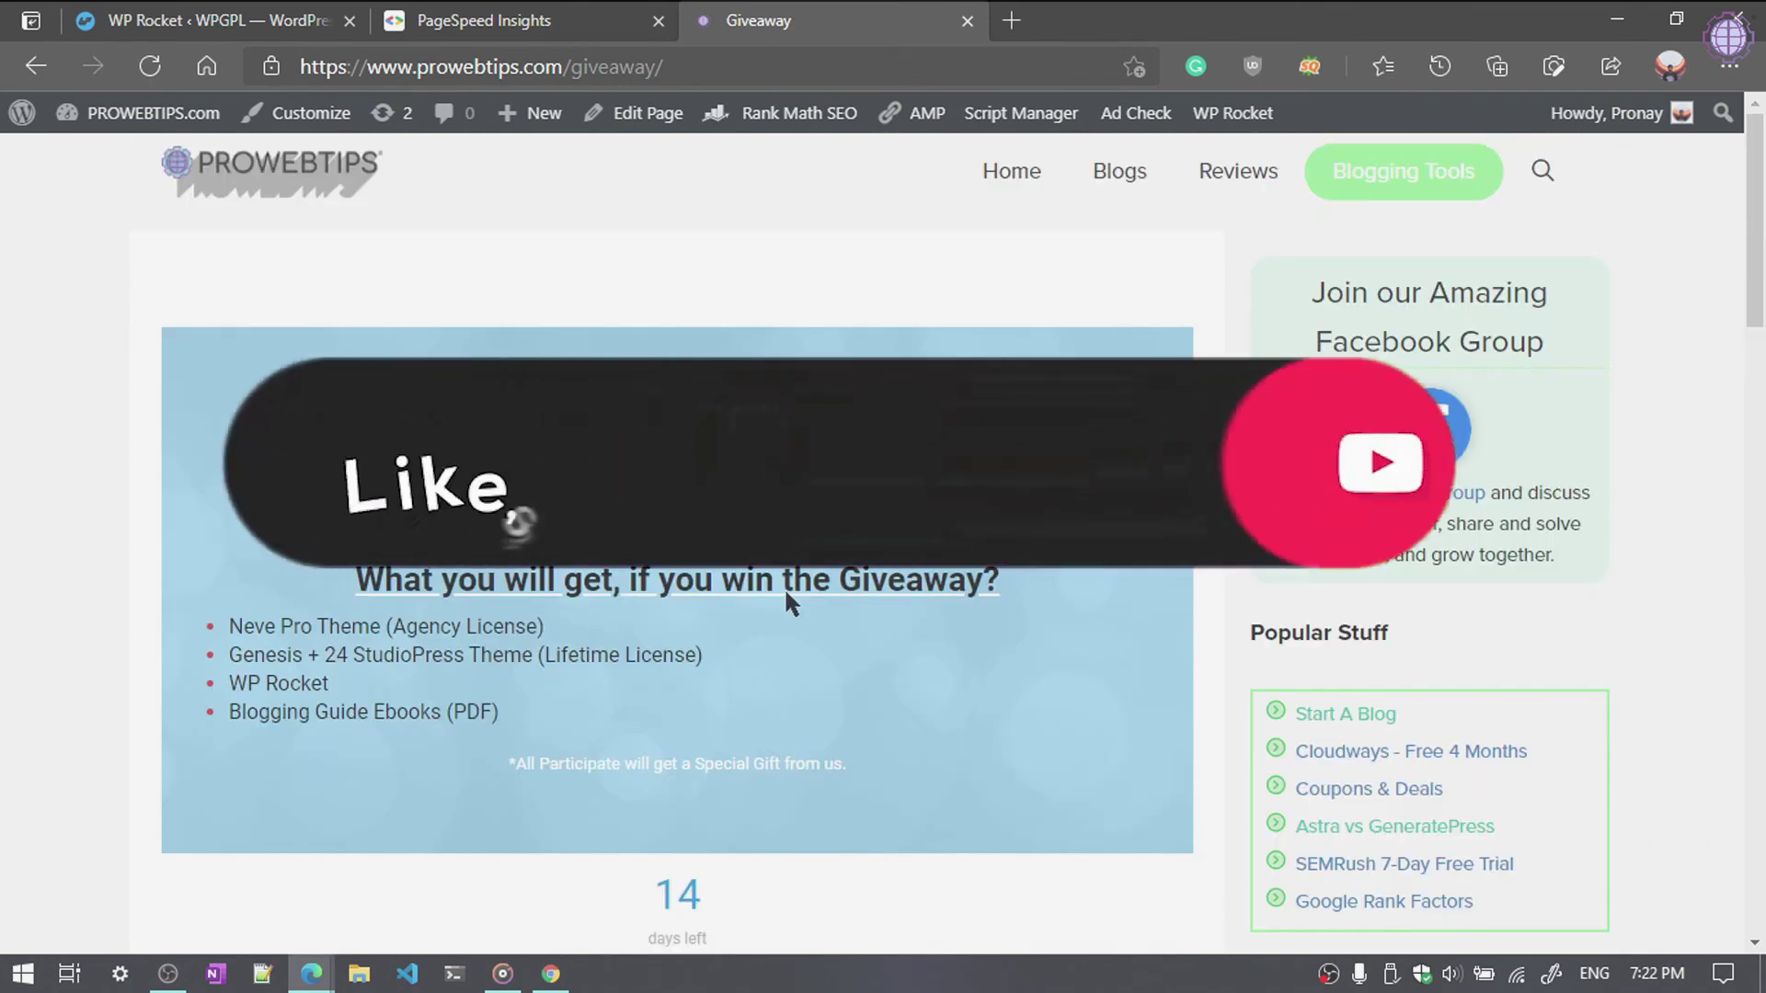